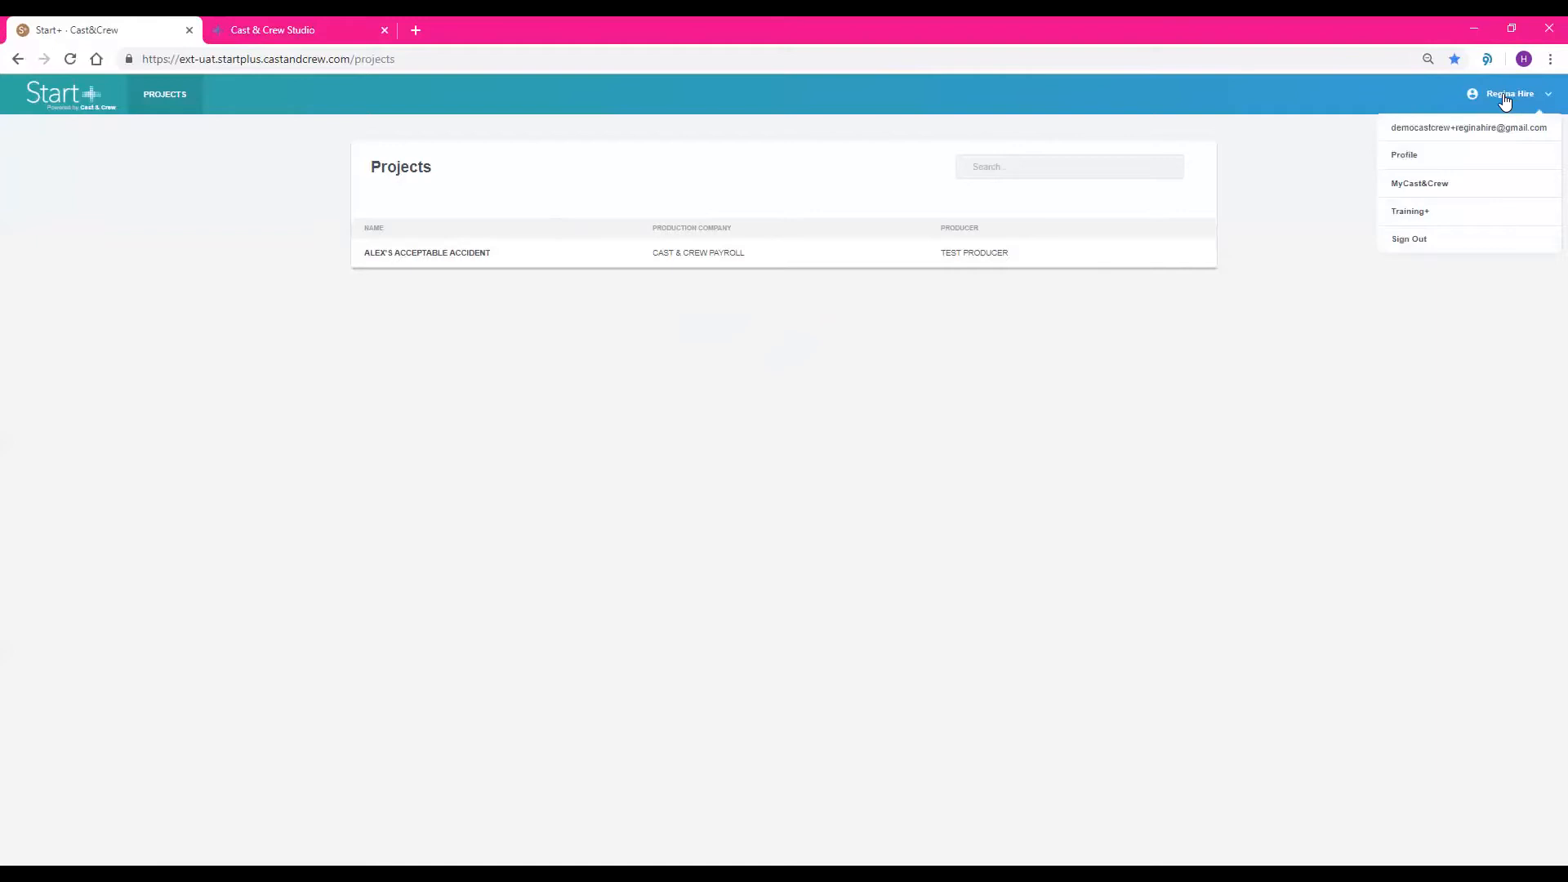
Open the project Alex's Acceptable Accident and expand the pending Editorial offer that starts 06-18-2020
click(439, 261)
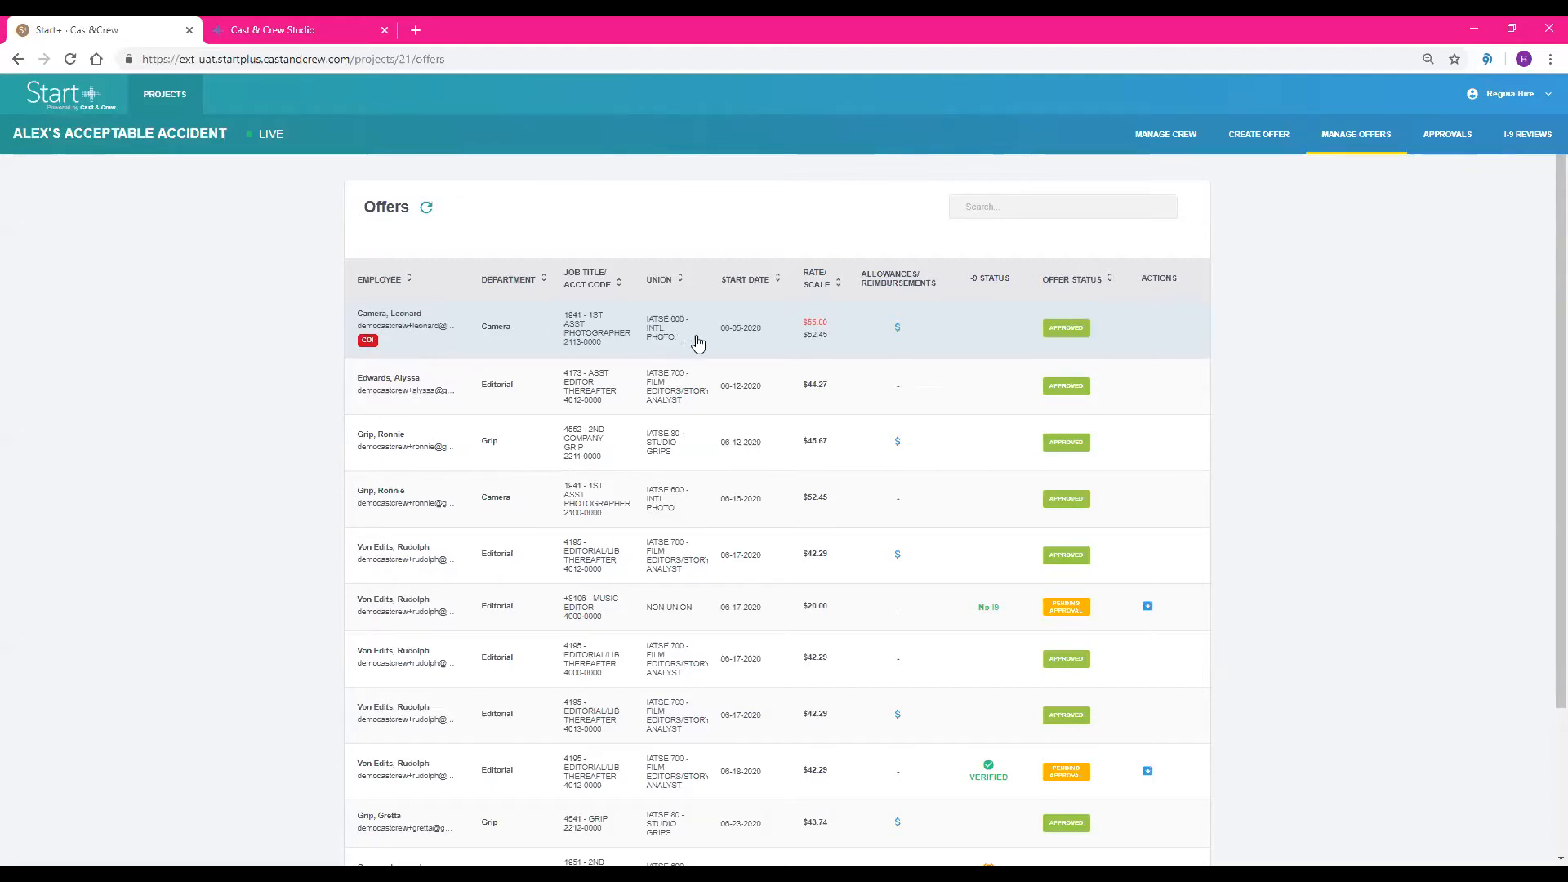
scroll(813, 442, down, 1)
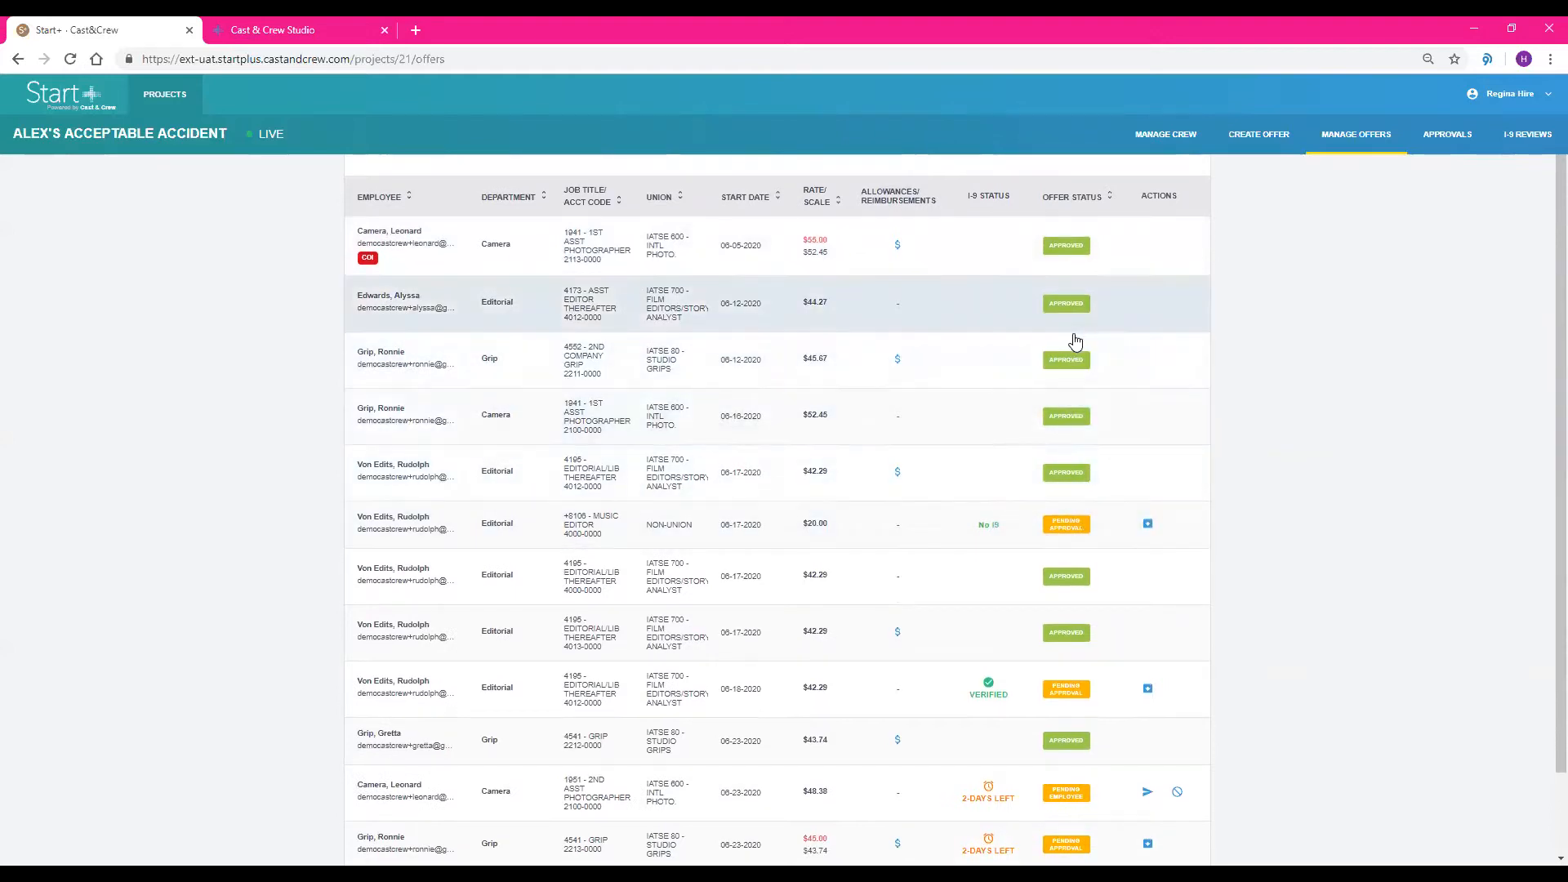
scroll(1070, 490, down, 2)
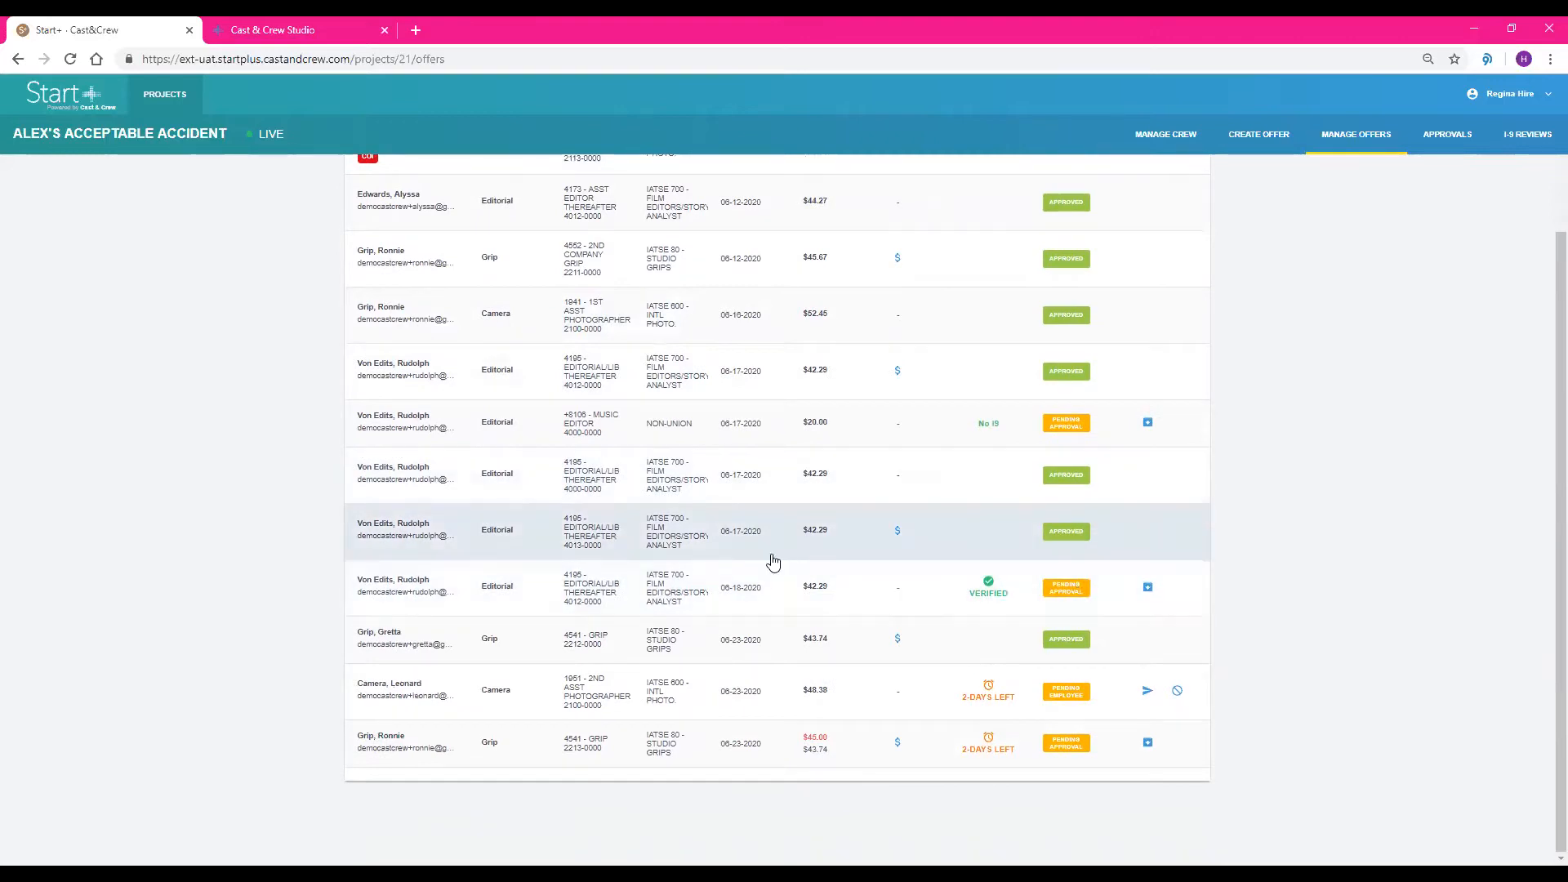
click(774, 587)
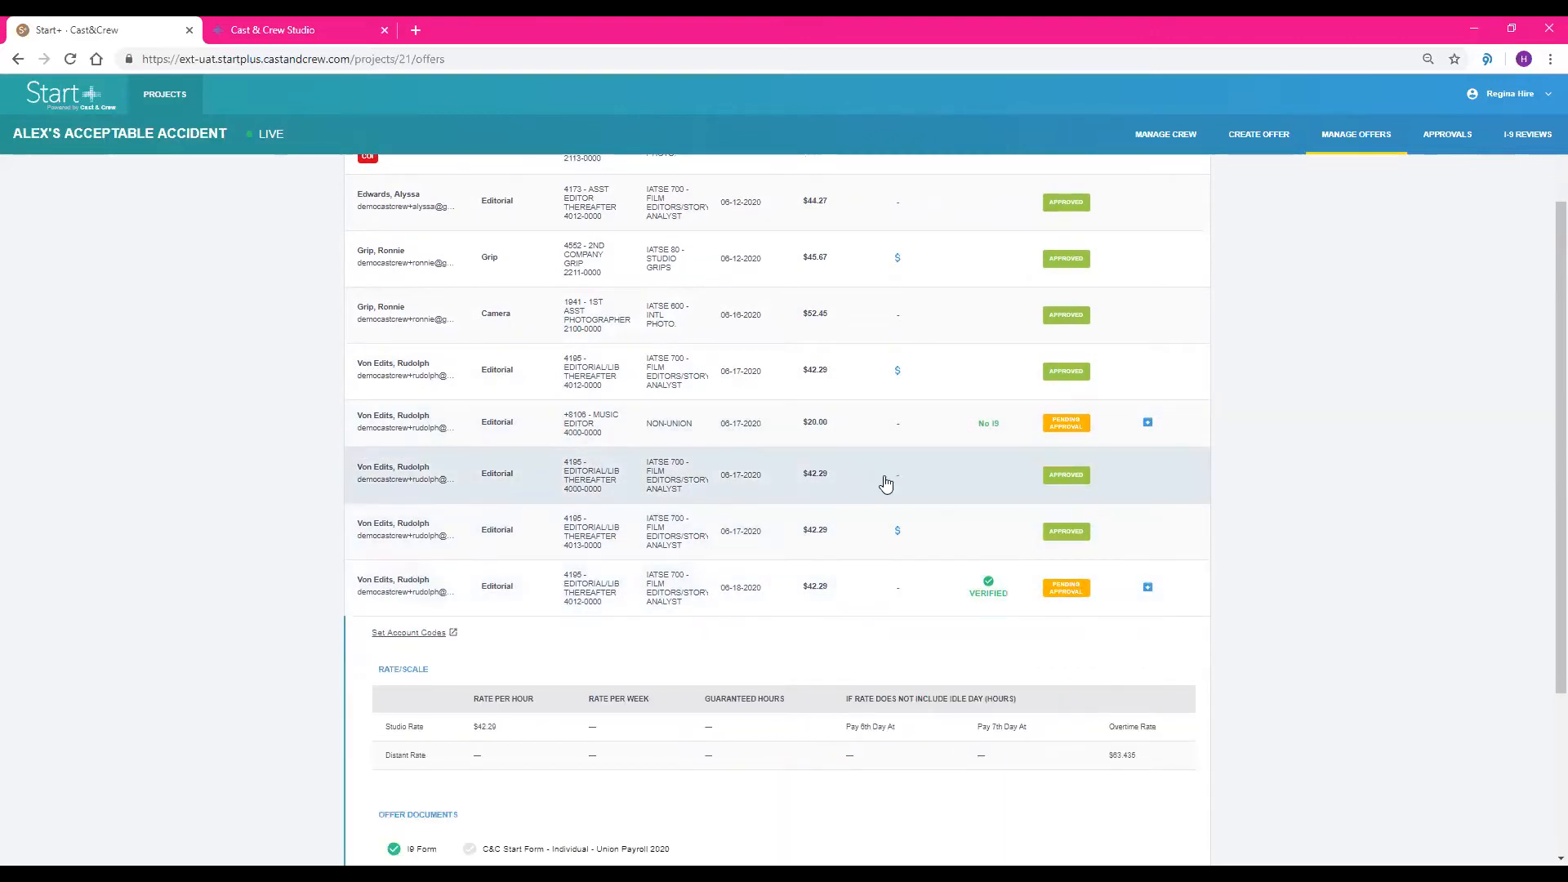
scroll(886, 484, down, 2)
scroll(885, 484, down, 2)
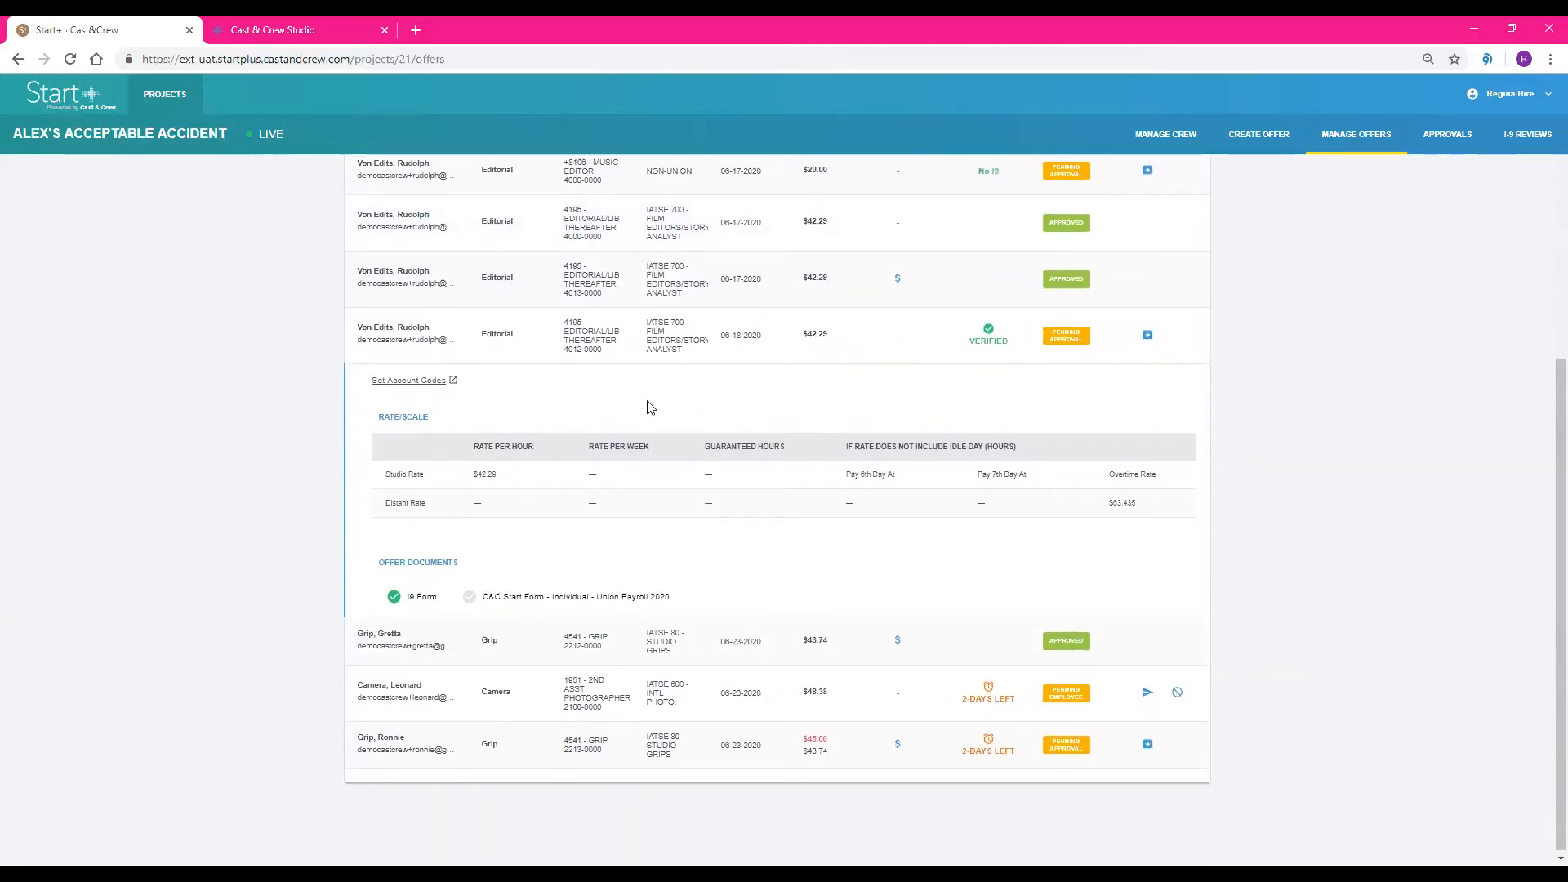
Open the account codes of the 06-18-2020 Editorial offer, go to the Studio Detail/sub code, and save the changes
click(405, 381)
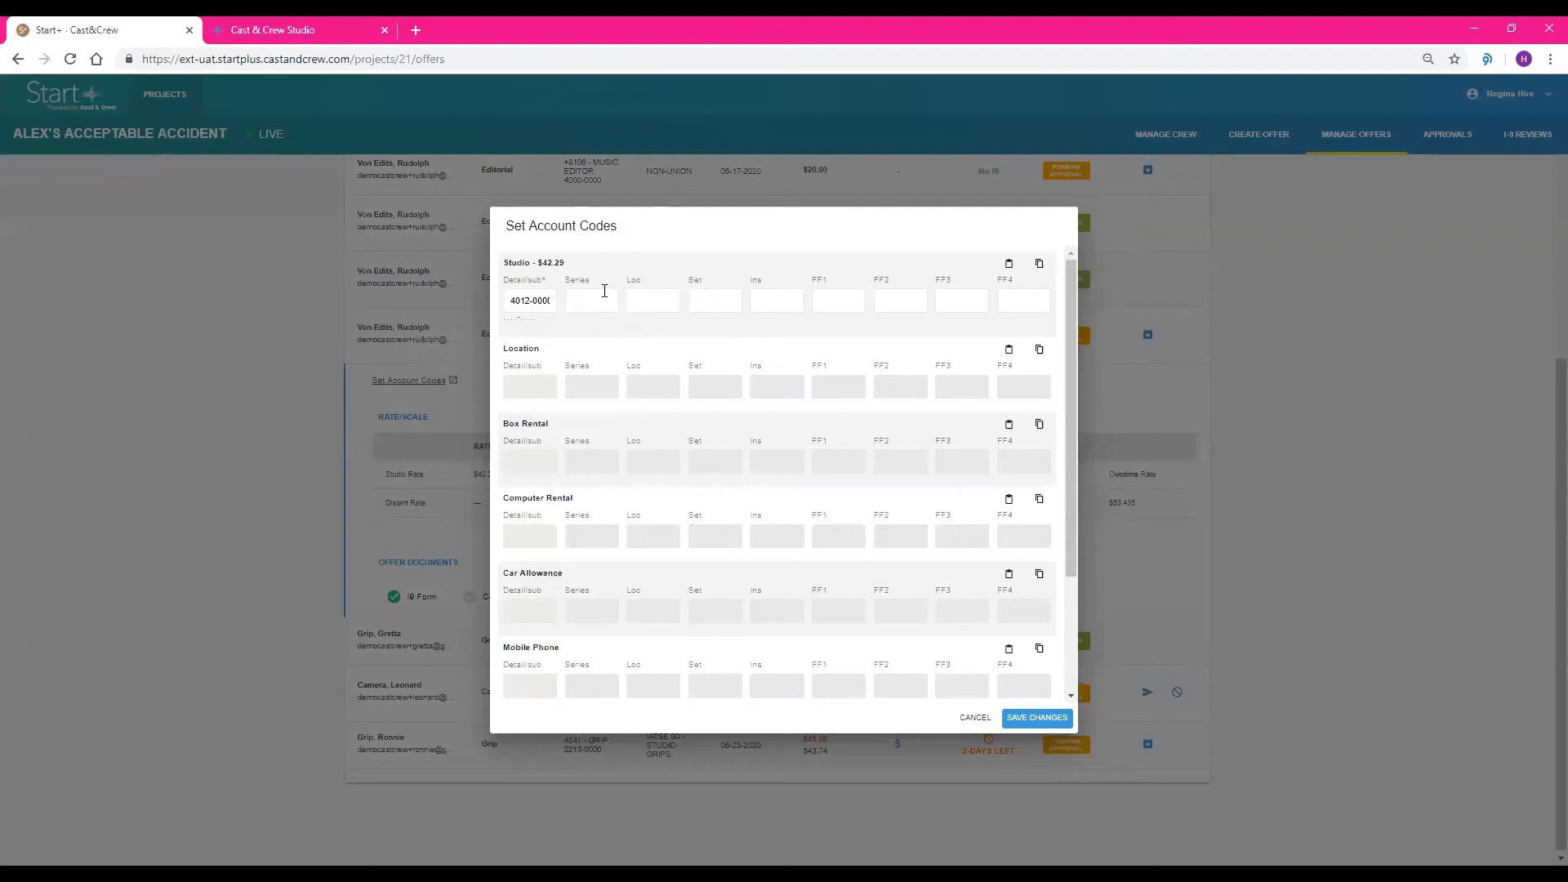
click(529, 297)
click(1037, 718)
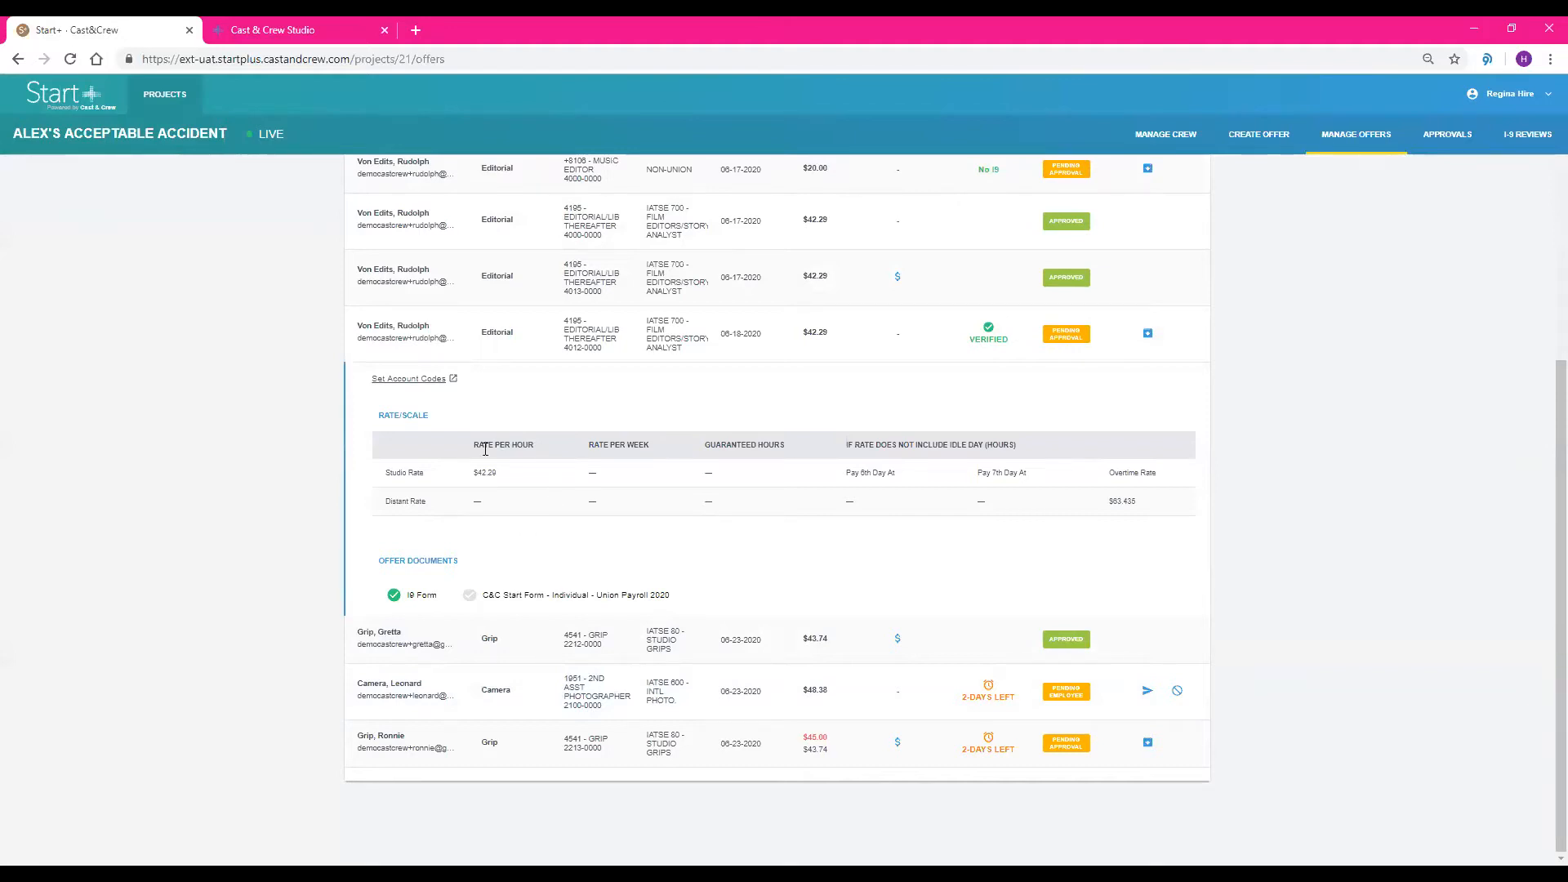
Expand the approved Grip offer starting 06-23-2020 and examine its rates, allowances, offer documents and additional deal terms
click(518, 643)
scroll(626, 538, down, 2)
scroll(626, 547, down, 2)
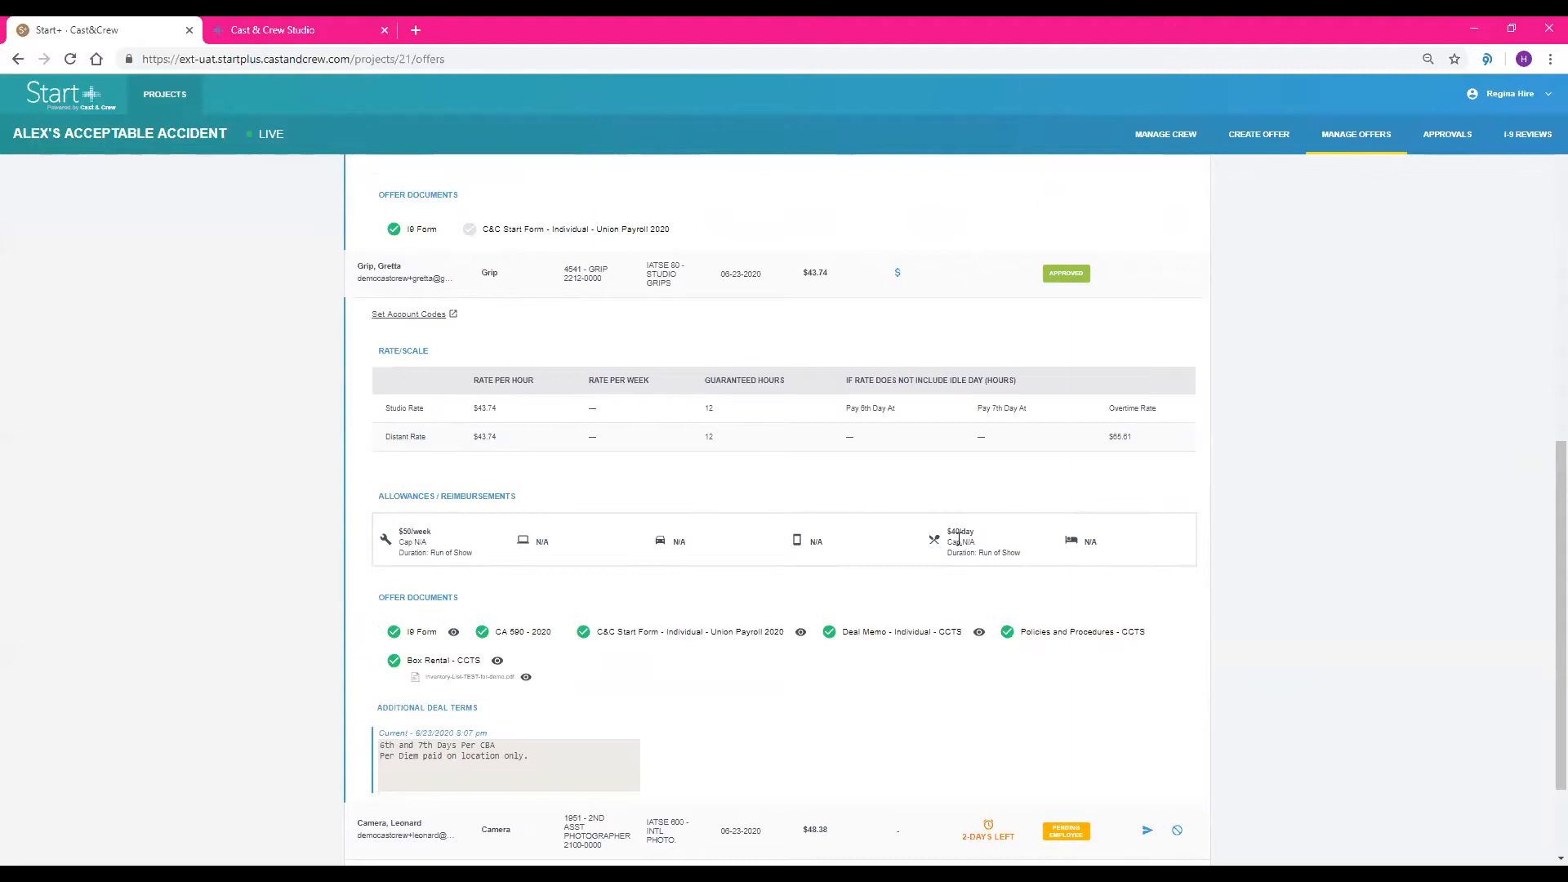
scroll(941, 546, down, 1)
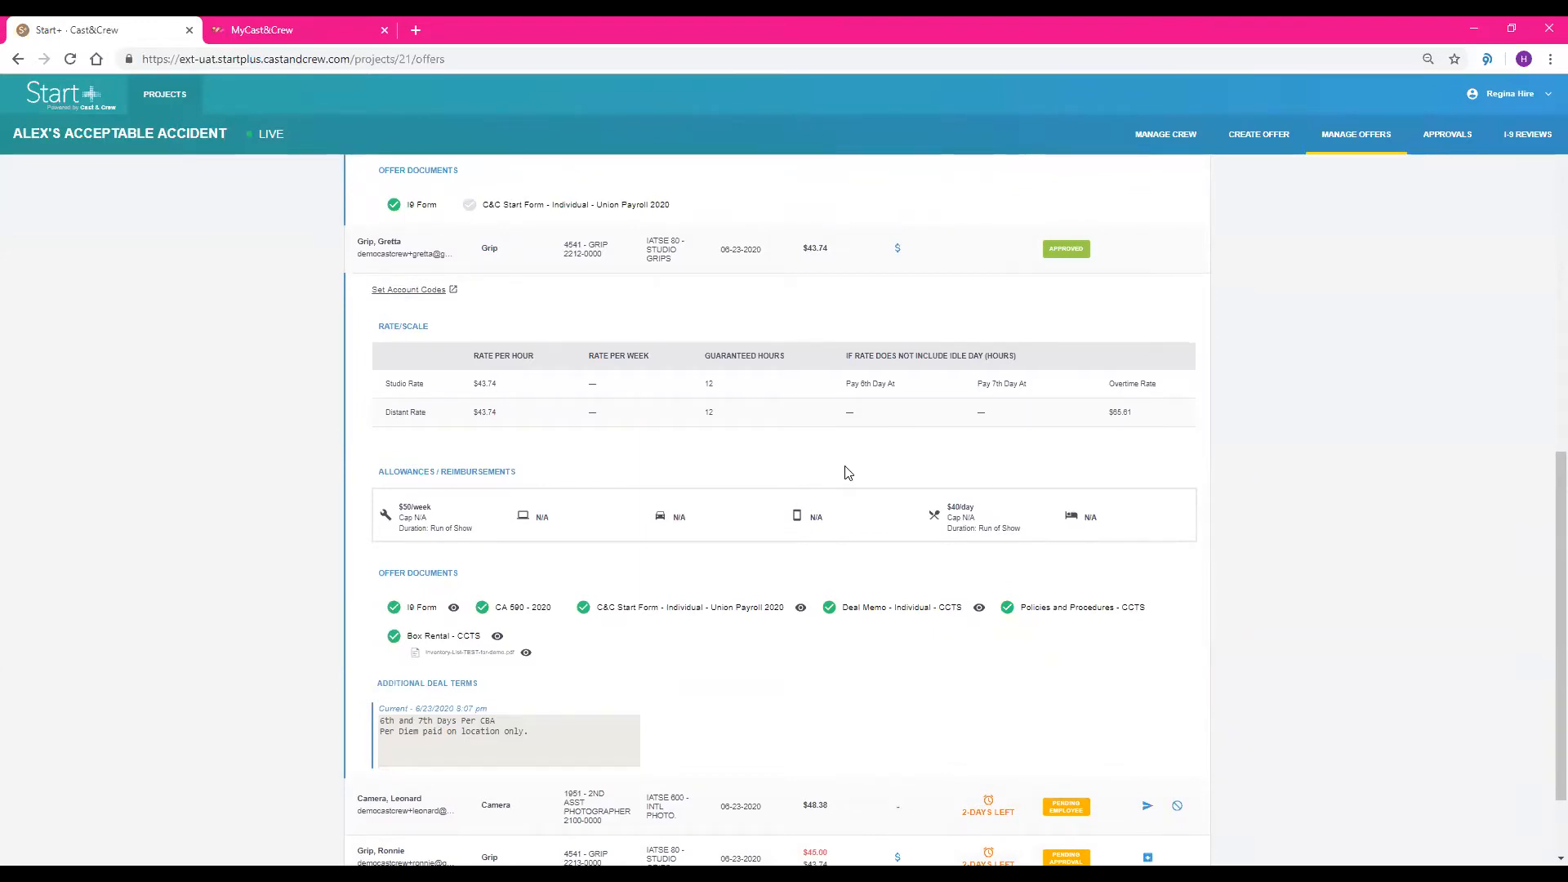
key(ctrl+plus)
key(ctrl+plus)
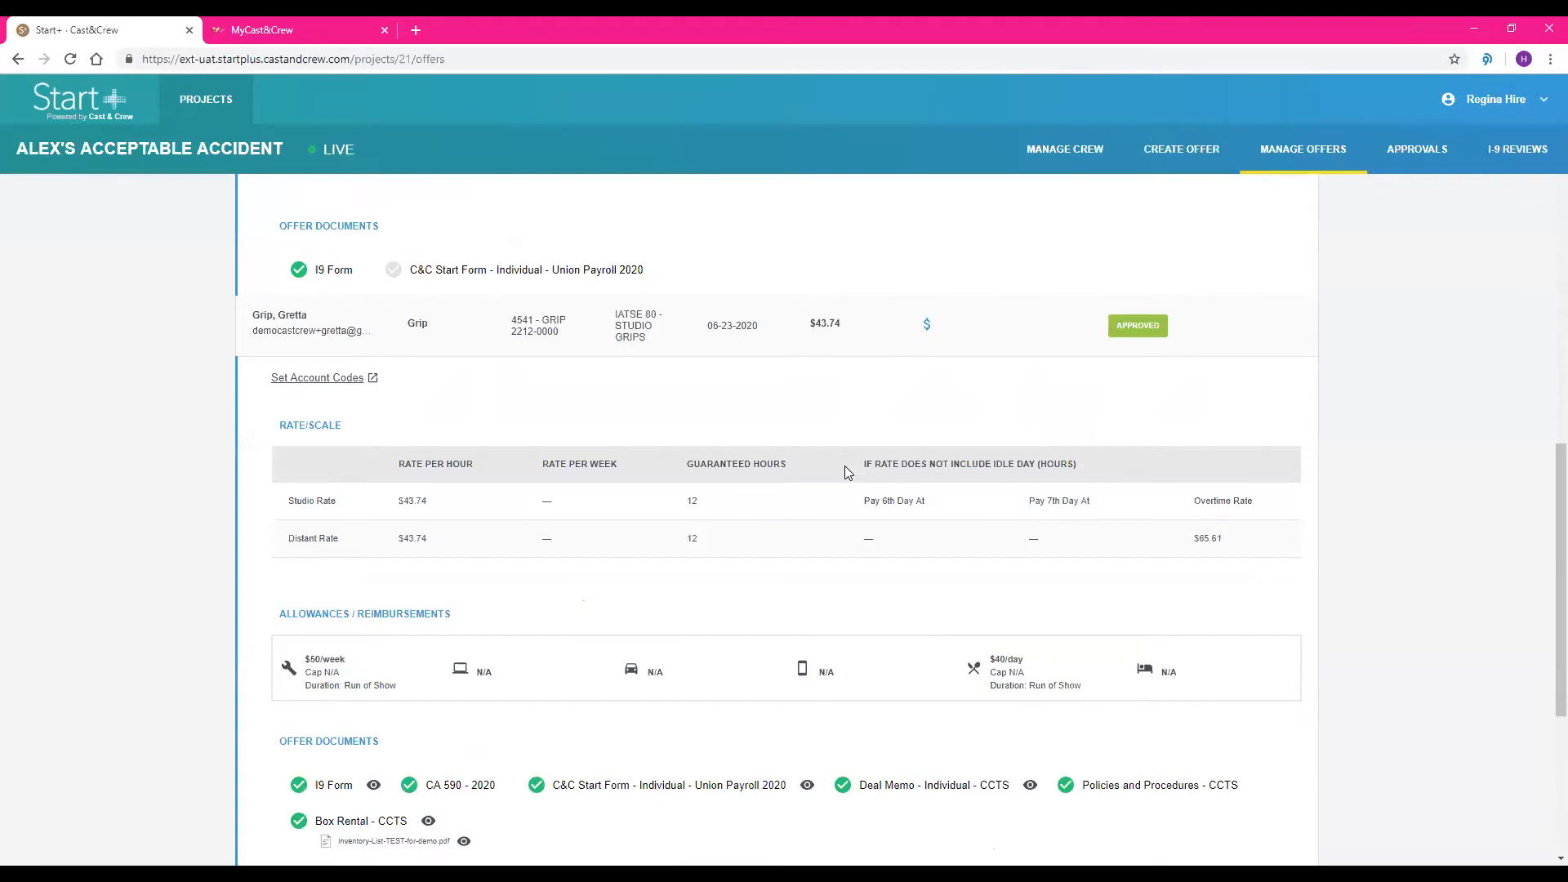
scroll(845, 466, down, 3)
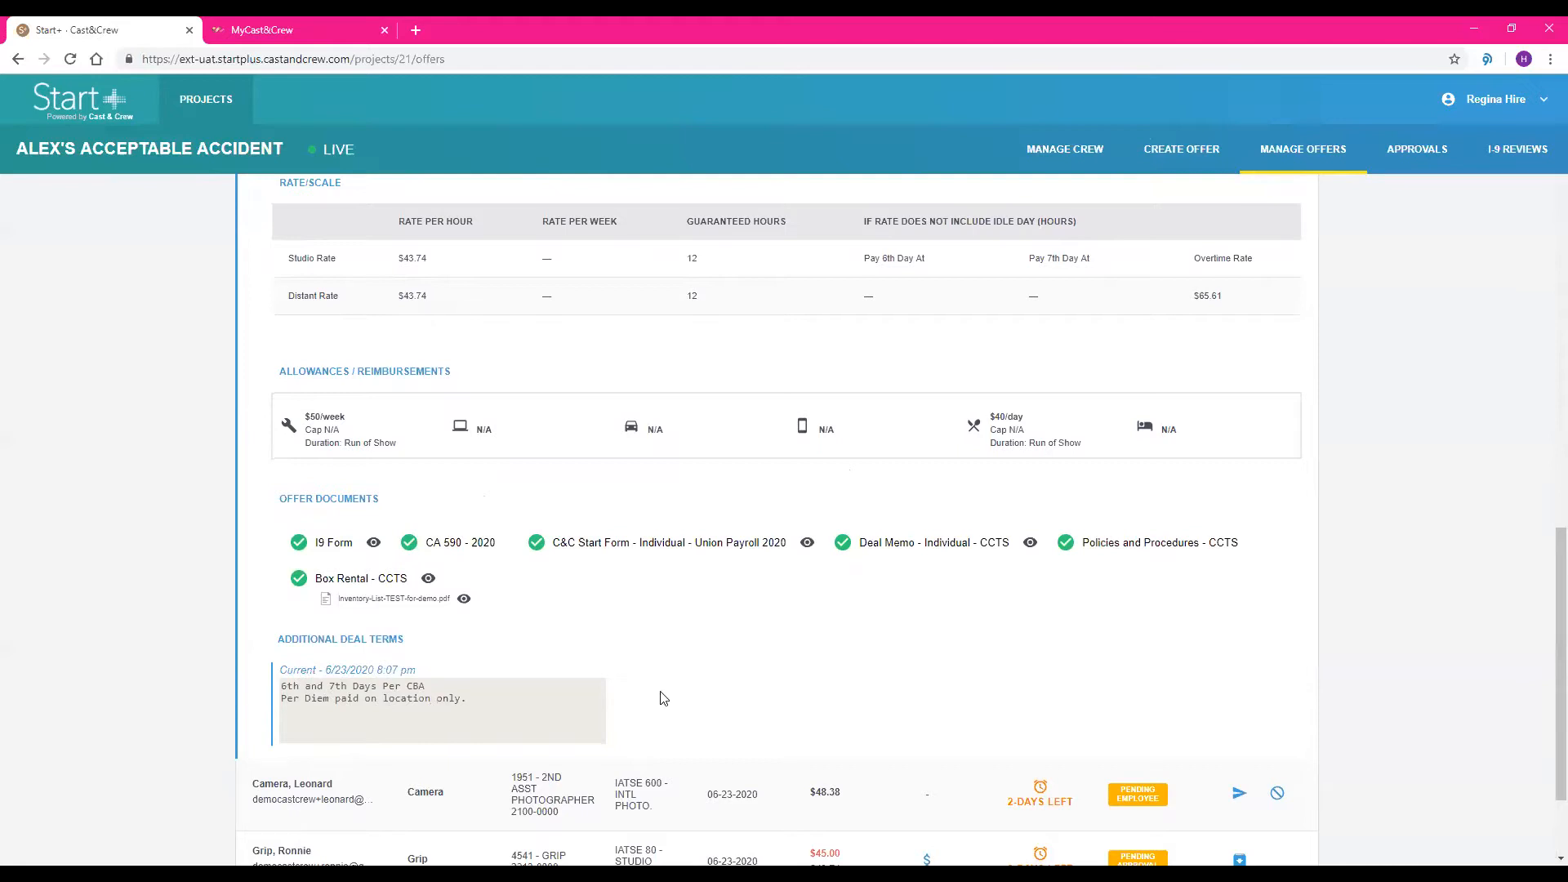
scroll(664, 699, up, 5)
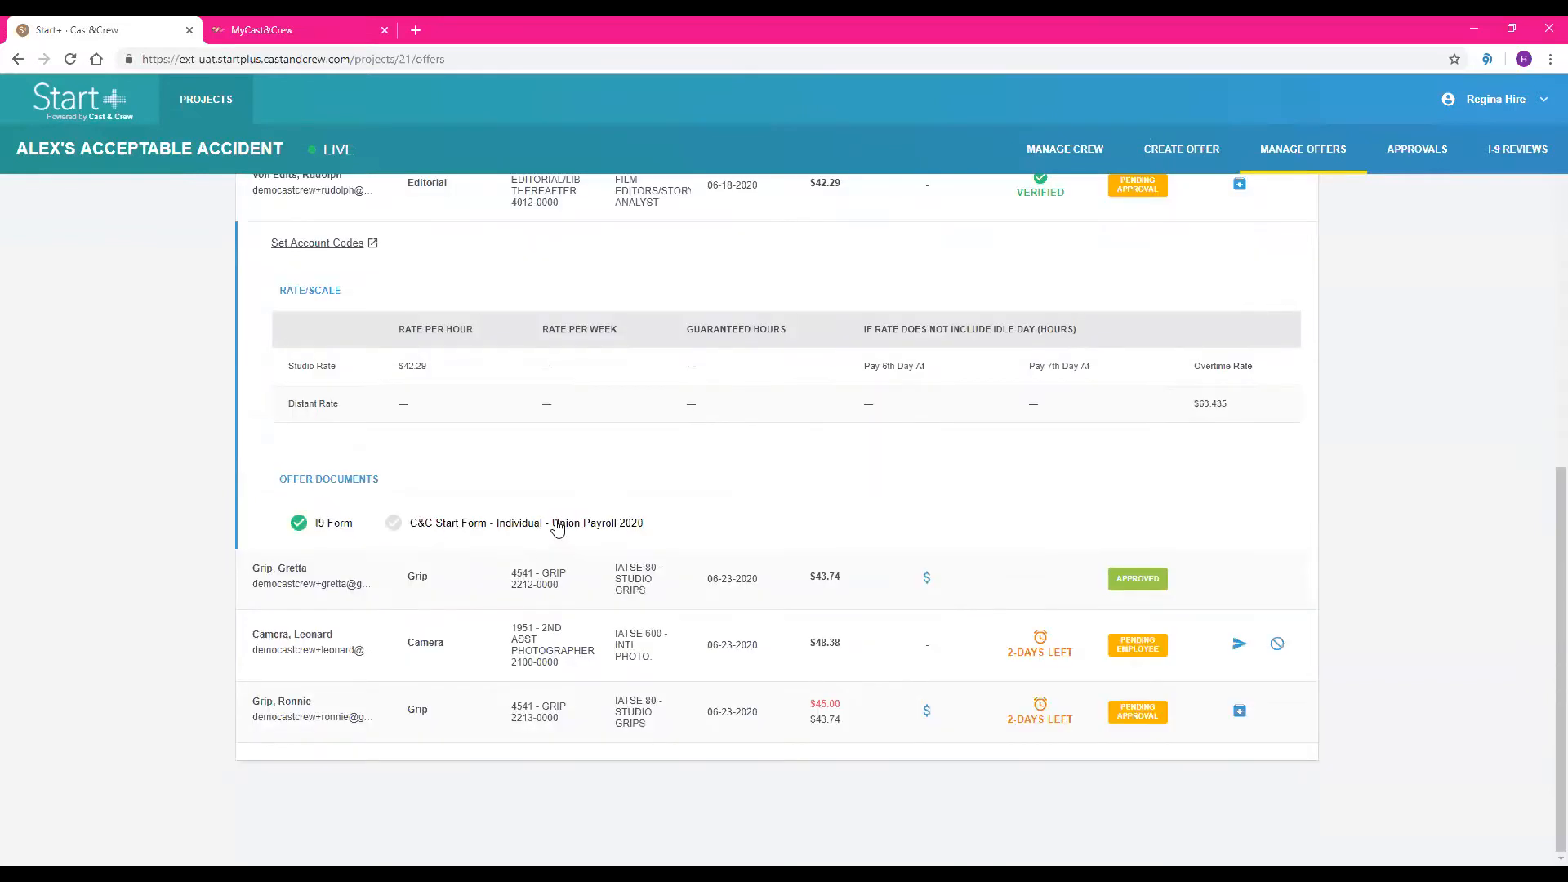
Examine the approval levels of the I9 Form and the C&C Start Form in the 06-18-2020 Editorial offer, and collapse the offer
click(556, 527)
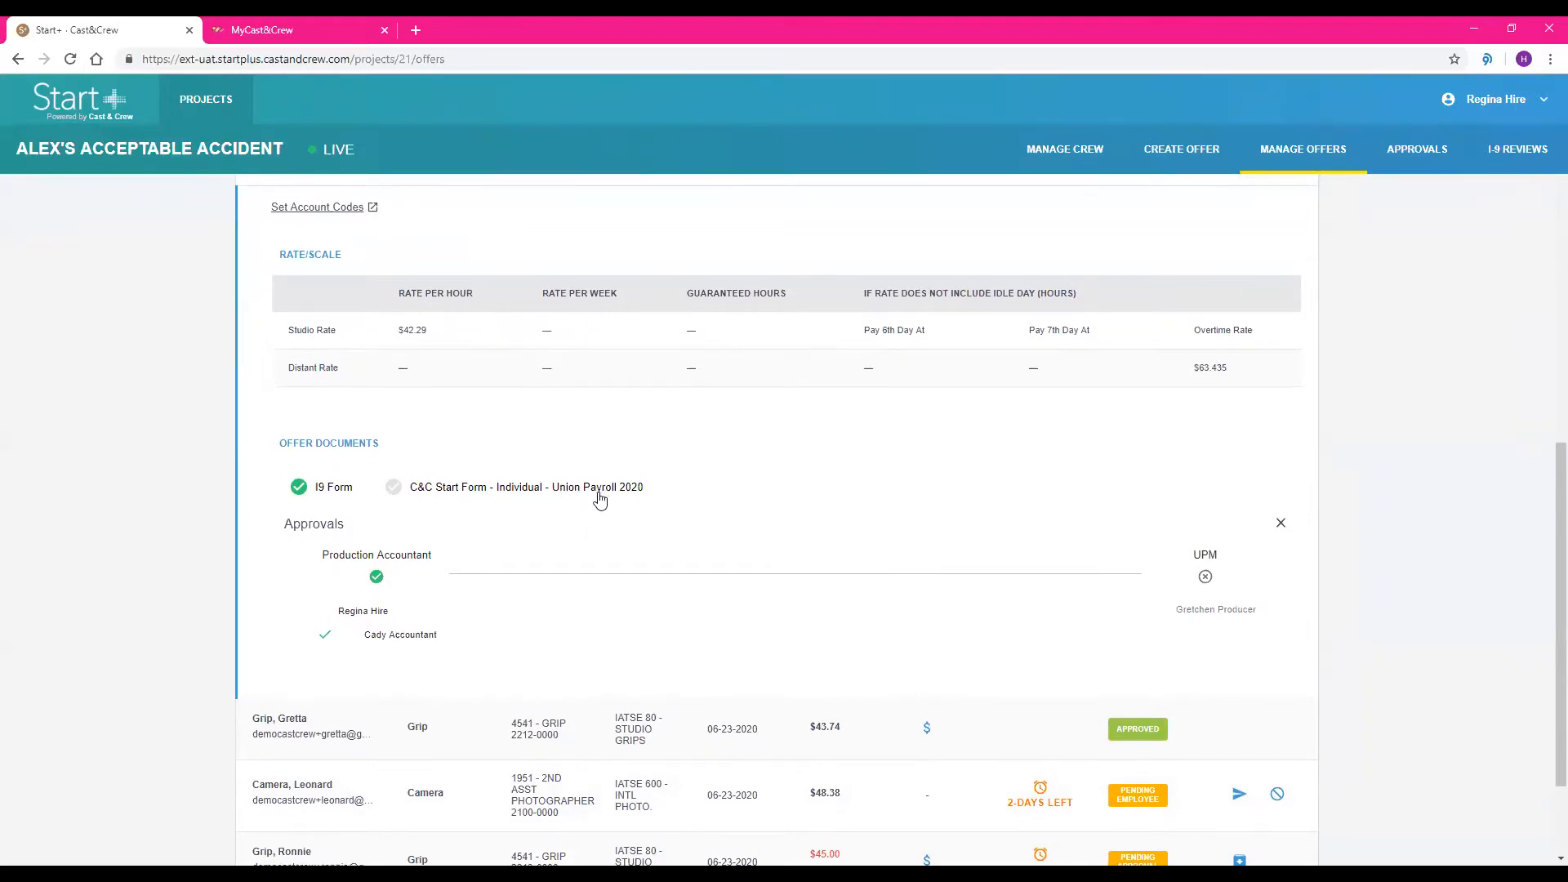
click(300, 489)
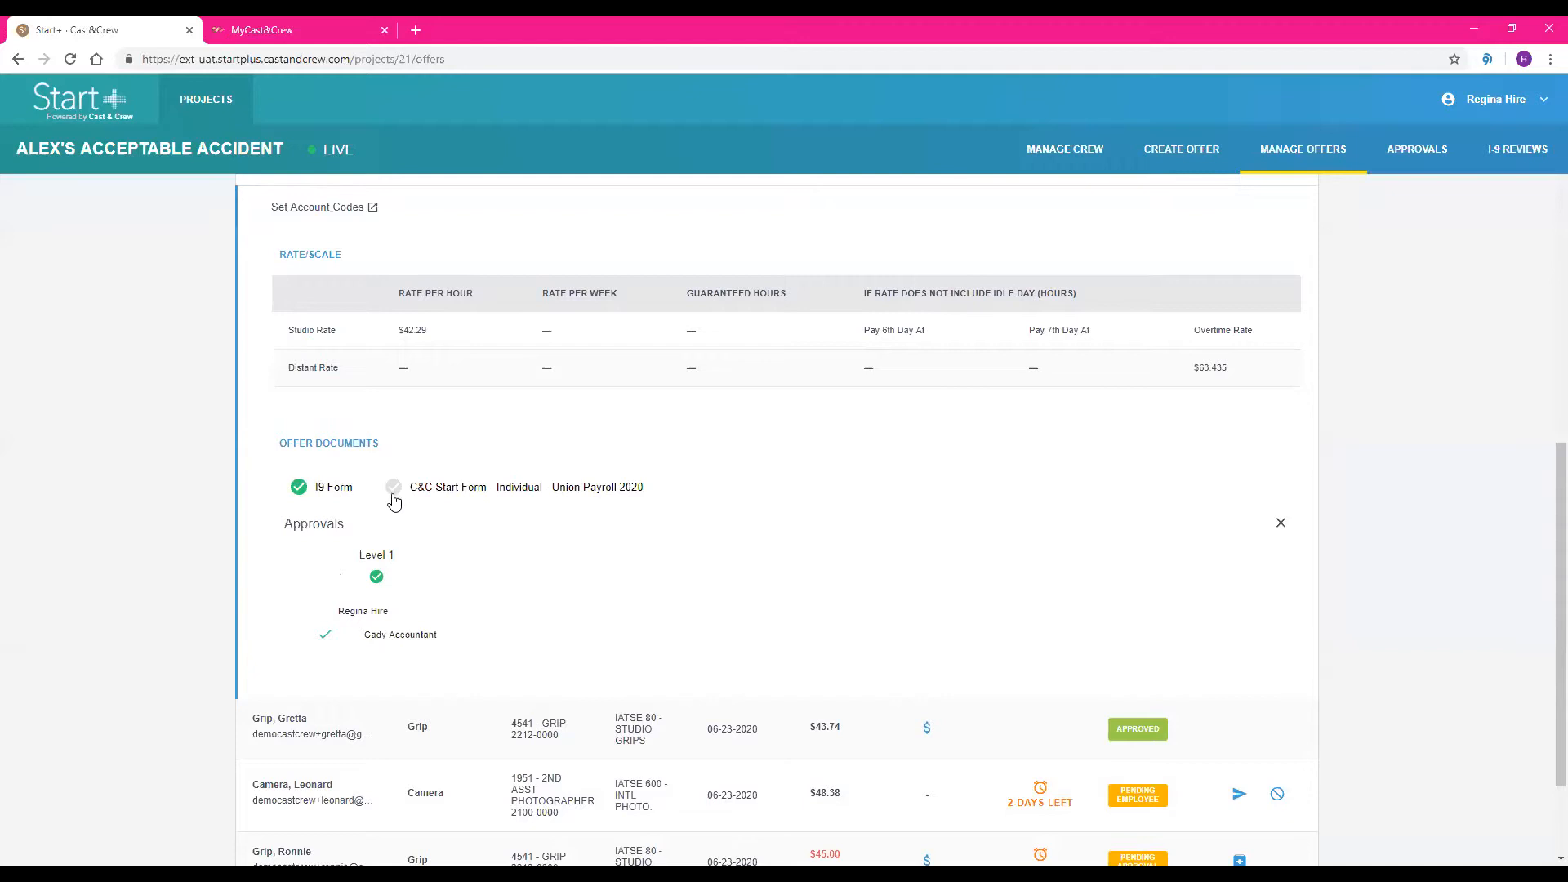
click(445, 495)
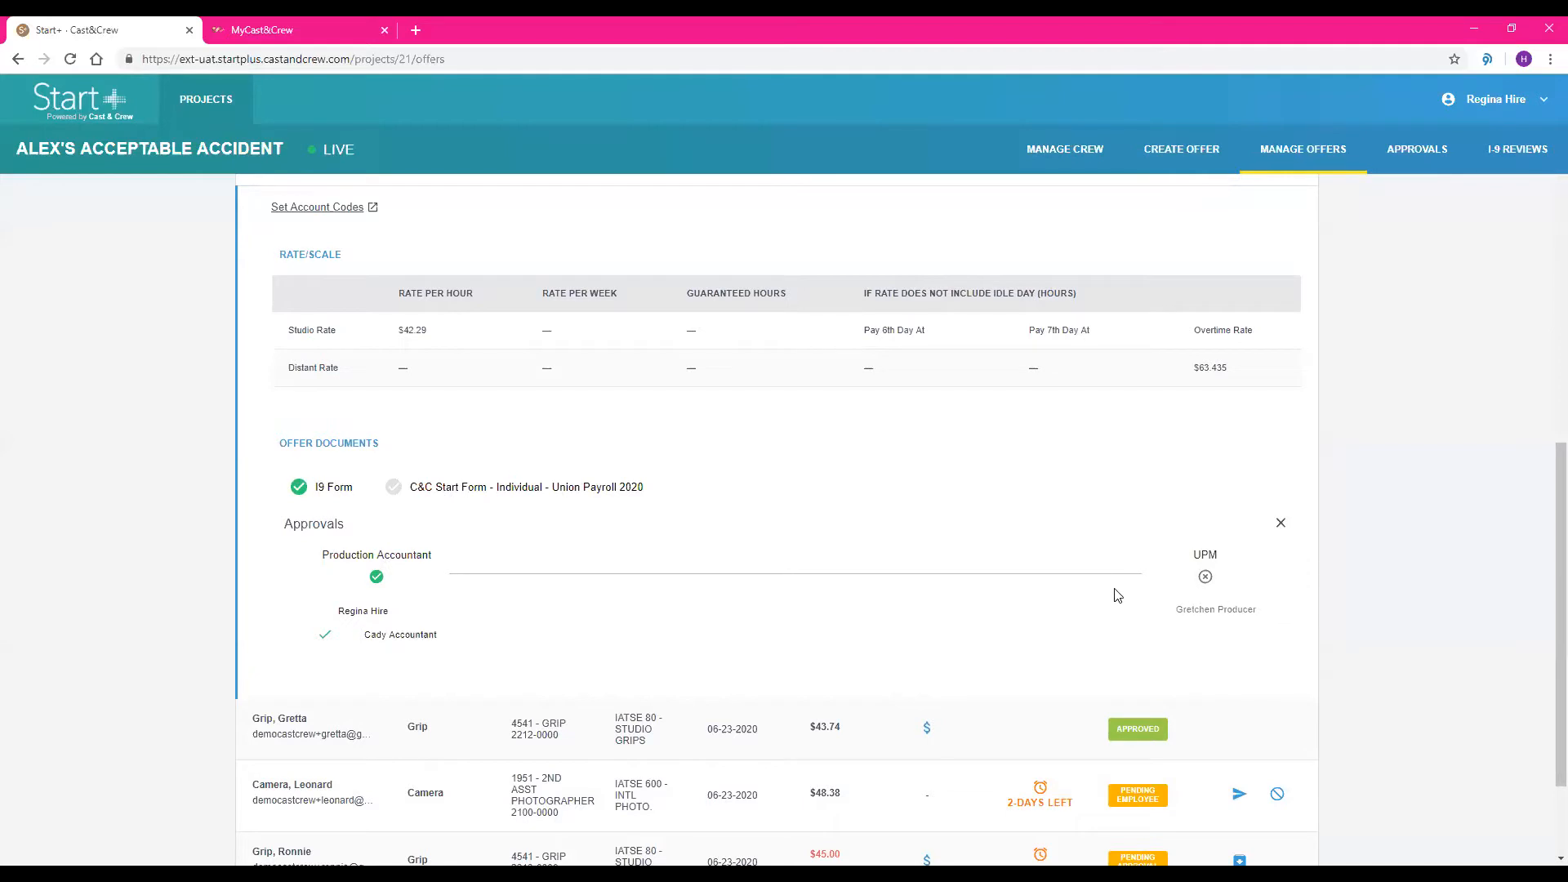
scroll(1118, 597, up, 1)
scroll(1118, 597, up, 1)
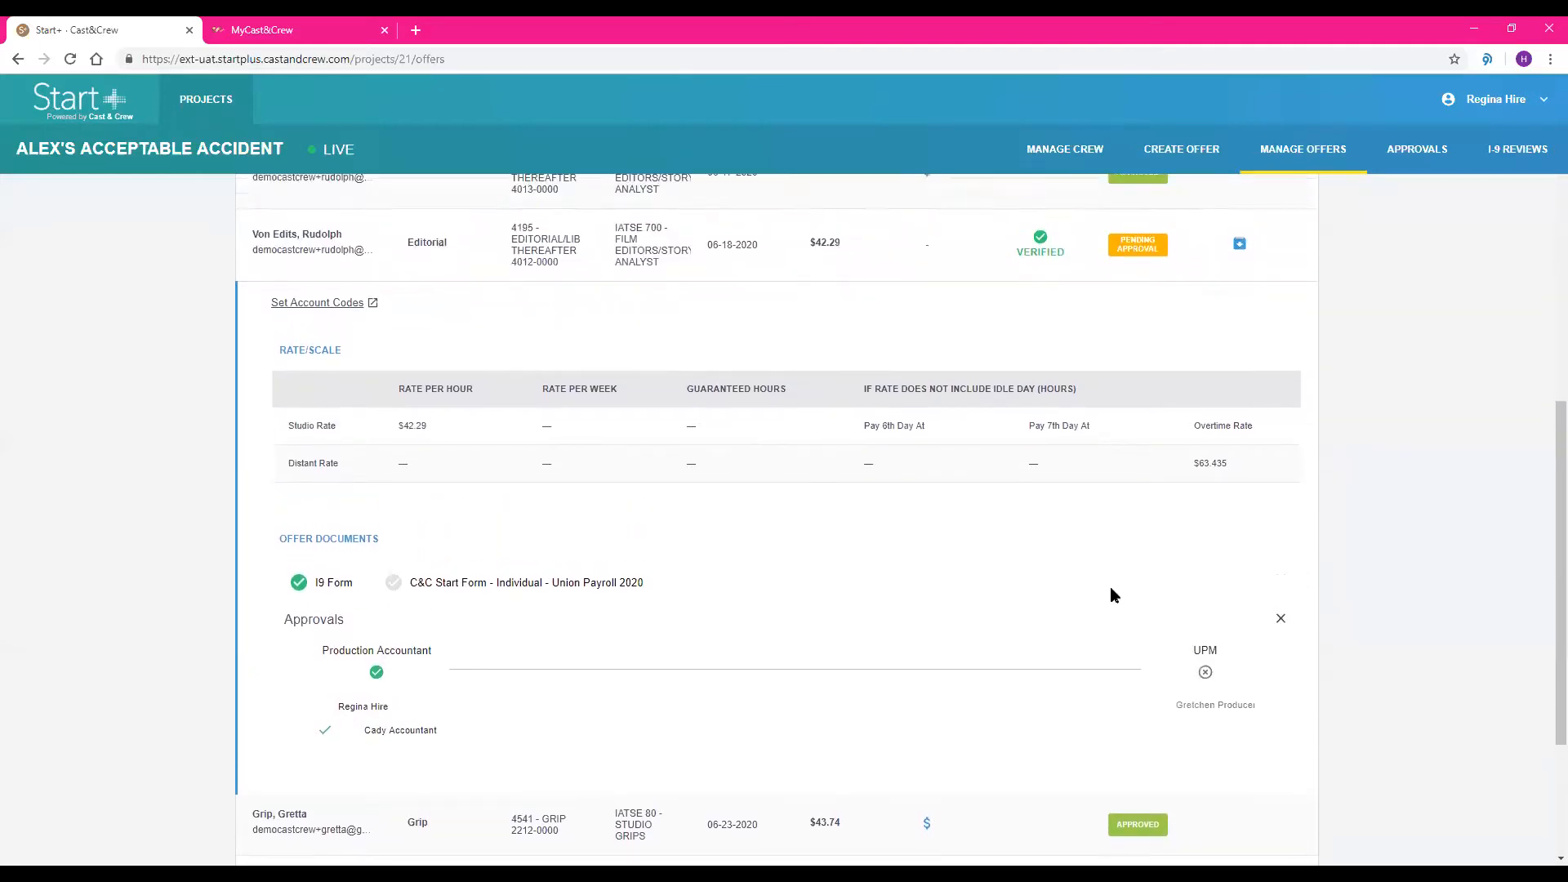
scroll(916, 427, up, 1)
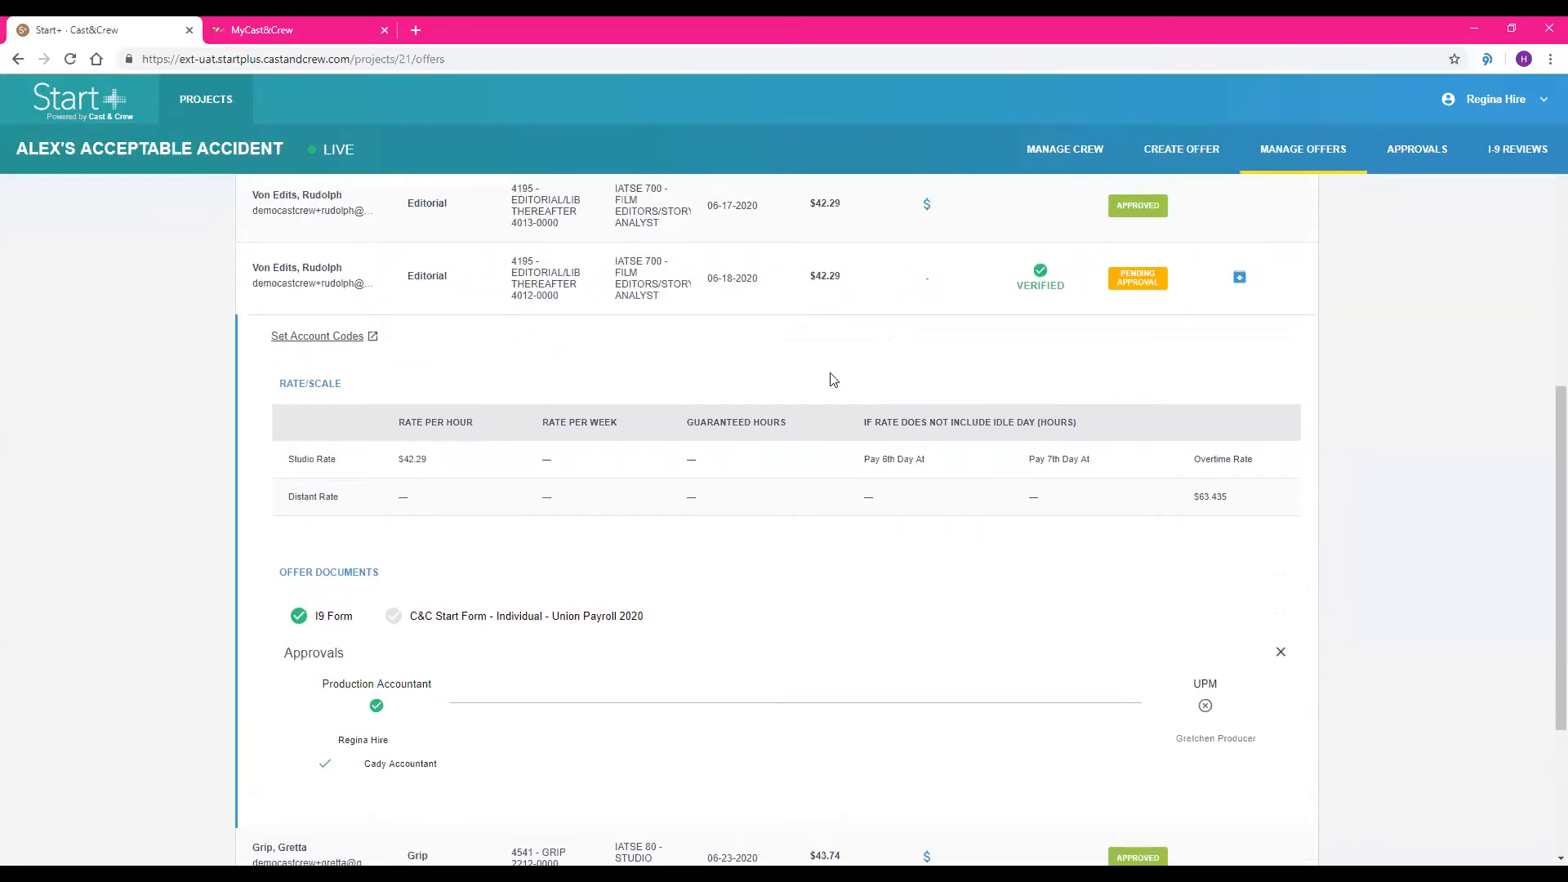
click(823, 307)
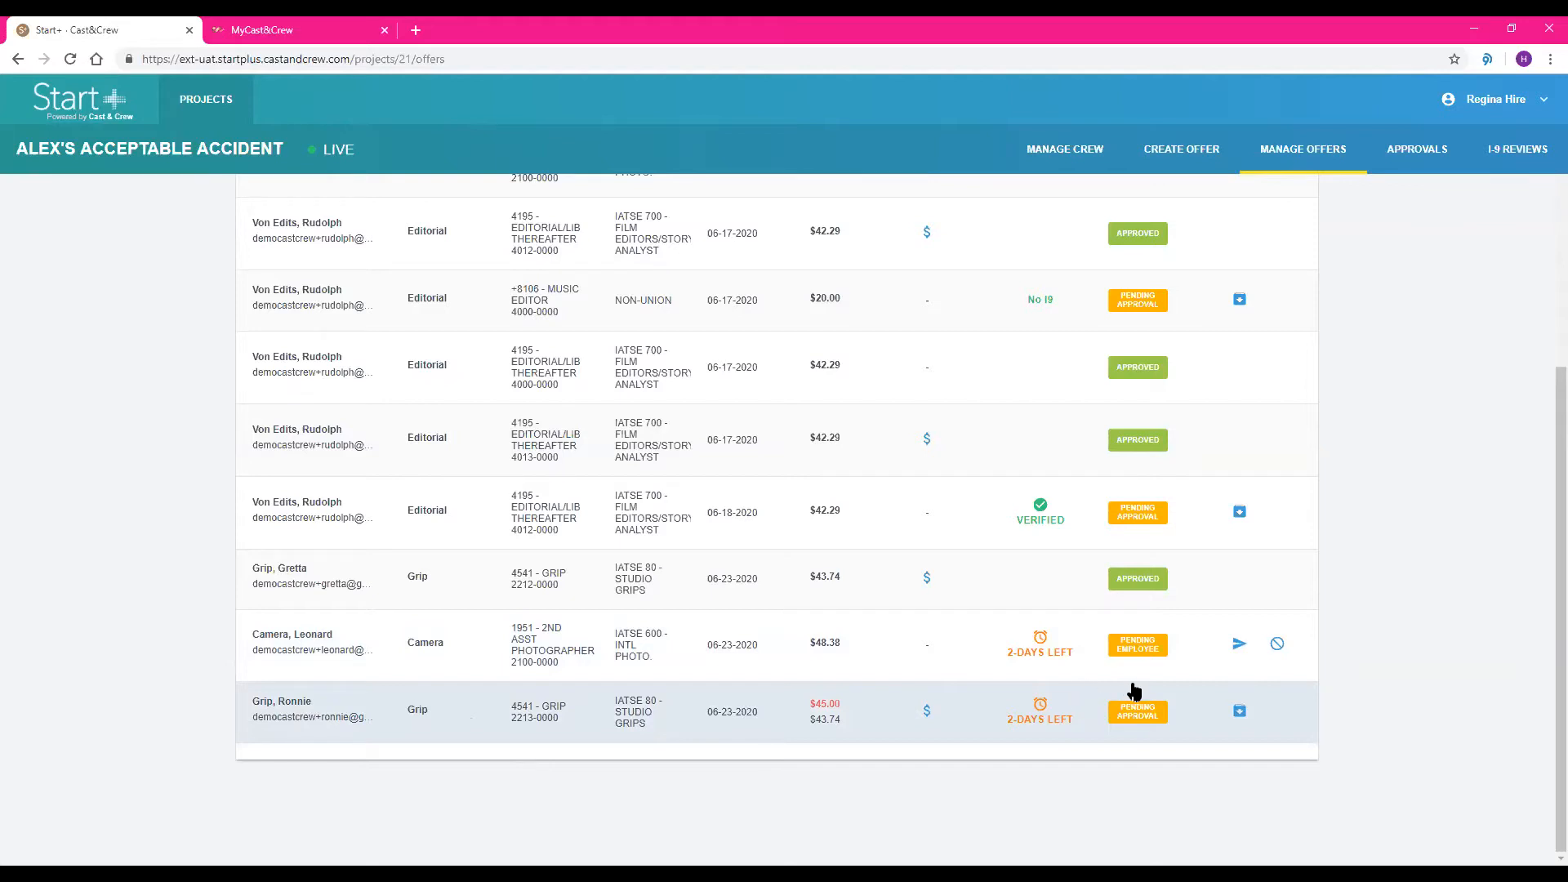
Start adding a new member to the project's crew and enter the person's first and last name
scroll(1134, 694, up, 2)
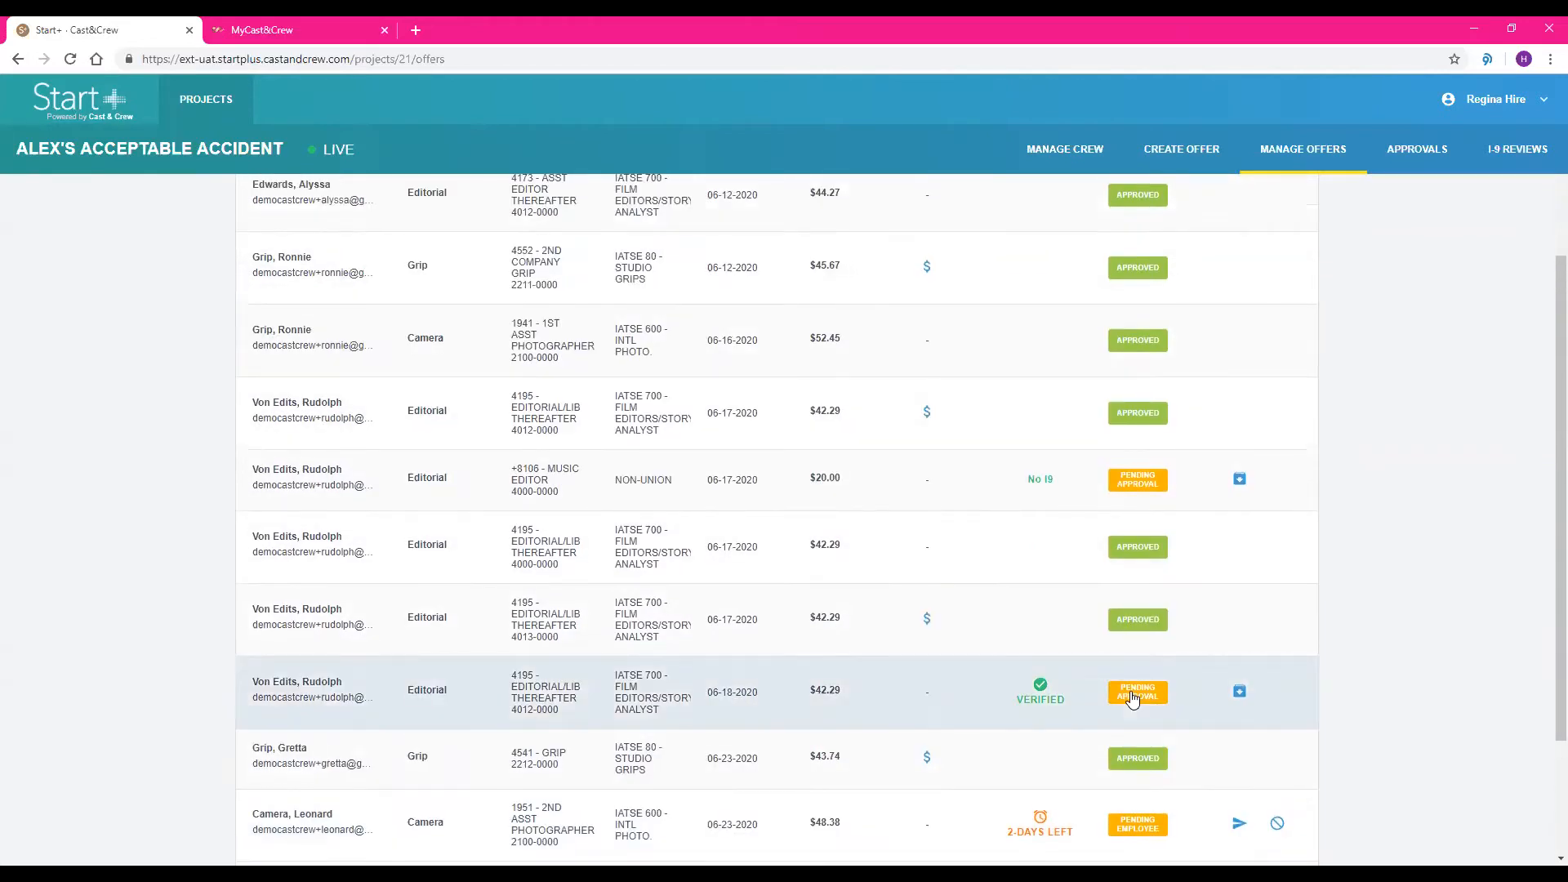
scroll(1133, 699, up, 3)
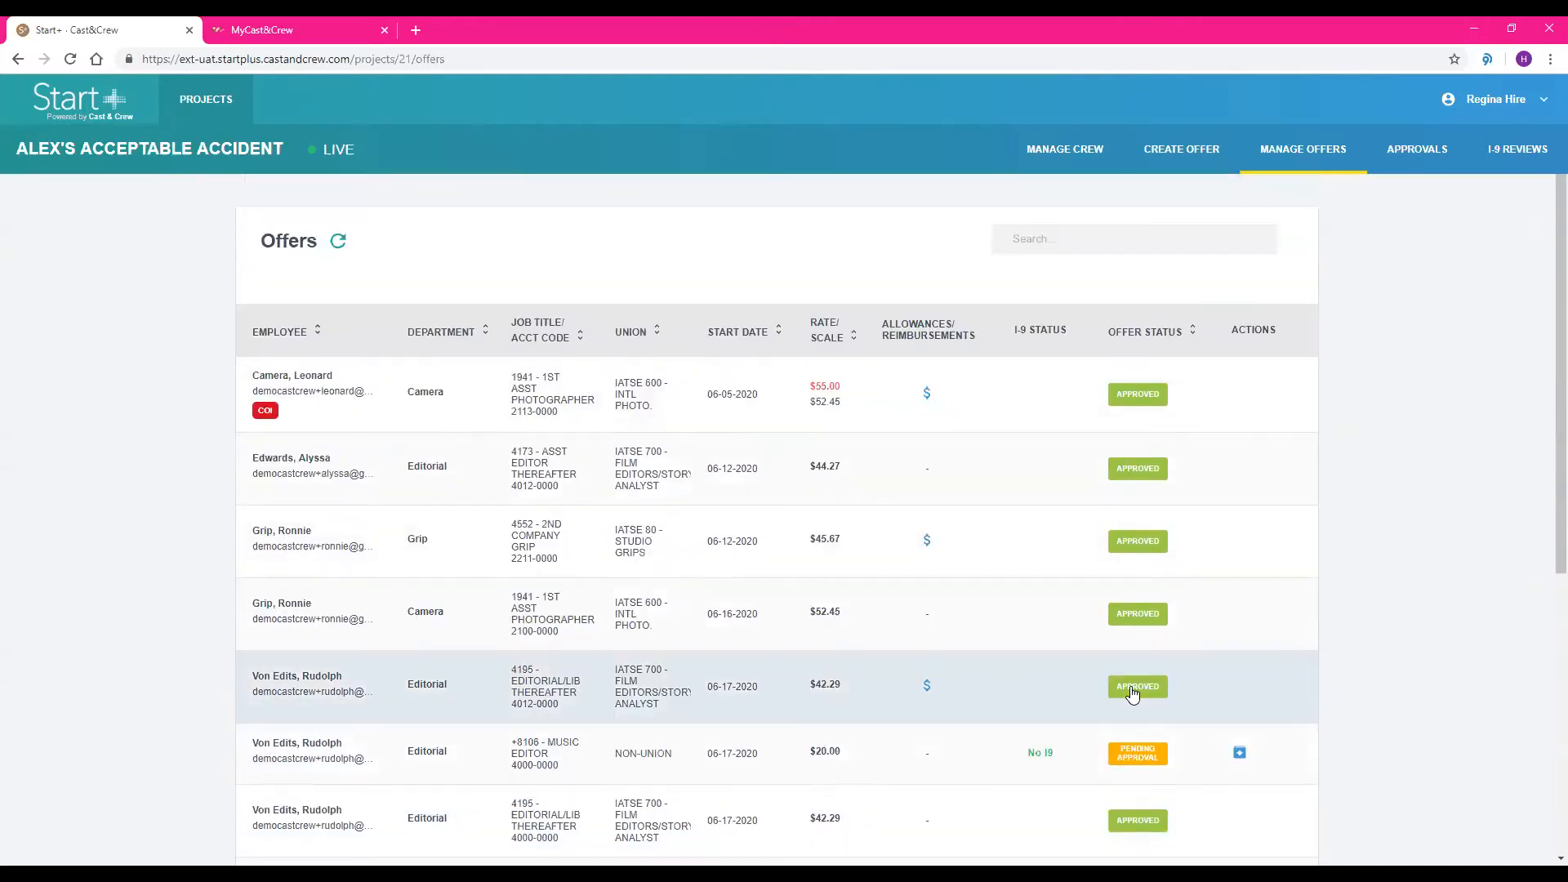
click(1075, 160)
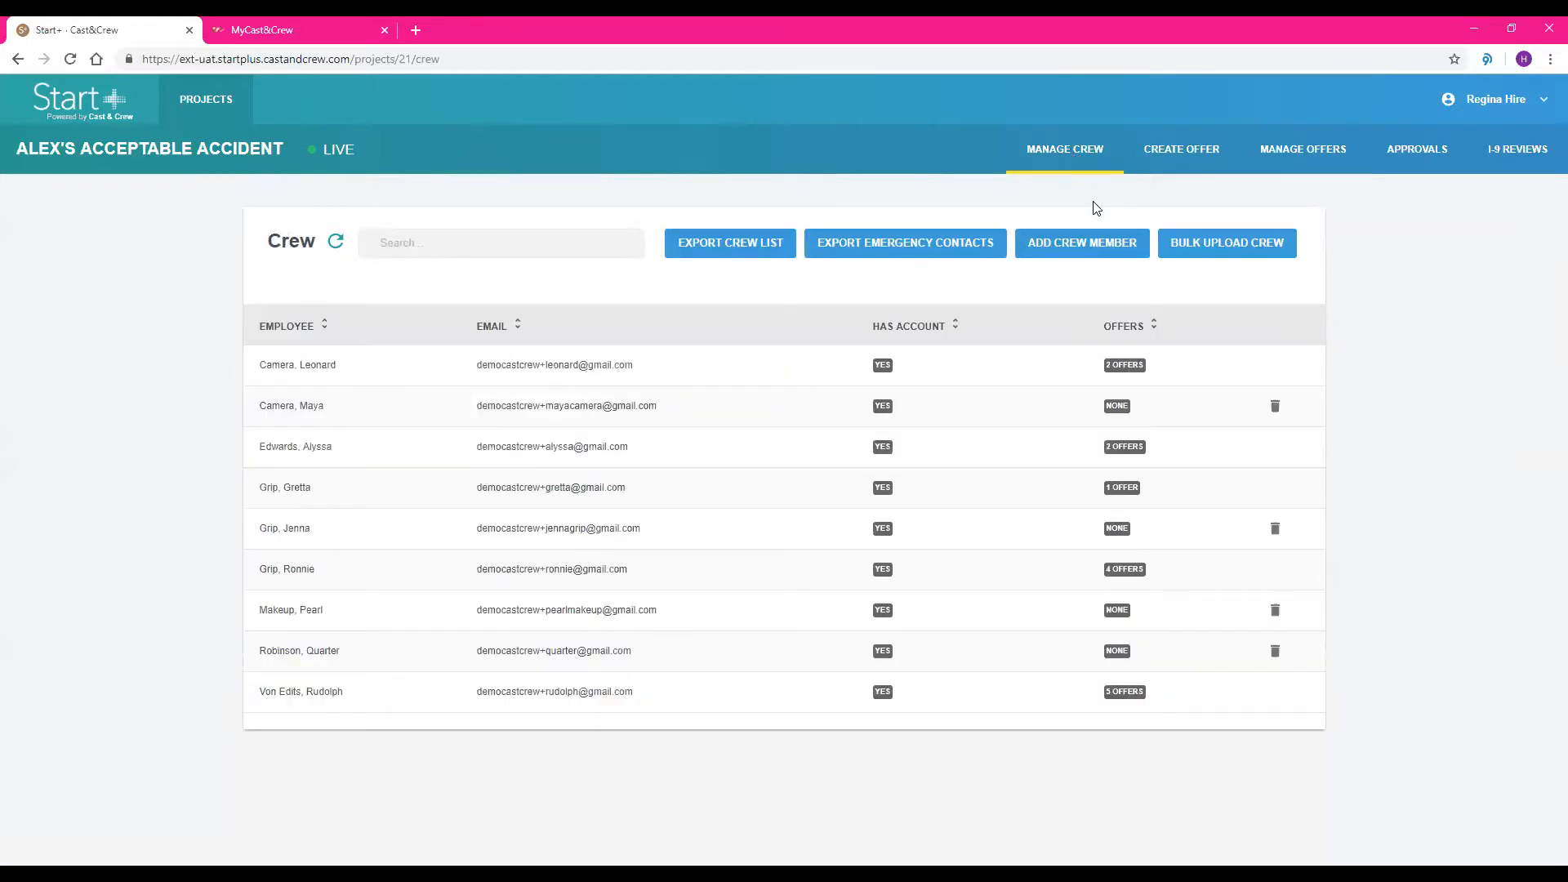
click(1080, 239)
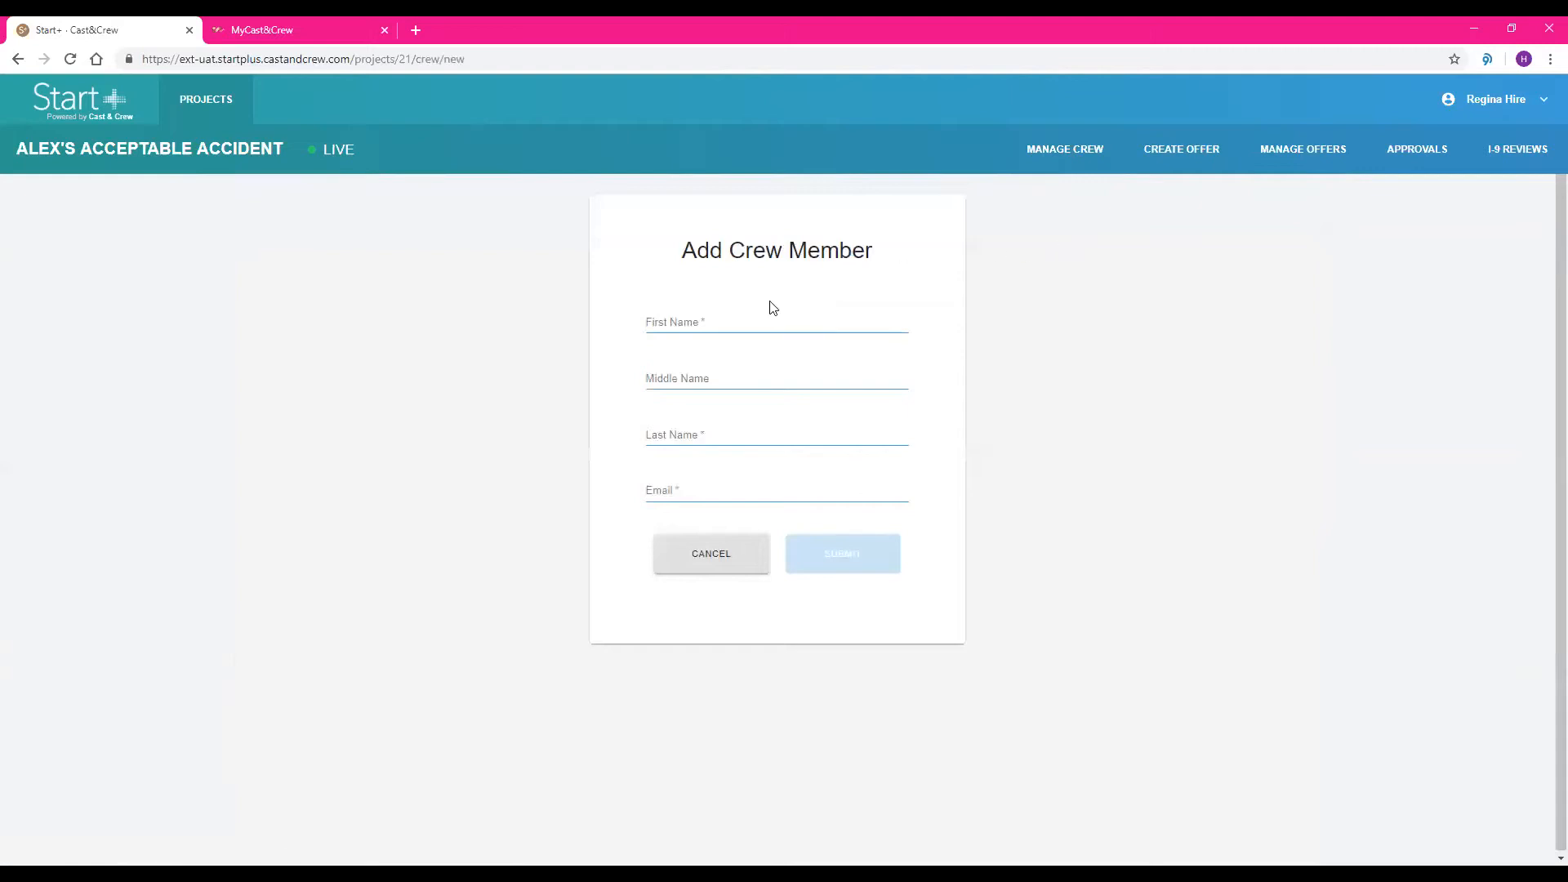
click(747, 319)
text(Gretta)
key(Tab)
key(Tab)
text(Grip)
Fill in the new crew member's email address and submit the entry
key(Tab)
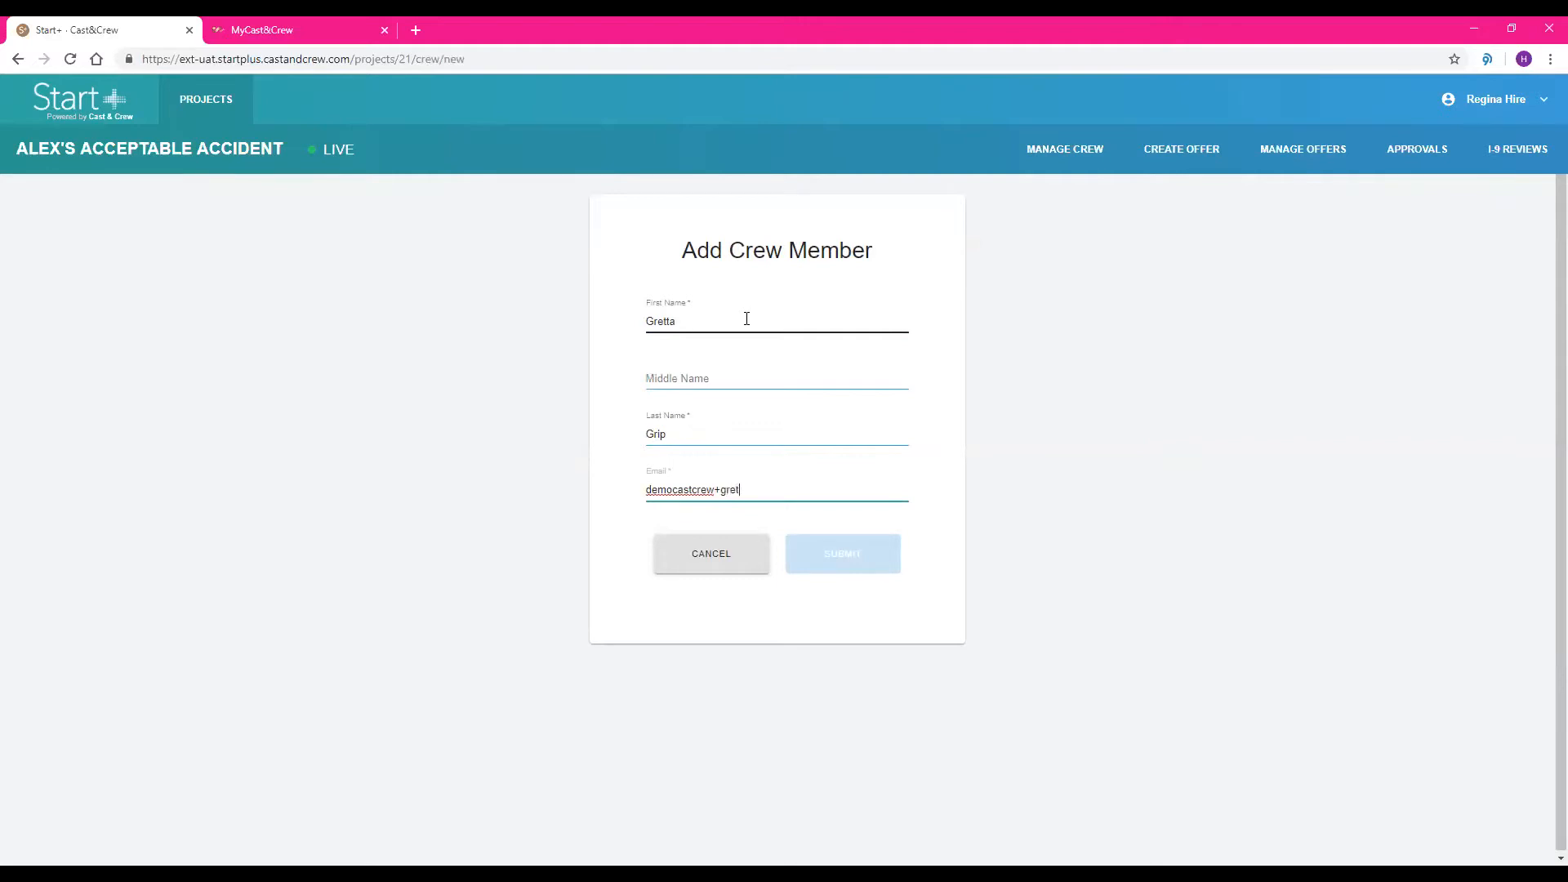
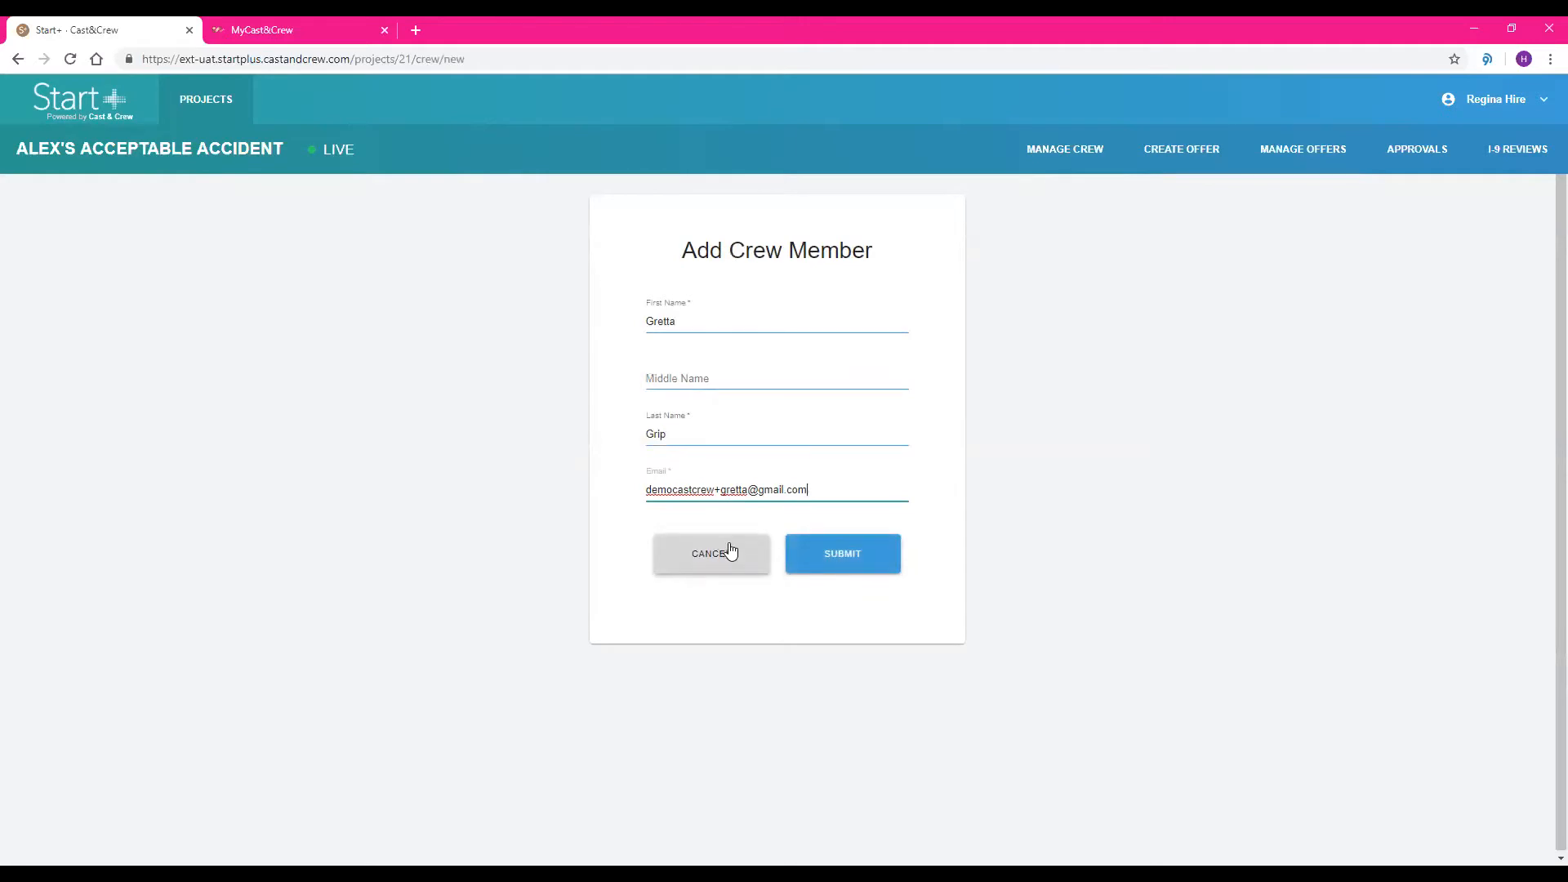
click(797, 568)
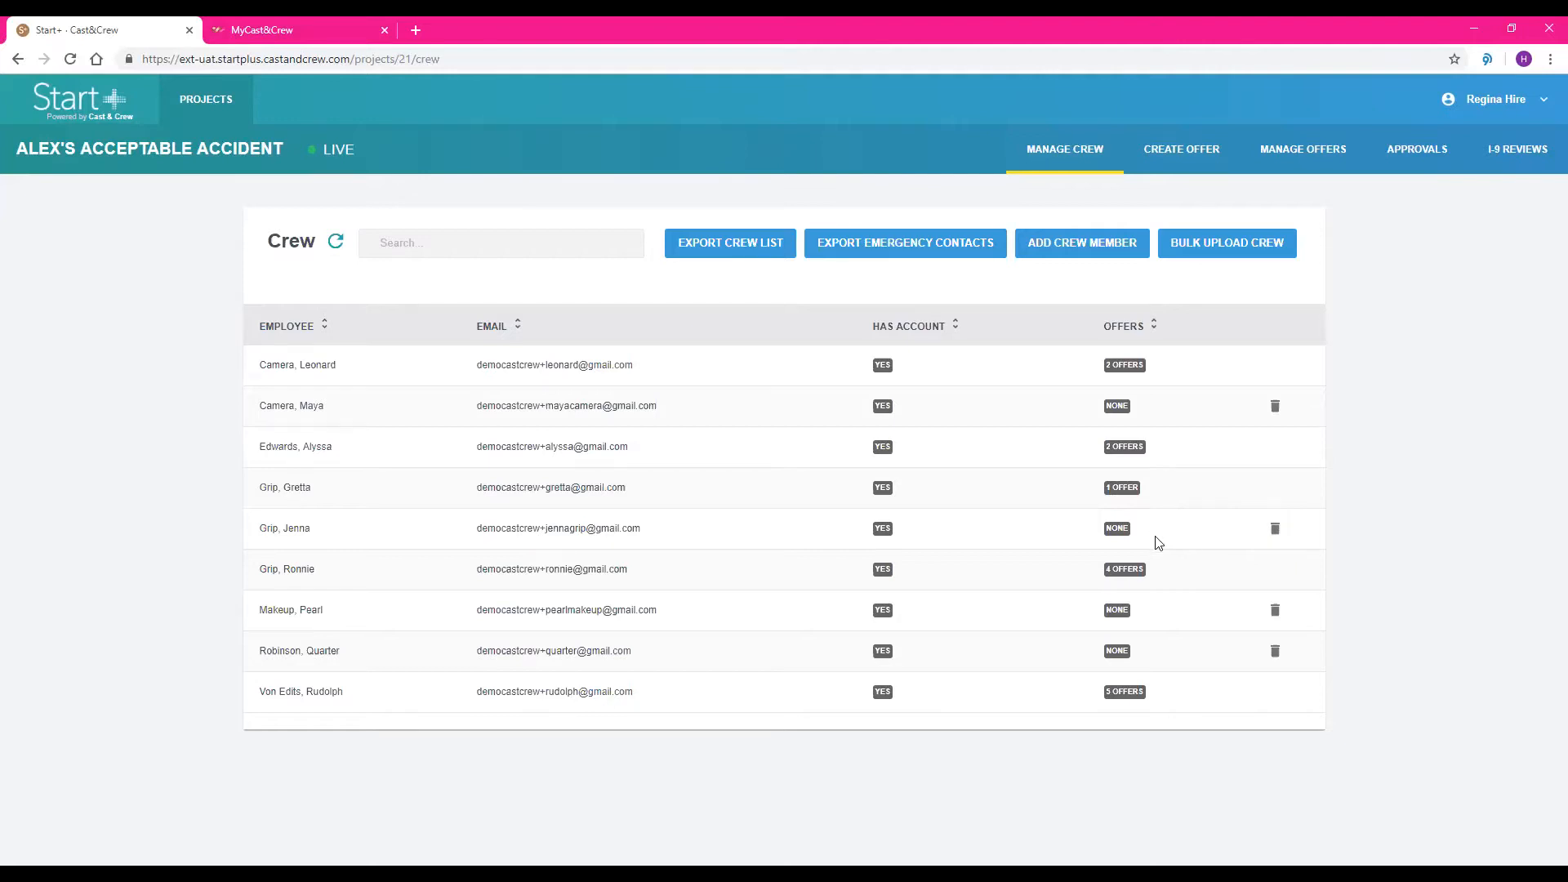
View the requirements for bulk uploading crew and leave the upload form without choosing a file
click(1204, 255)
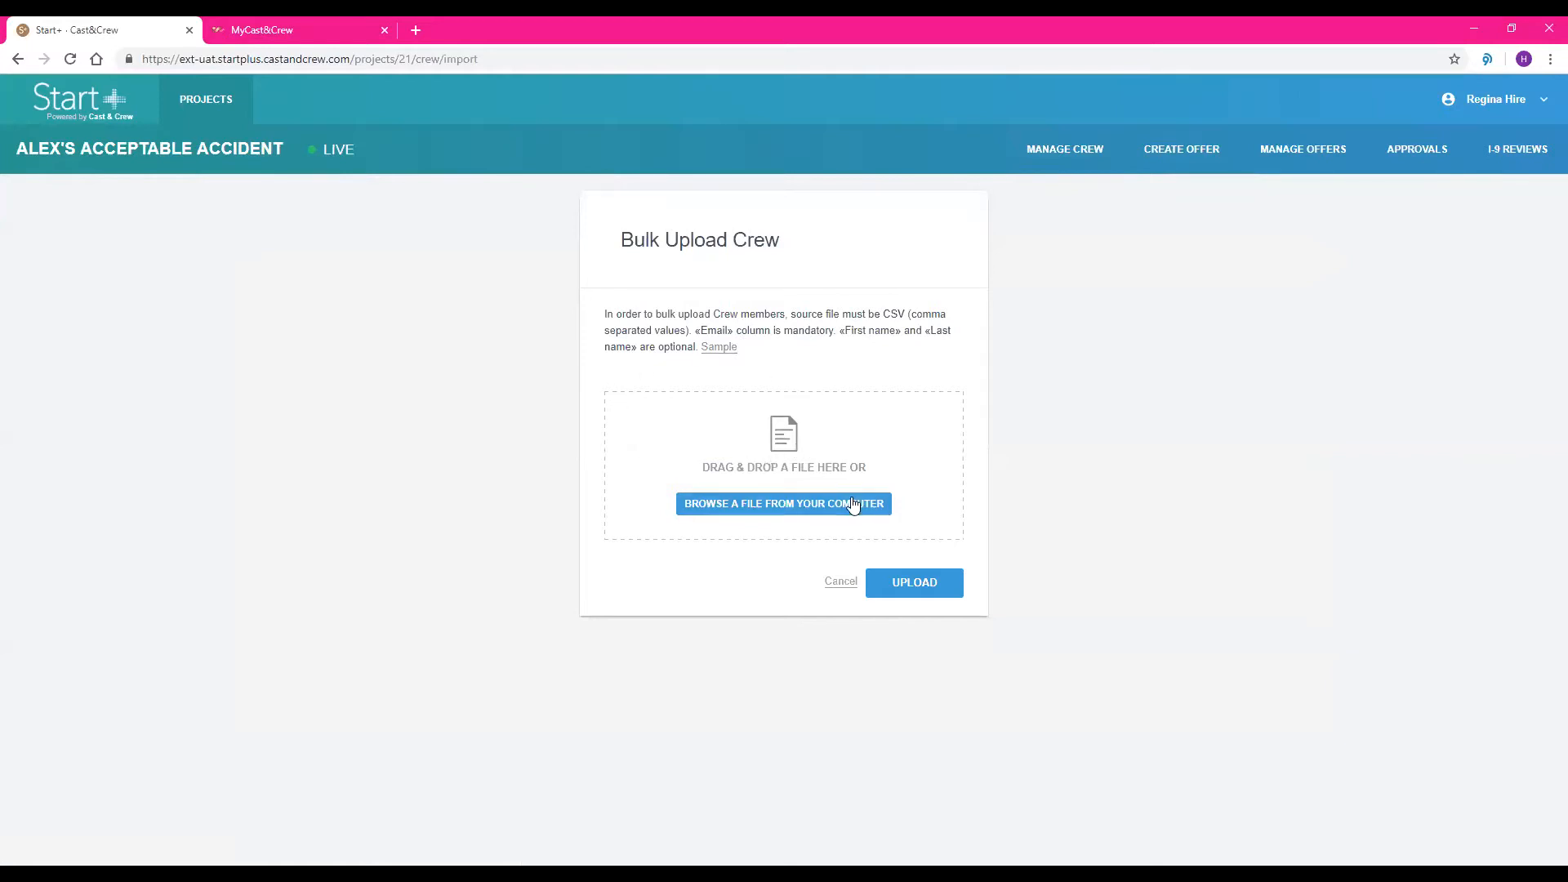
click(841, 583)
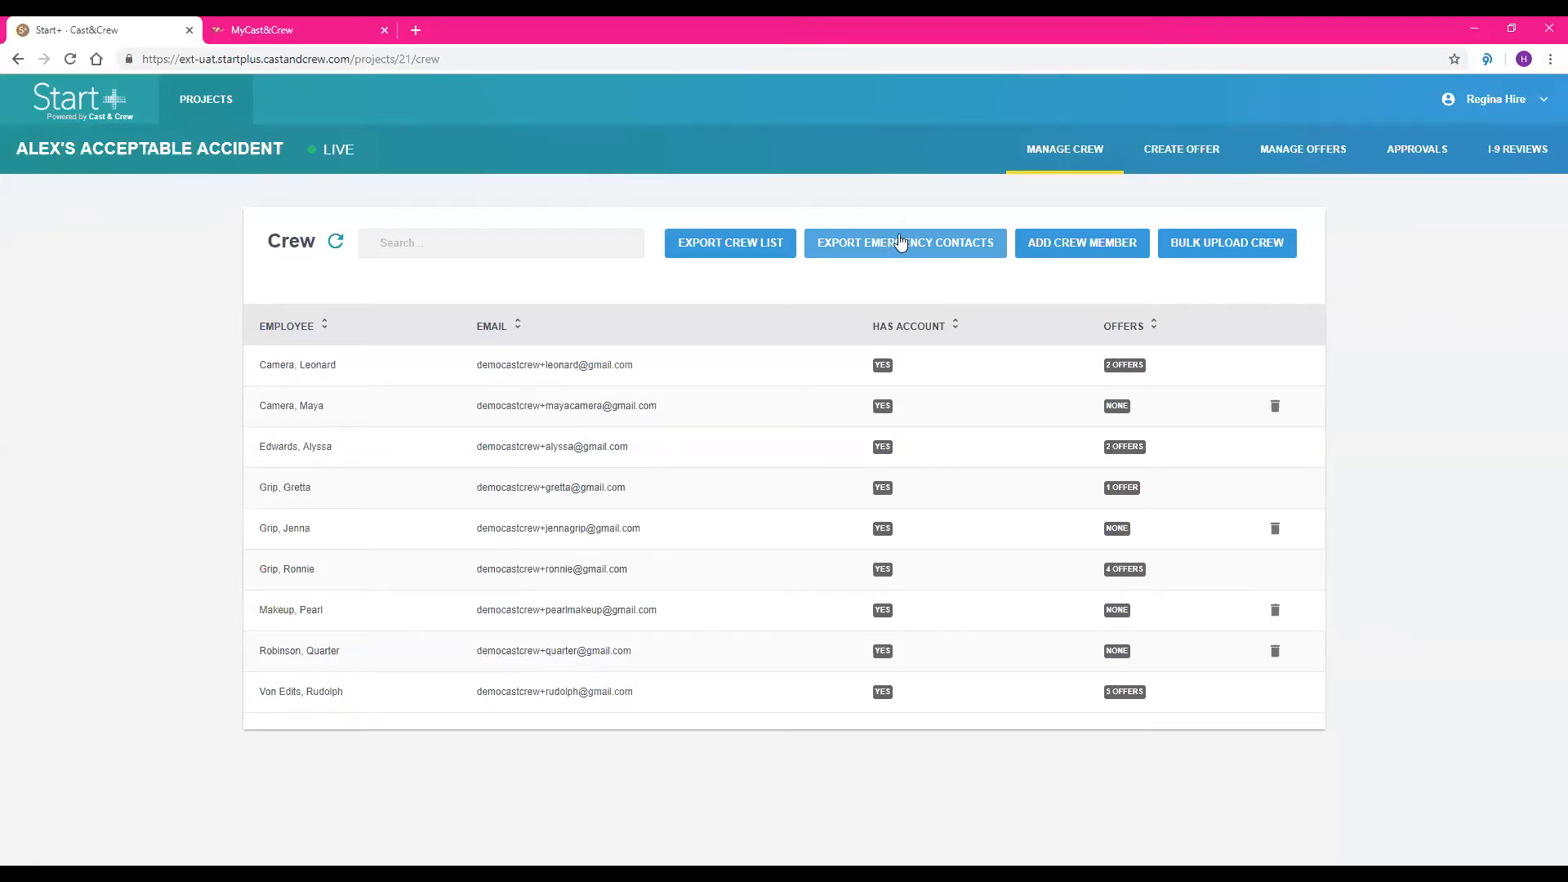
Start creating an offer and select the first crew member in the list for it
click(1168, 154)
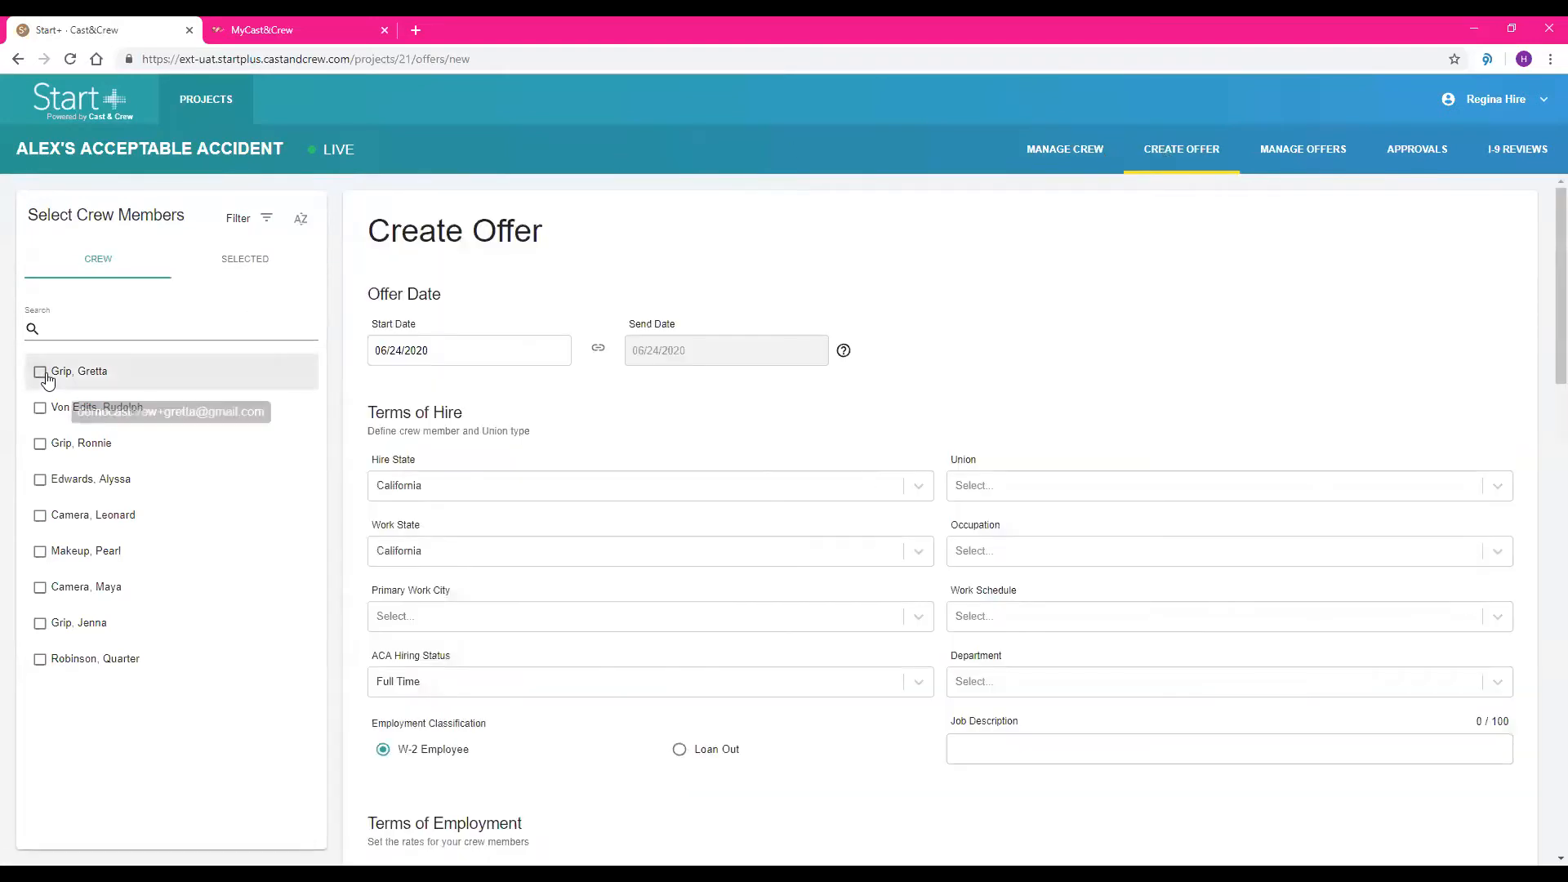
click(40, 371)
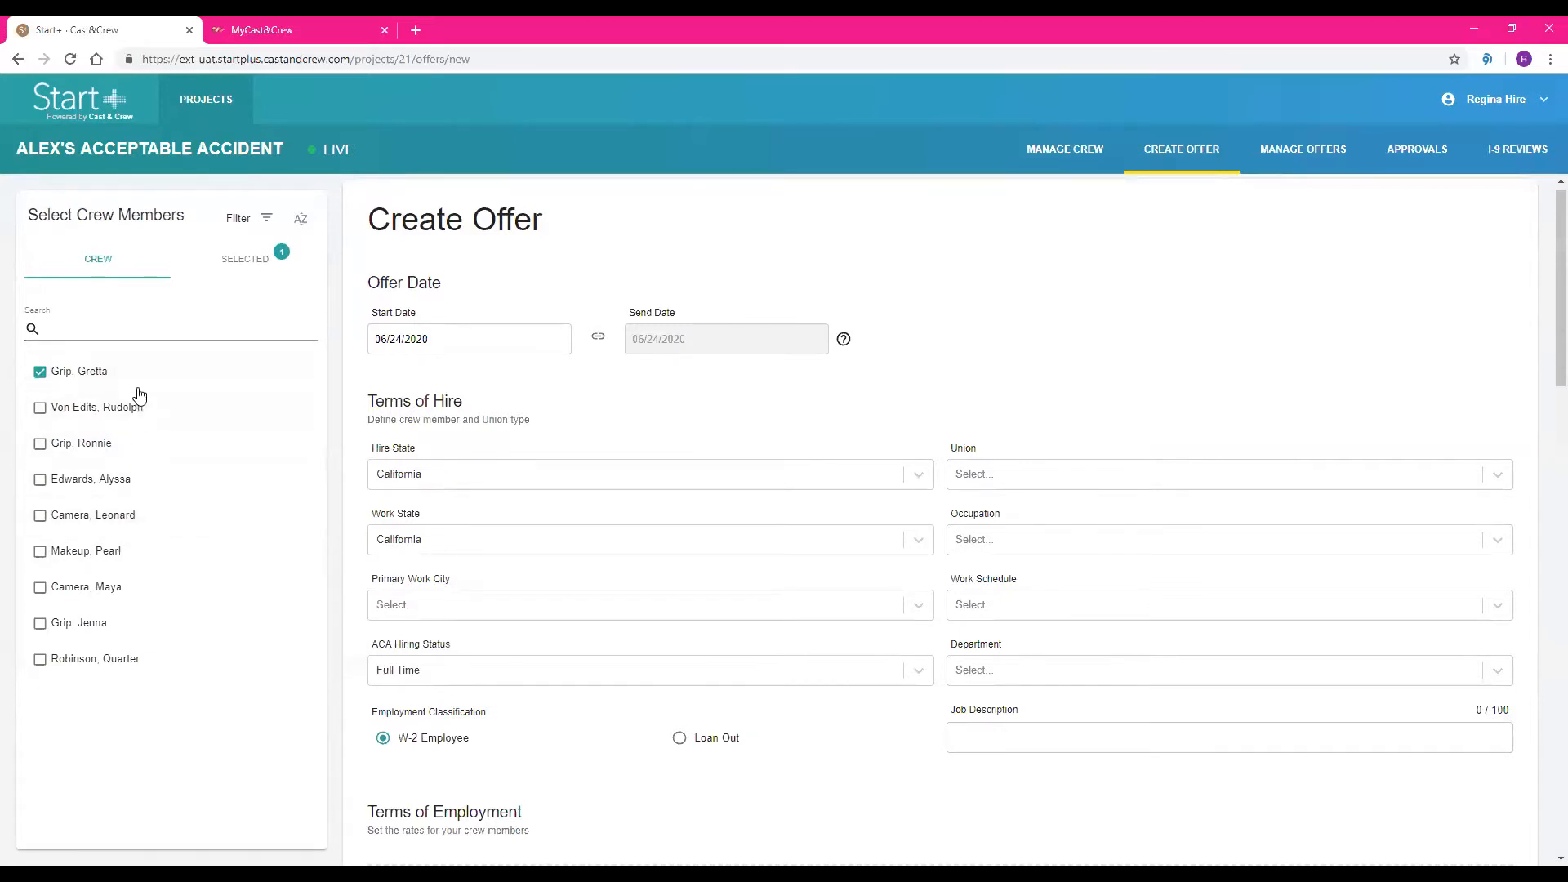
Search the crew by first name for a second person, add them to the offer selection, clear the search, and deselect them
click(157, 328)
text(Ronnie)
click(39, 371)
double_click(66, 328)
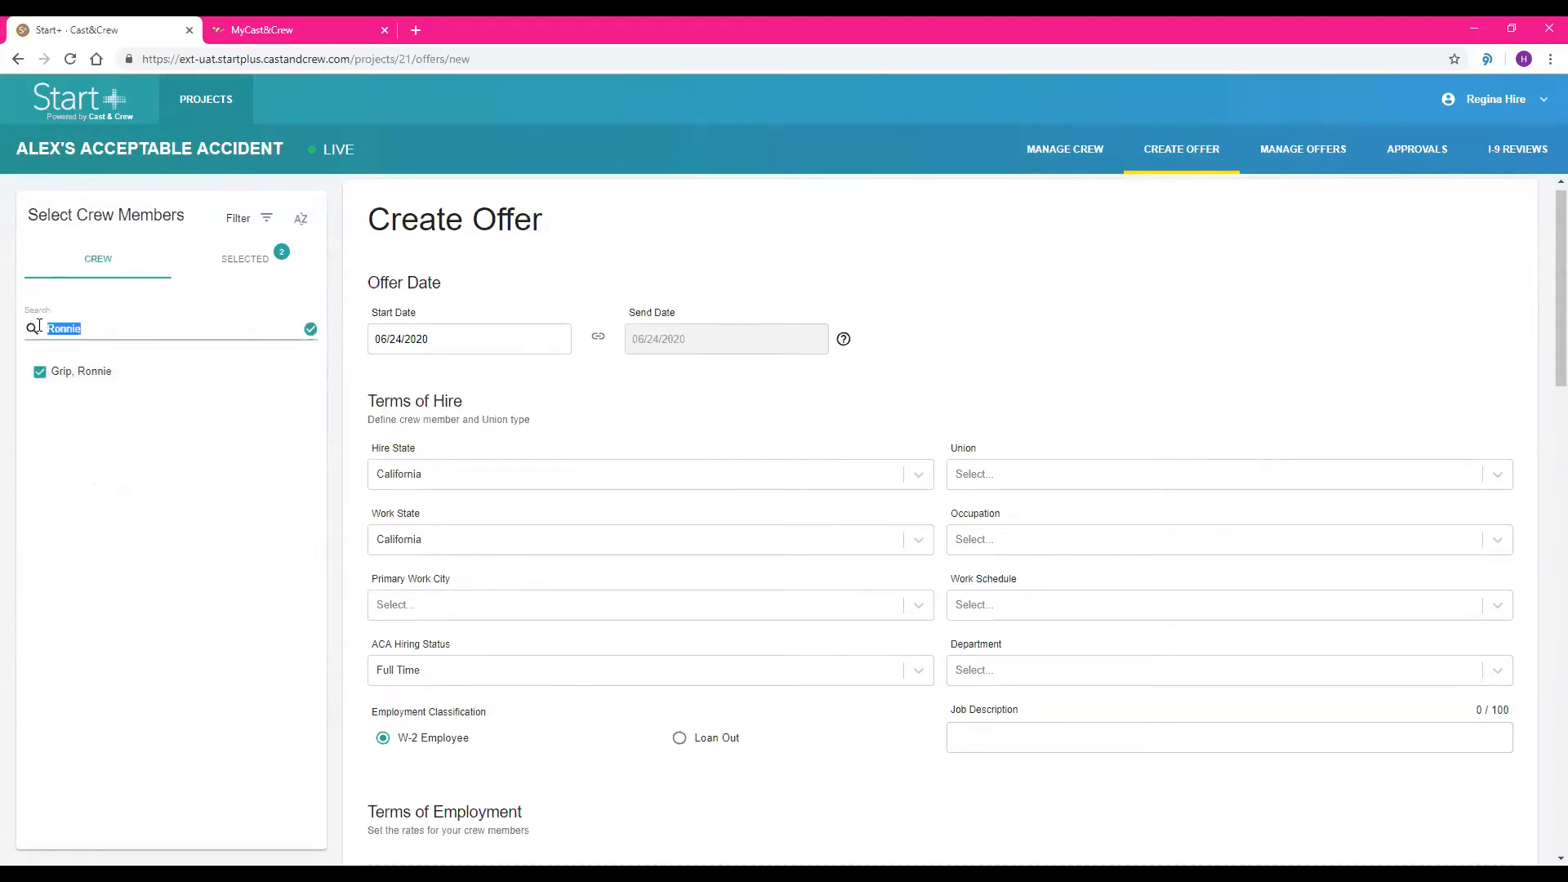
key(BackSpace)
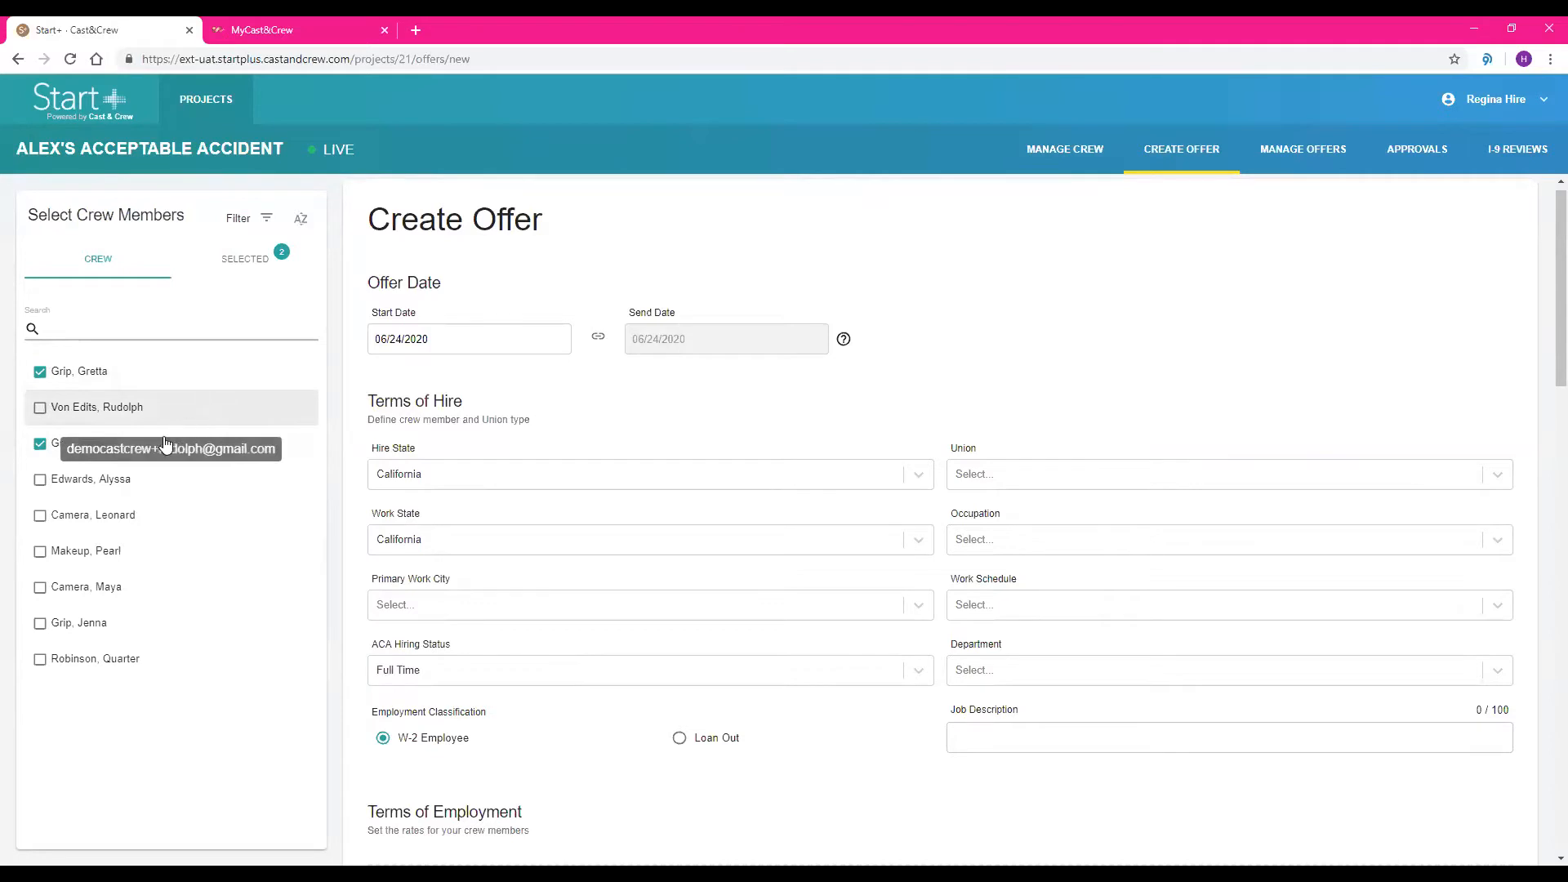
click(103, 448)
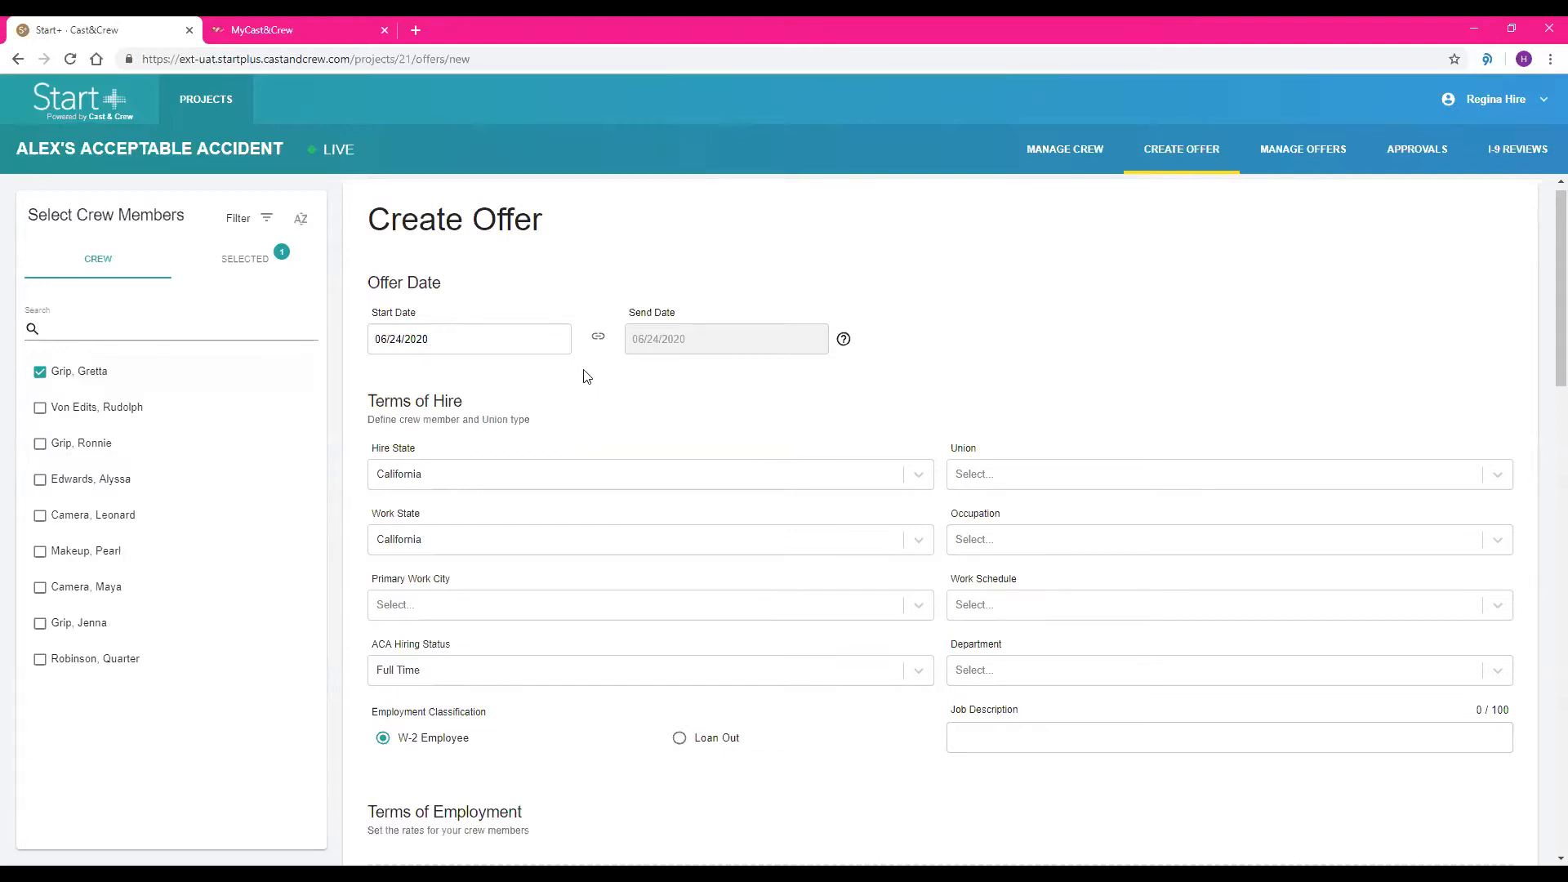
Unlink the offer's send date from its start date and link the two dates again
scroll(596, 384, down, 1)
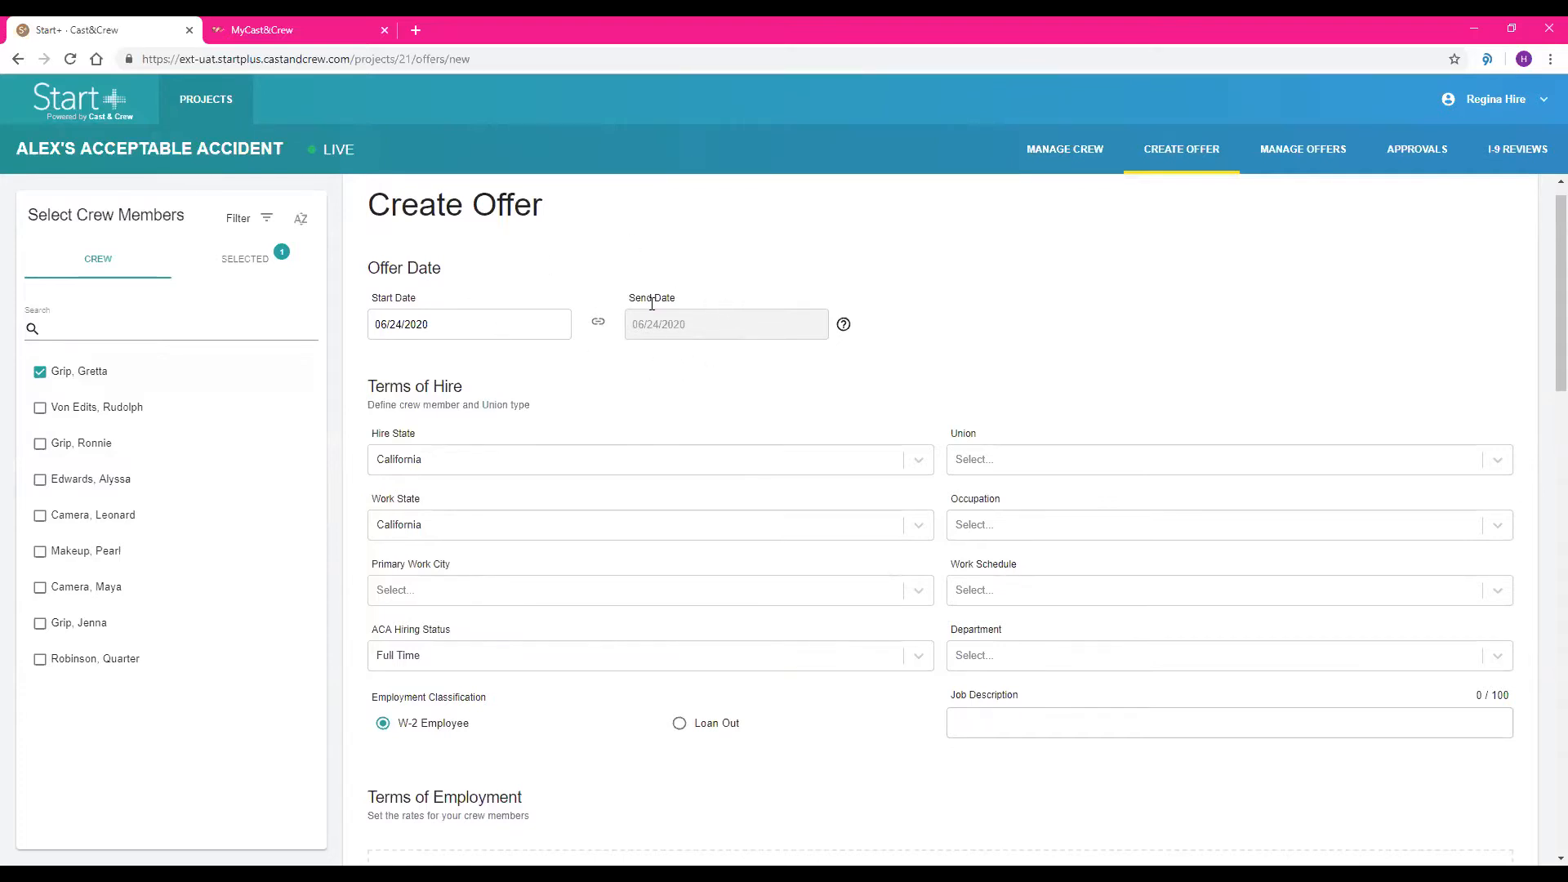
click(598, 320)
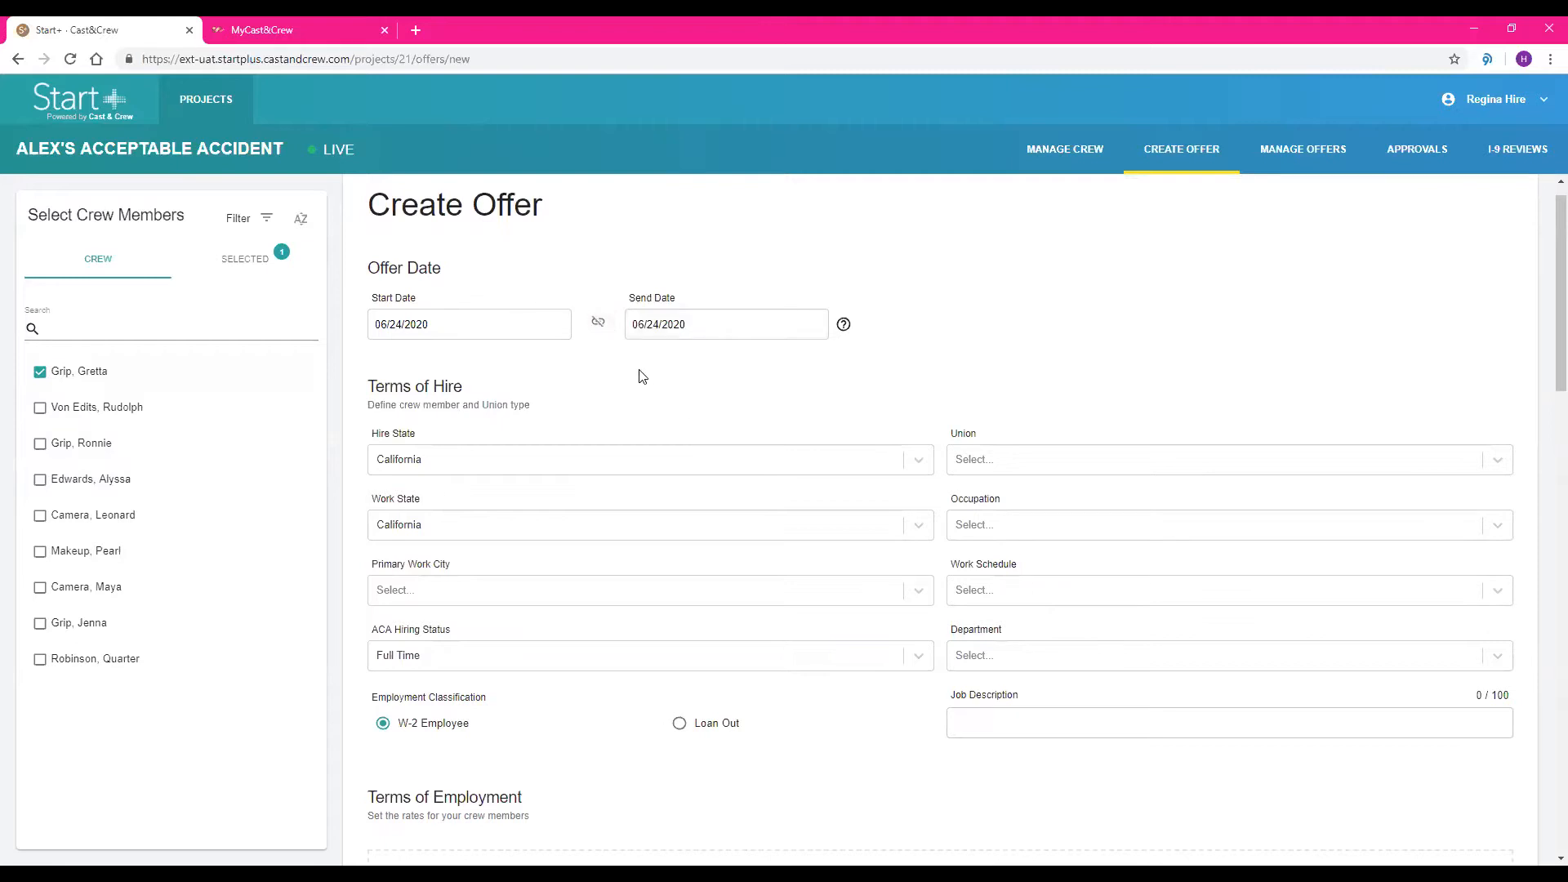
click(603, 329)
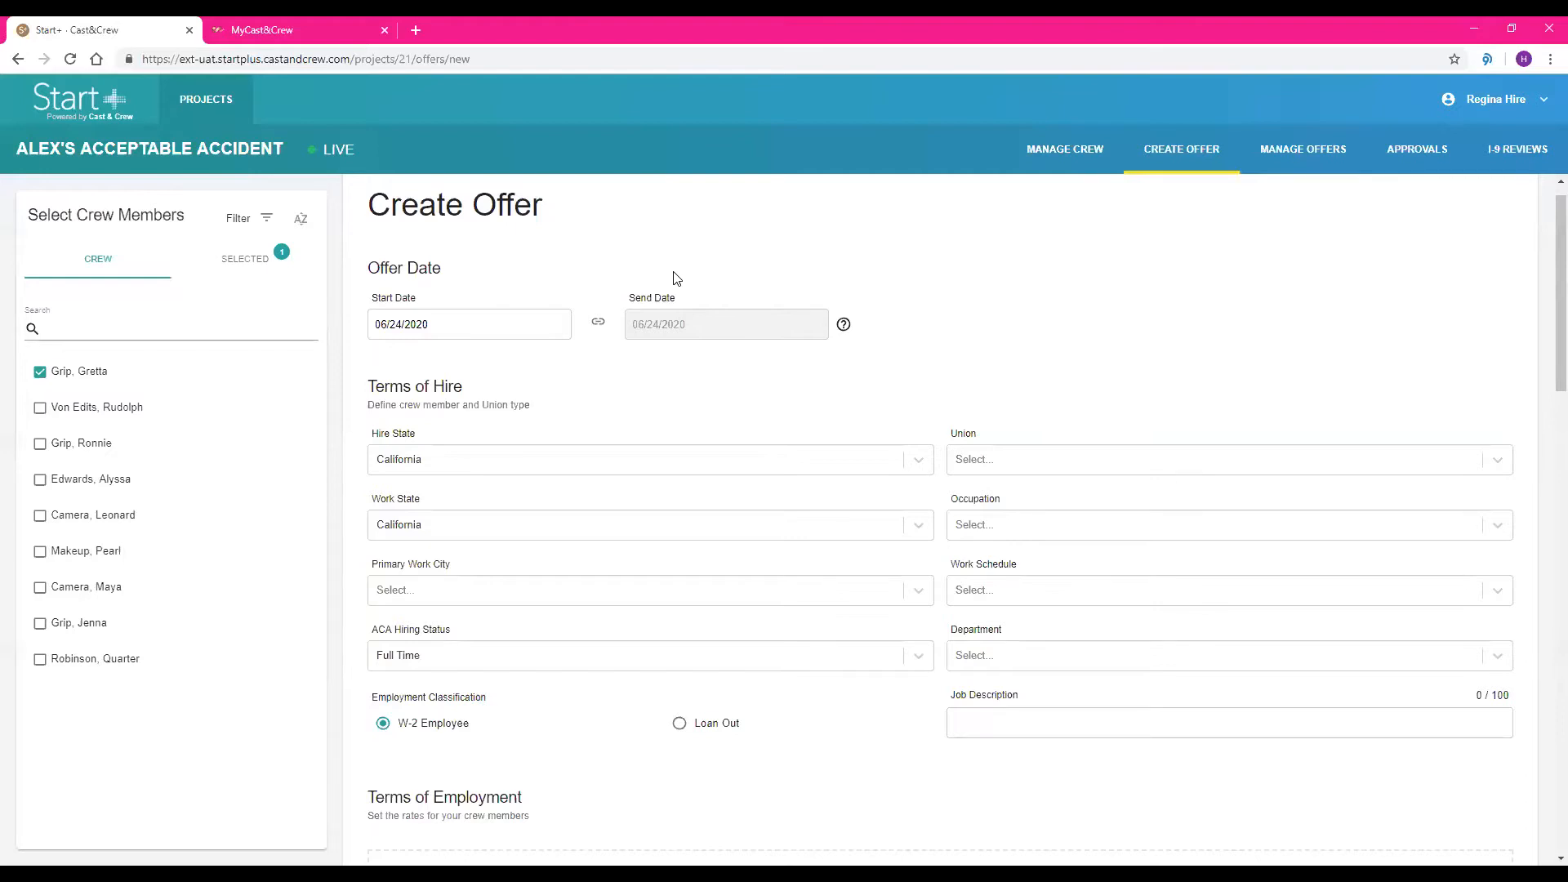
Set the offer's primary work city to Burbank and its ACA hiring status to Variable
scroll(636, 271, down, 1)
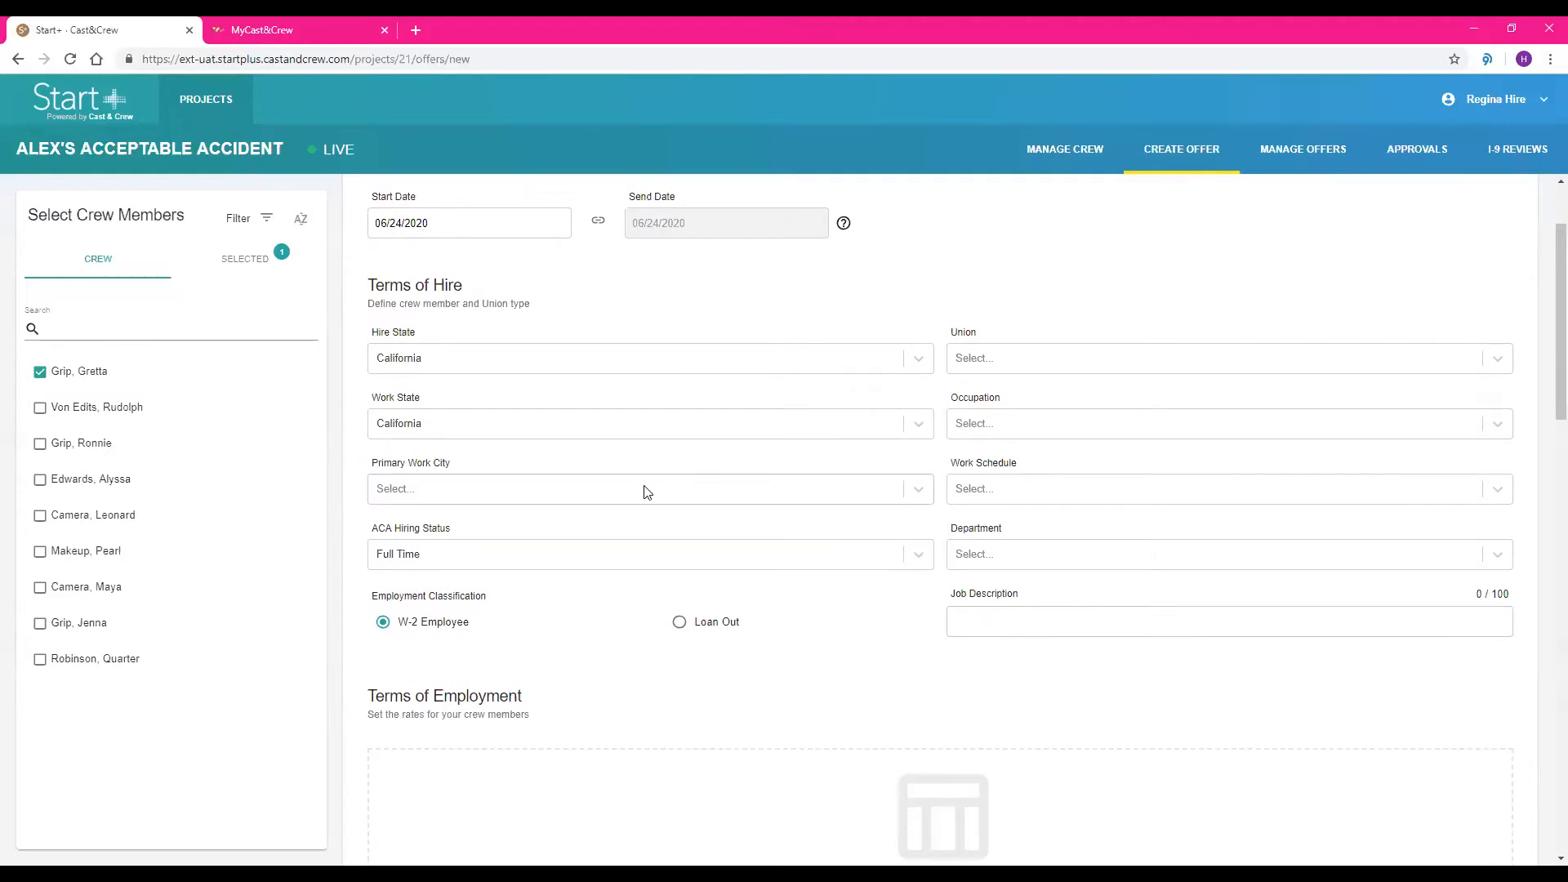
click(649, 491)
text(burb)
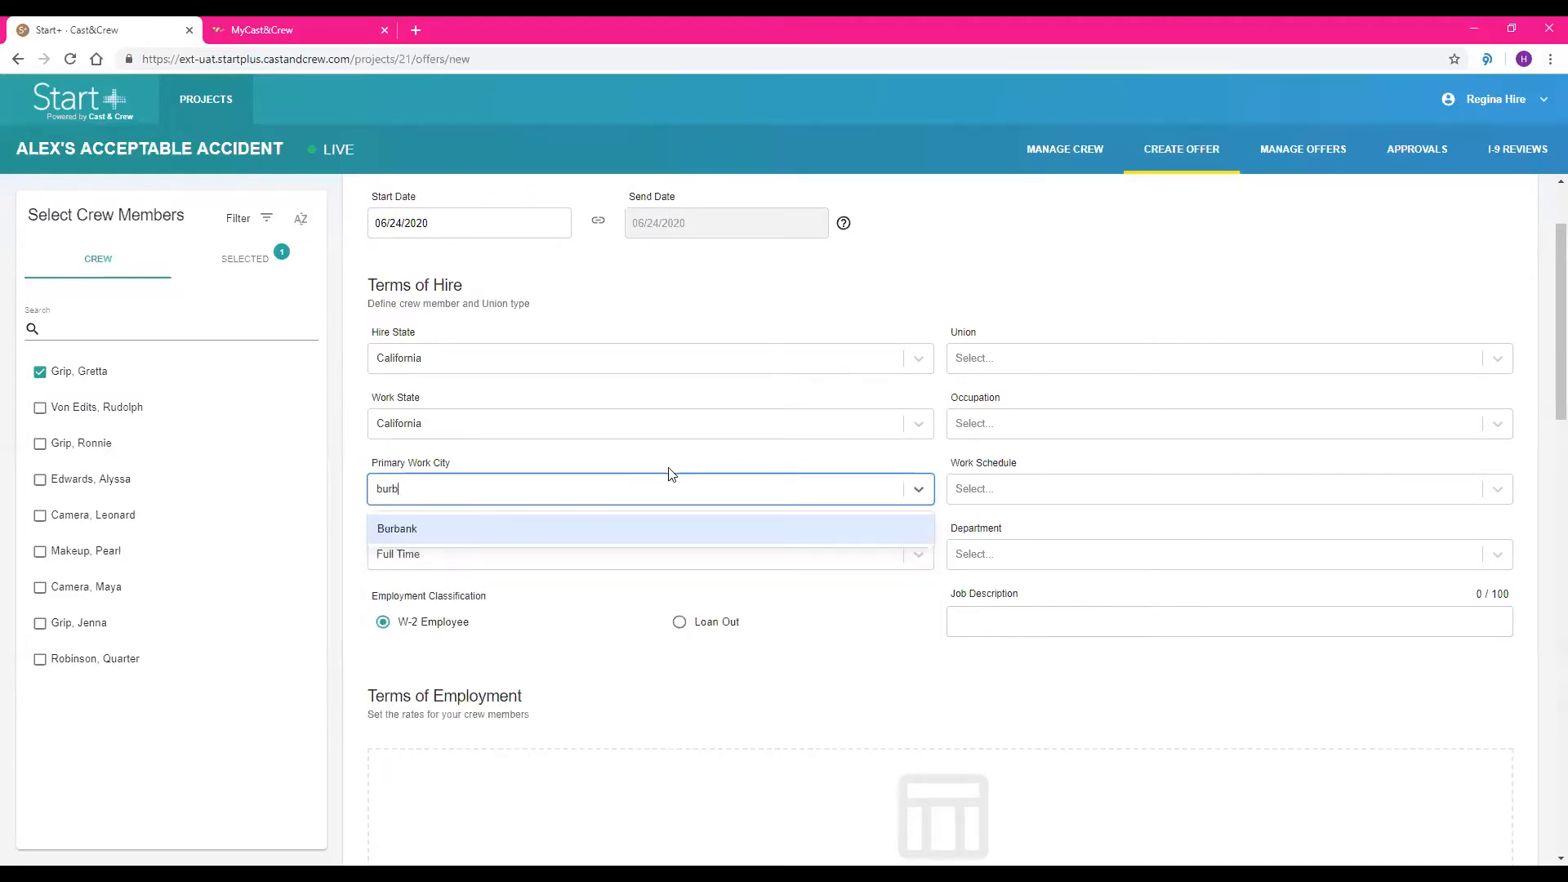
key(Return)
click(923, 554)
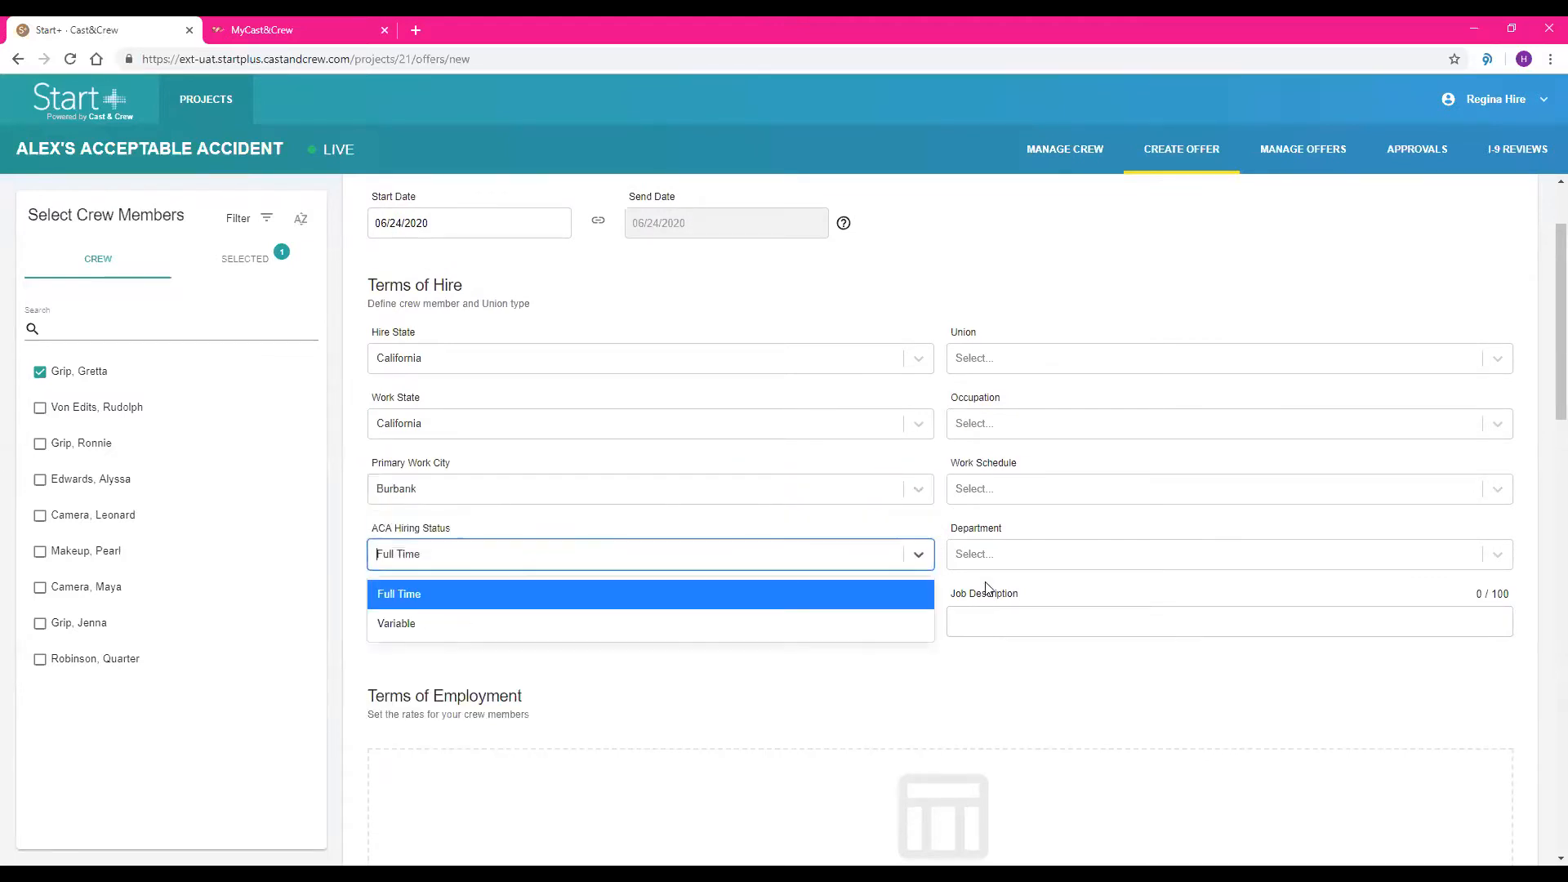
click(863, 611)
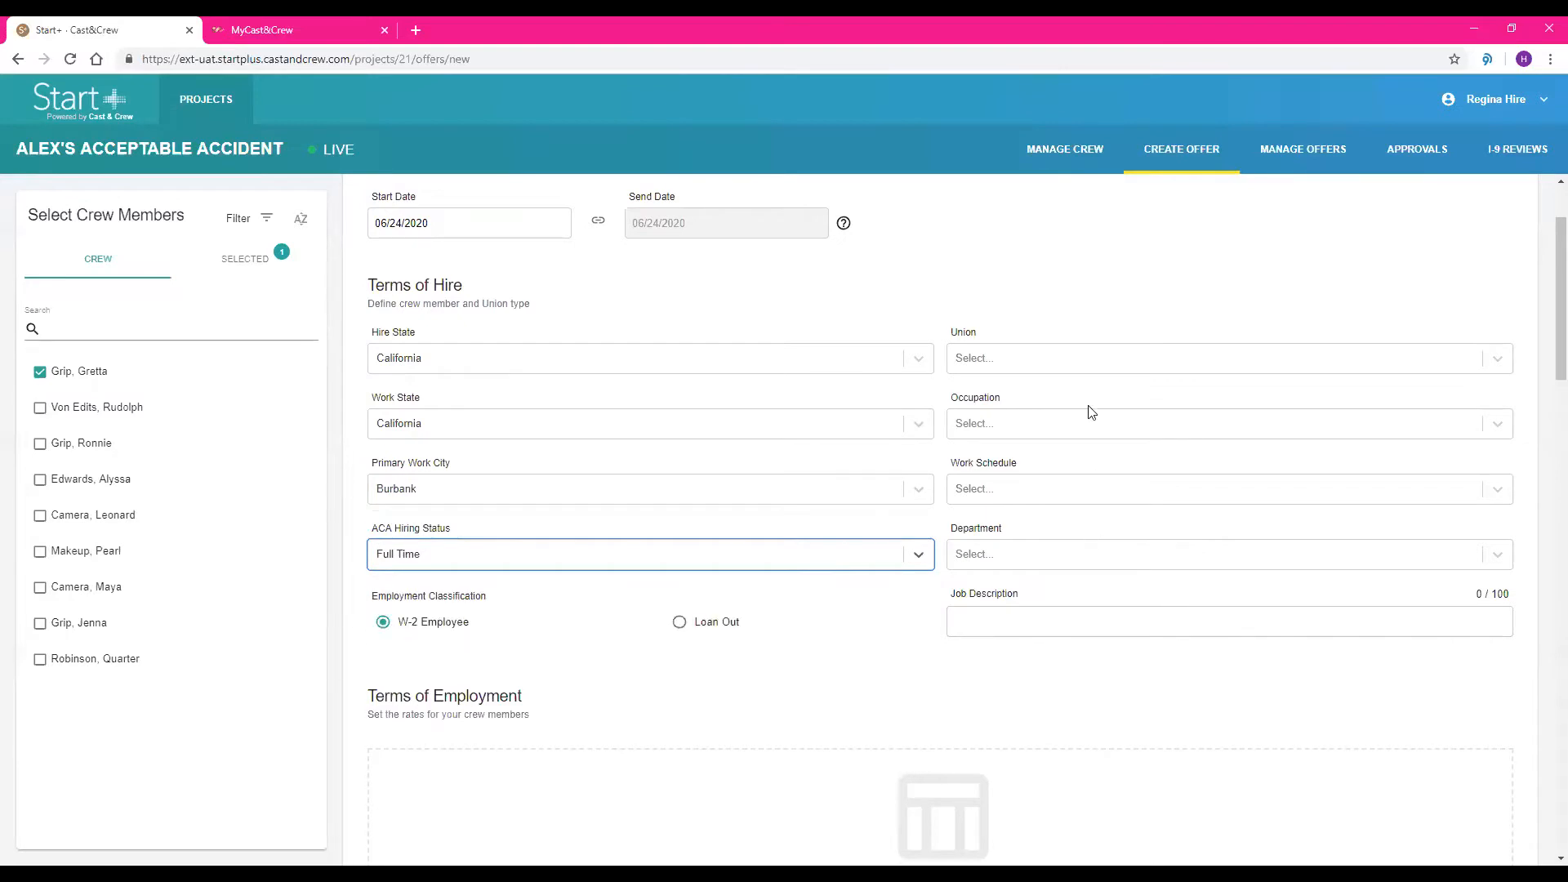
click(858, 553)
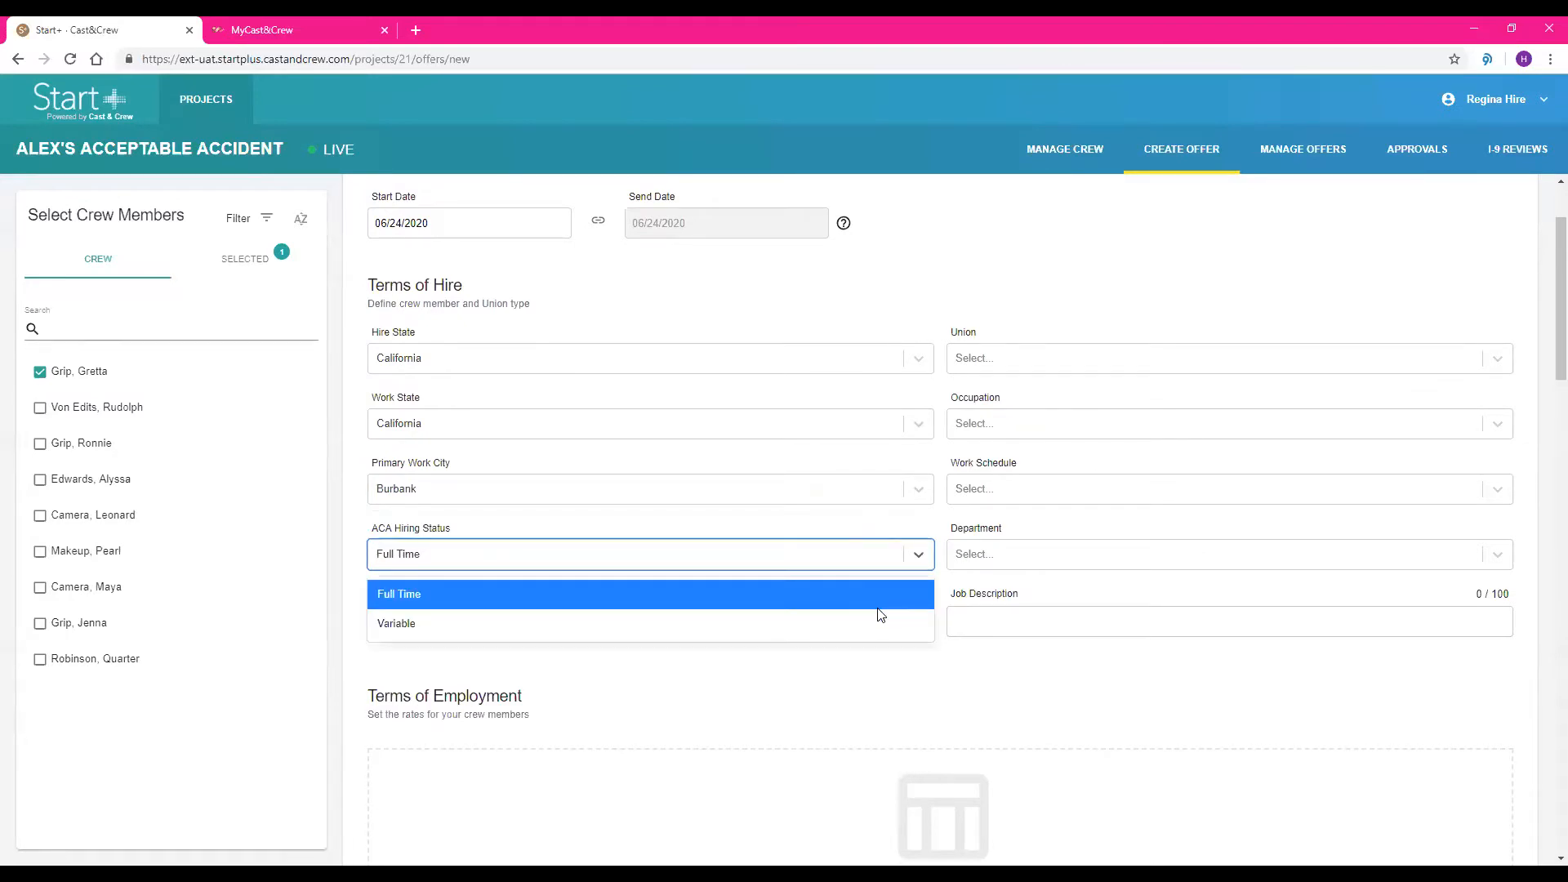
click(881, 617)
Set the offer's union to IATSE 80 - STUDIO GRIPS and the occupation to 4541 - GRIP
click(1012, 369)
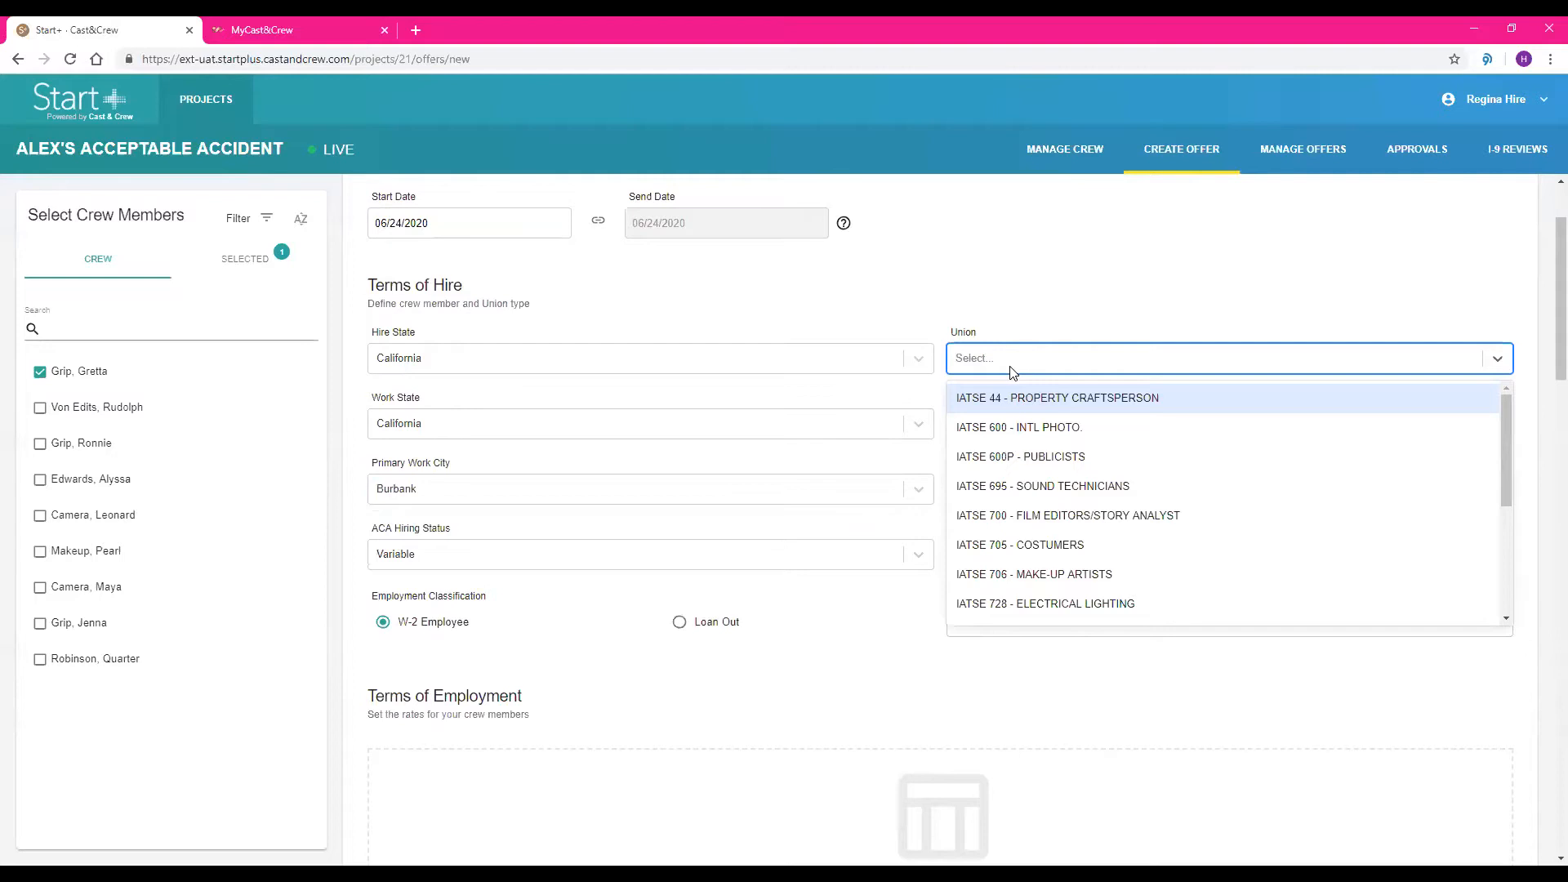
text(grip)
key(Return)
click(1013, 421)
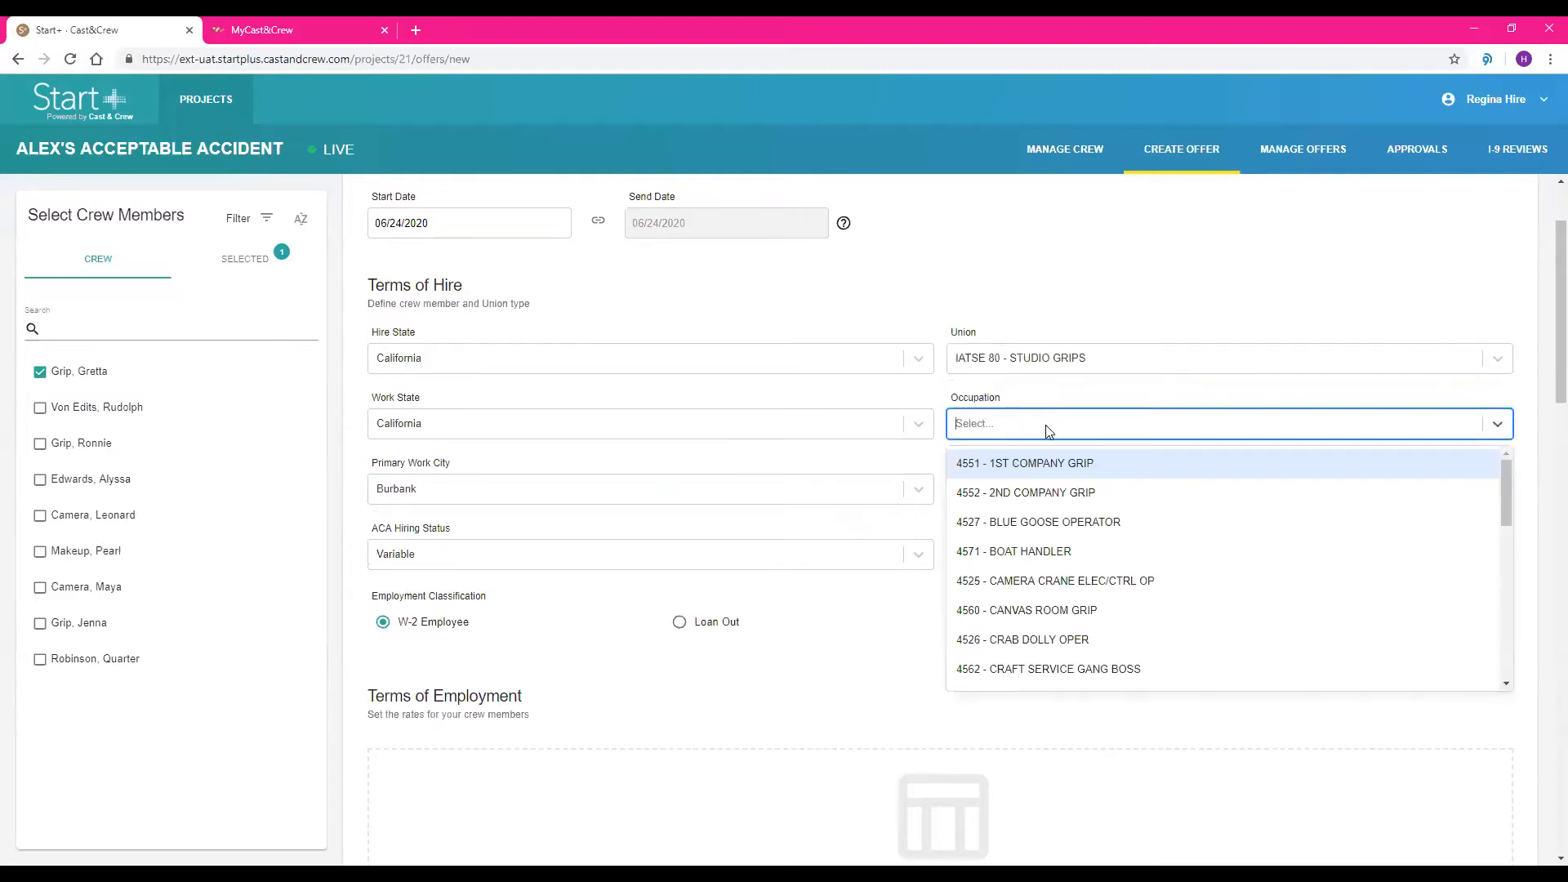
scroll(1150, 521, down, 3)
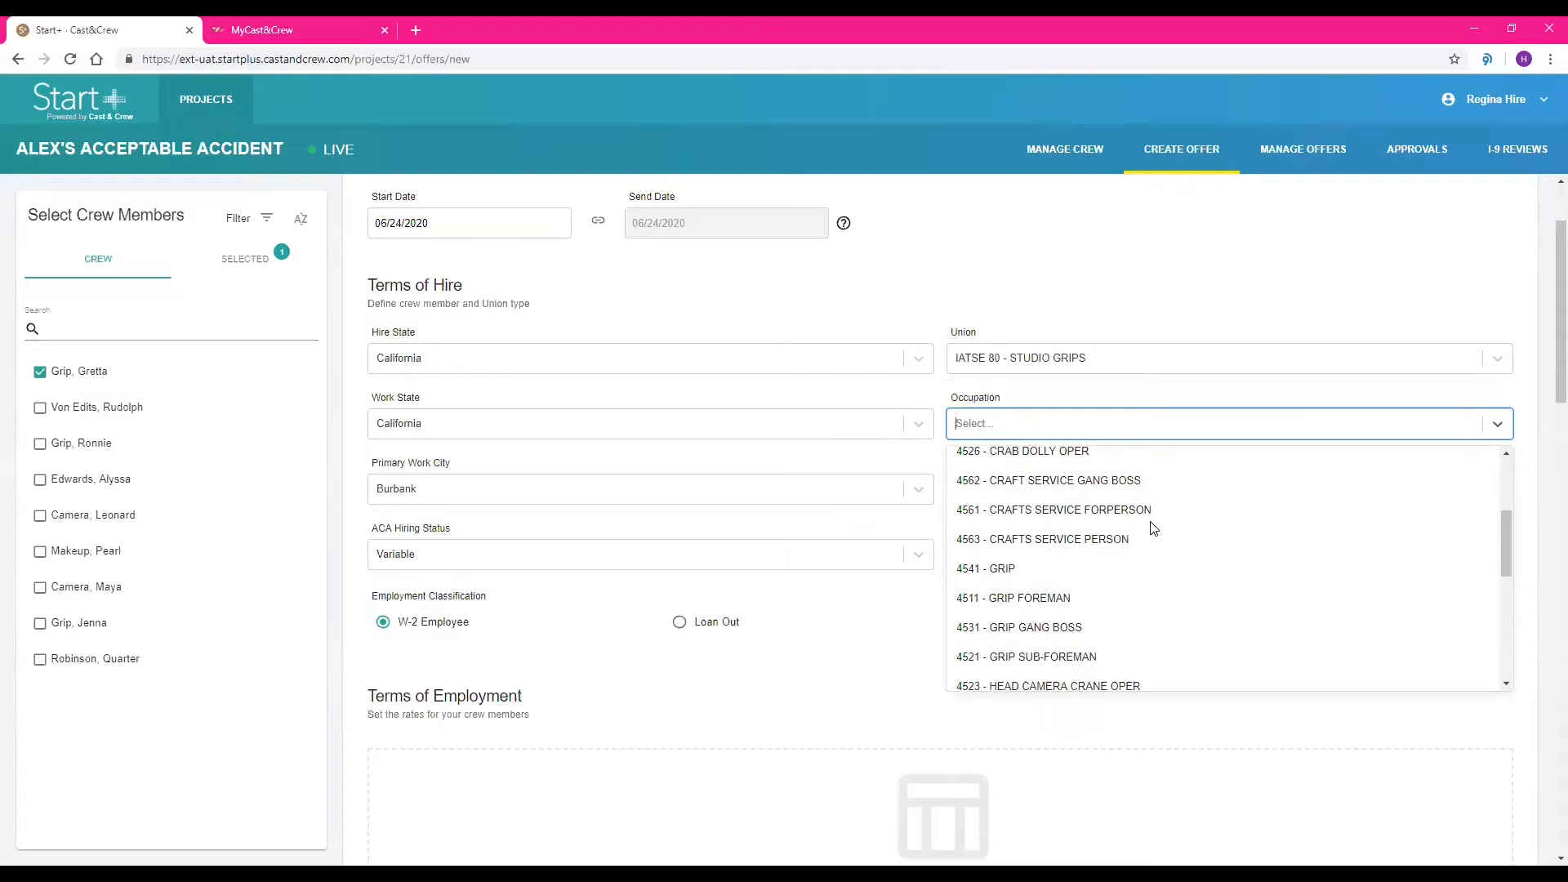
click(1045, 566)
Set the work schedule to Schedule A and the department to Grip in the terms of hire
click(1064, 488)
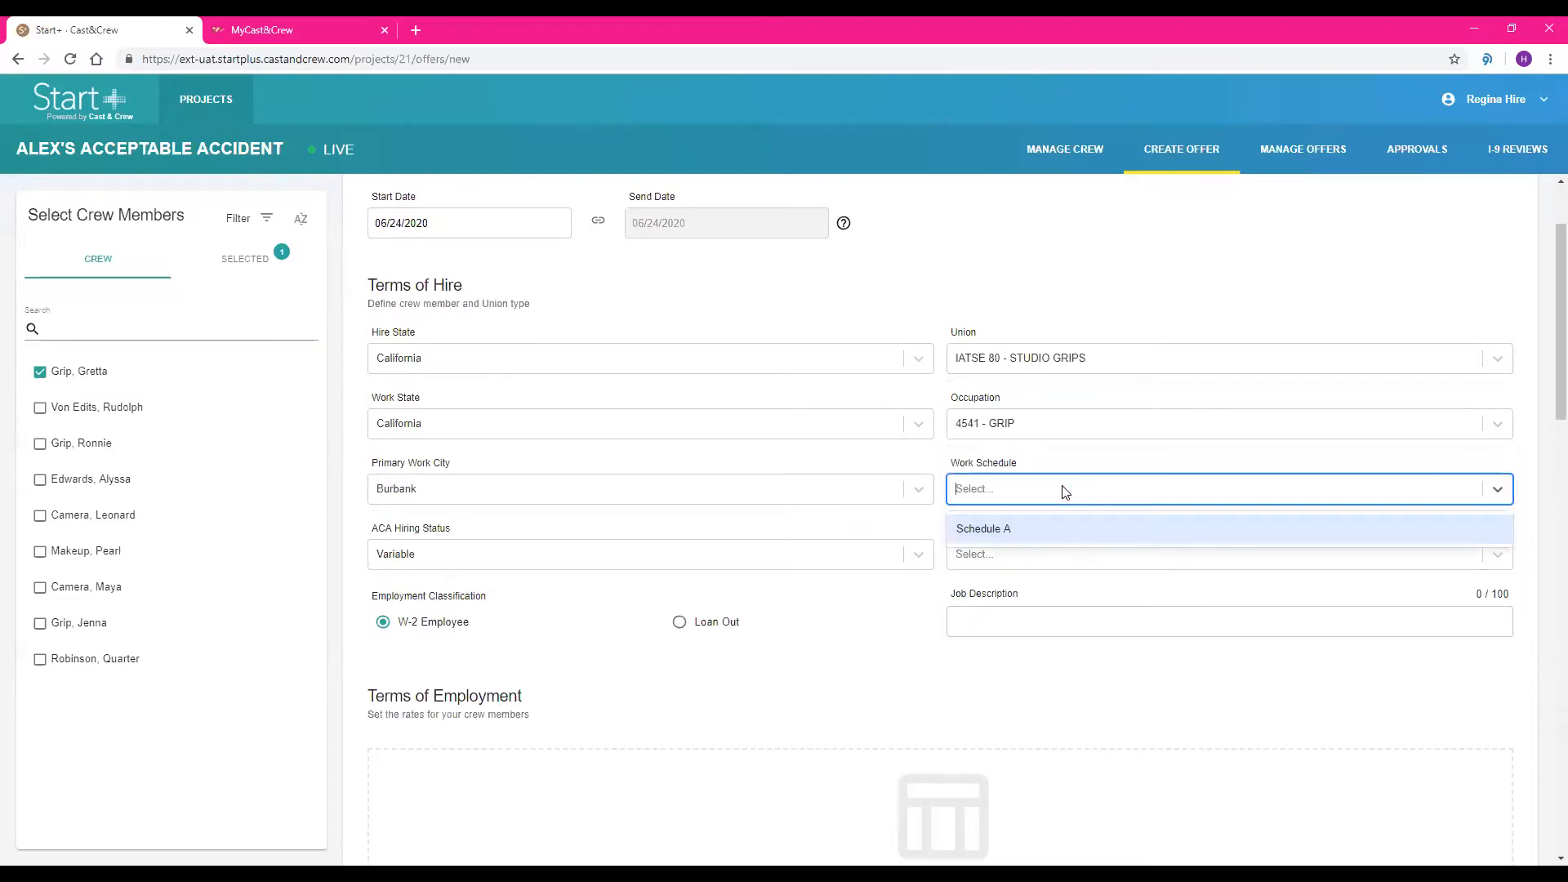
click(1008, 531)
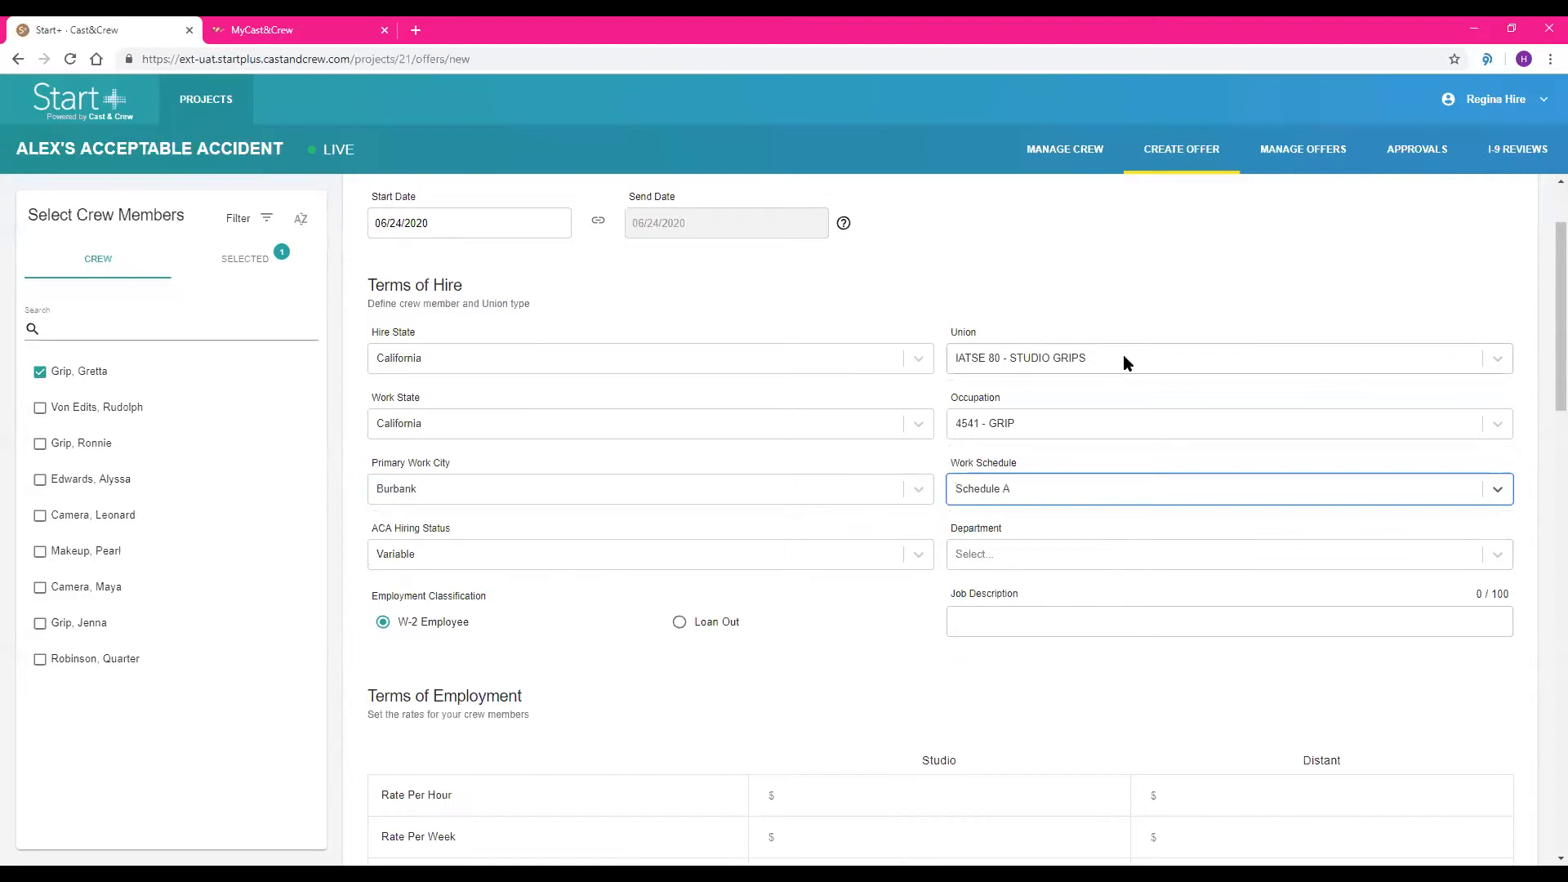
scroll(1124, 354, down, 2)
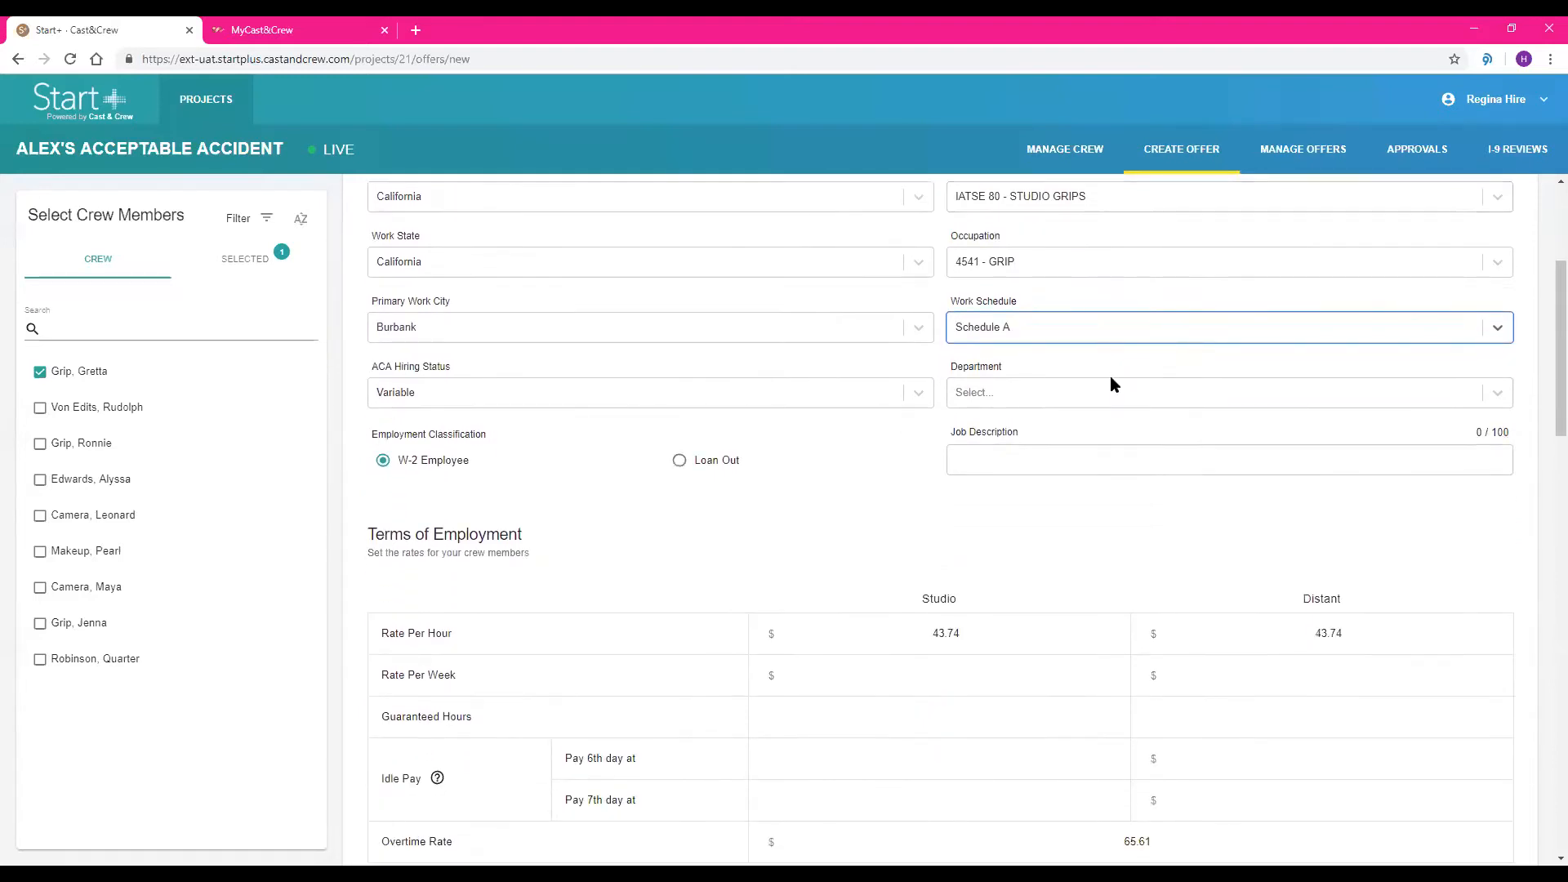
click(1111, 394)
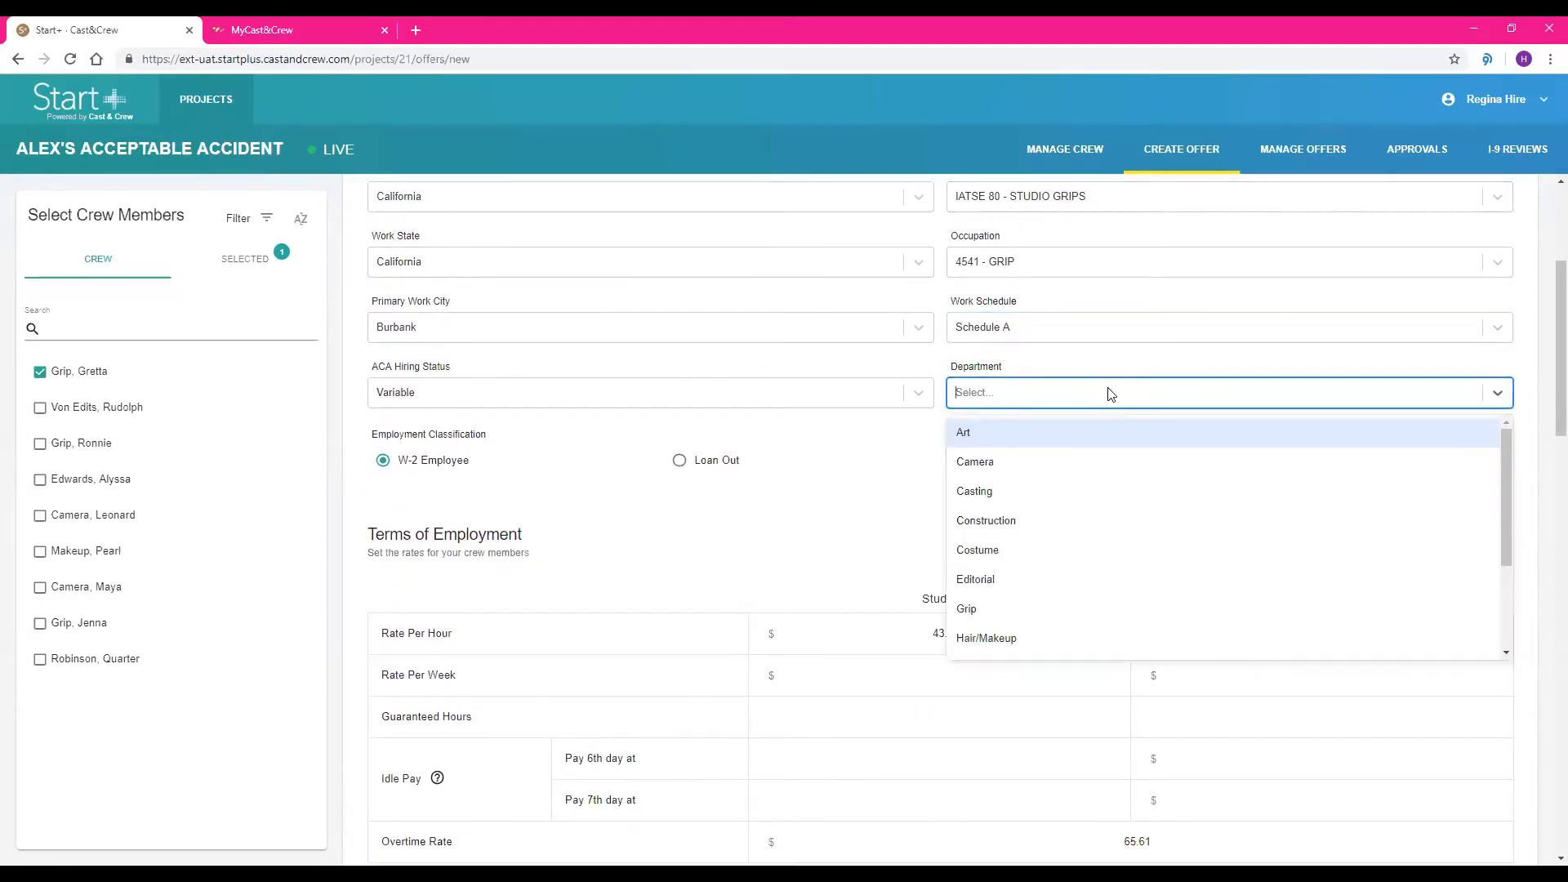
click(1047, 614)
Enter 12 guaranteed hours for both Studio and Distant in the terms of employment
scroll(1034, 526, down, 1)
scroll(1035, 526, down, 1)
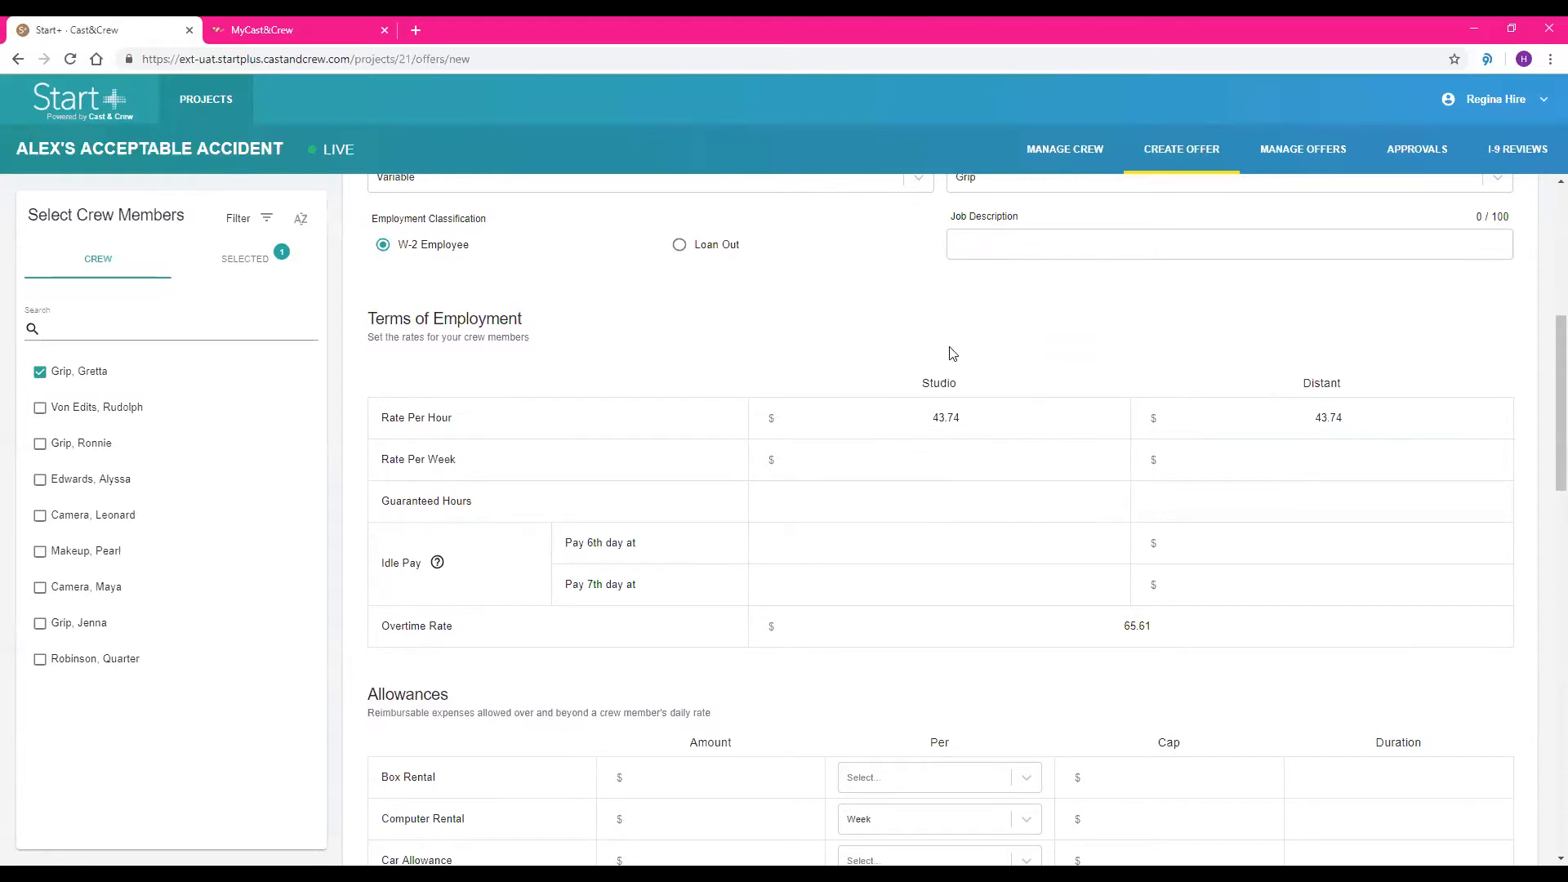
click(913, 452)
click(949, 497)
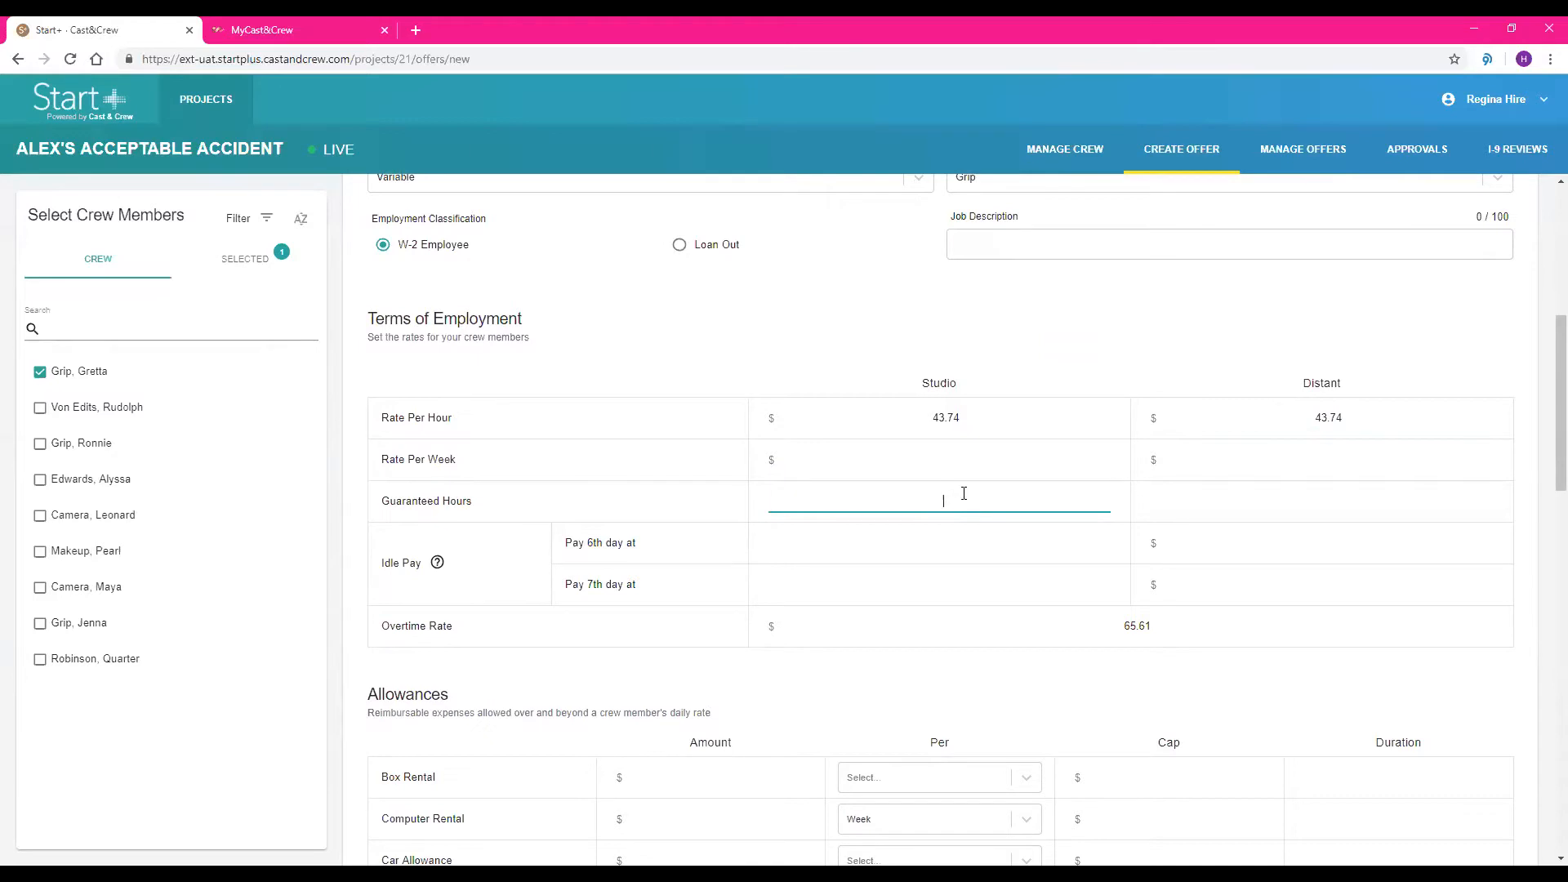
click(1269, 500)
text(12)
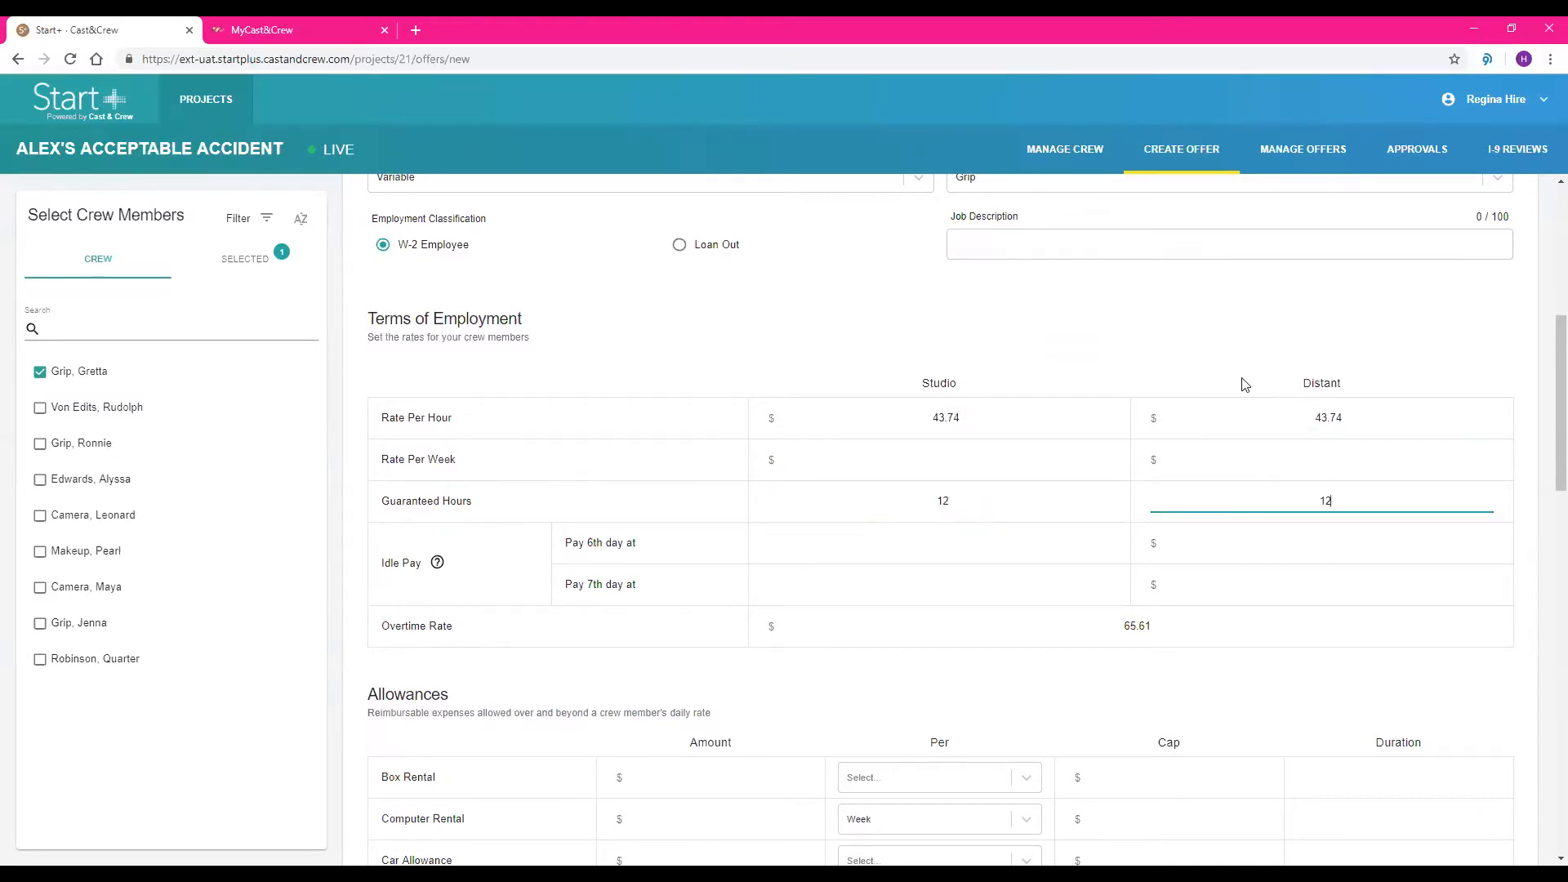
Set the hourly rate to 45 for both Studio and Distant in the terms of employment
scroll(1243, 385, down, 1)
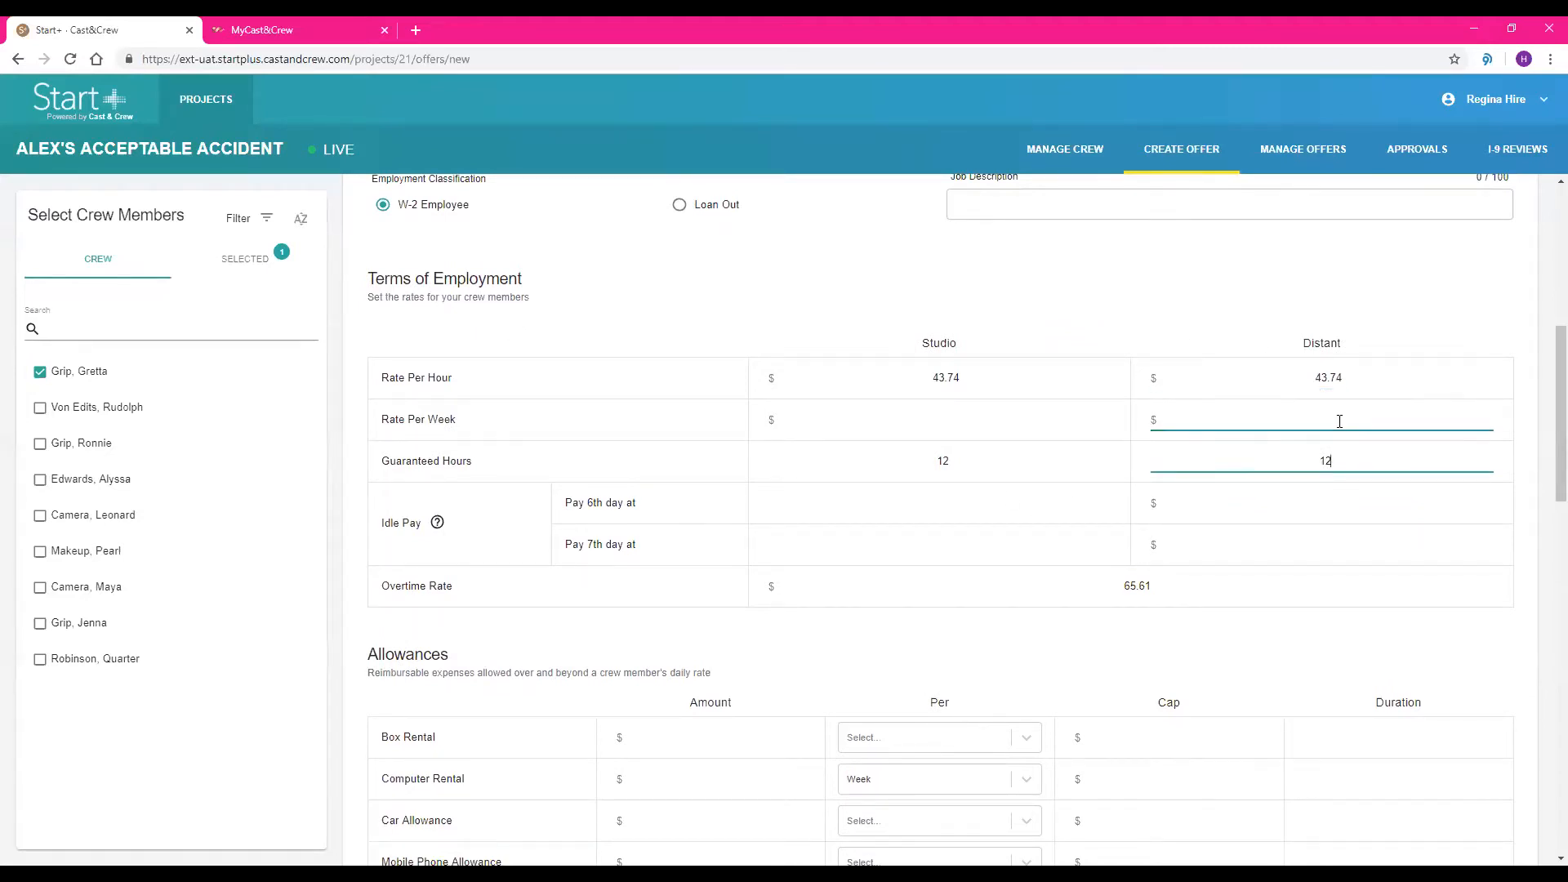
click(973, 376)
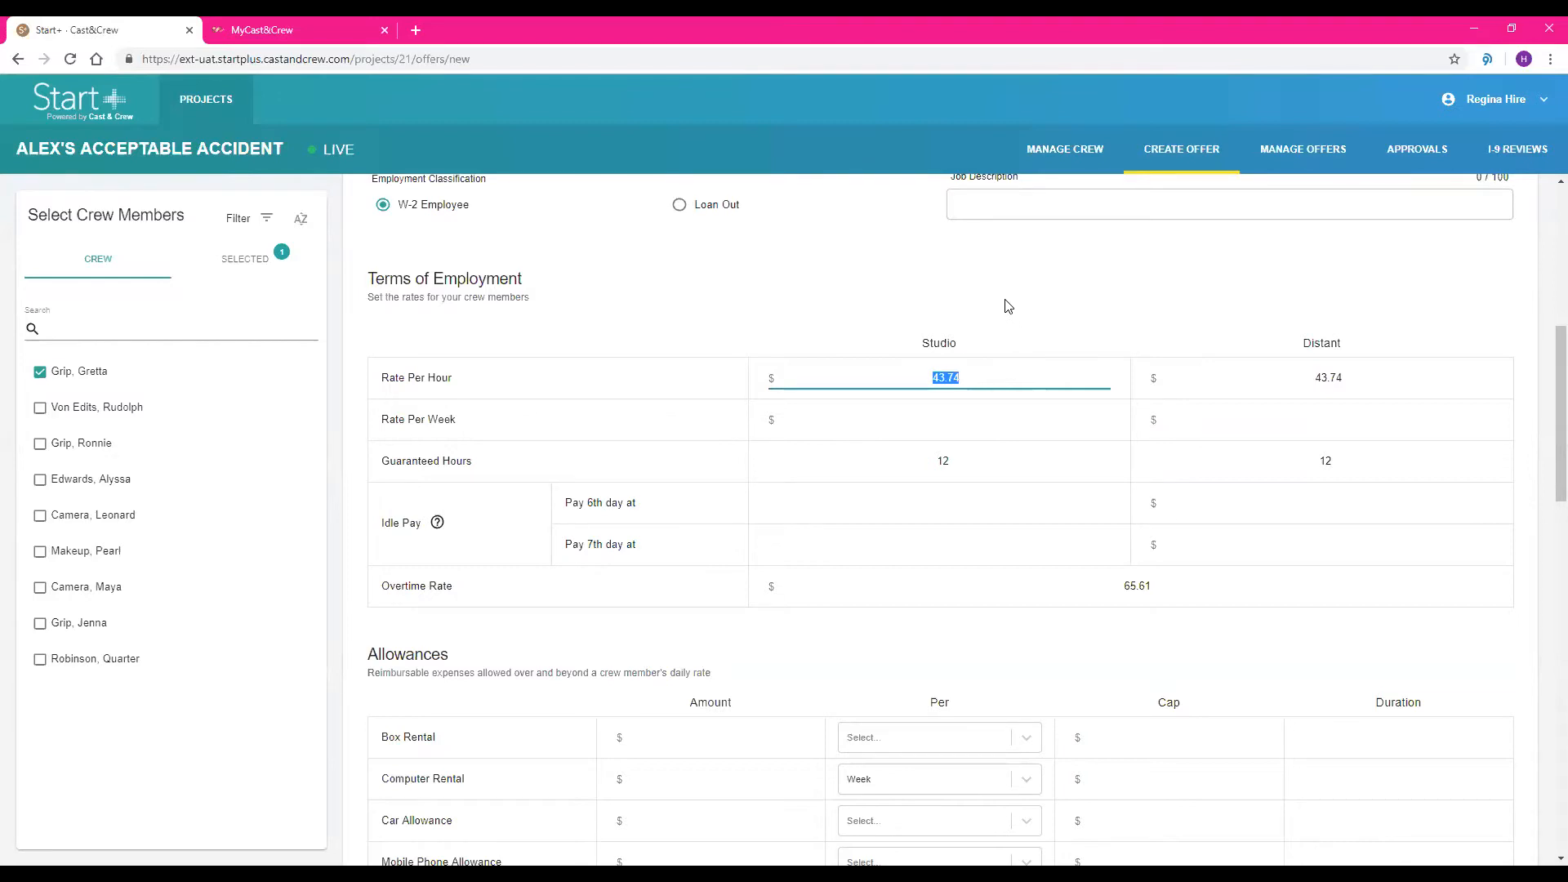
text(45)
click(1329, 380)
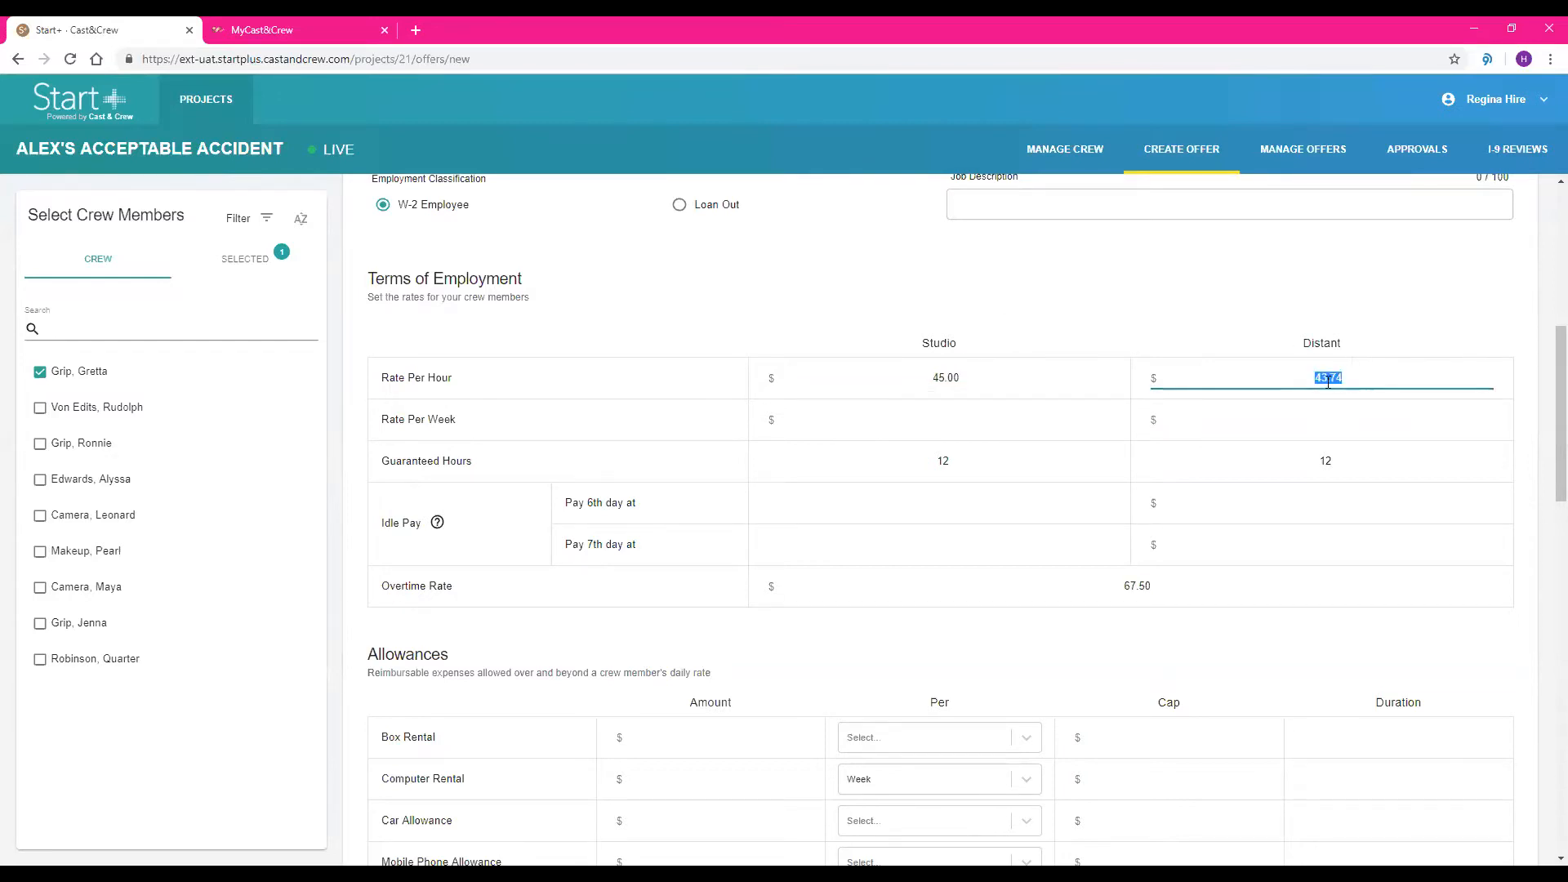
text(45)
click(1287, 305)
Enter a box rental allowance of 75.00 per week and a per diem amount of 40.00
scroll(928, 394, down, 2)
scroll(1146, 318, down, 2)
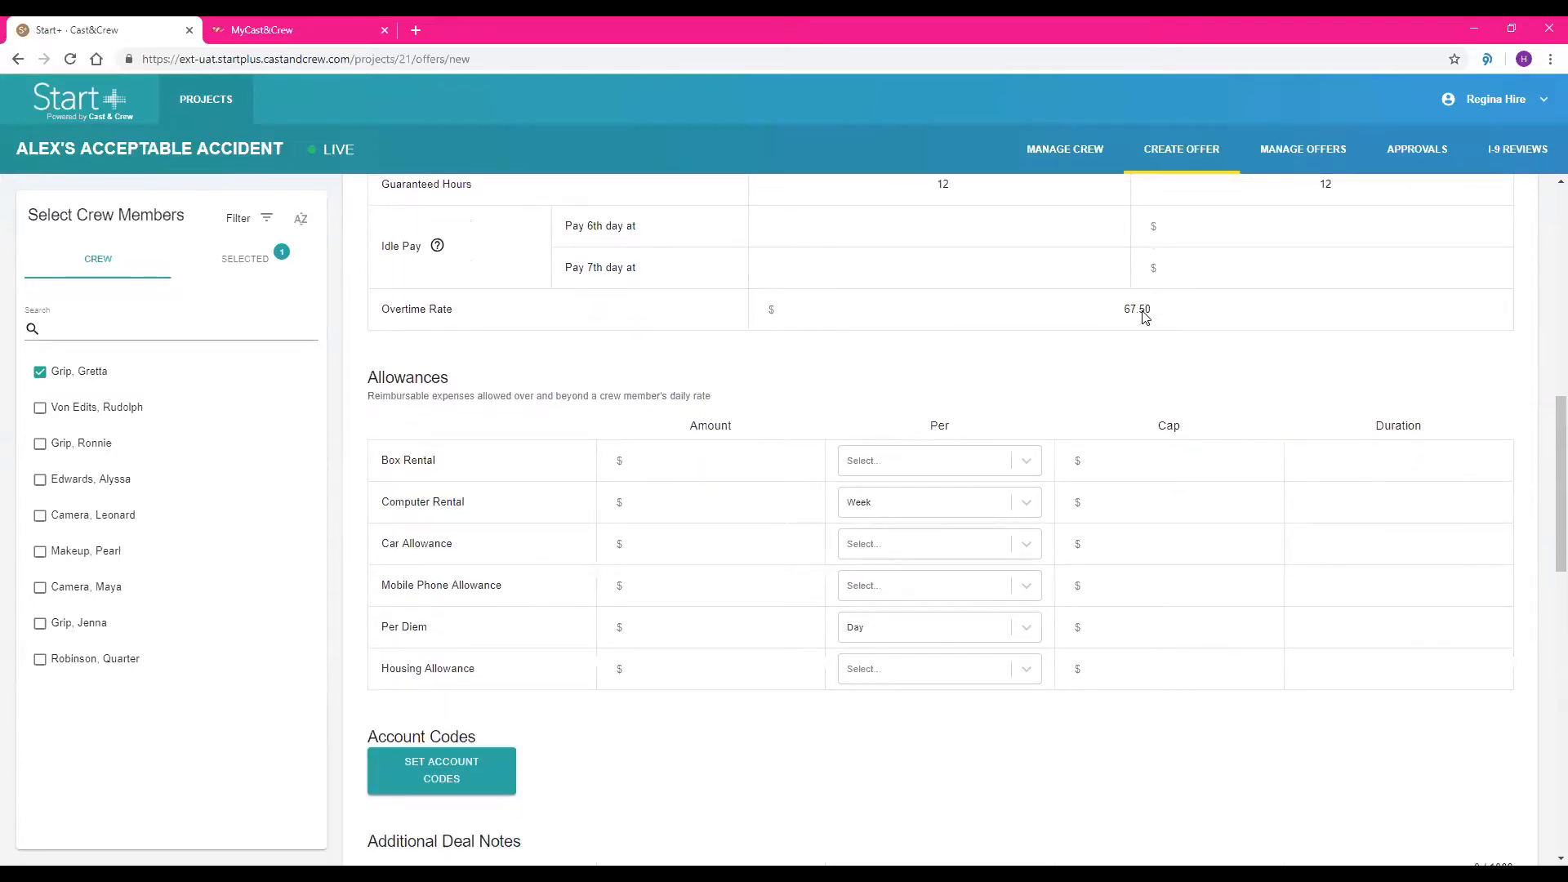
scroll(1145, 318, down, 1)
click(727, 368)
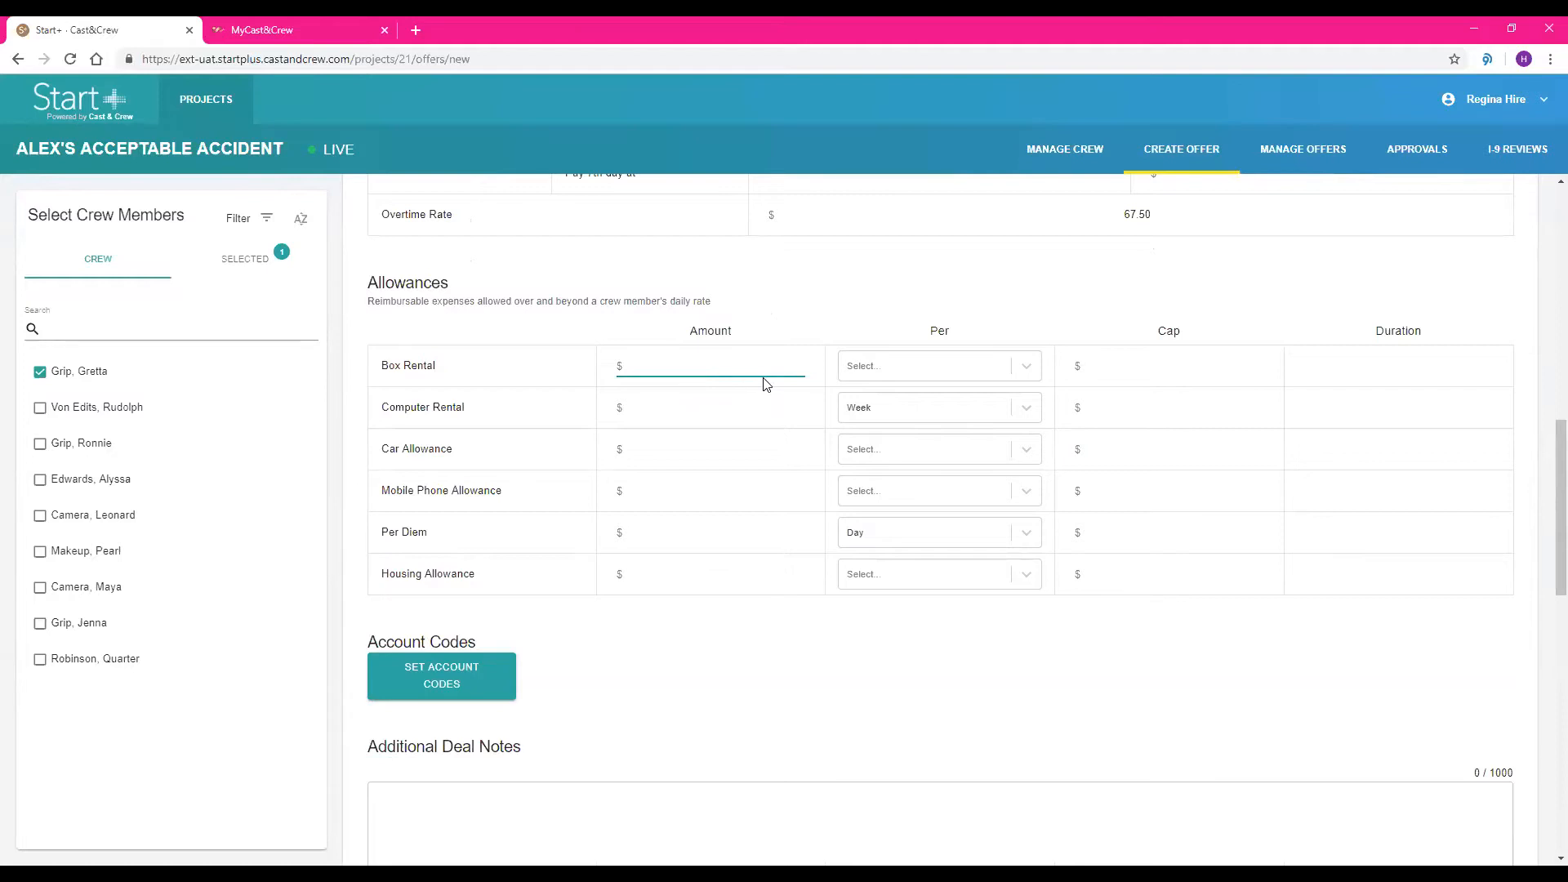
text(75.00)
click(868, 369)
click(888, 433)
click(754, 536)
text(40.00)
click(818, 639)
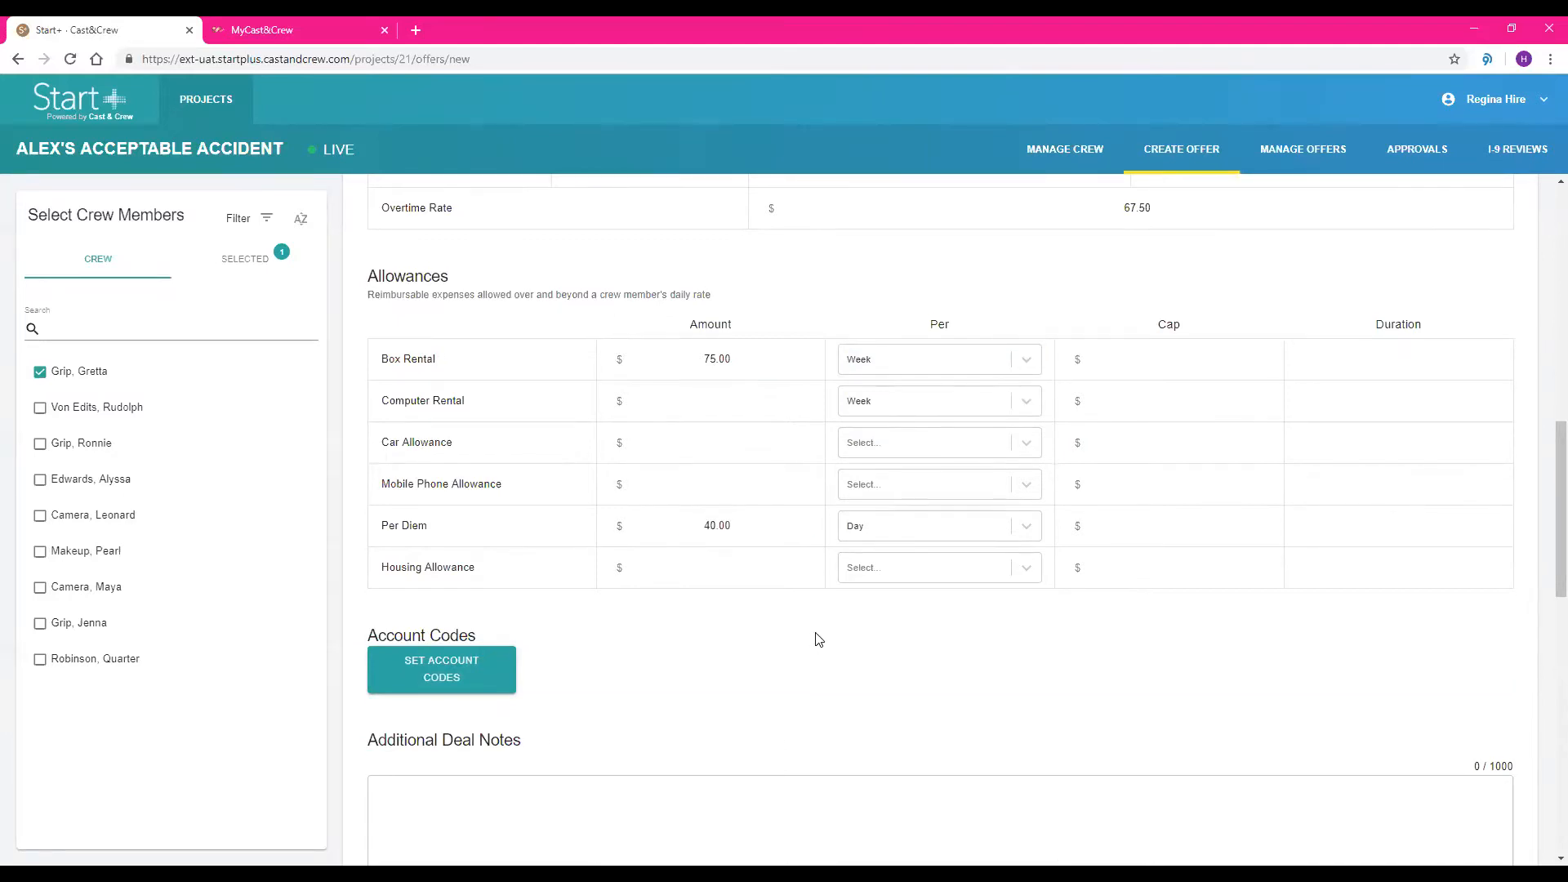
Assign set code 001 to the Studio rate and 002 to the Location rate, and save the account codes
scroll(818, 639, down, 2)
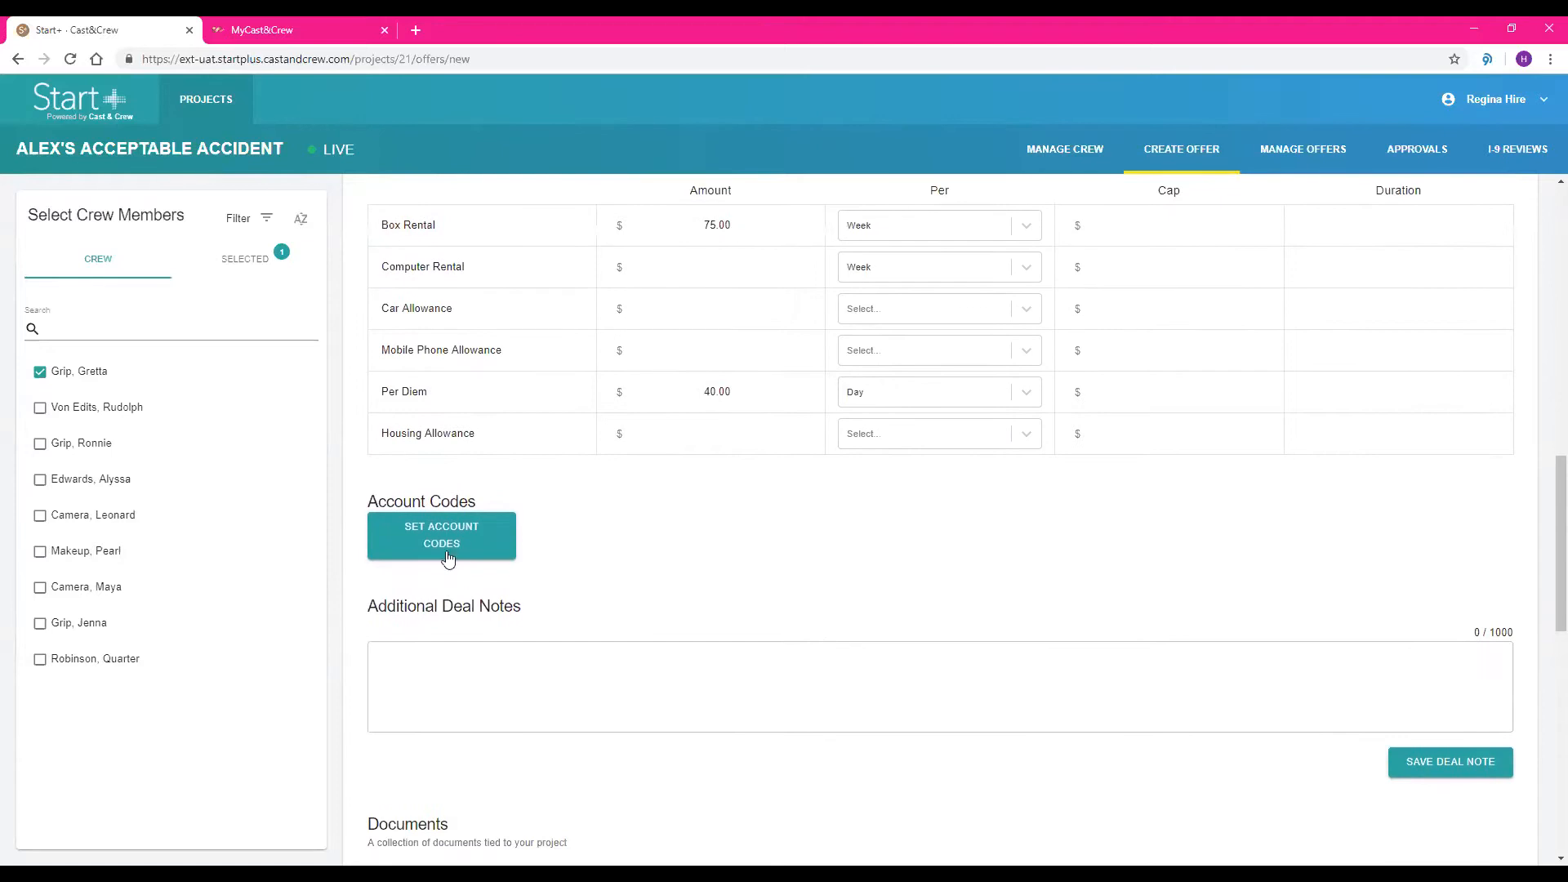
click(455, 537)
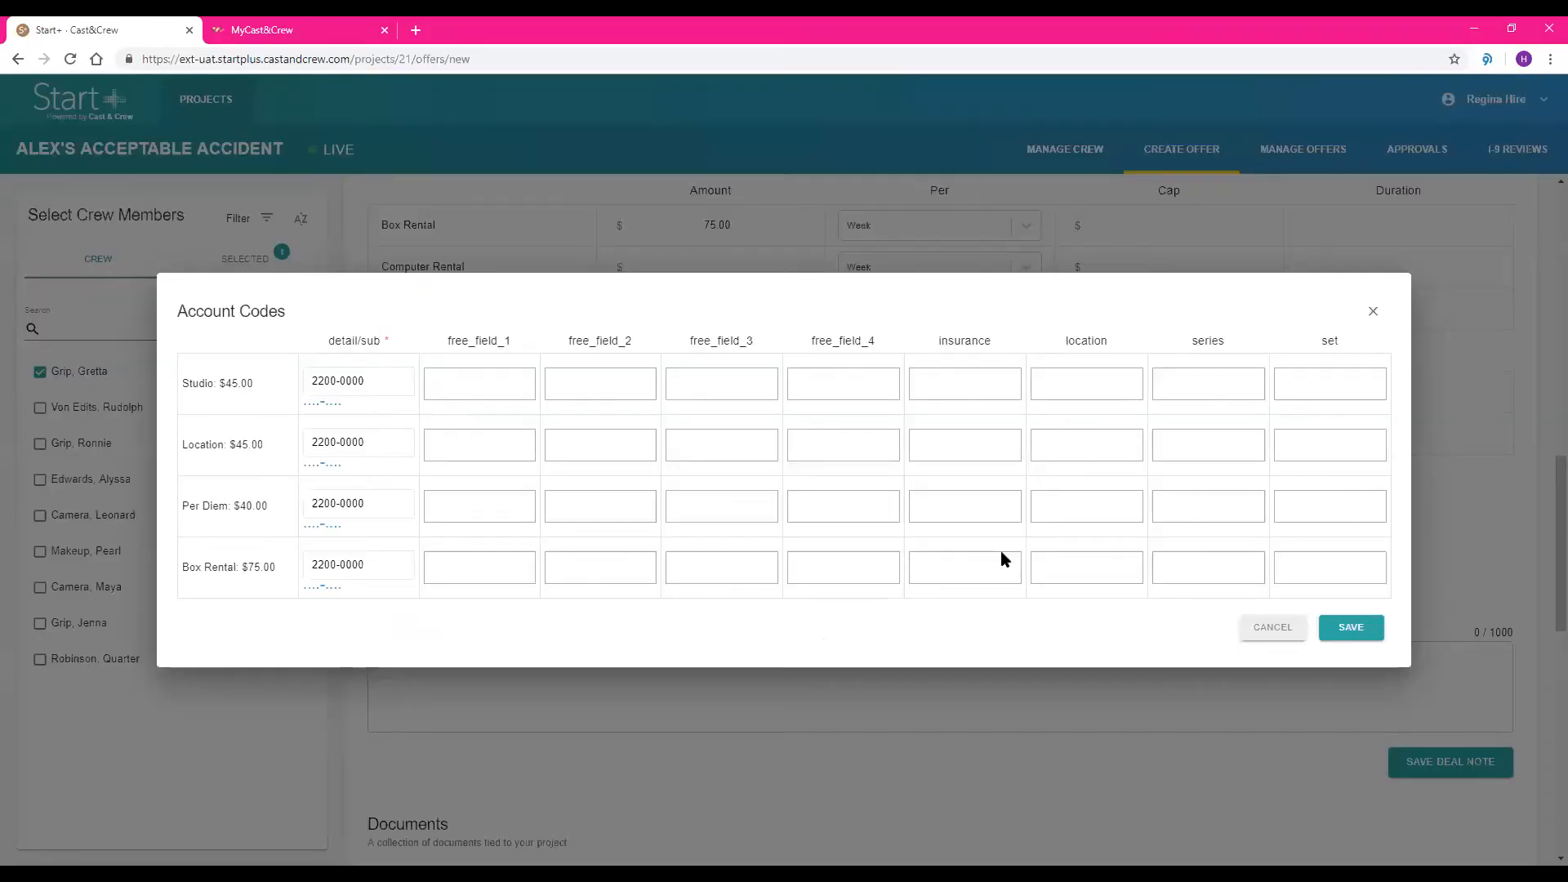
click(1325, 392)
text(001)
click(1296, 445)
text(002)
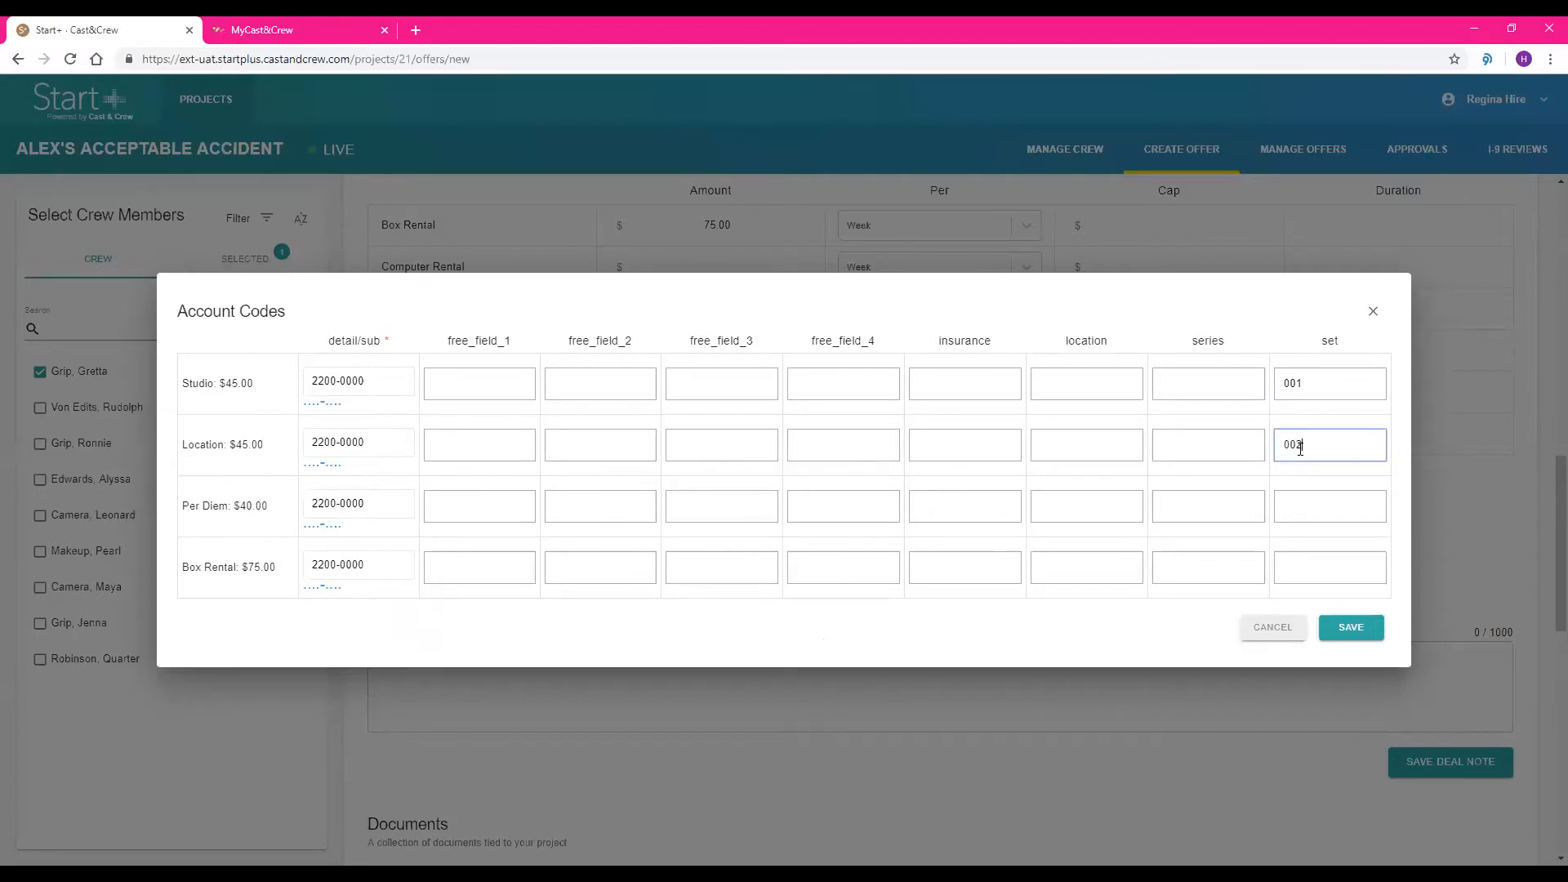
click(1361, 632)
Add and save the additional deal note "Per Diem Paid on Location Only."
scroll(956, 485, down, 3)
click(954, 477)
click(652, 446)
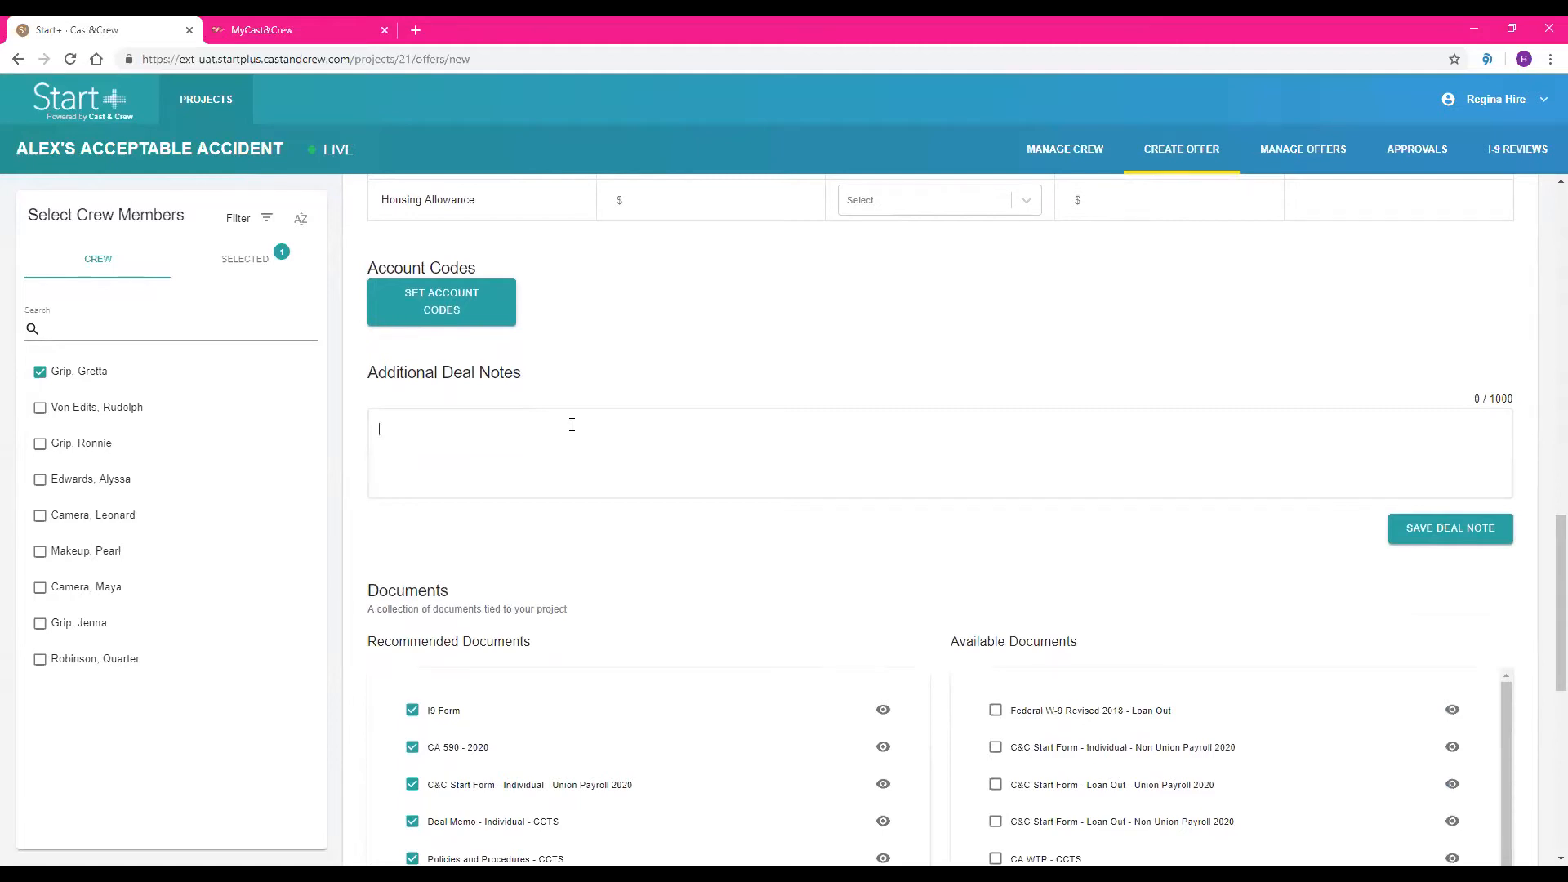
text(Per Diem Paid on Location Only.)
click(1429, 530)
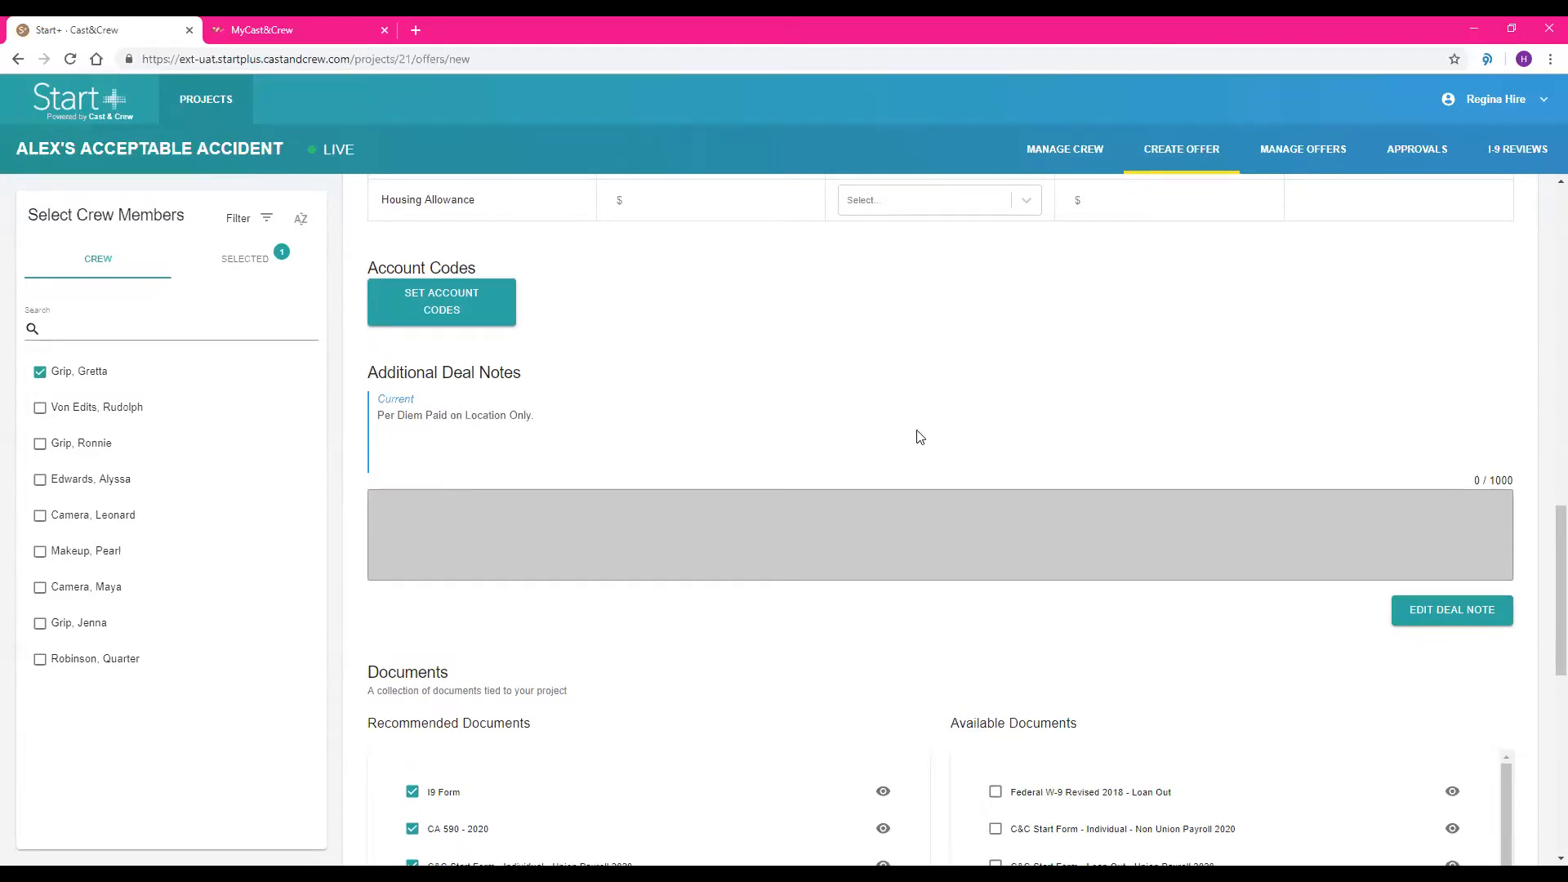
Look over the offer's documents, preview the Deal Memo - Individual - CCTS enlarged, and close the preview
scroll(881, 398, down, 5)
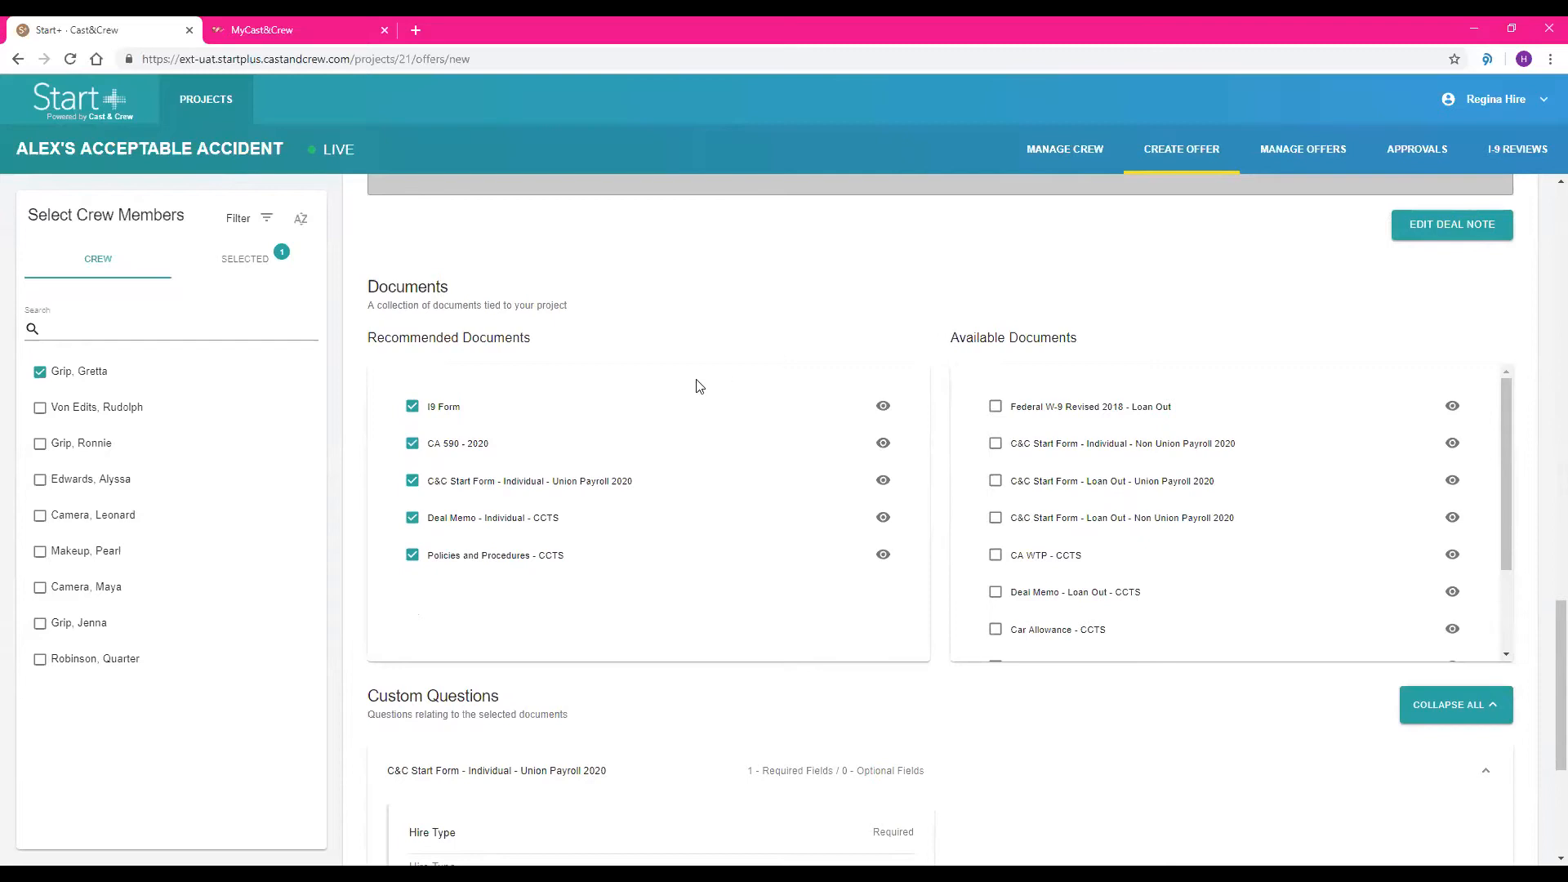
scroll(1168, 431, down, 3)
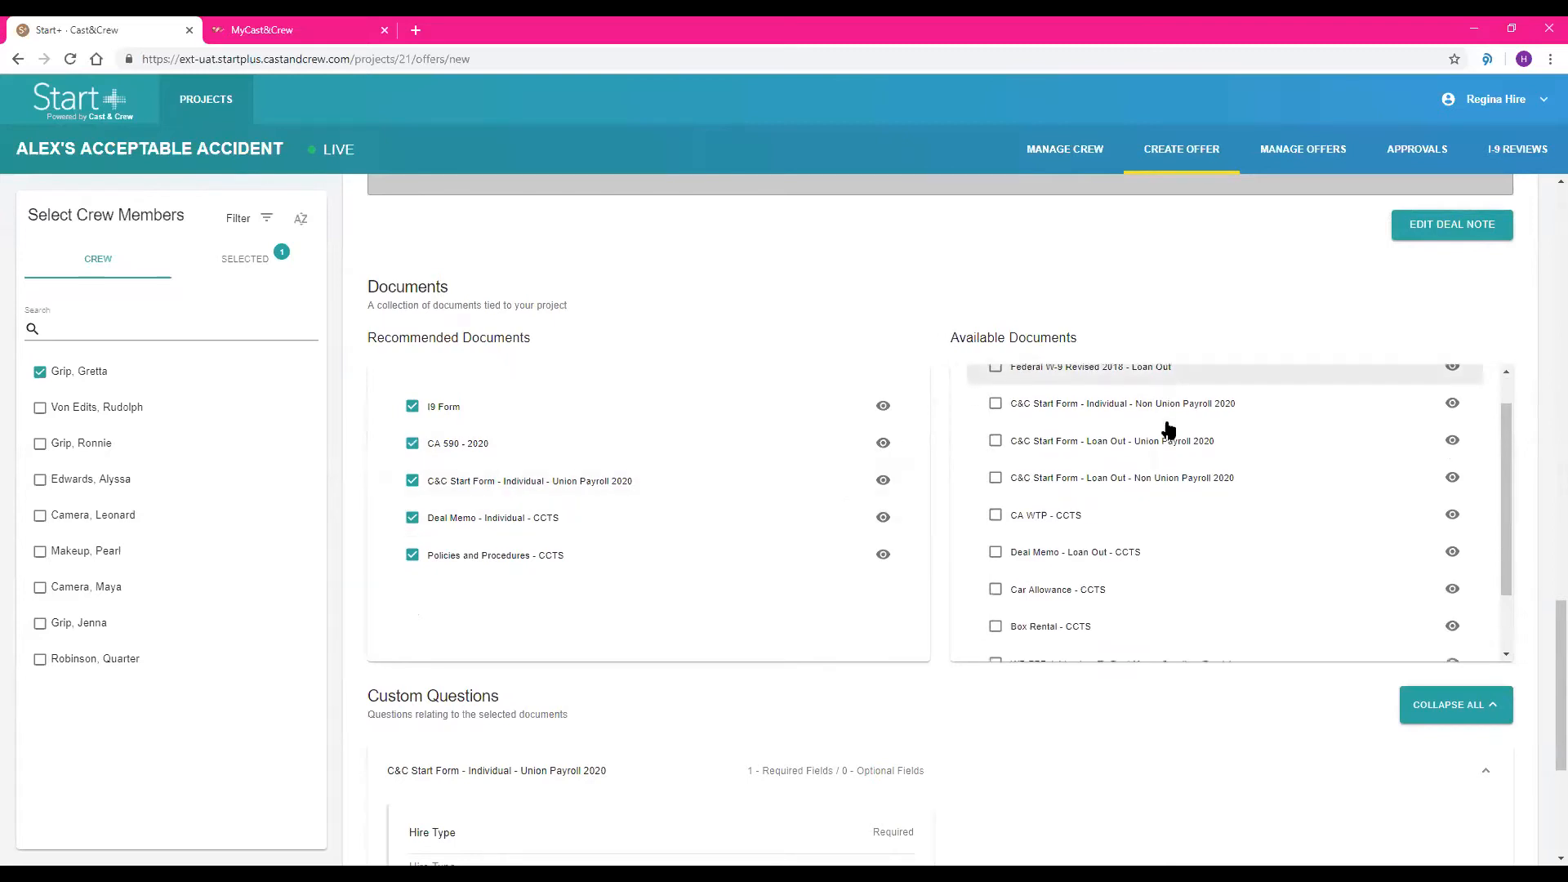
scroll(1168, 431, up, 3)
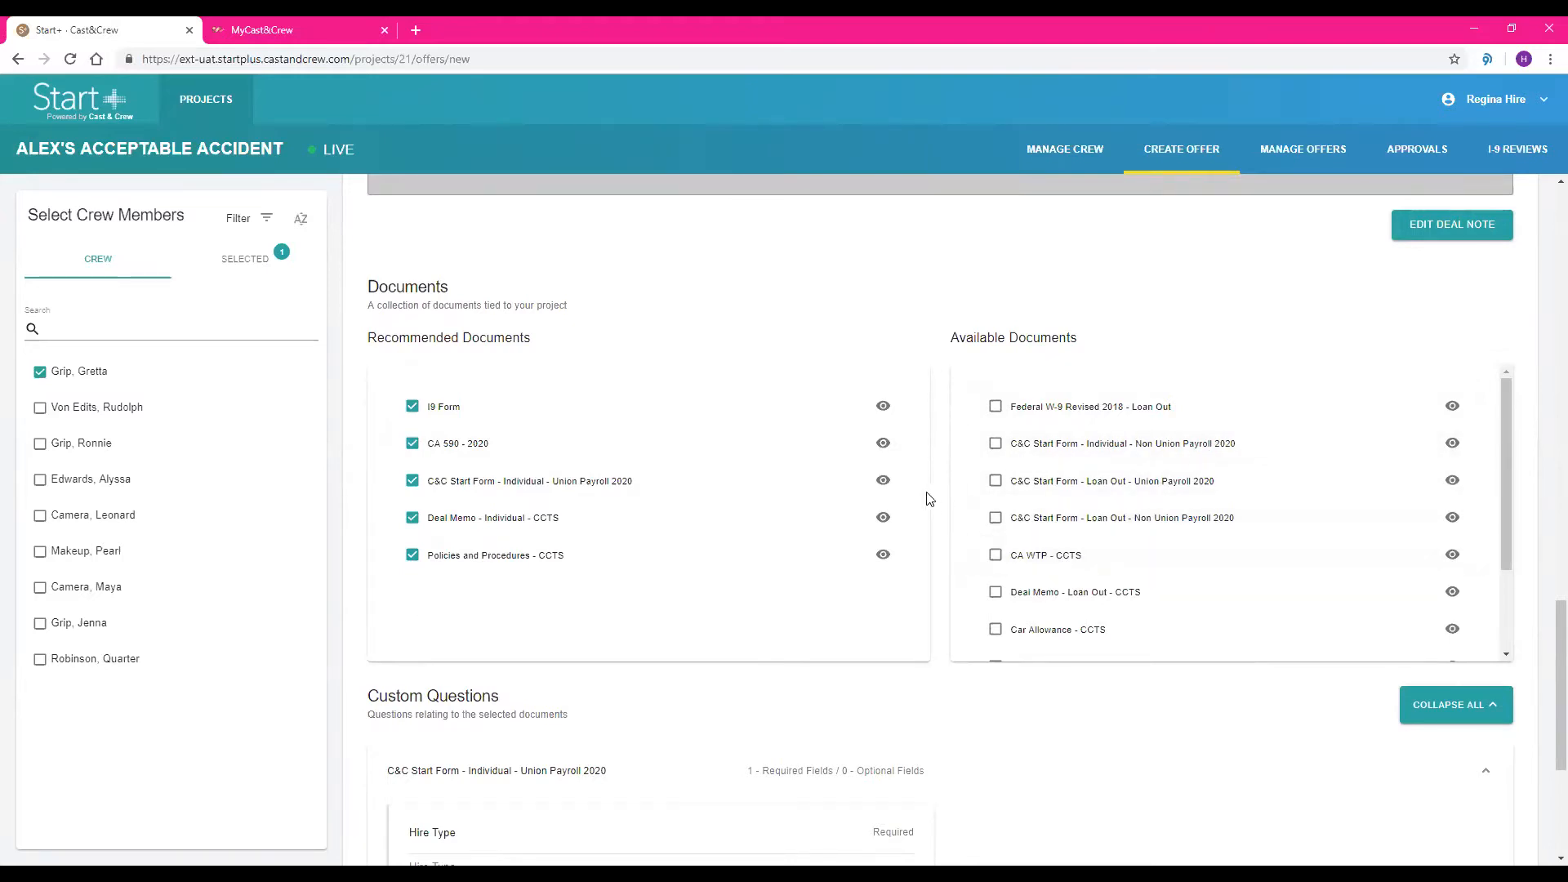
click(884, 518)
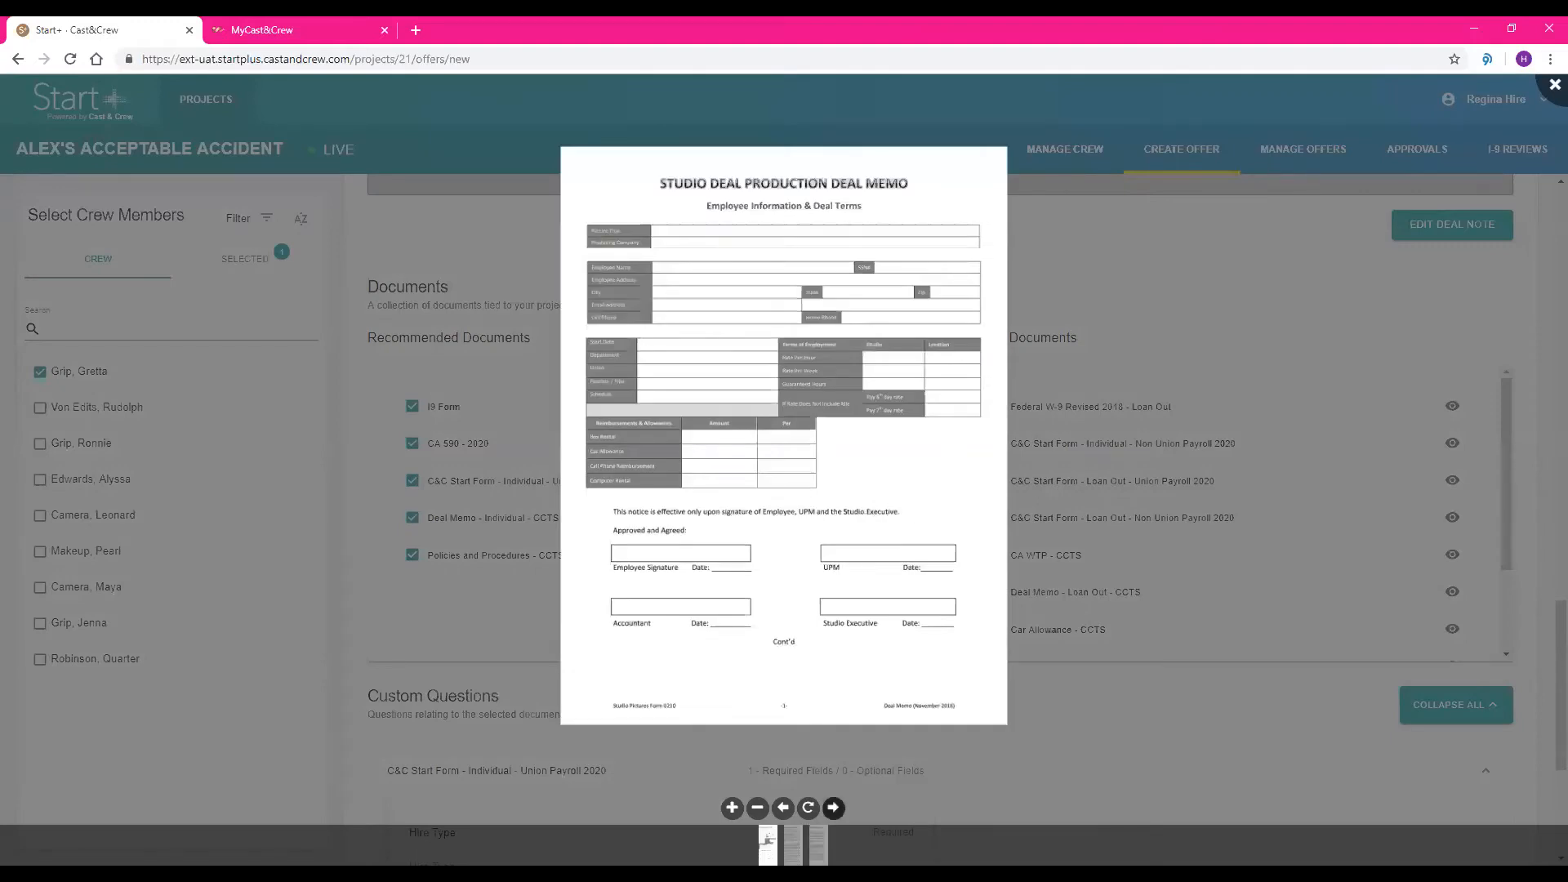
click(732, 807)
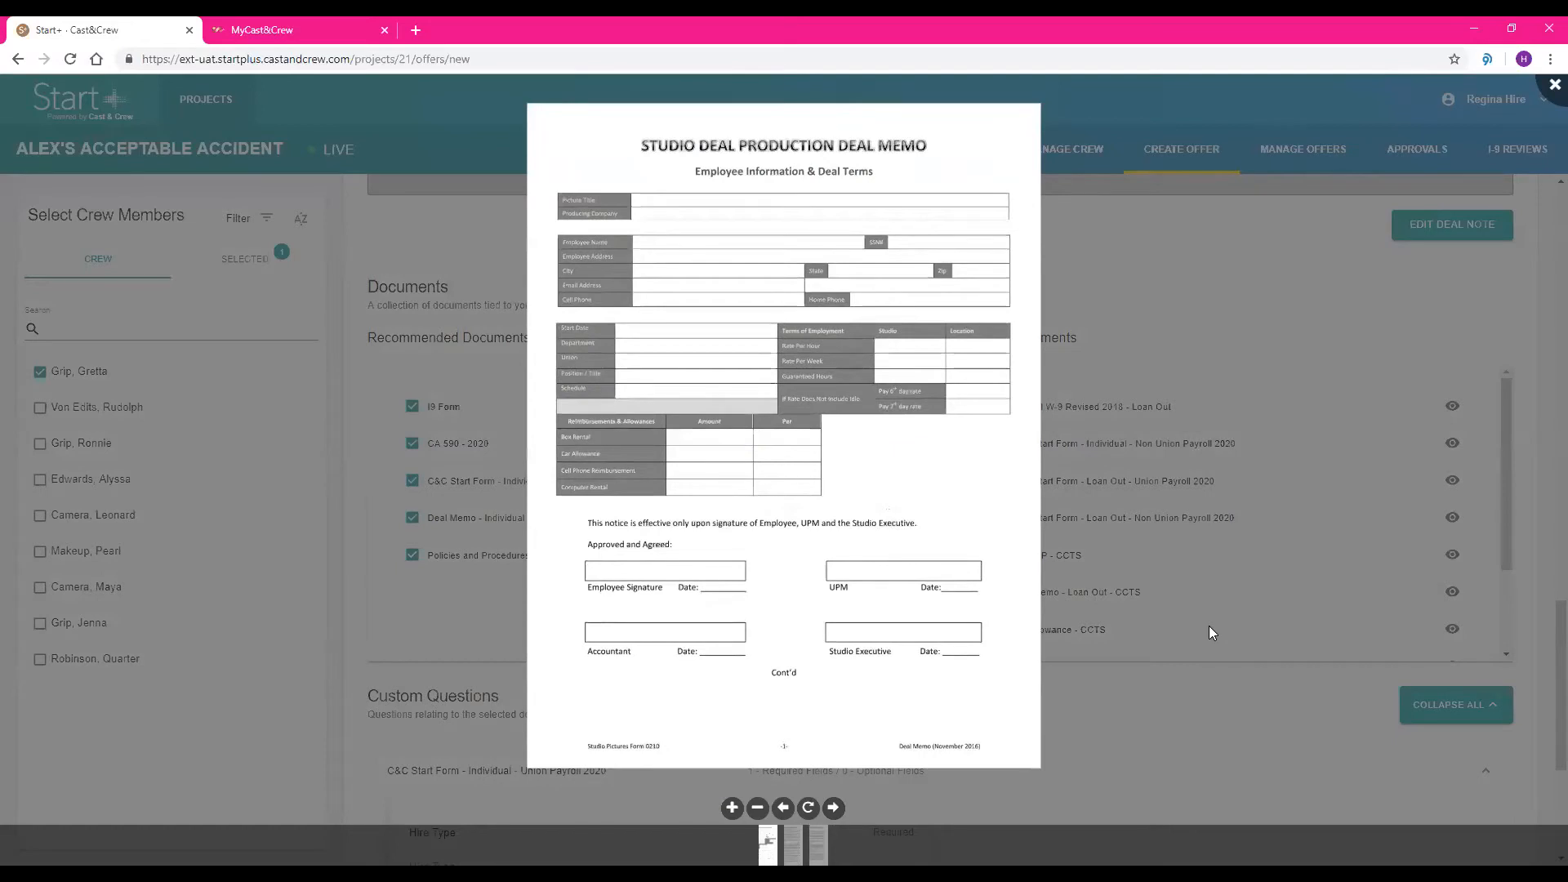
click(1548, 102)
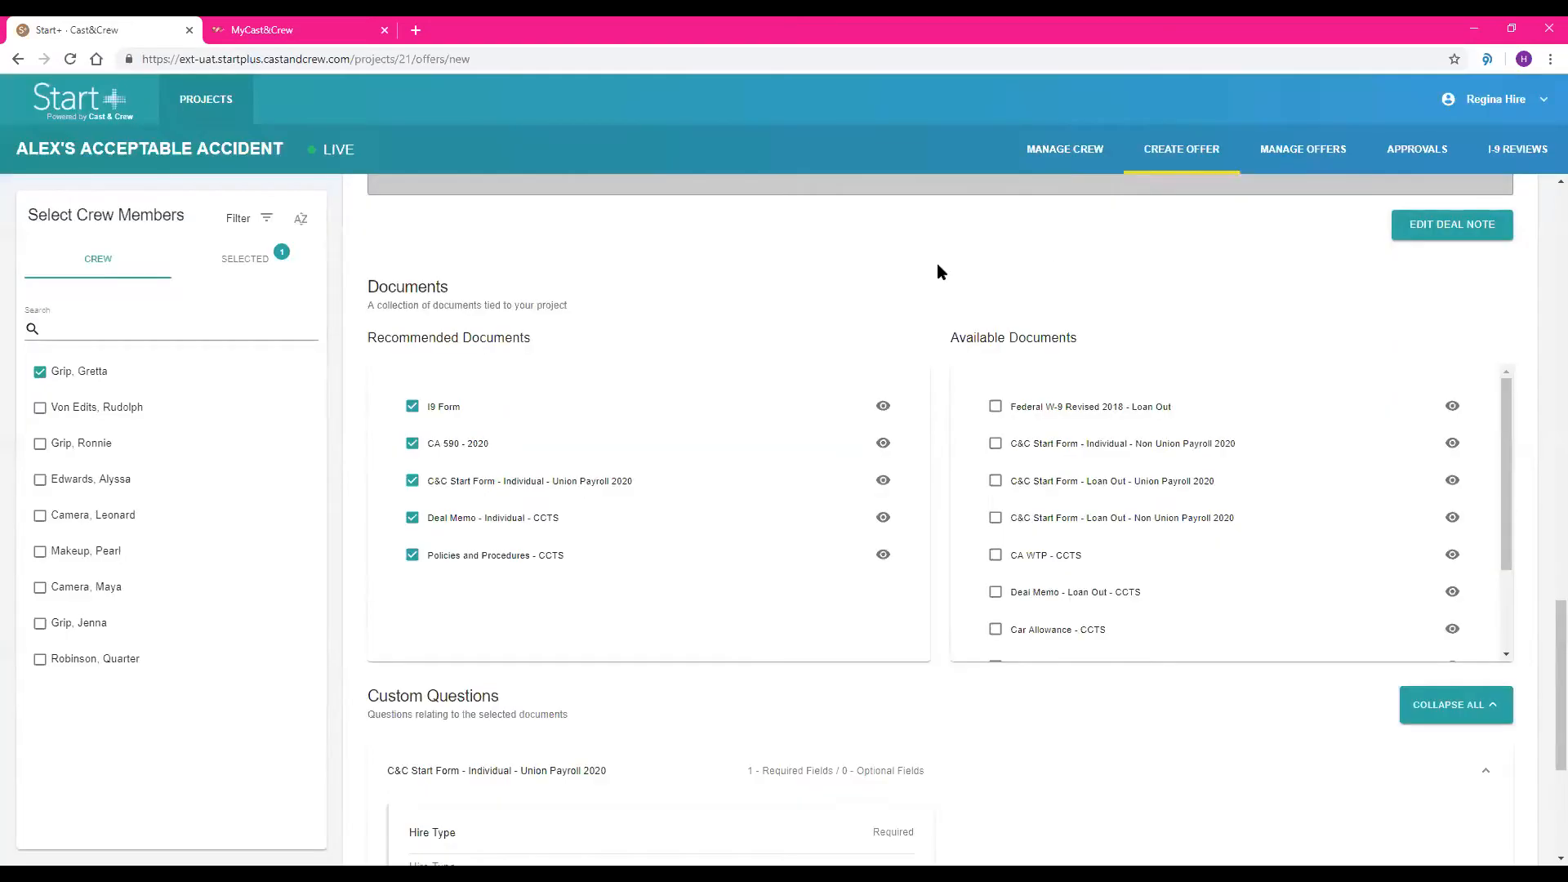
Include the Box Rental - CCTS form from the available documents in the offer
scroll(939, 270, down, 2)
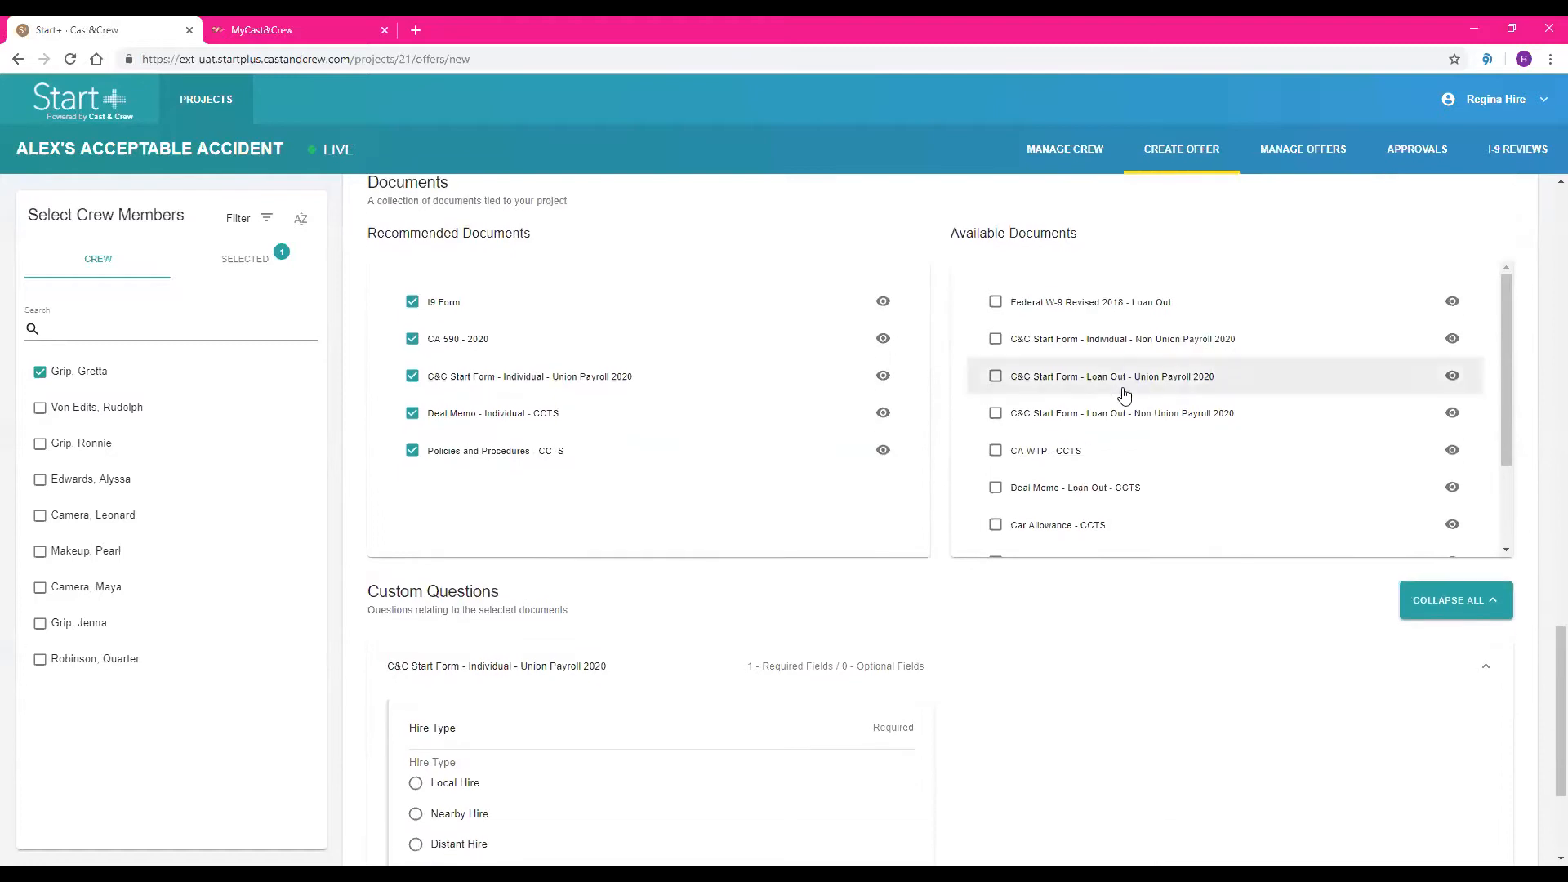
scroll(1124, 418, down, 1)
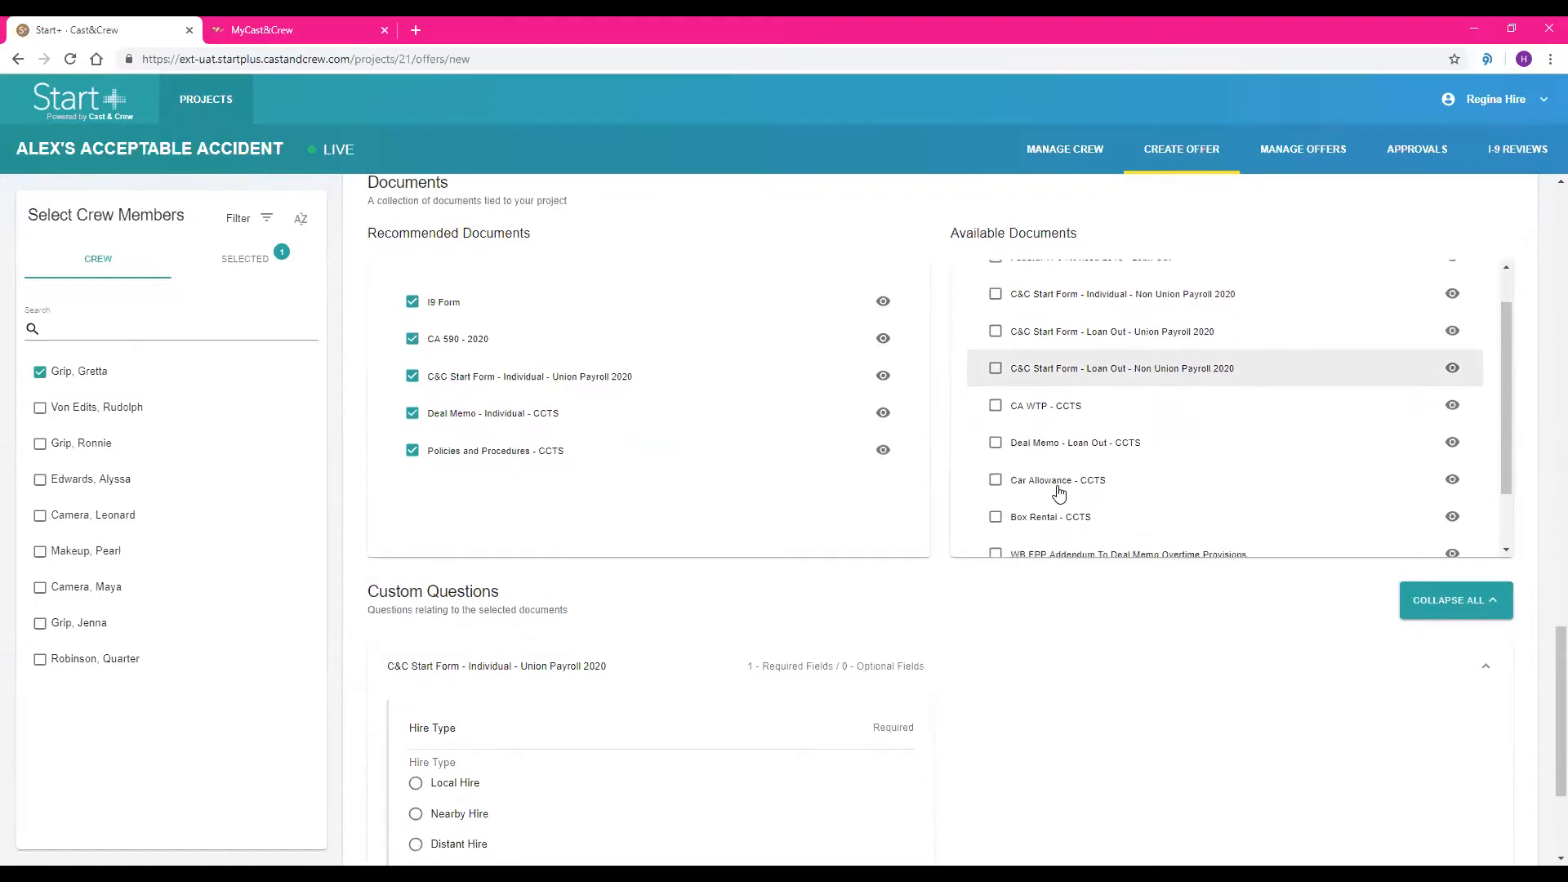
click(1028, 525)
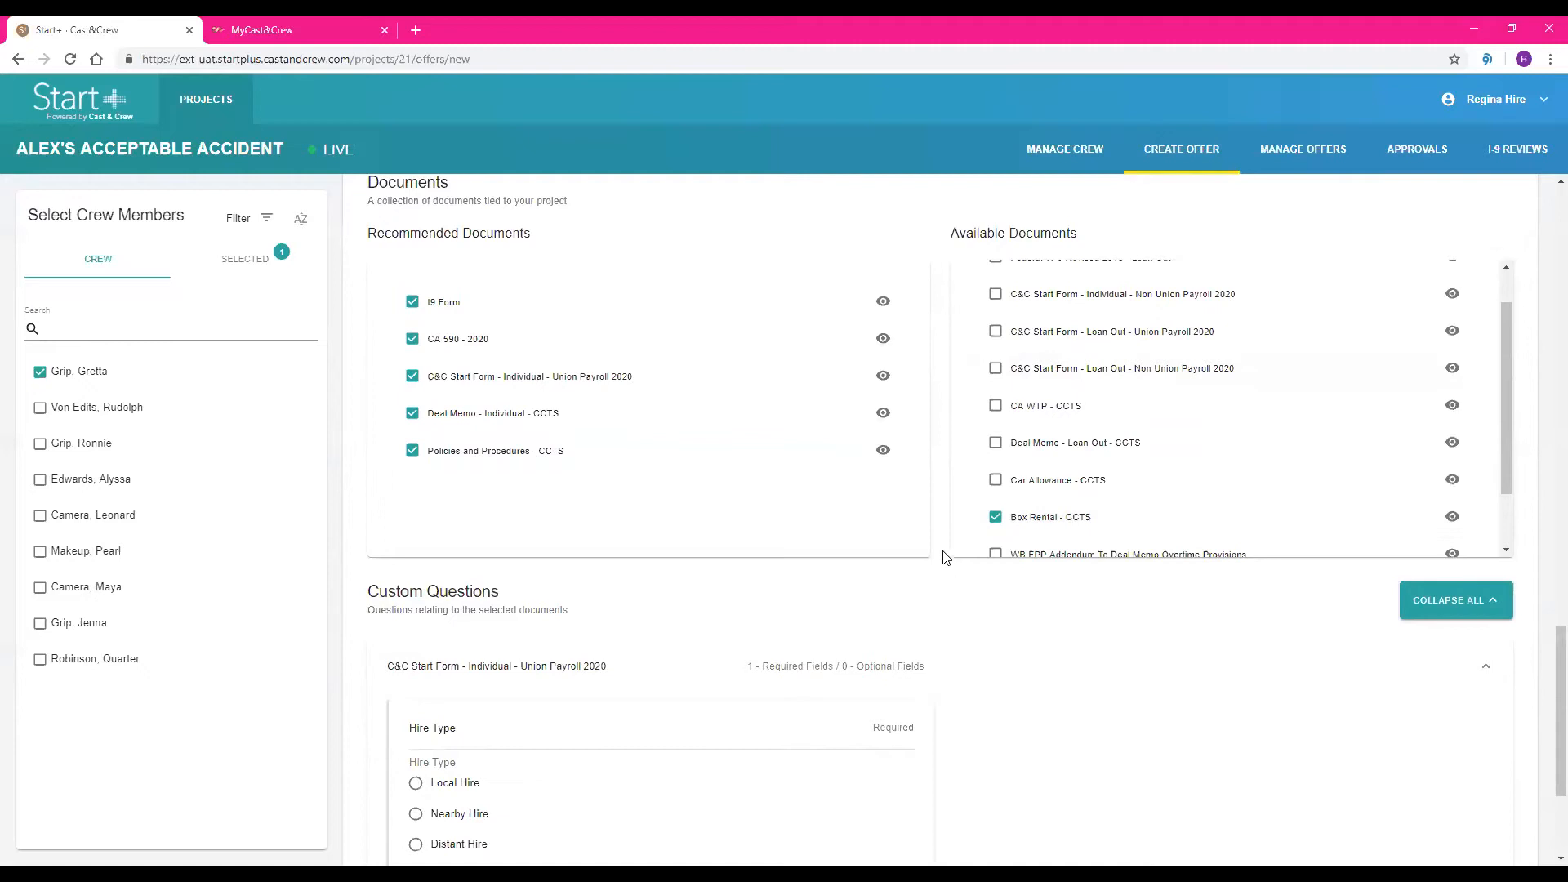
Set the start form's hire type to Local Hire, verify the offer, and confirm its creation
scroll(944, 545, down, 2)
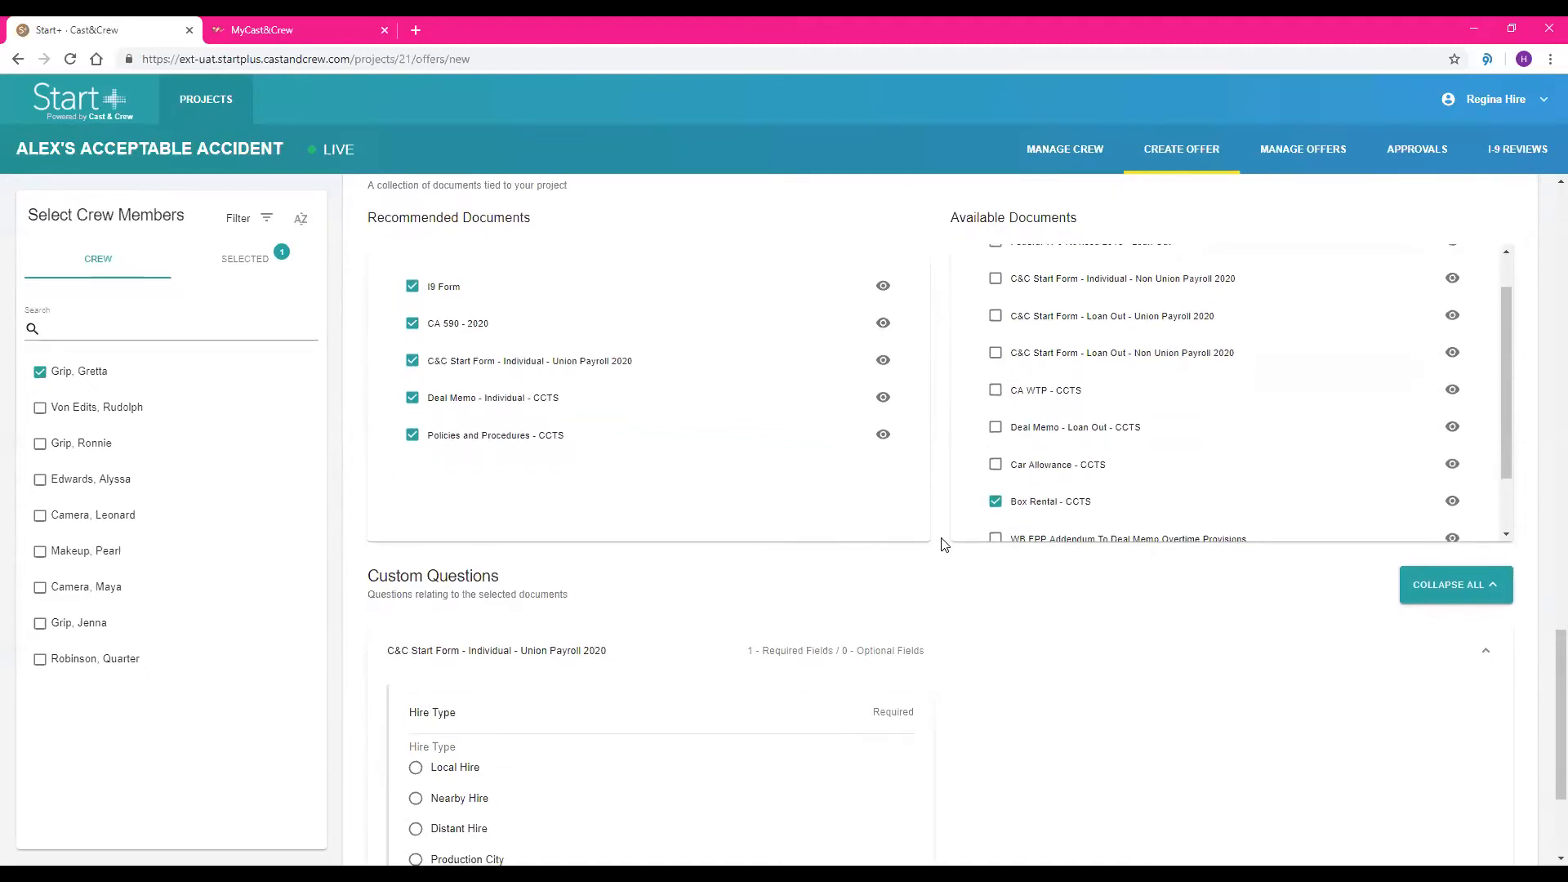
scroll(943, 545, down, 2)
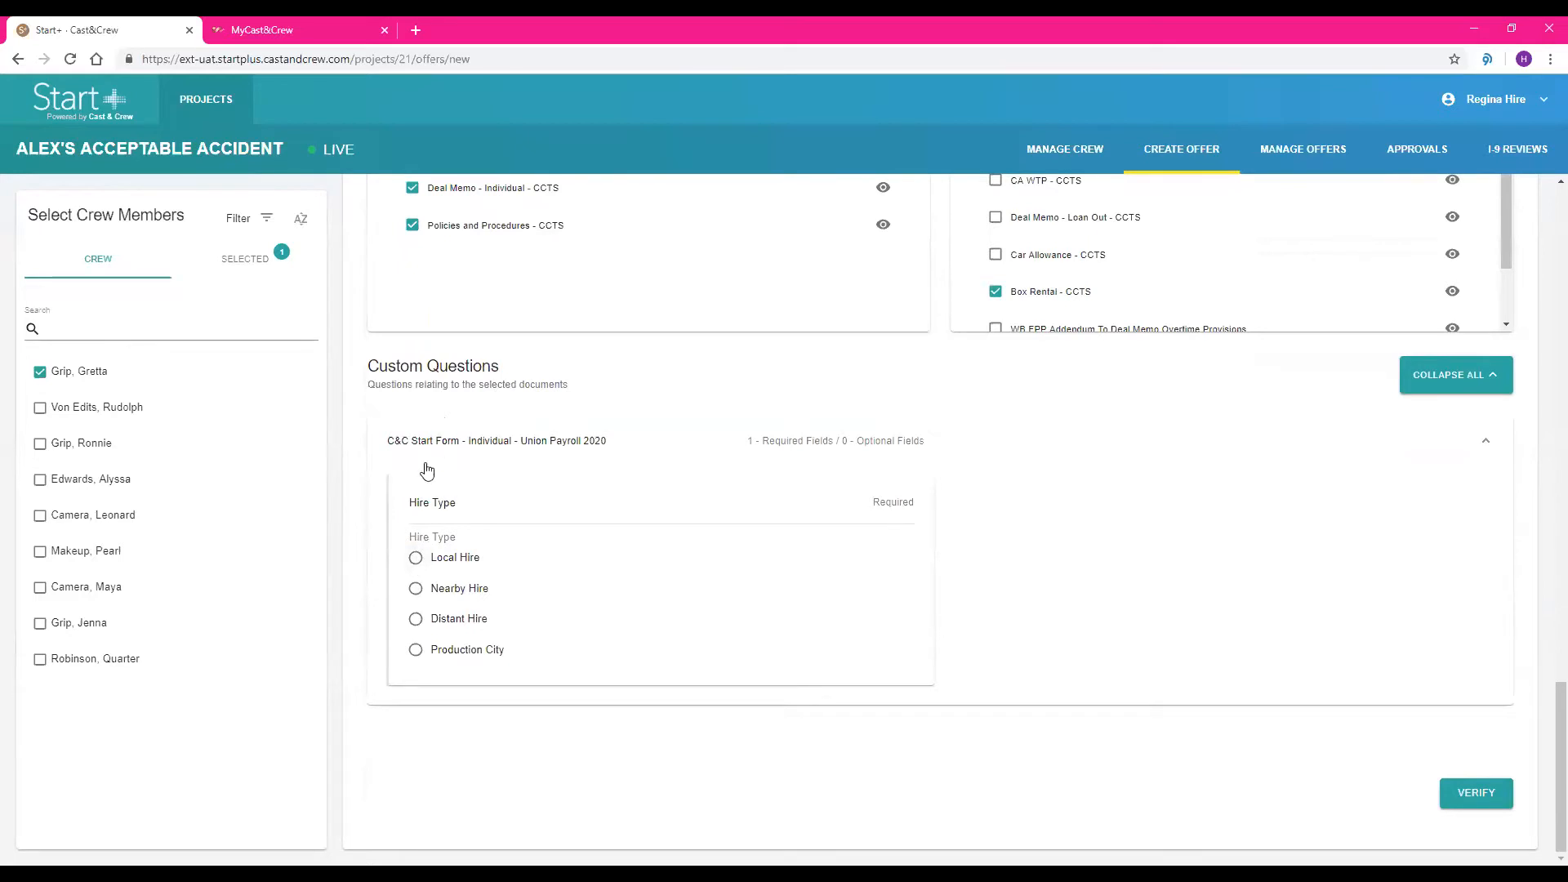
click(416, 564)
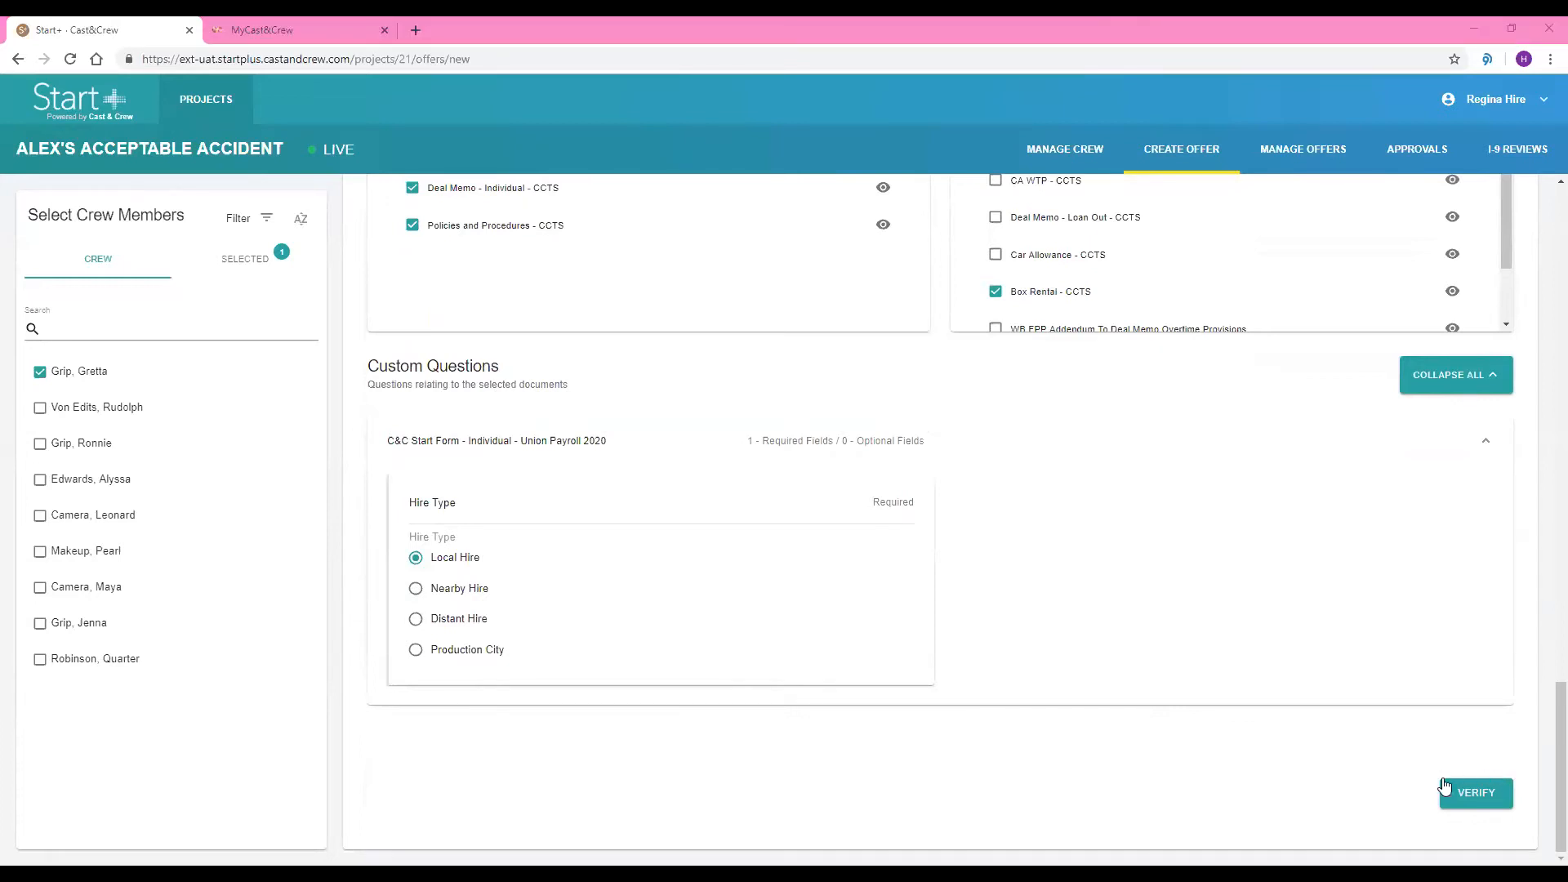
click(1462, 802)
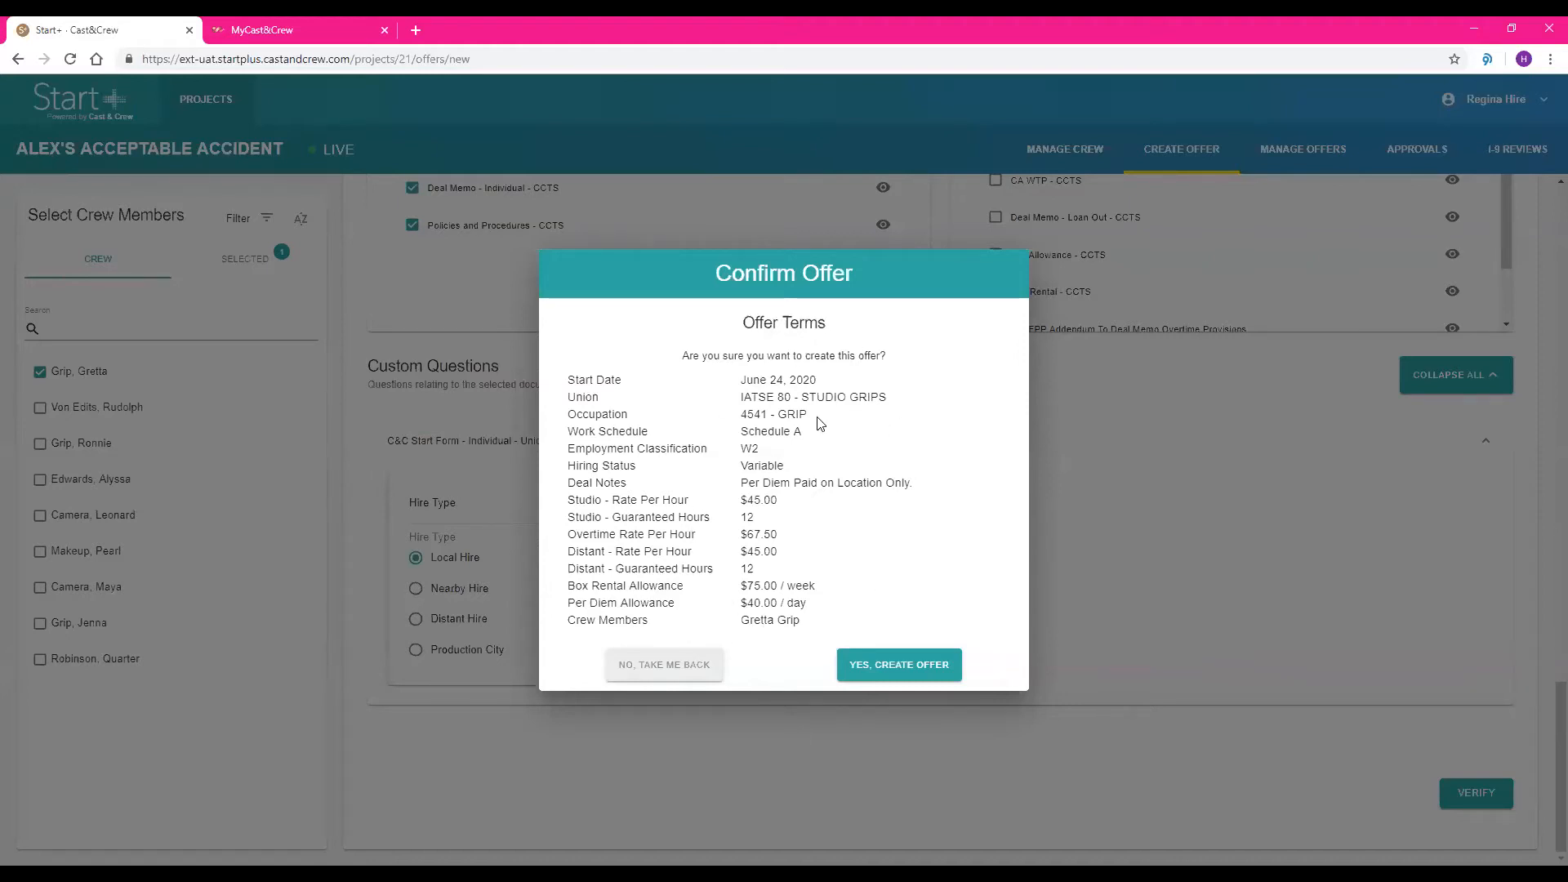
click(907, 666)
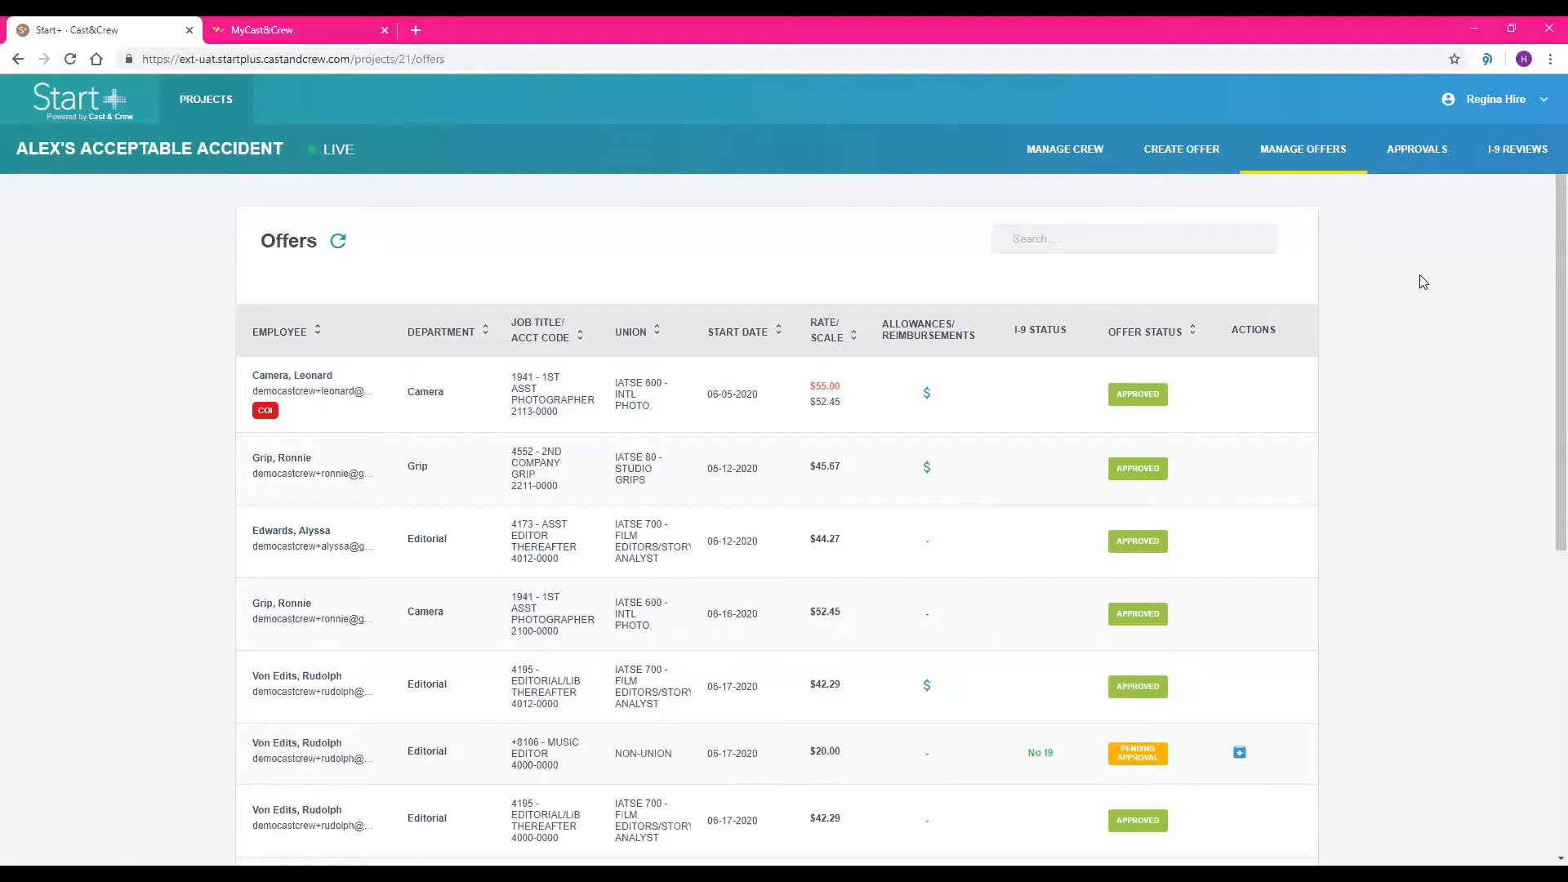
Sign out of the hiring manager's Start+ account
scroll(1424, 282, down, 1)
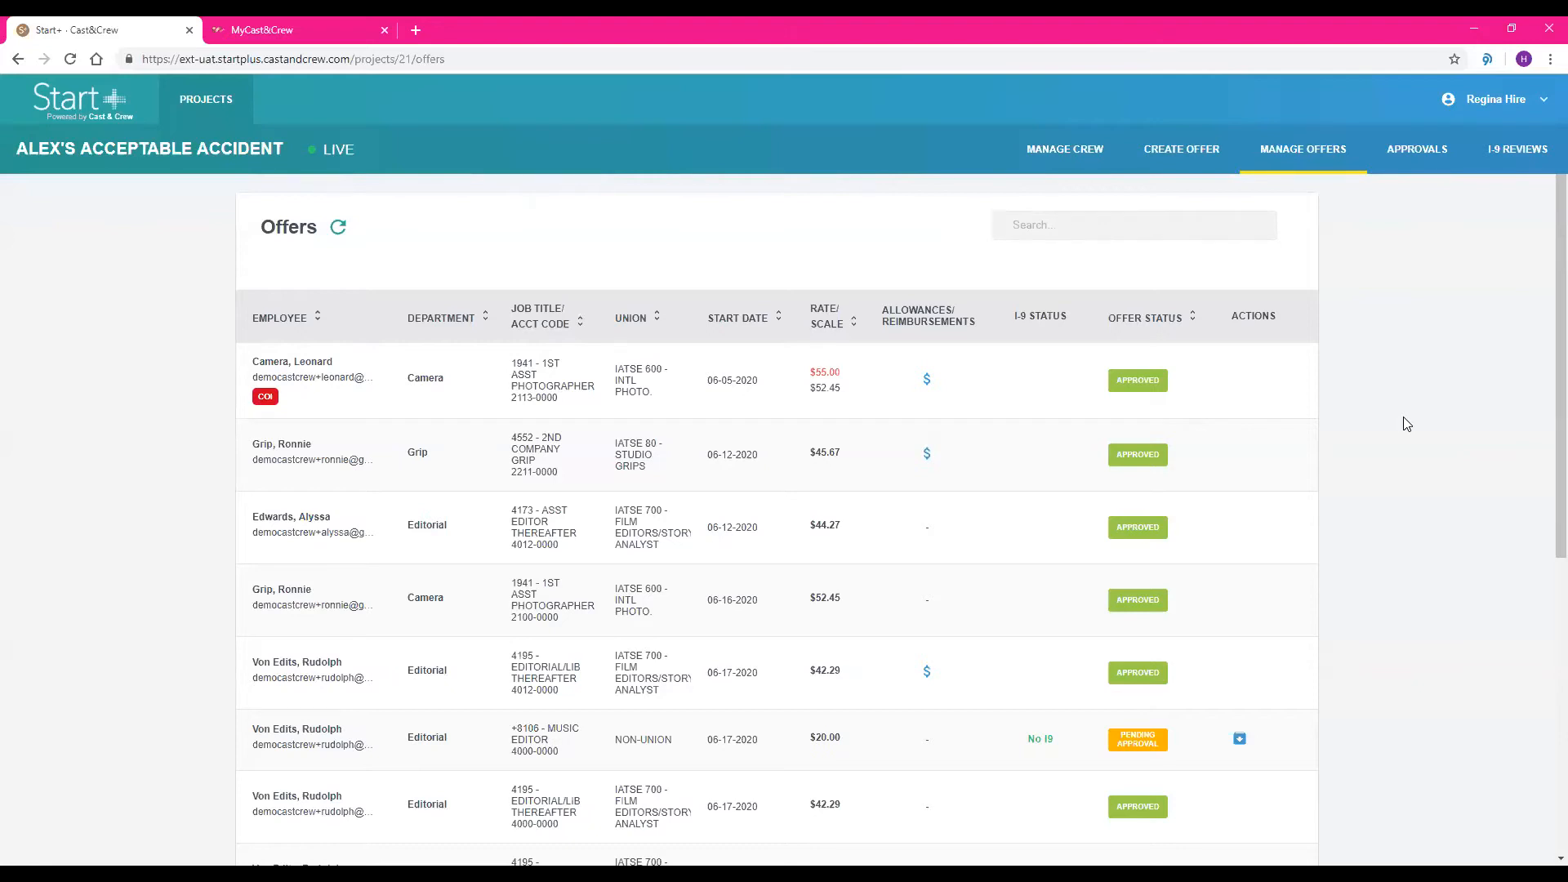
click(1542, 98)
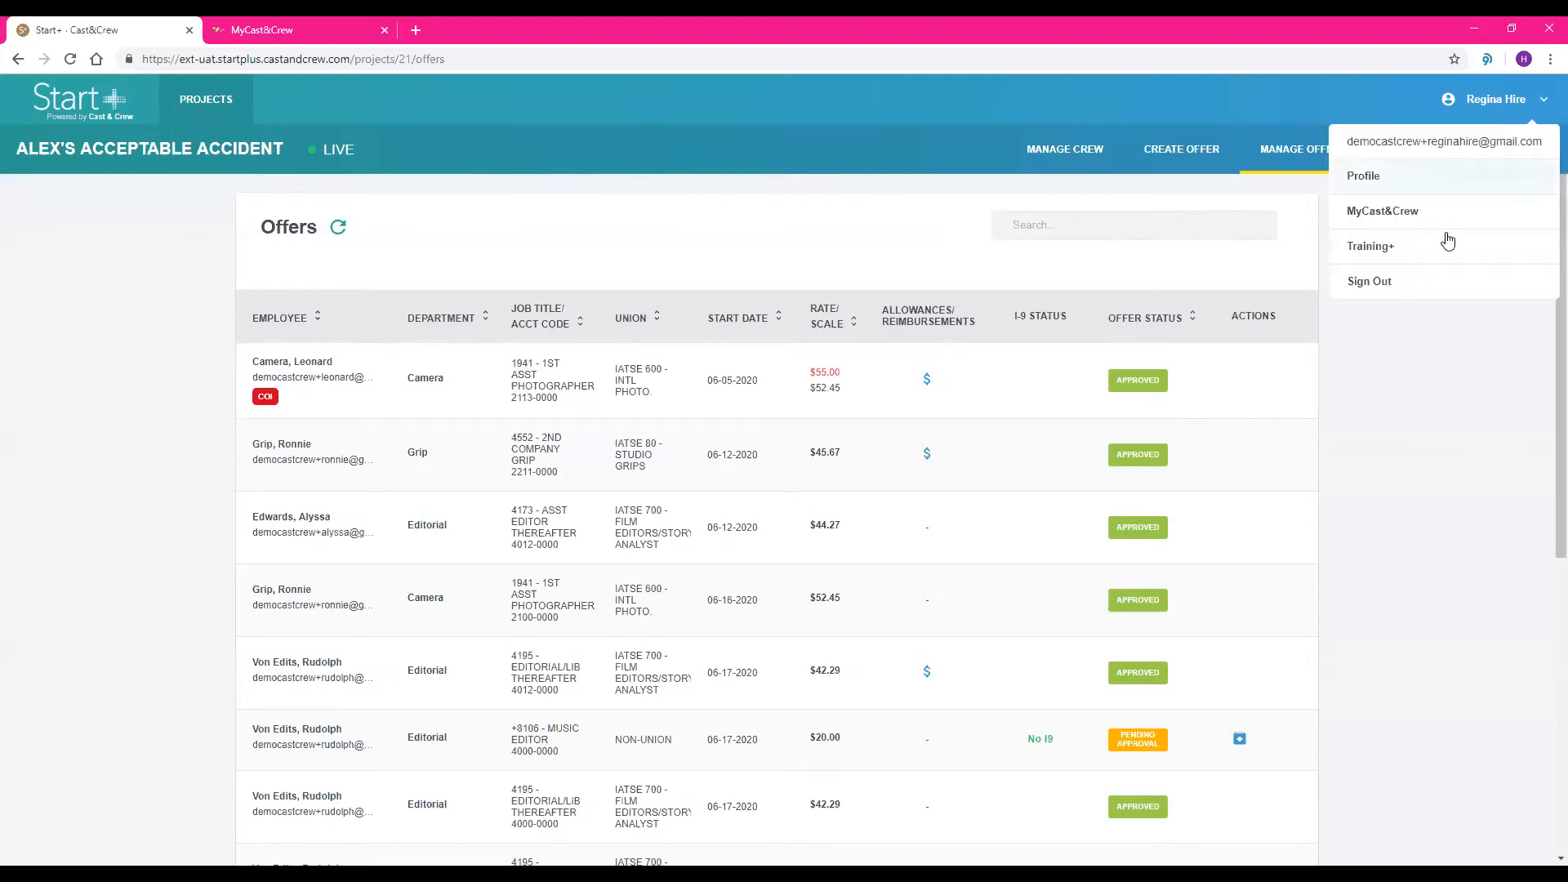
click(1377, 282)
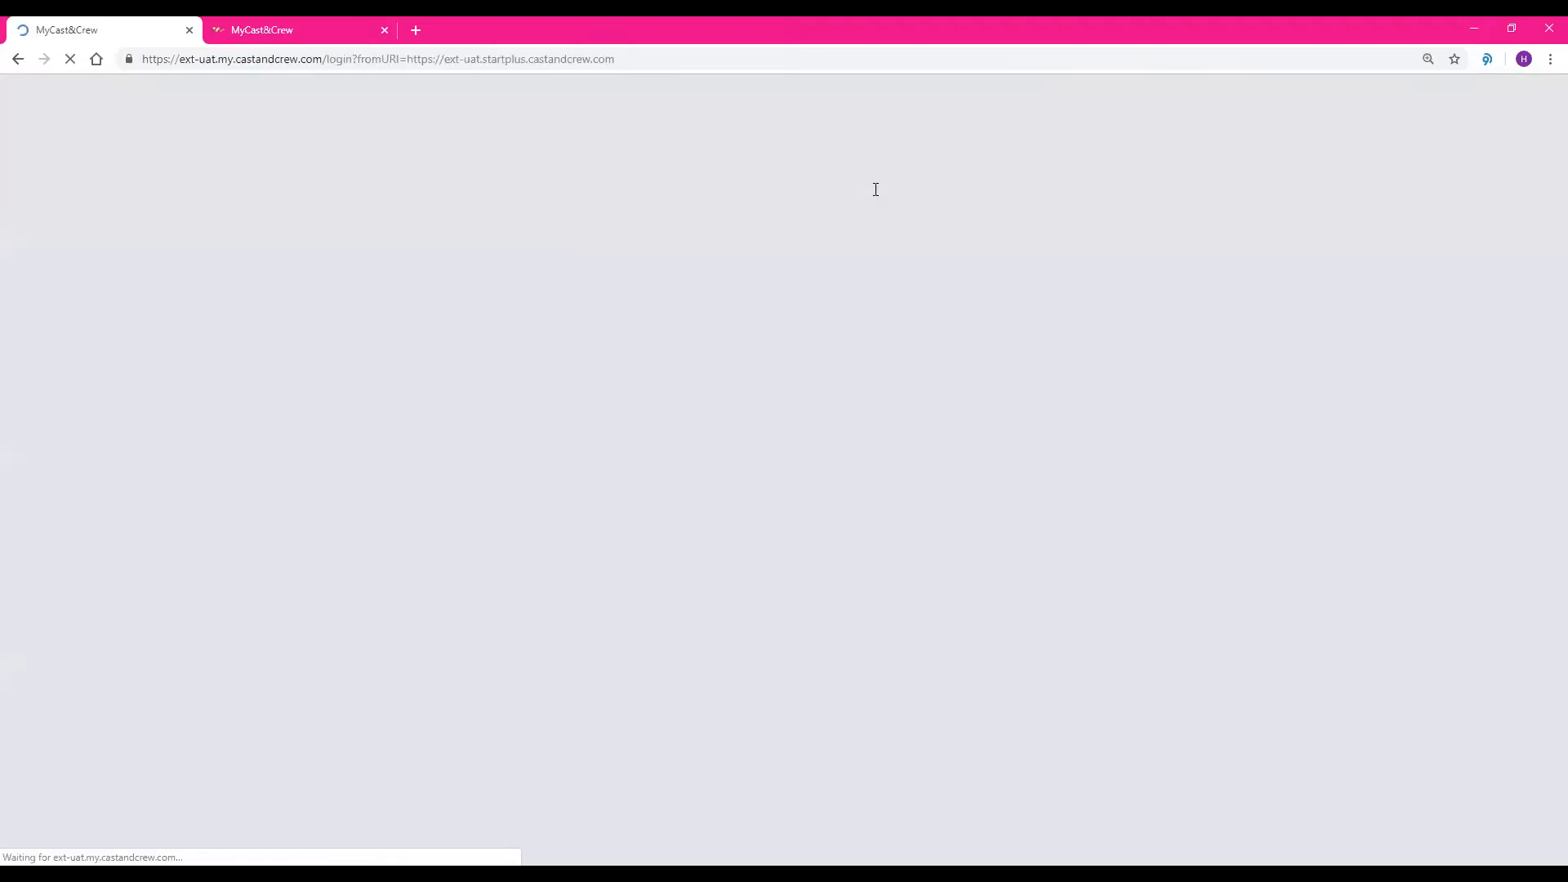
click(318, 59)
text(ww.gma)
key(Return)
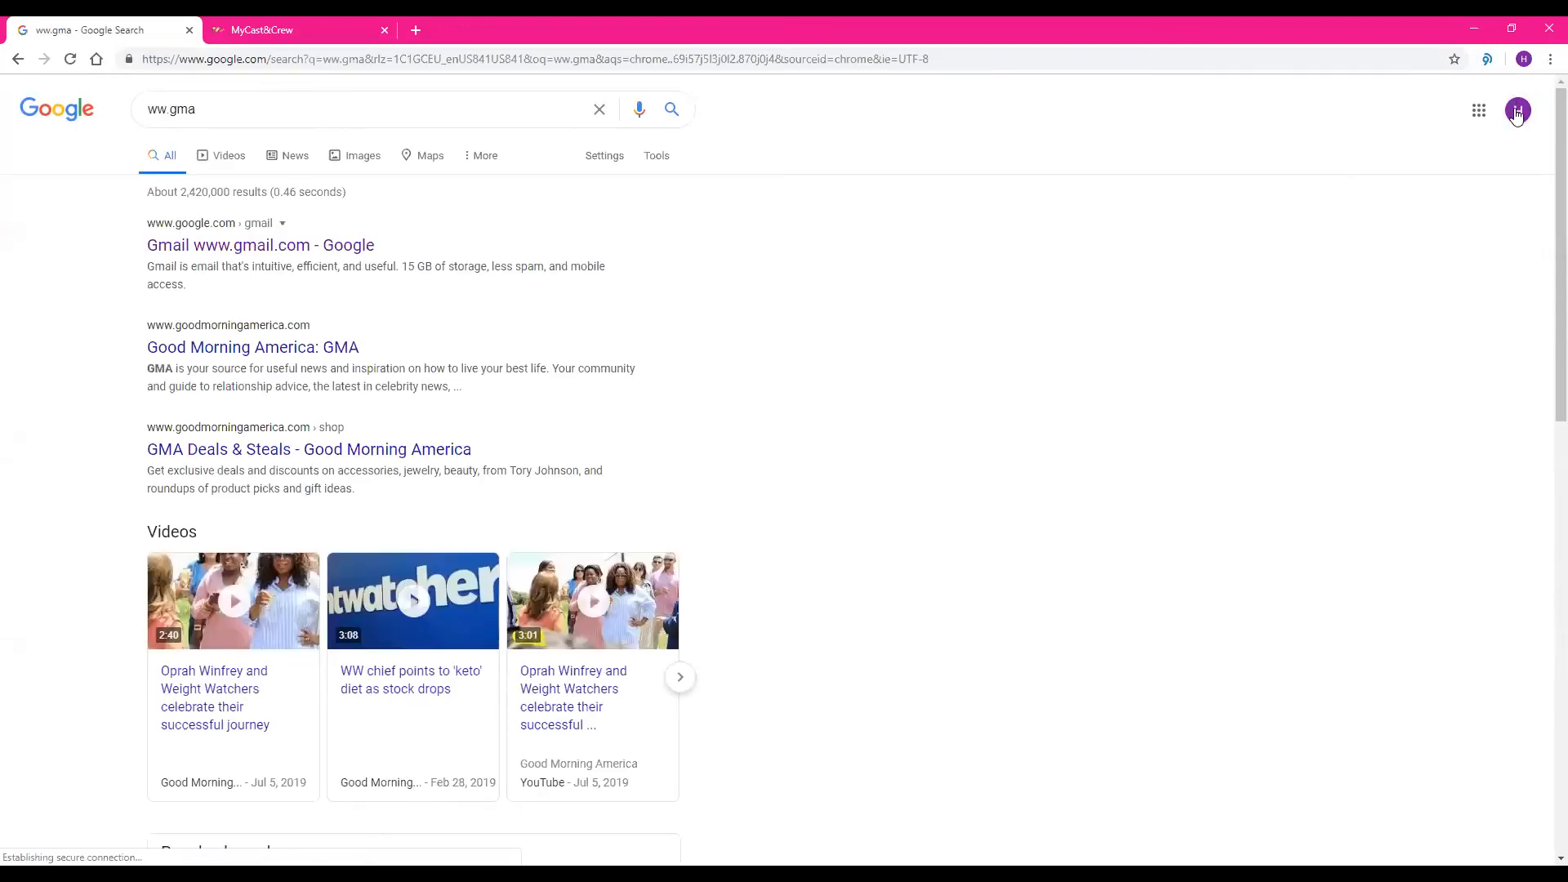
click(1513, 113)
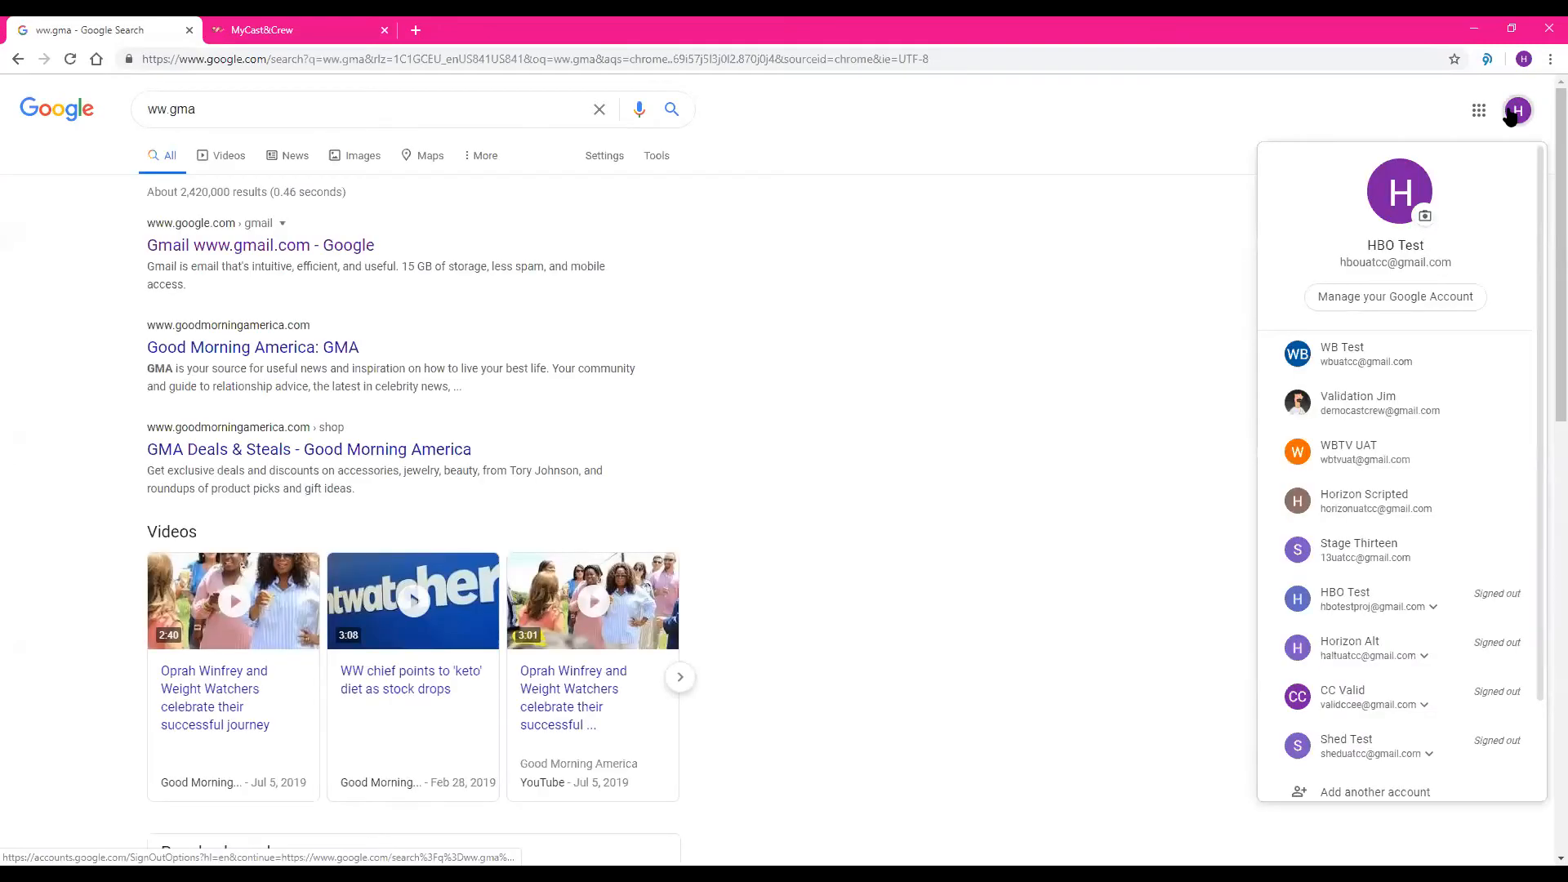
click(260, 59)
text(www.gmail.com)
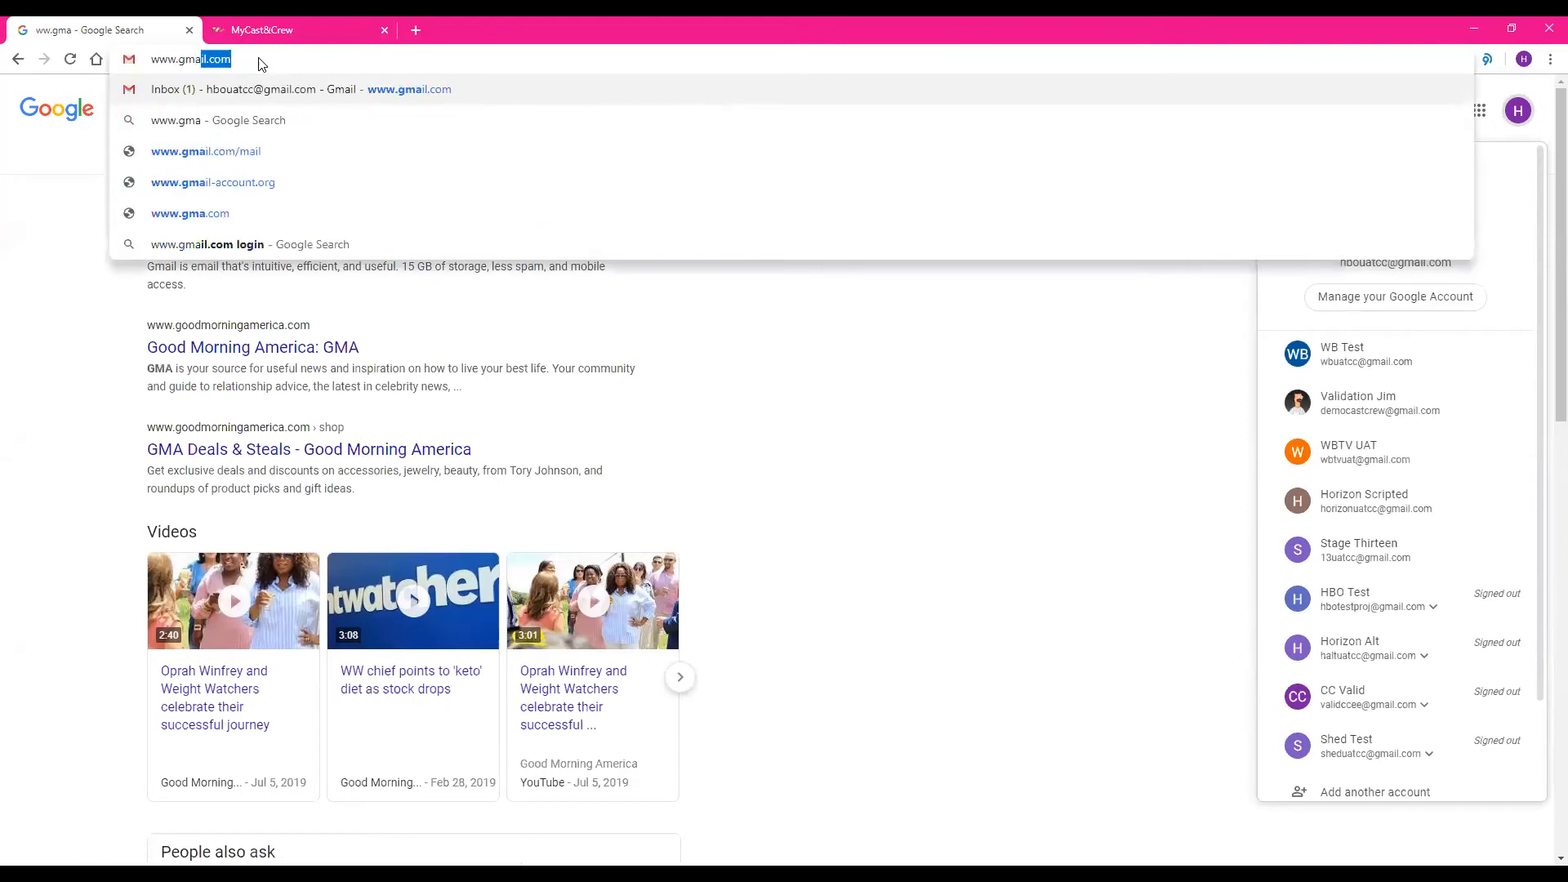
key(Return)
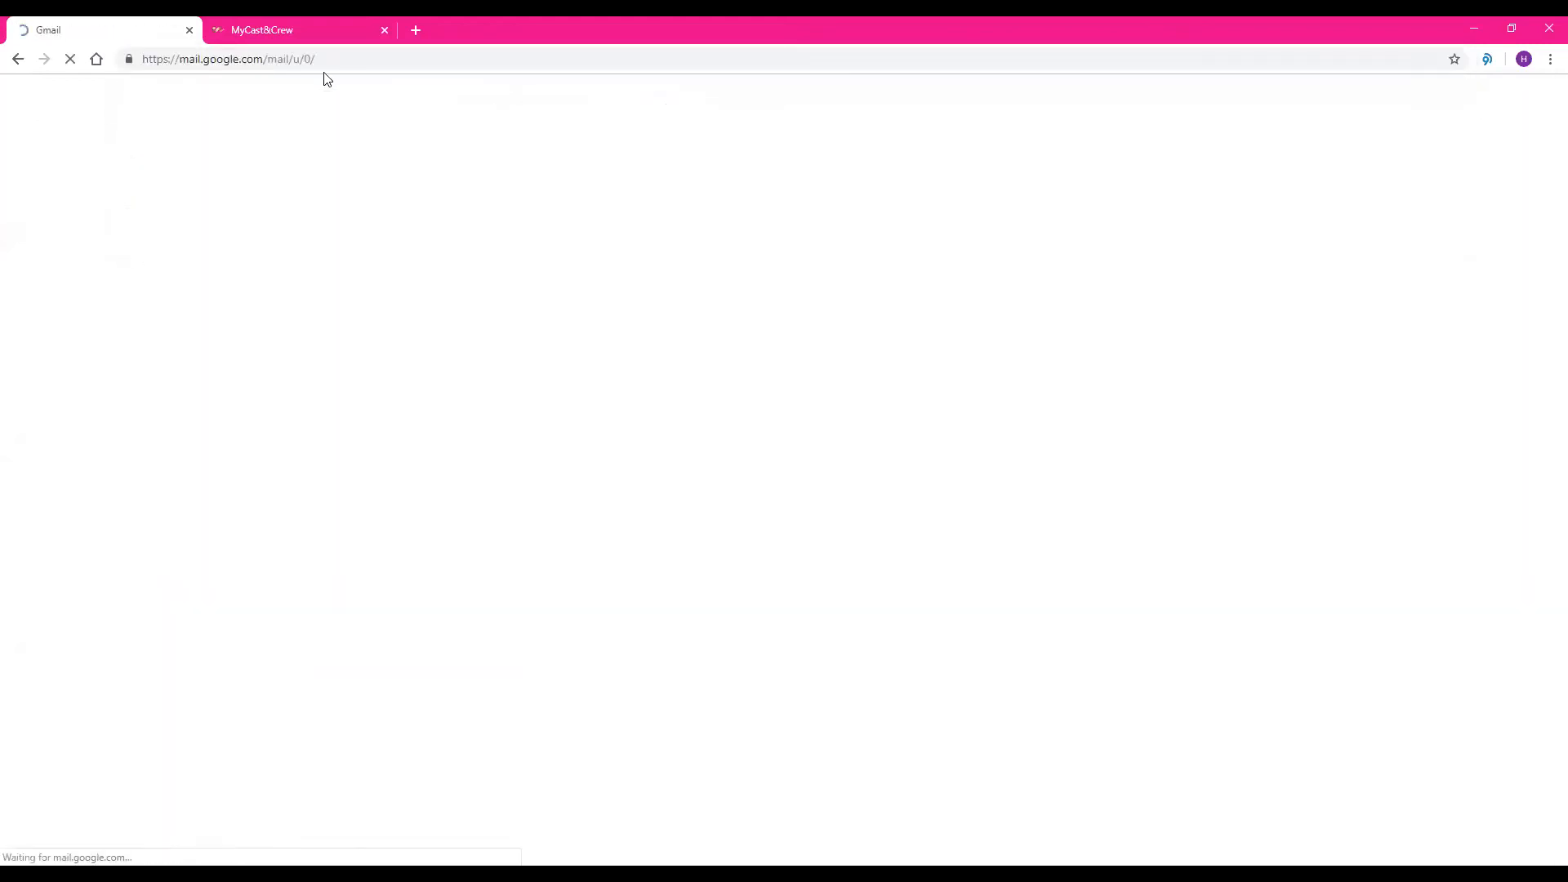
click(1540, 100)
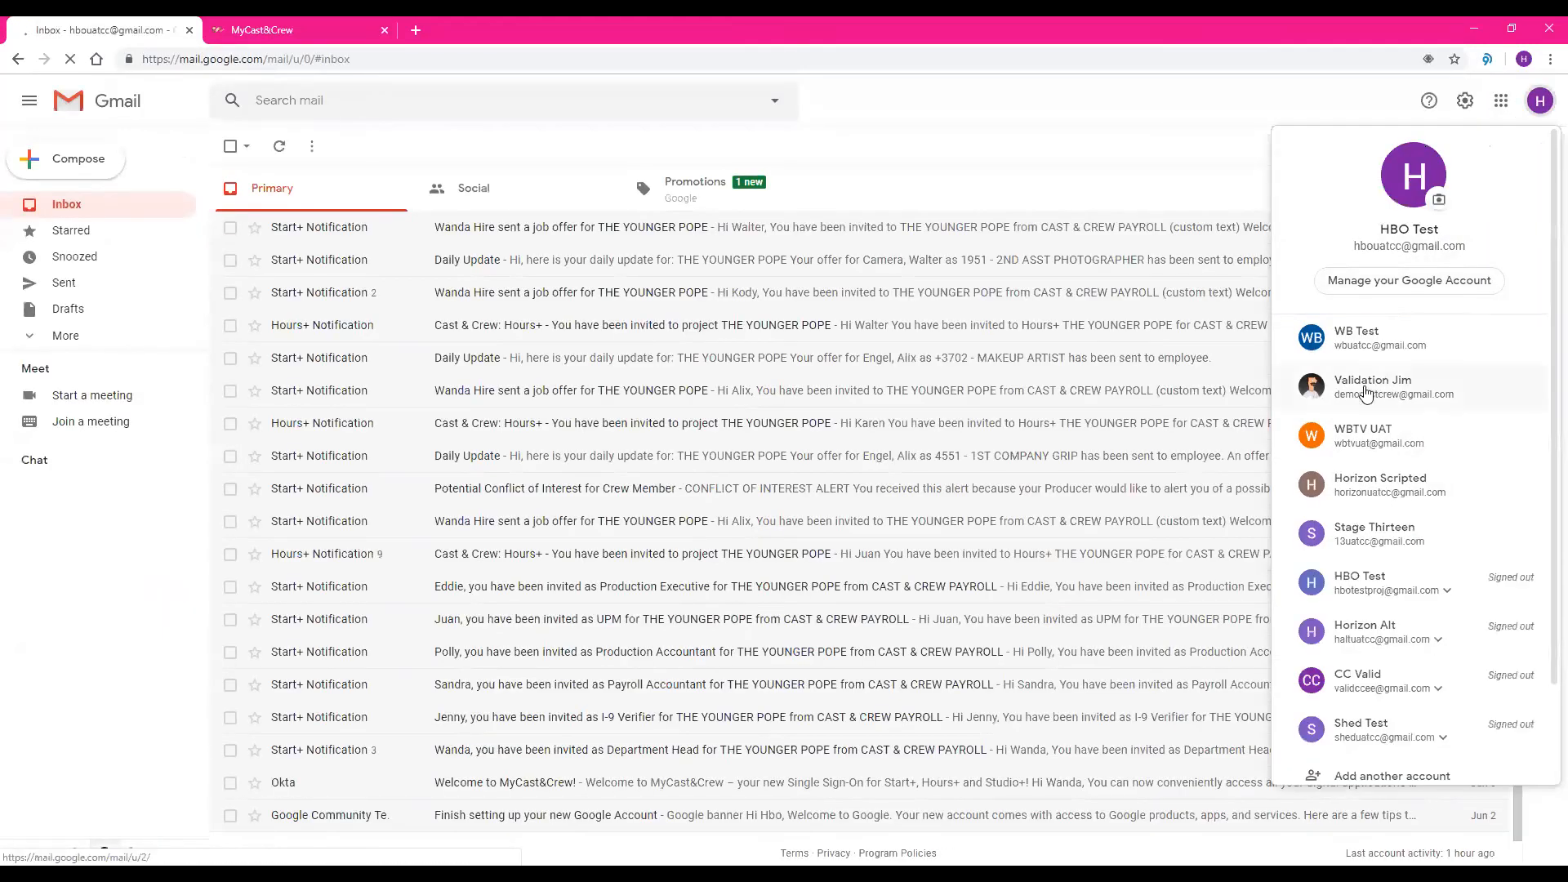
click(1366, 392)
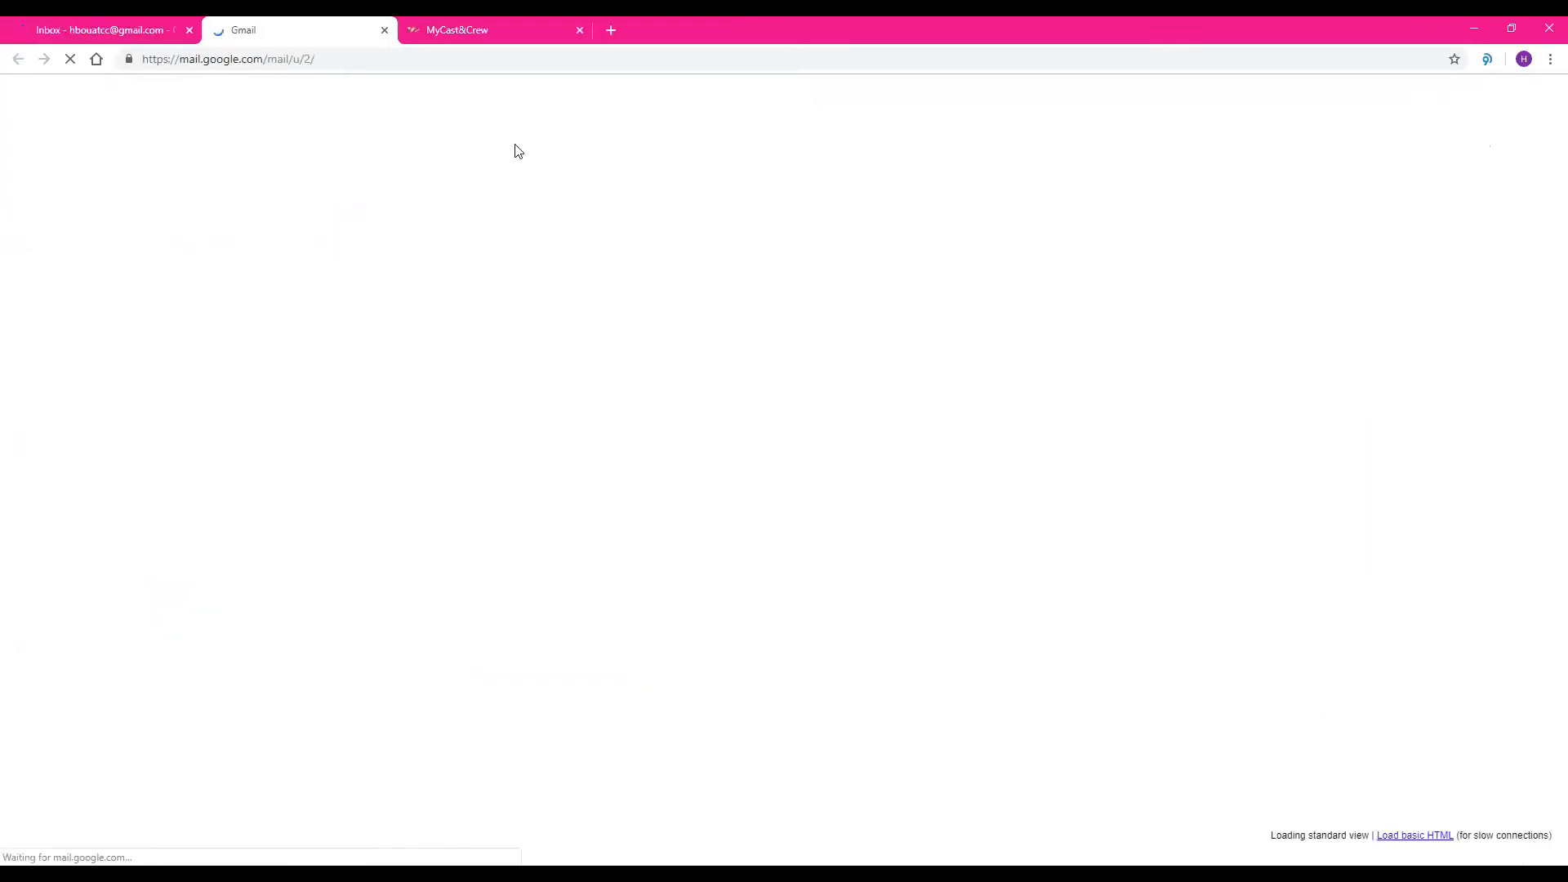
click(190, 30)
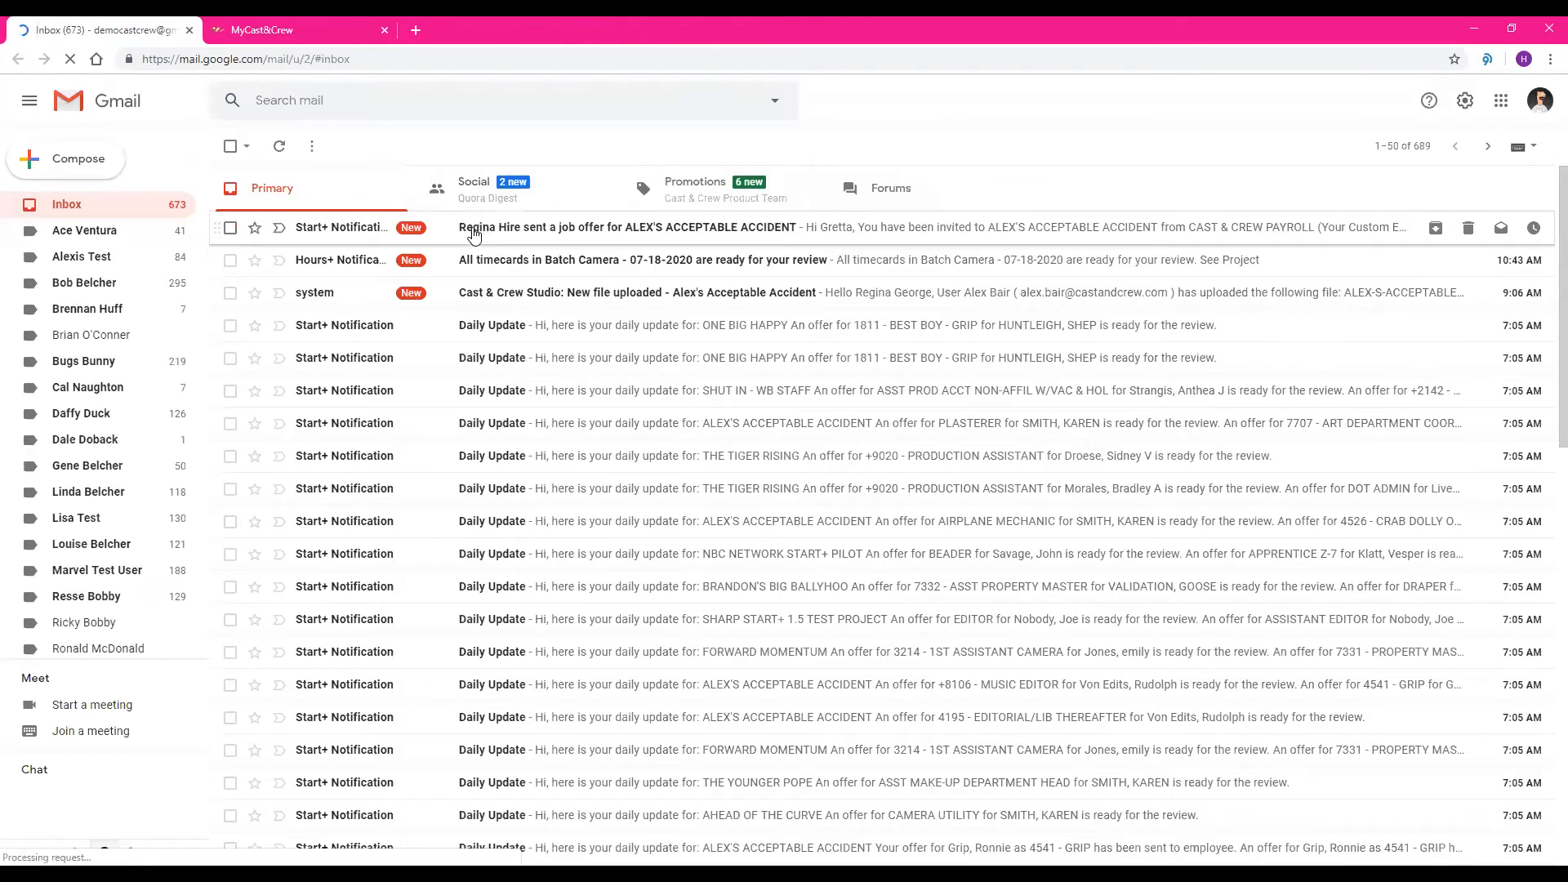
Open the job offer email for ALEX'S ACCEPTABLE ACCIDENT, read through it, and follow its link to start the packet
click(520, 237)
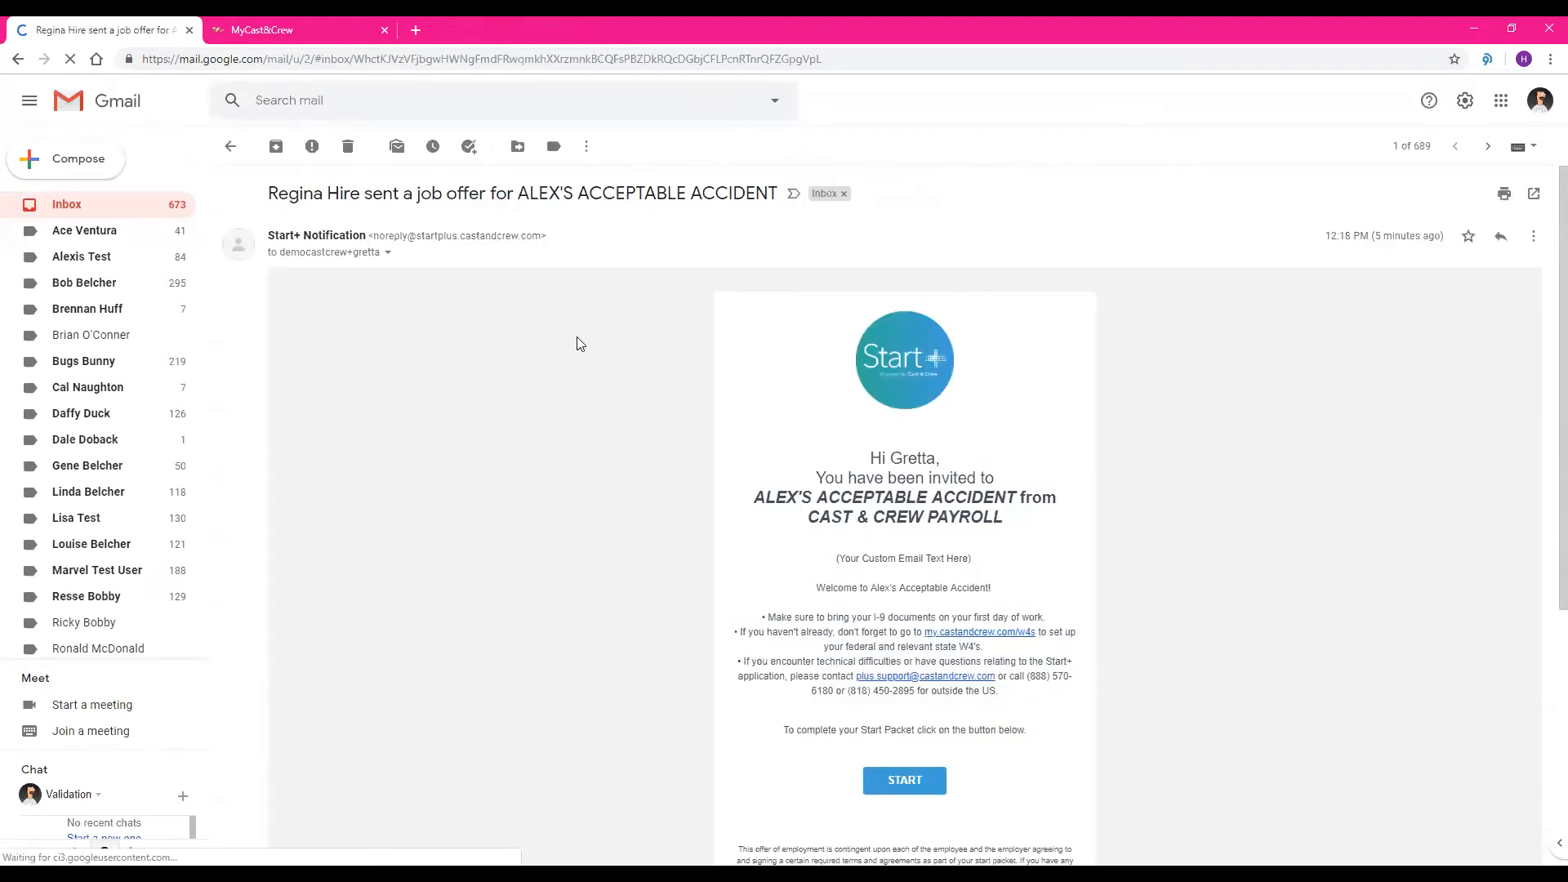
scroll(621, 355, down, 1)
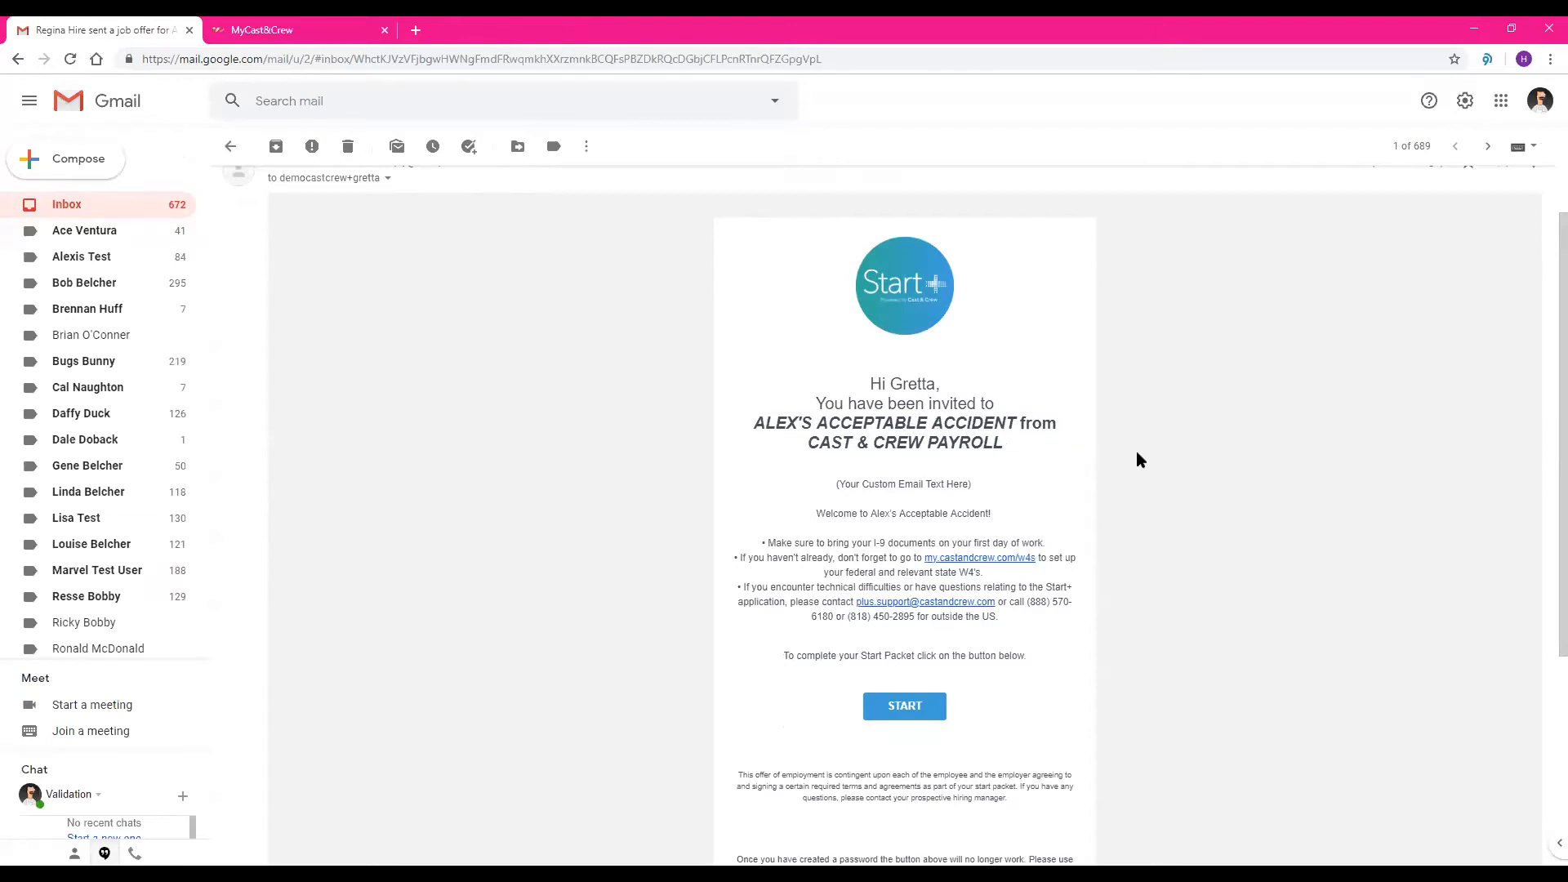
scroll(1135, 451, down, 2)
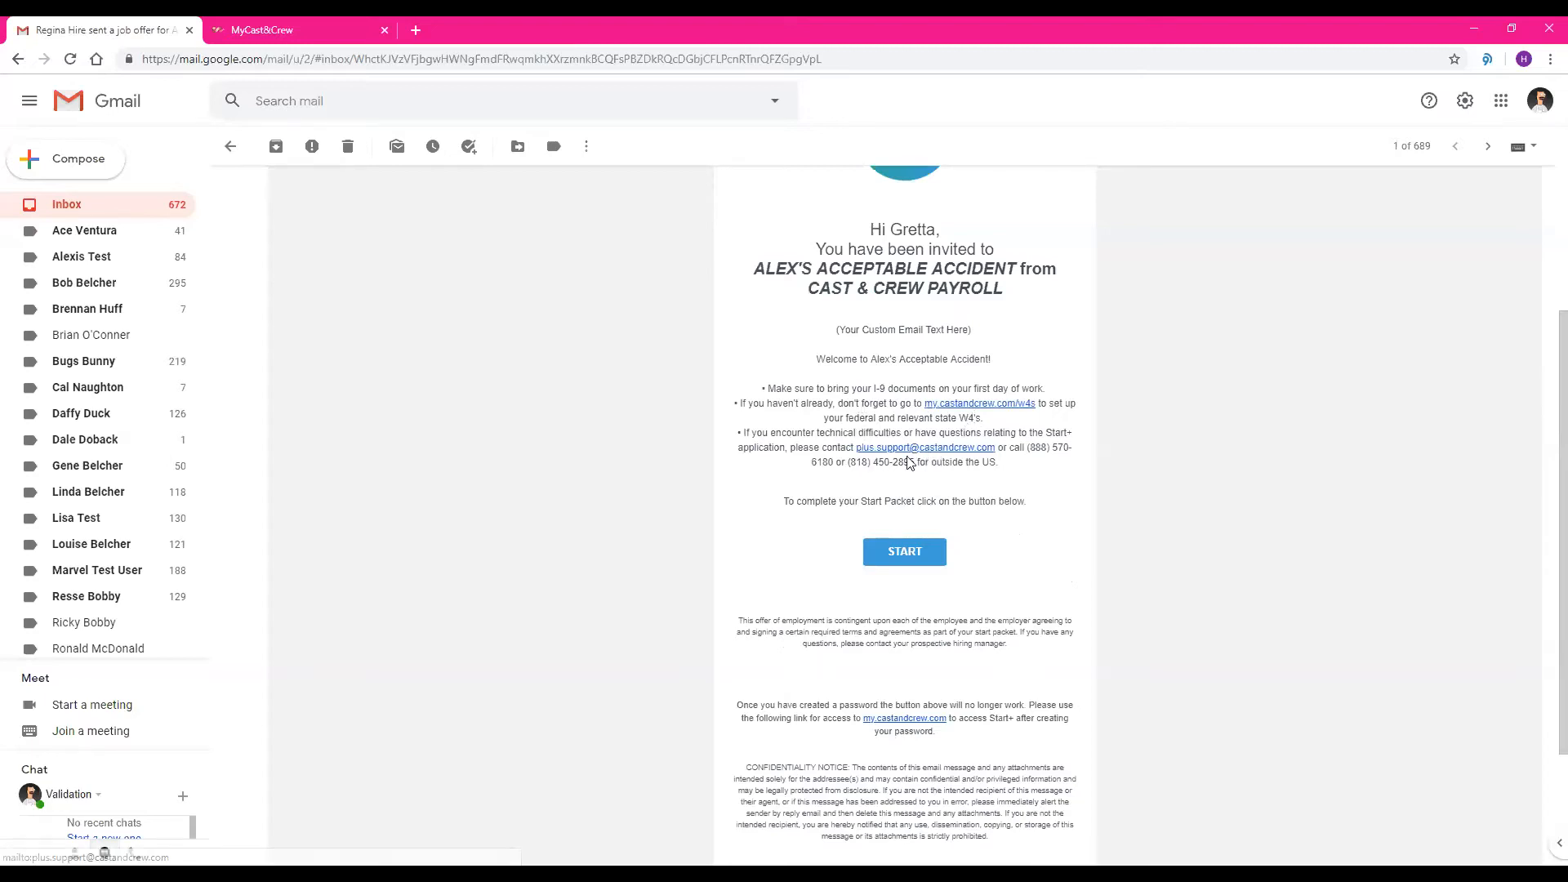
click(907, 554)
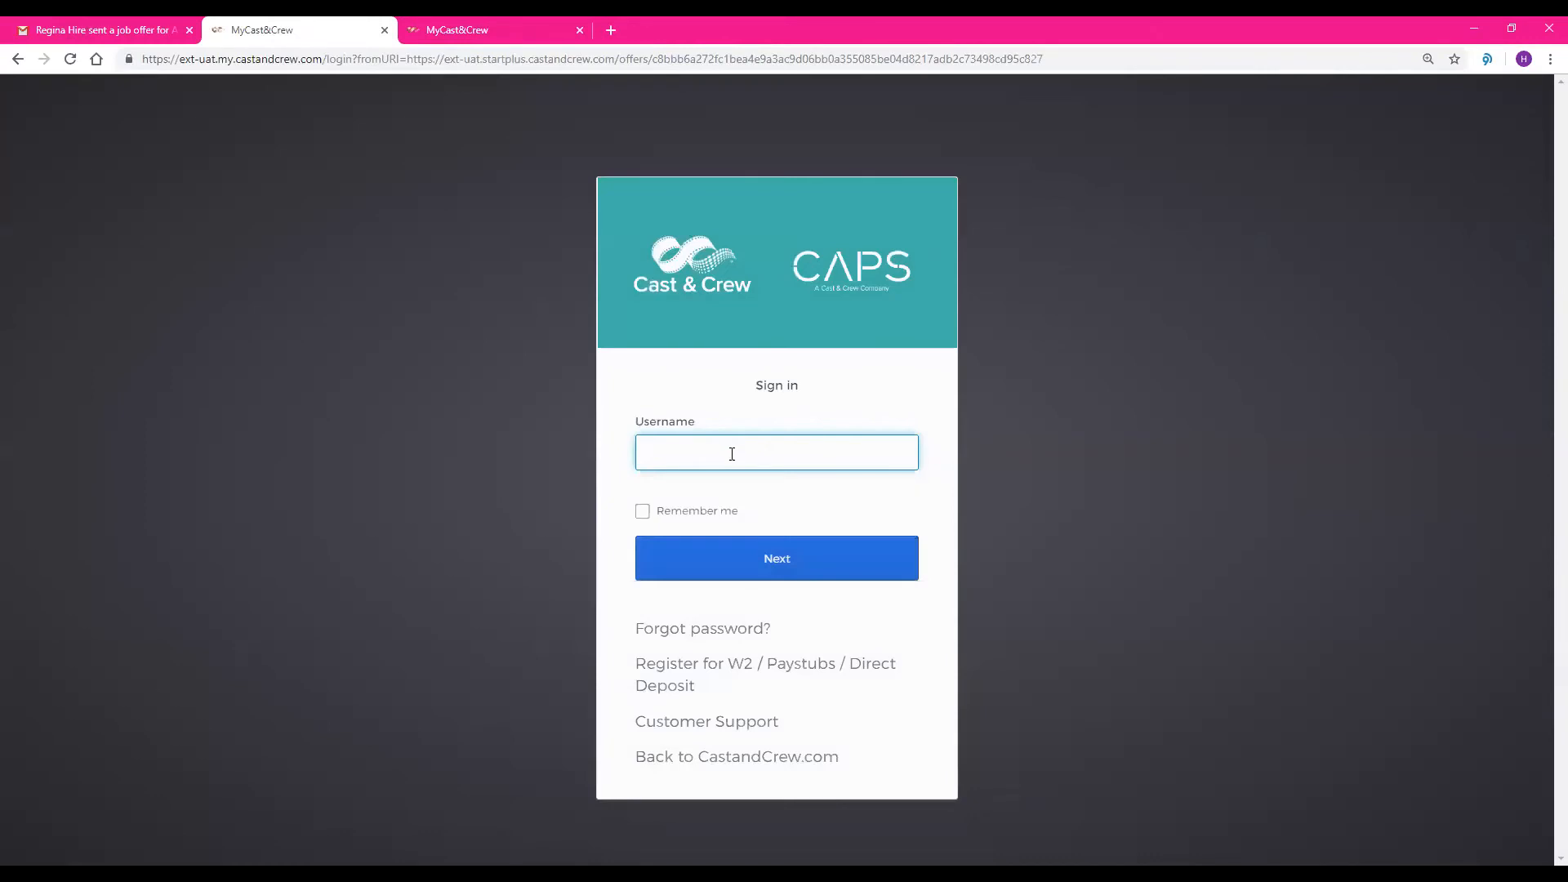
Sign in to Cast & Crew with the crew member's username and account password, and close the offer email
key(Return)
text(****)
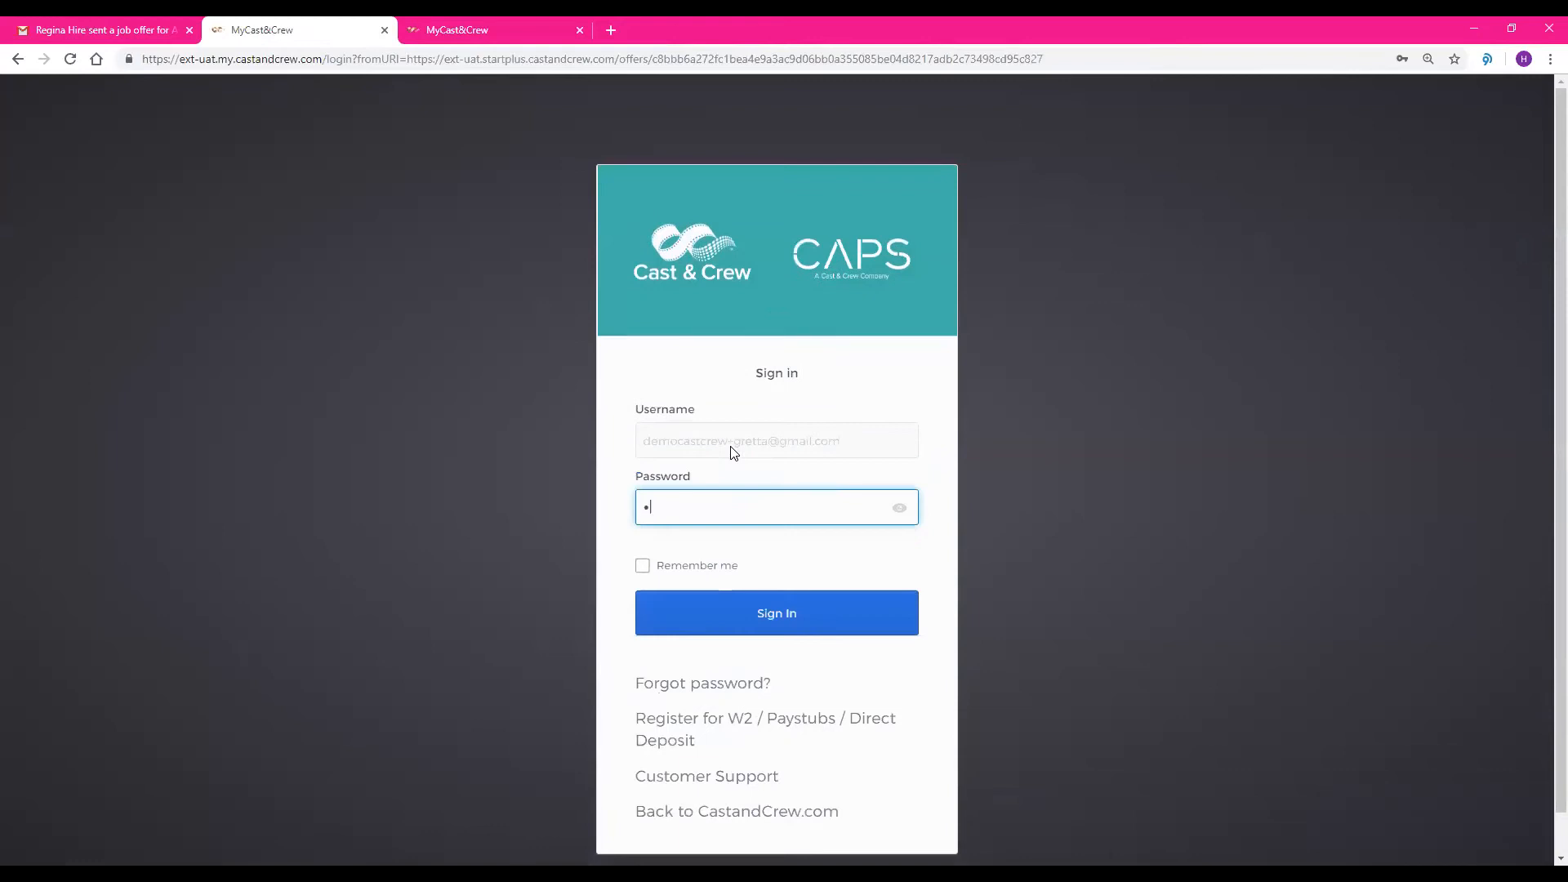
text(********)
key(Return)
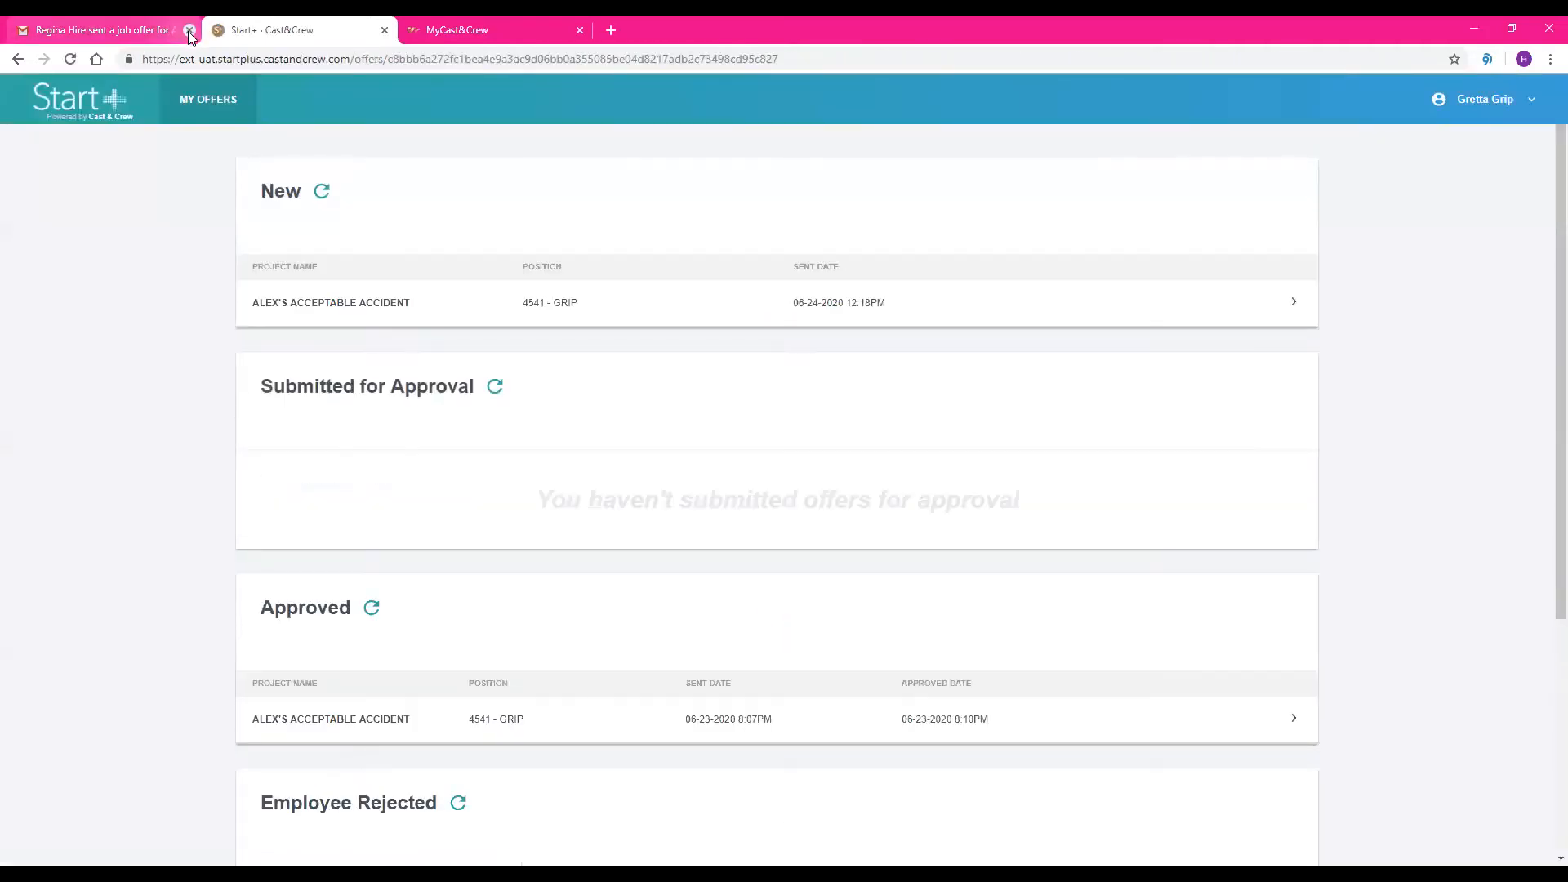
click(189, 31)
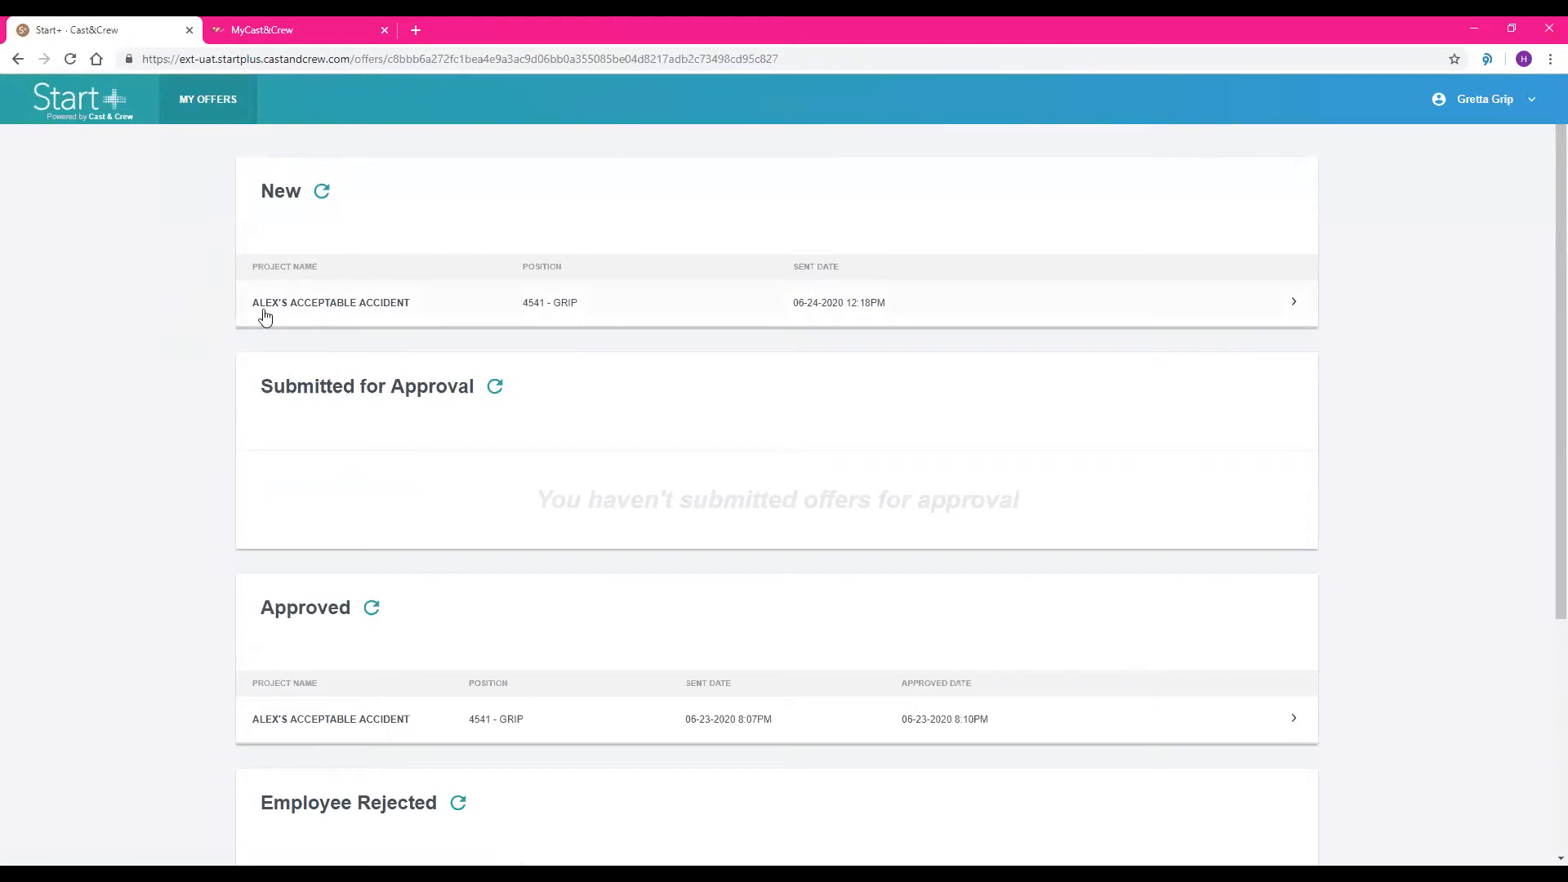
Look over the offer lists and open the new ALEX'S ACCEPTABLE ACCIDENT offer for 4541 - GRIP
scroll(219, 291, down, 2)
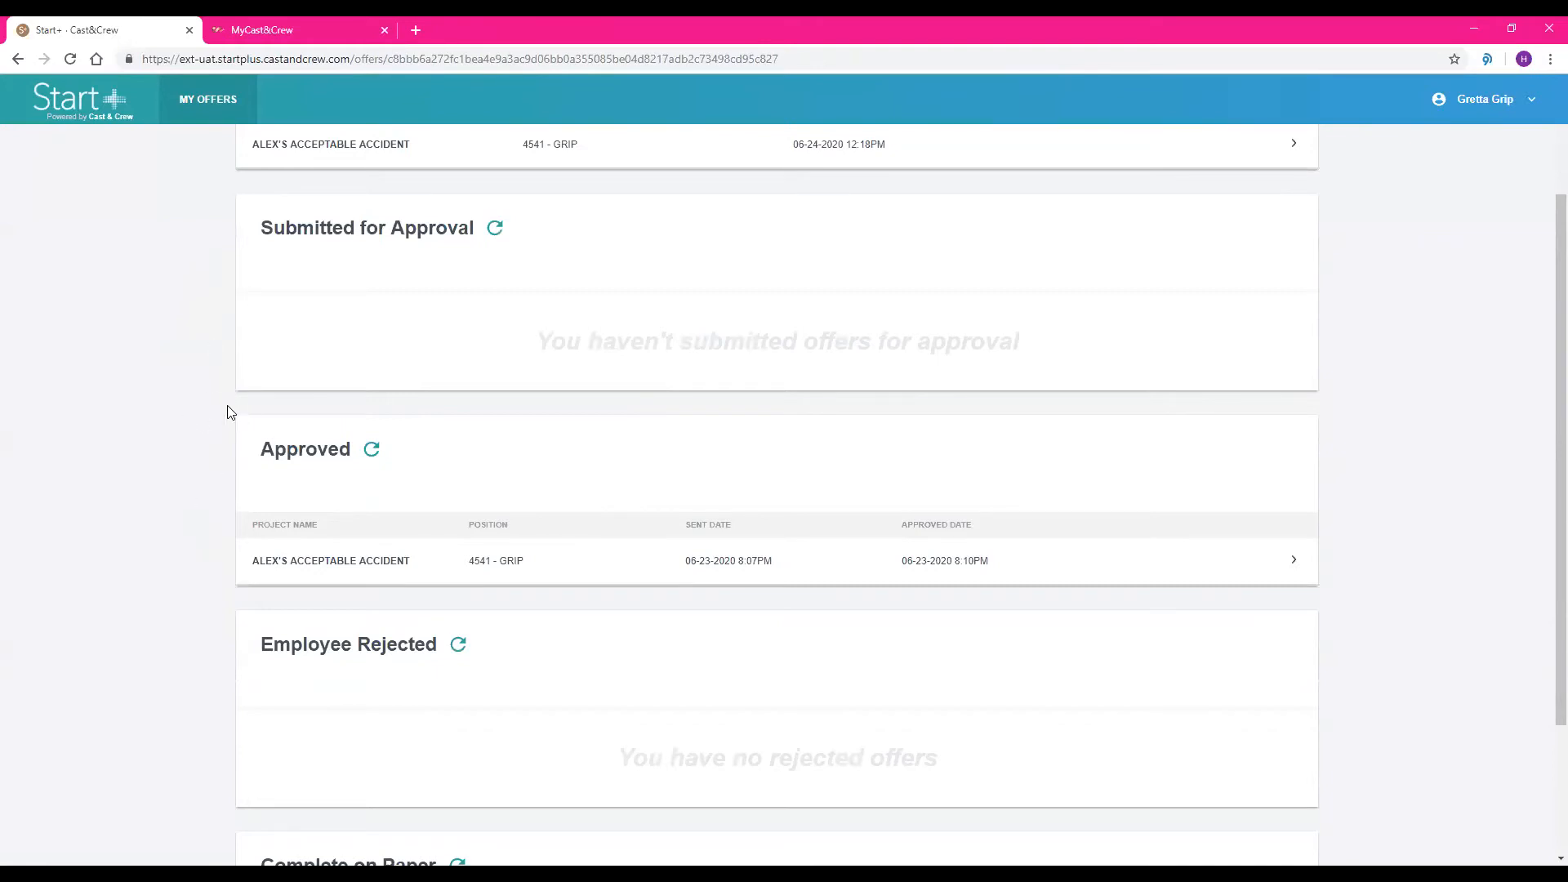
scroll(221, 419, up, 2)
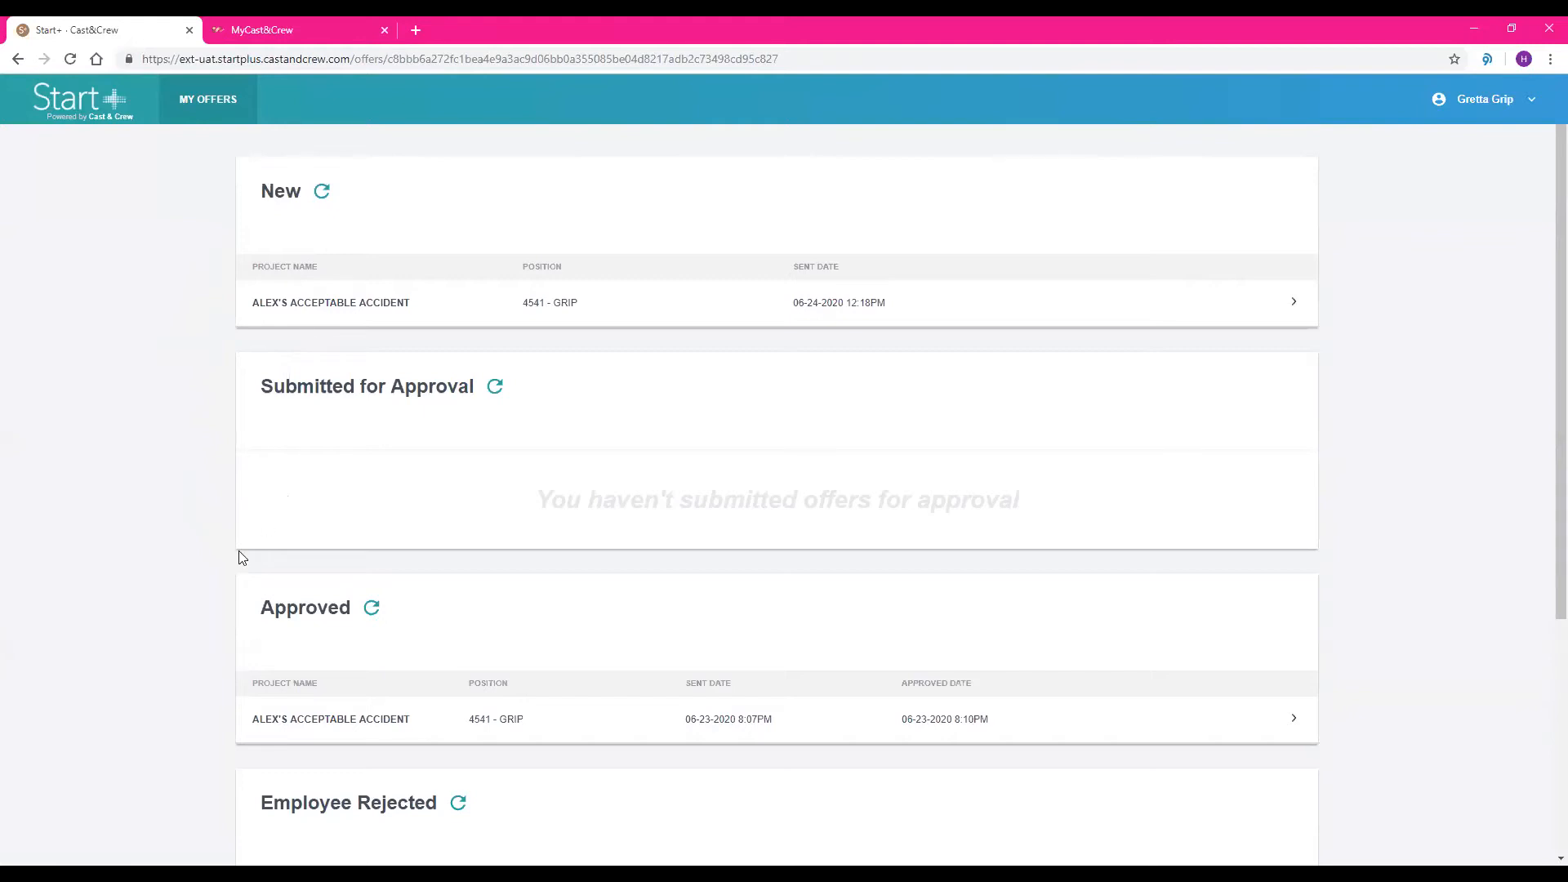
click(353, 308)
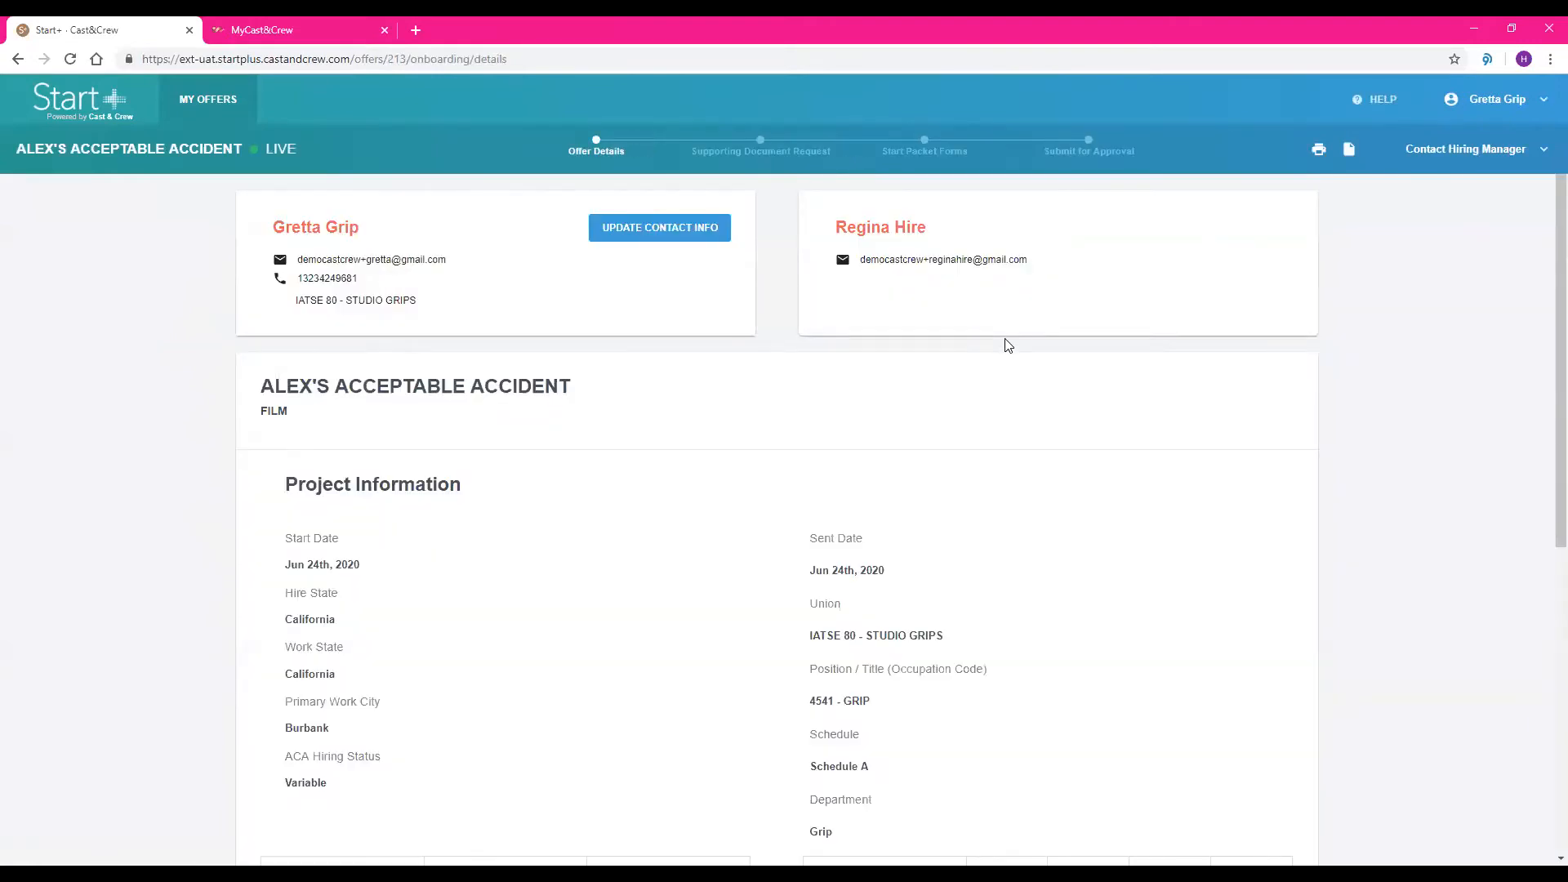
Review the offer's project information, terms of employment, allowances, and additional deal terms
scroll(1009, 345, down, 1)
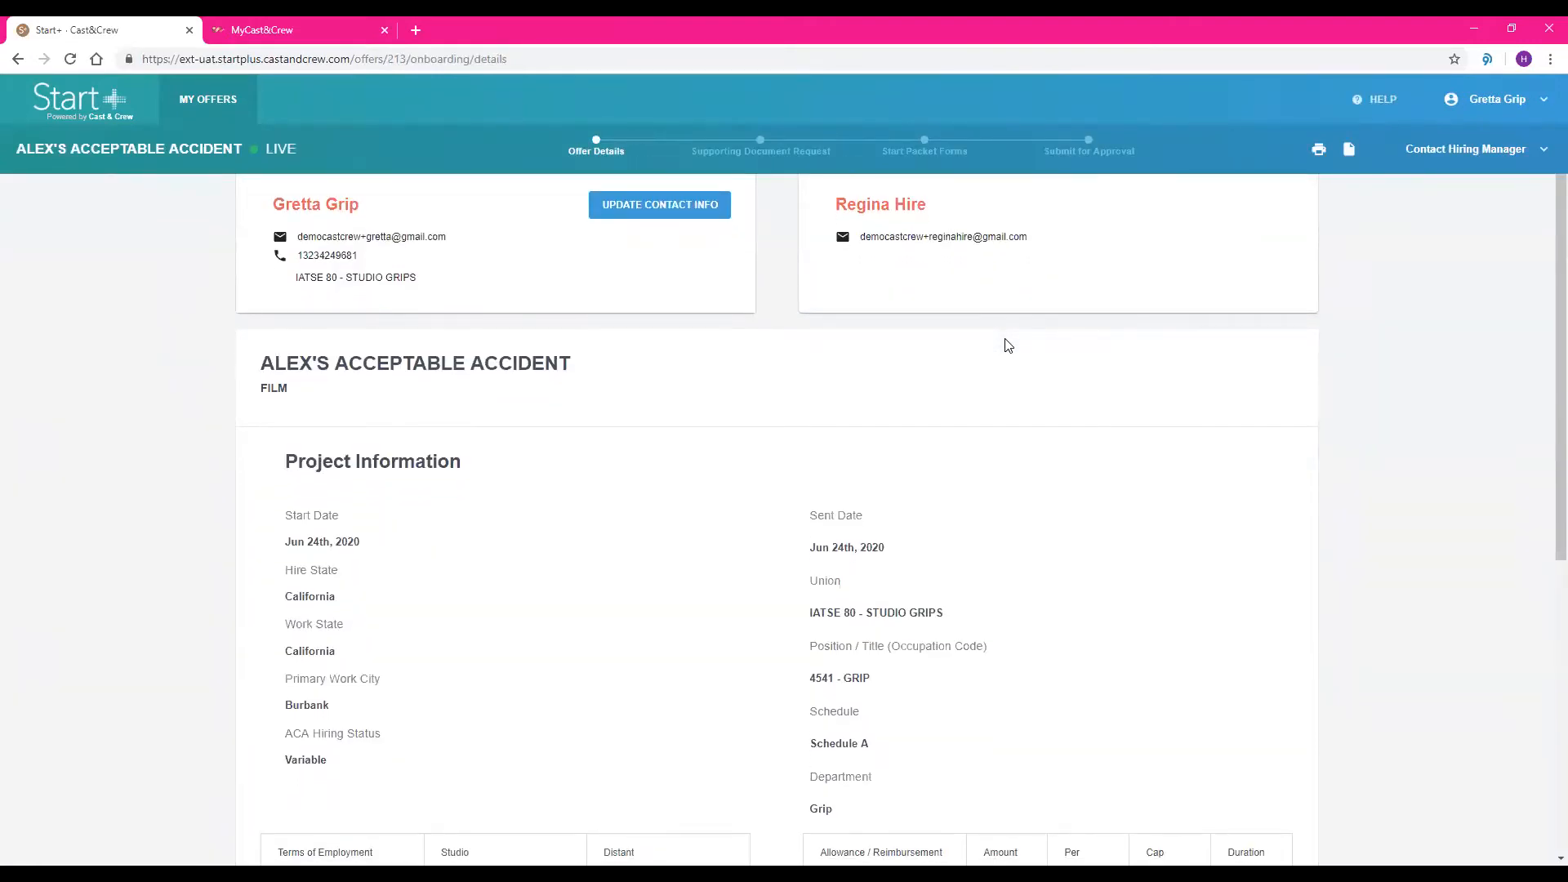
scroll(1009, 345, down, 2)
scroll(1009, 346, down, 2)
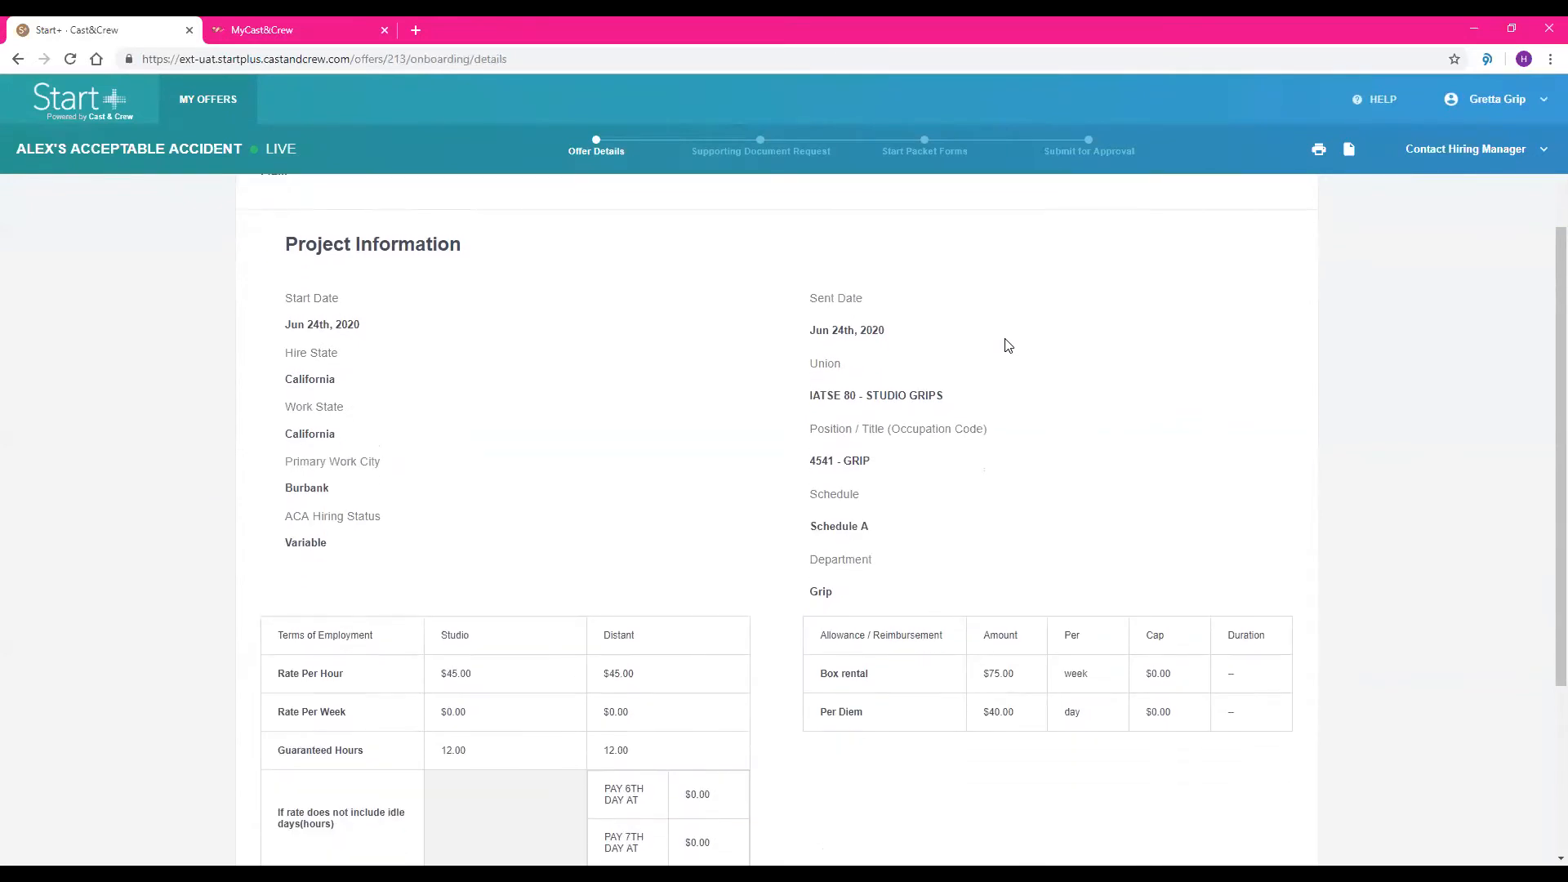
scroll(1009, 345, down, 1)
scroll(1009, 346, down, 1)
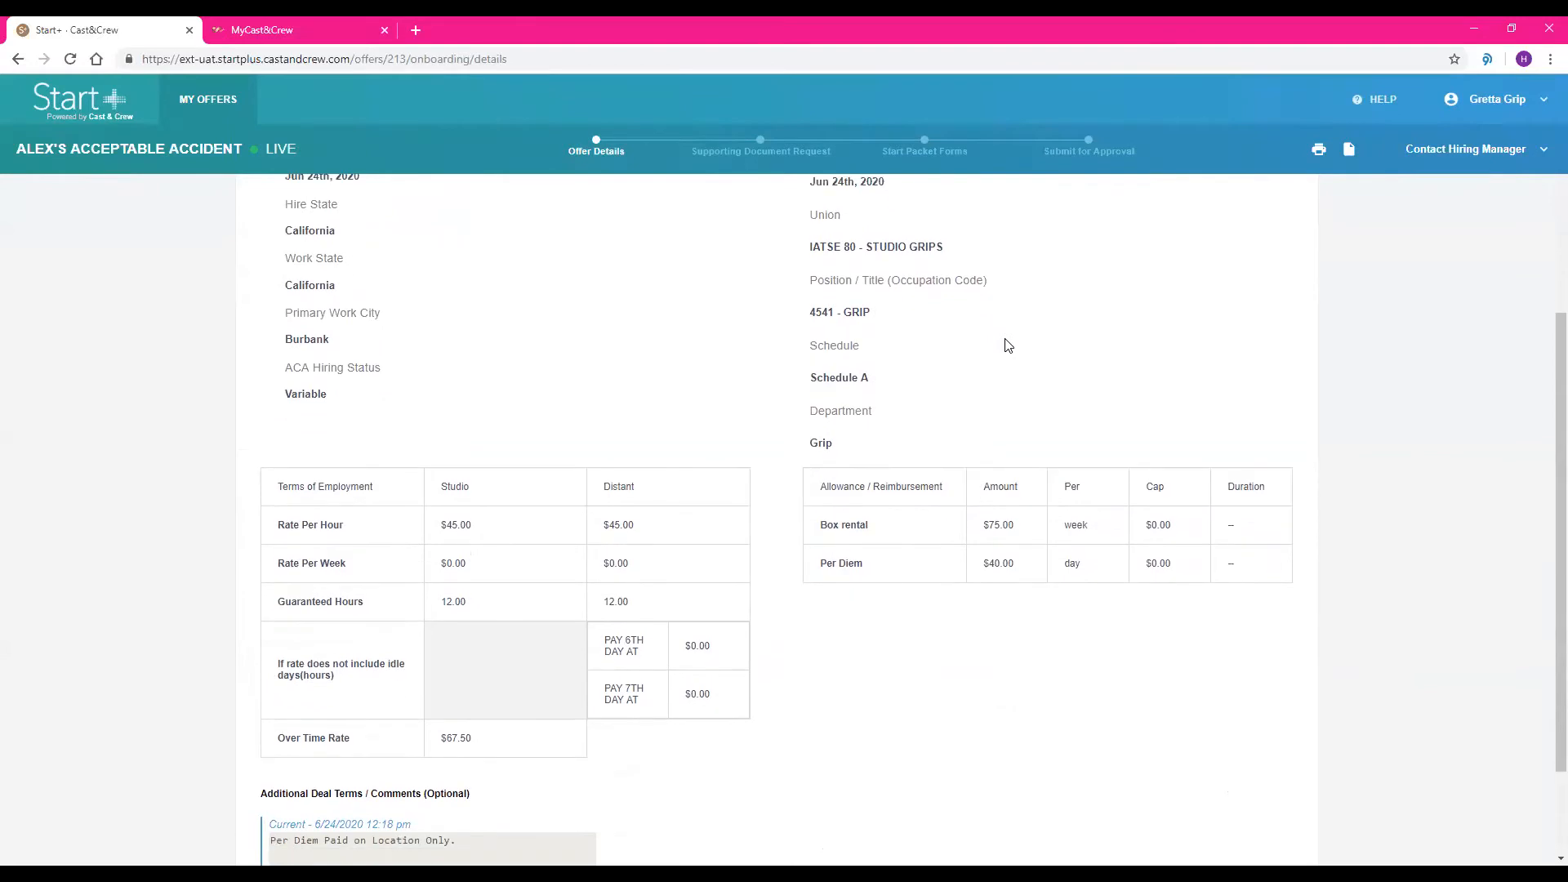
scroll(1009, 345, down, 2)
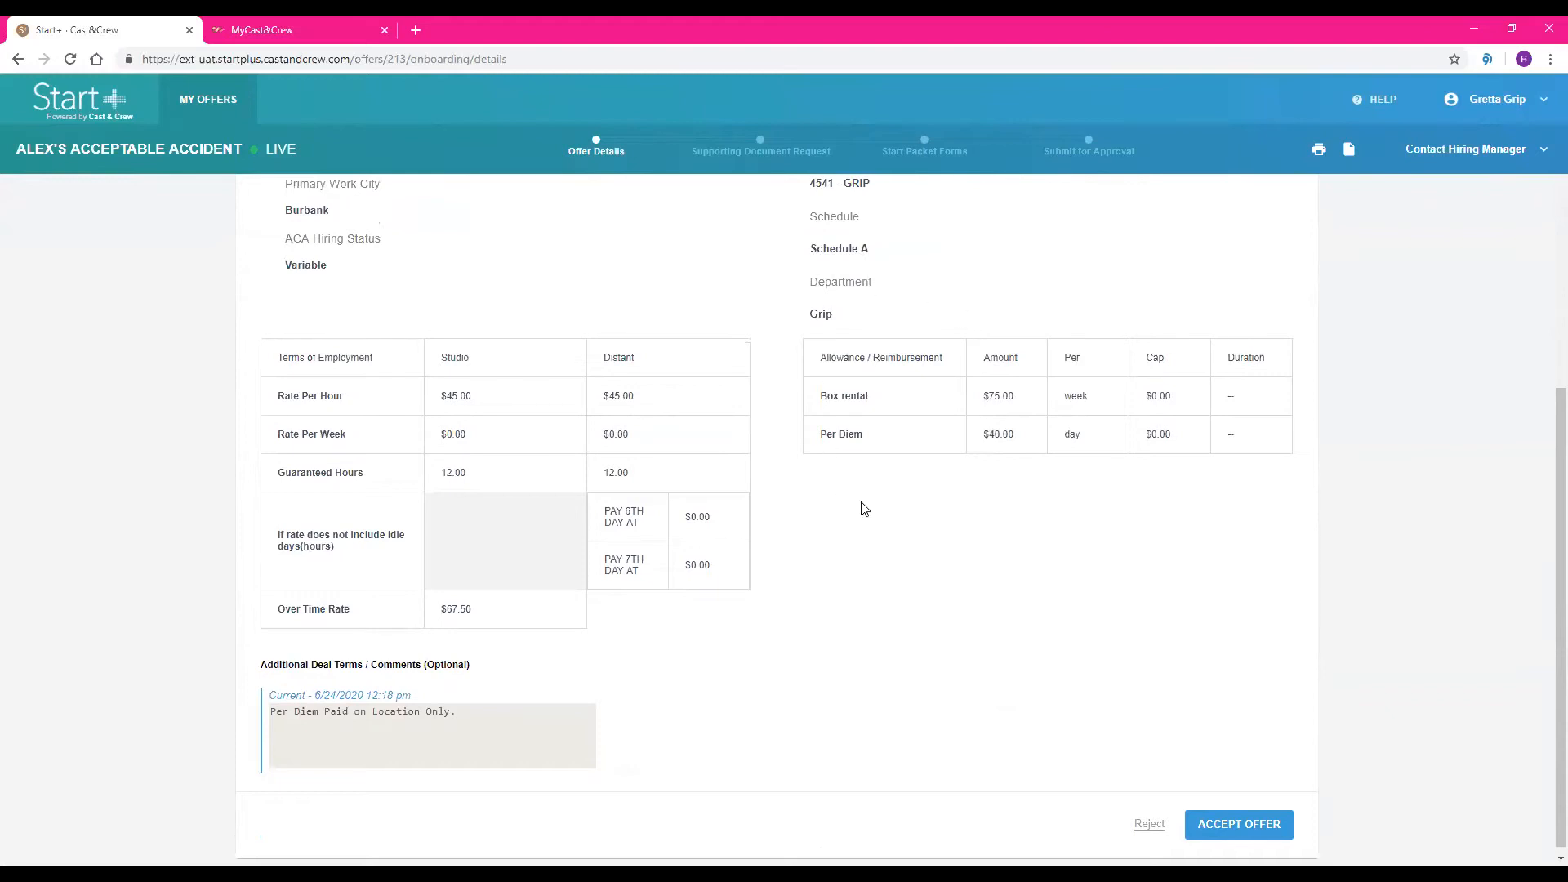
scroll(697, 546, down, 1)
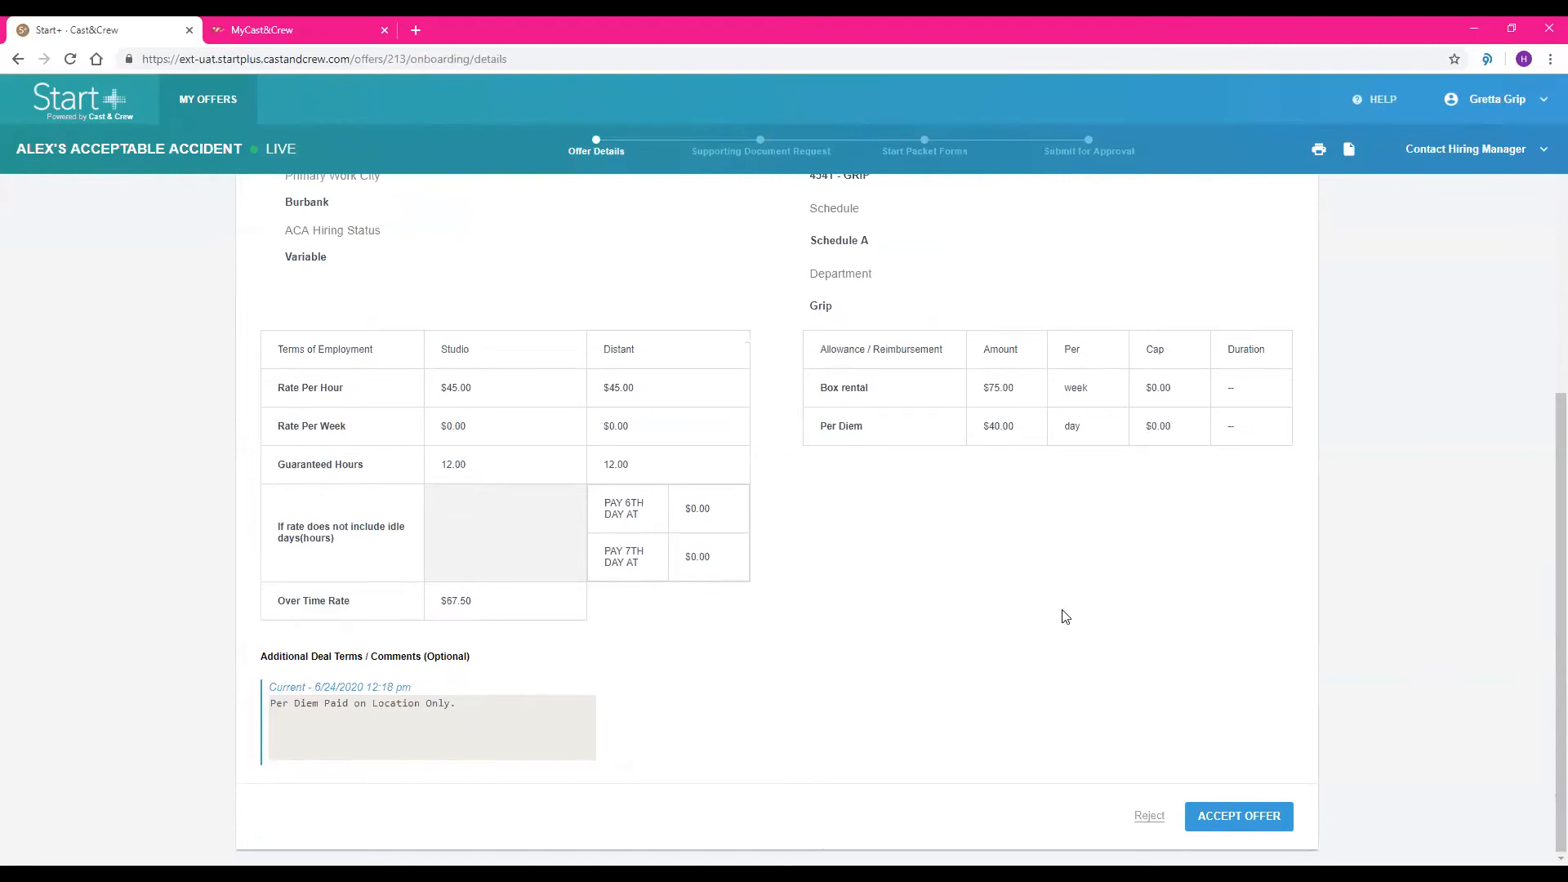
Start rejecting the offer with the note "Incorrect box rental", clear the note, and close it without submitting
click(1142, 817)
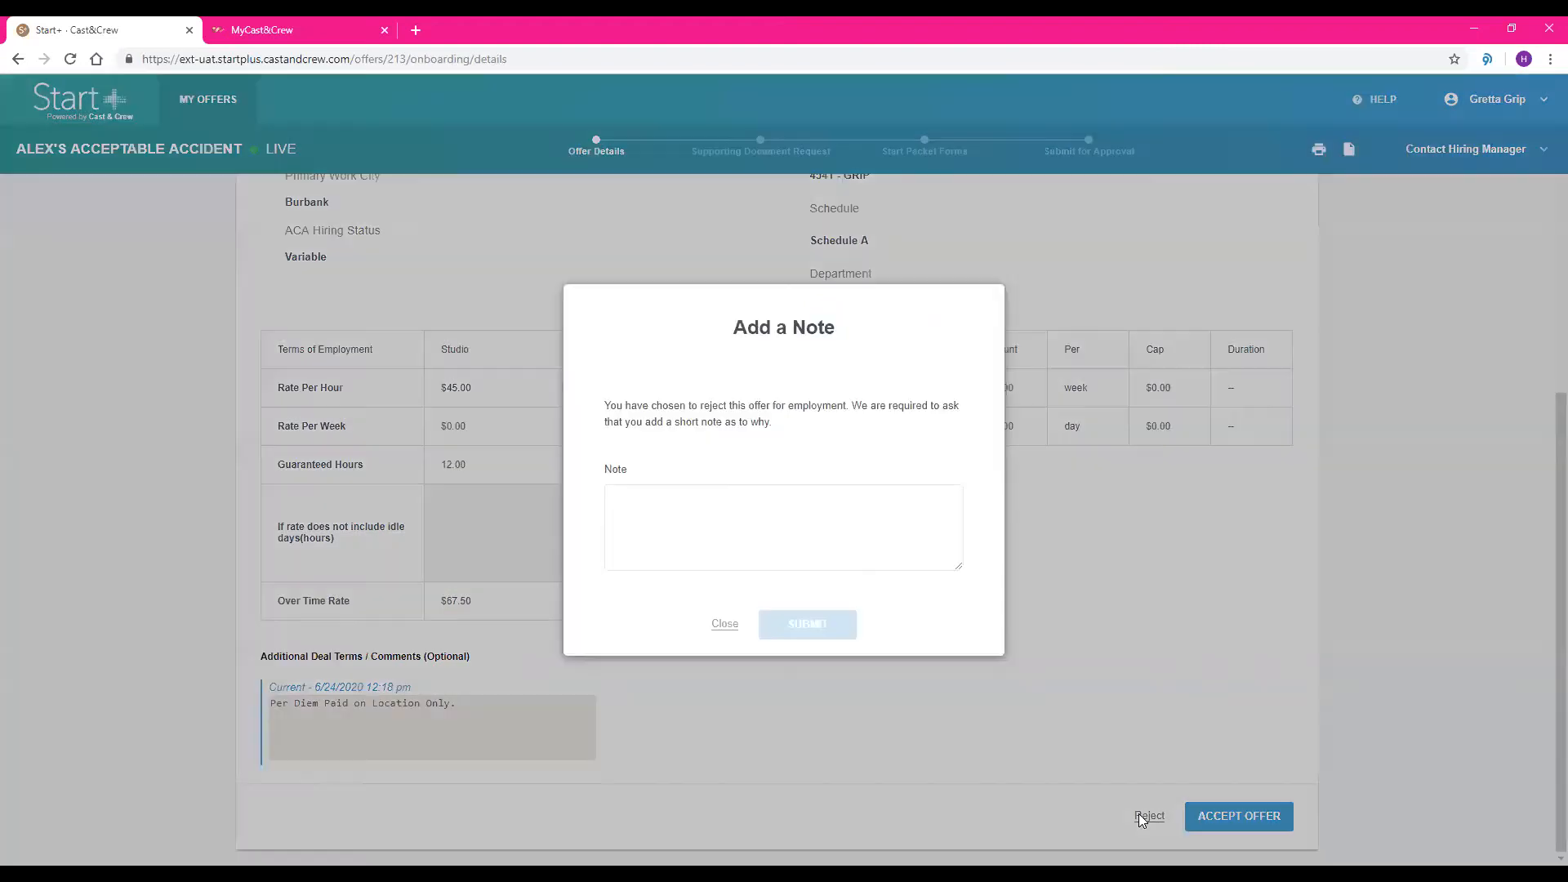
click(849, 540)
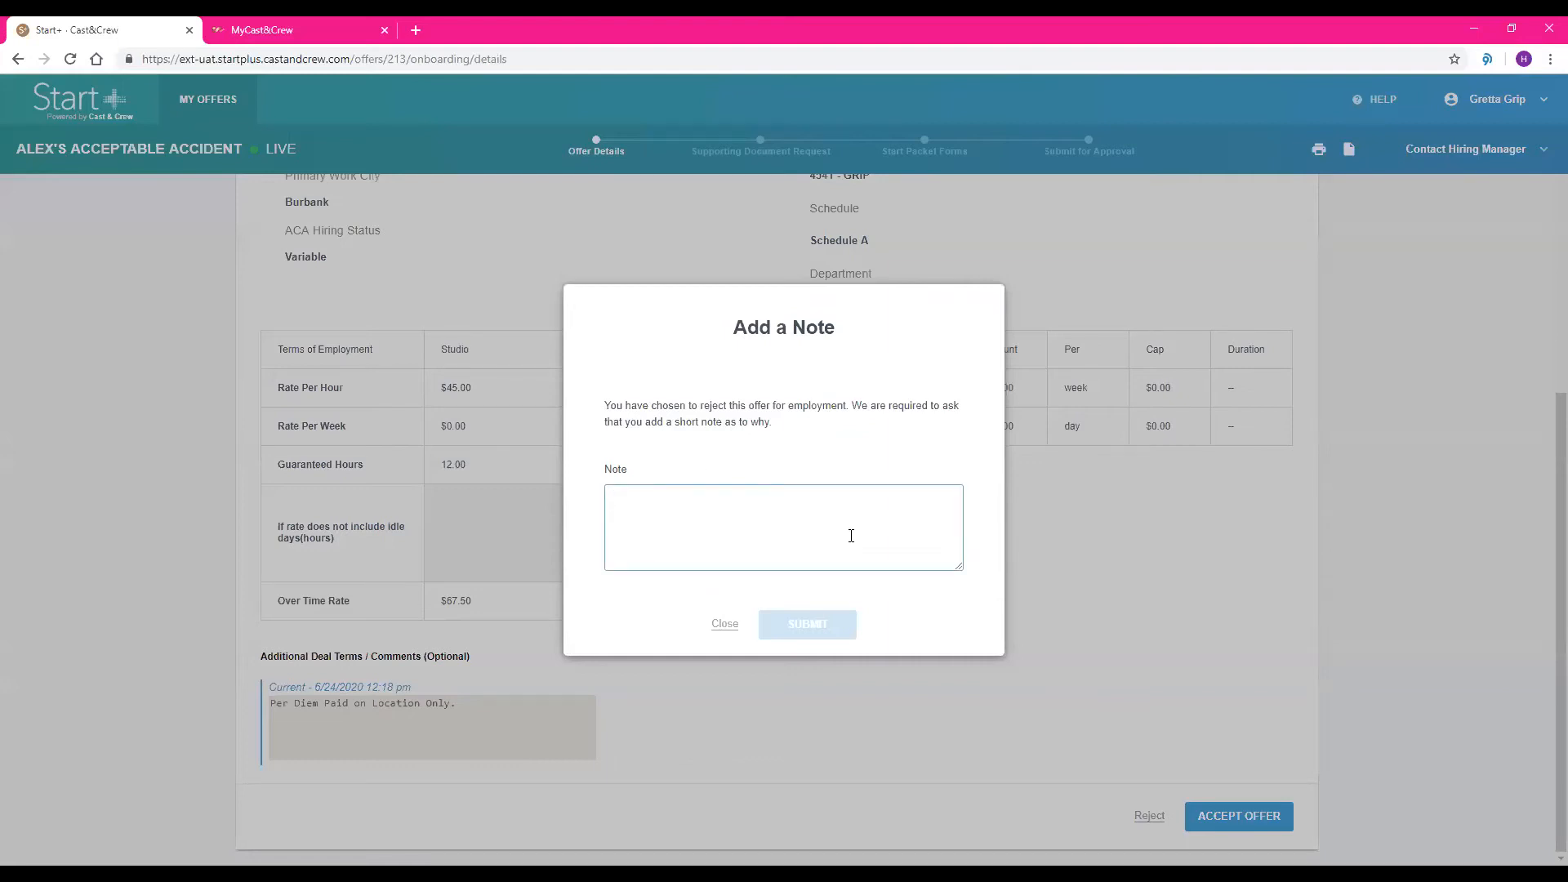
text(Incorrect box rental)
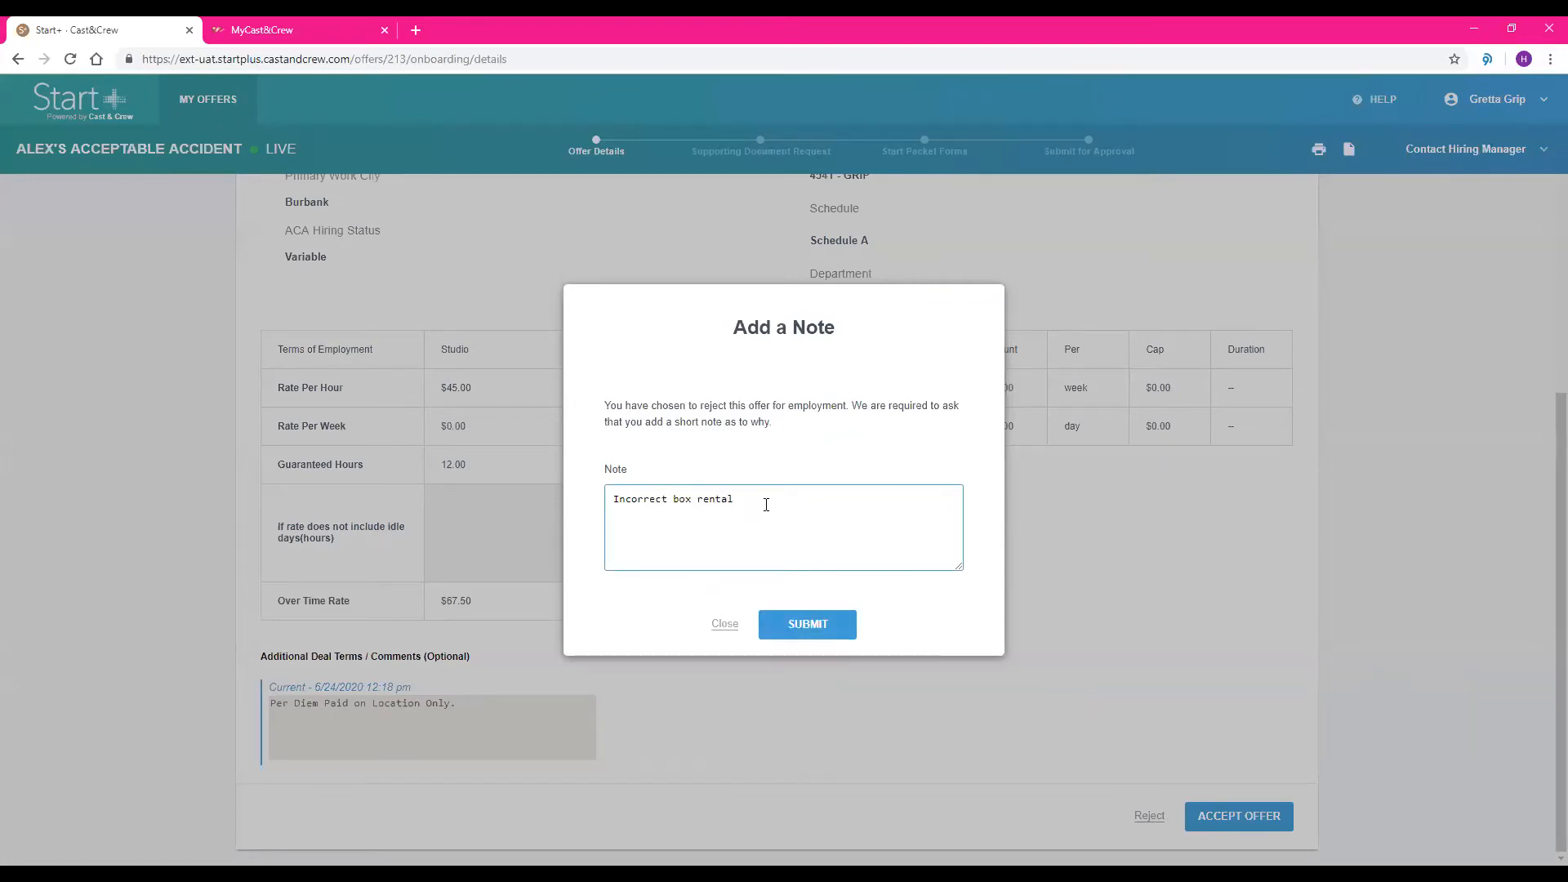
drag(766, 501, 596, 500)
key(BackSpace)
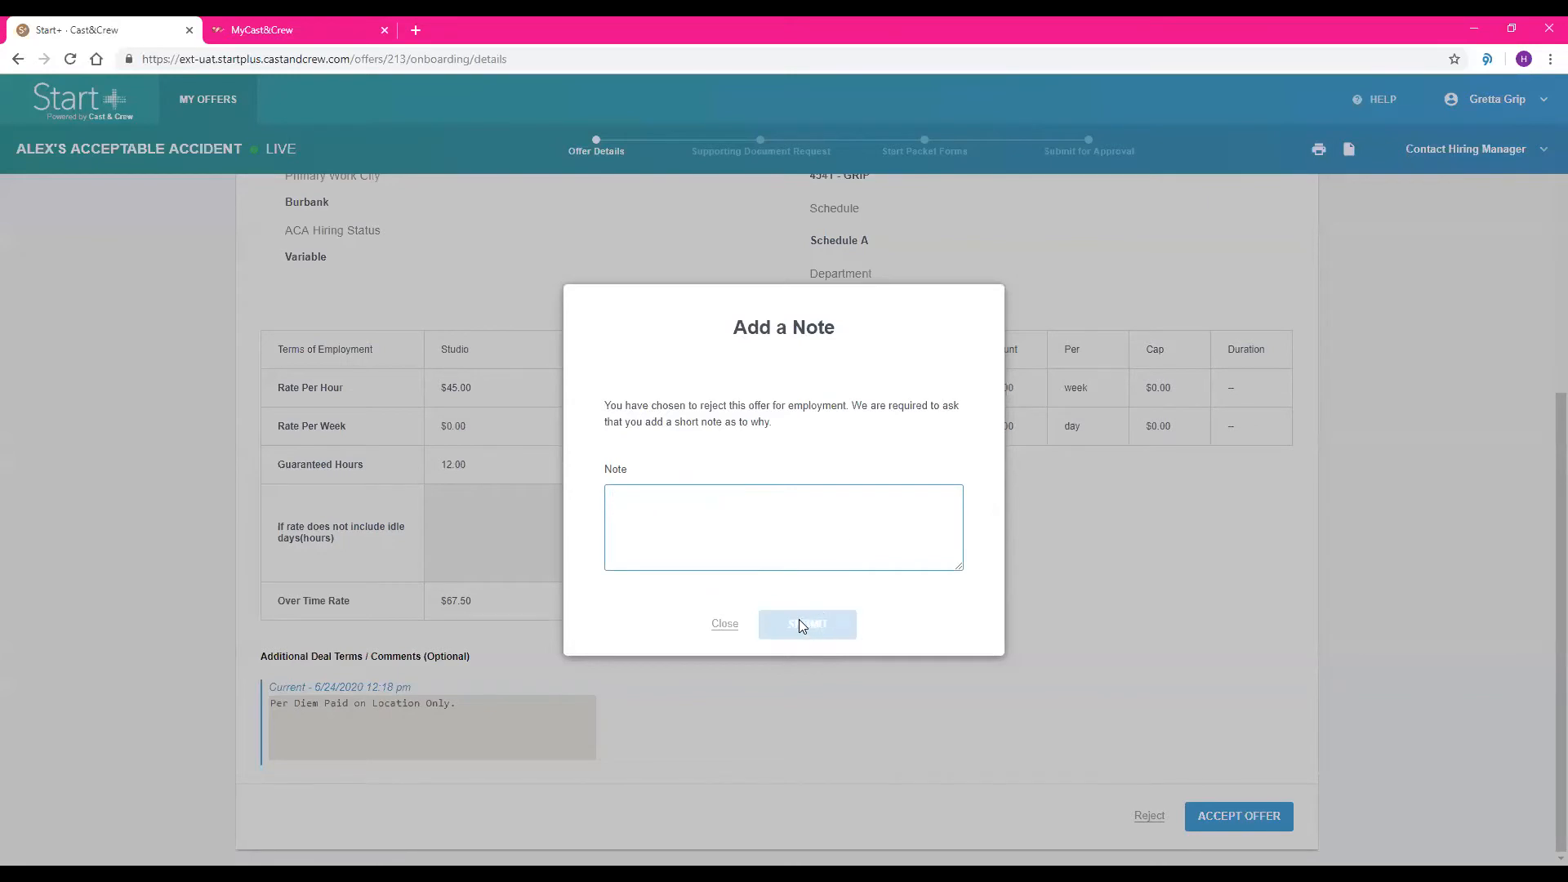
click(723, 625)
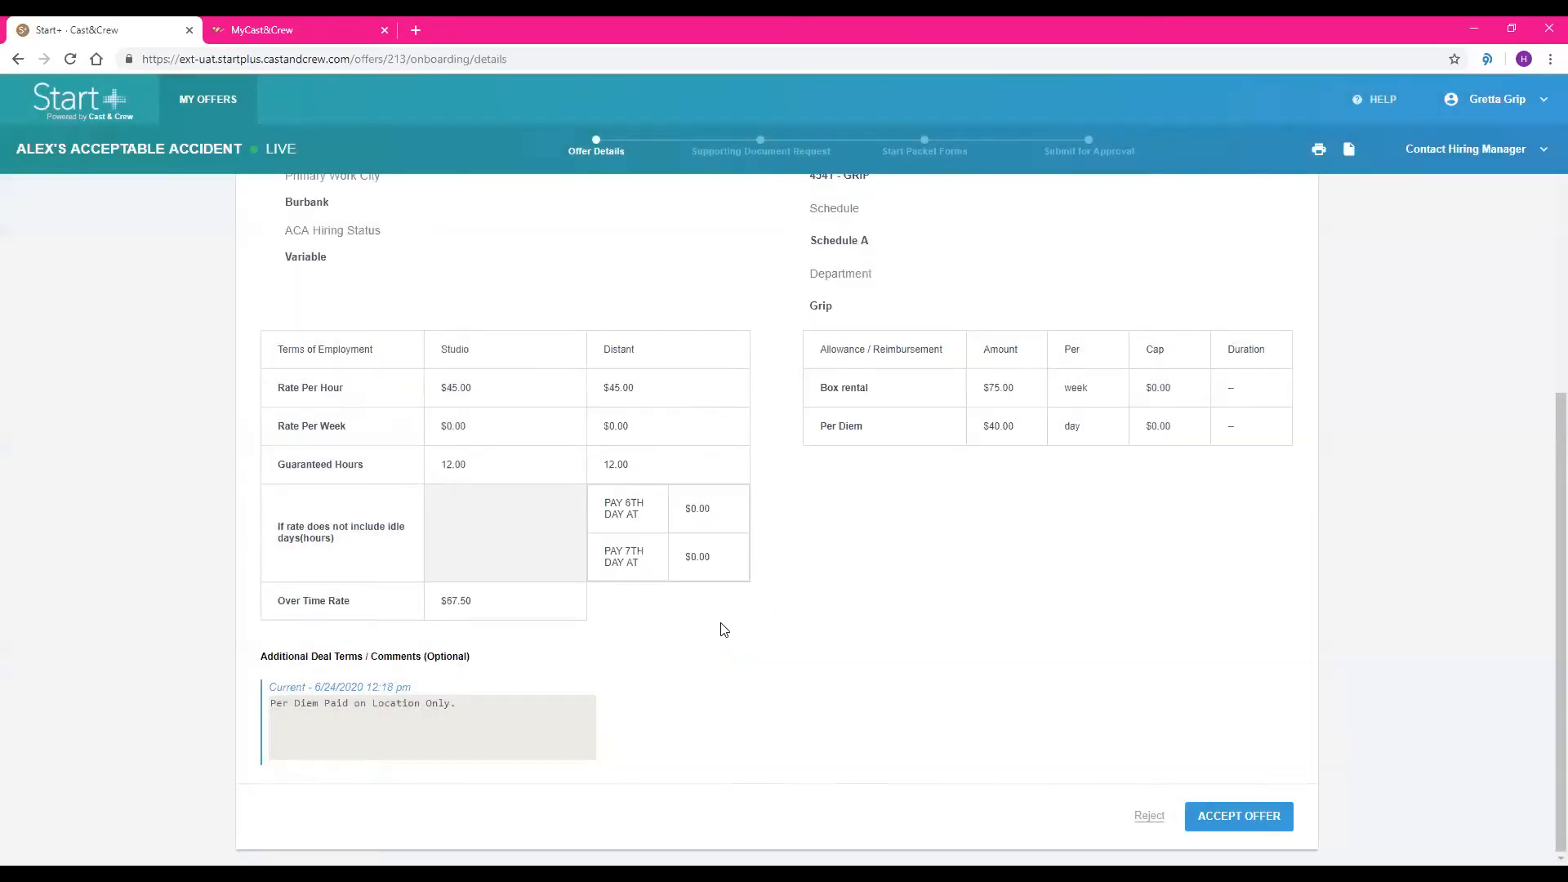
Accept the offer and preview the Box Rental - CCTS document associated with the inventory list request
click(1241, 817)
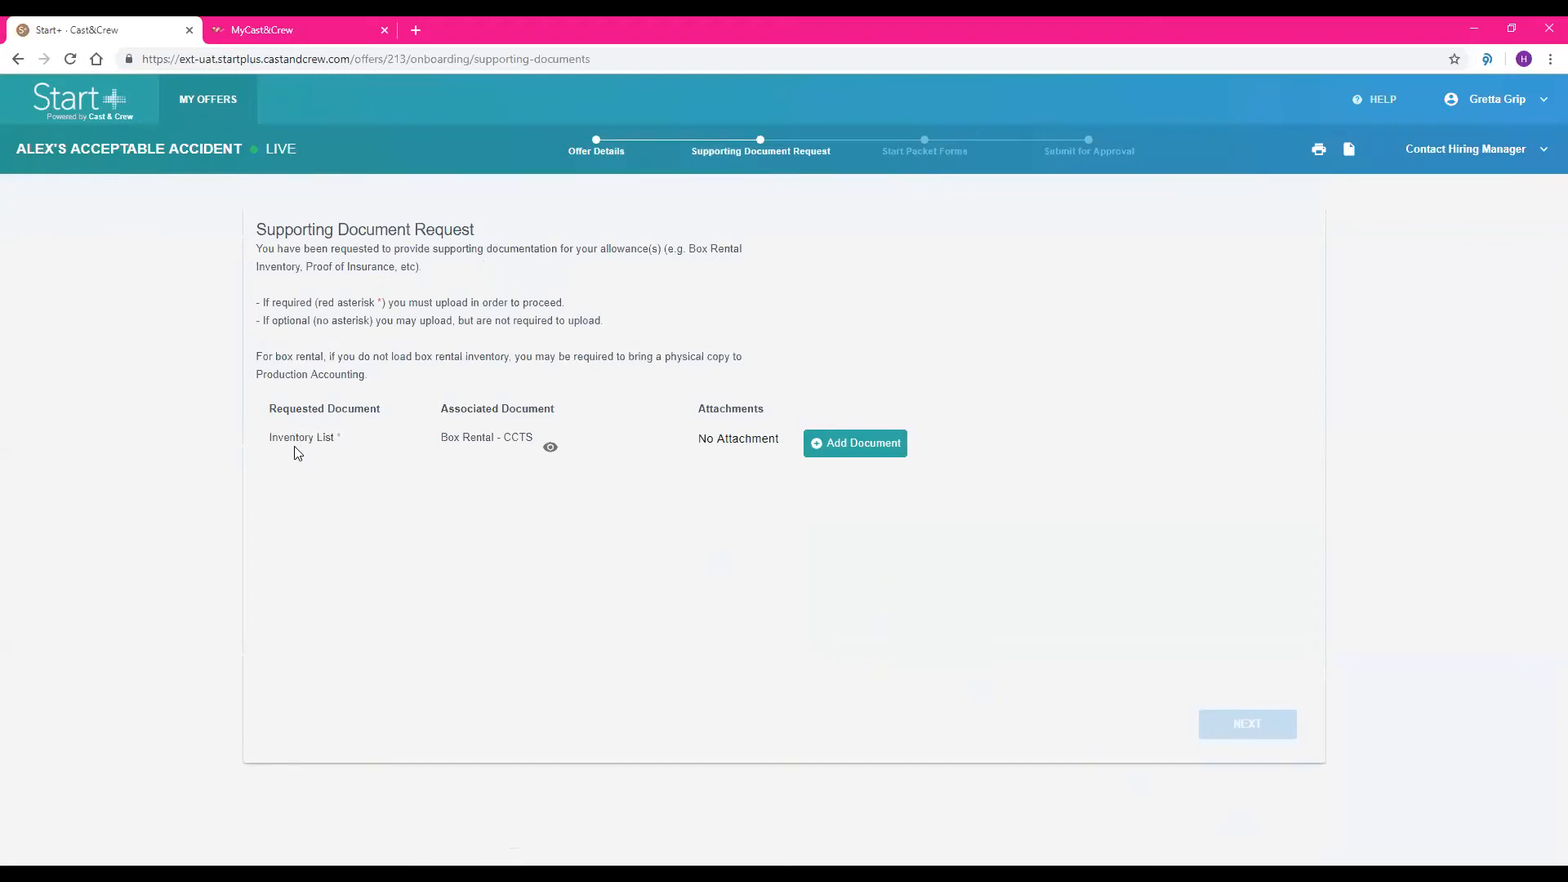
click(551, 450)
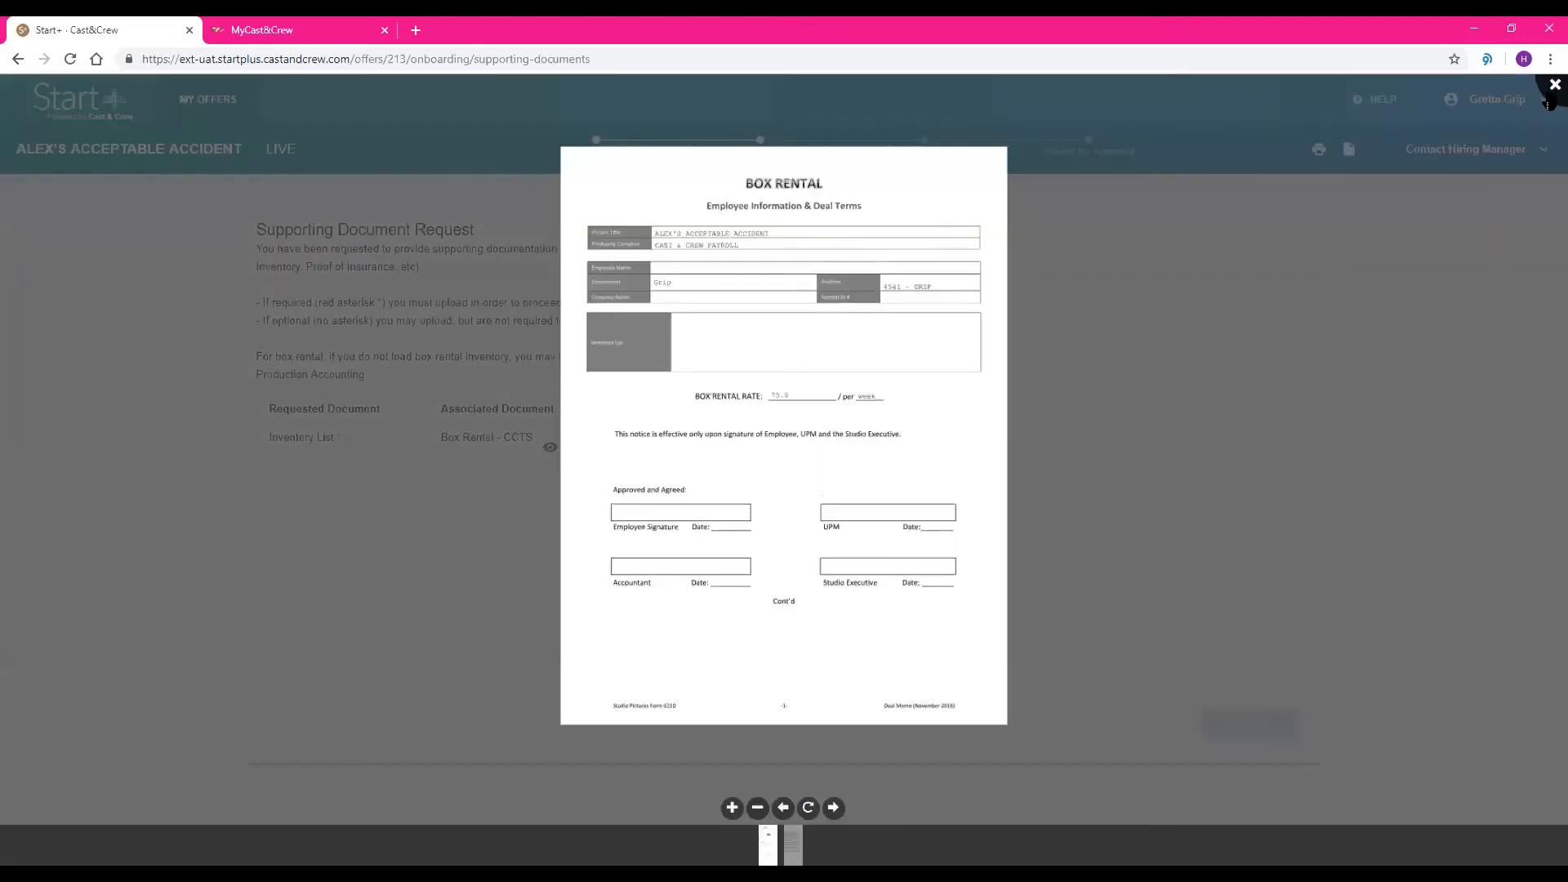
click(1553, 87)
Upload Inventory List TEST for demo.pdf as the requested inventory list, copy it to the Box Rental location in My Files, and continue
click(851, 448)
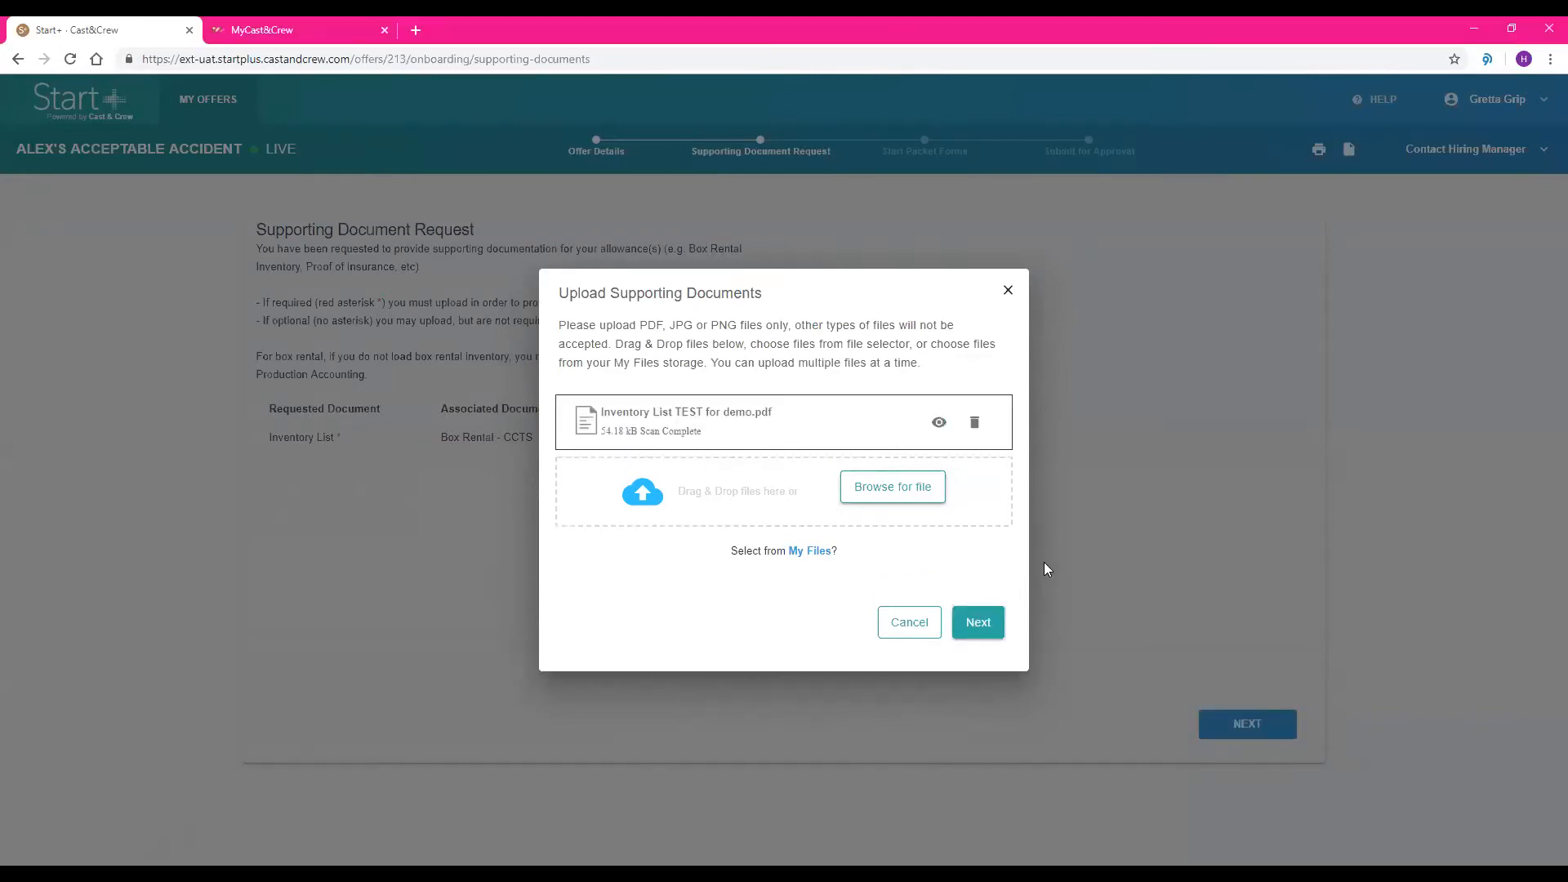
click(983, 624)
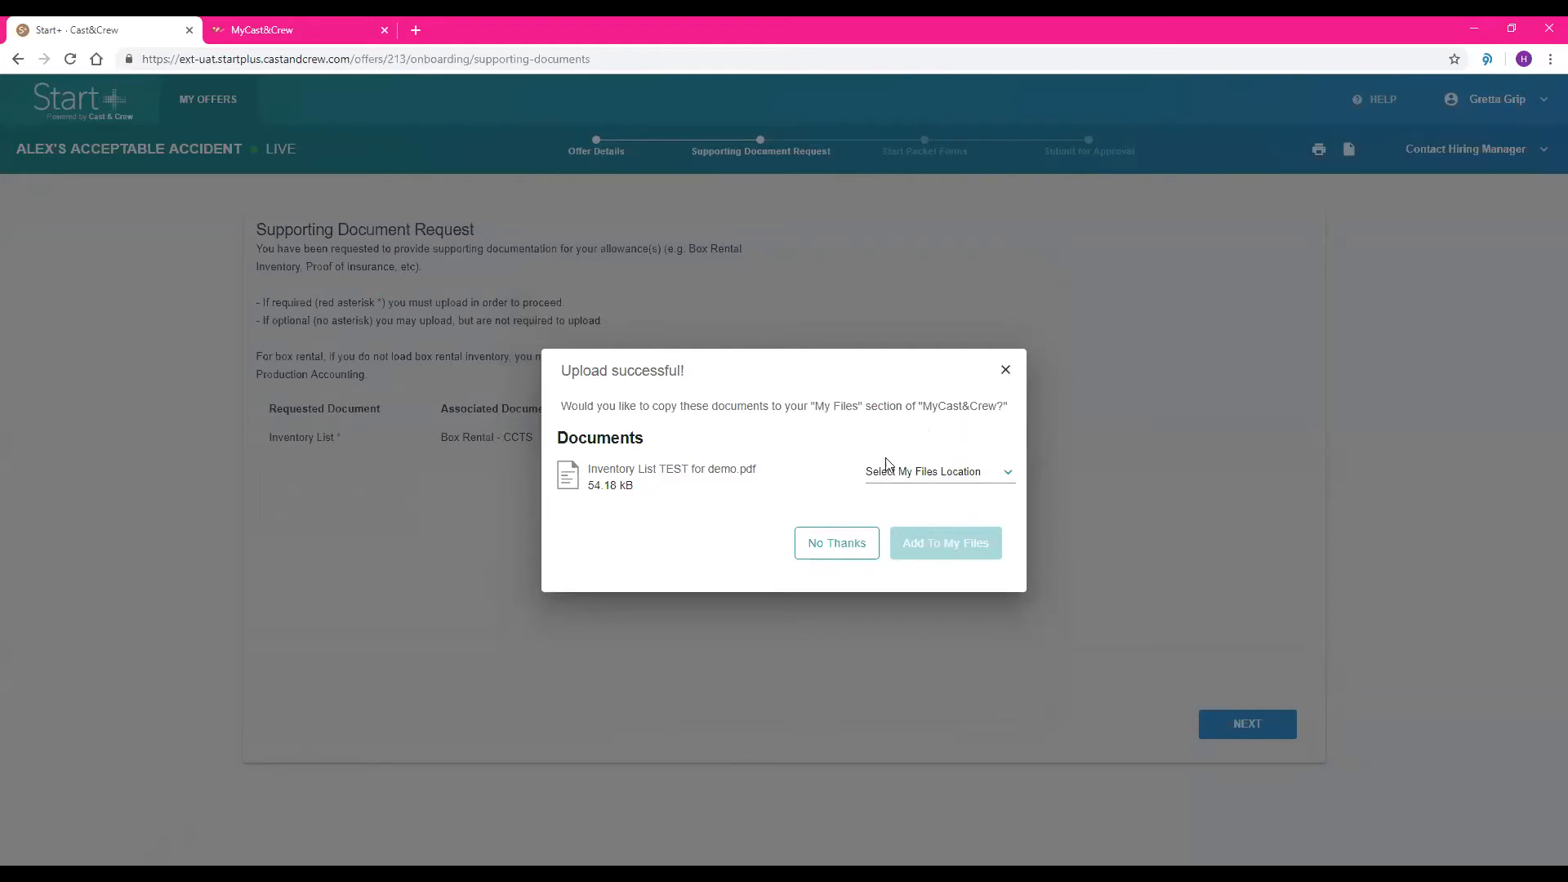
click(945, 482)
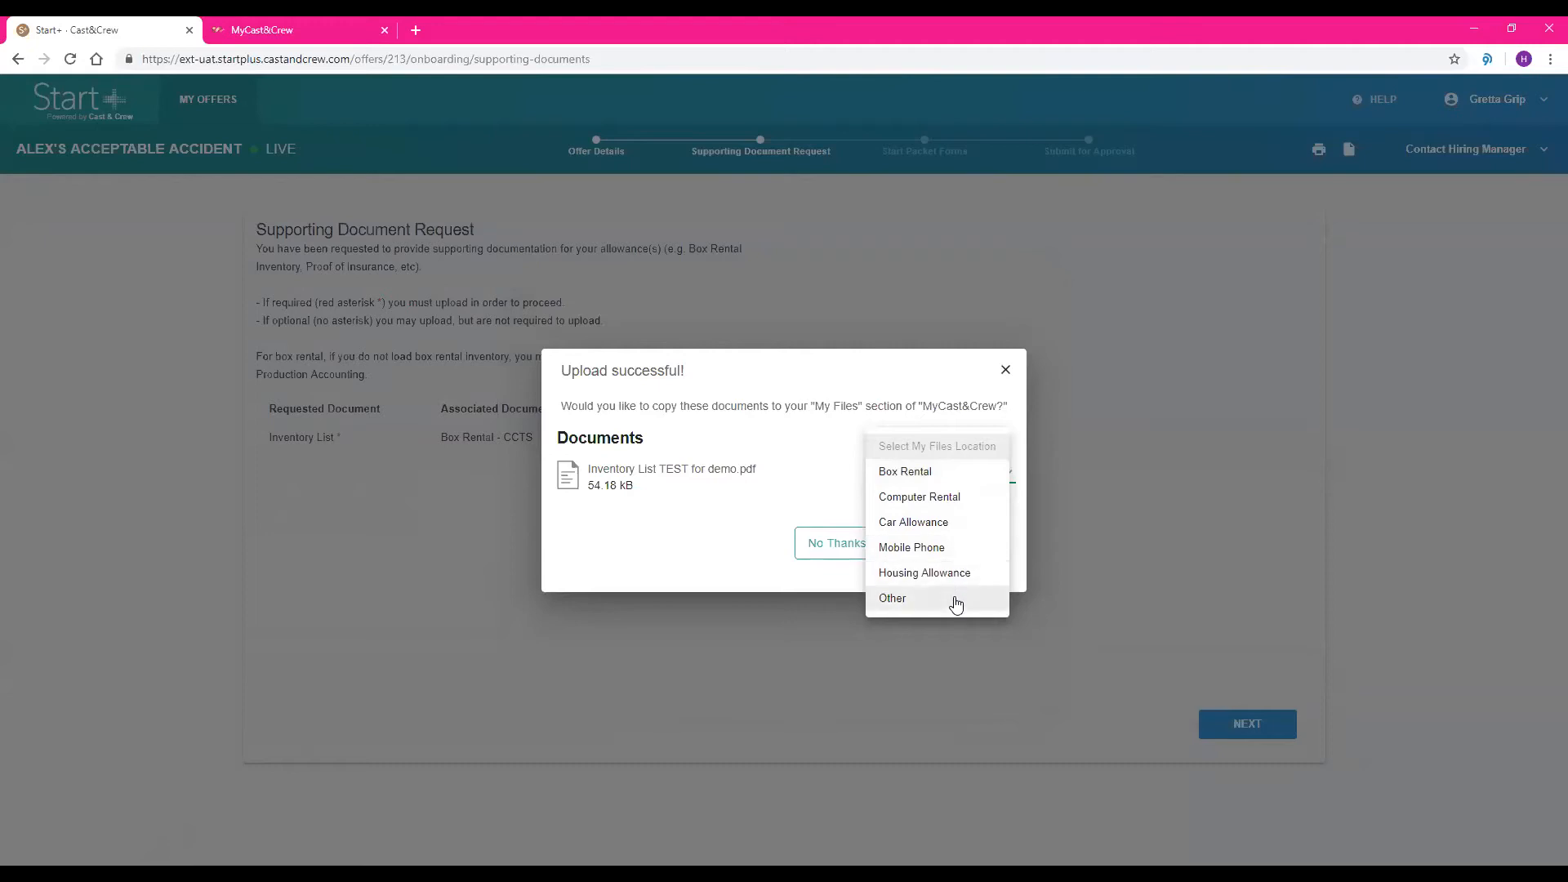
click(926, 480)
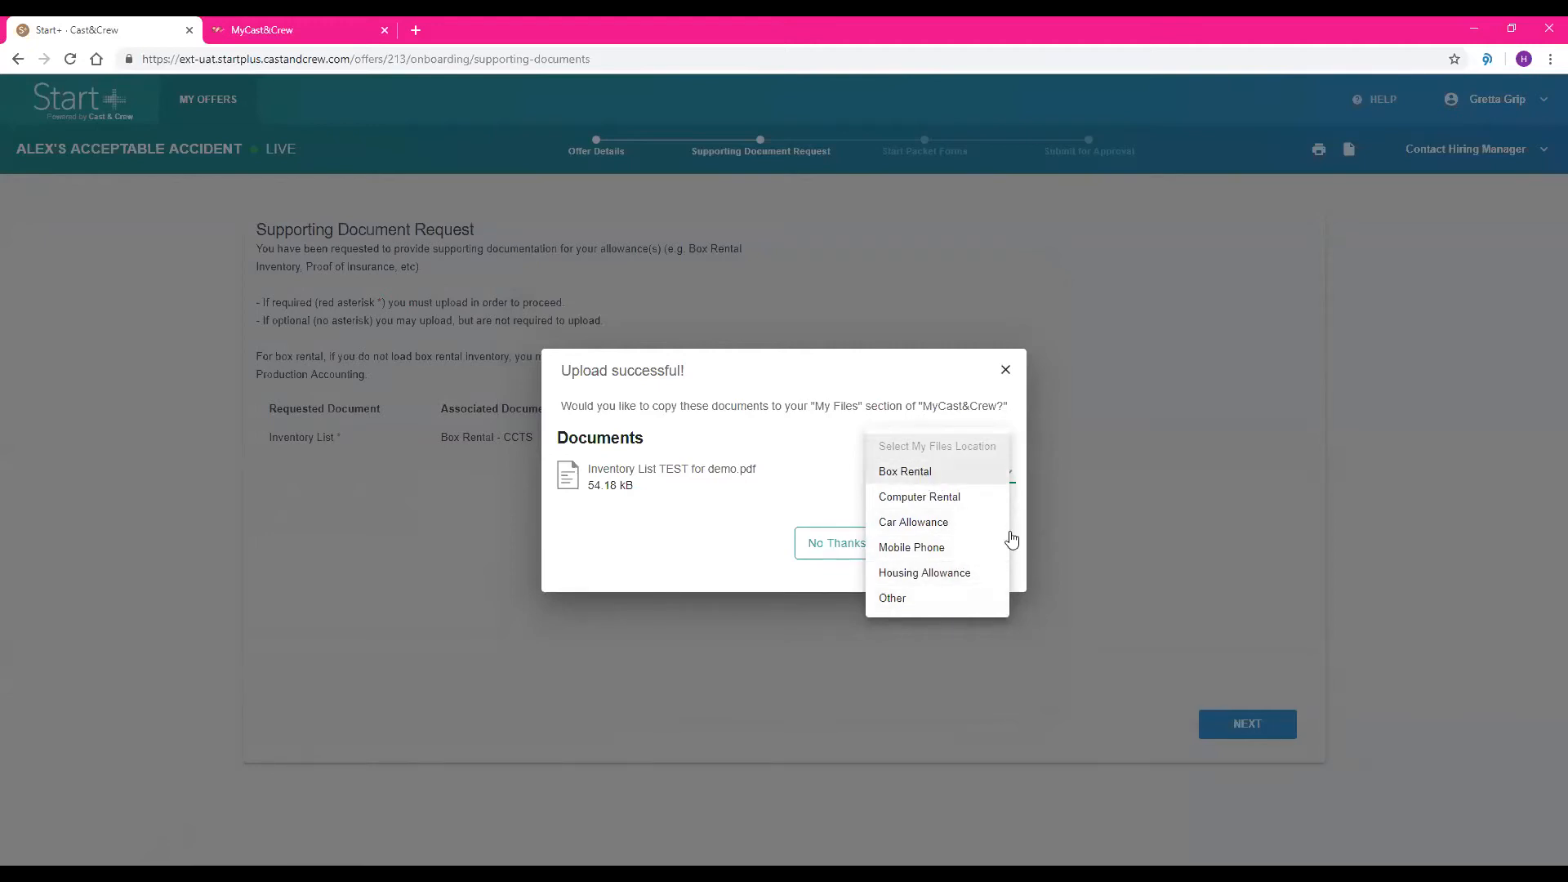
click(933, 551)
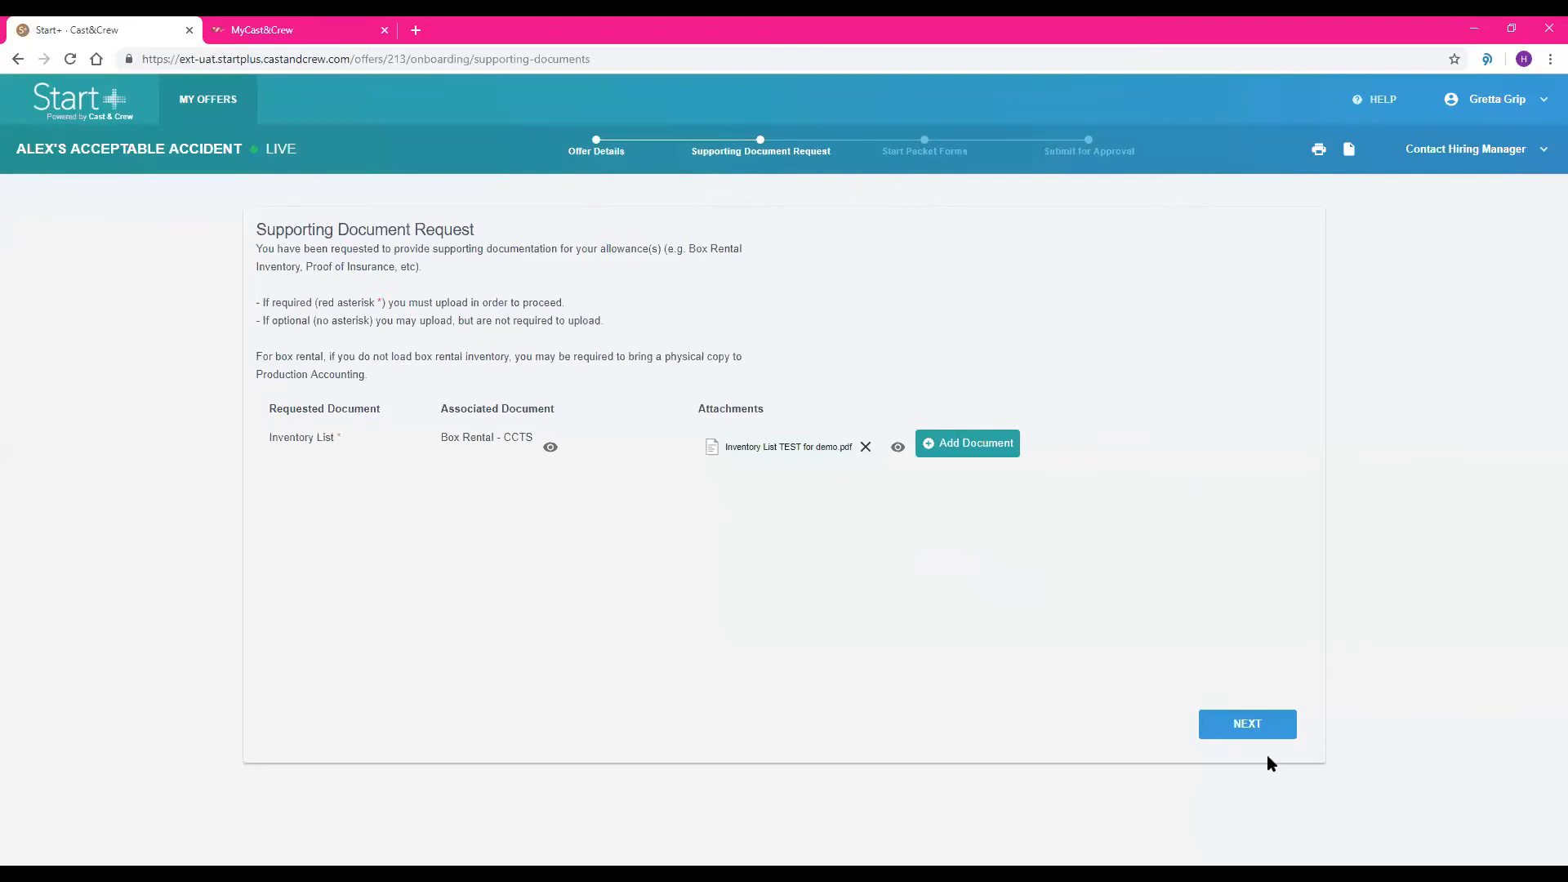
click(1248, 726)
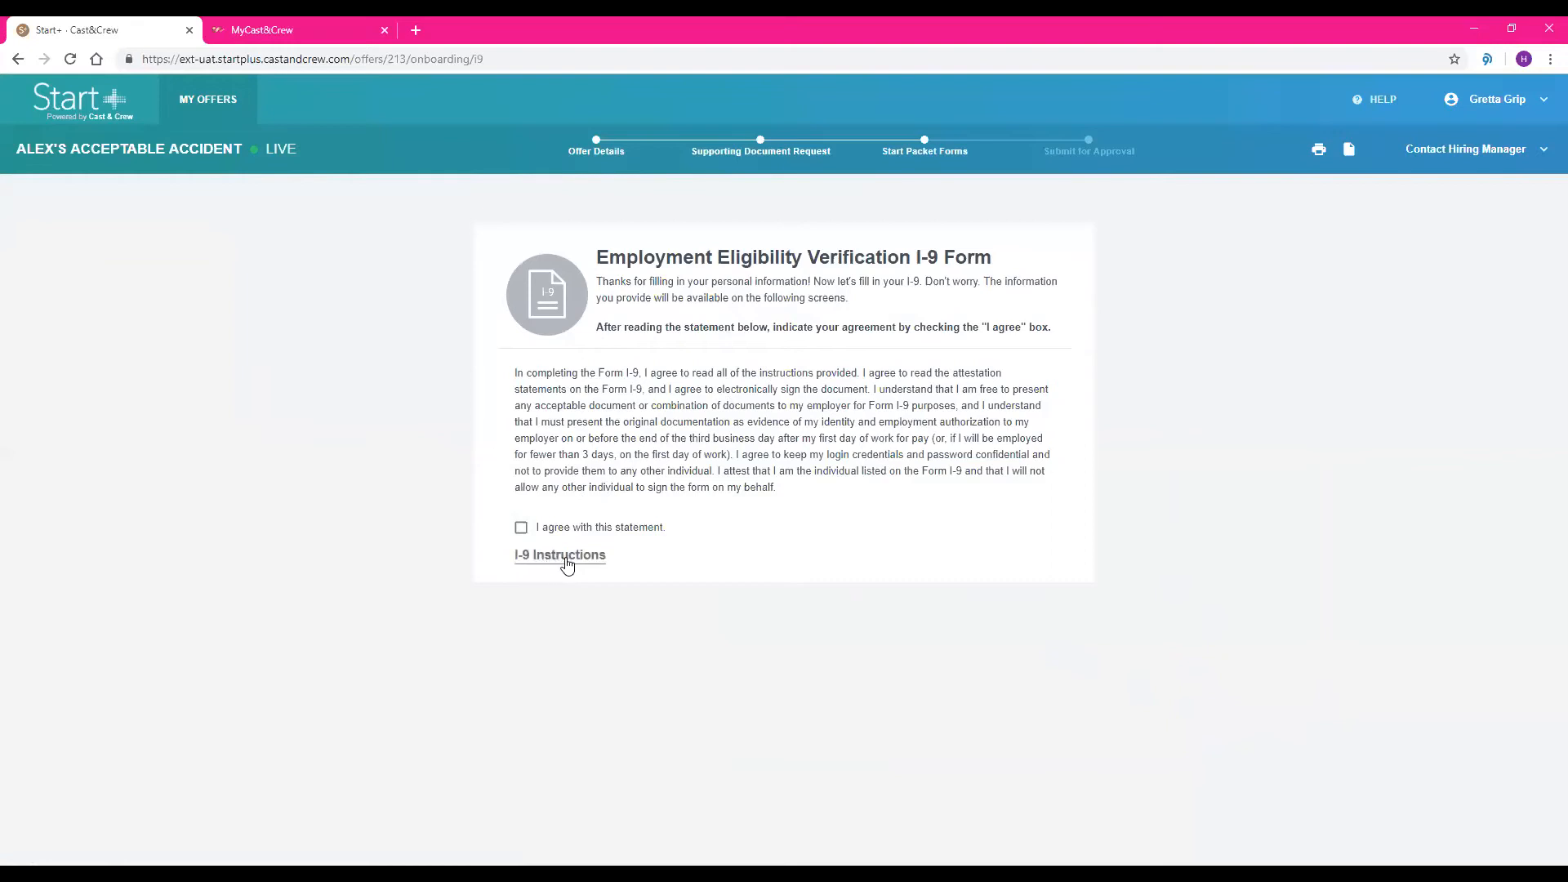
Agree to the I-9 statement and save the employee's full legal name and initials as the signature for the session
click(522, 529)
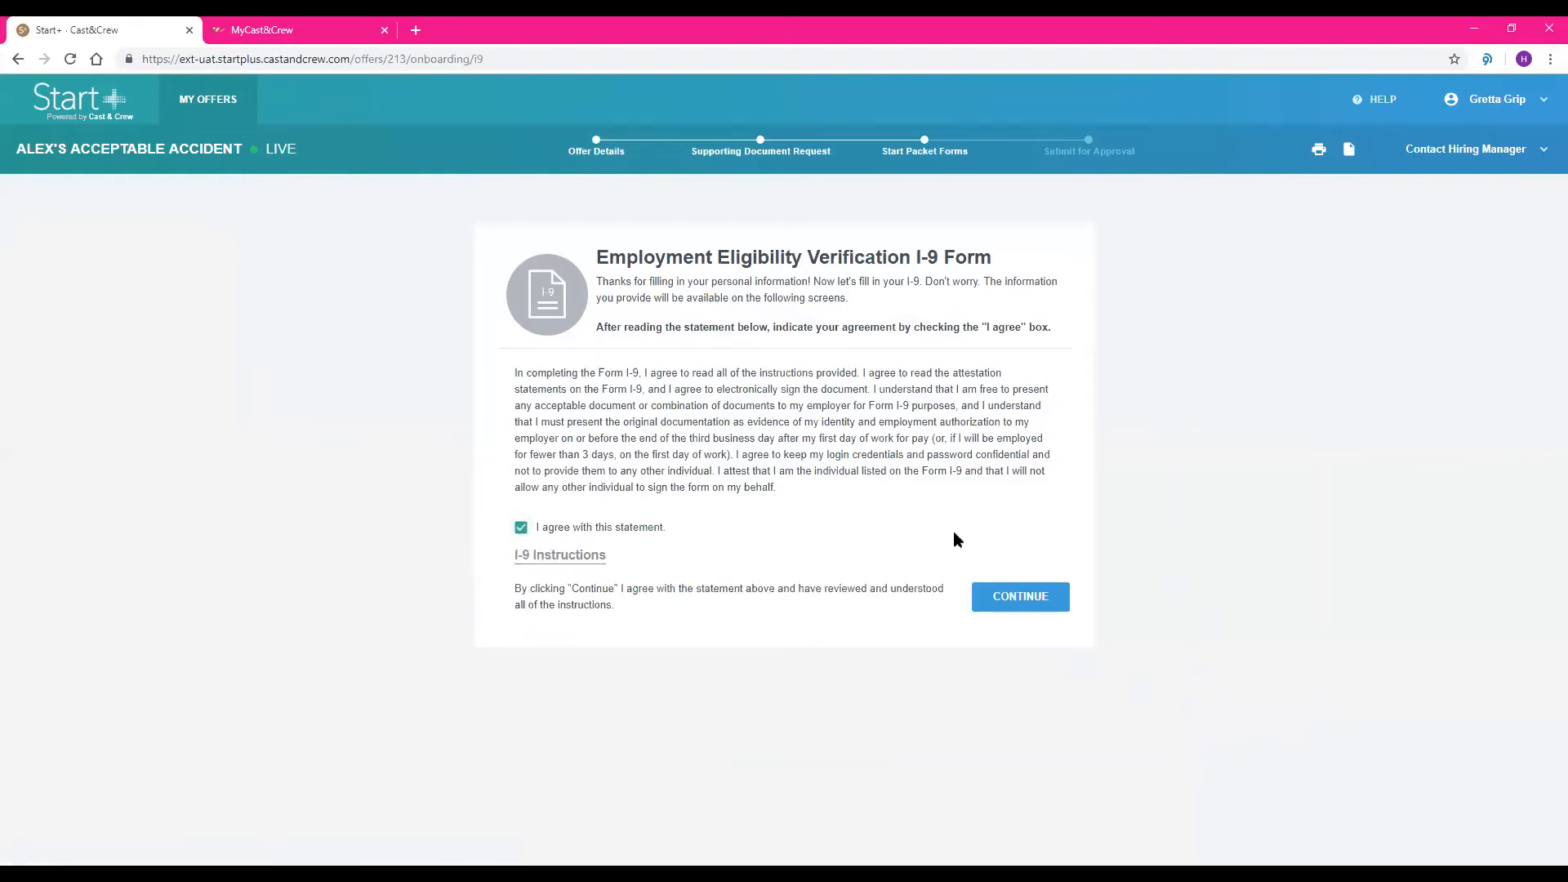
click(1020, 597)
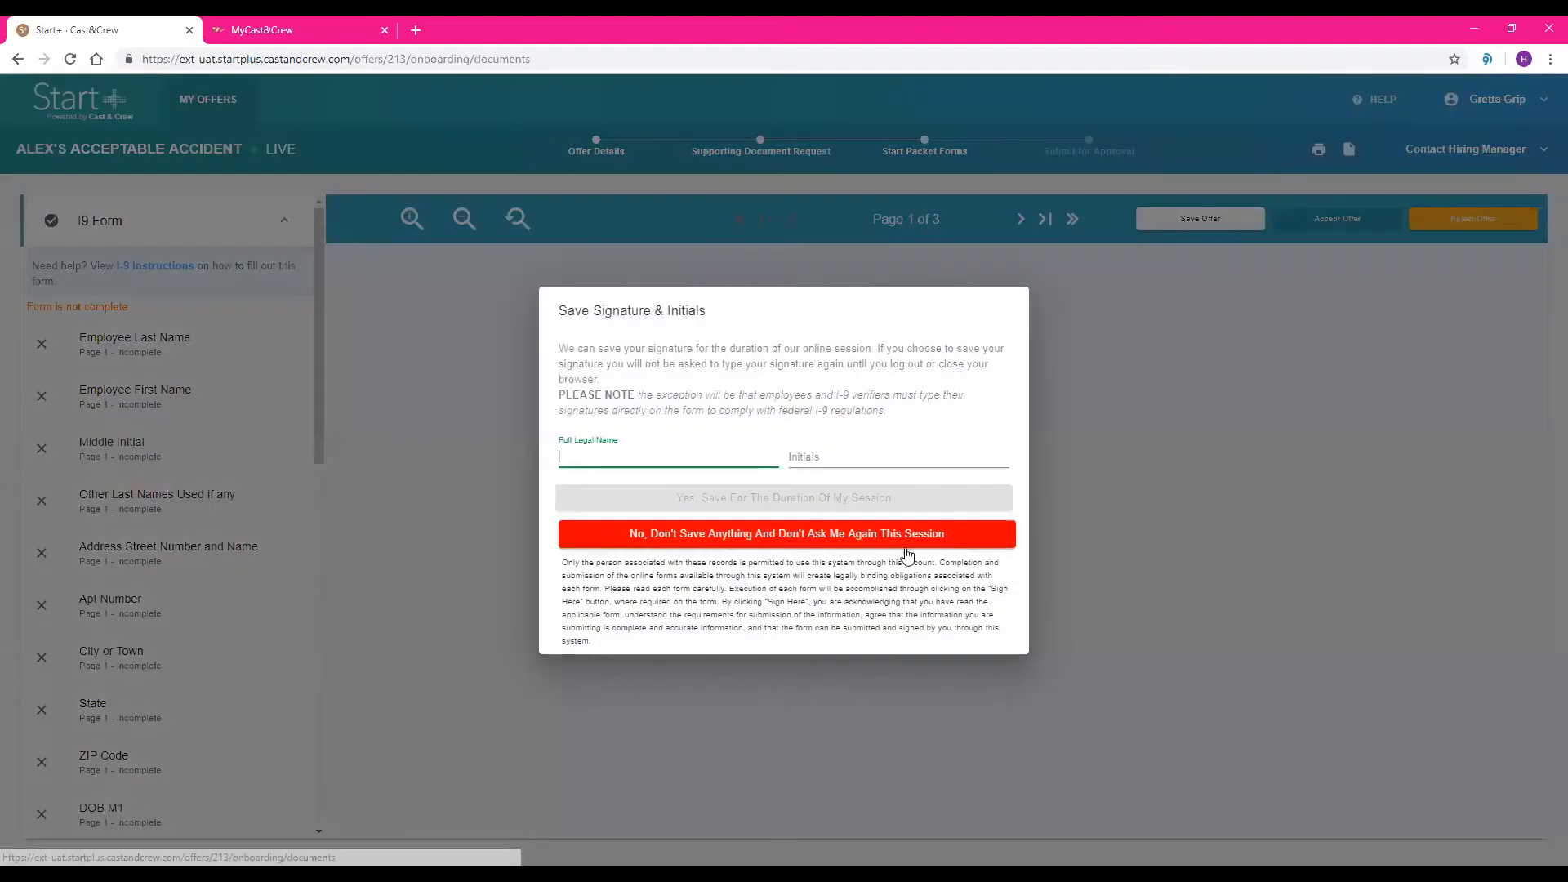
text(Gretta Grip)
key(Tab)
text(GG)
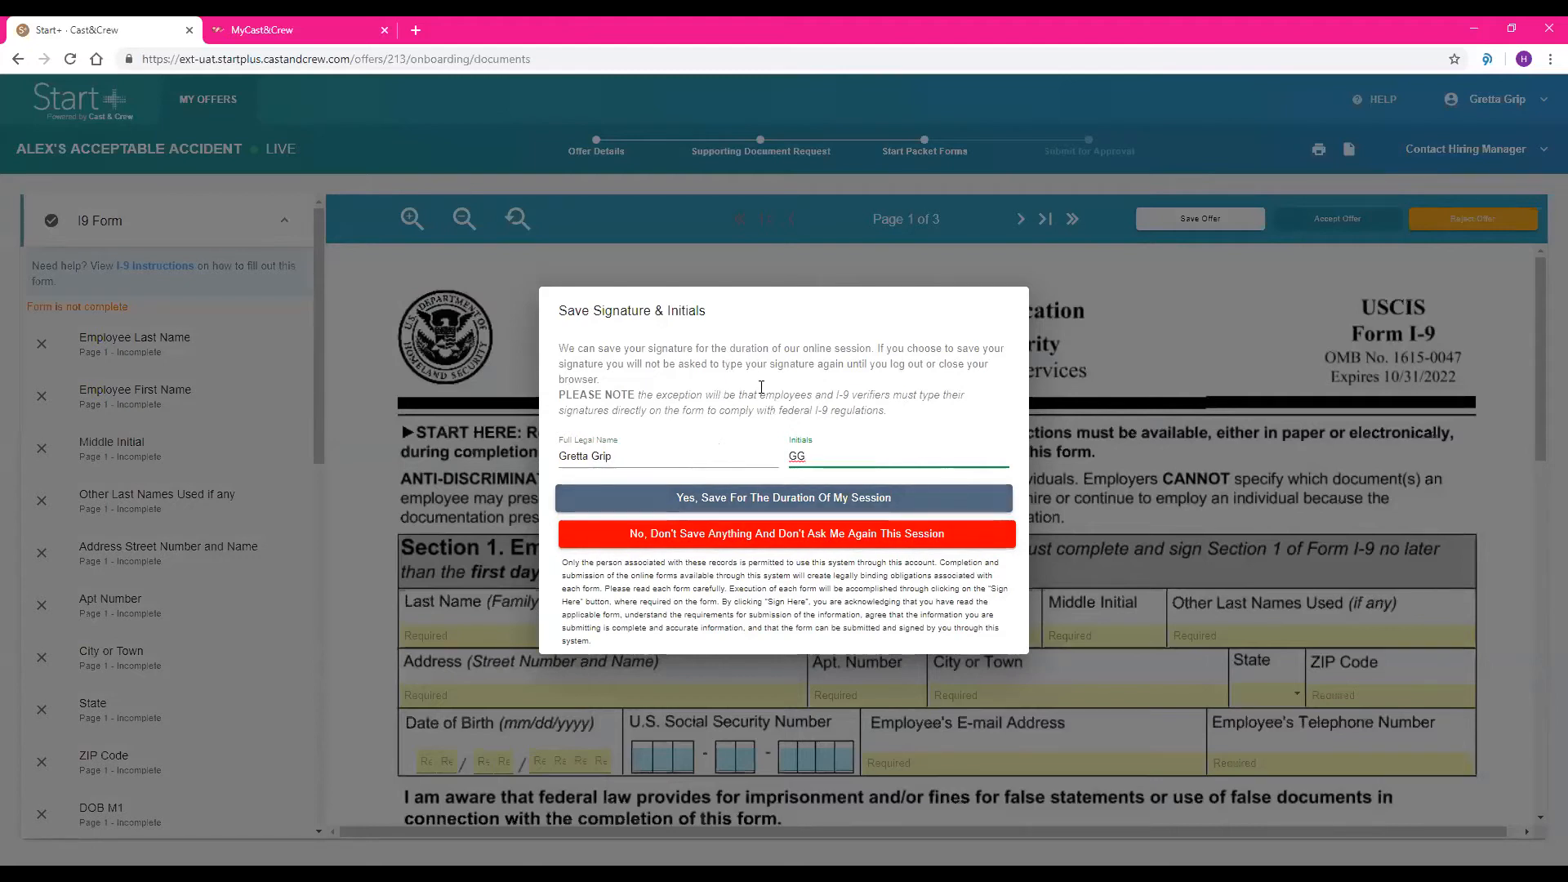
click(750, 499)
Fill in the employee's last and first name on the I-9, with N/A for middle initial and other last names
scroll(789, 378, down, 1)
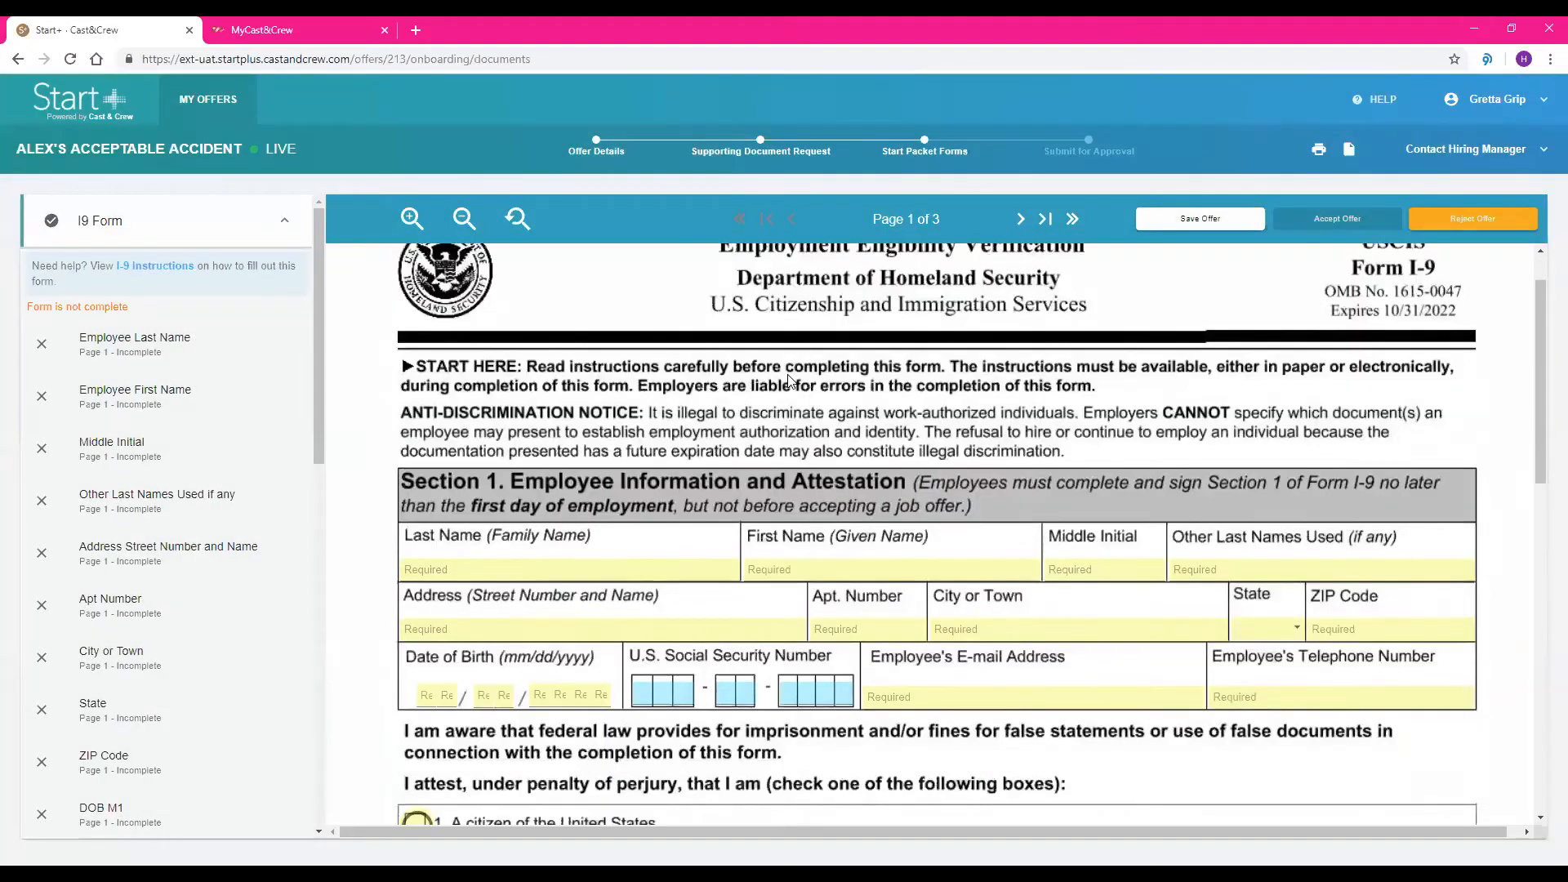
scroll(788, 378, down, 1)
key(Tab)
text(Grip)
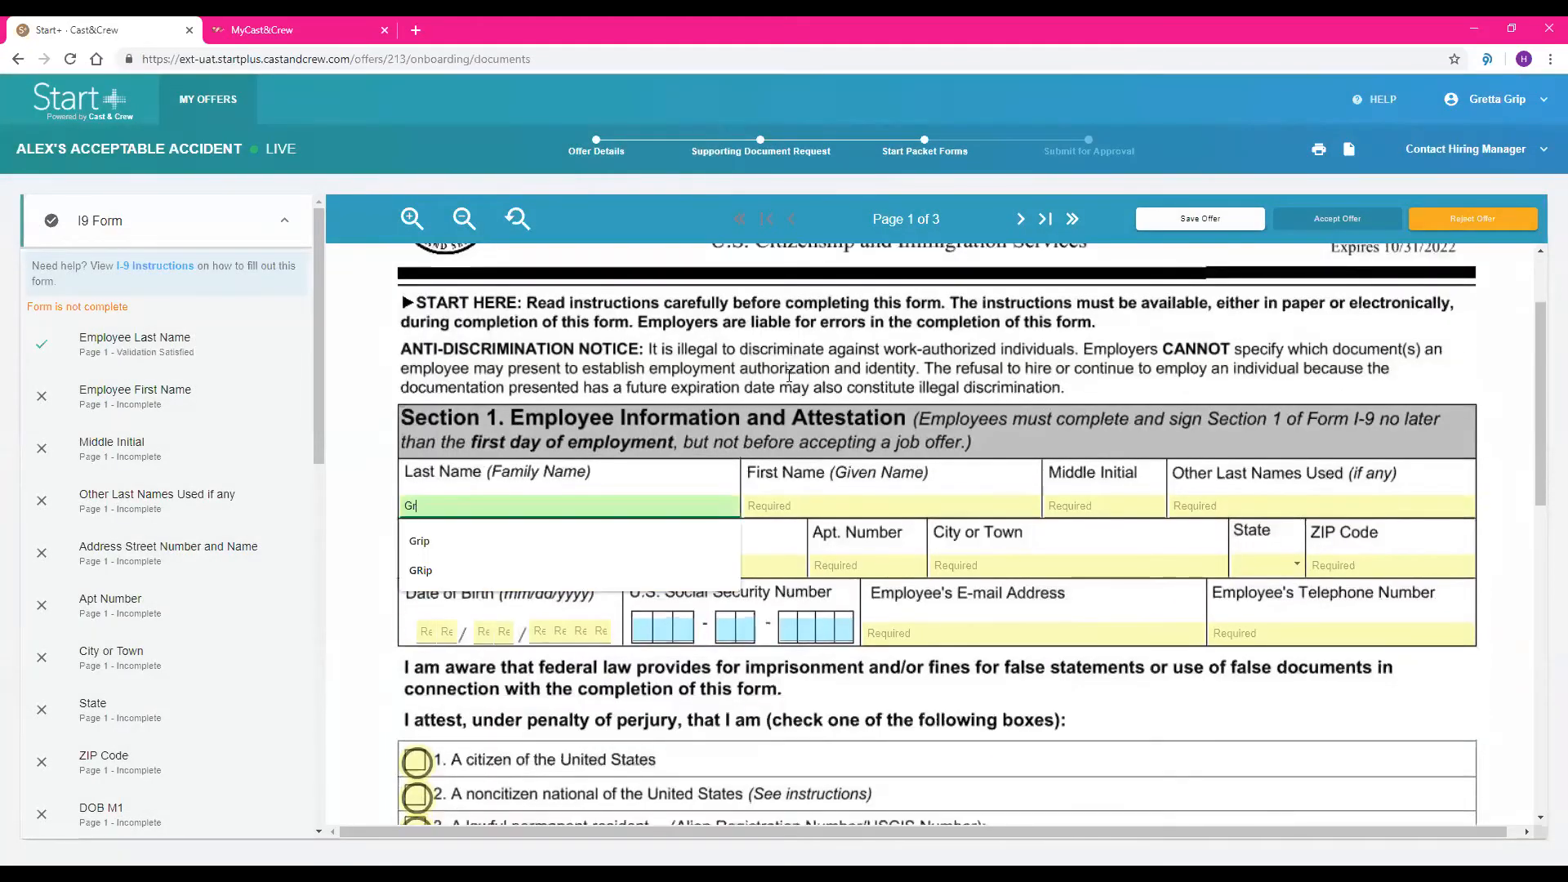
key(Tab)
text(Gretta)
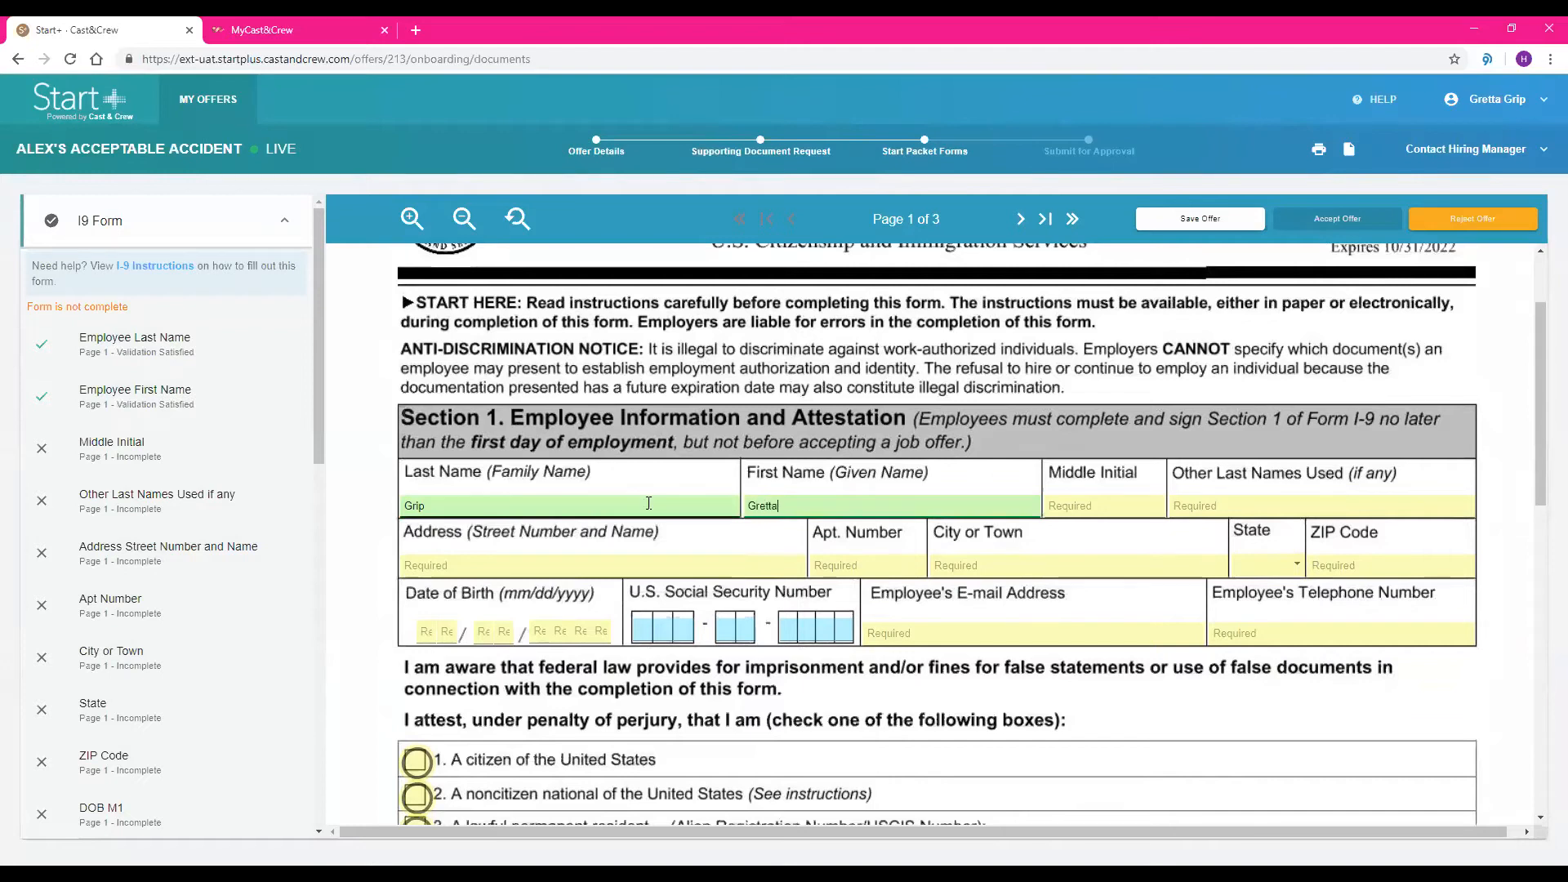
key(Tab)
text(N/A)
key(Tab)
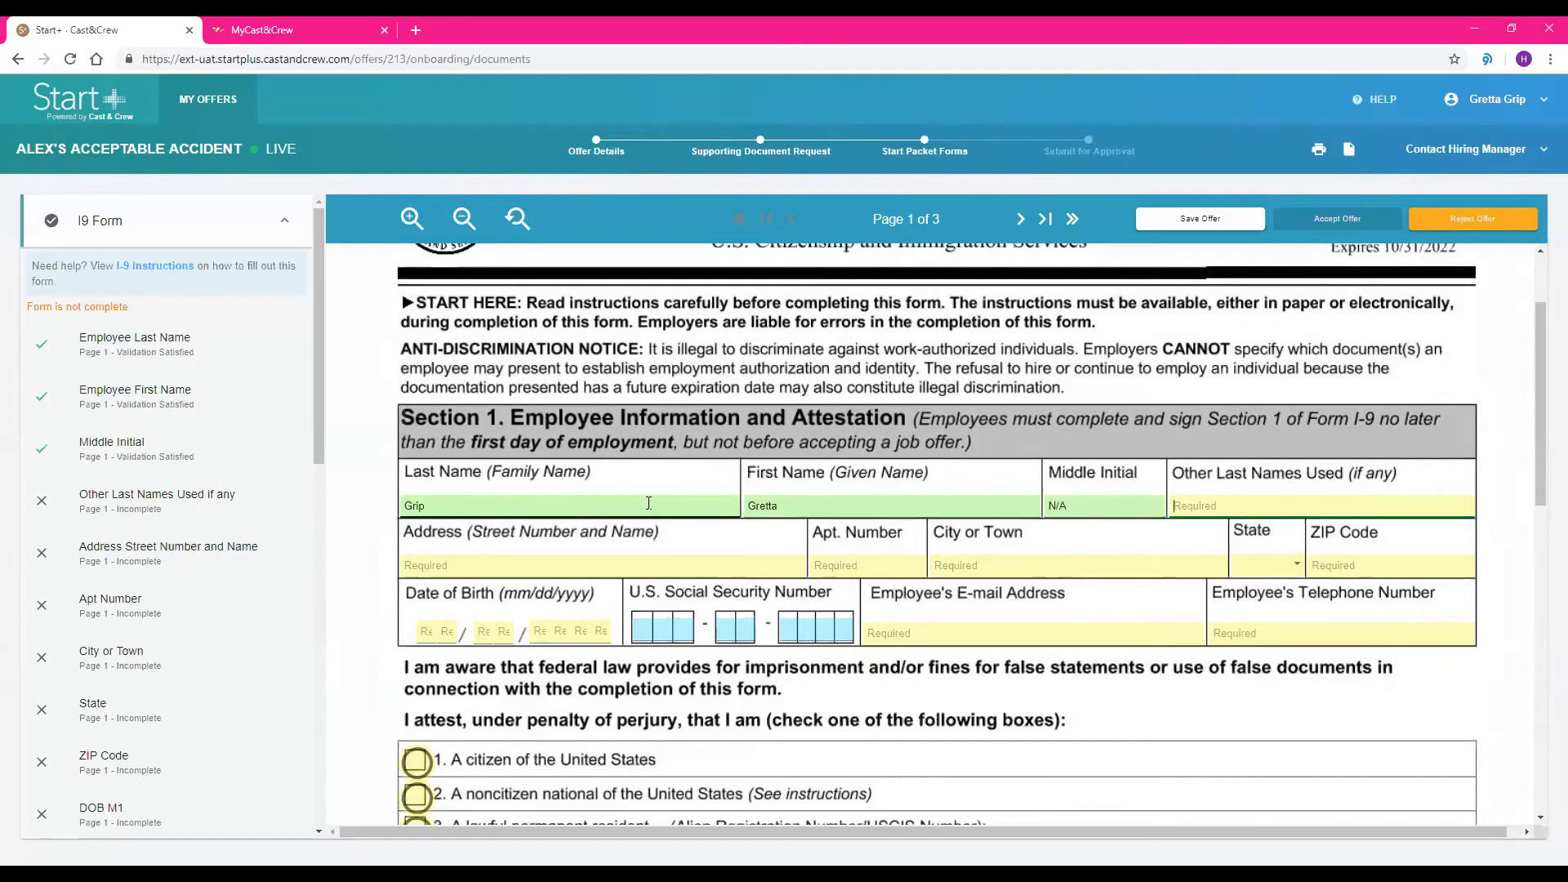
text(N/A)
Fill in the employee's street address, city, state, and ZIP code on the I-9, with N/A for the apartment number
key(Tab)
text(2300)
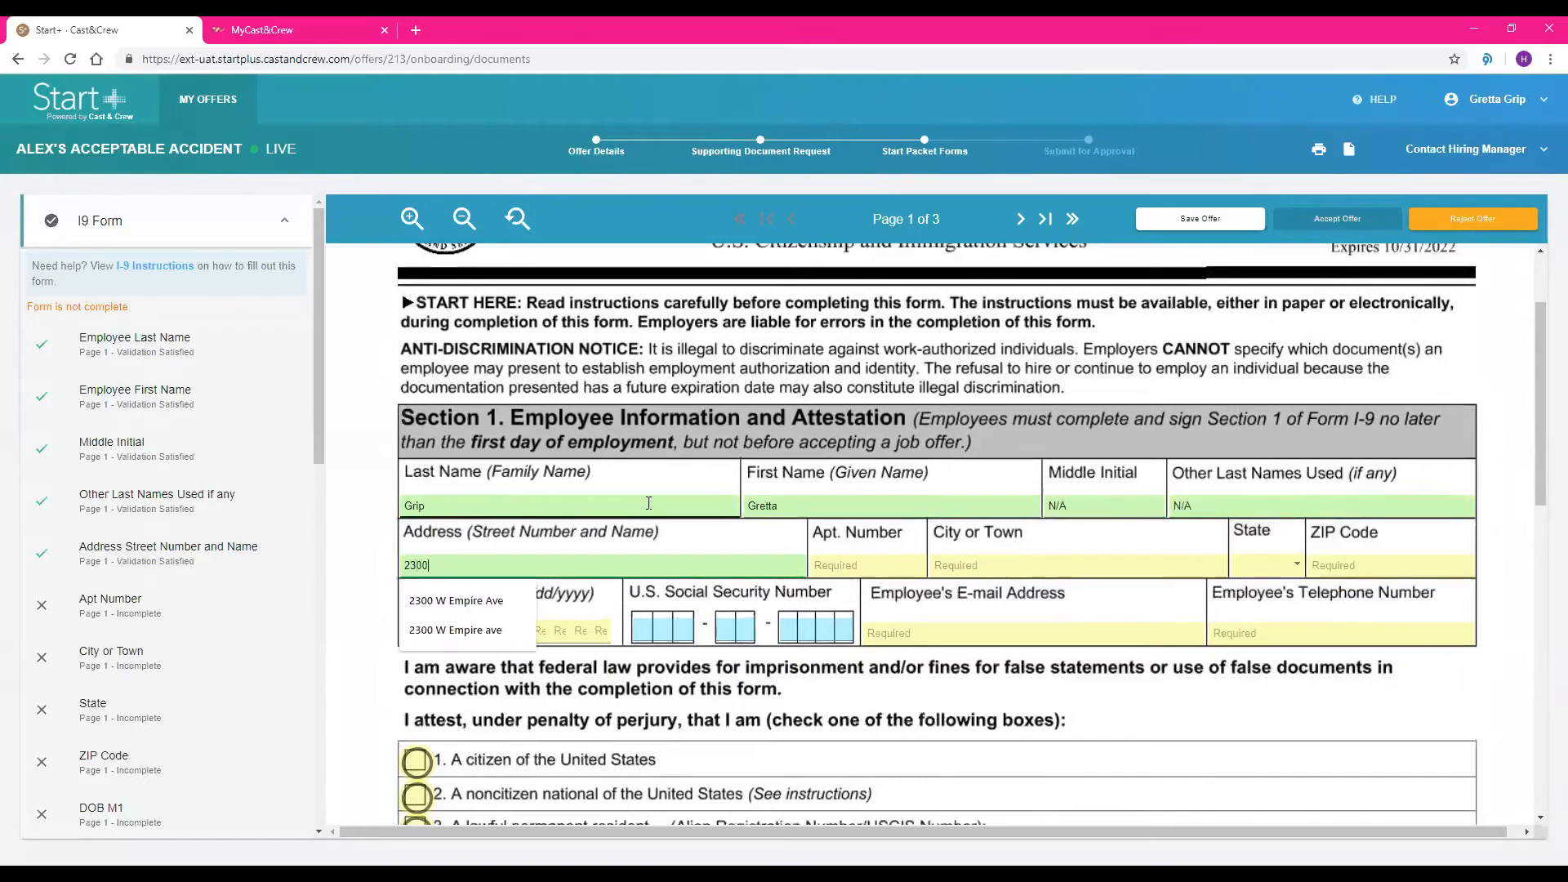
text( W Empire Ave)
key(Tab)
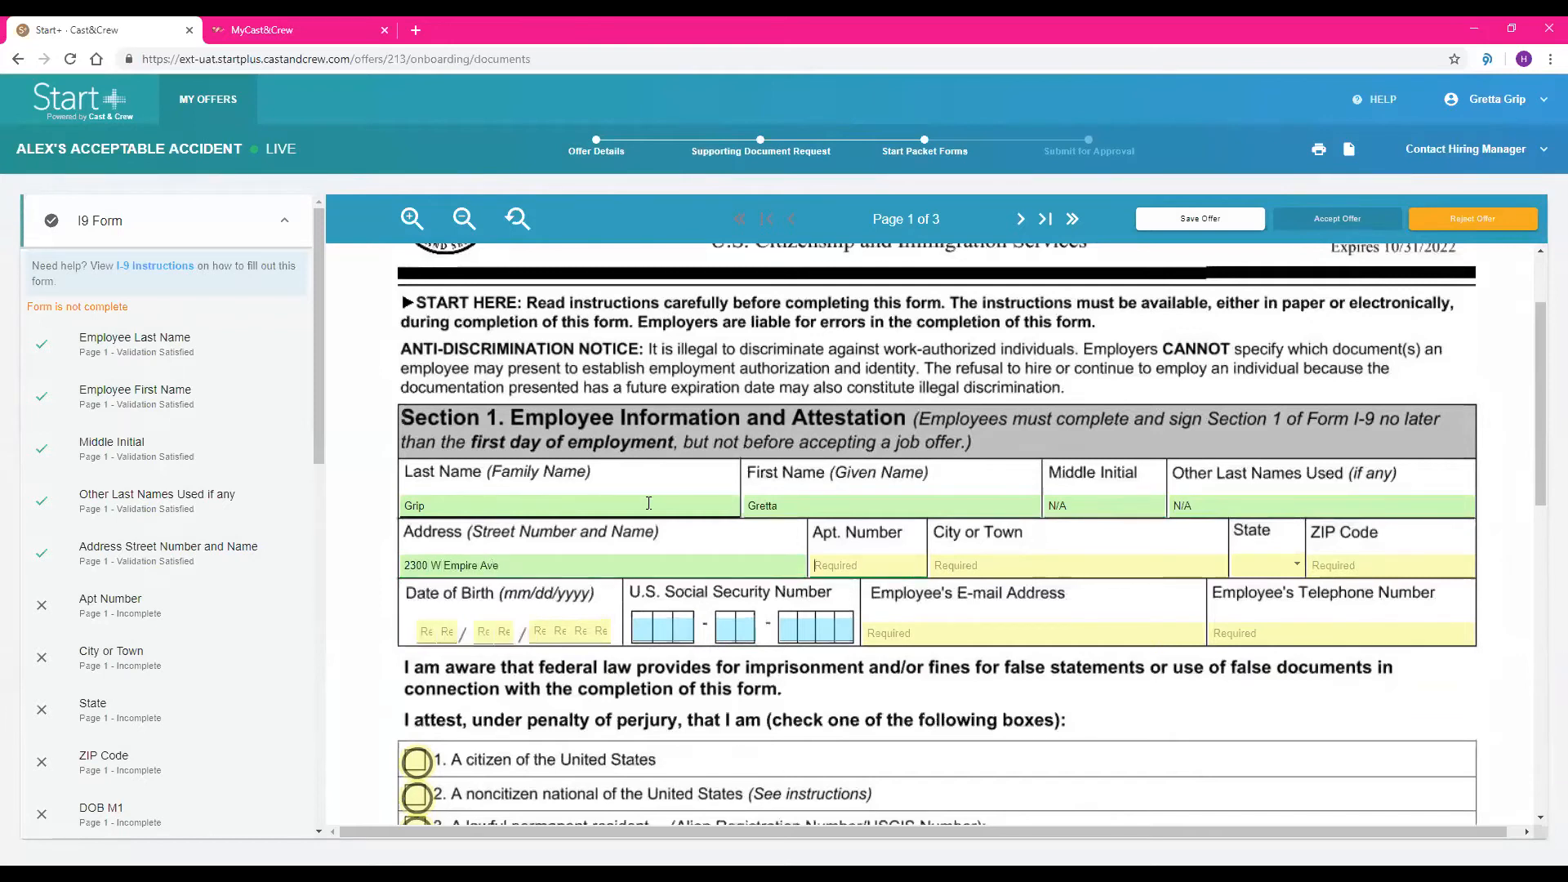
text(N/A)
key(Tab)
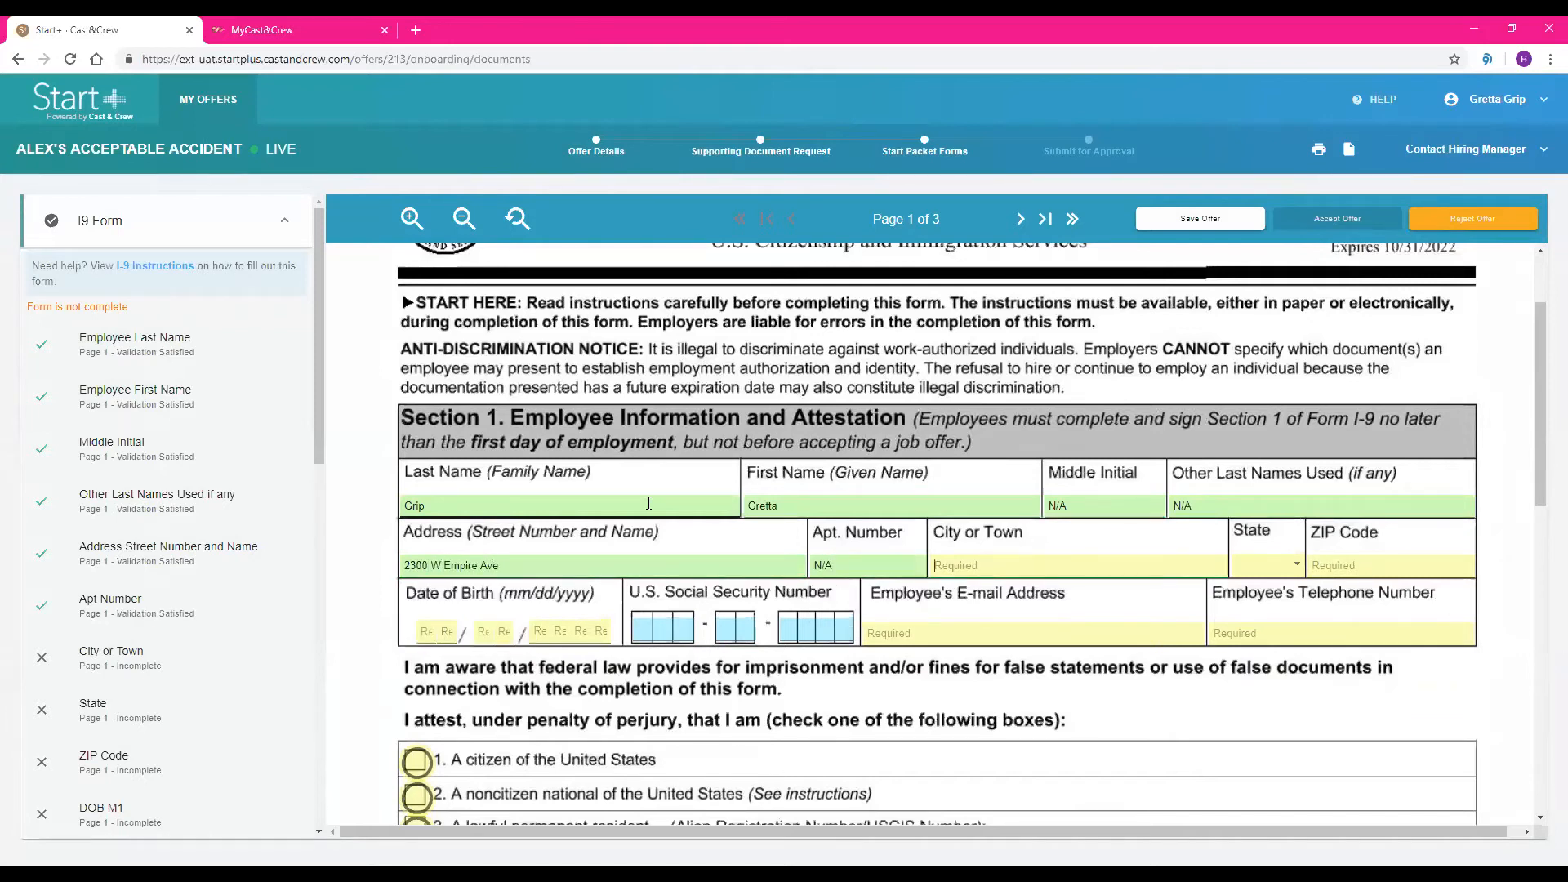
text(Burbank)
key(Tab)
key(Down)
key(Down)
key(Down)
key(Down)
key(Down)
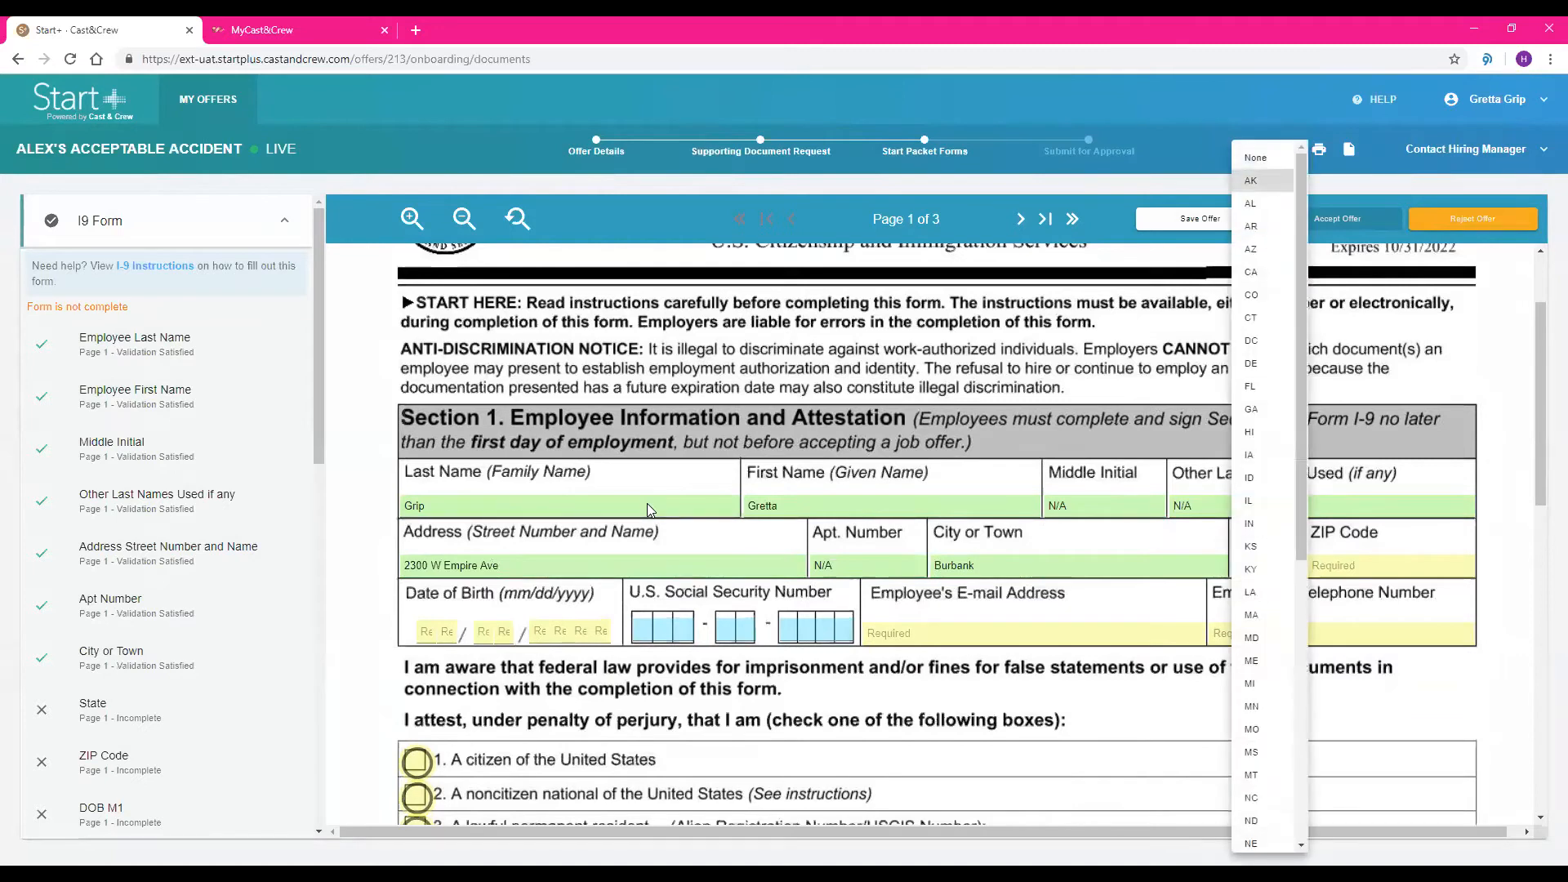
key(Return)
key(Tab)
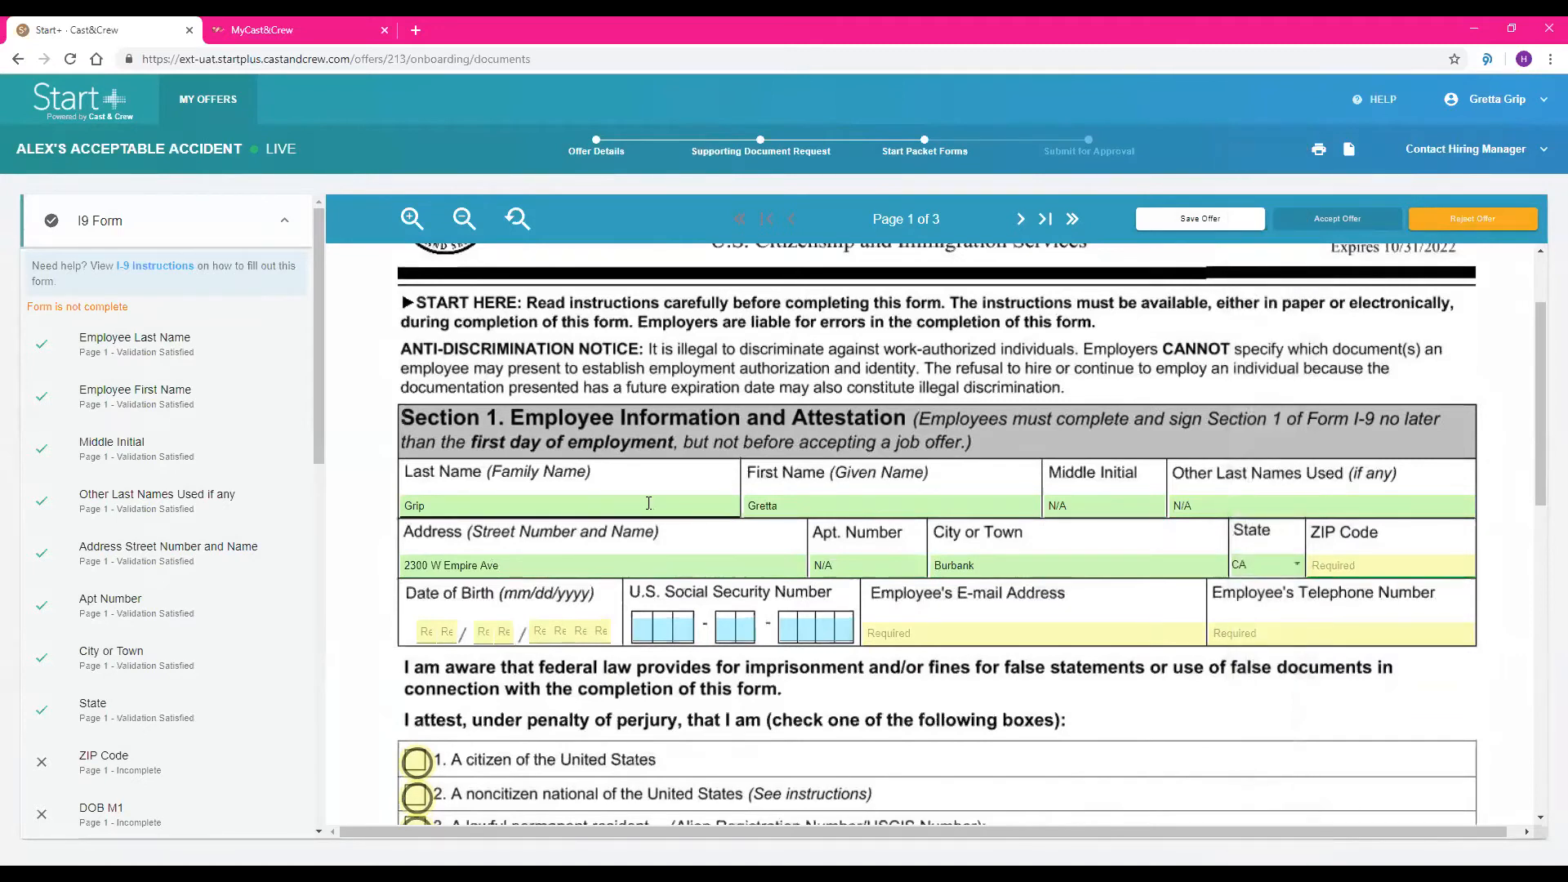
text(91504)
key(Tab)
Enter the employee's date of birth and U.S. Social Security number in Section 1 of the I-9
text(010119)
text(80)
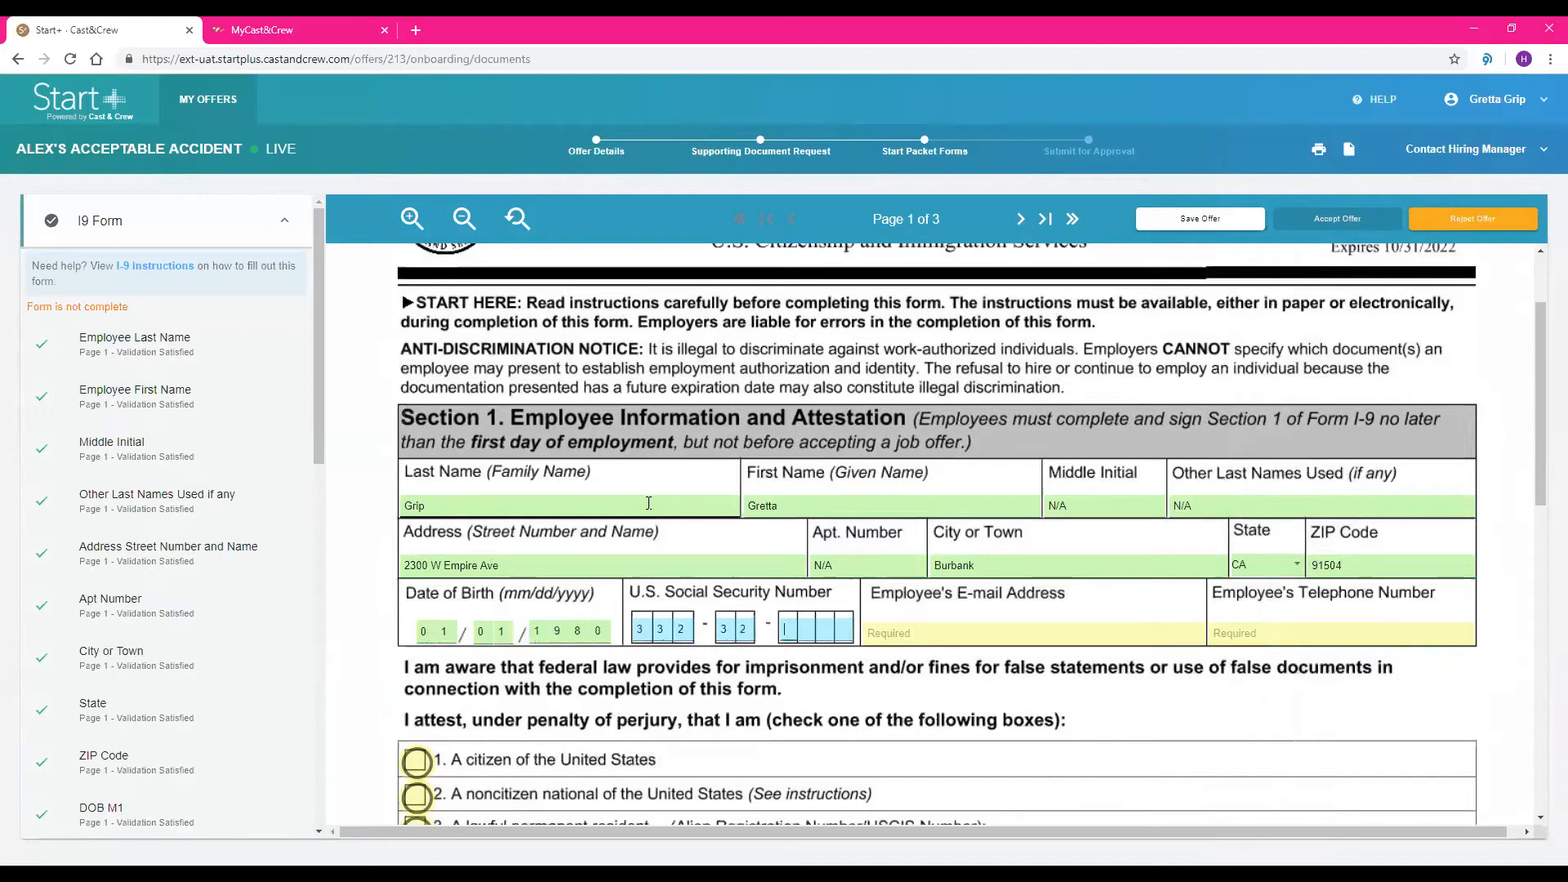
Fill in the employee's e-mail address and telephone number in Section 1 of the I-9
key(Tab)
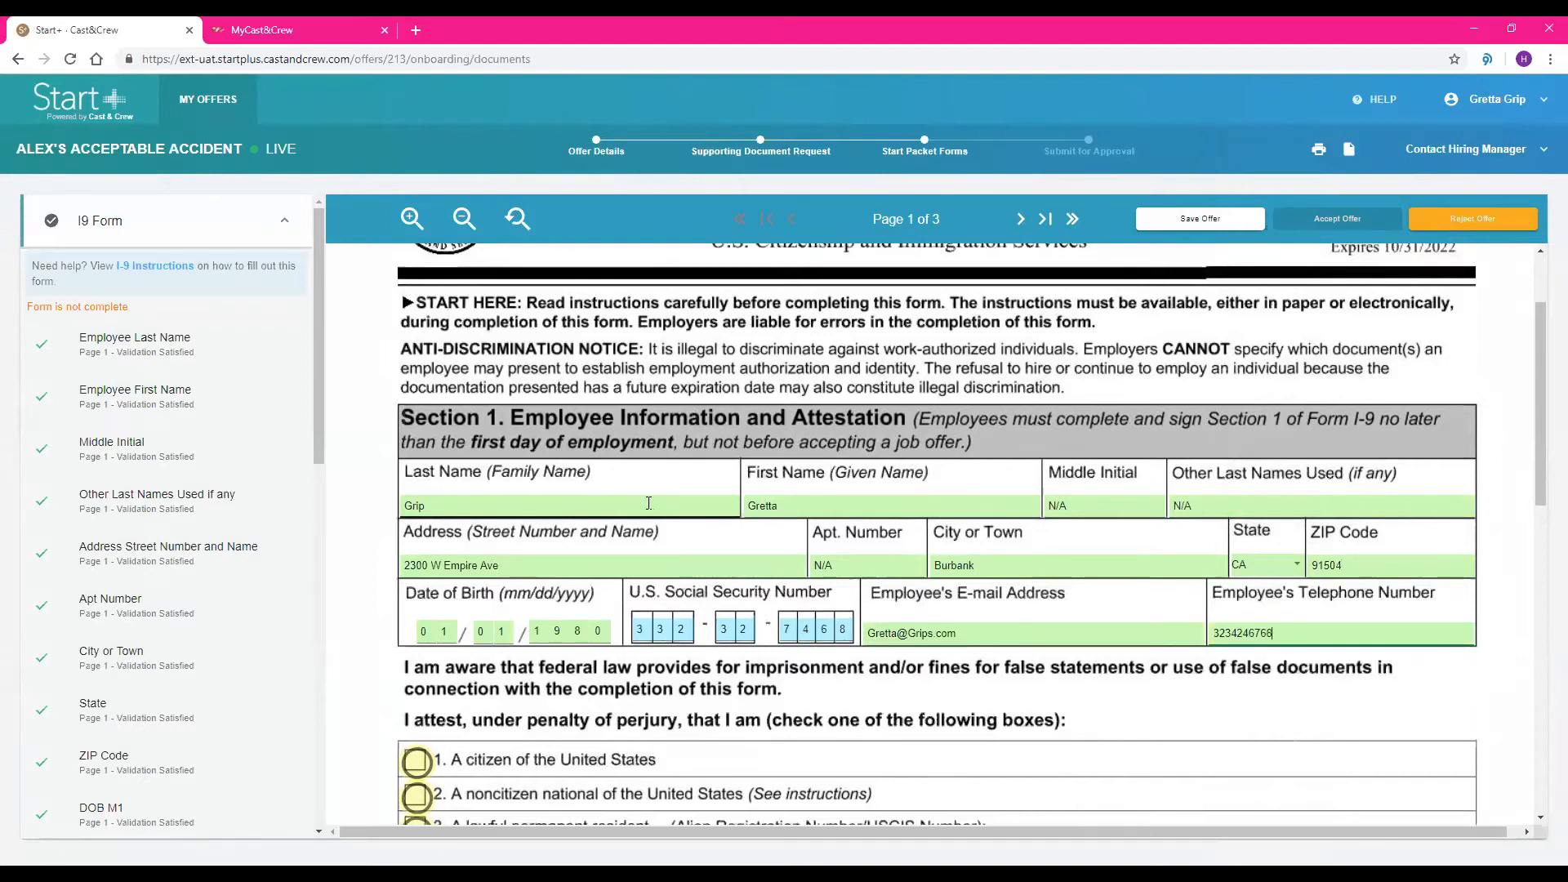
Attest on the I-9 that the employee is a citizen of the United States
scroll(648, 503, down, 3)
scroll(648, 508, down, 2)
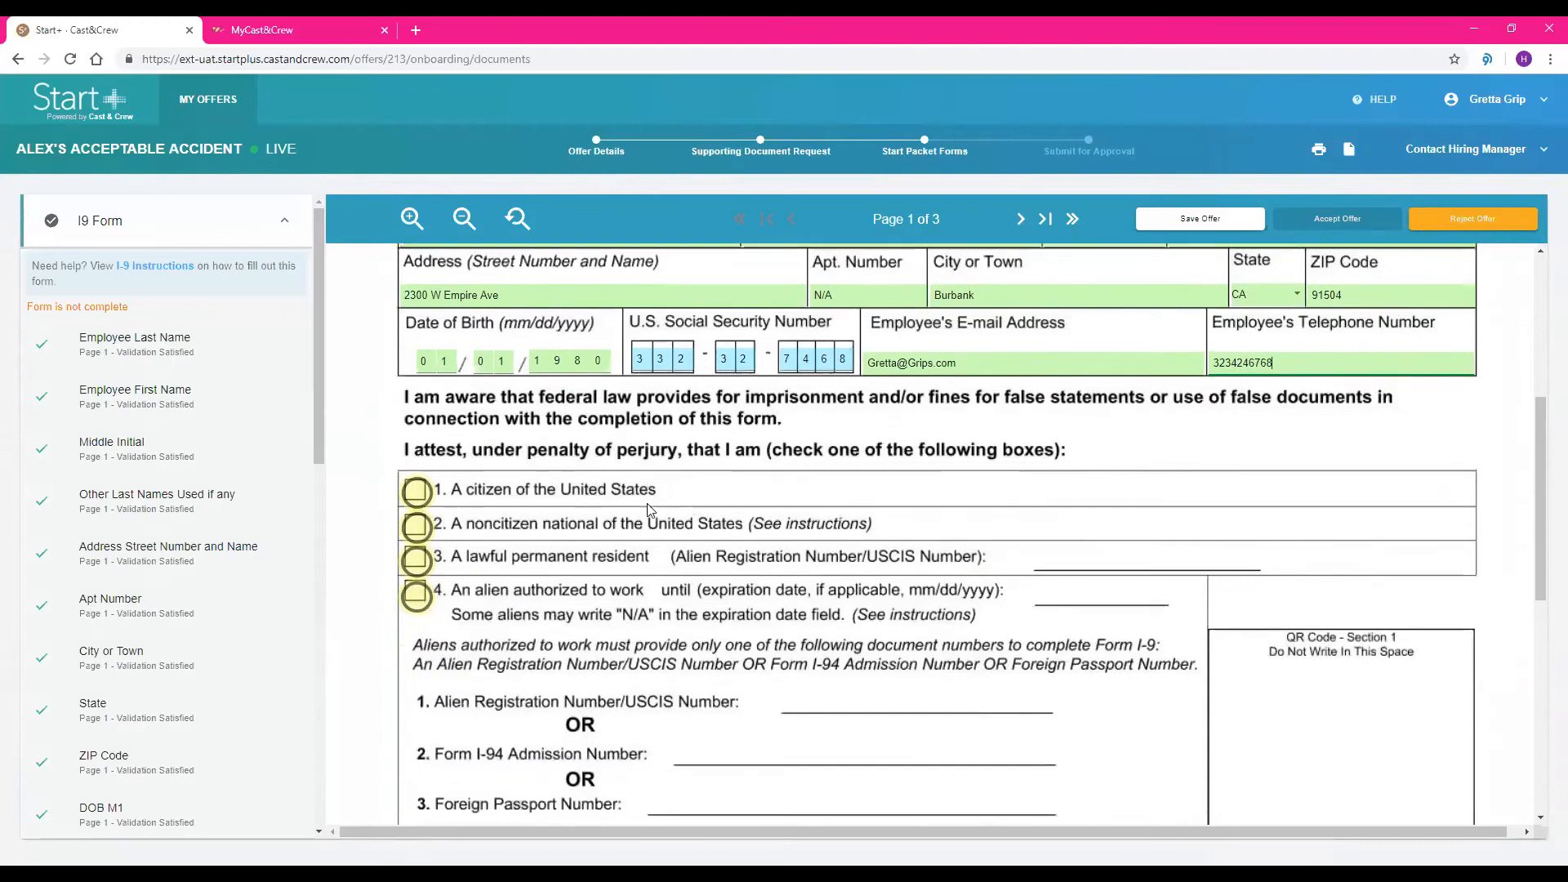
click(416, 446)
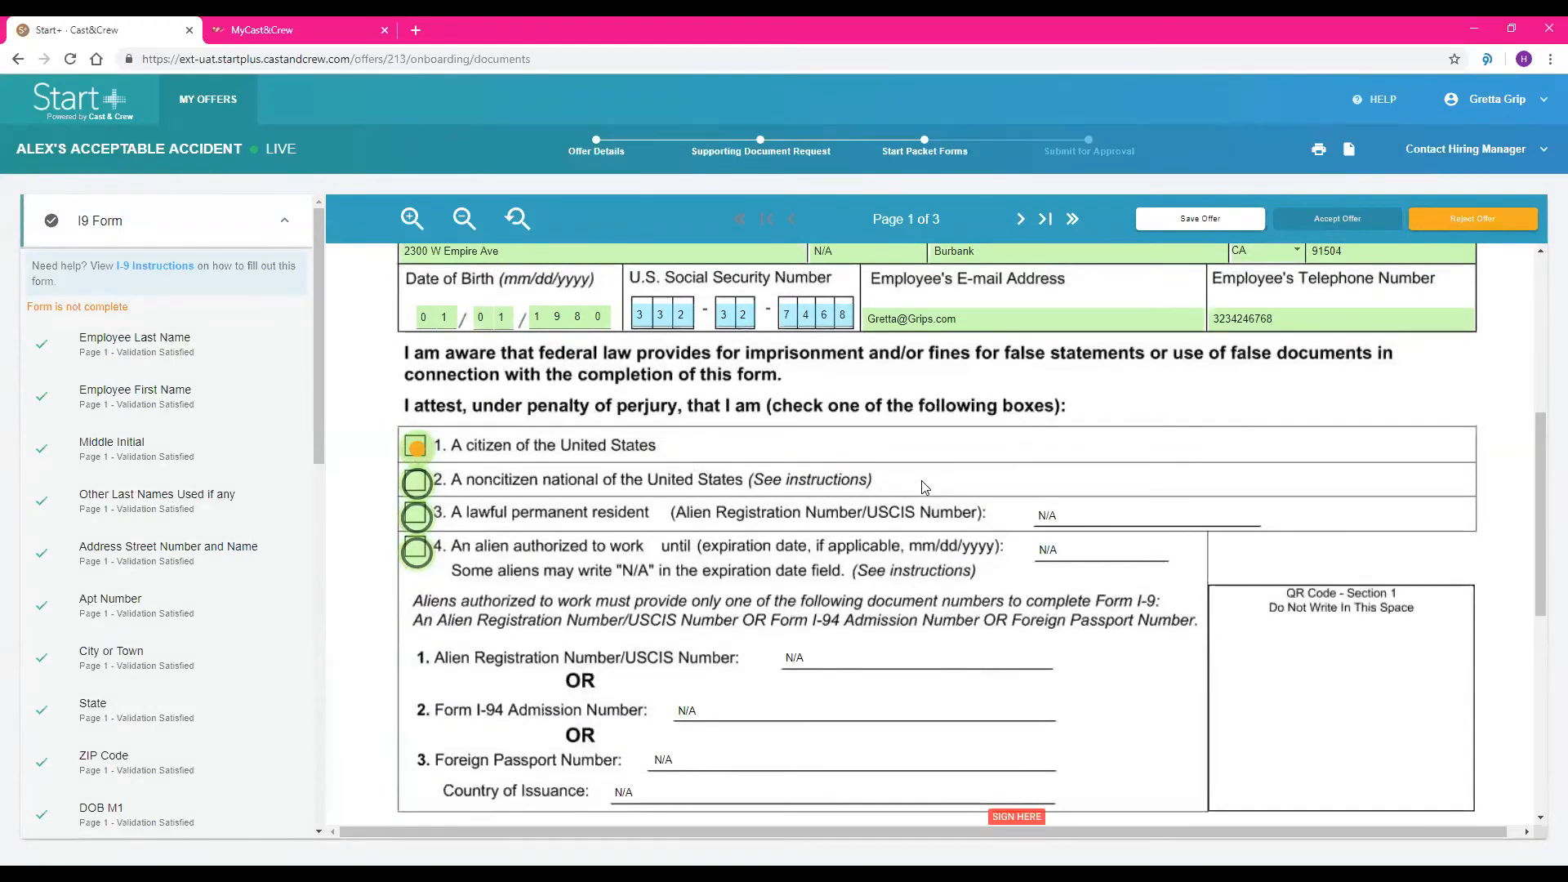
Sign the I-9 with the employee's full legal name, mark that no preparer or translator was used, and continue to the next form
scroll(923, 488, down, 4)
click(588, 576)
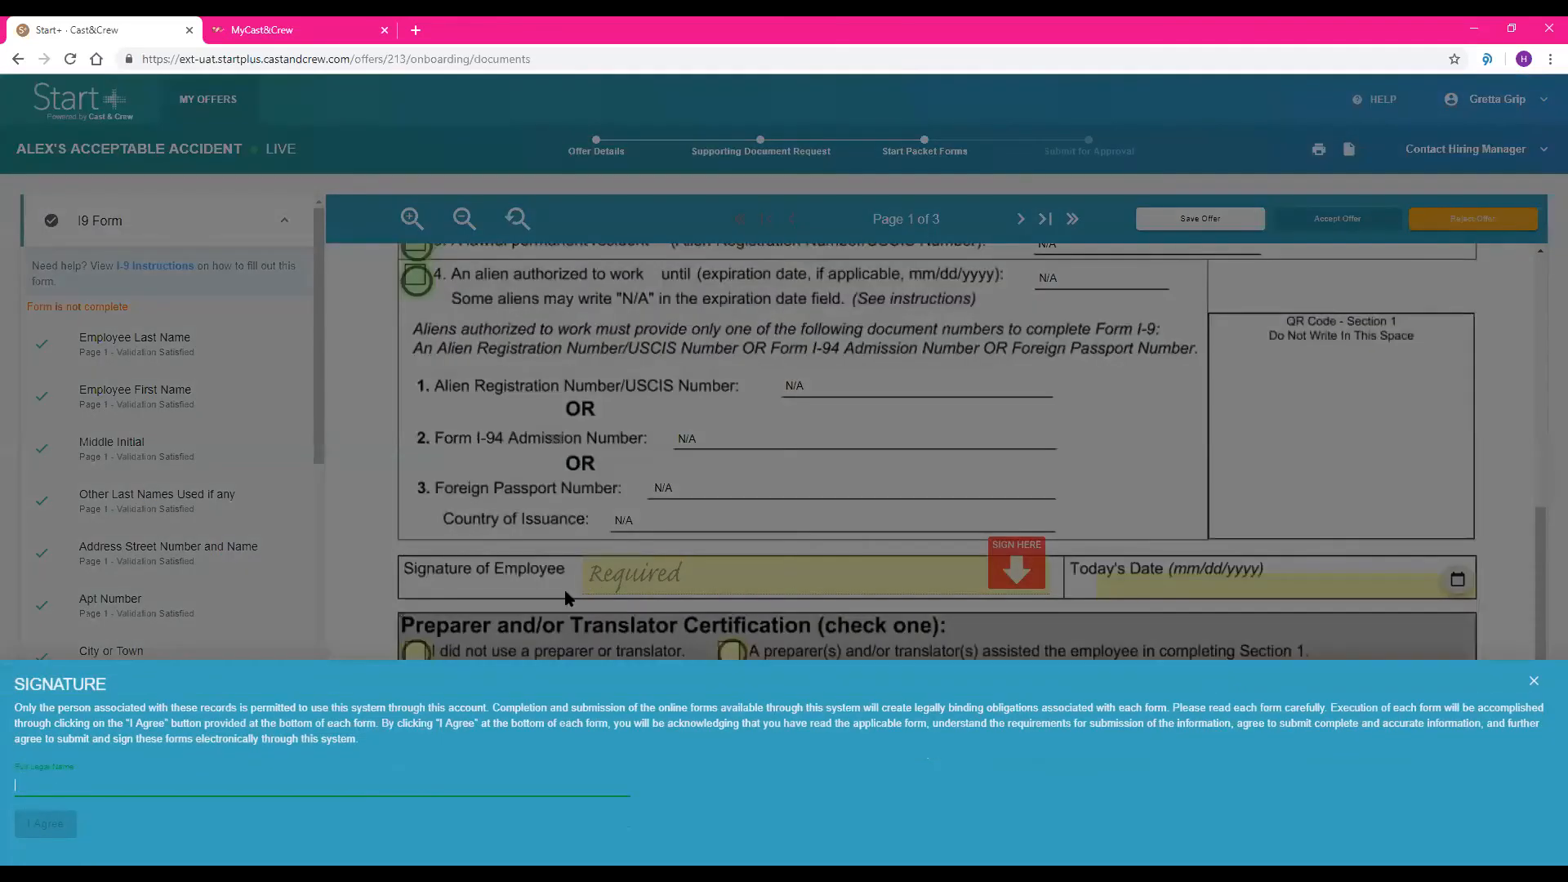
text(Gretta)
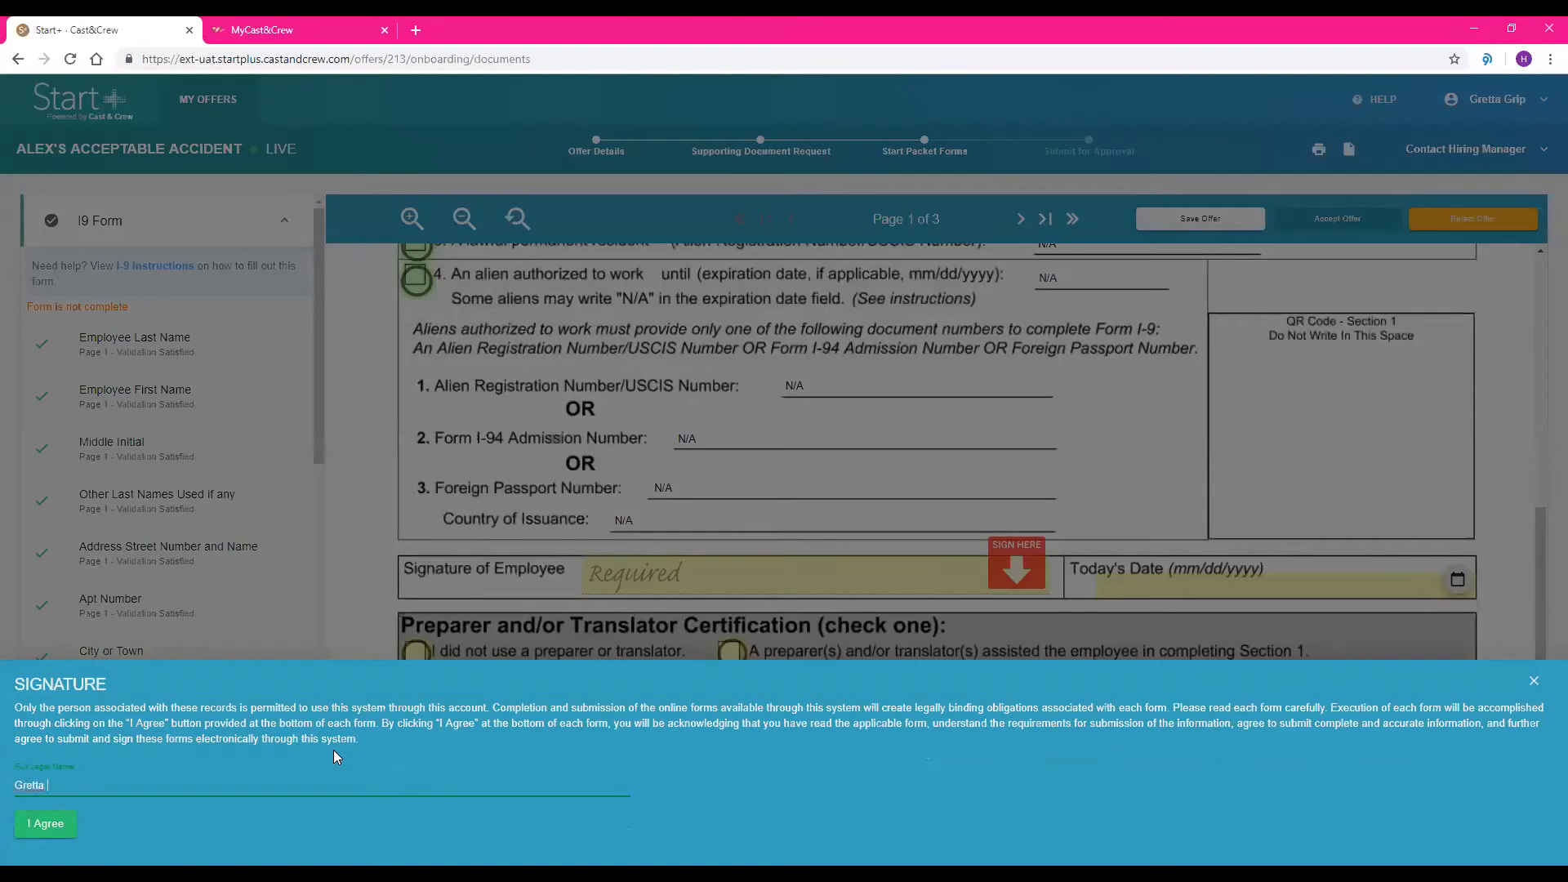
text( Grip)
key(Return)
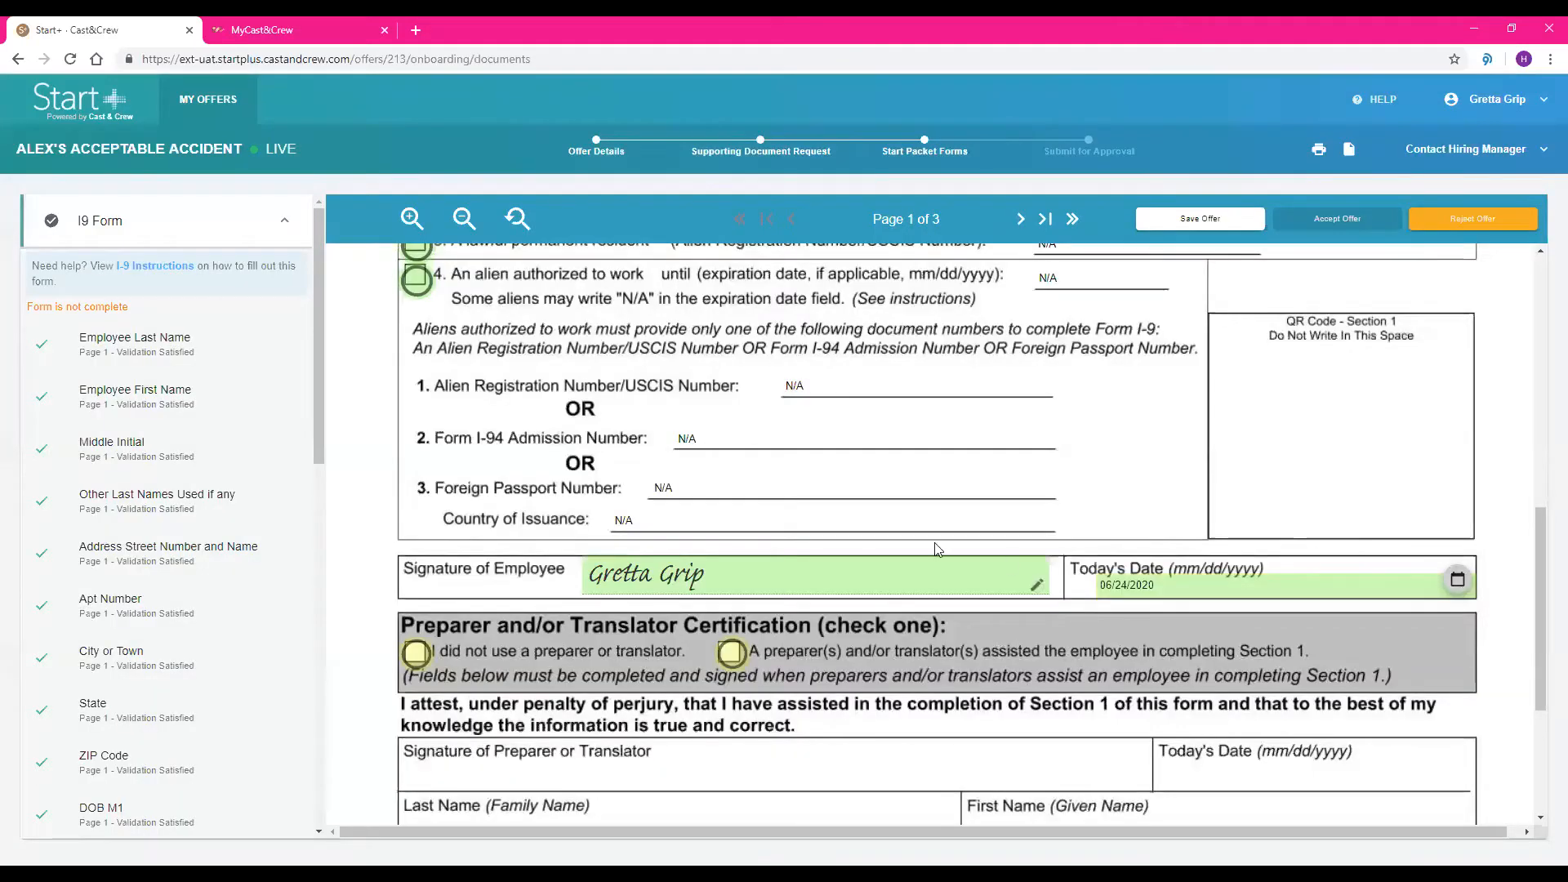
click(415, 653)
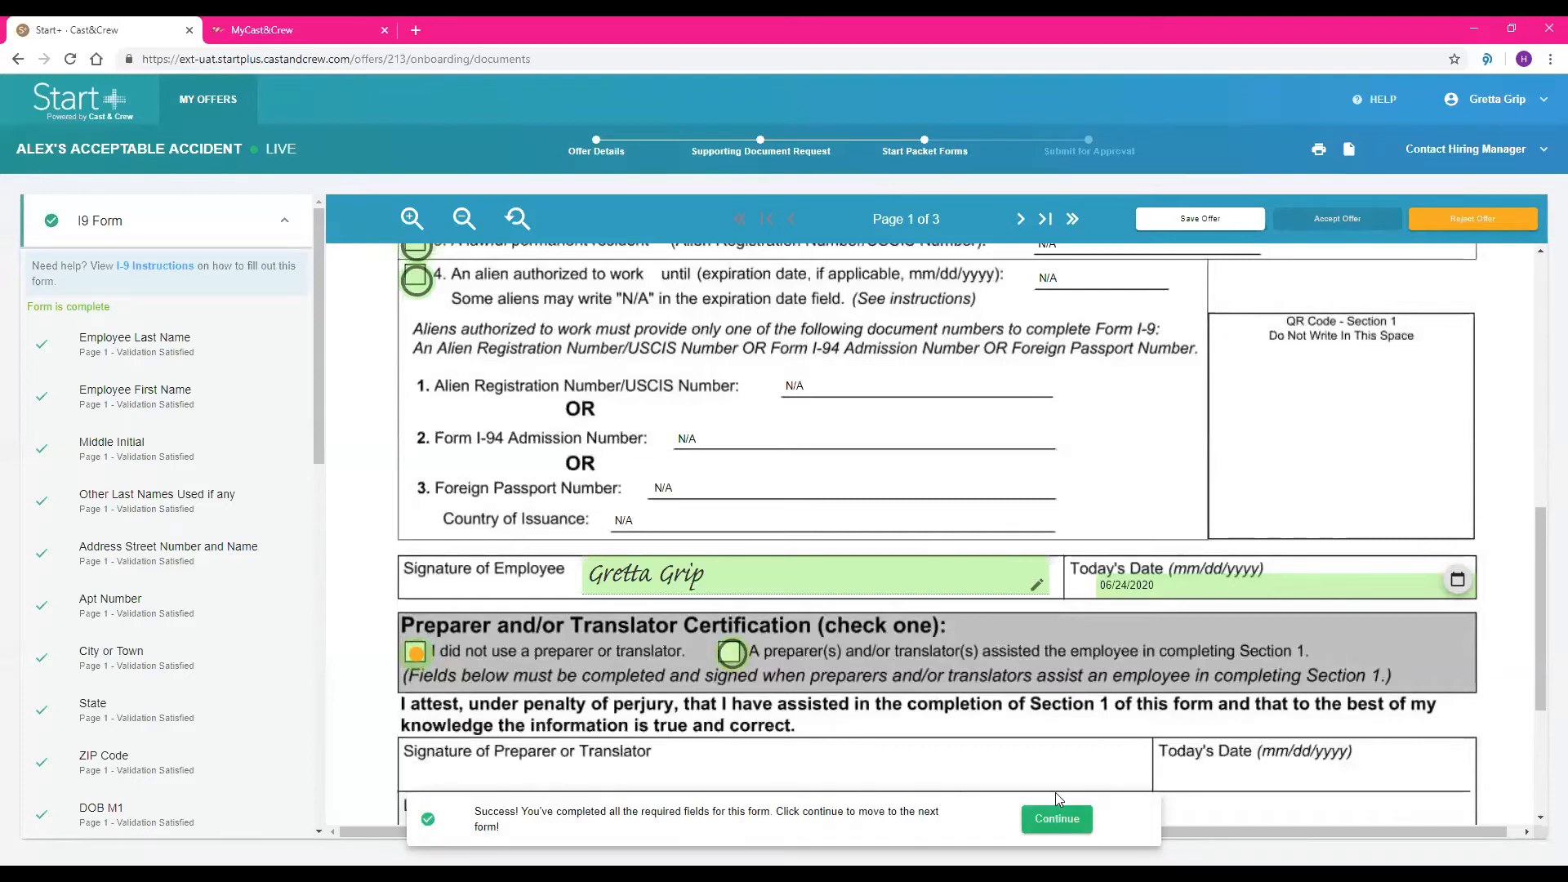
click(1057, 819)
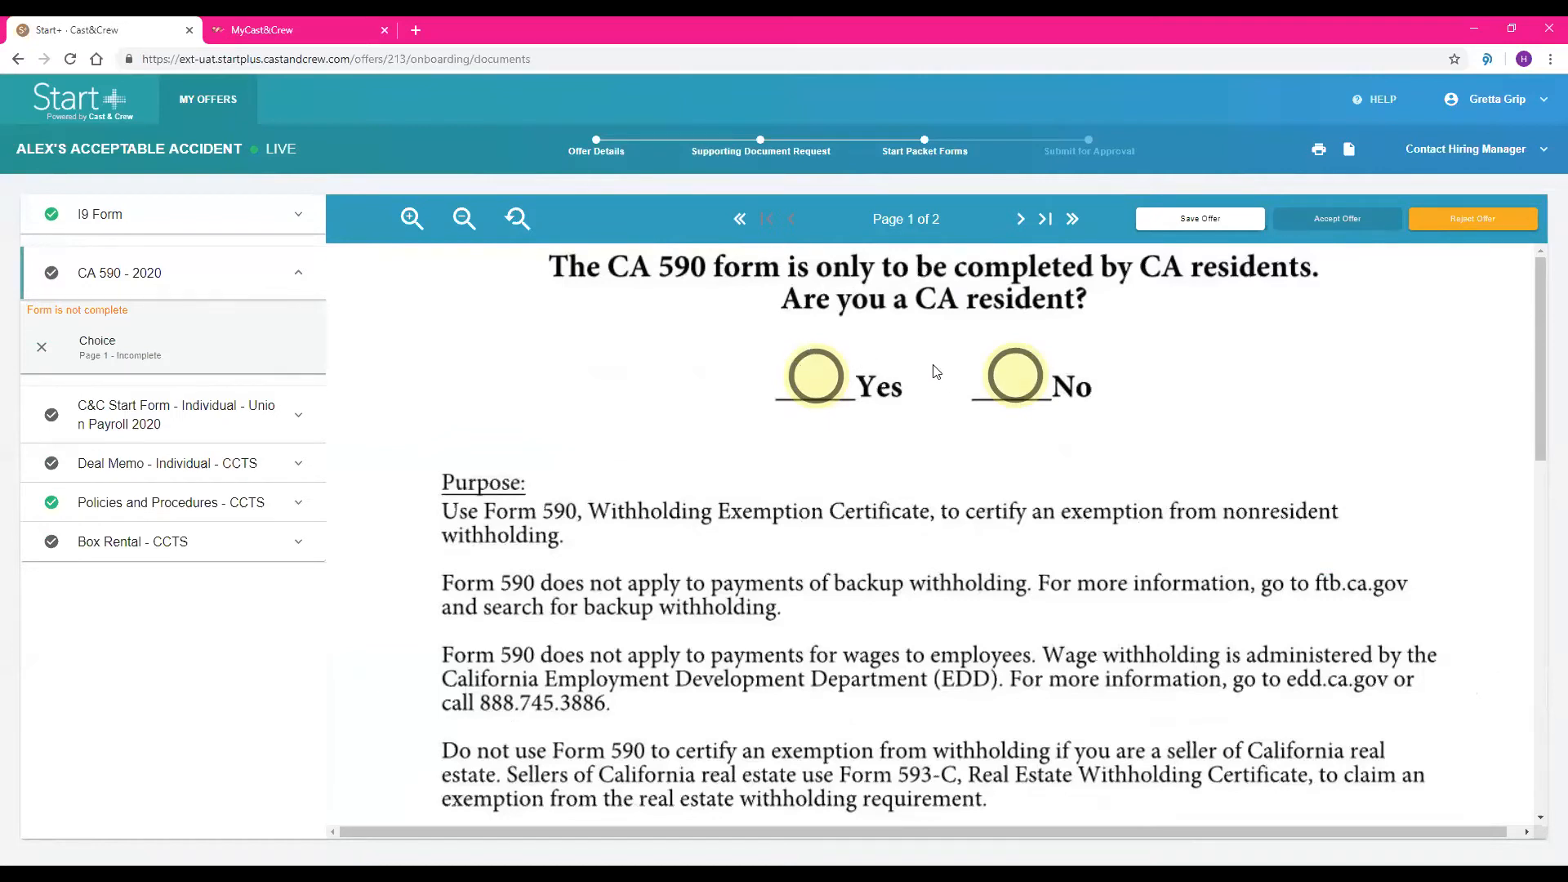
Try answering Yes to the CA resident question on the CA 590 form and check the fields on its second page
click(1021, 221)
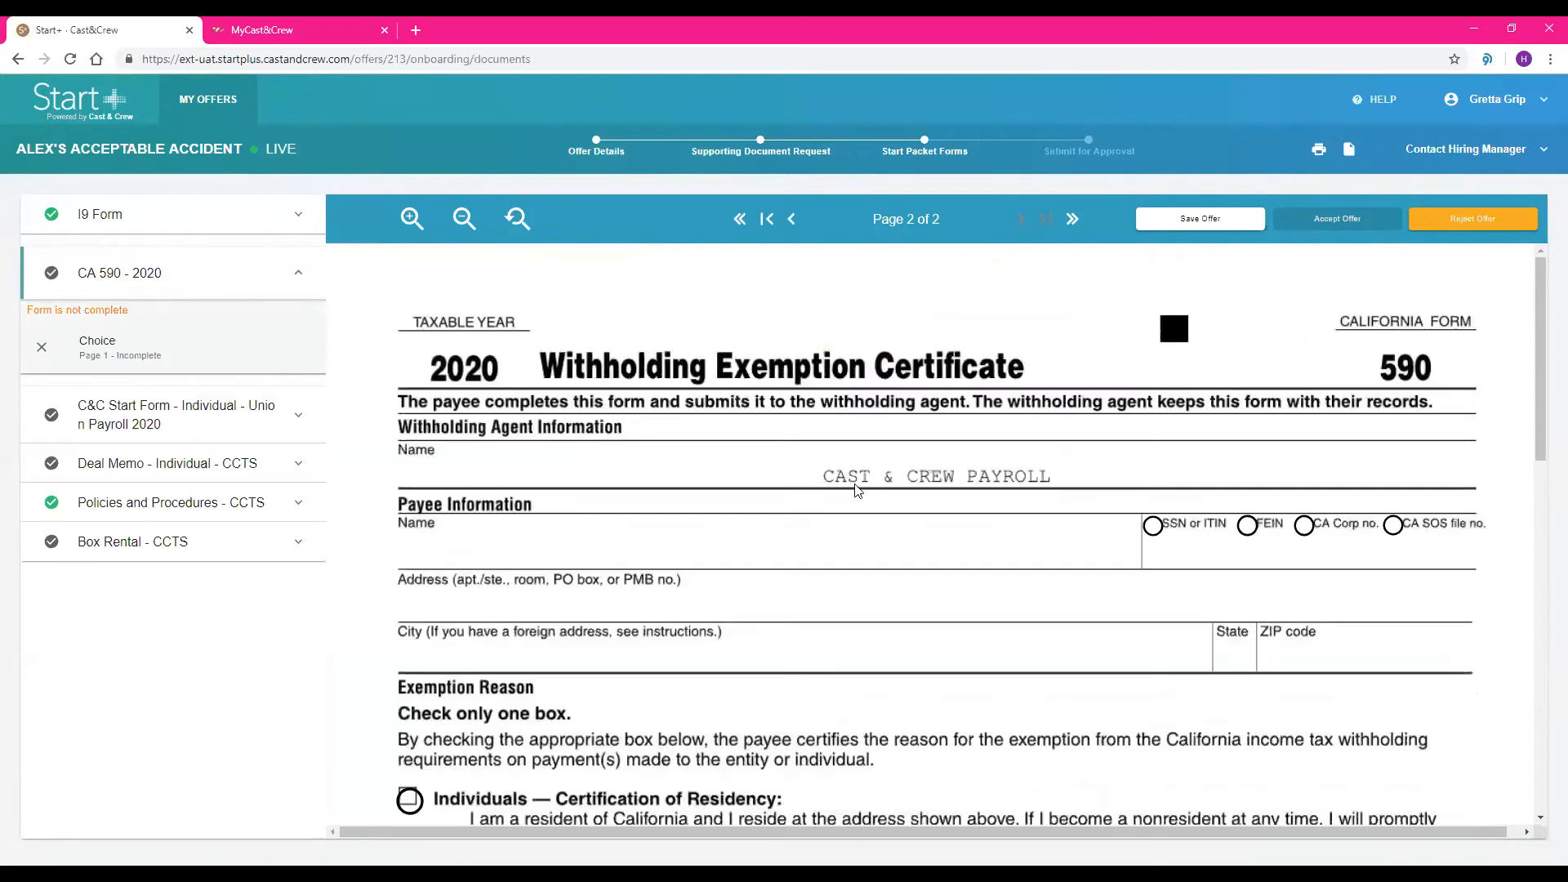
click(792, 219)
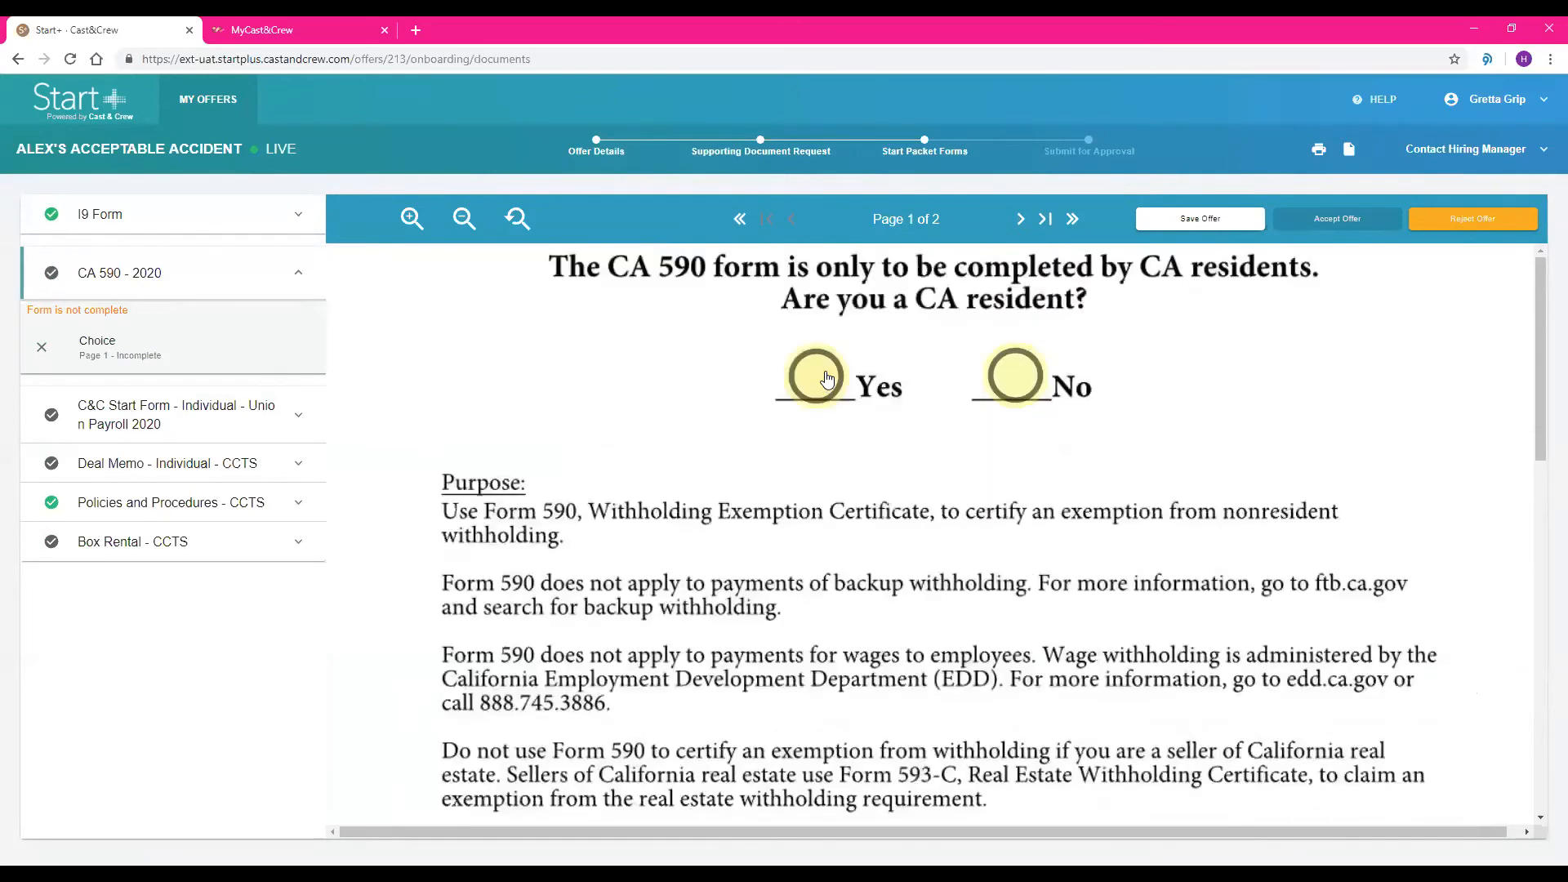
click(817, 375)
click(1021, 219)
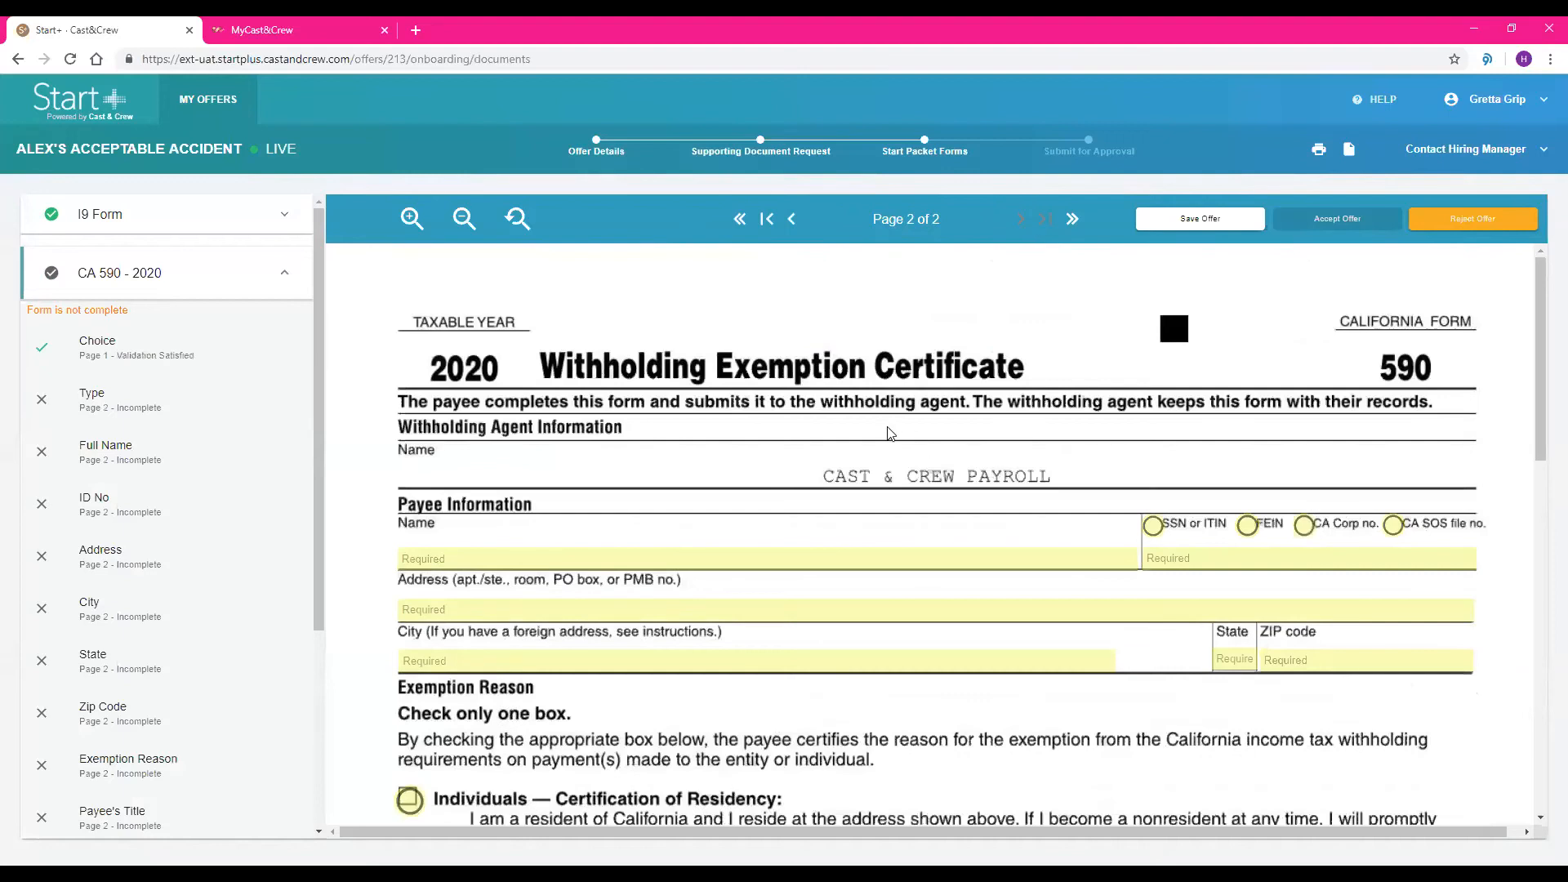
click(793, 219)
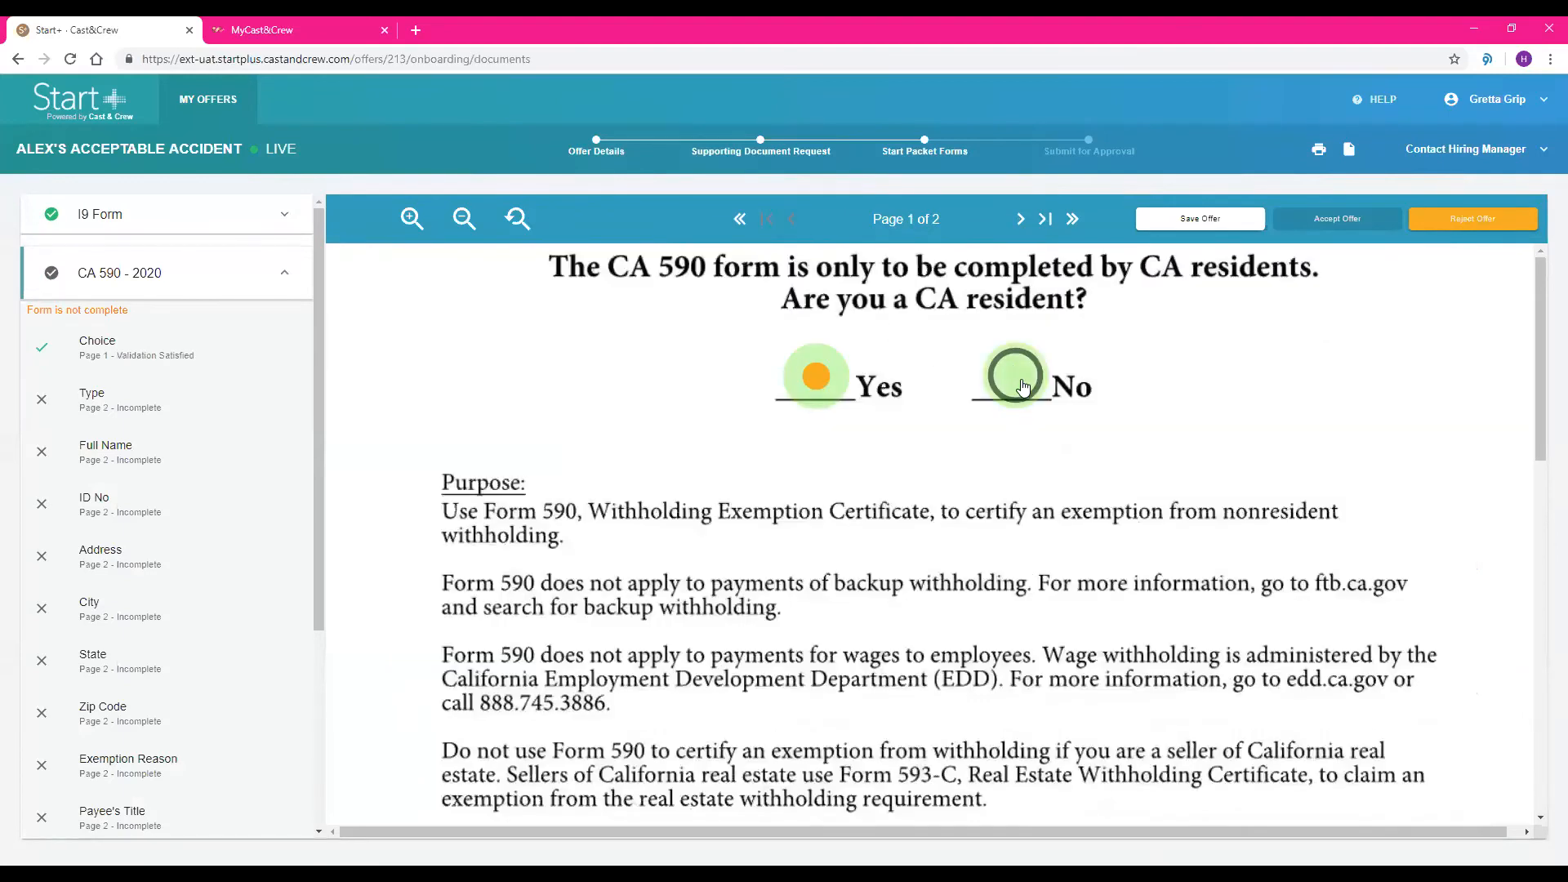
Answer No to the CA resident question on the CA 590 form and continue to the C&C Start Form
click(1024, 387)
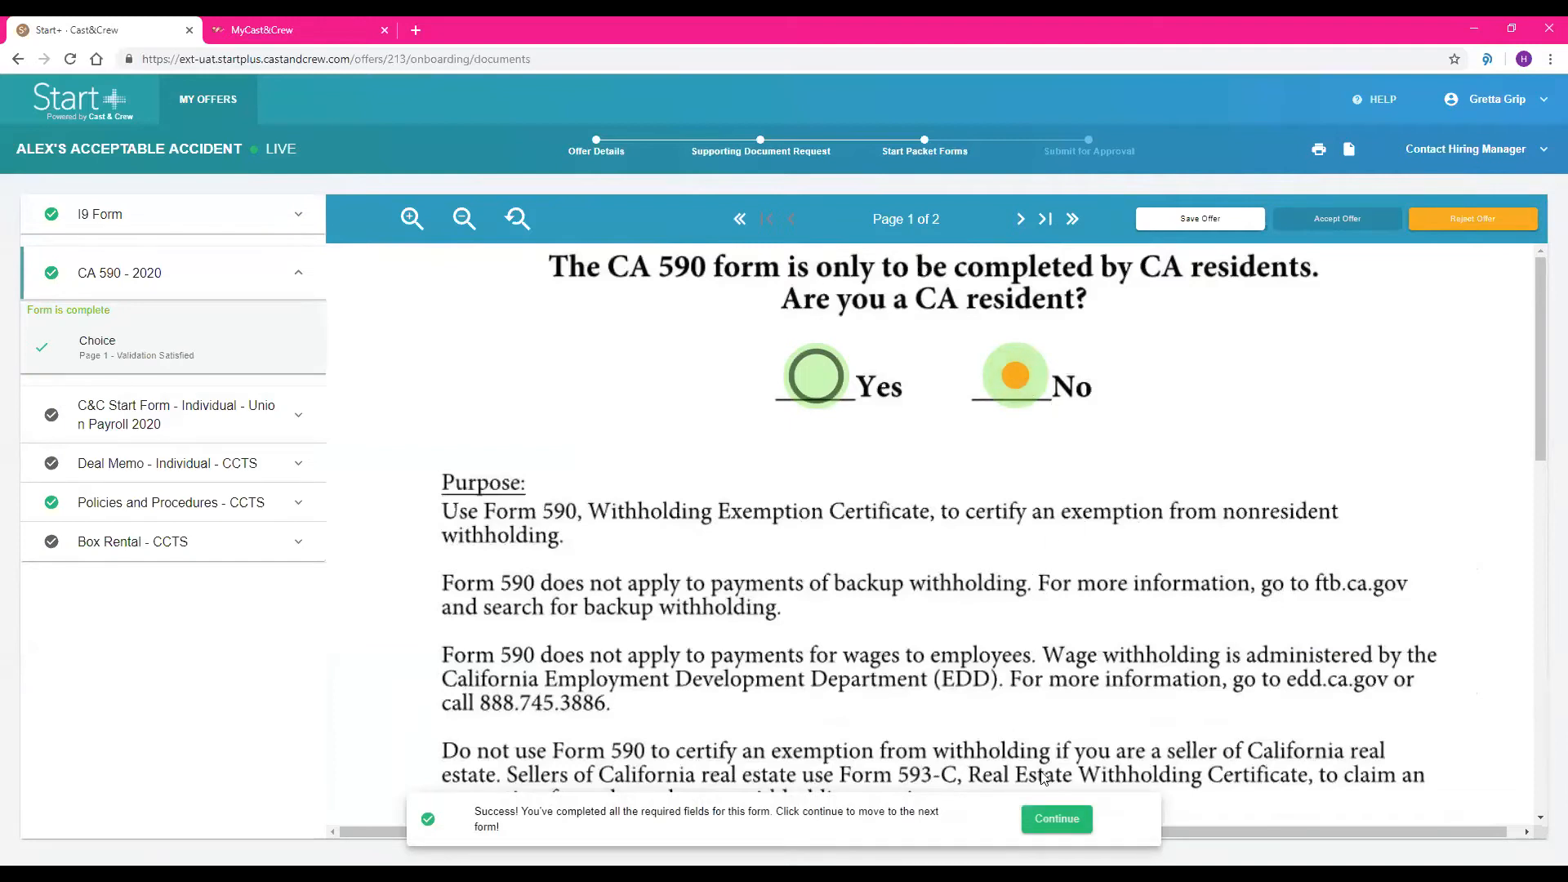
click(1058, 819)
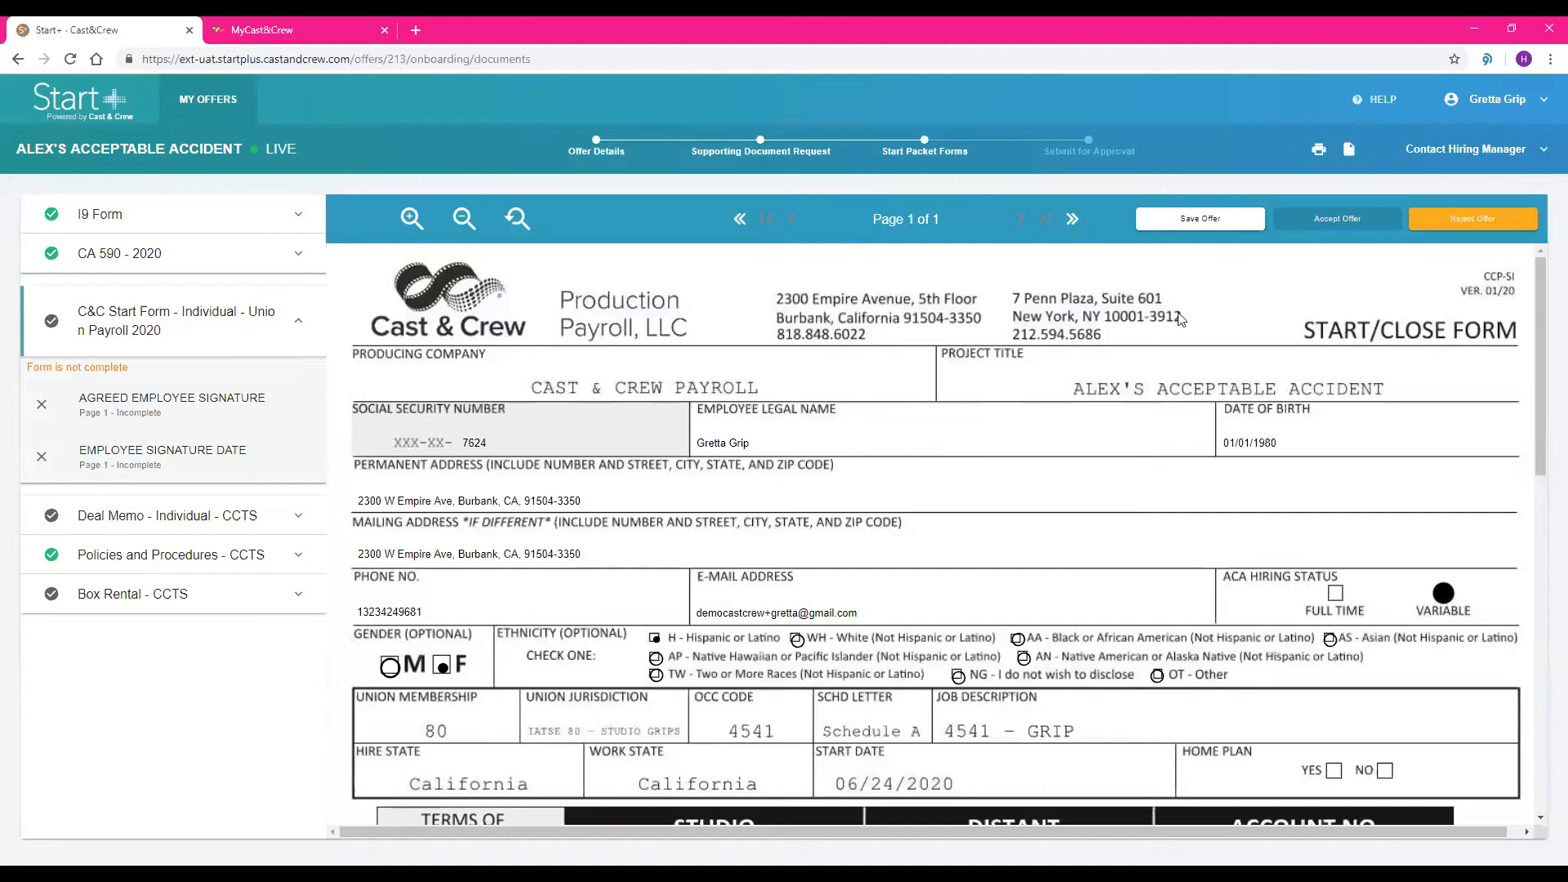
scroll(1131, 310, down, 1)
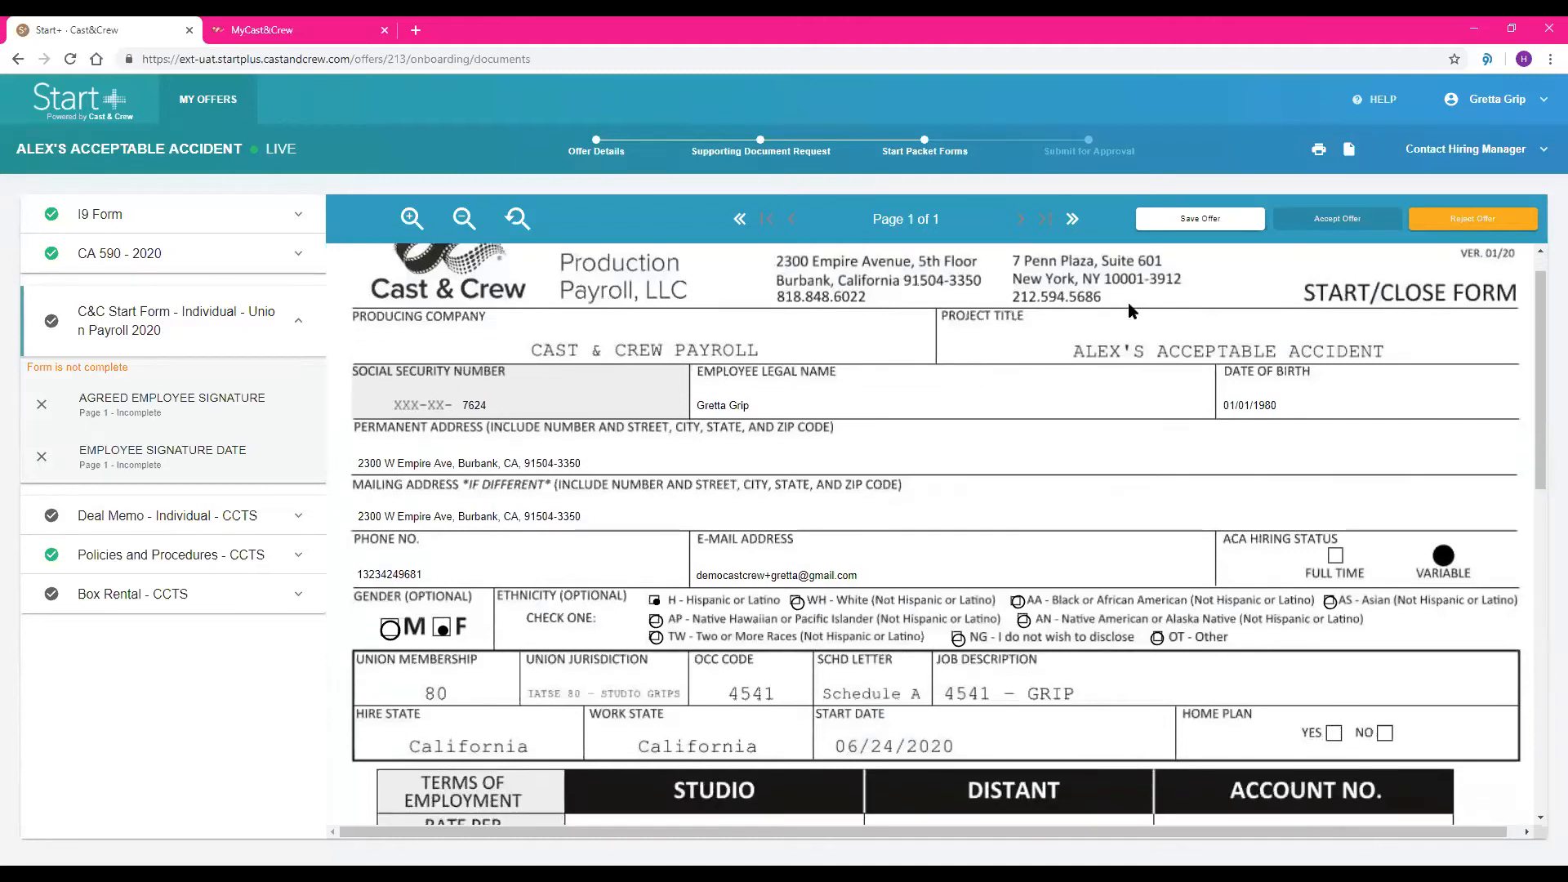
Sign and date the C&C Start Form as the employee, and continue to the Deal Memo form
scroll(1132, 311, down, 1)
scroll(1143, 327, down, 1)
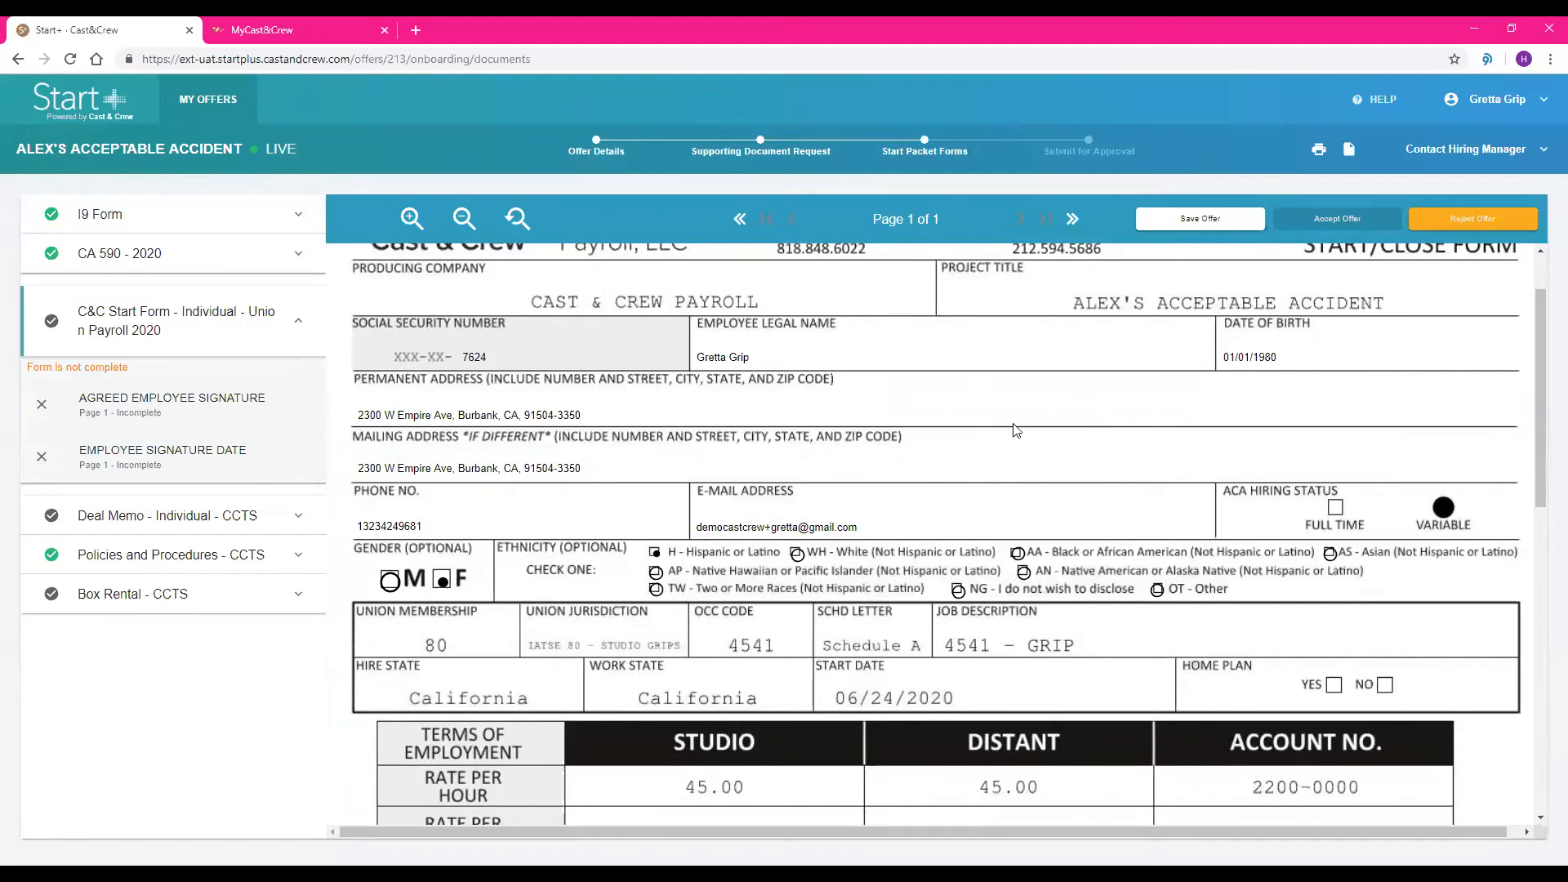
scroll(1126, 446, down, 4)
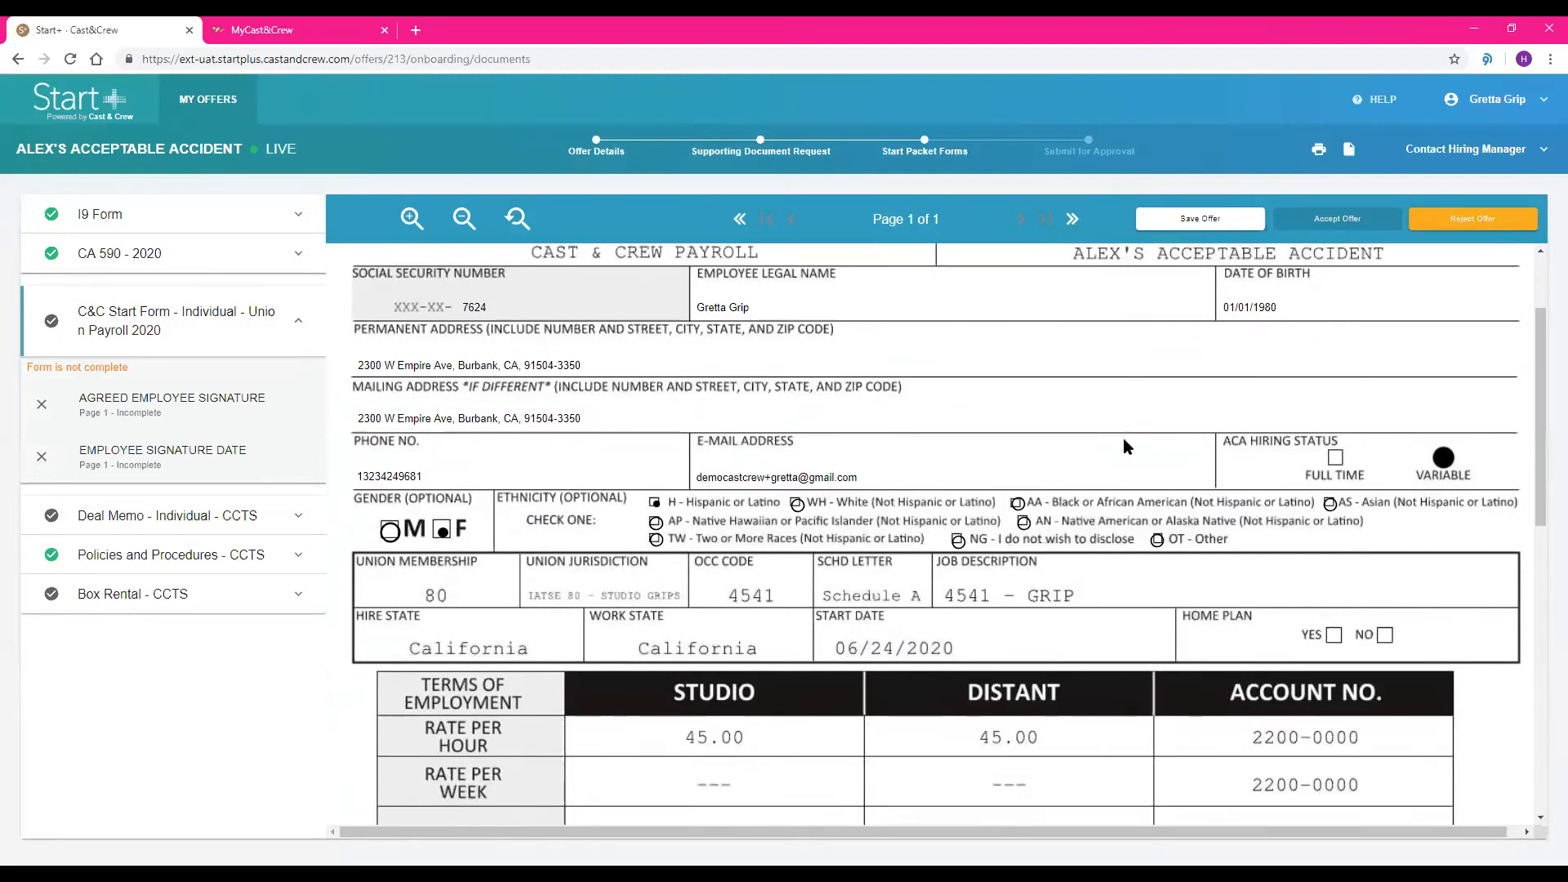
scroll(1124, 446, down, 3)
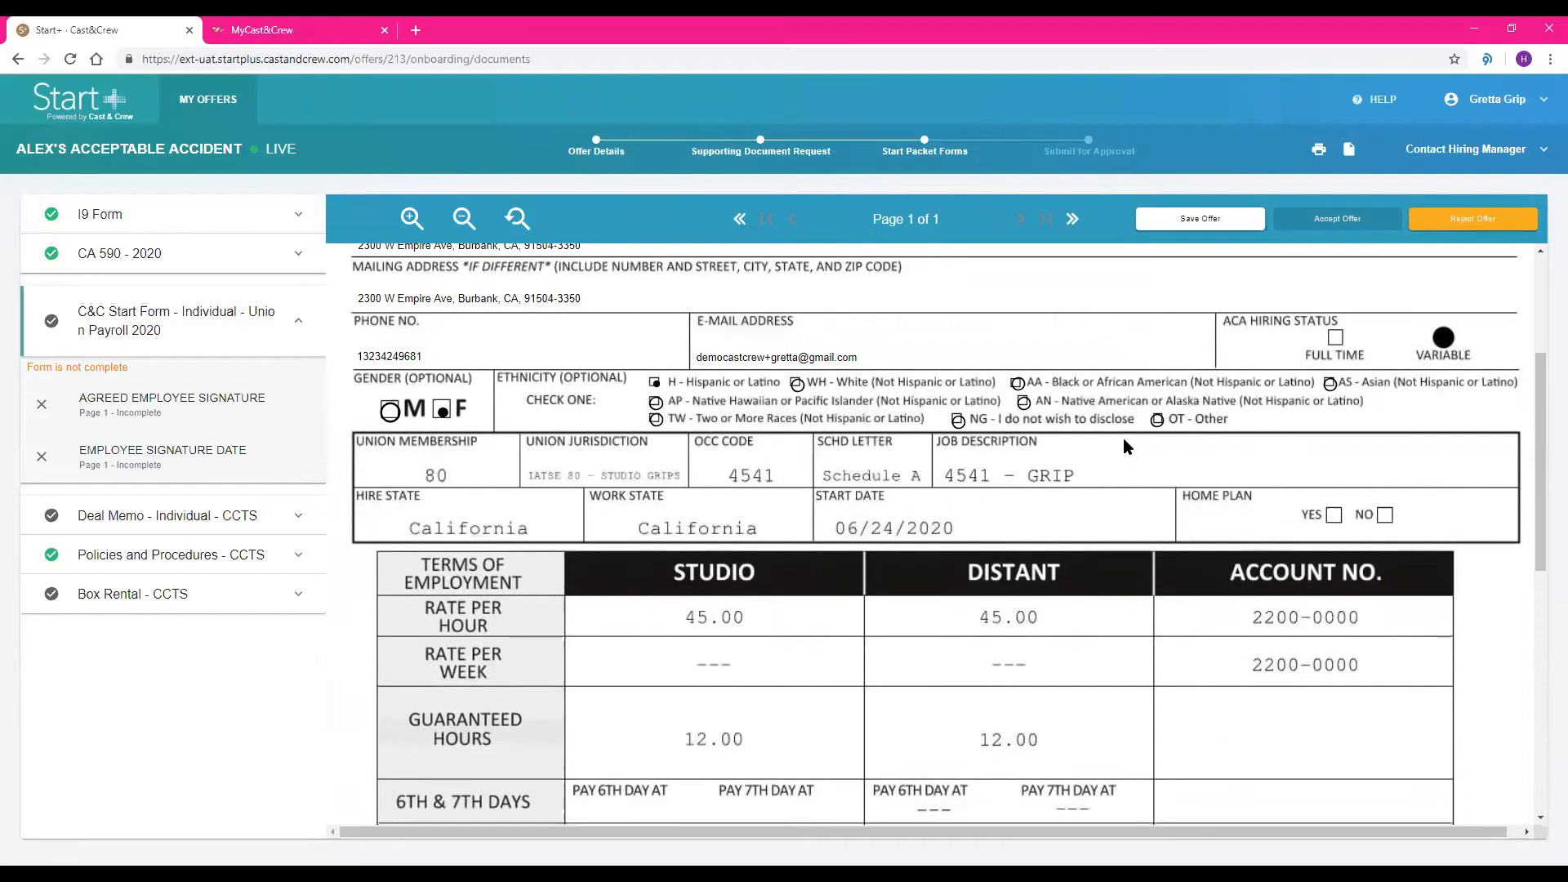
scroll(1125, 446, down, 3)
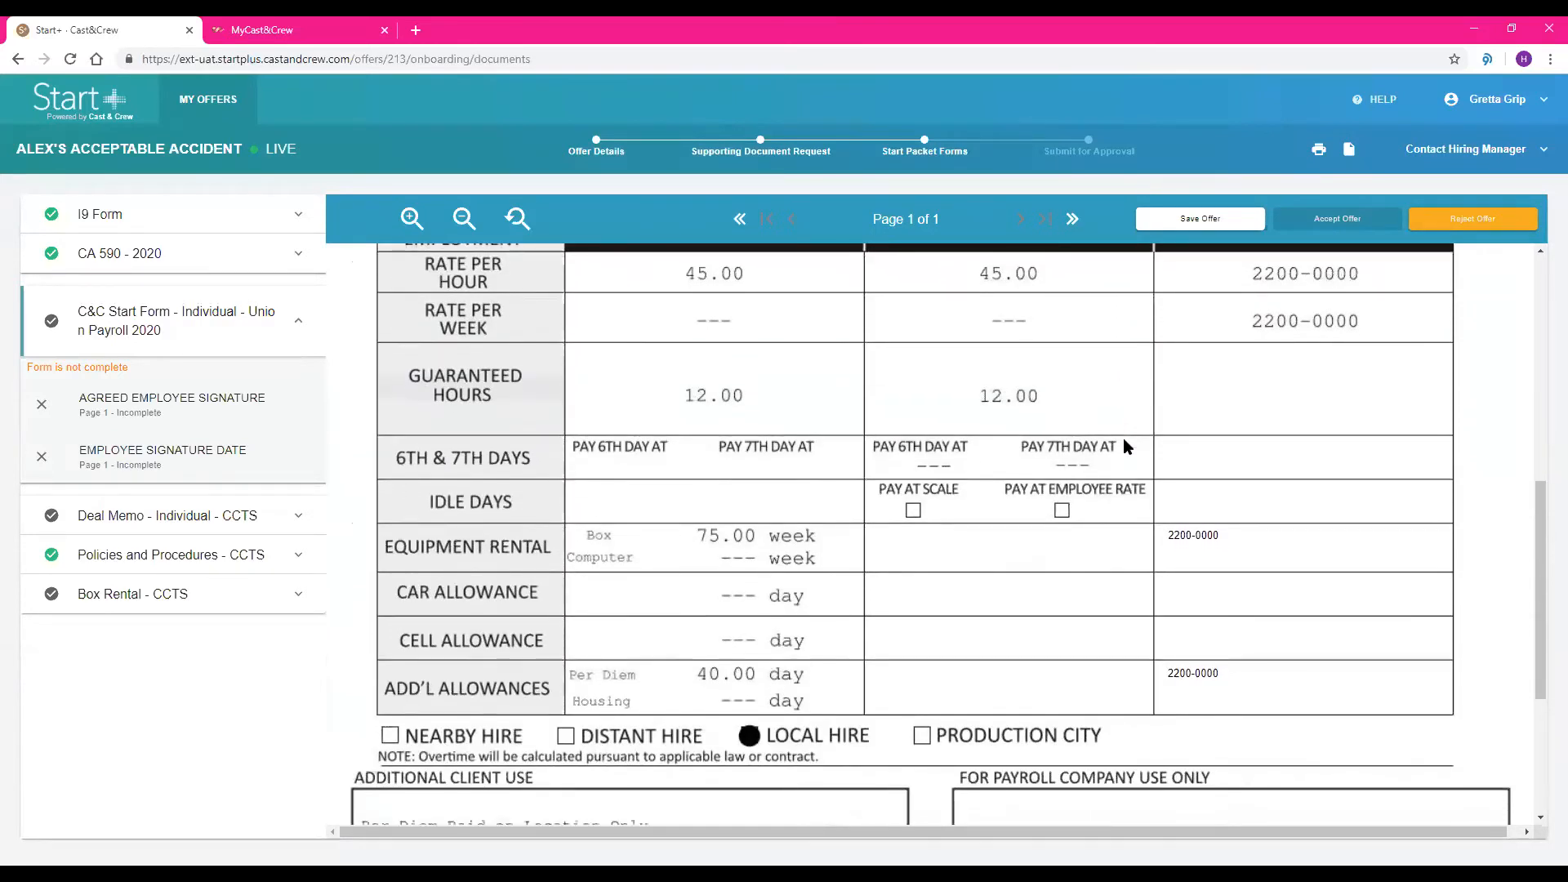
scroll(1124, 447, down, 2)
scroll(1125, 446, down, 3)
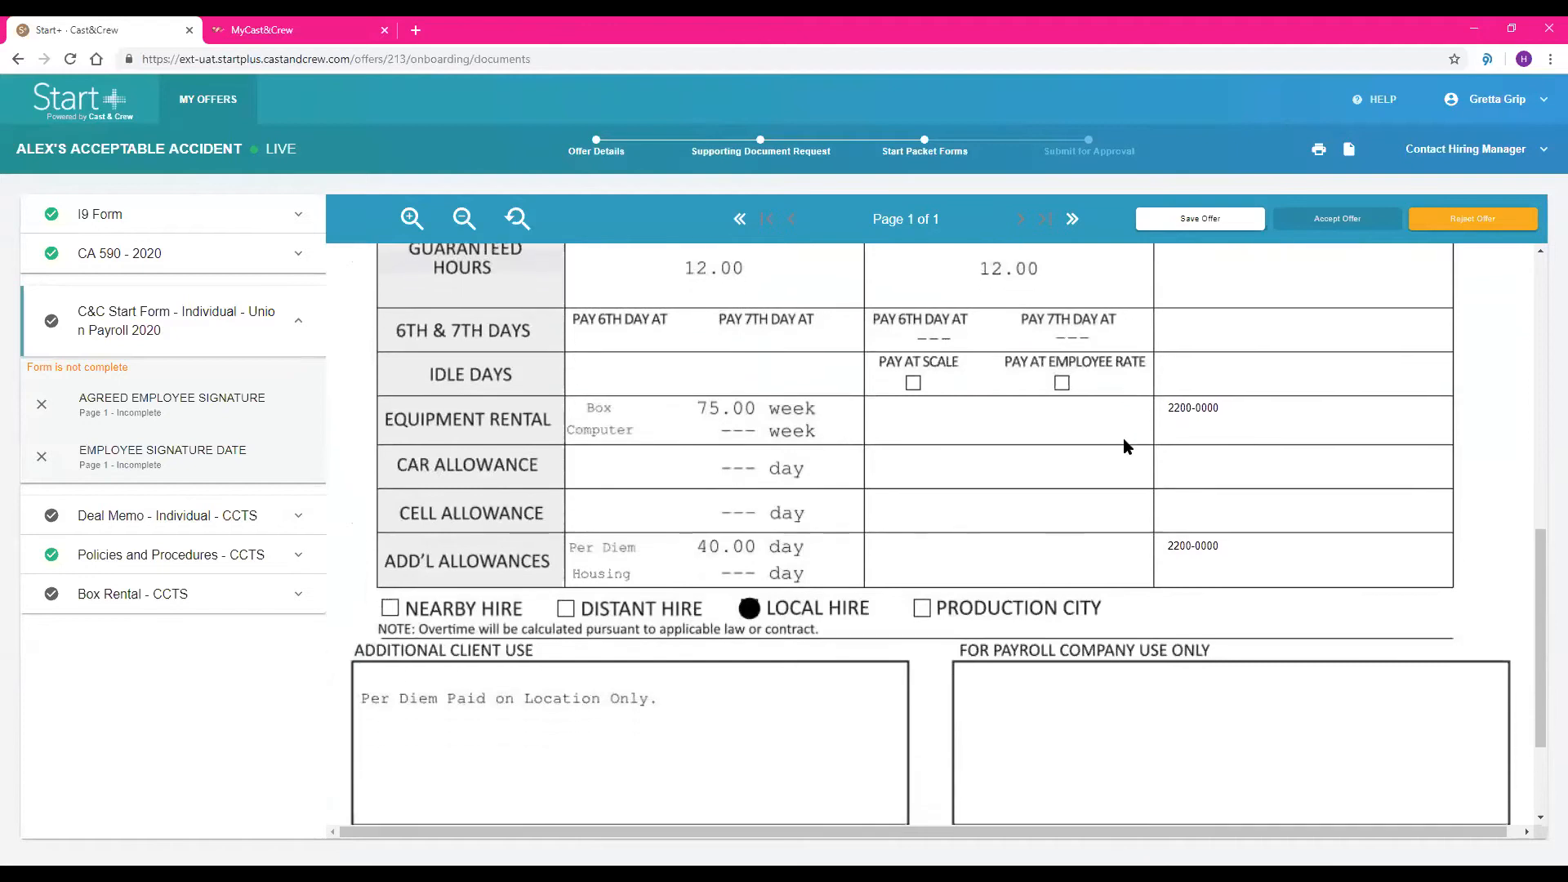
scroll(1124, 446, down, 1)
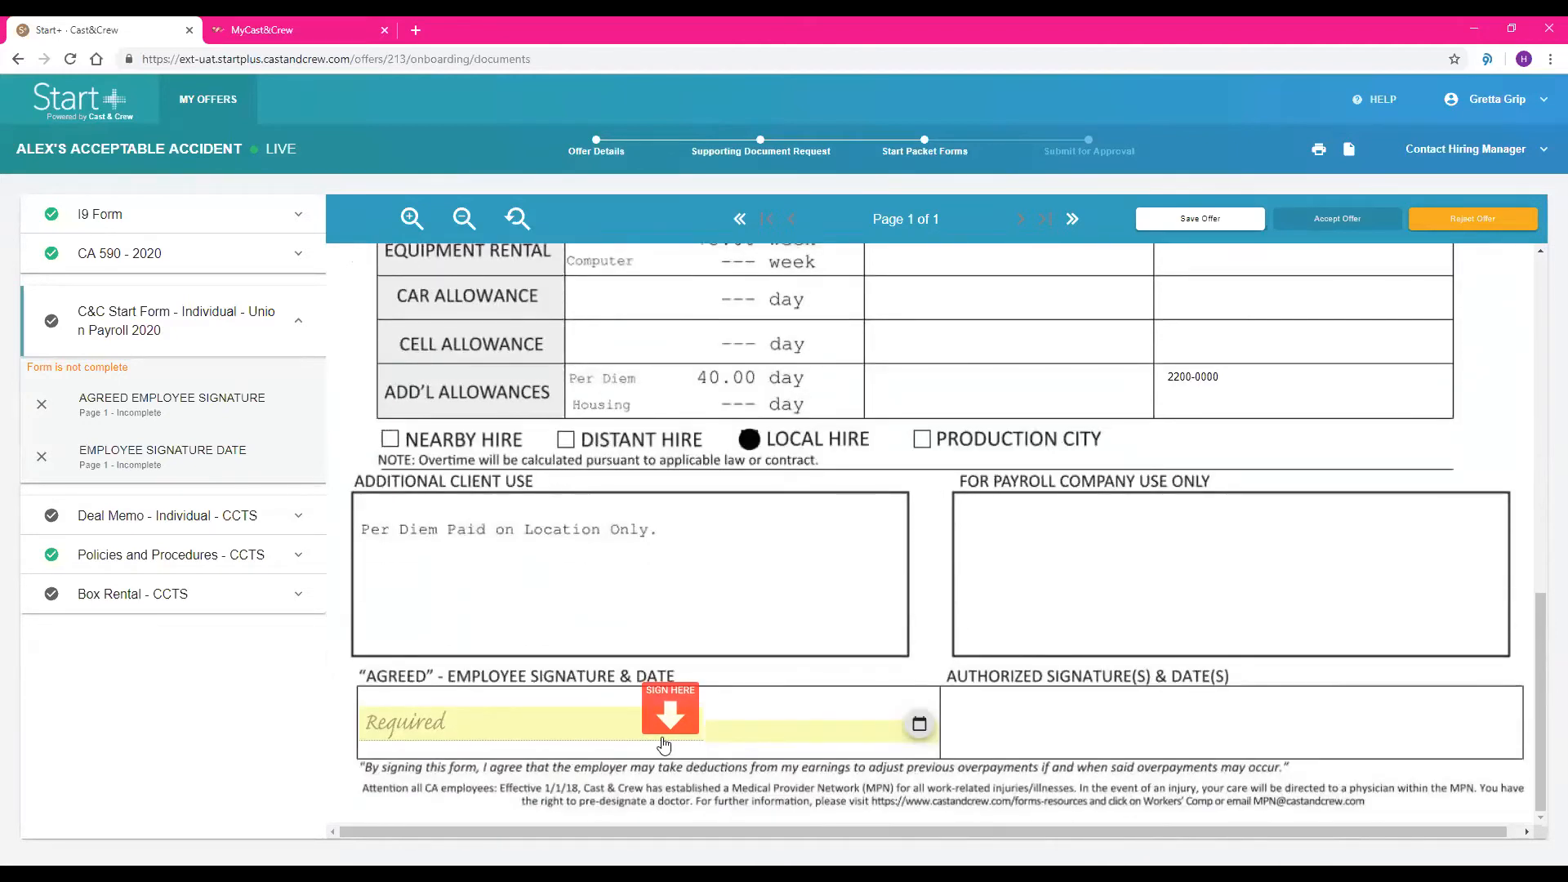
click(671, 715)
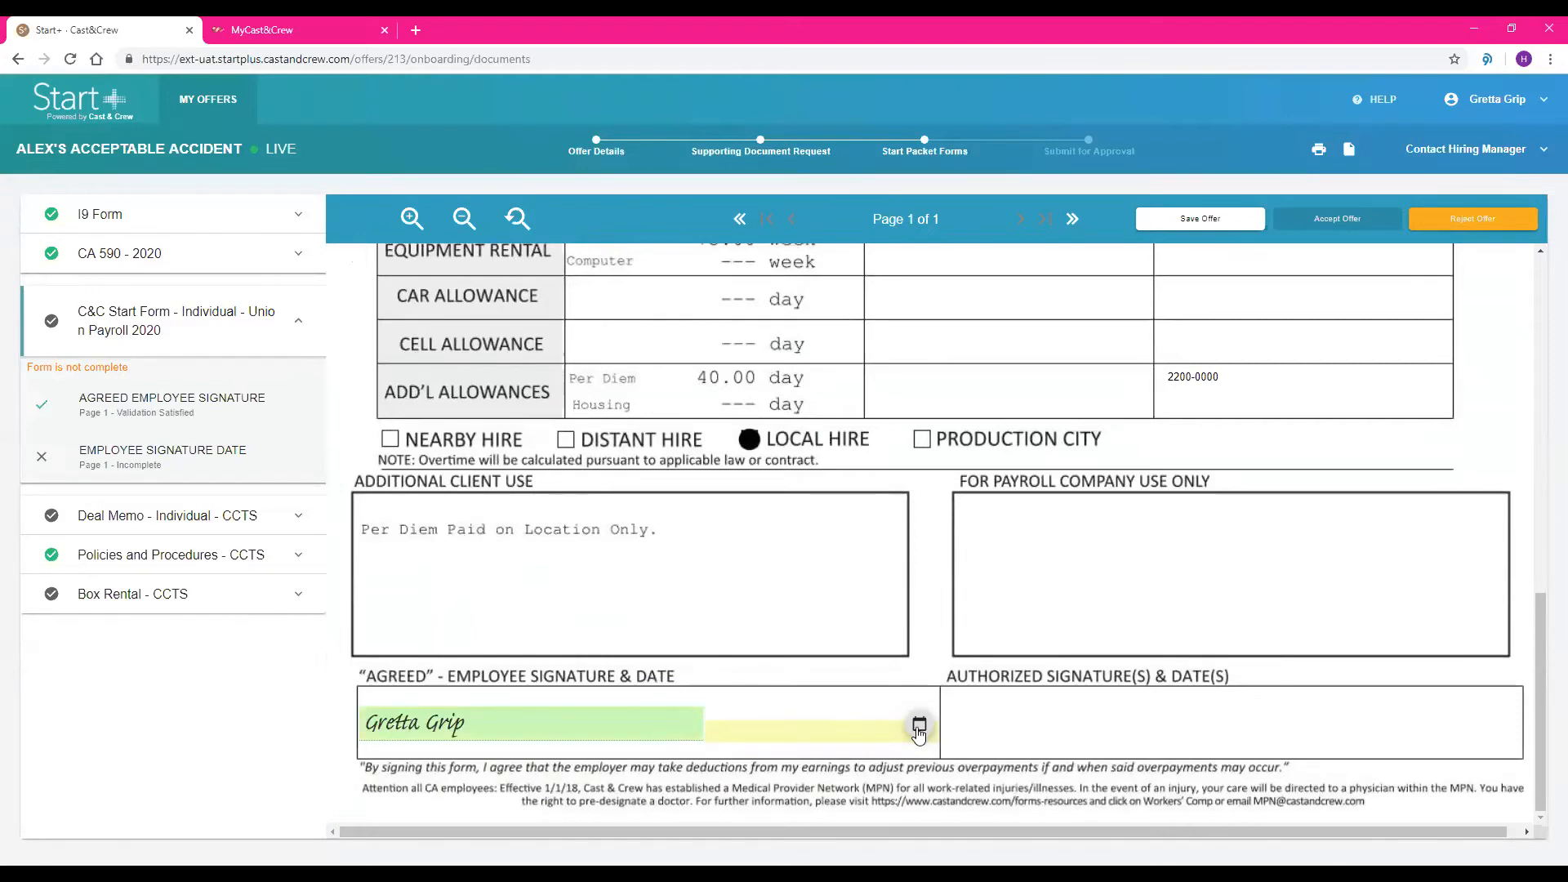
click(1057, 818)
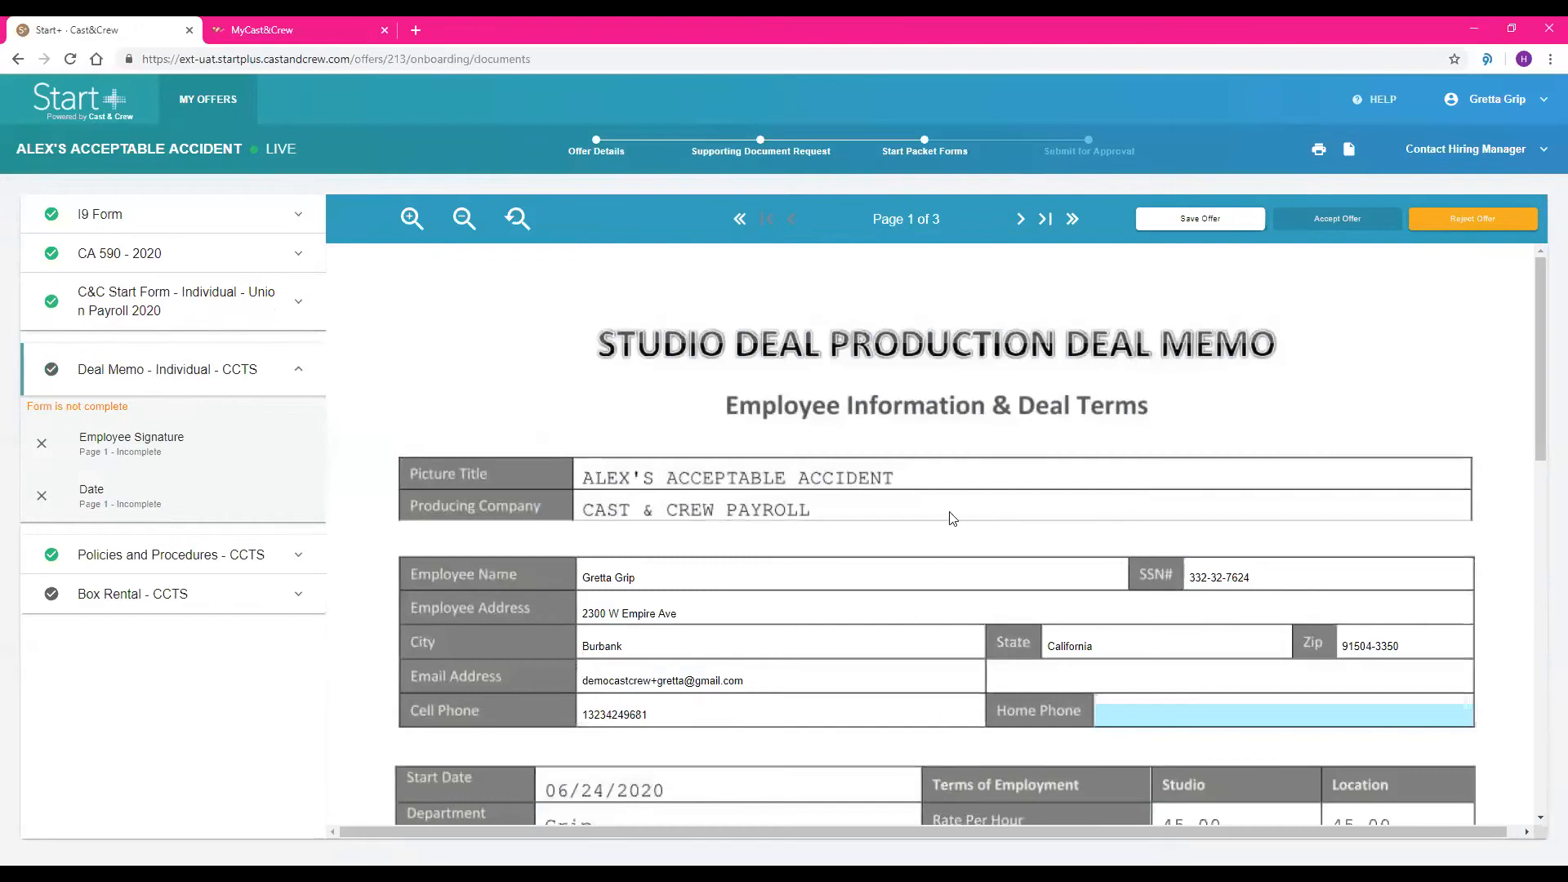
Sign the Deal Memo as the employee with the date 06/24/2020, and continue to the Box Rental form
scroll(993, 476, down, 3)
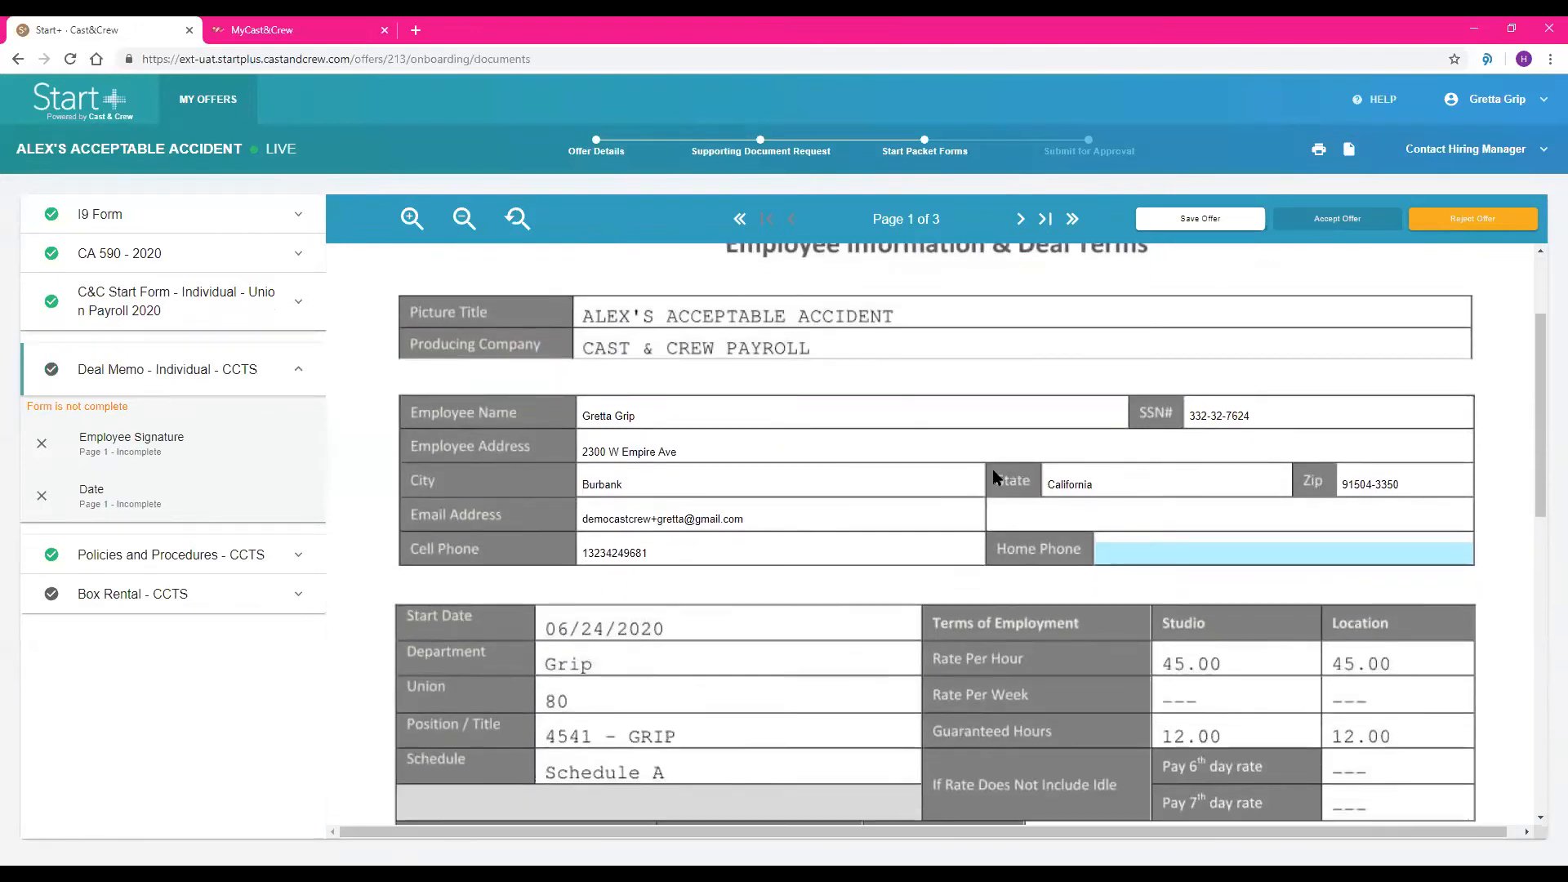
scroll(993, 476, down, 2)
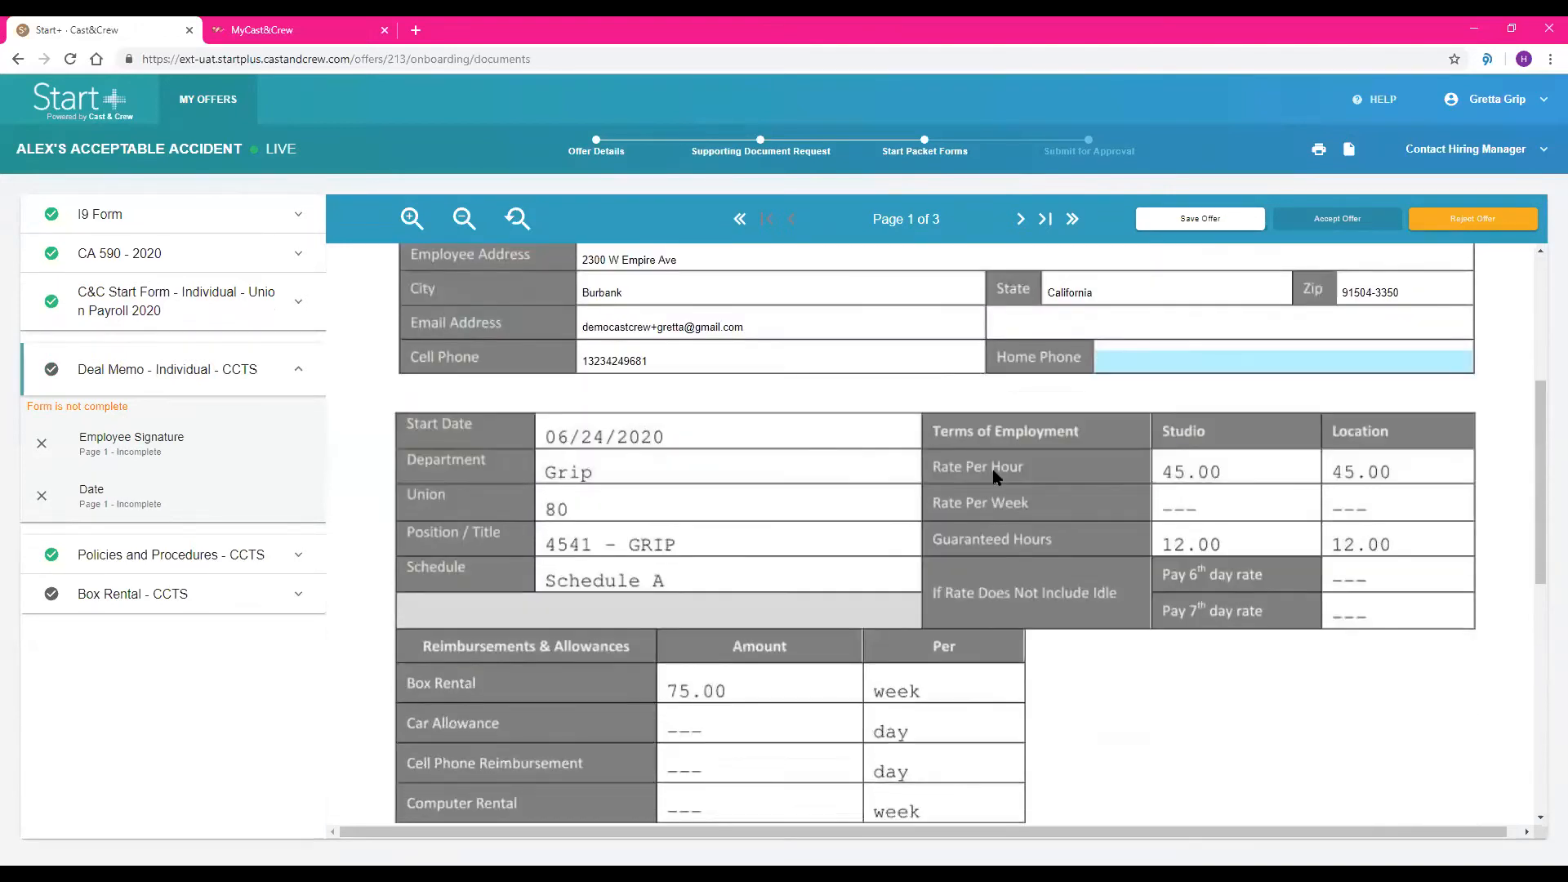
scroll(993, 477, down, 6)
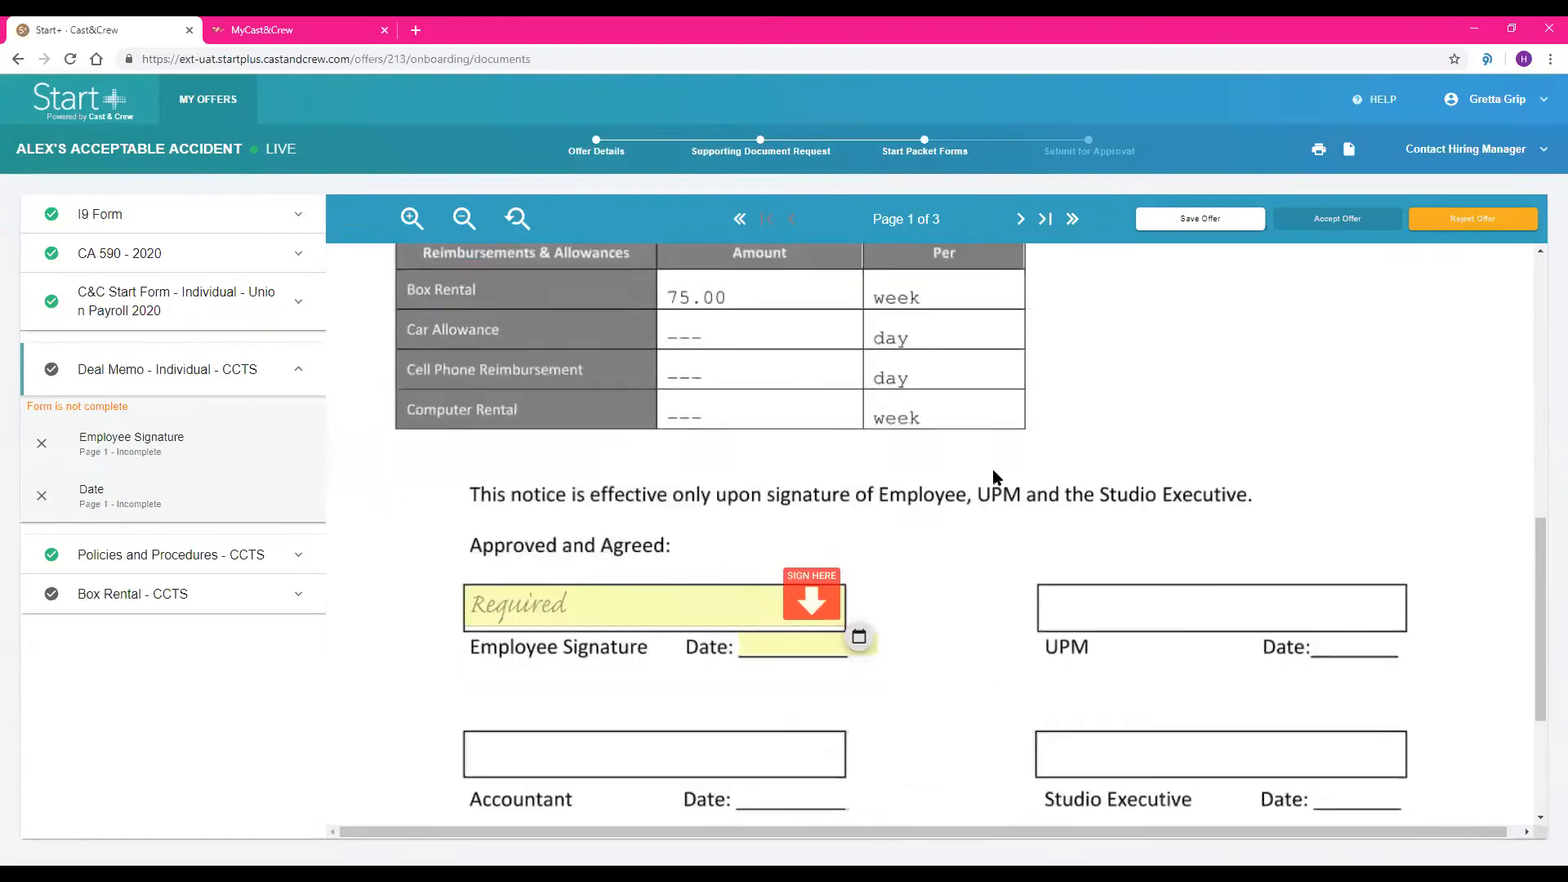
click(825, 578)
click(875, 619)
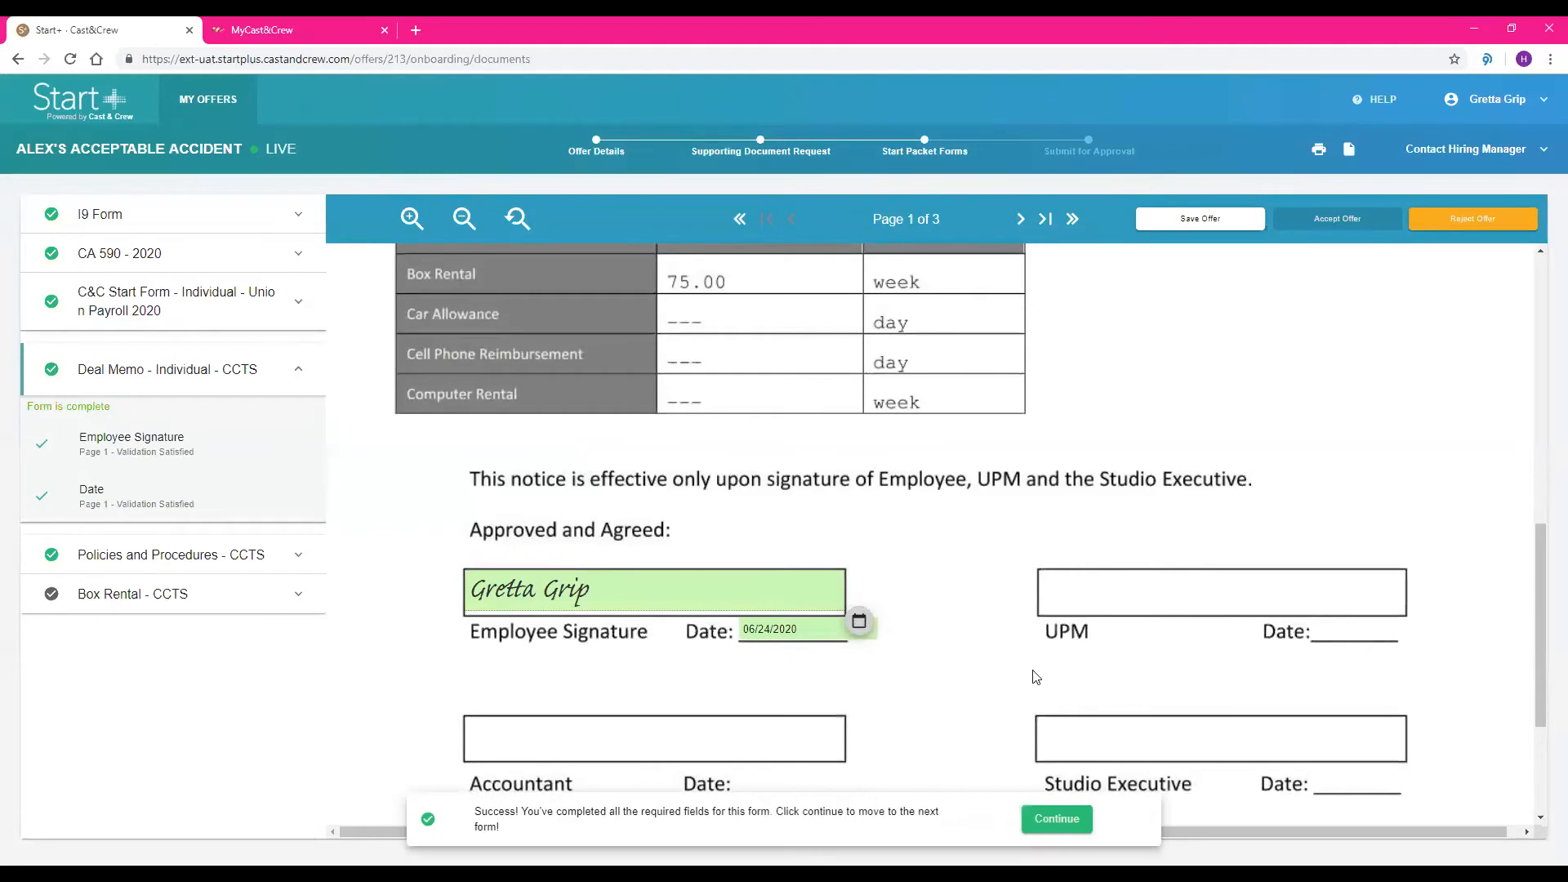
click(1064, 830)
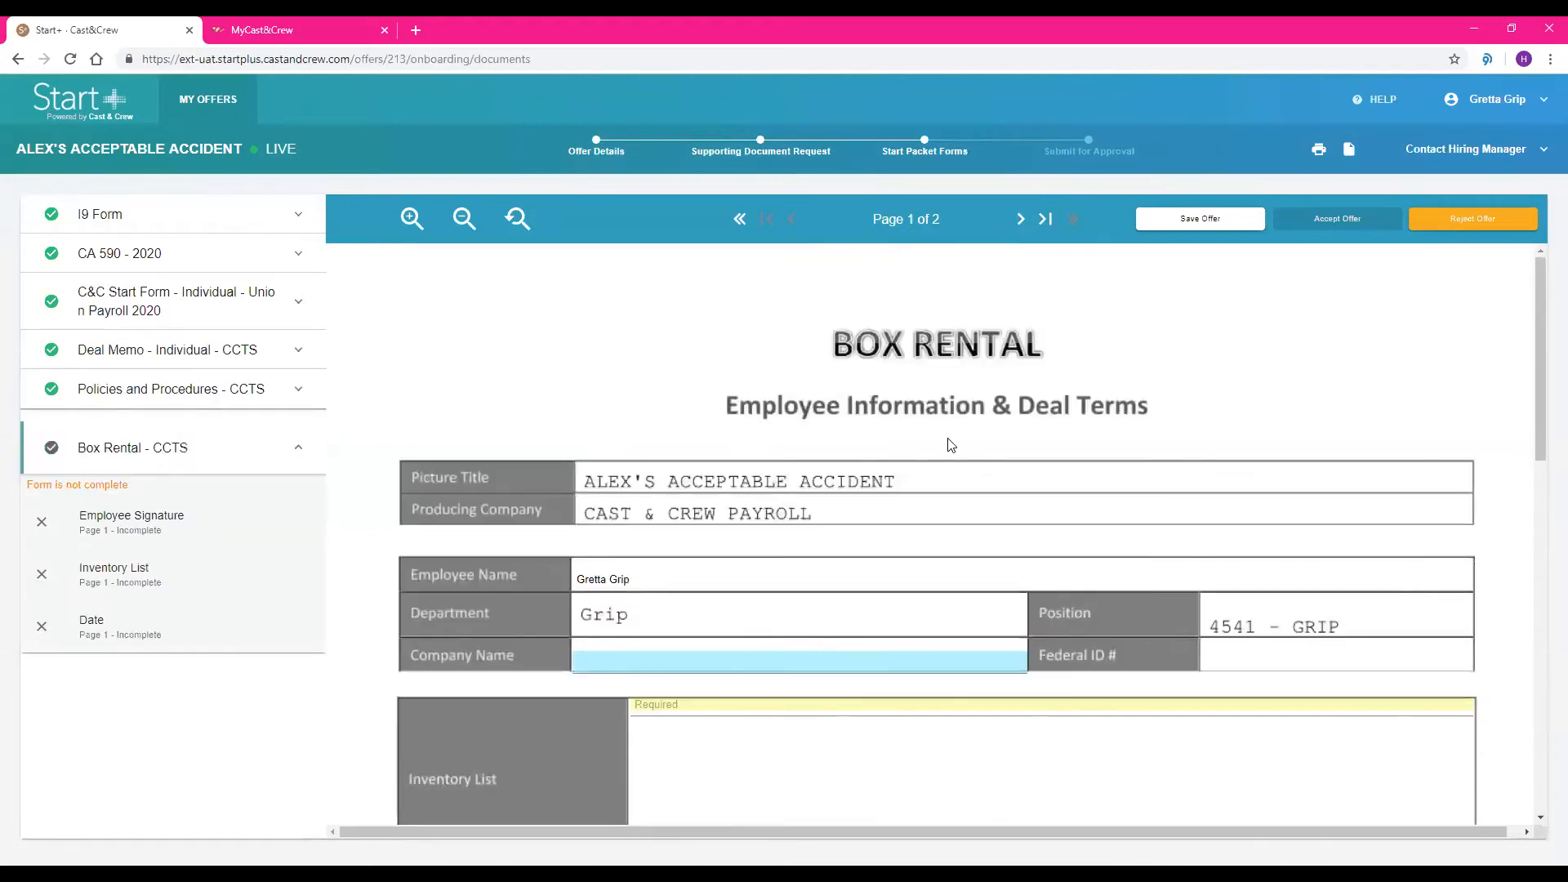
Enter "(attached)" as the inventory list on the Box Rental form
scroll(957, 442, down, 3)
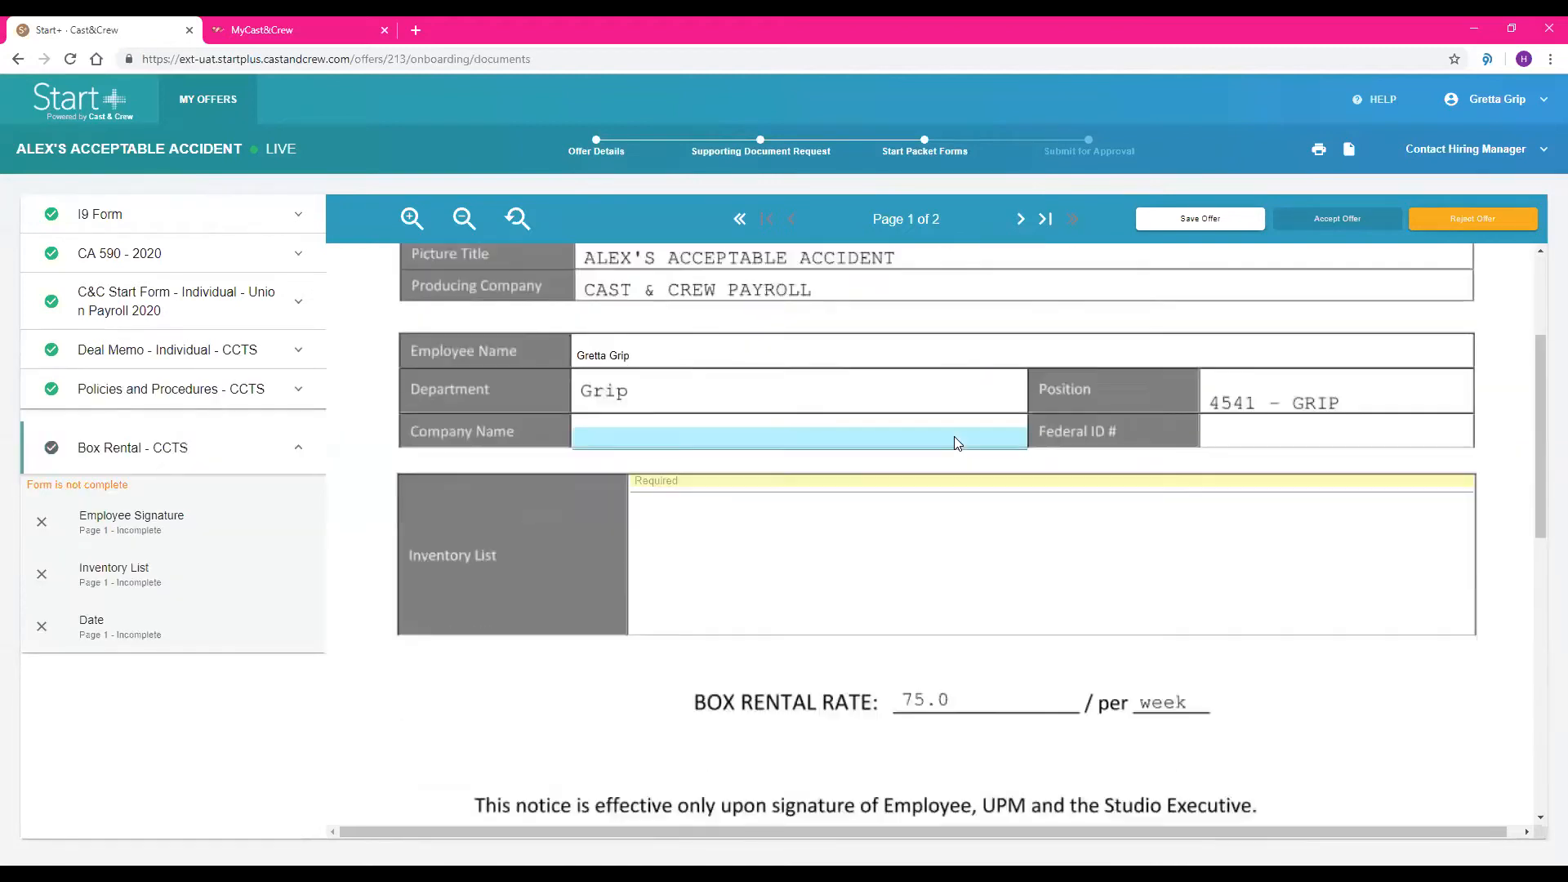
click(869, 478)
text(attached)
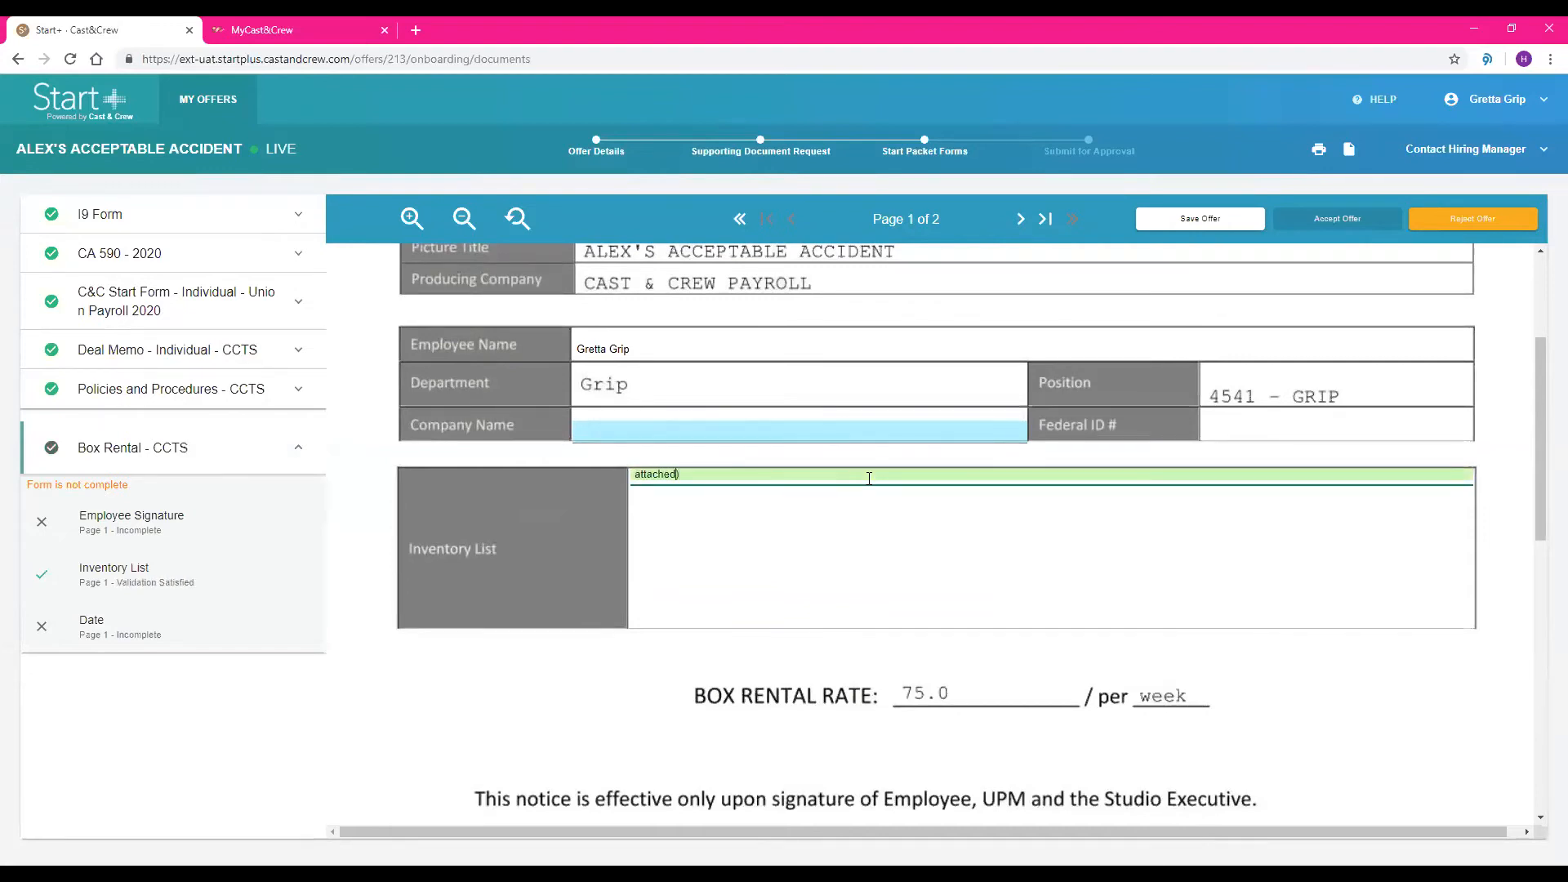
text(()
Sign the Box Rental form as the employee and date it 06/24/2020
scroll(1041, 473, down, 1)
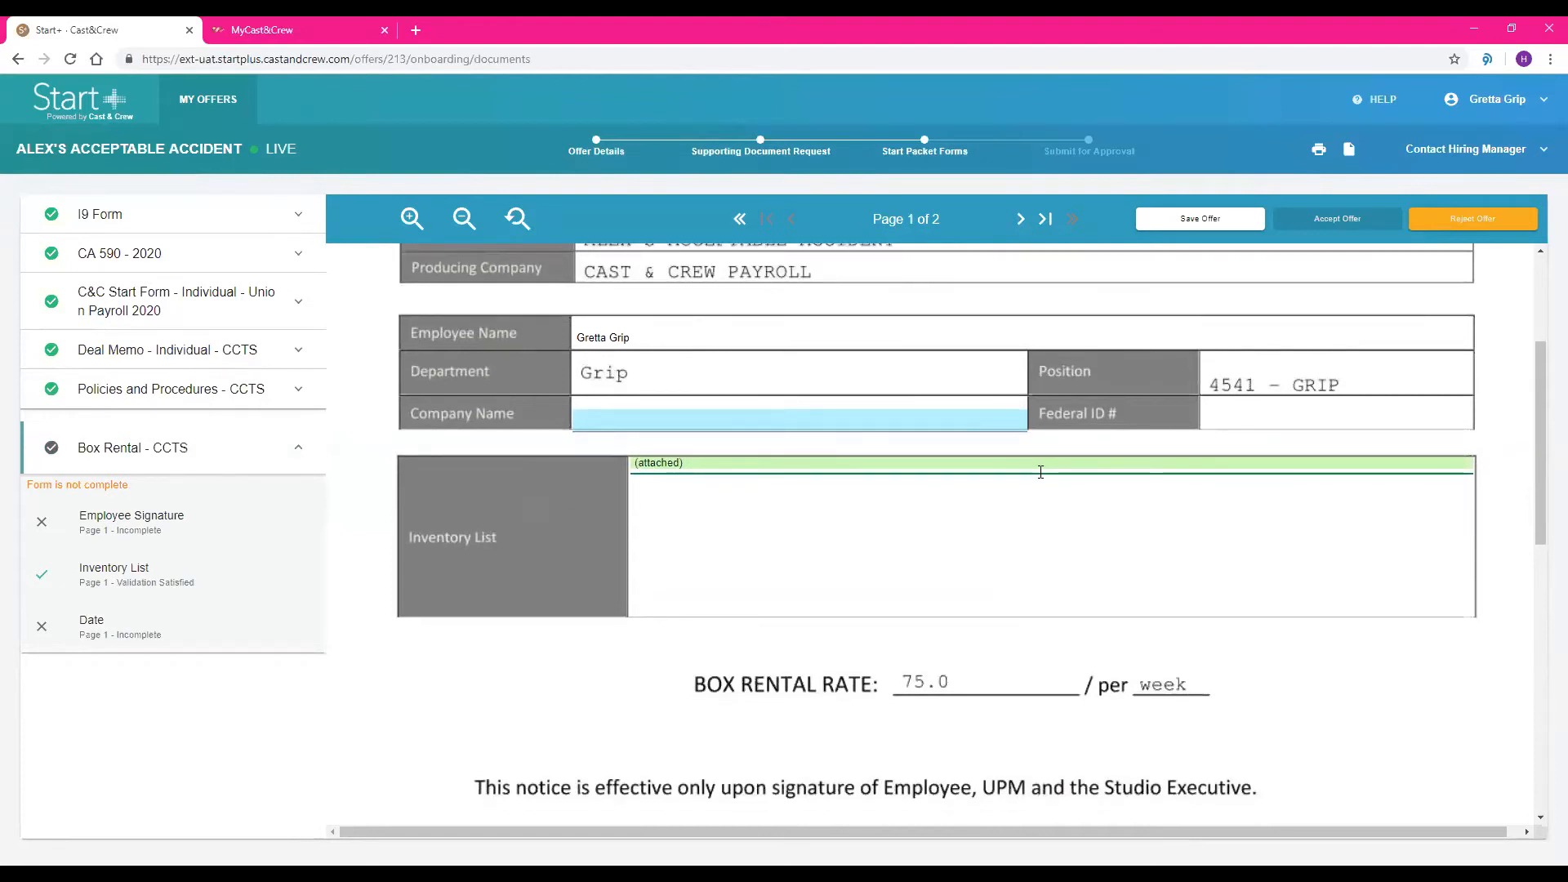
scroll(1041, 472, down, 6)
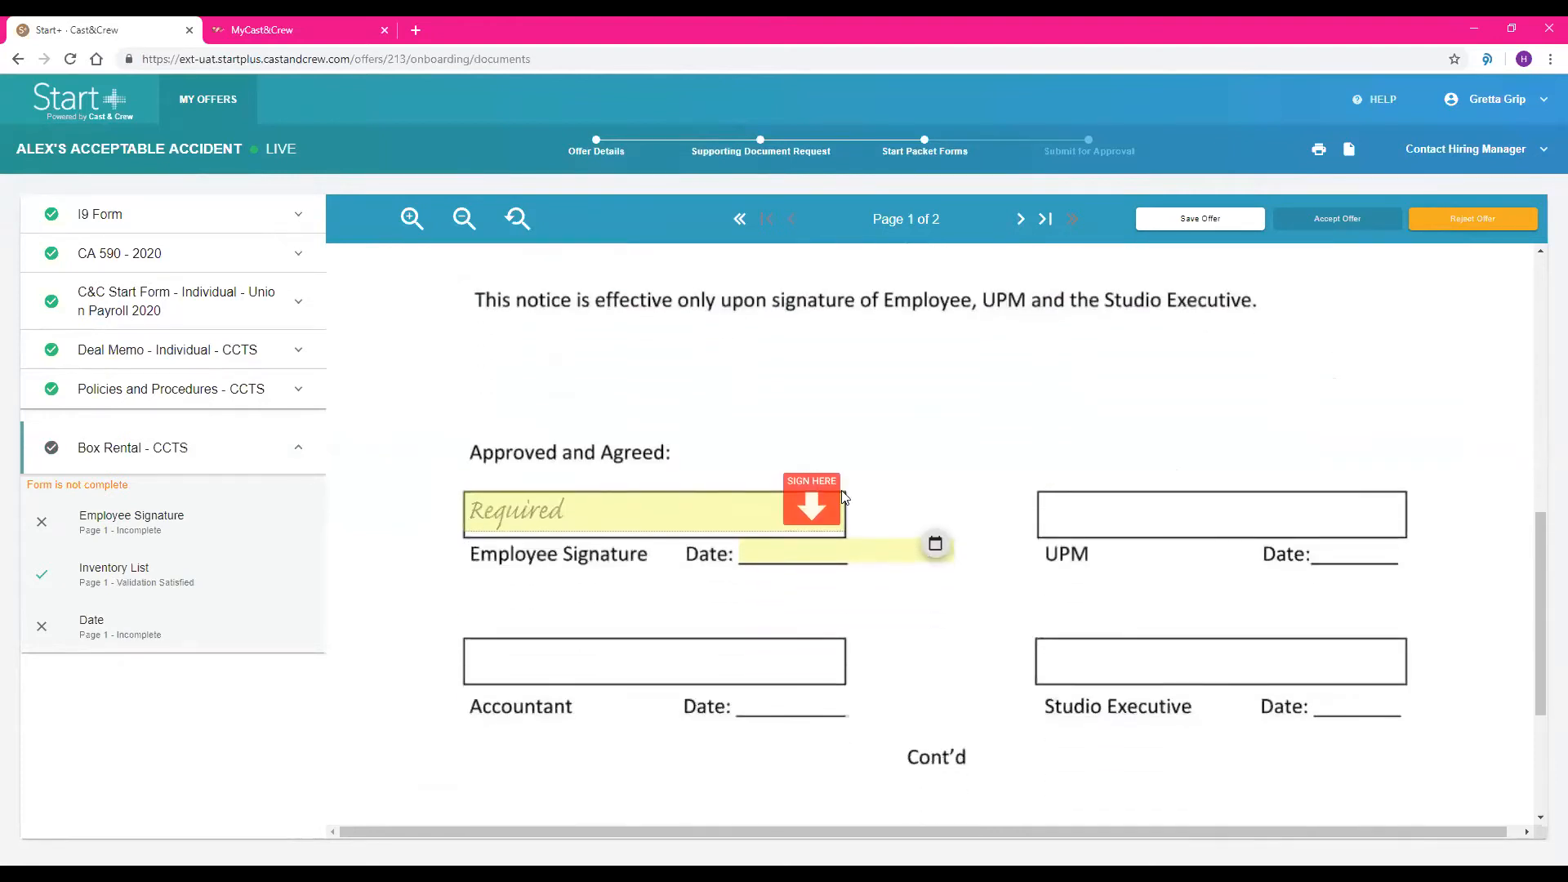
click(823, 508)
click(935, 543)
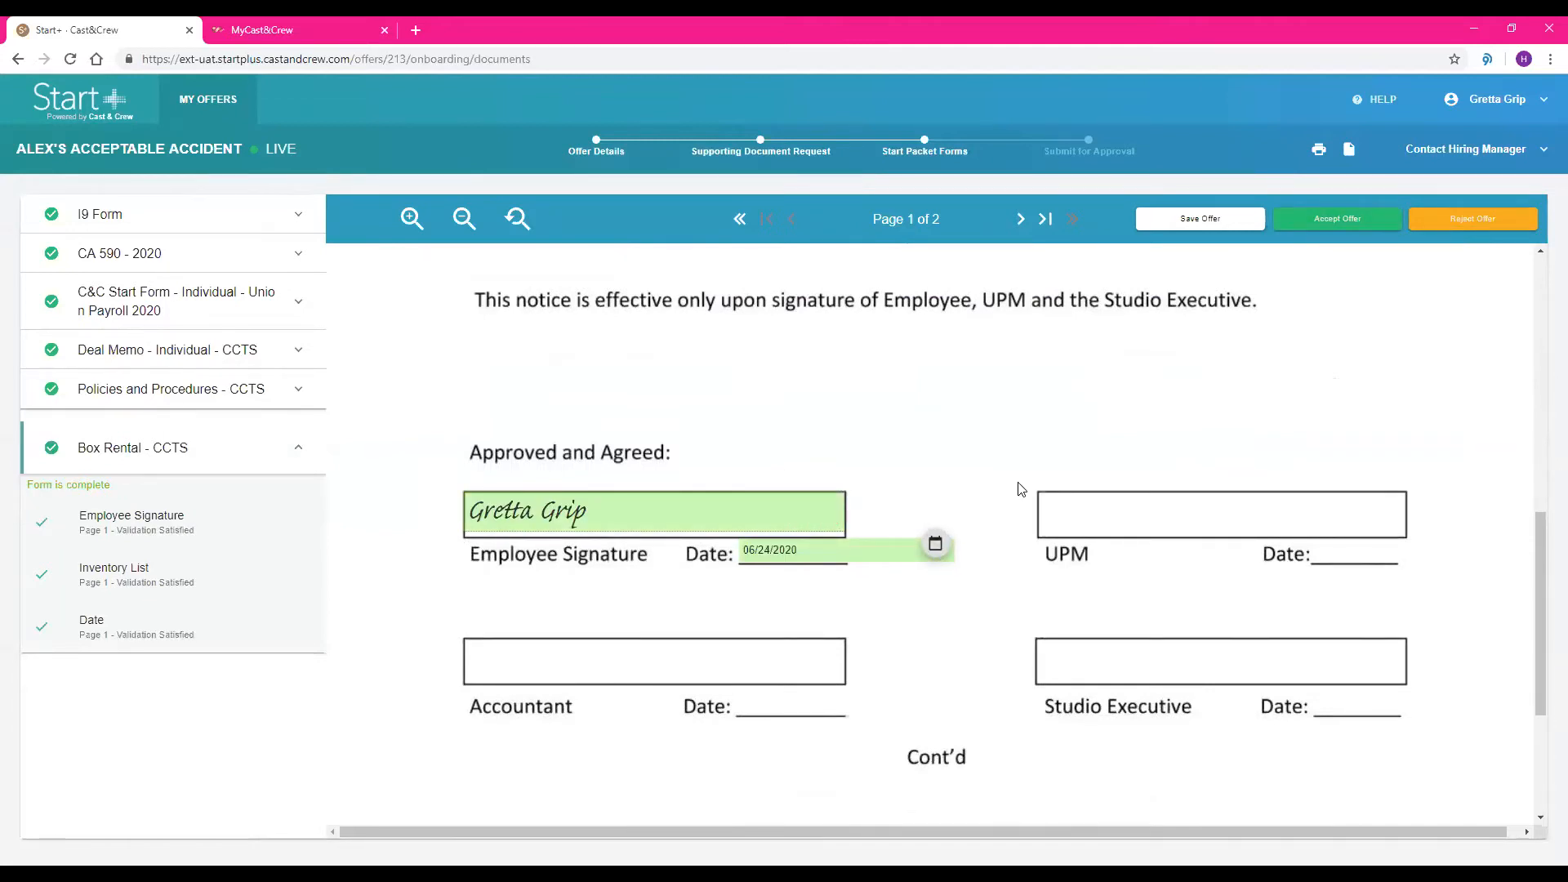
Replace the inventory list text on the Box Rental form with "Lens - Cannon 9000, etc."
scroll(1021, 490, up, 1)
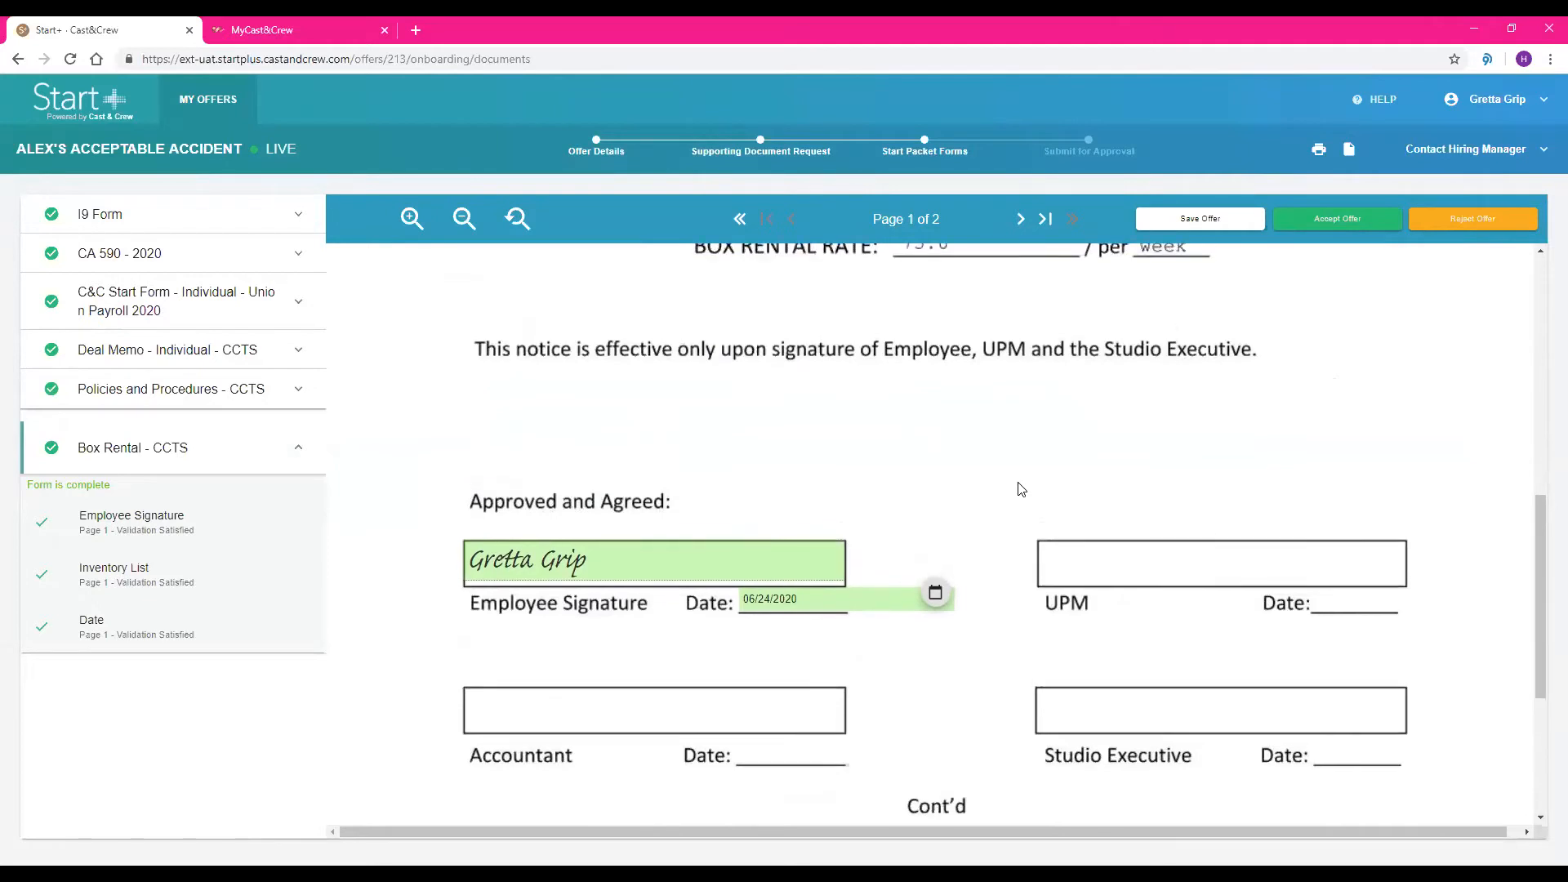
scroll(1021, 490, up, 5)
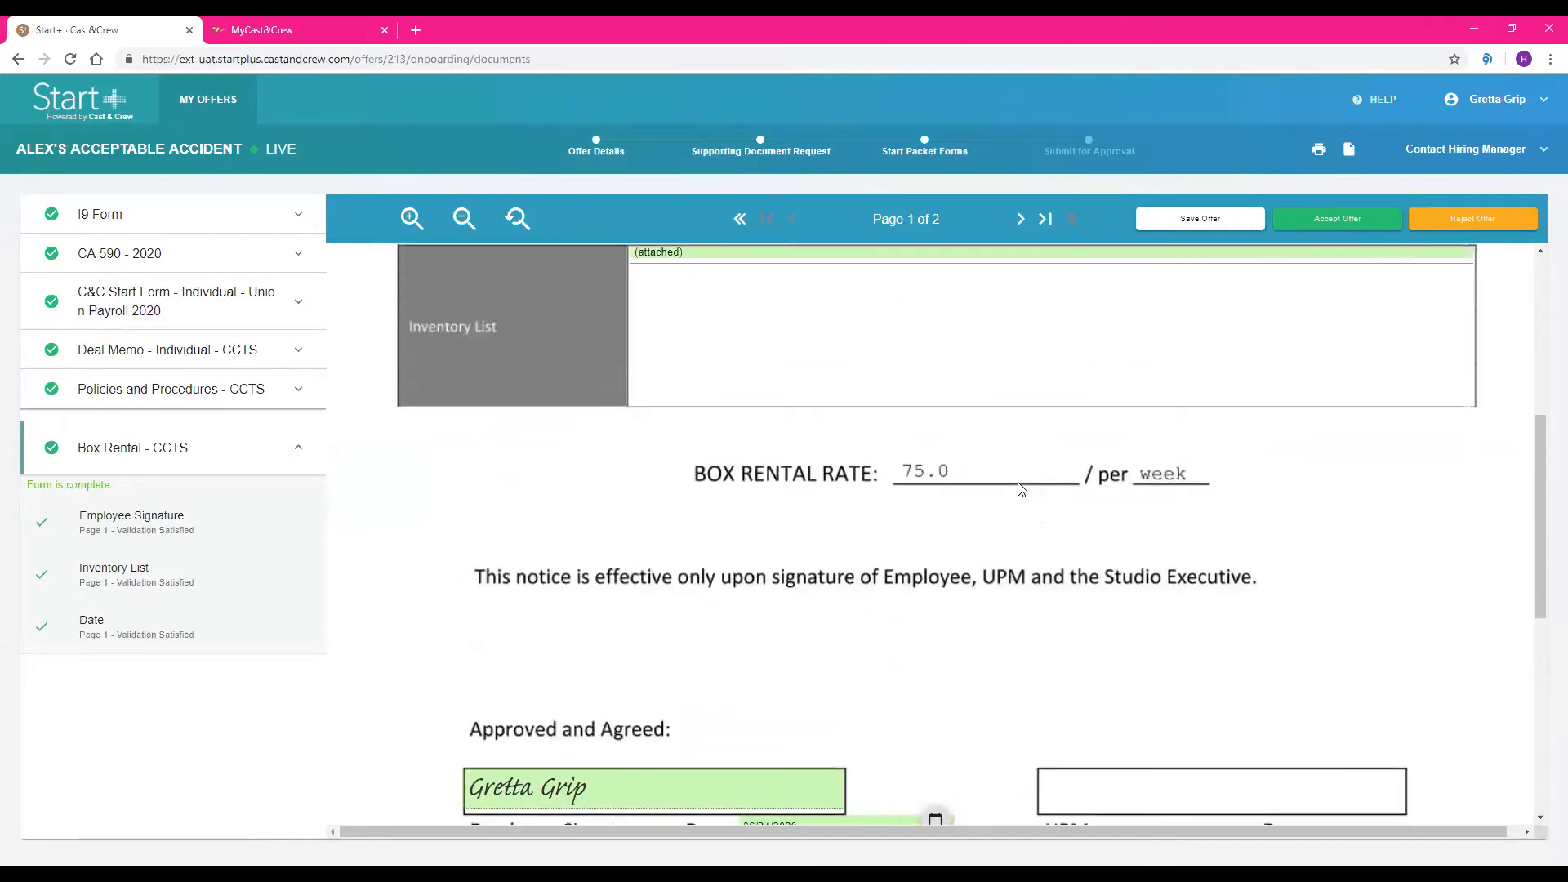
scroll(1021, 490, up, 1)
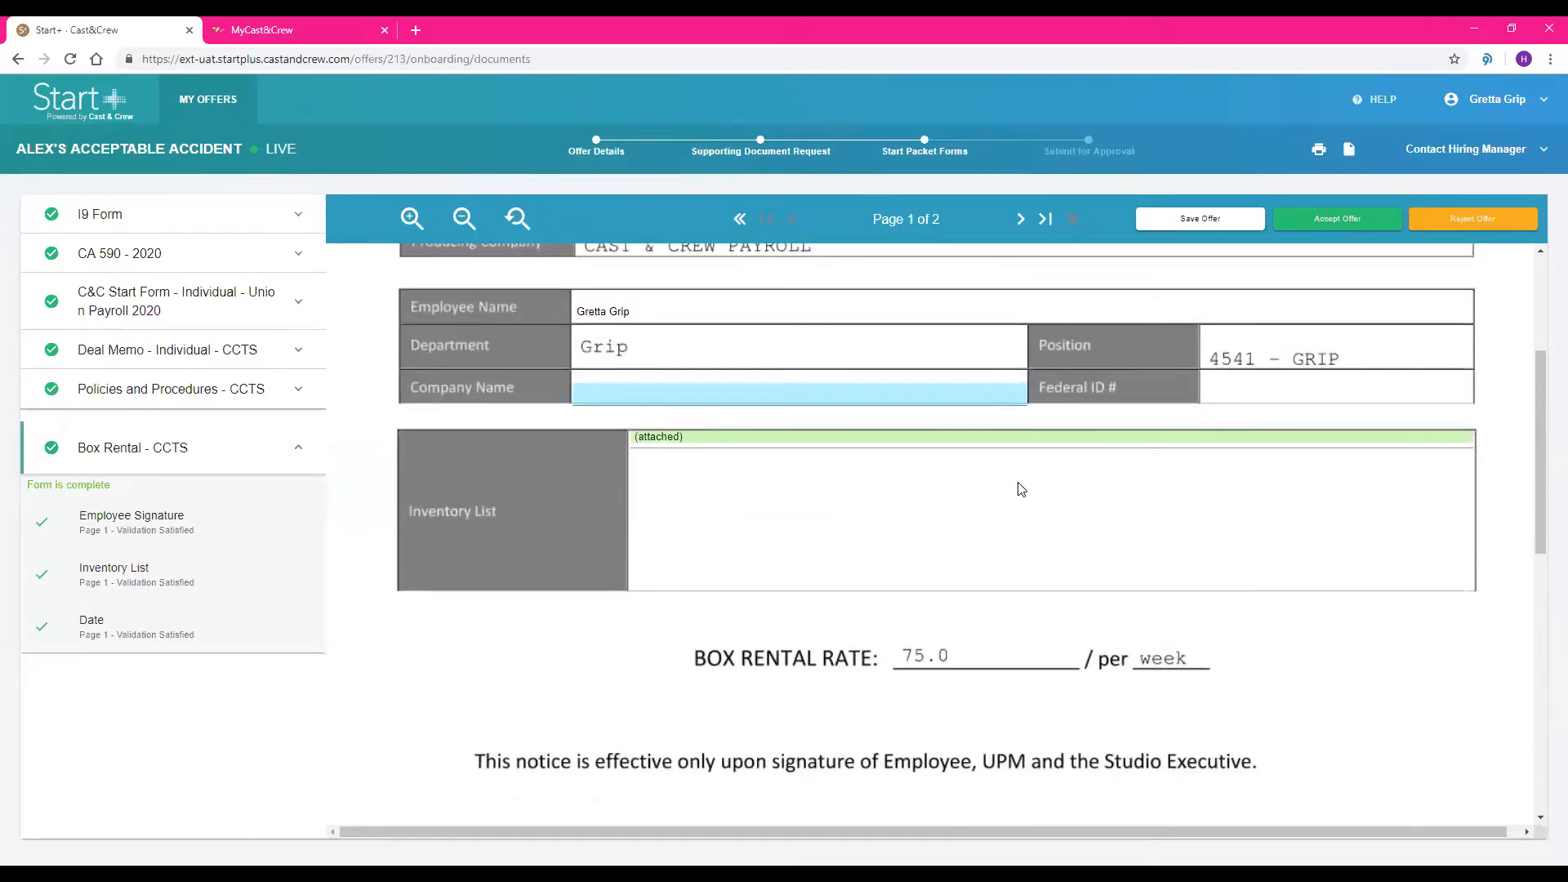
scroll(1021, 489, up, 3)
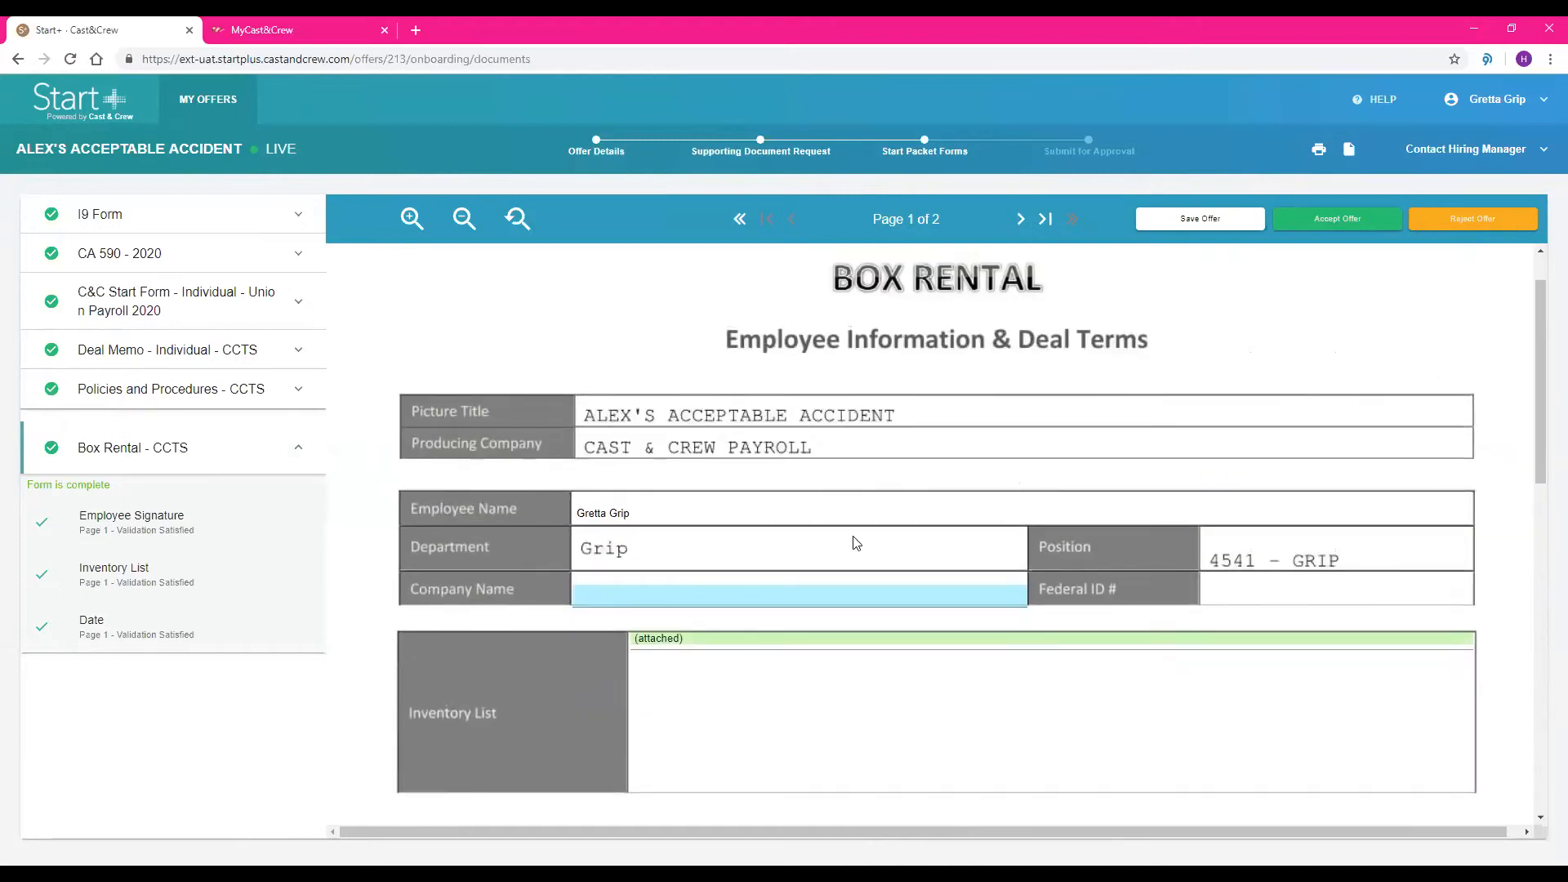
drag(717, 640, 613, 644)
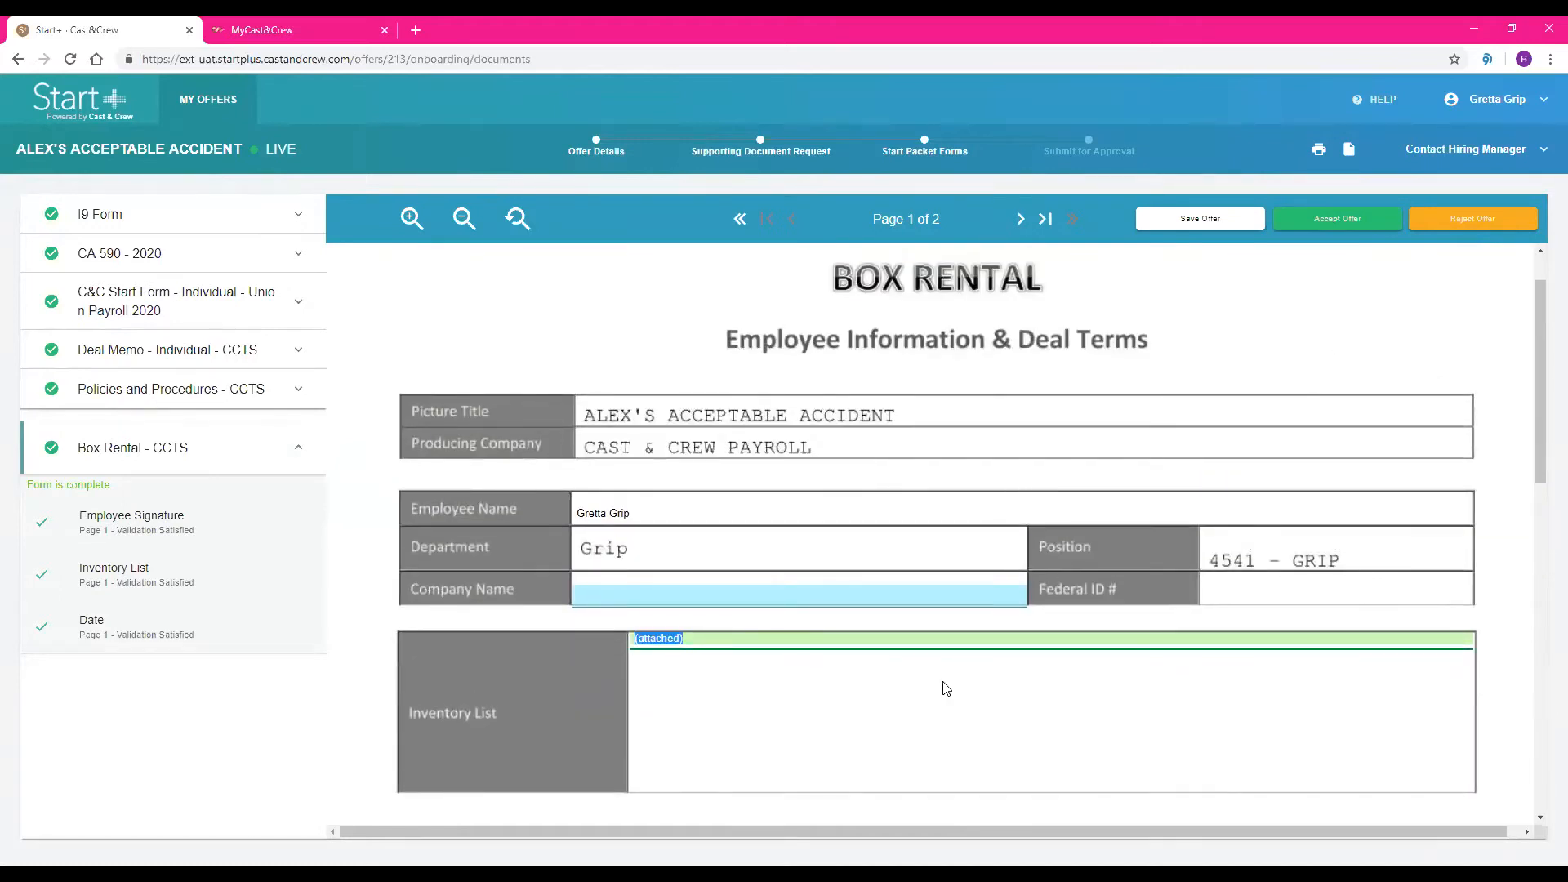
text(LEns - Cannon 9000, etc.)
Accept the offer and acknowledge receipt of the Policies and Procedures - CCTS document
scroll(1370, 300, down, 2)
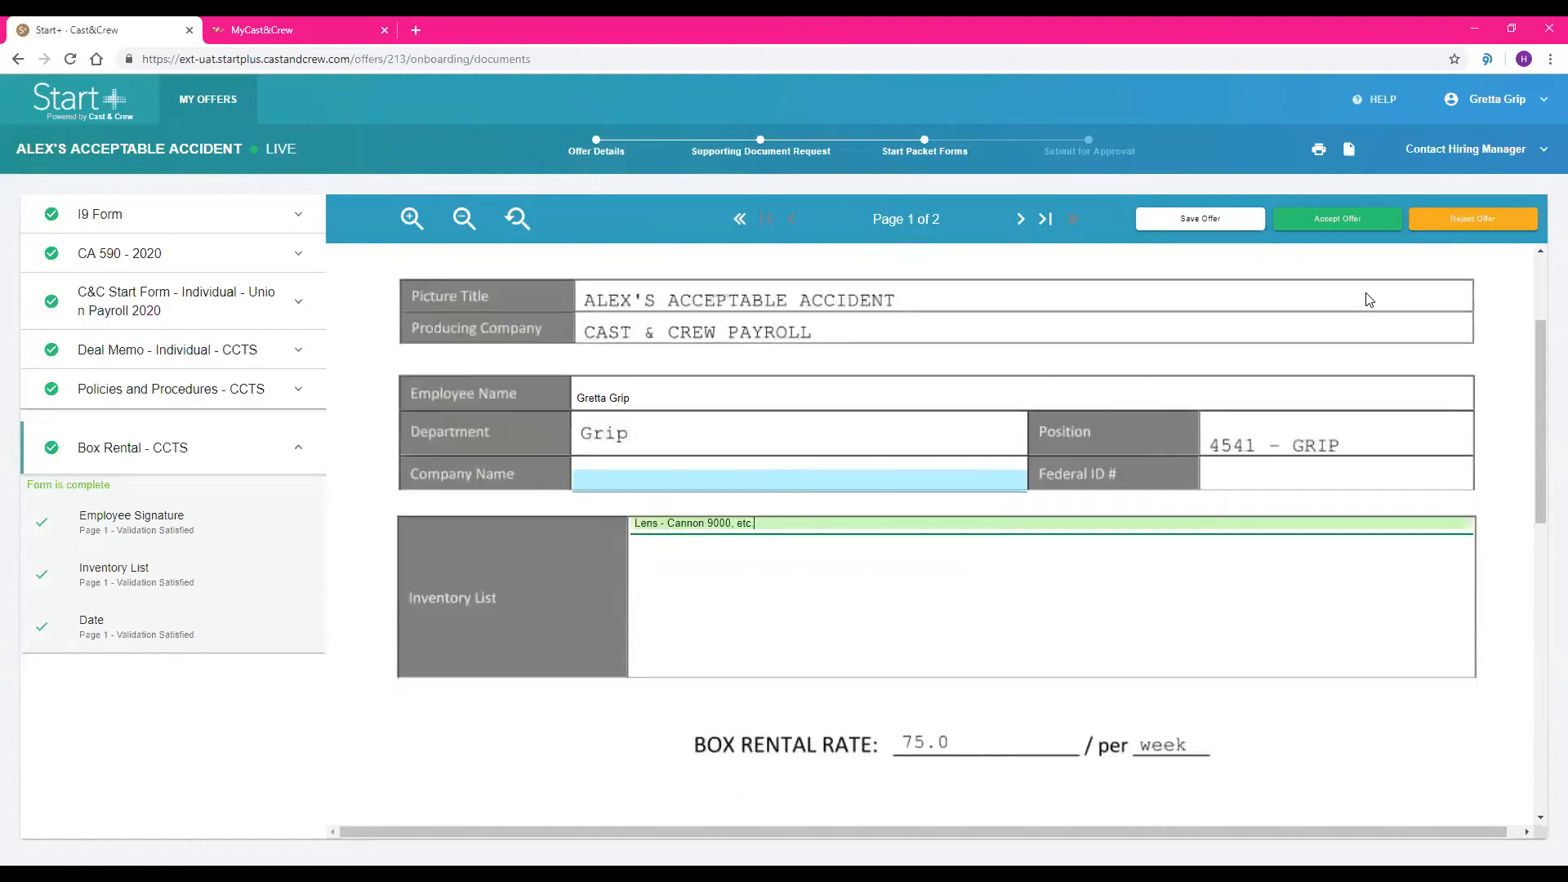
click(1338, 228)
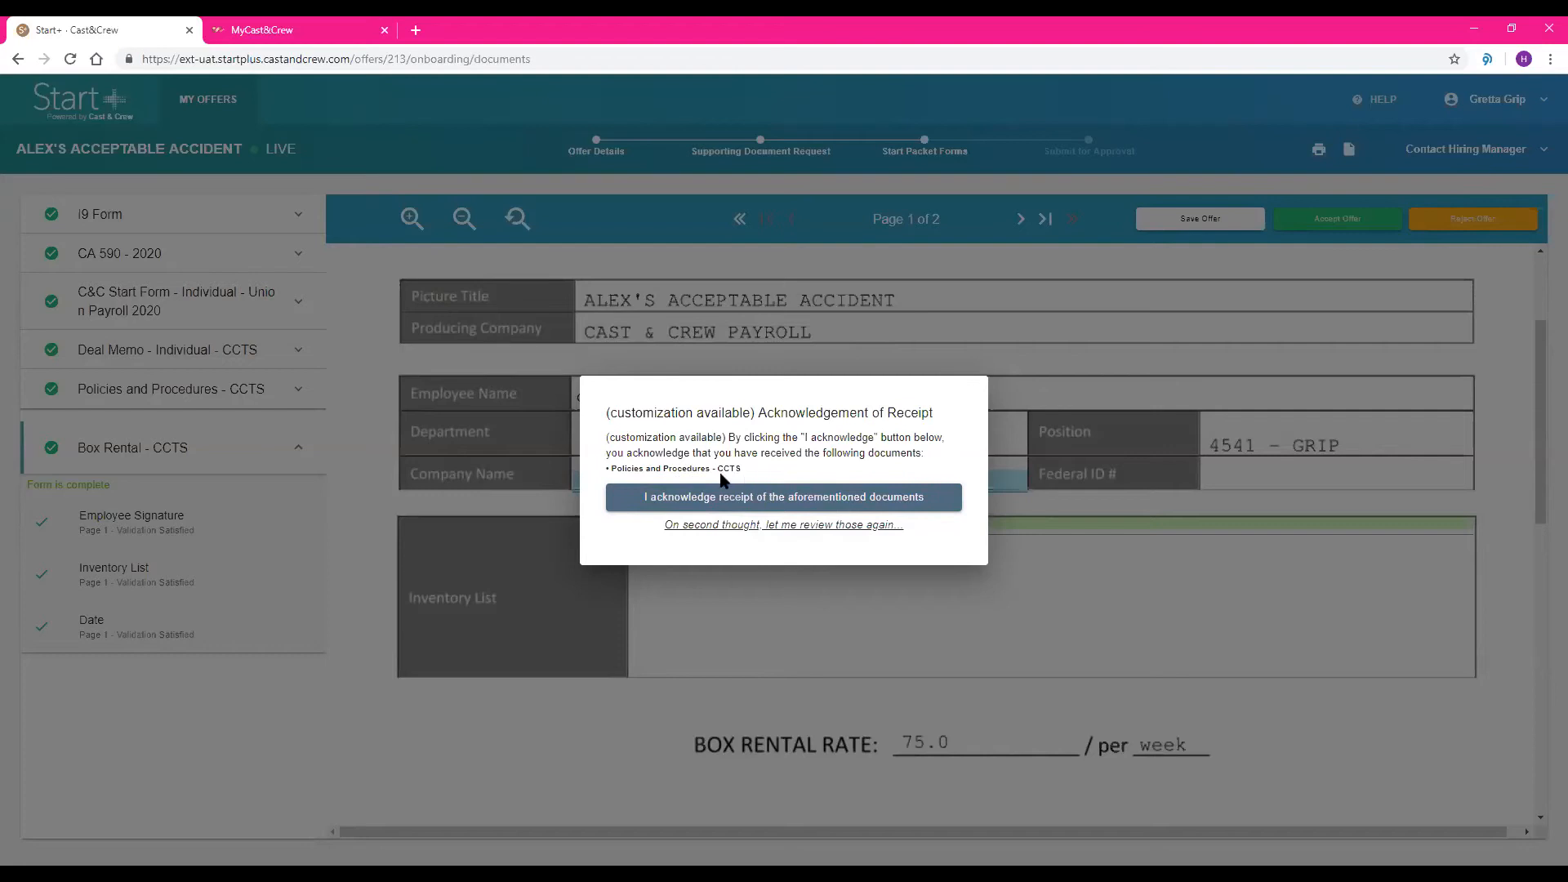
click(676, 500)
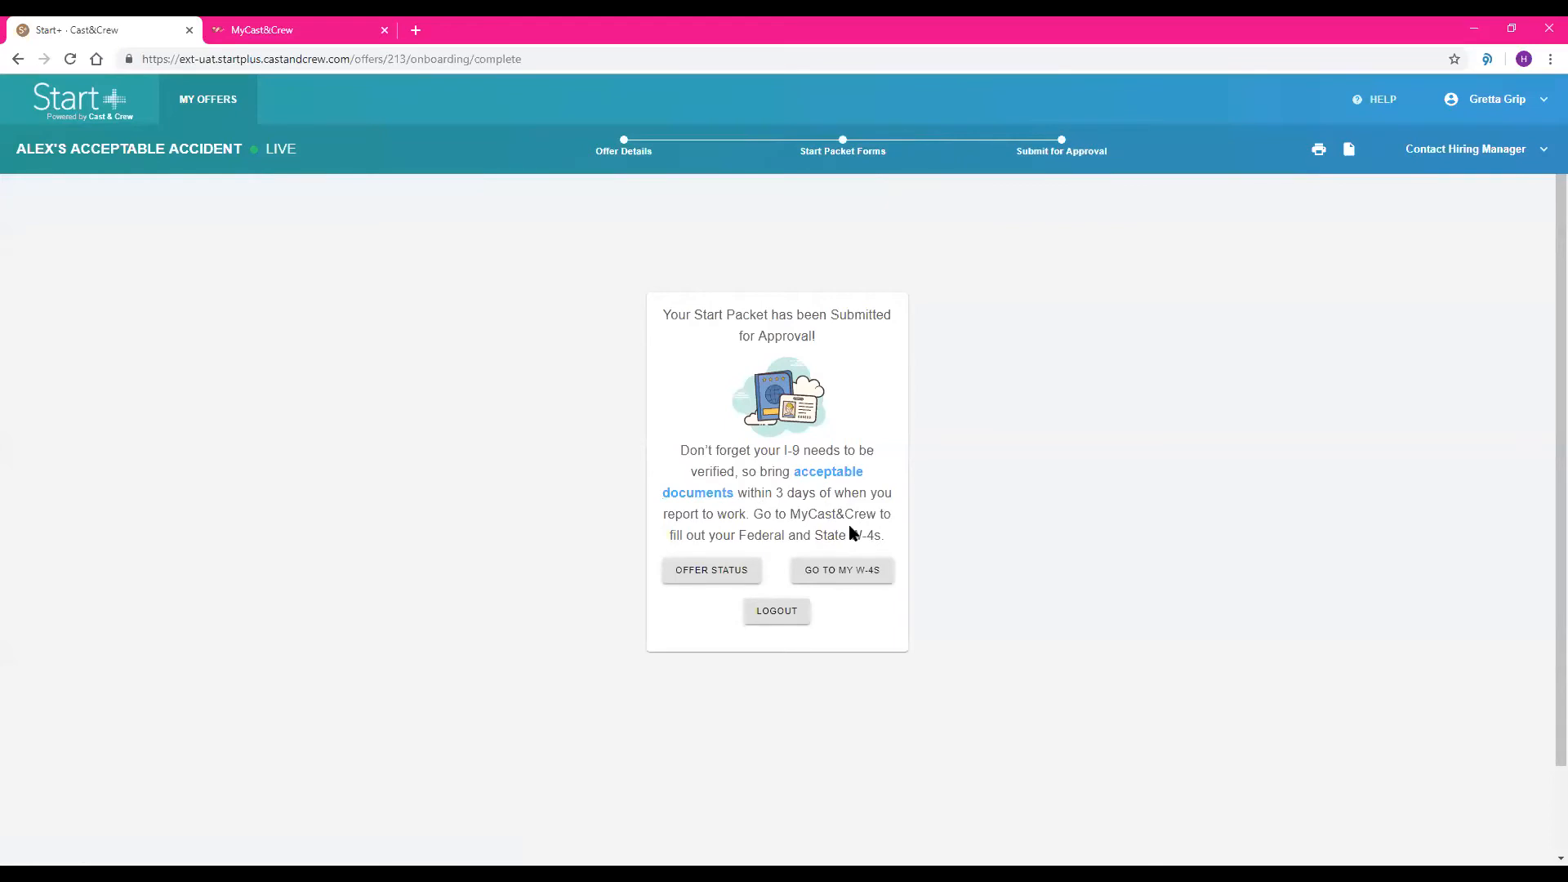
Check the State W-4 option when adding a W-4 in MyCast&Crew, and open a new Federal W-4 form
click(862, 576)
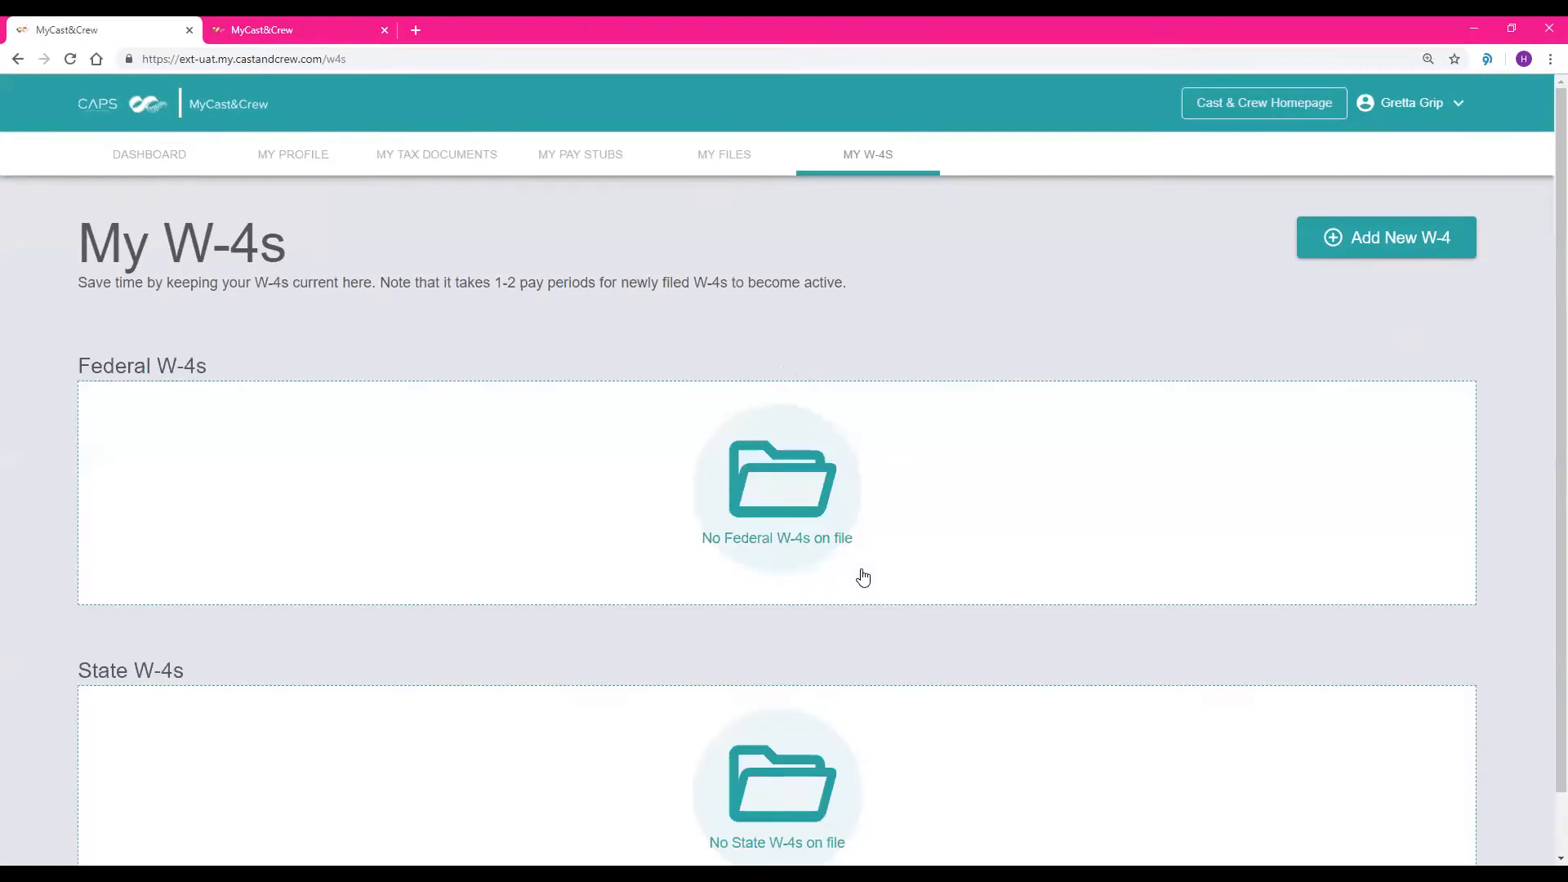
click(1391, 254)
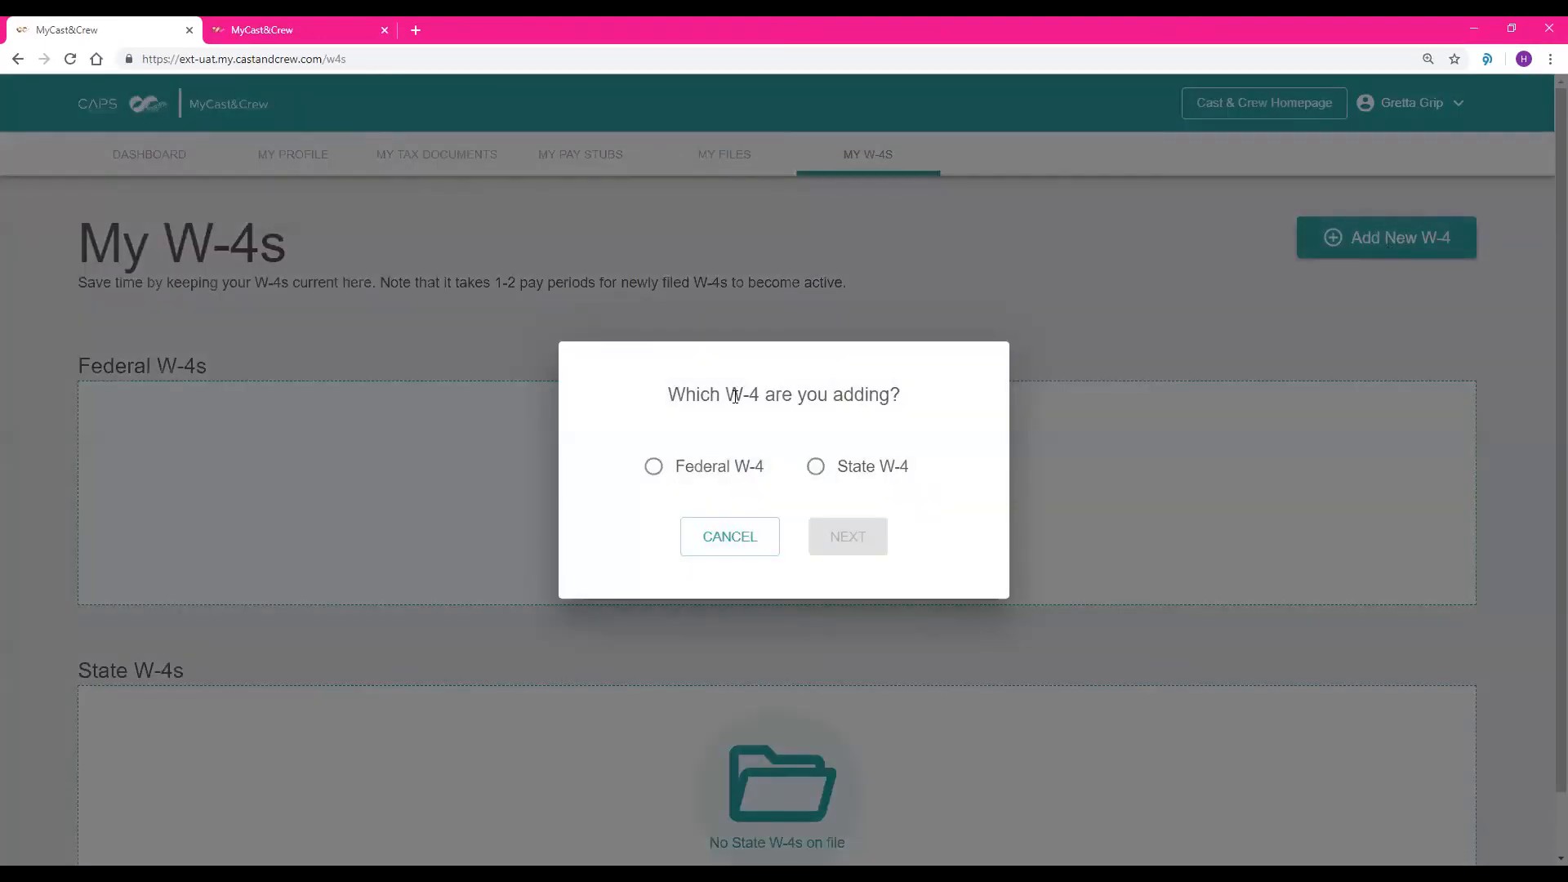
click(654, 469)
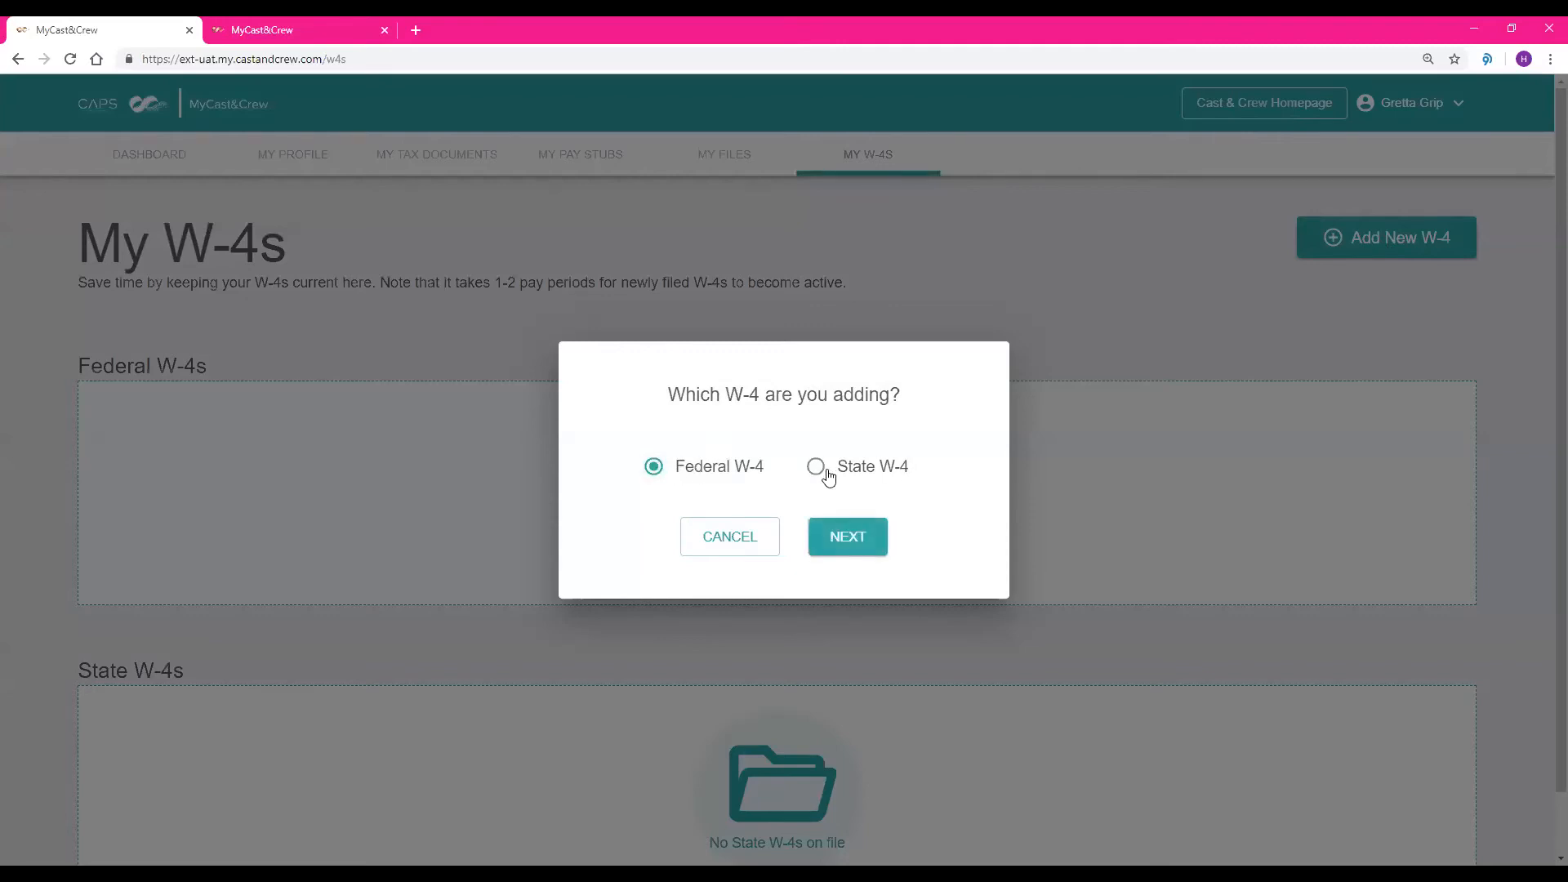
click(818, 469)
click(907, 454)
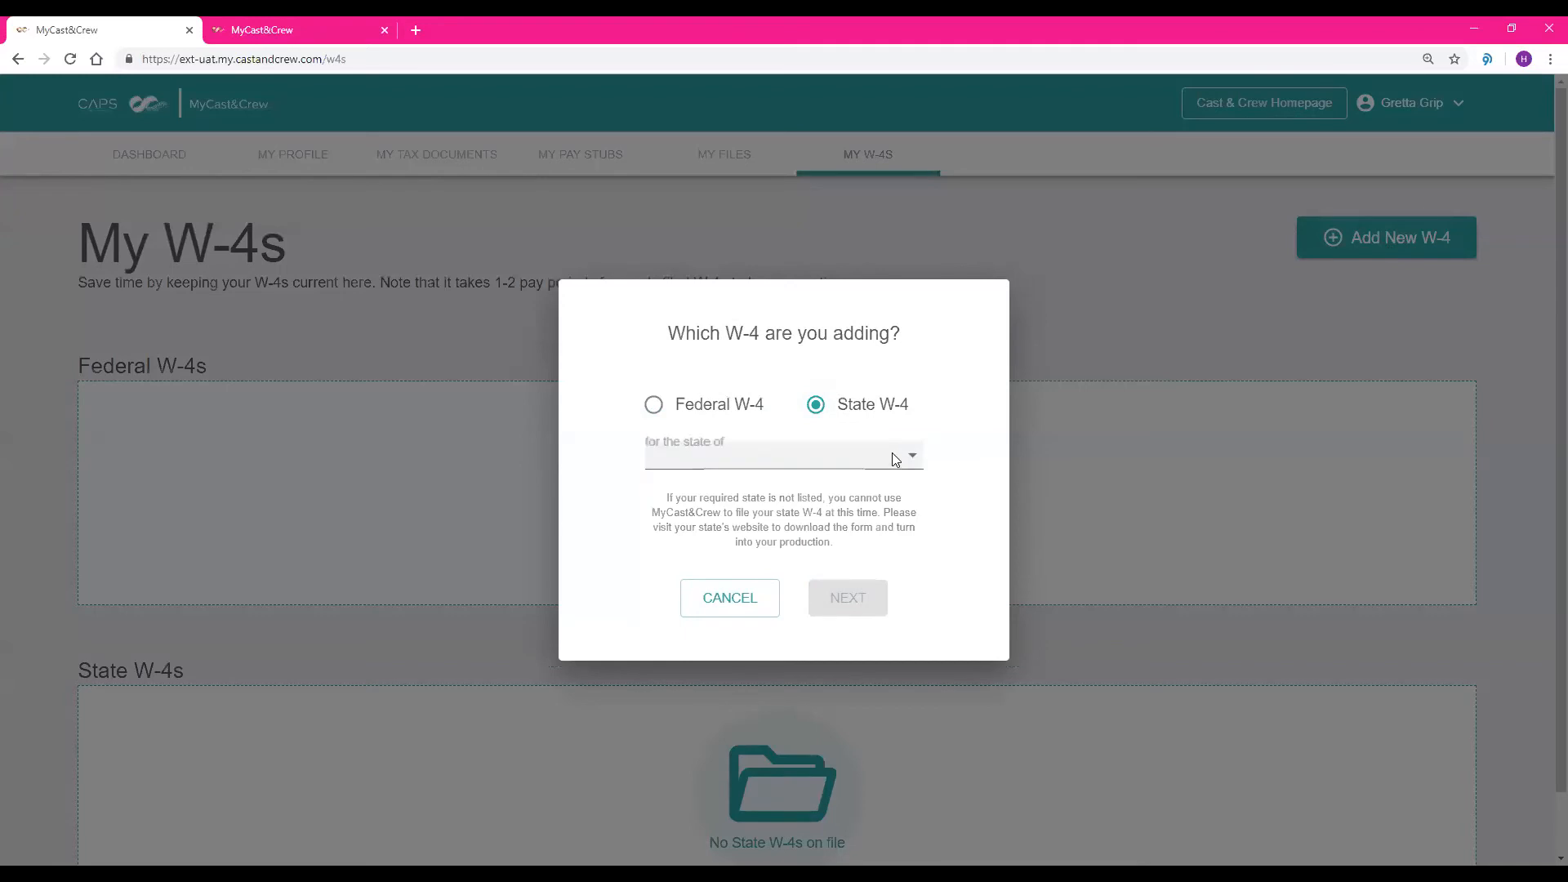
click(941, 473)
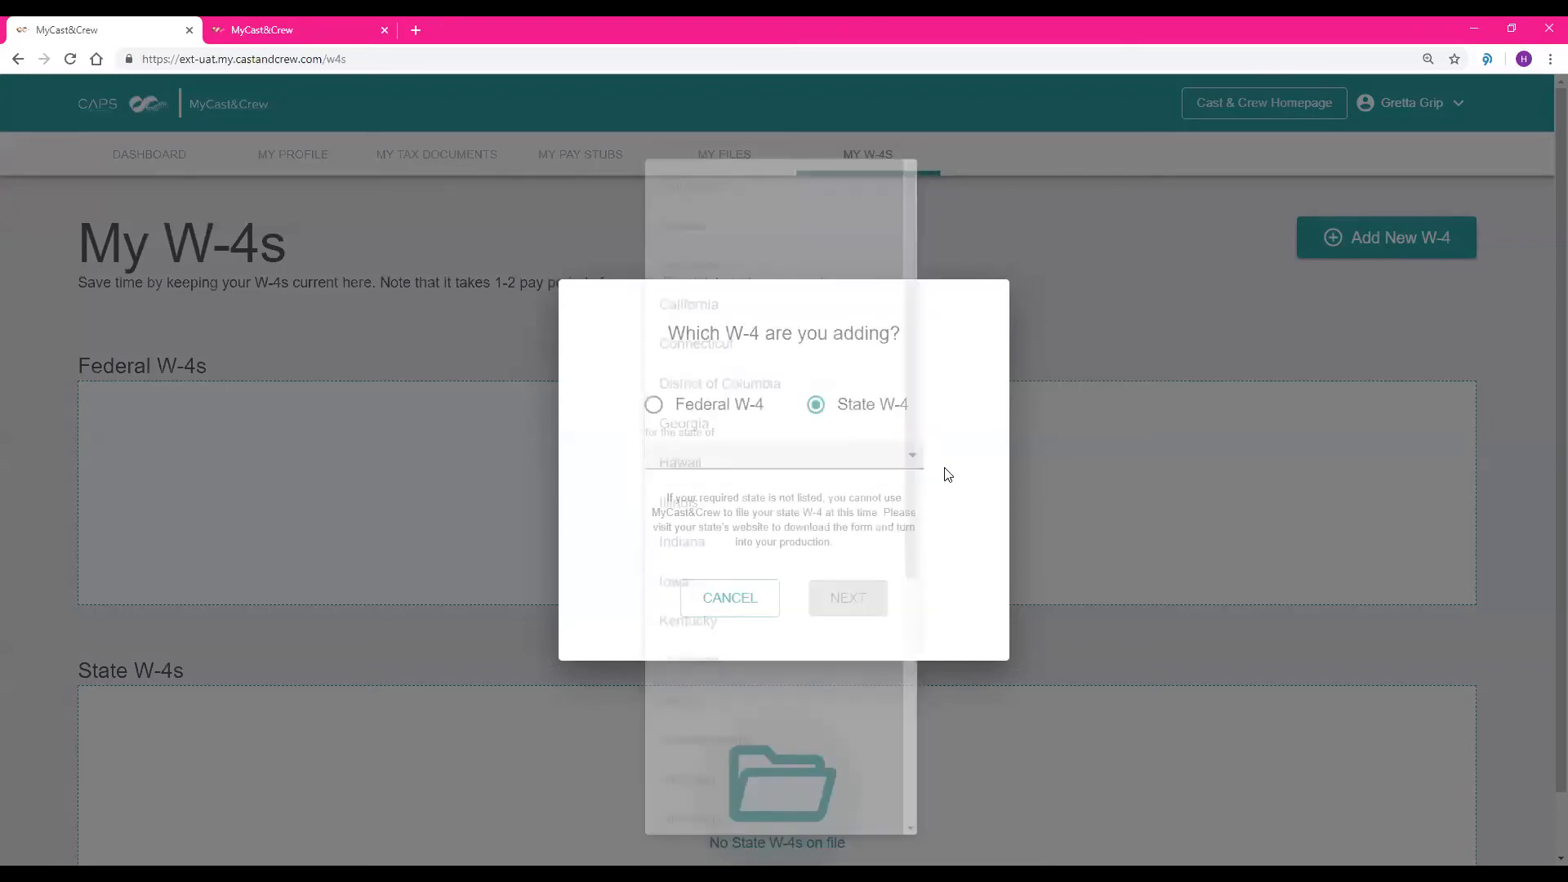
click(699, 409)
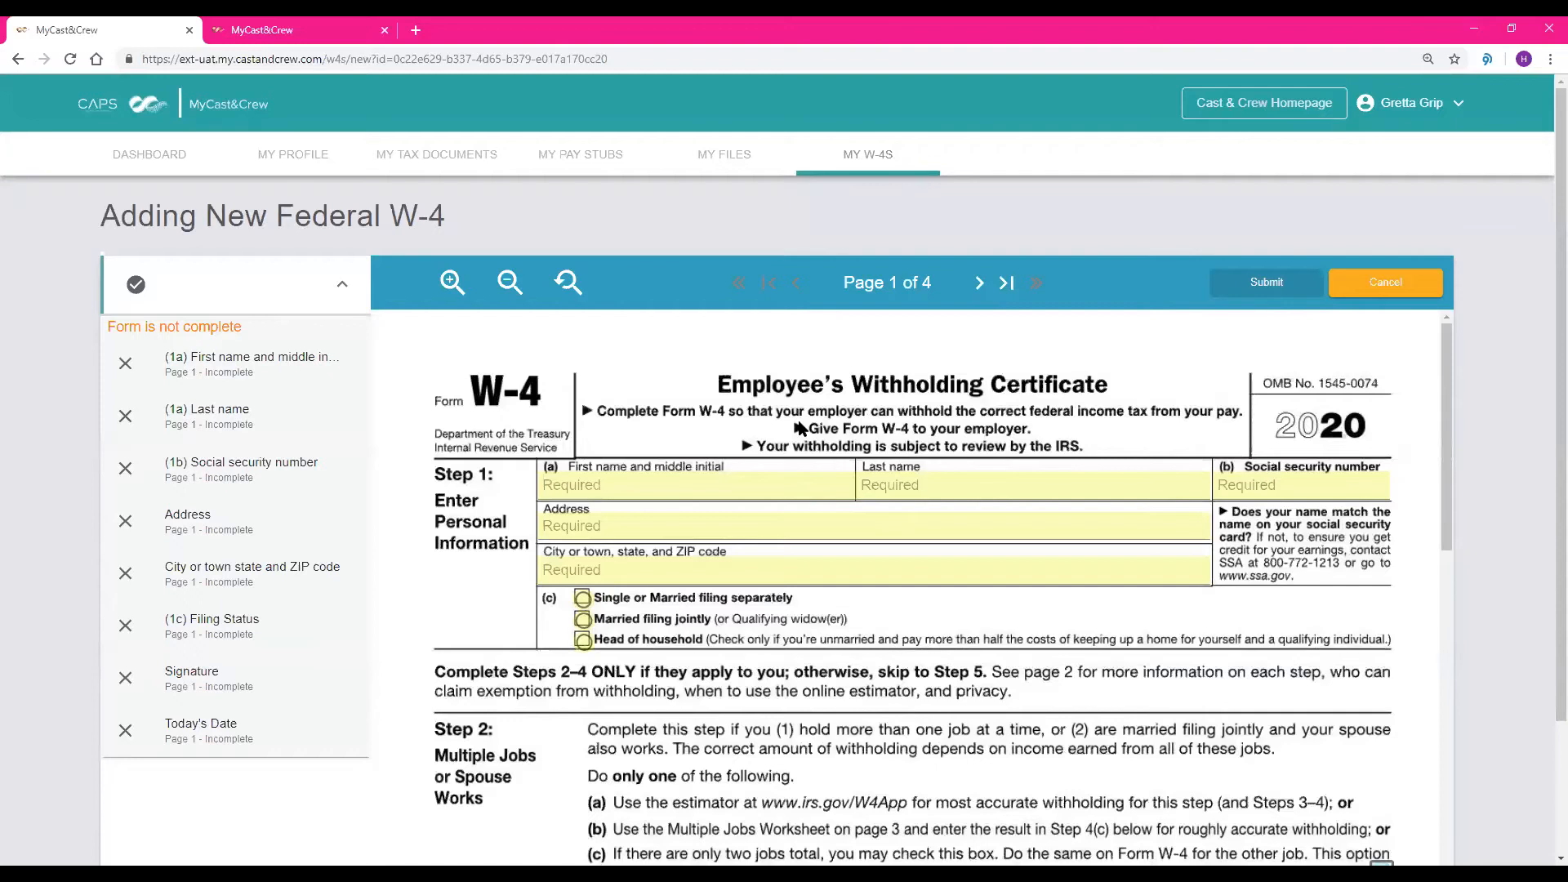
scroll(801, 428, down, 1)
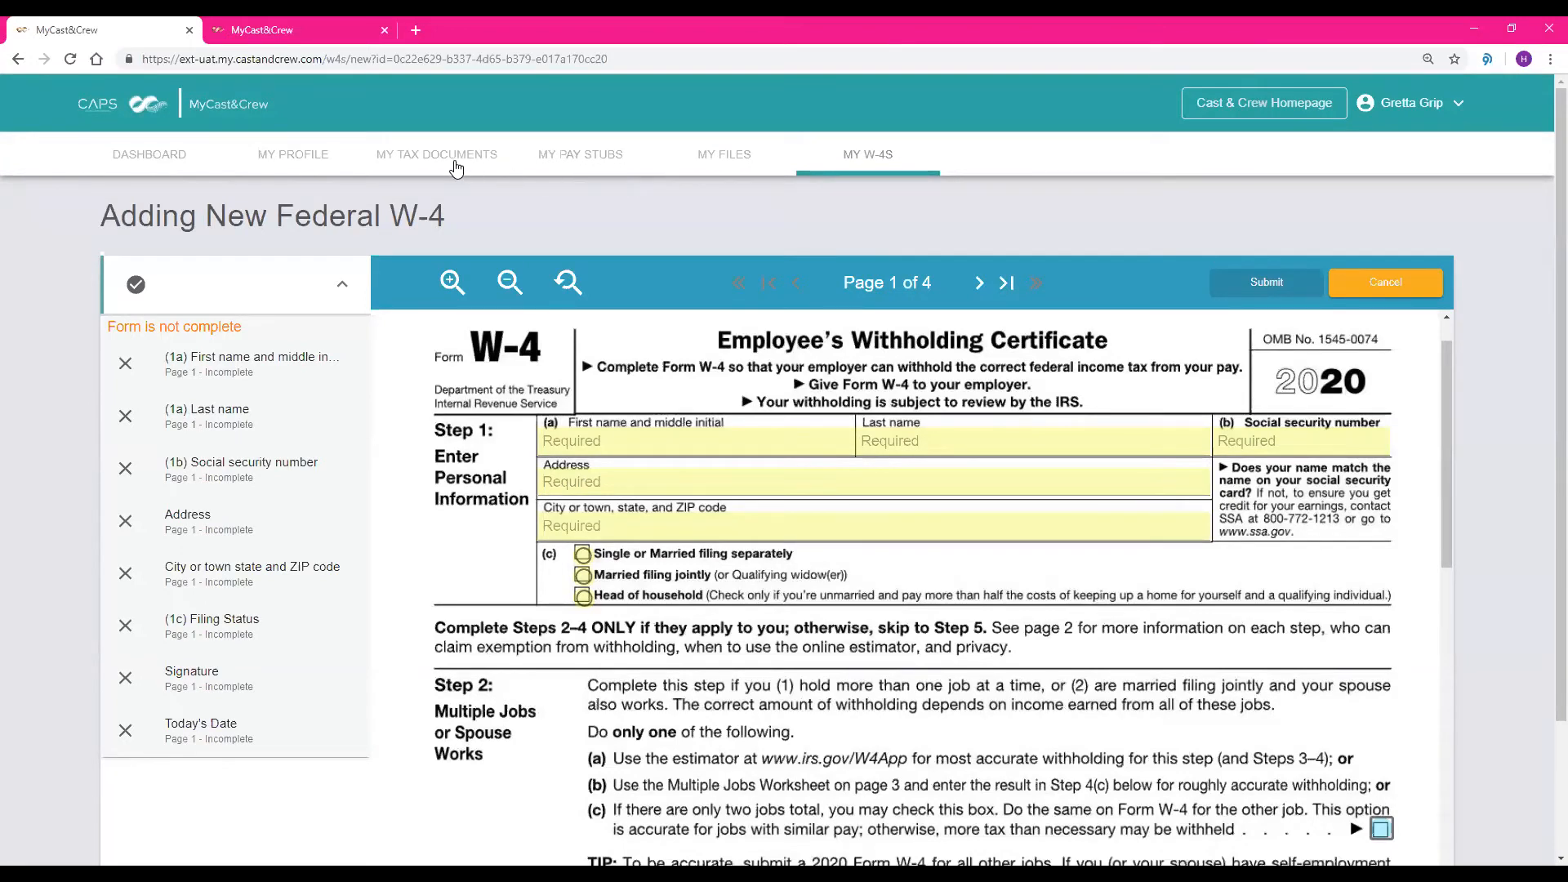
Open the employee's profile in MyCast&Crew and review the basic profile and address details
click(288, 156)
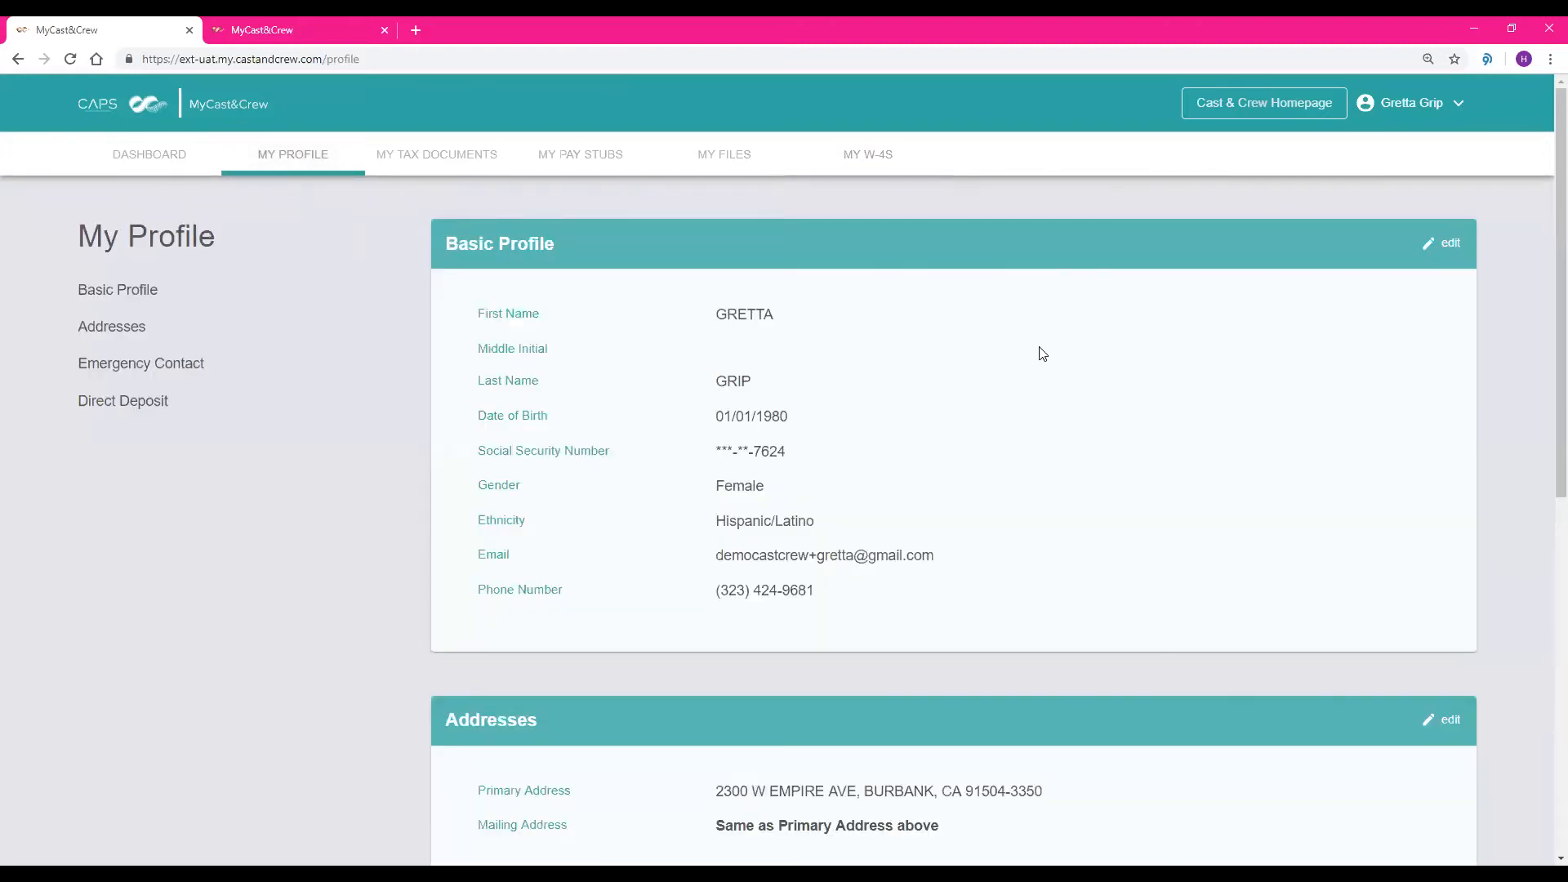
scroll(1037, 350, down, 1)
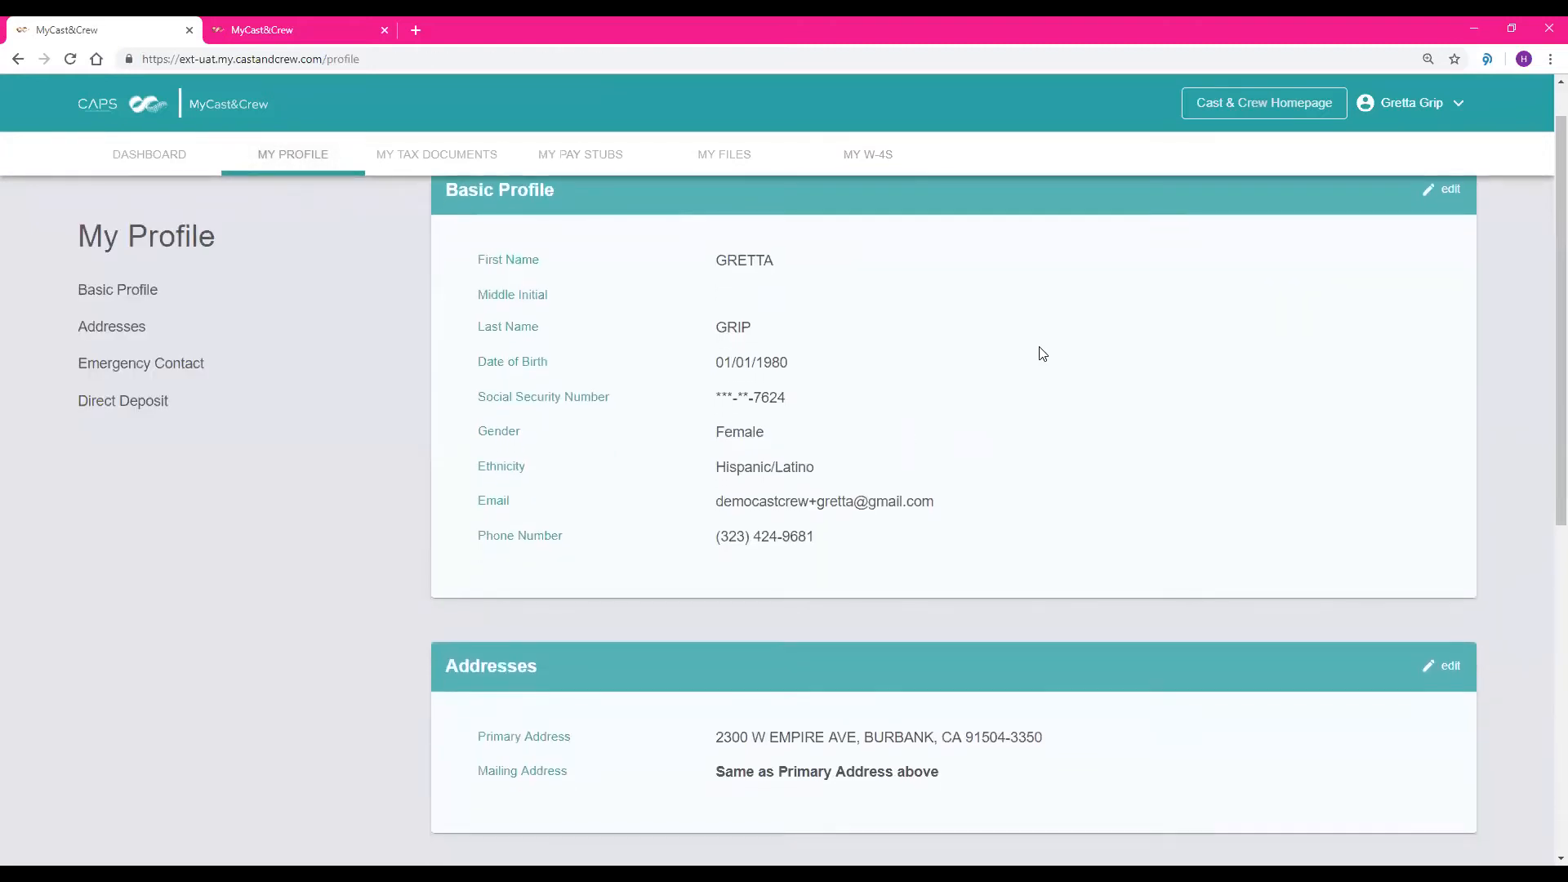
scroll(1043, 353, up, 1)
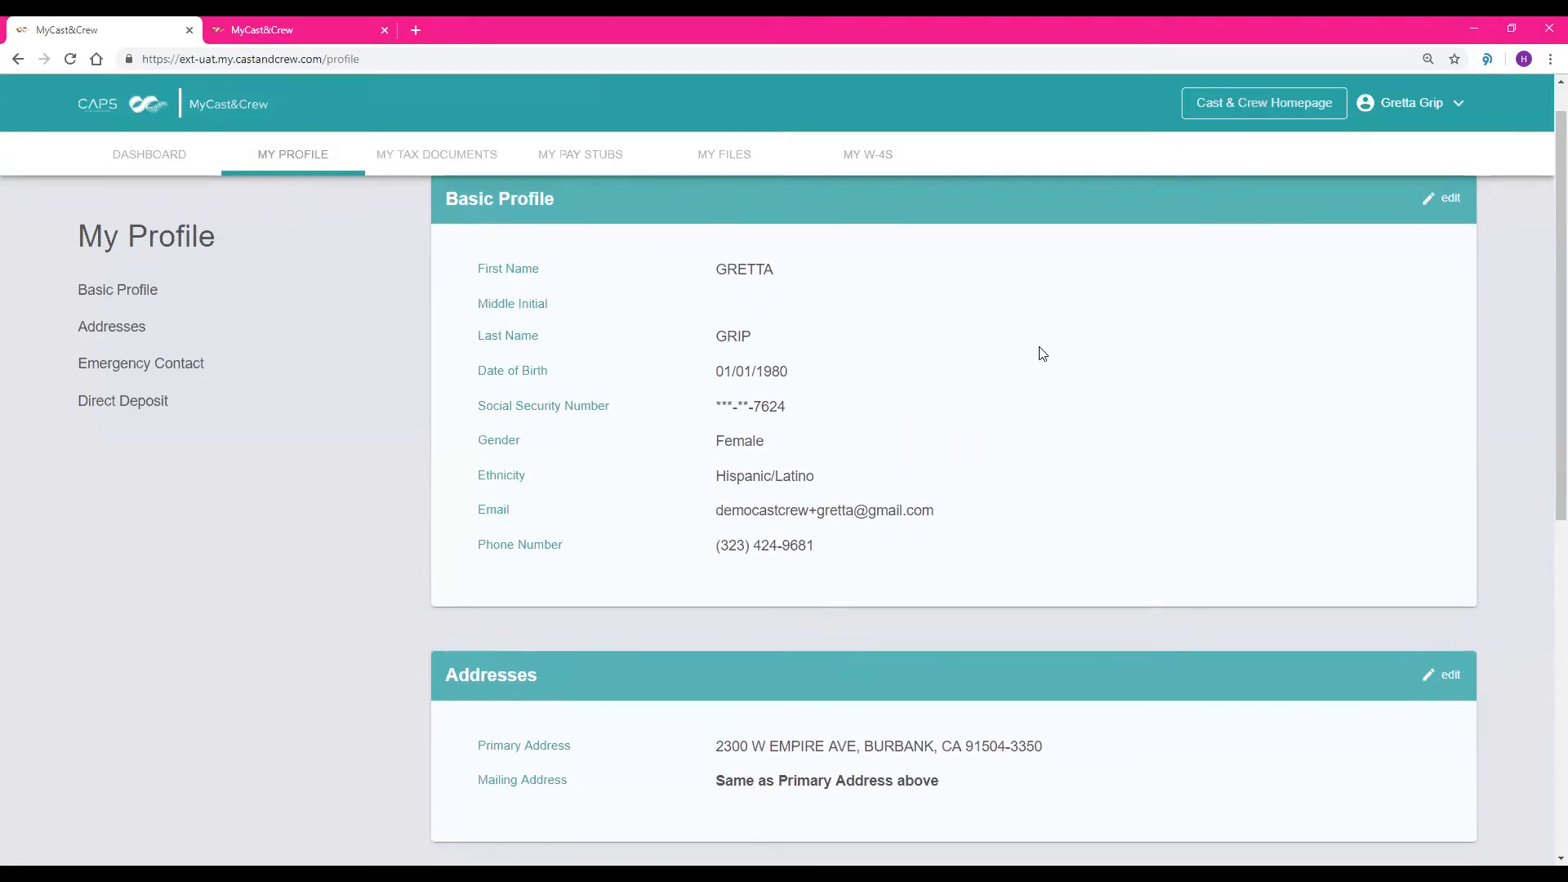
Switch on direct deposit in the profile's Direct Deposit section and look through the account type options without choosing one
scroll(1042, 354, down, 1)
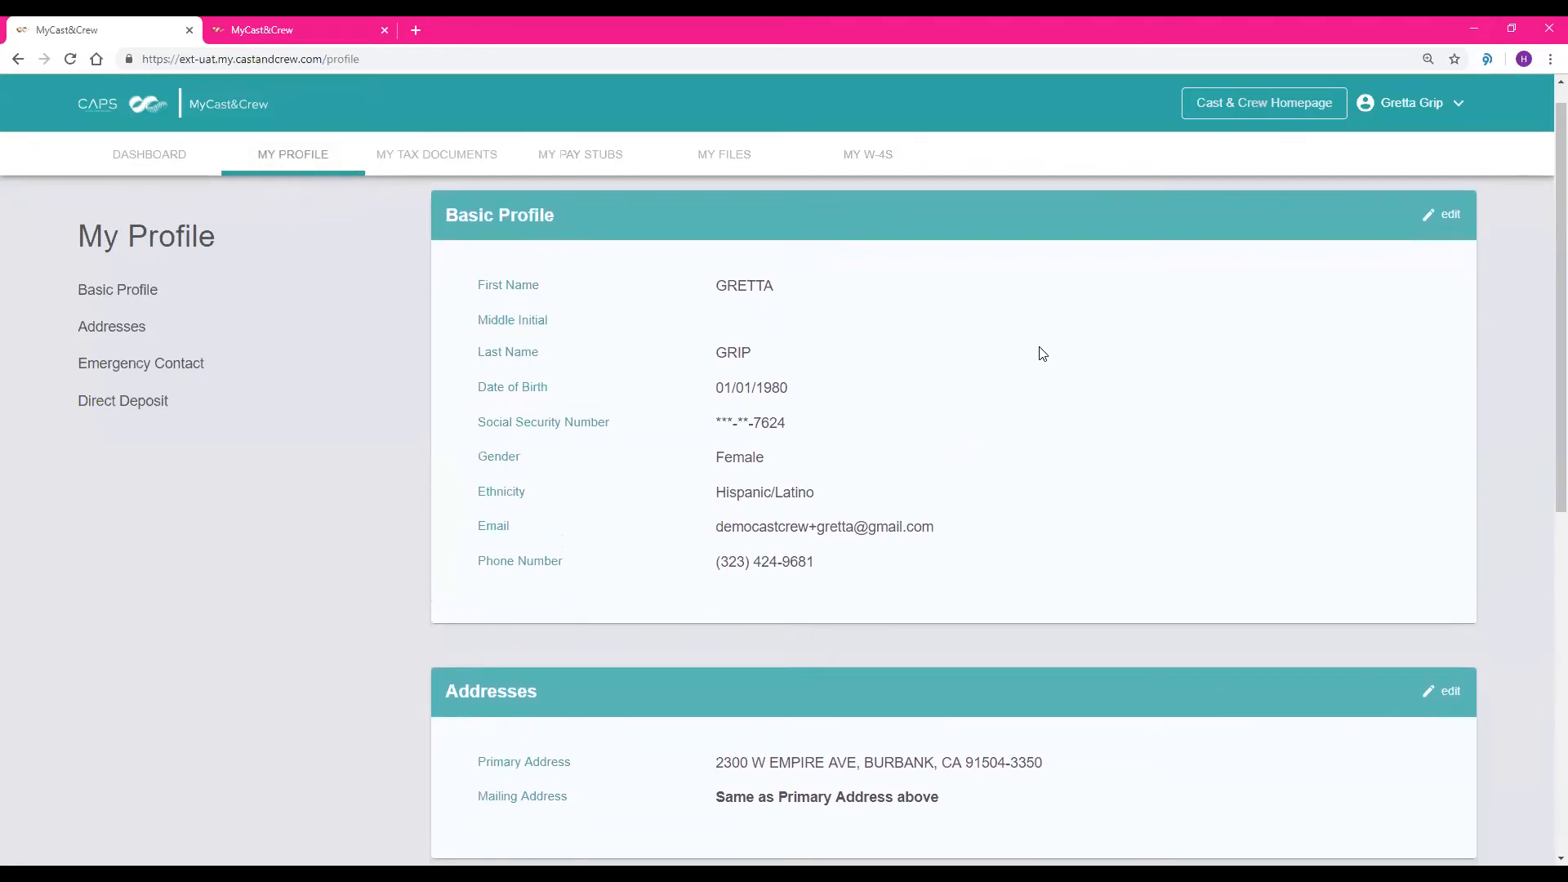
scroll(1042, 353, down, 4)
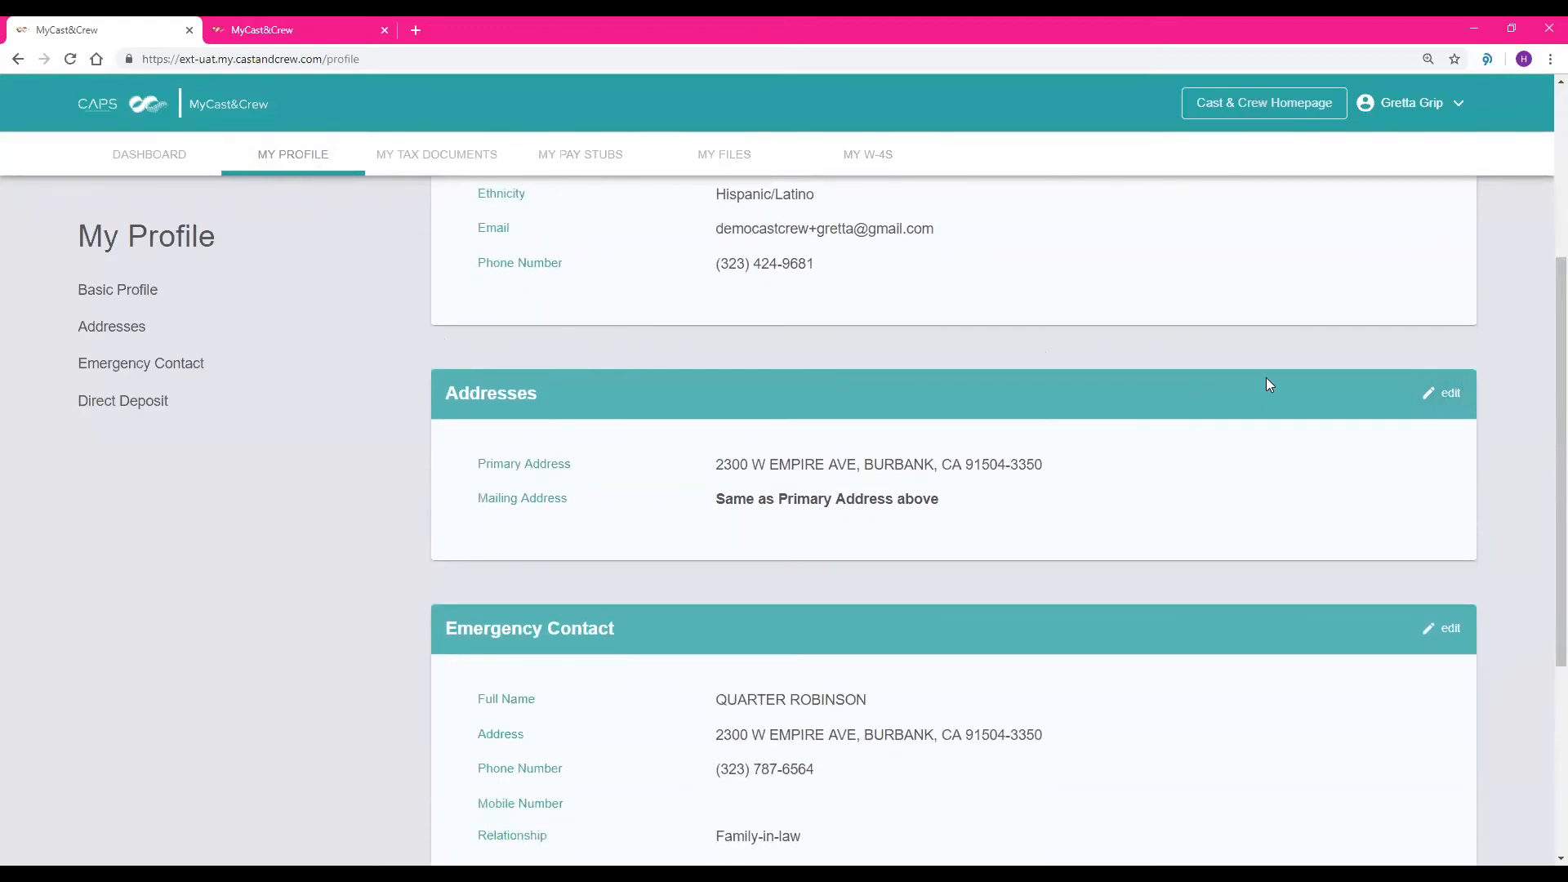
scroll(1272, 384, down, 5)
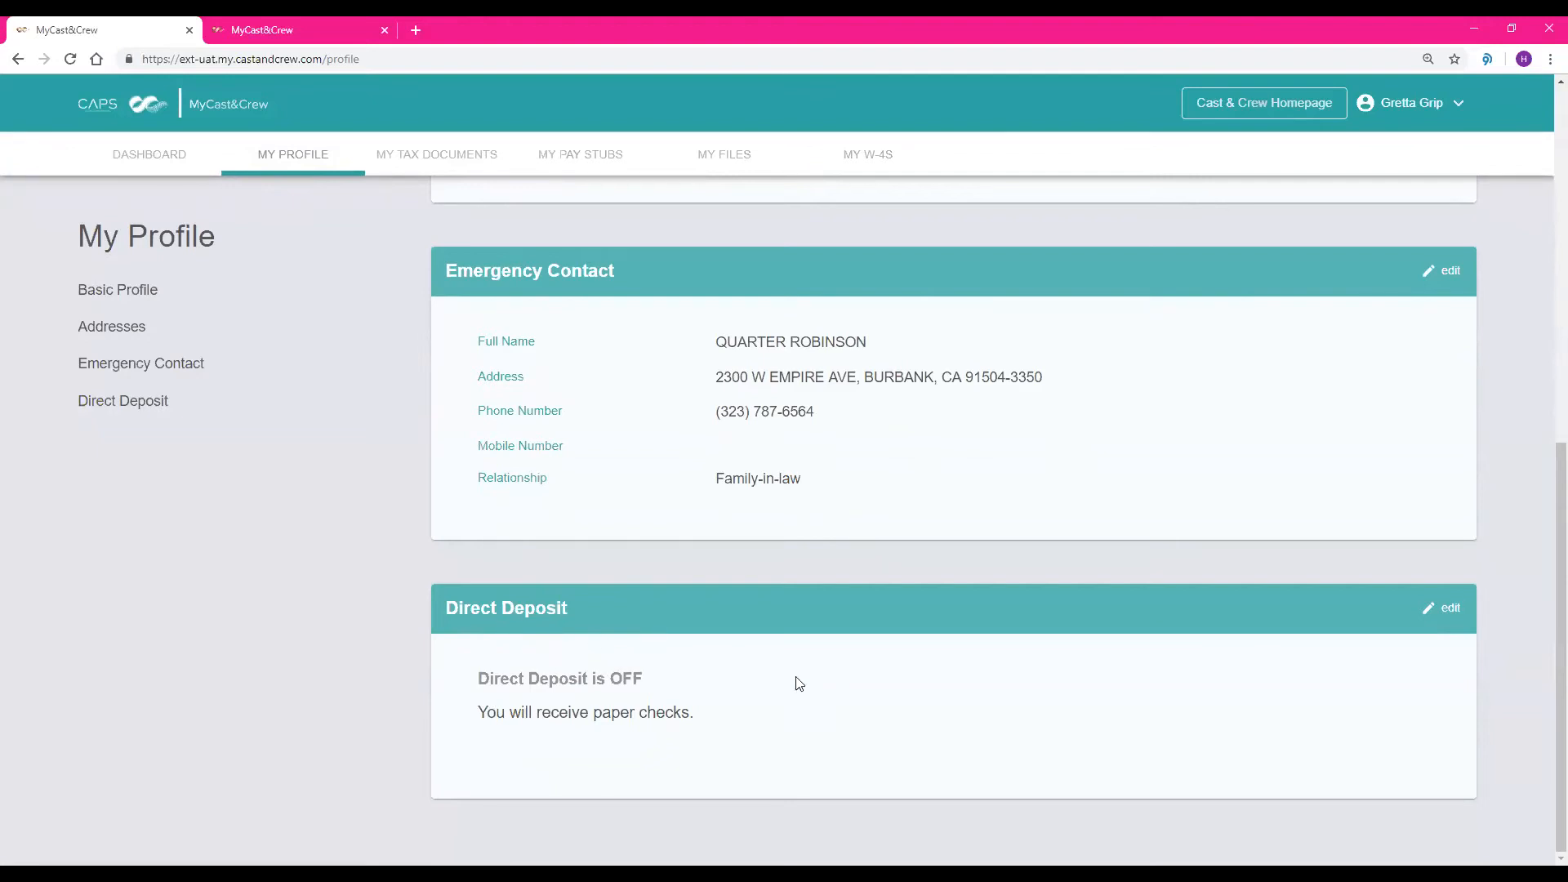
click(1437, 608)
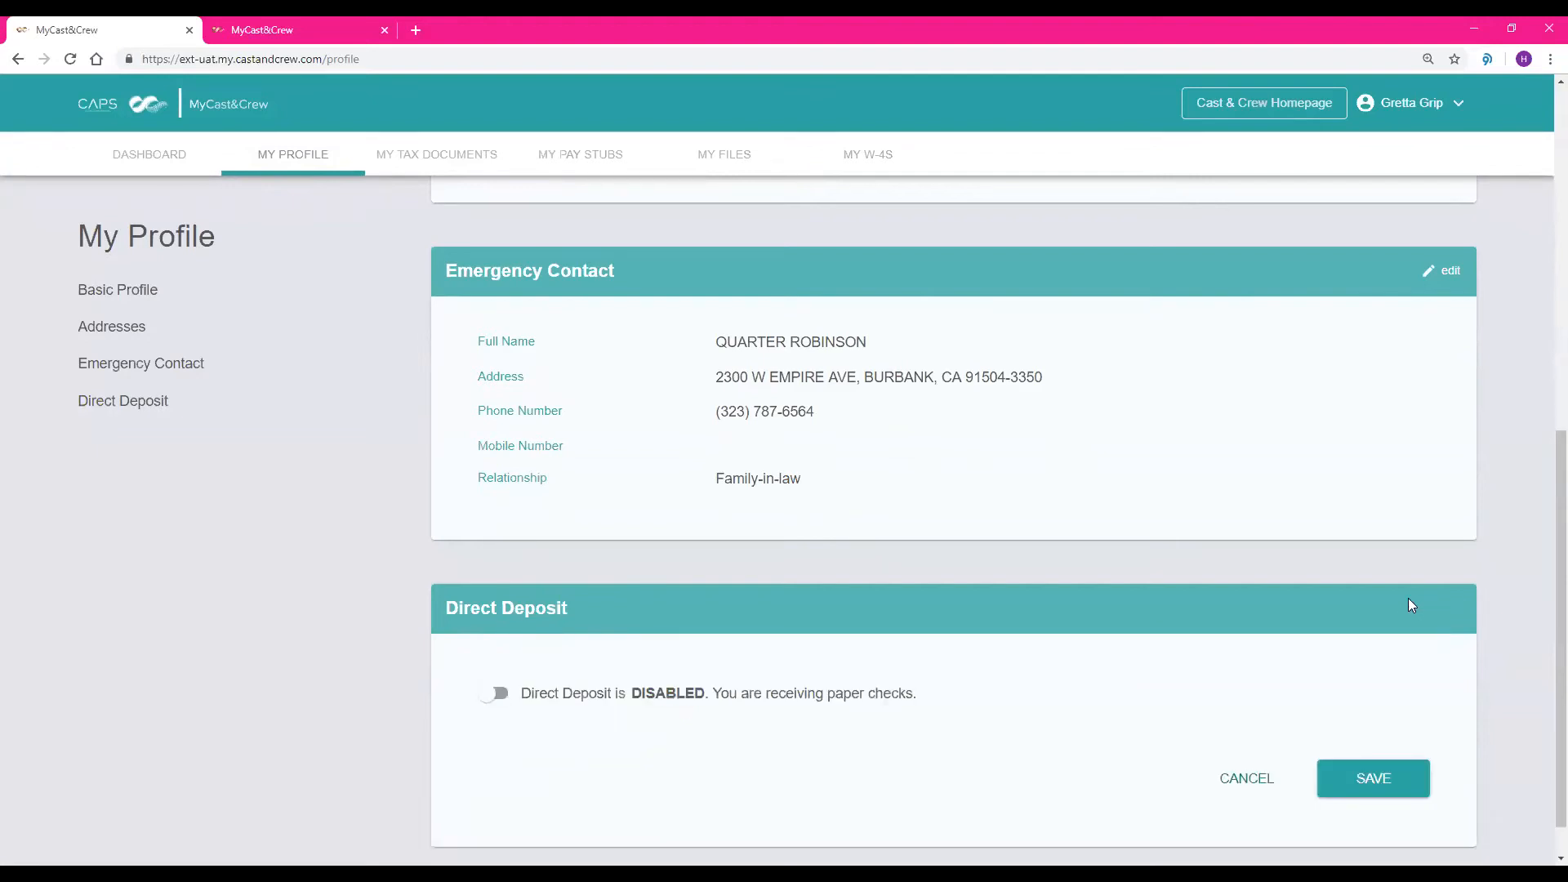
click(498, 694)
scroll(719, 625, down, 3)
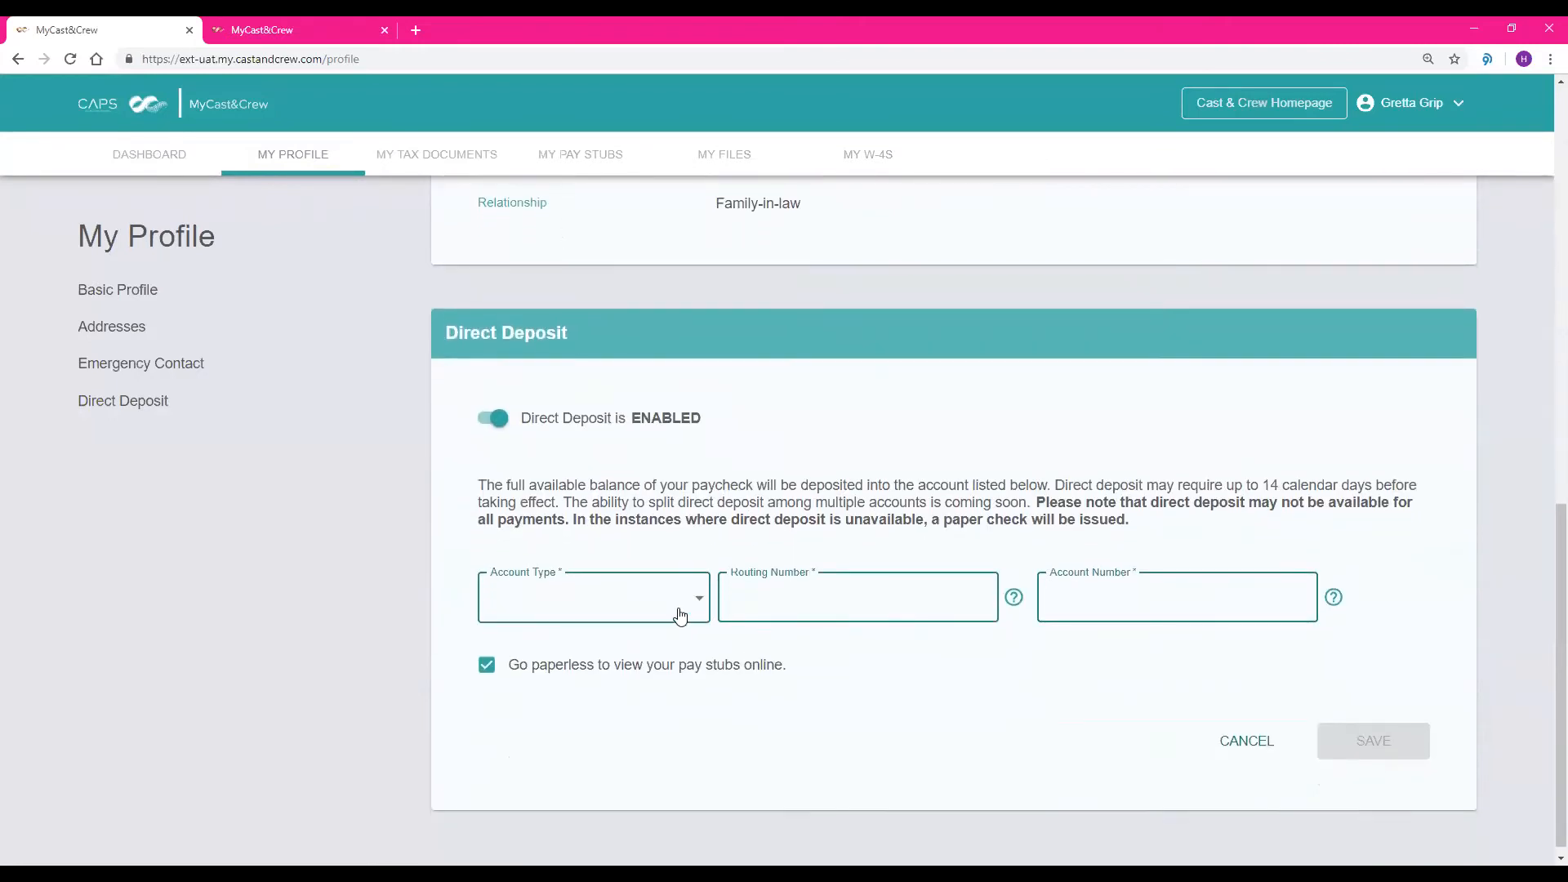
click(683, 613)
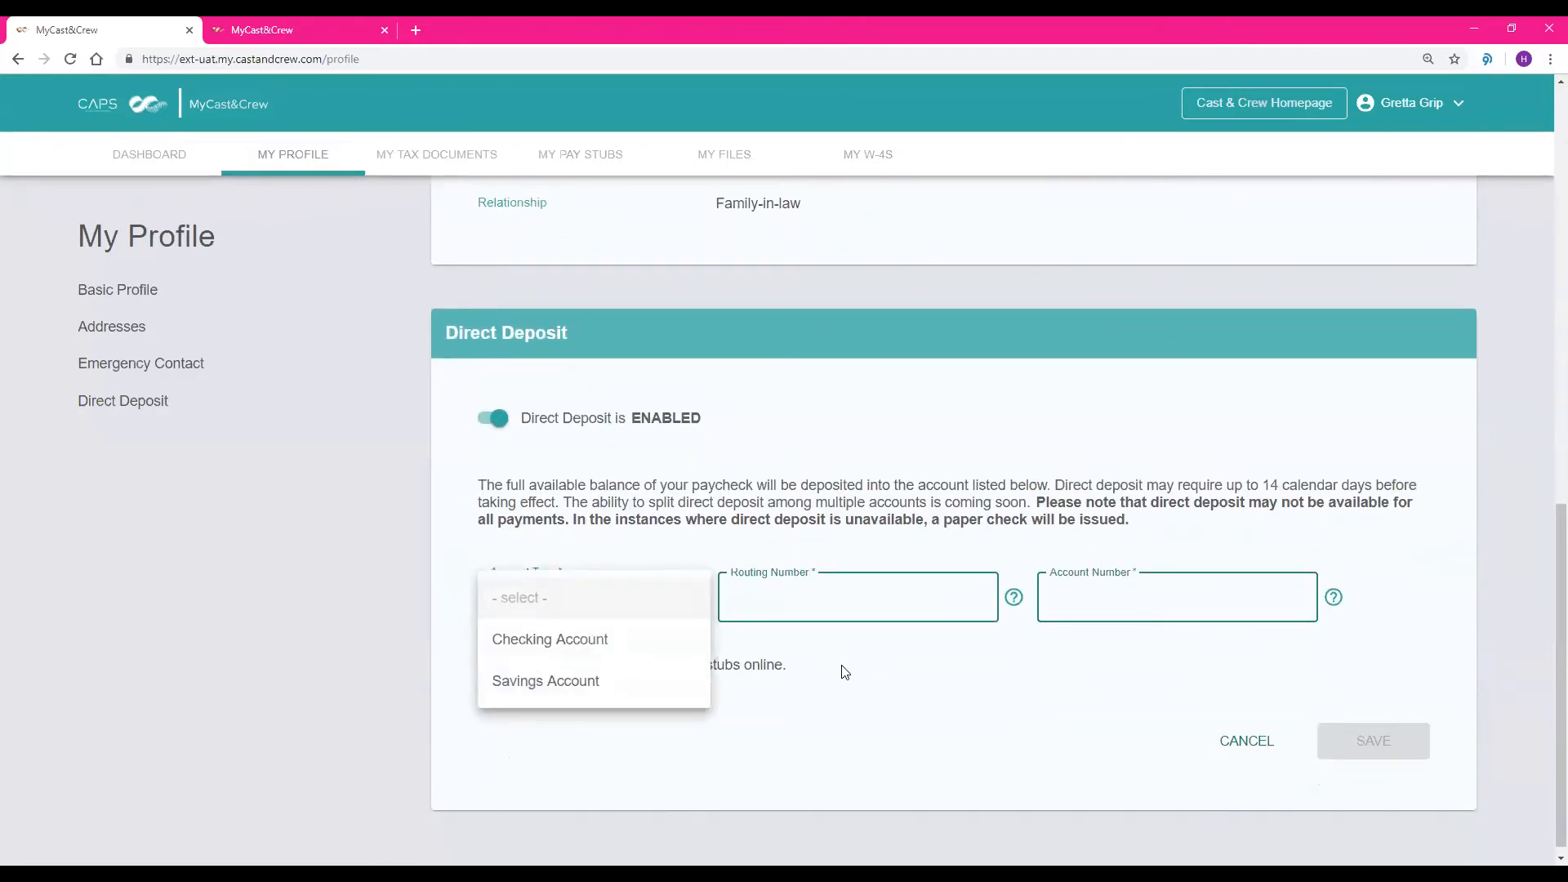
click(842, 666)
mouse_move(1010, 605)
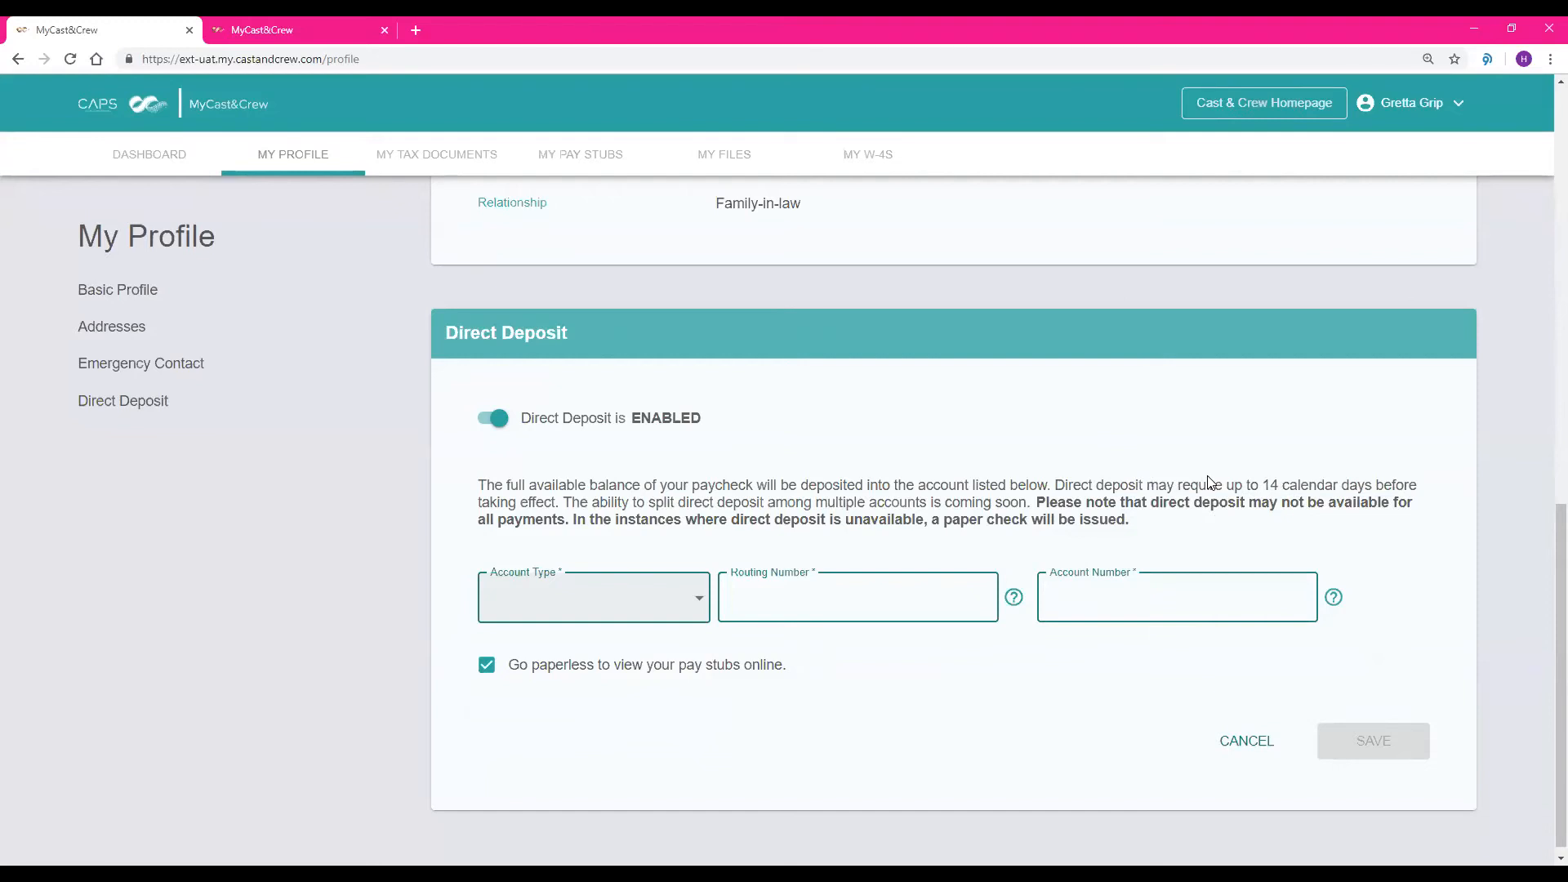
Leave the unsaved direct deposit form for the dashboard and reopen the employee's profile
click(182, 158)
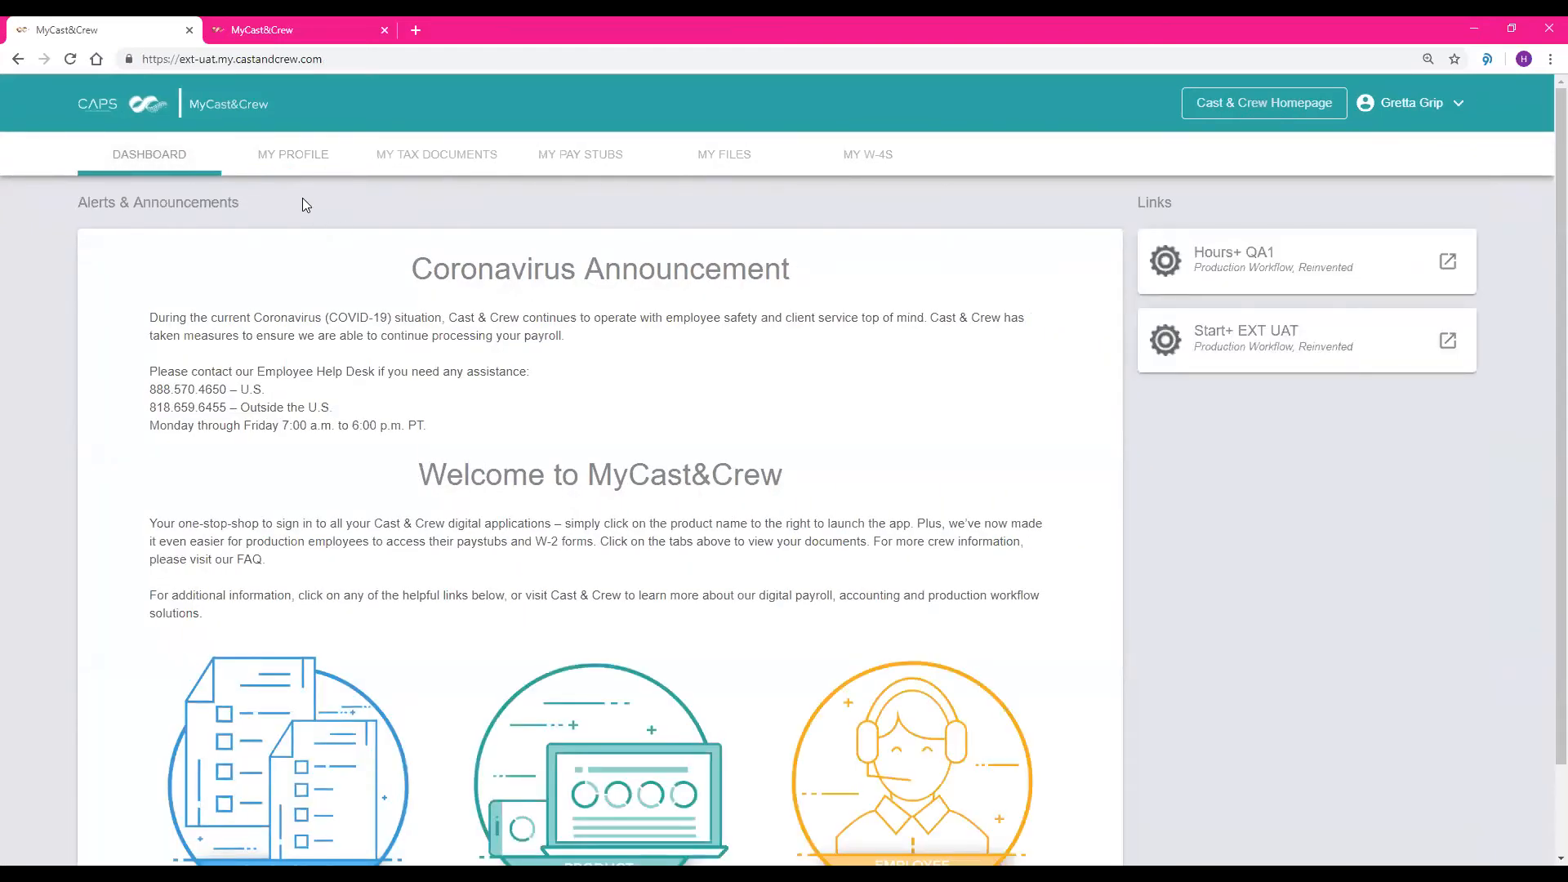
click(295, 156)
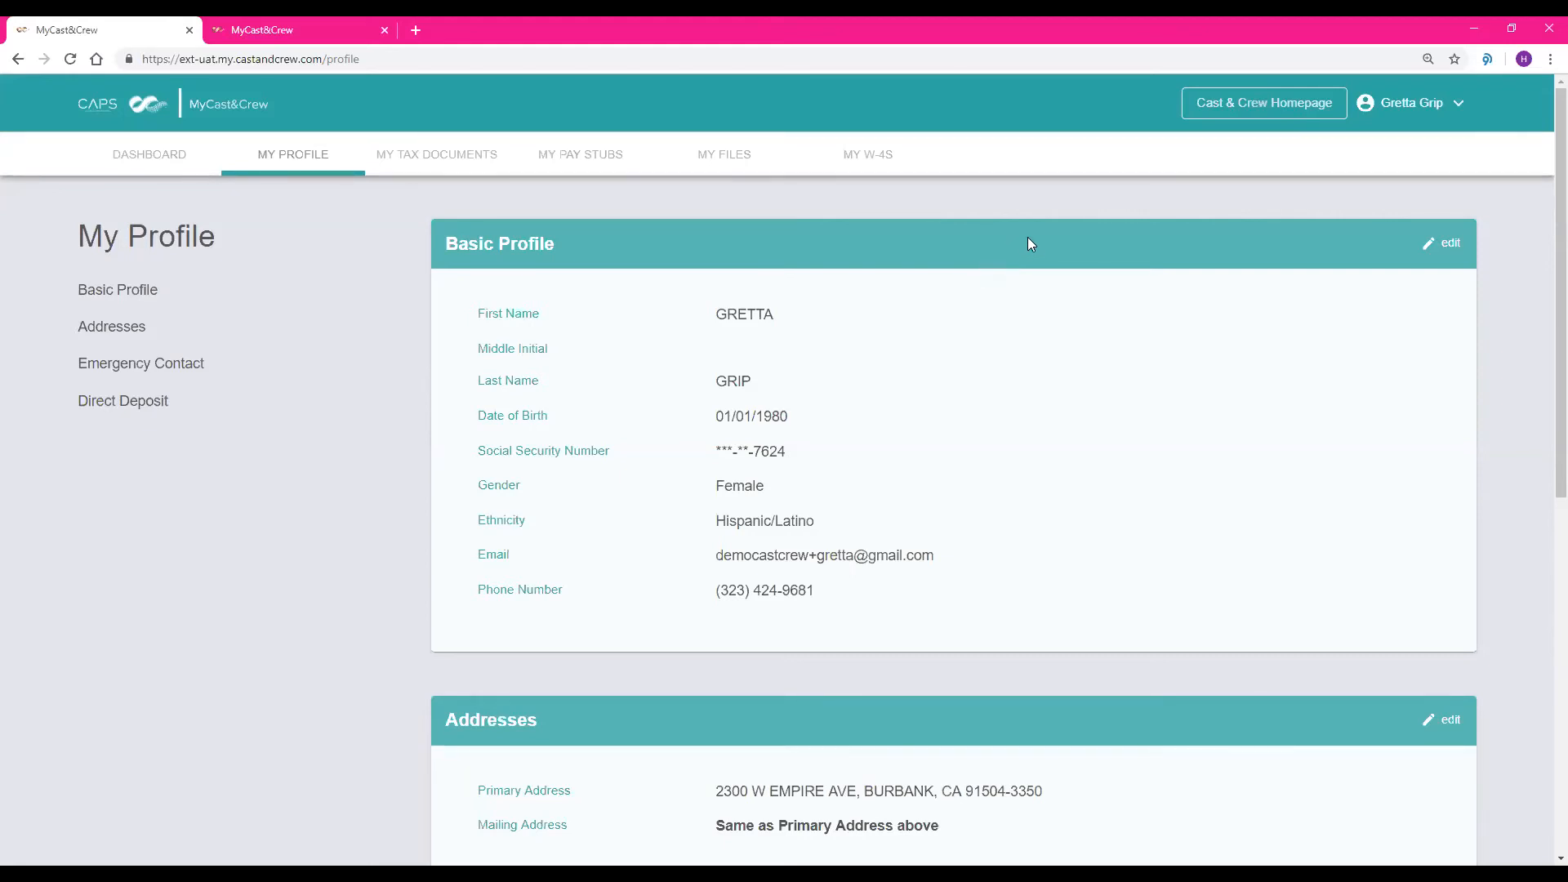
Sign the employee out of MyCast&Crew
click(1432, 103)
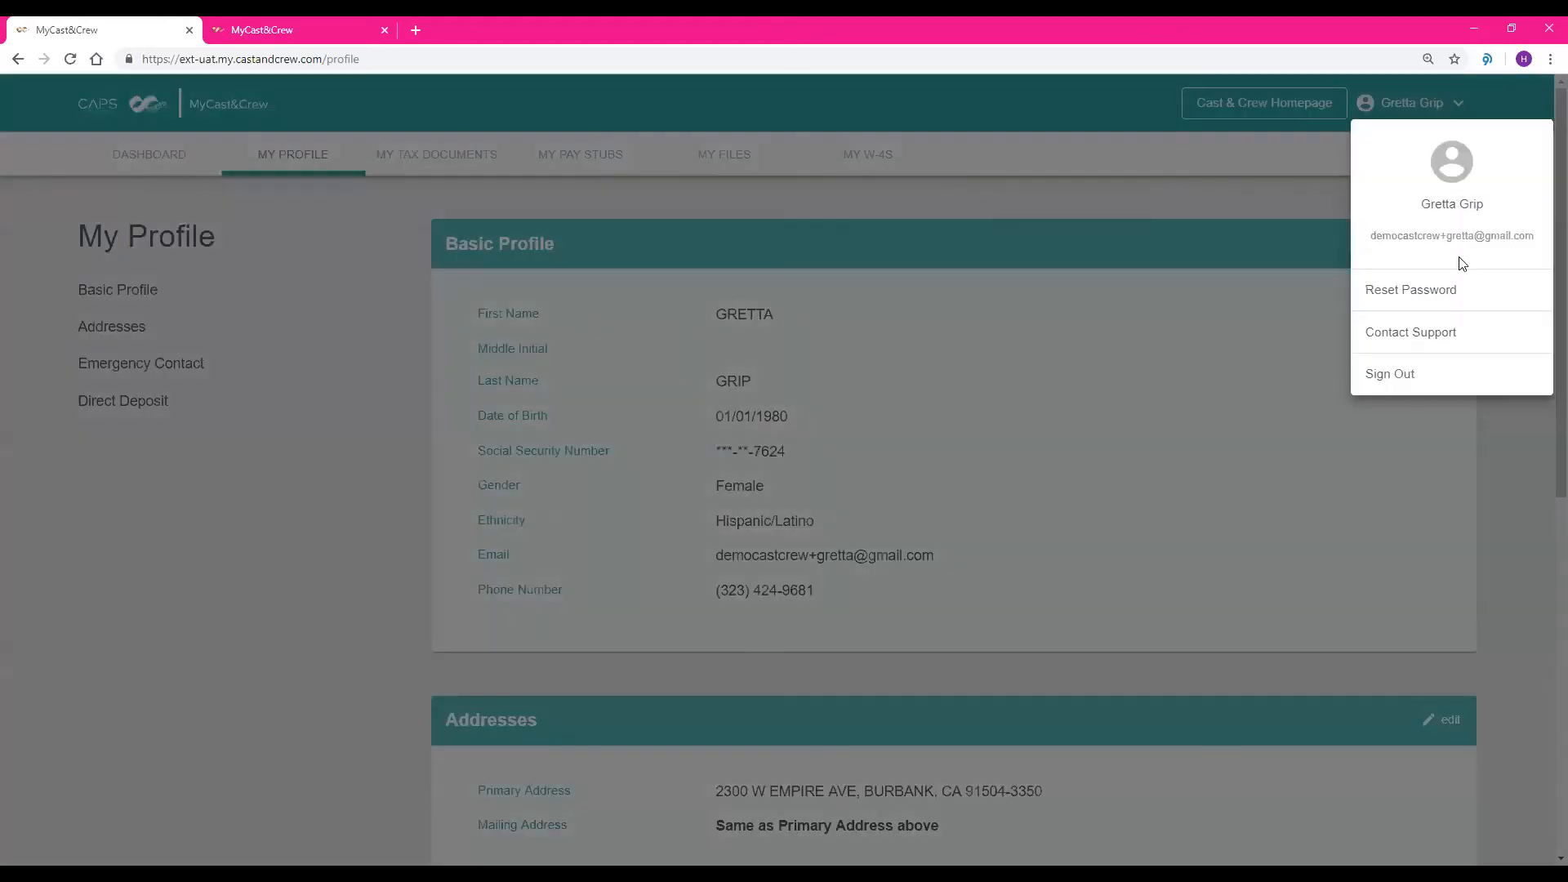
click(1401, 377)
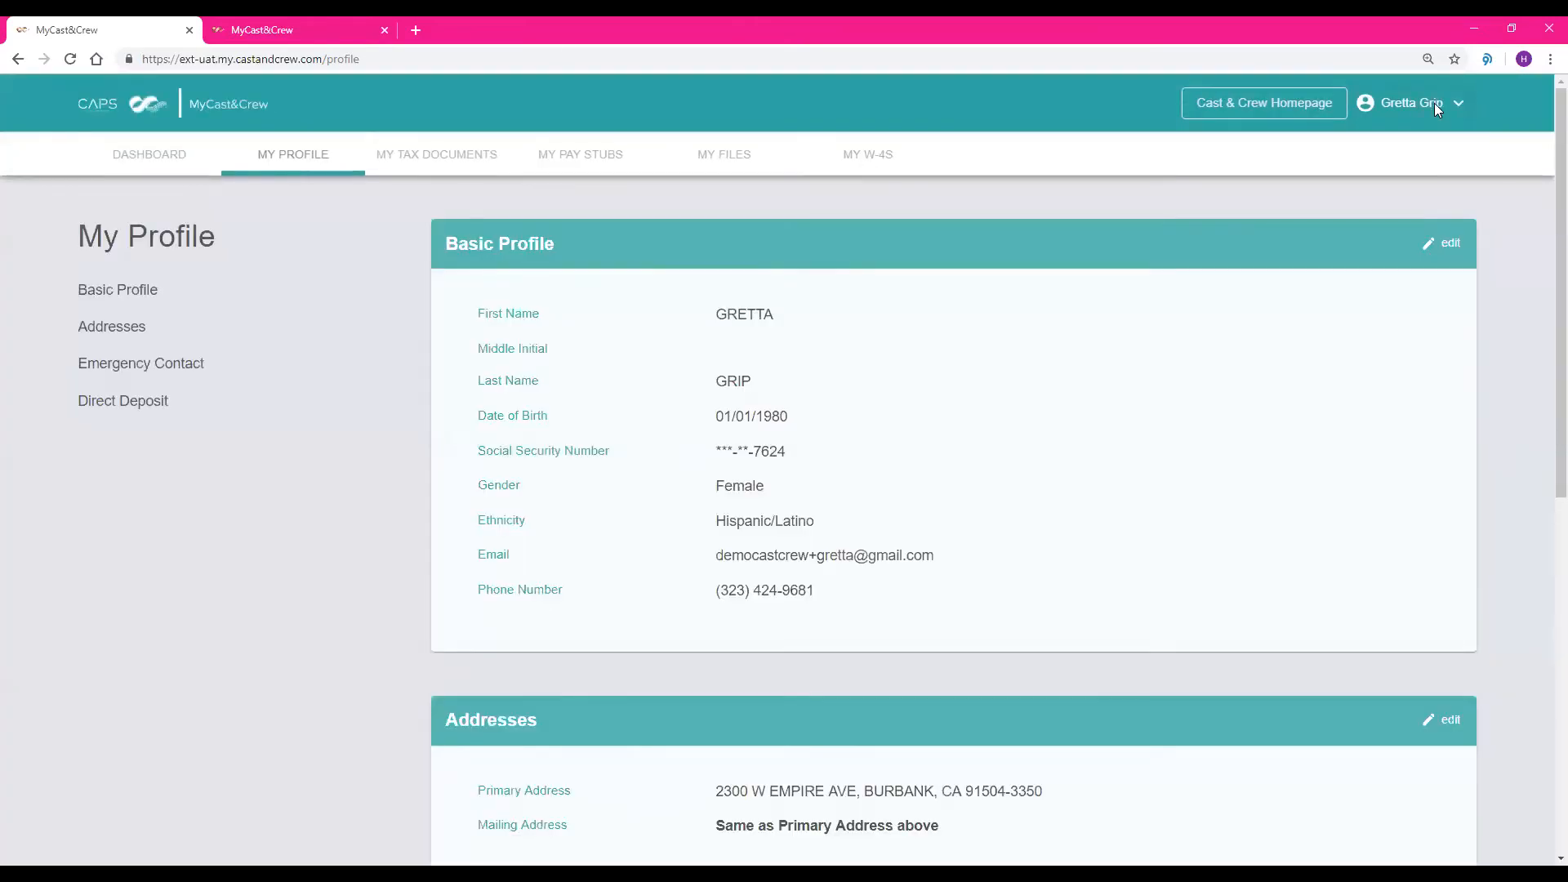
click(1434, 102)
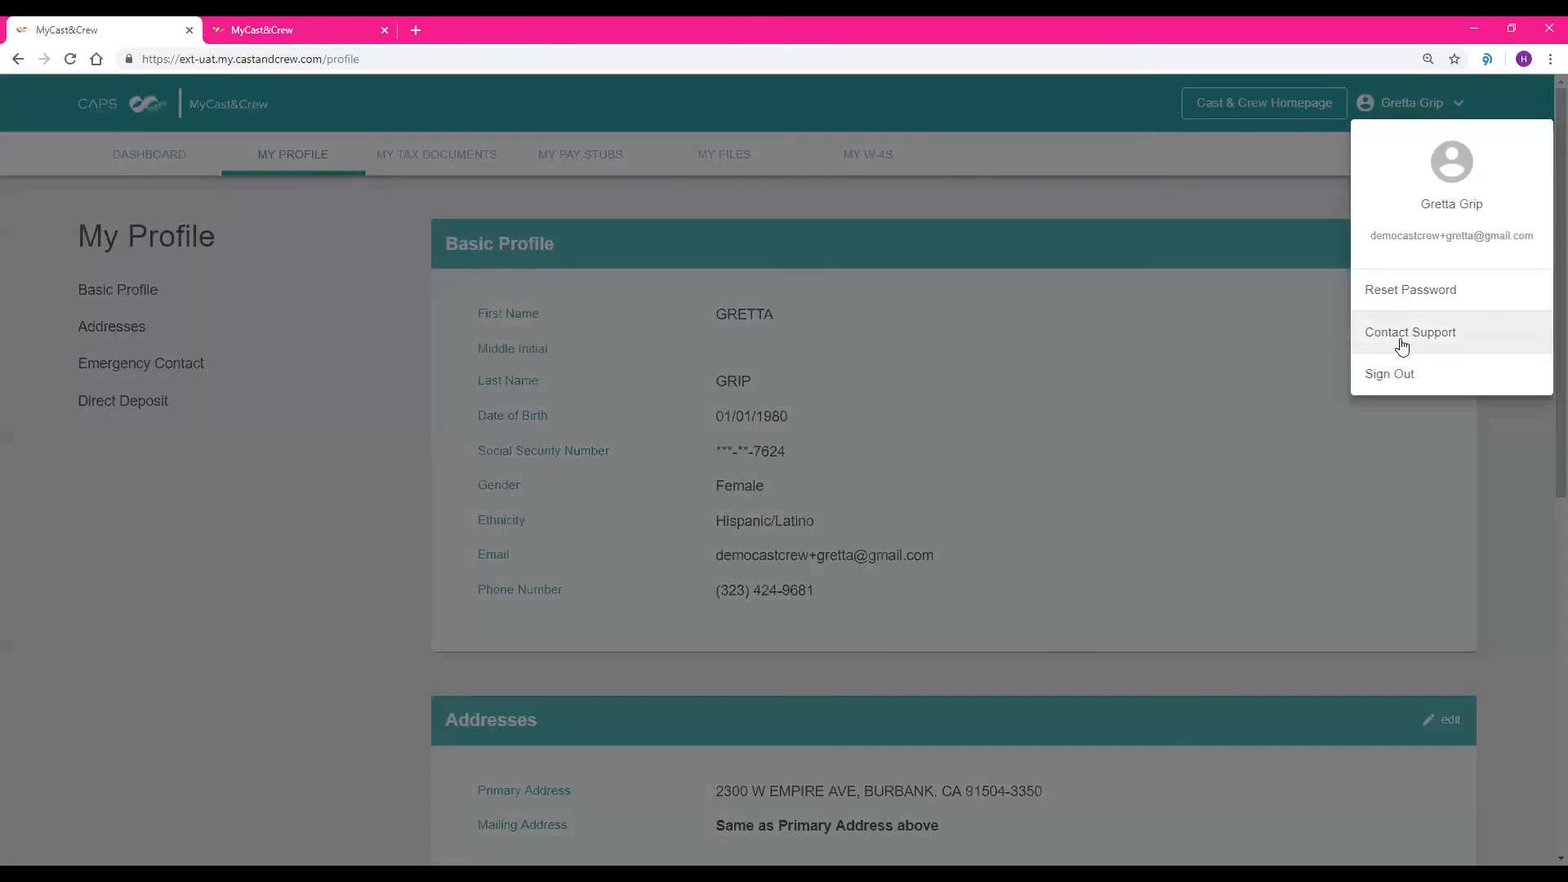
click(1383, 375)
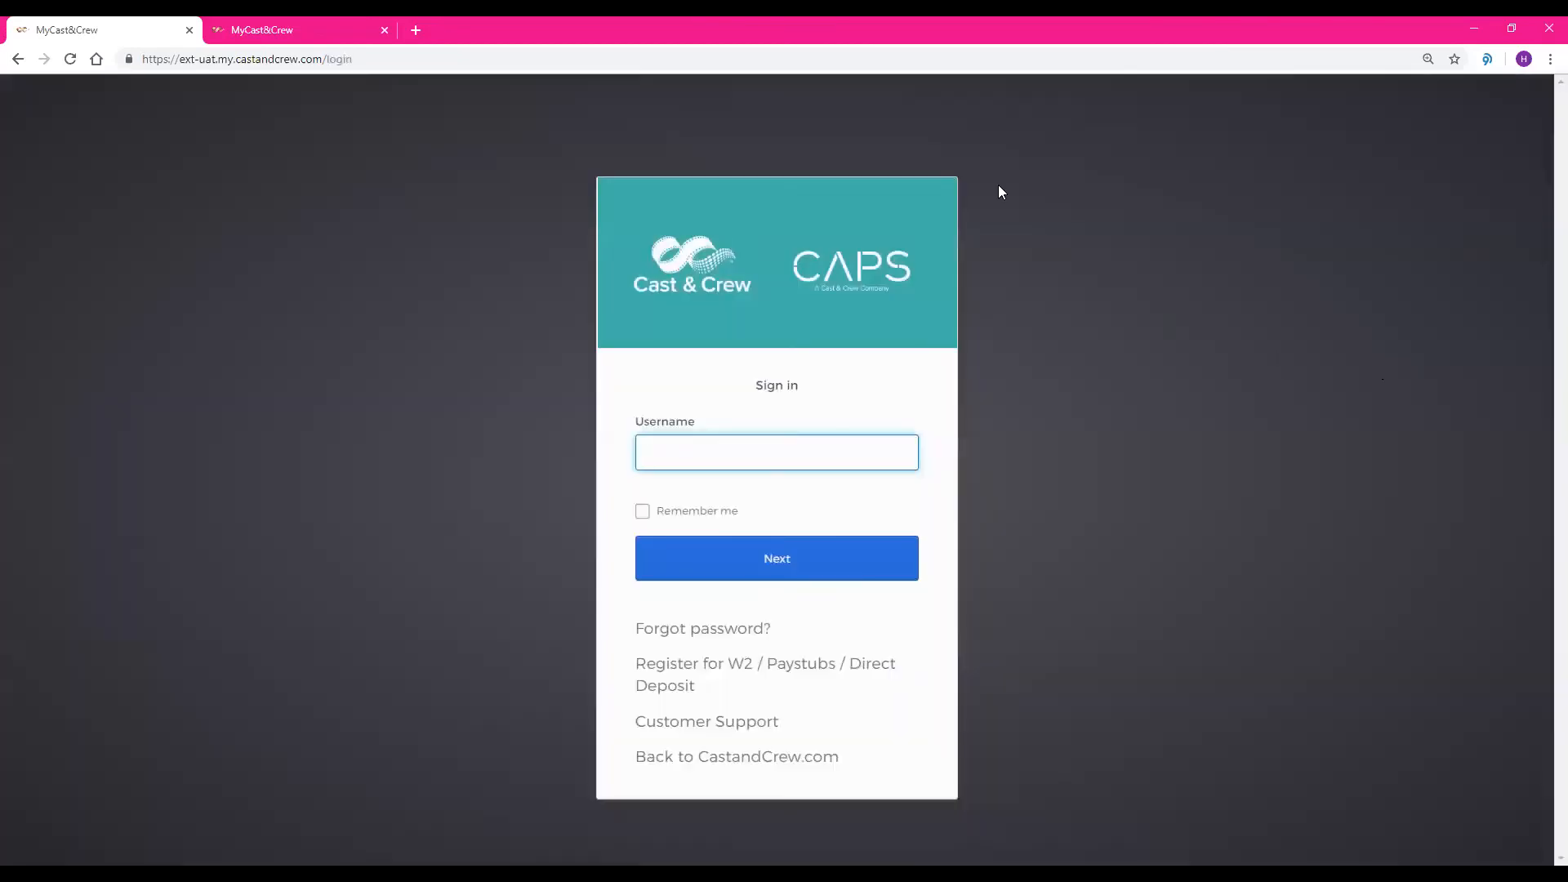
Switch to the Start+ site at ext-uat.startplus.castandcrew.com
click(665, 54)
text(ext-uat.)
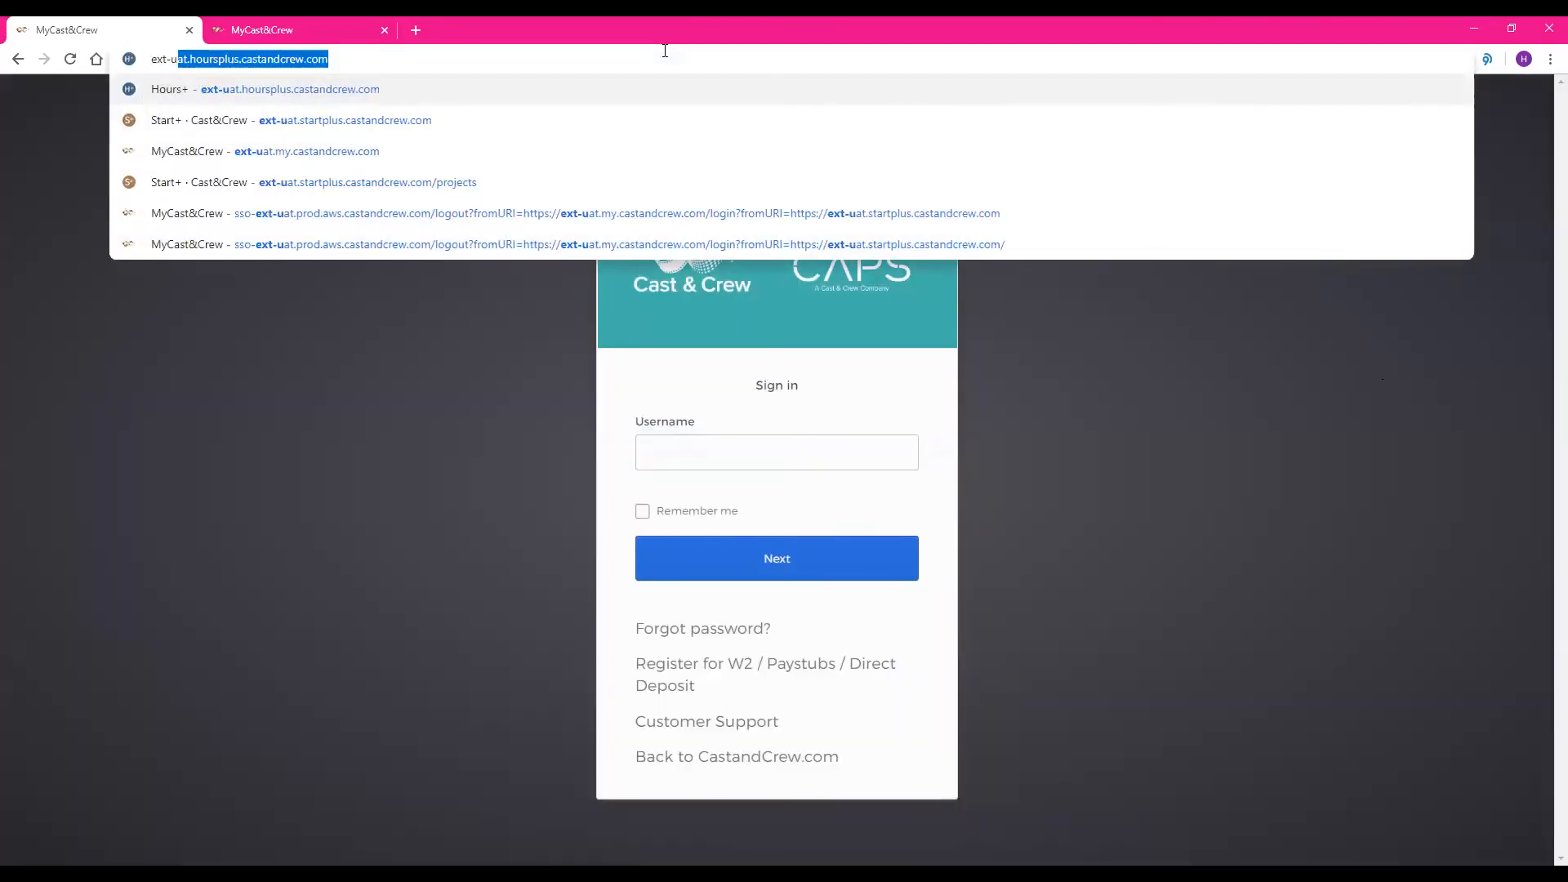
text(s)
key(Return)
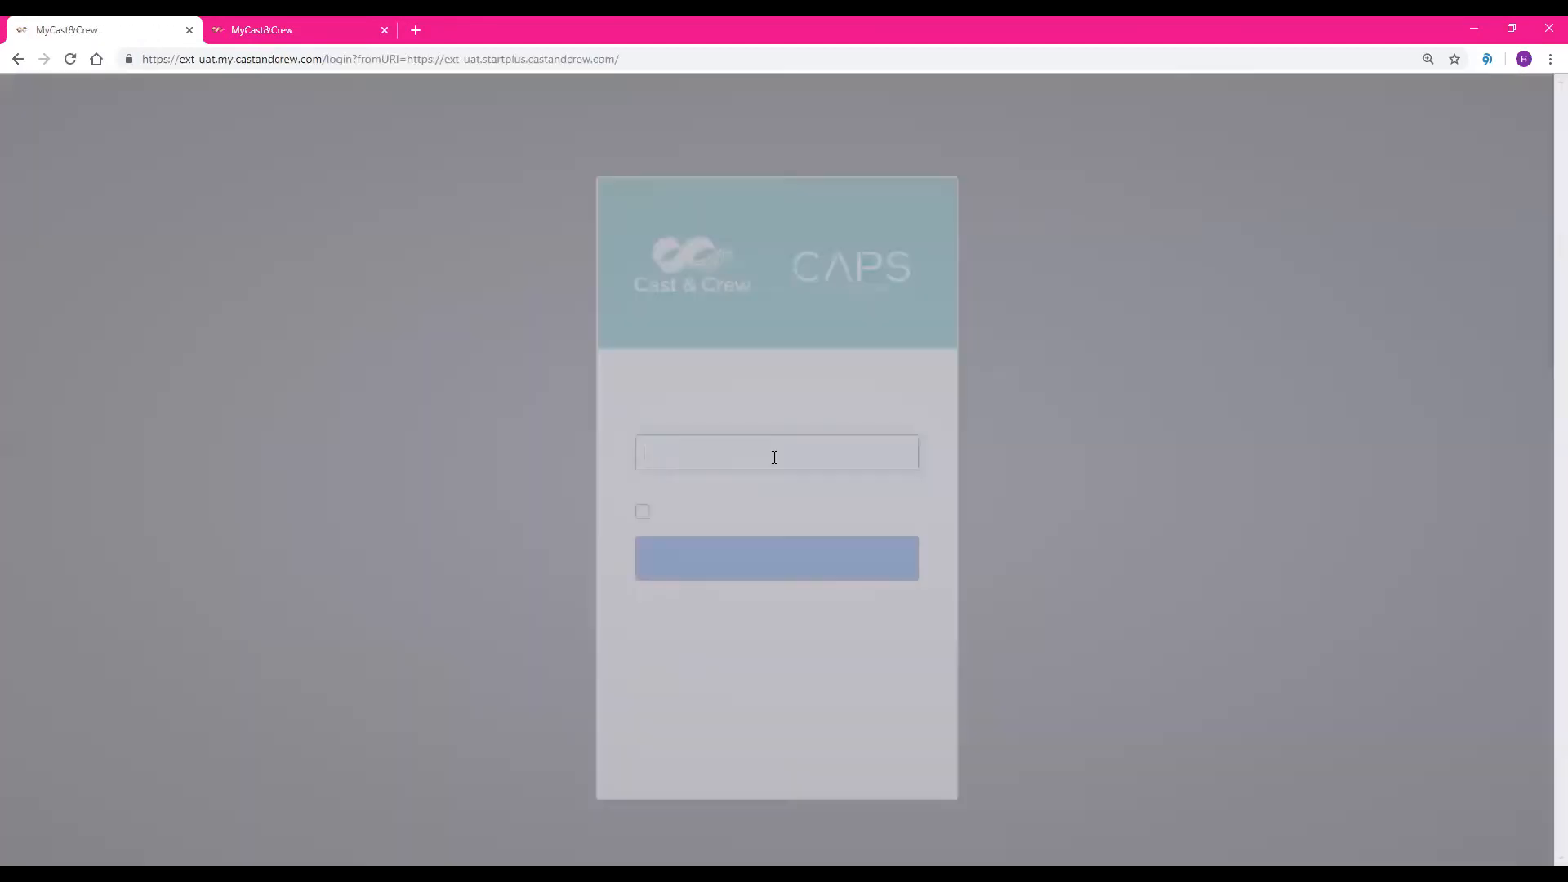
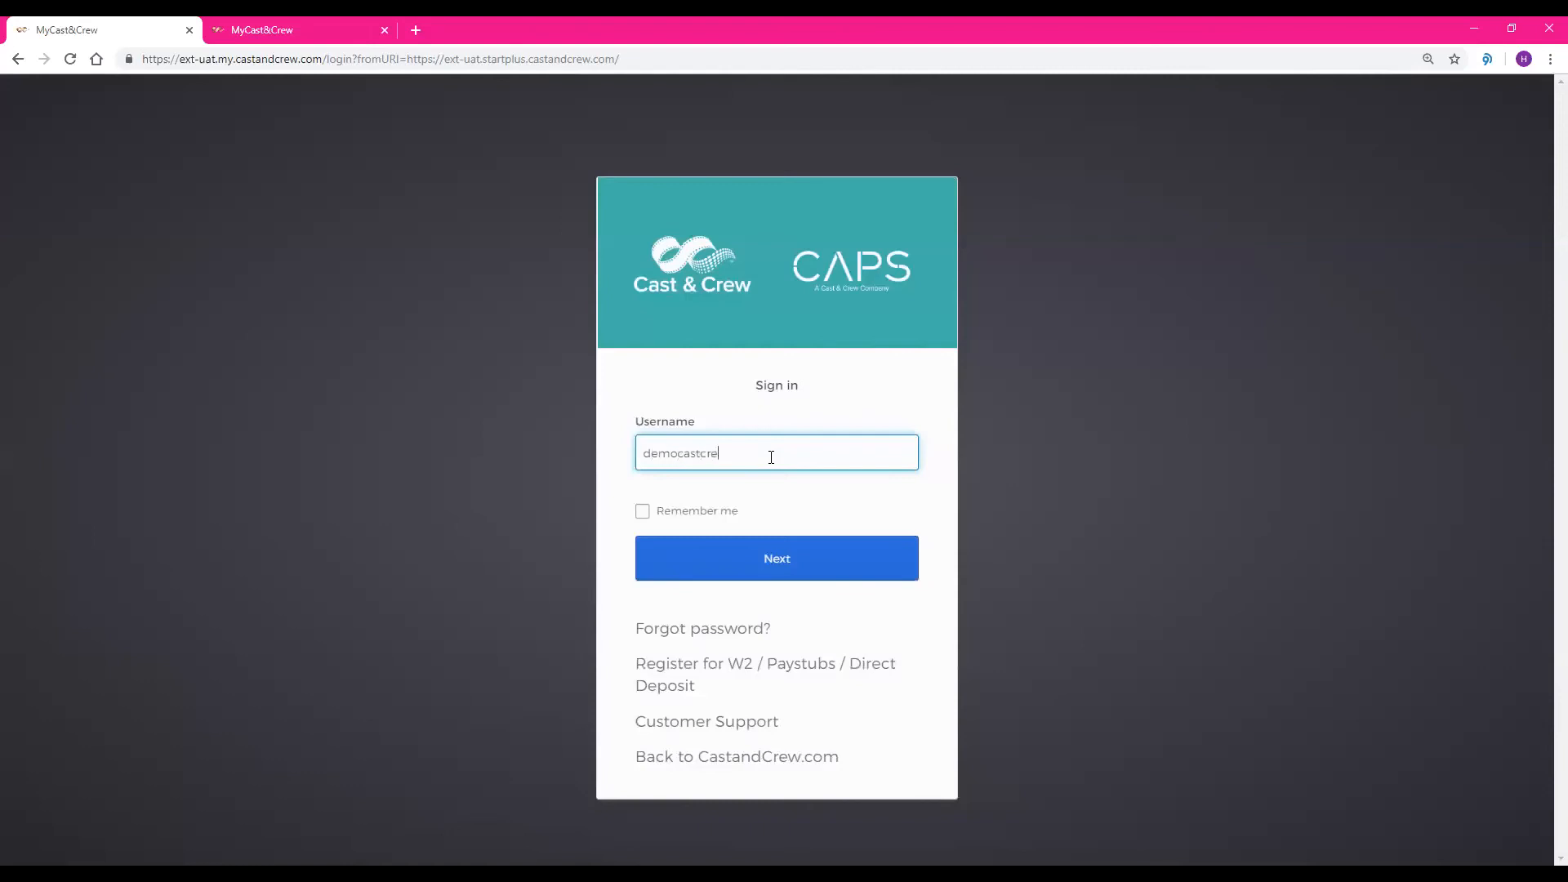
Sign in to Start+ with the hiring manager's username and account password
key(Return)
text(••••••••••••)
key(Return)
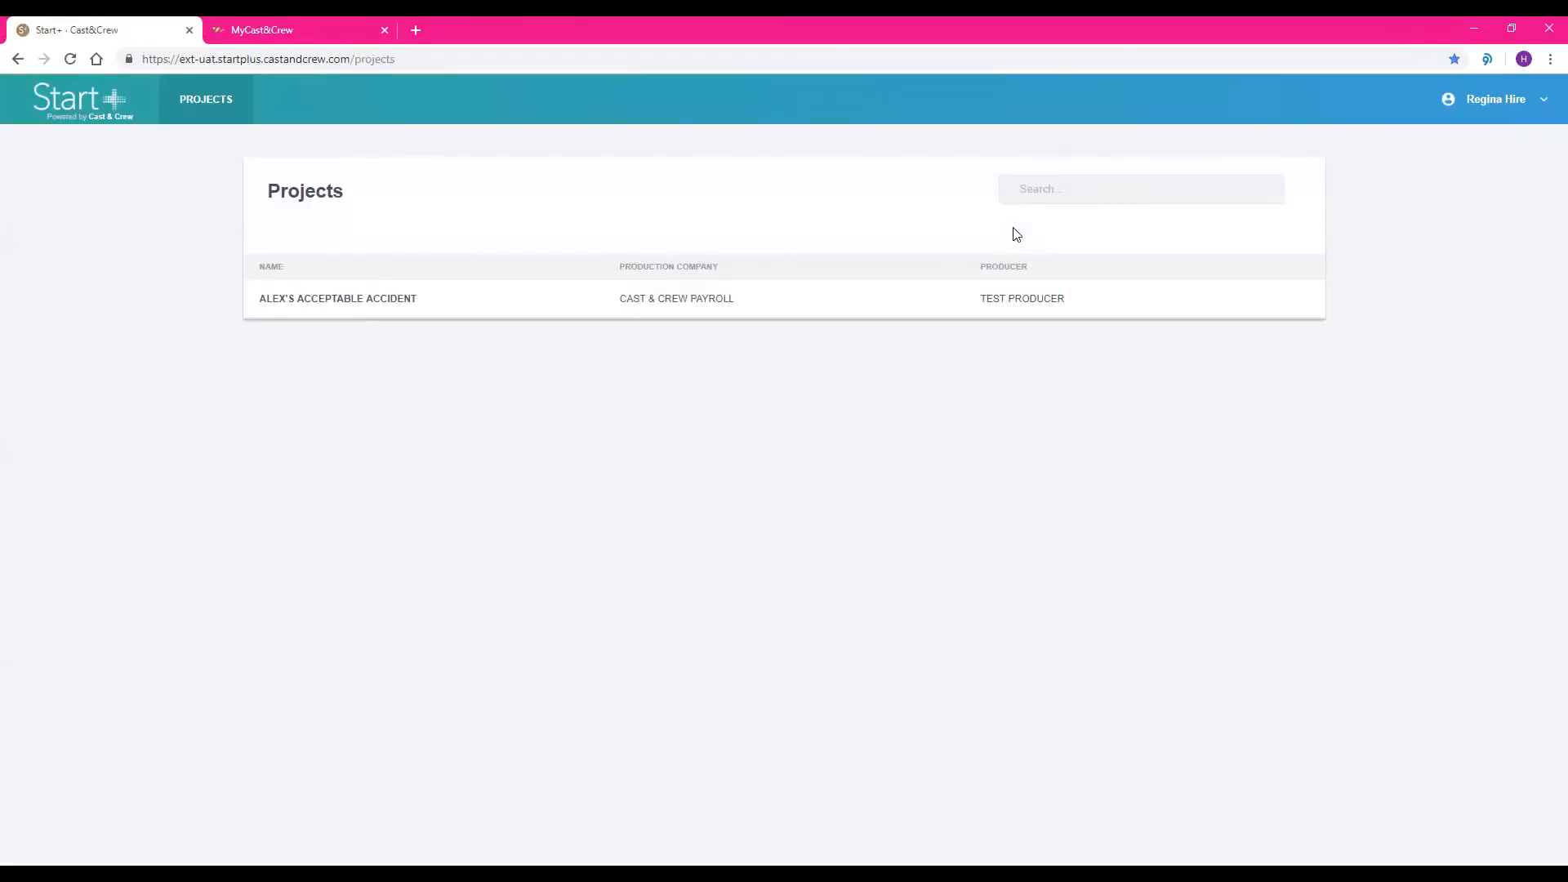
Open the I-9 verification of the Grip hire starting 06-24-2020 in Alex's Acceptable Accident and look over Section 1
click(990, 299)
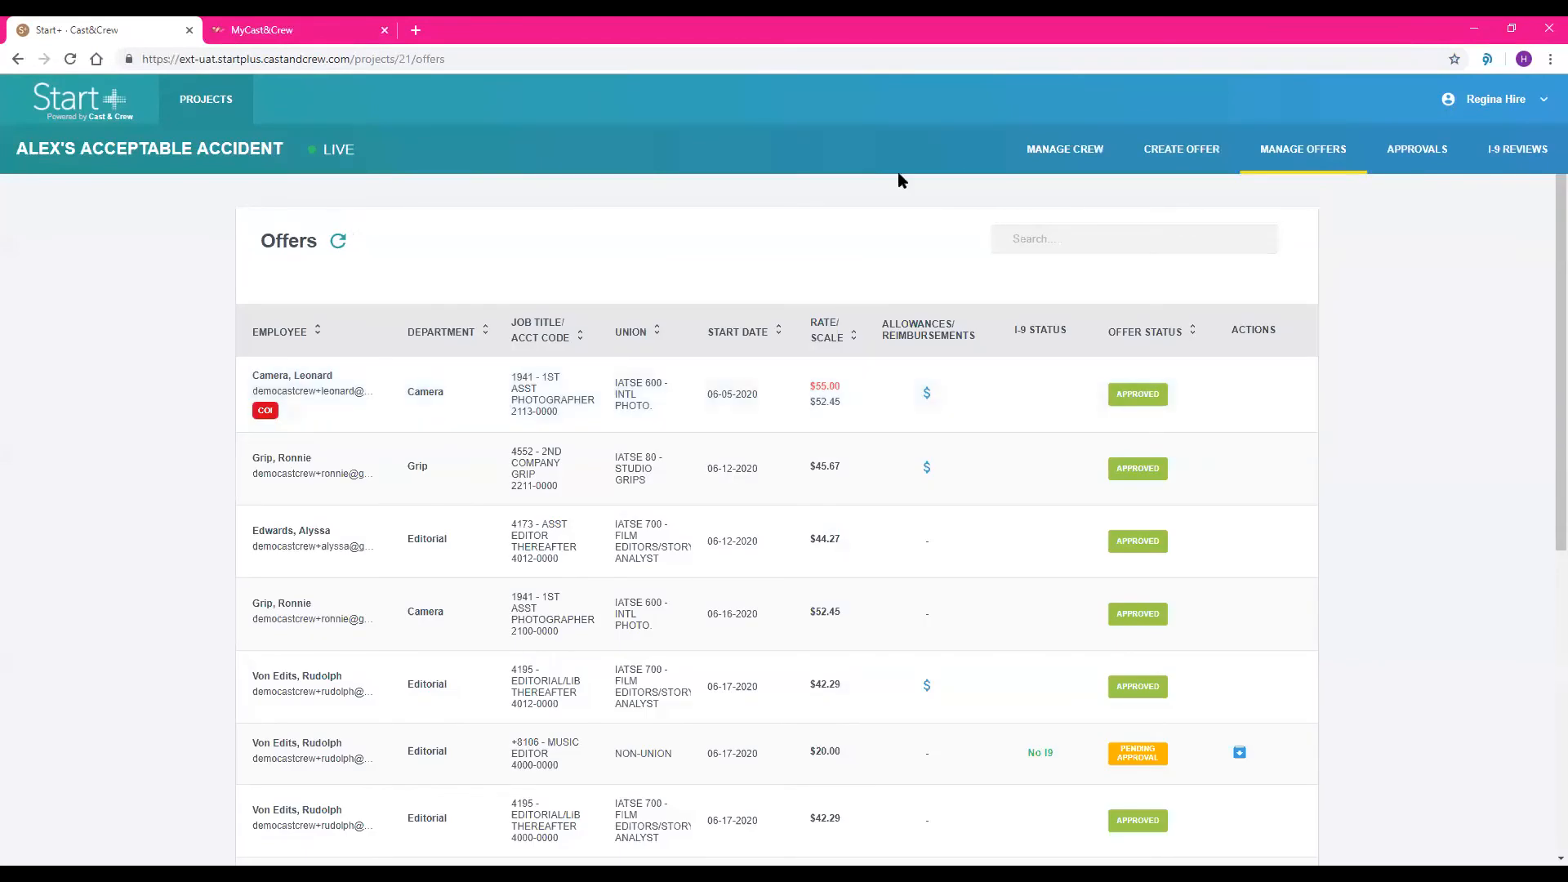
click(1529, 159)
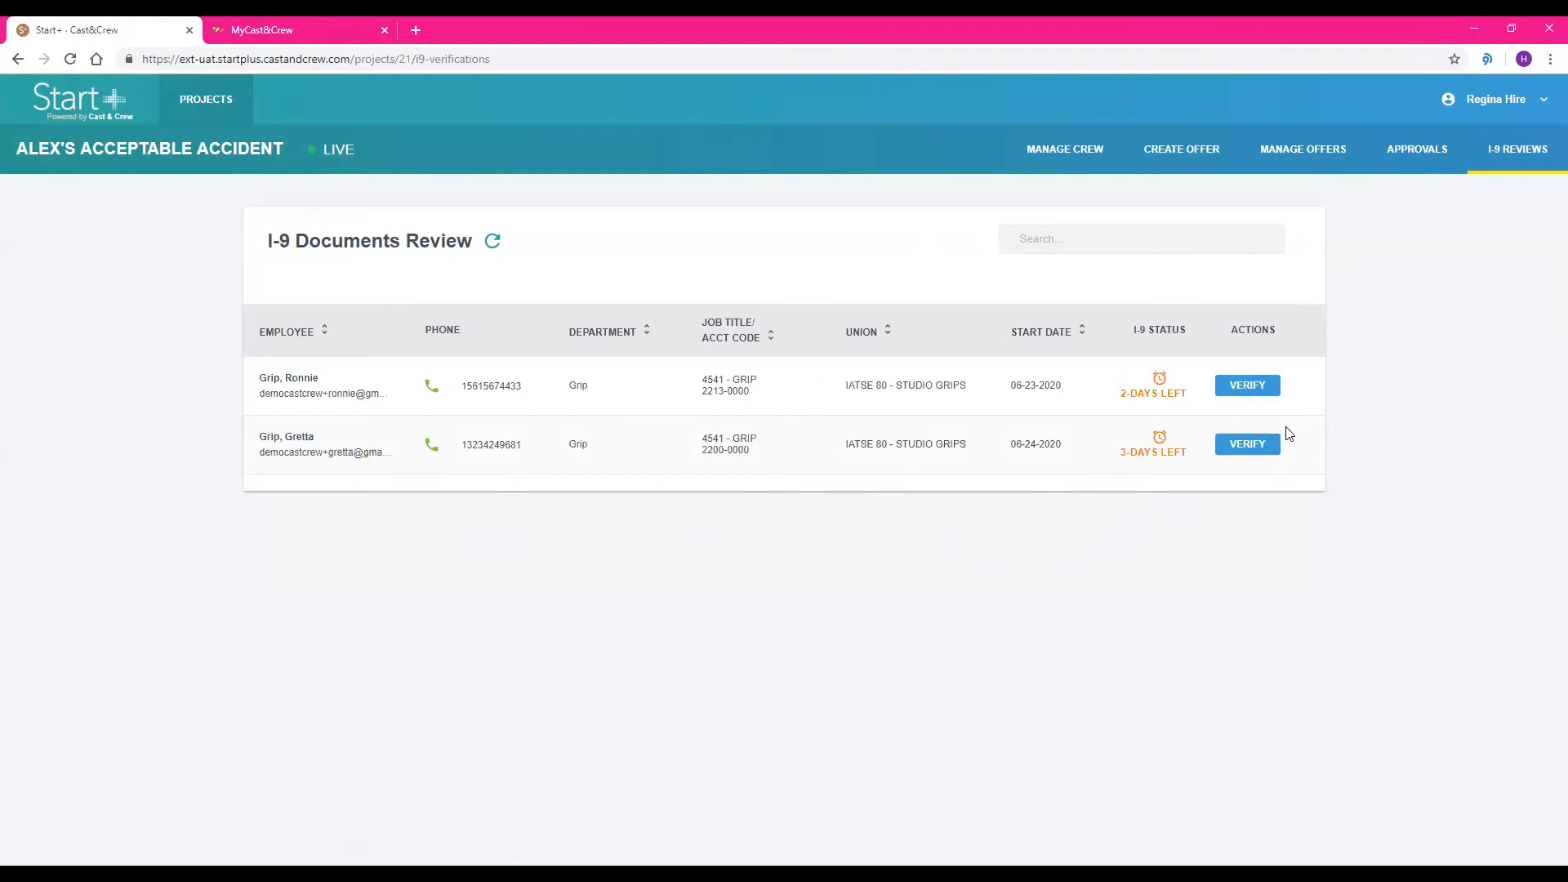
click(1273, 446)
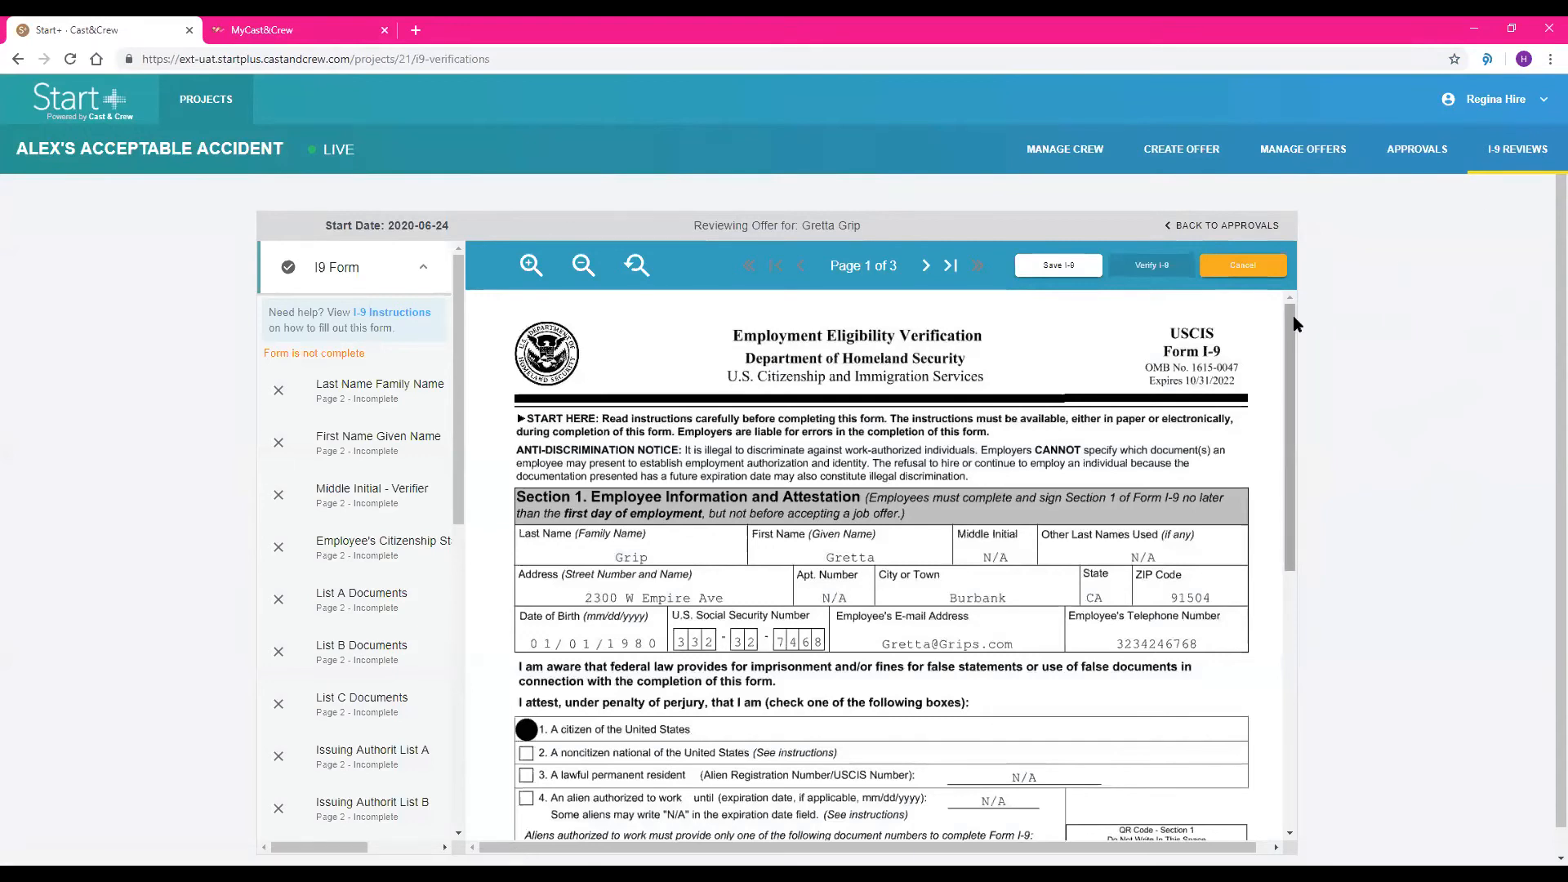
mouse_move(1297, 330)
mouse_down()
mouse_move(1310, 560)
mouse_move(1286, 309)
mouse_up()
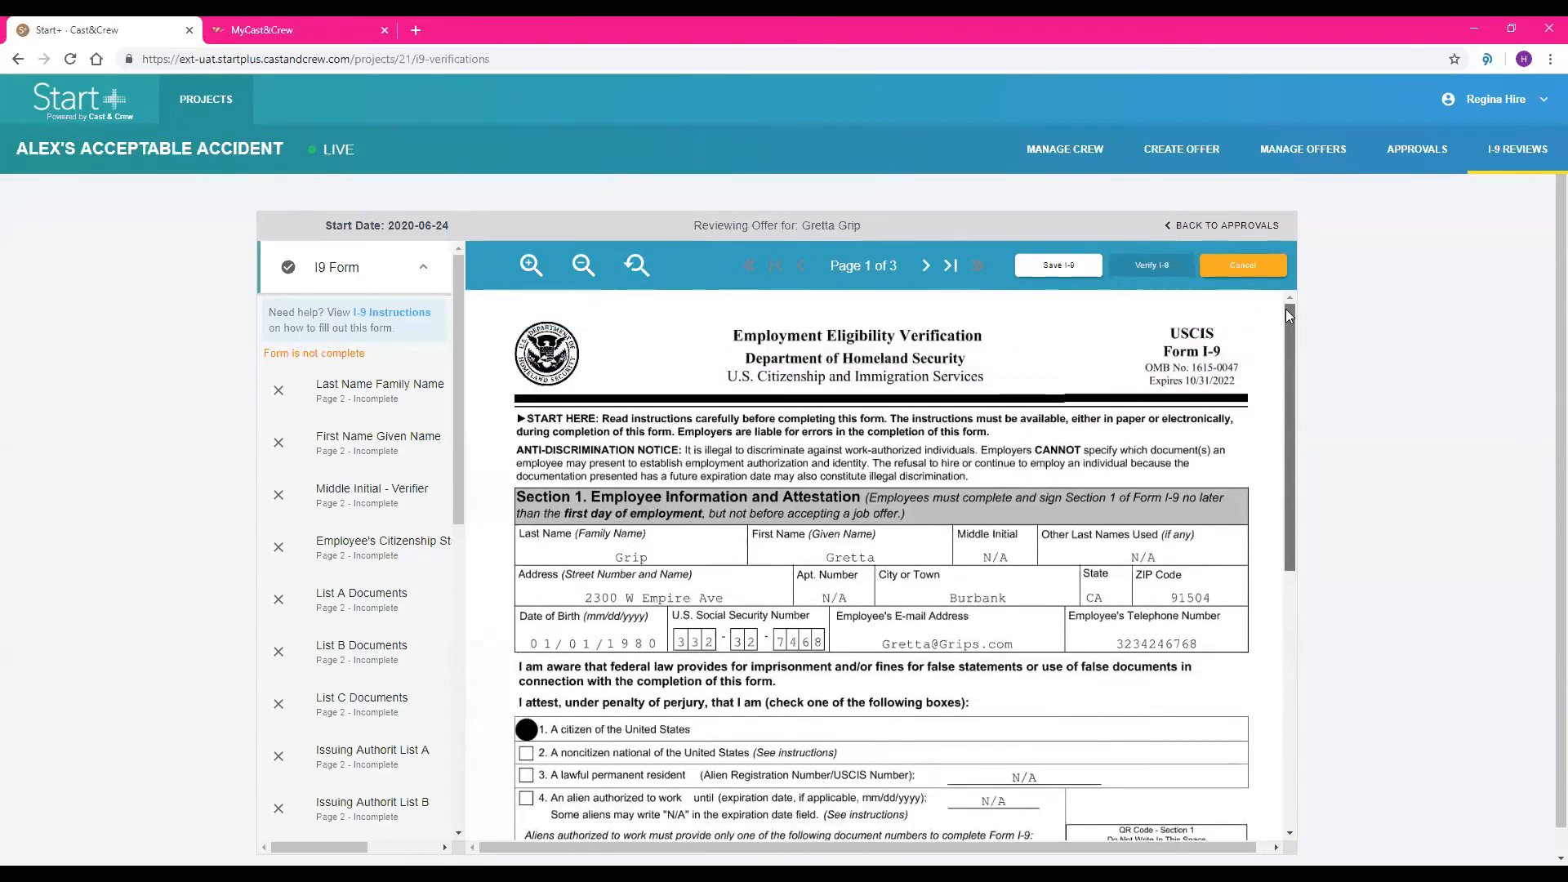
Fill in the employee info of I-9 Section 2 with the last and first name, middle initial N/A and status 1 Citizen
click(924, 266)
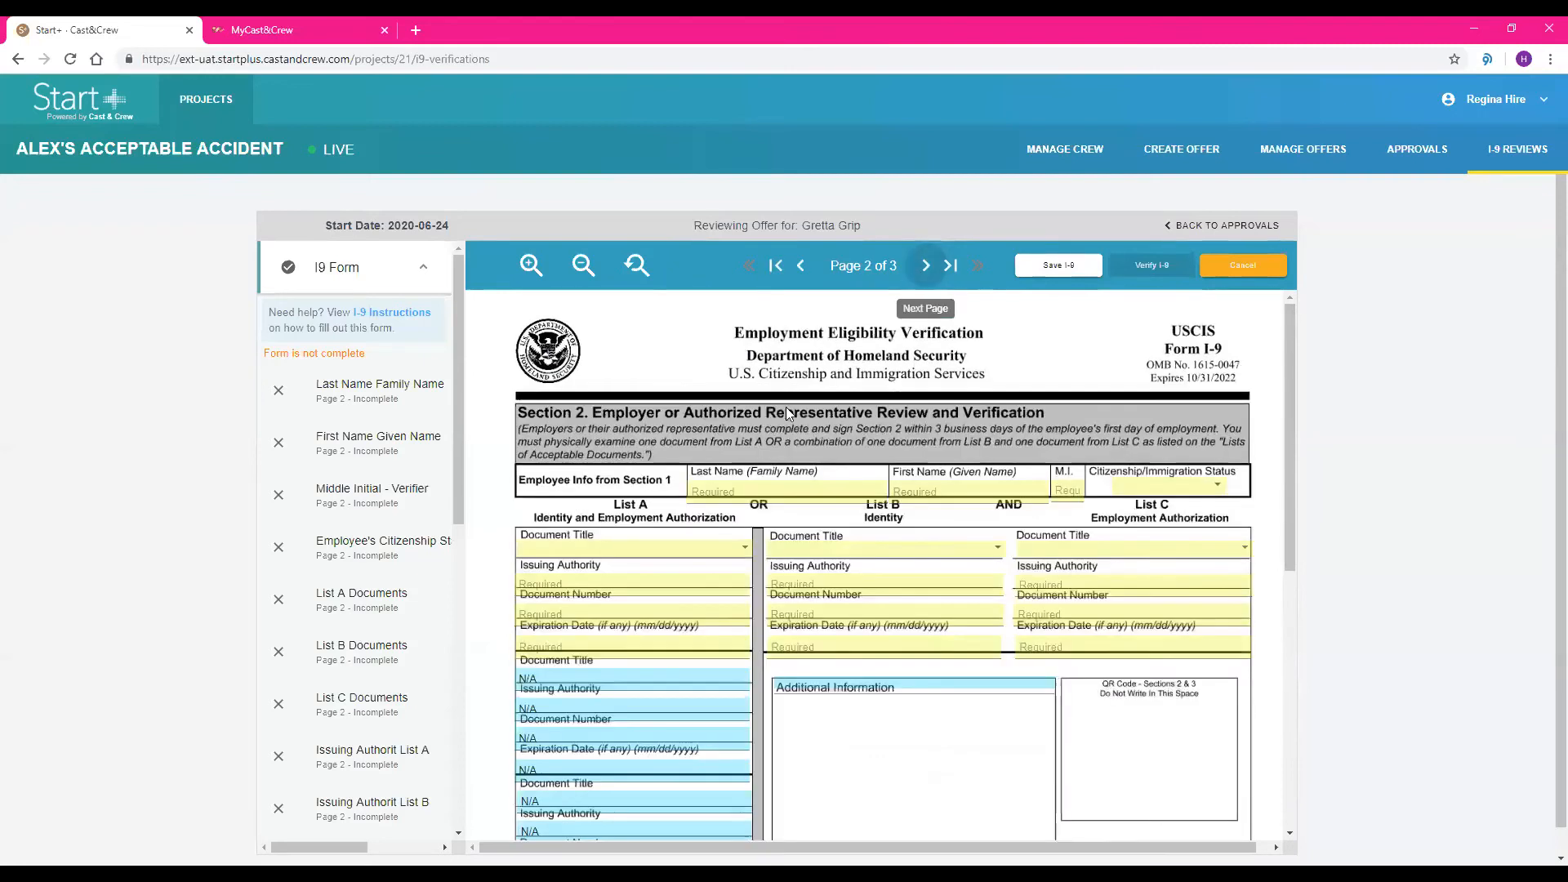
click(732, 493)
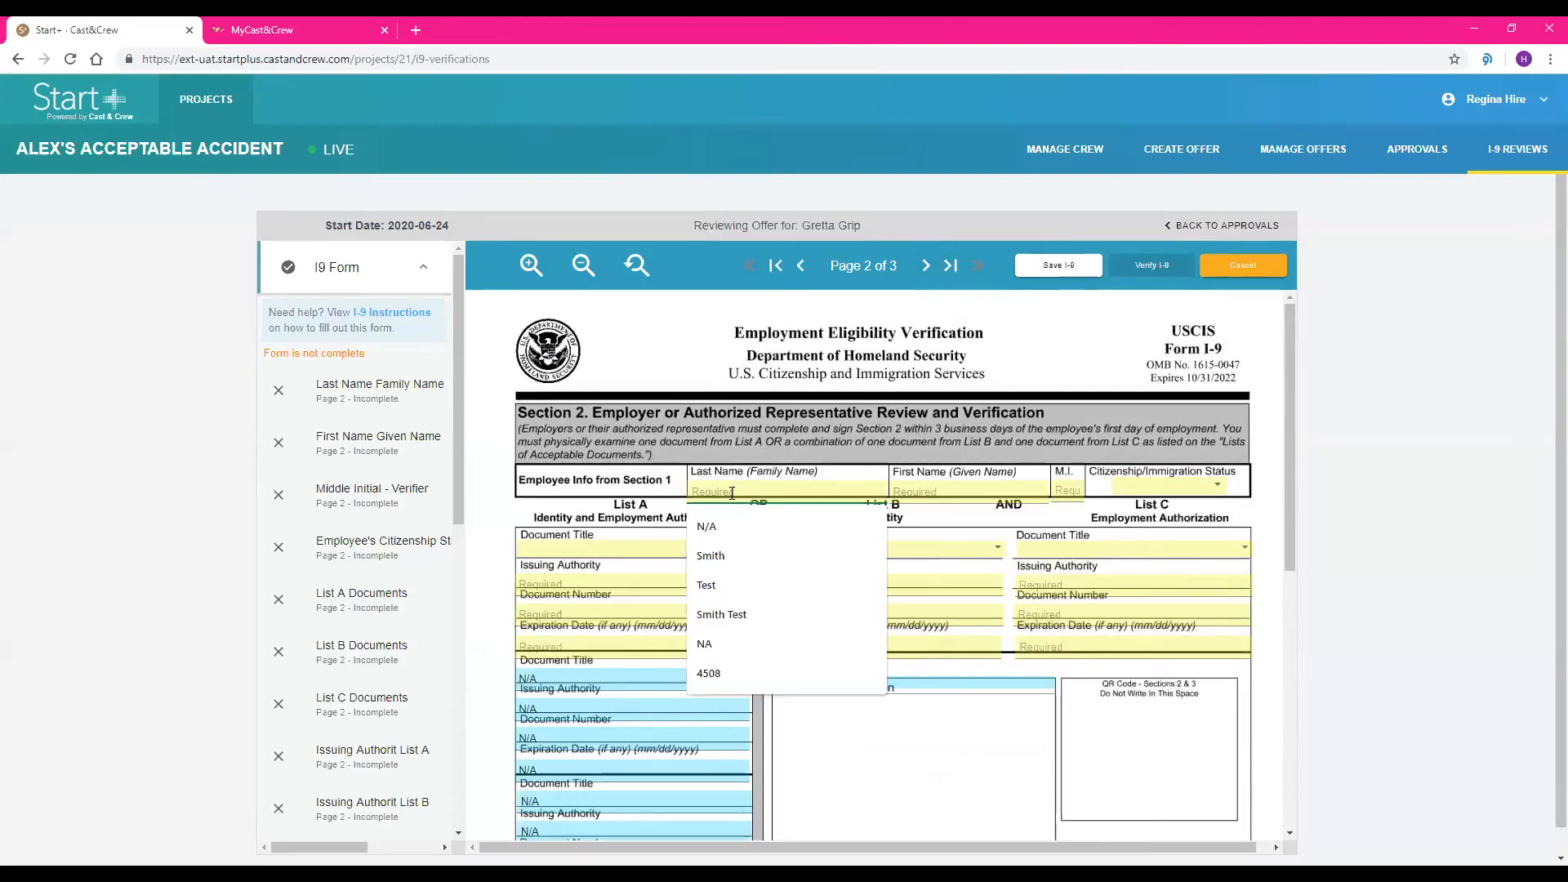
text(Grip)
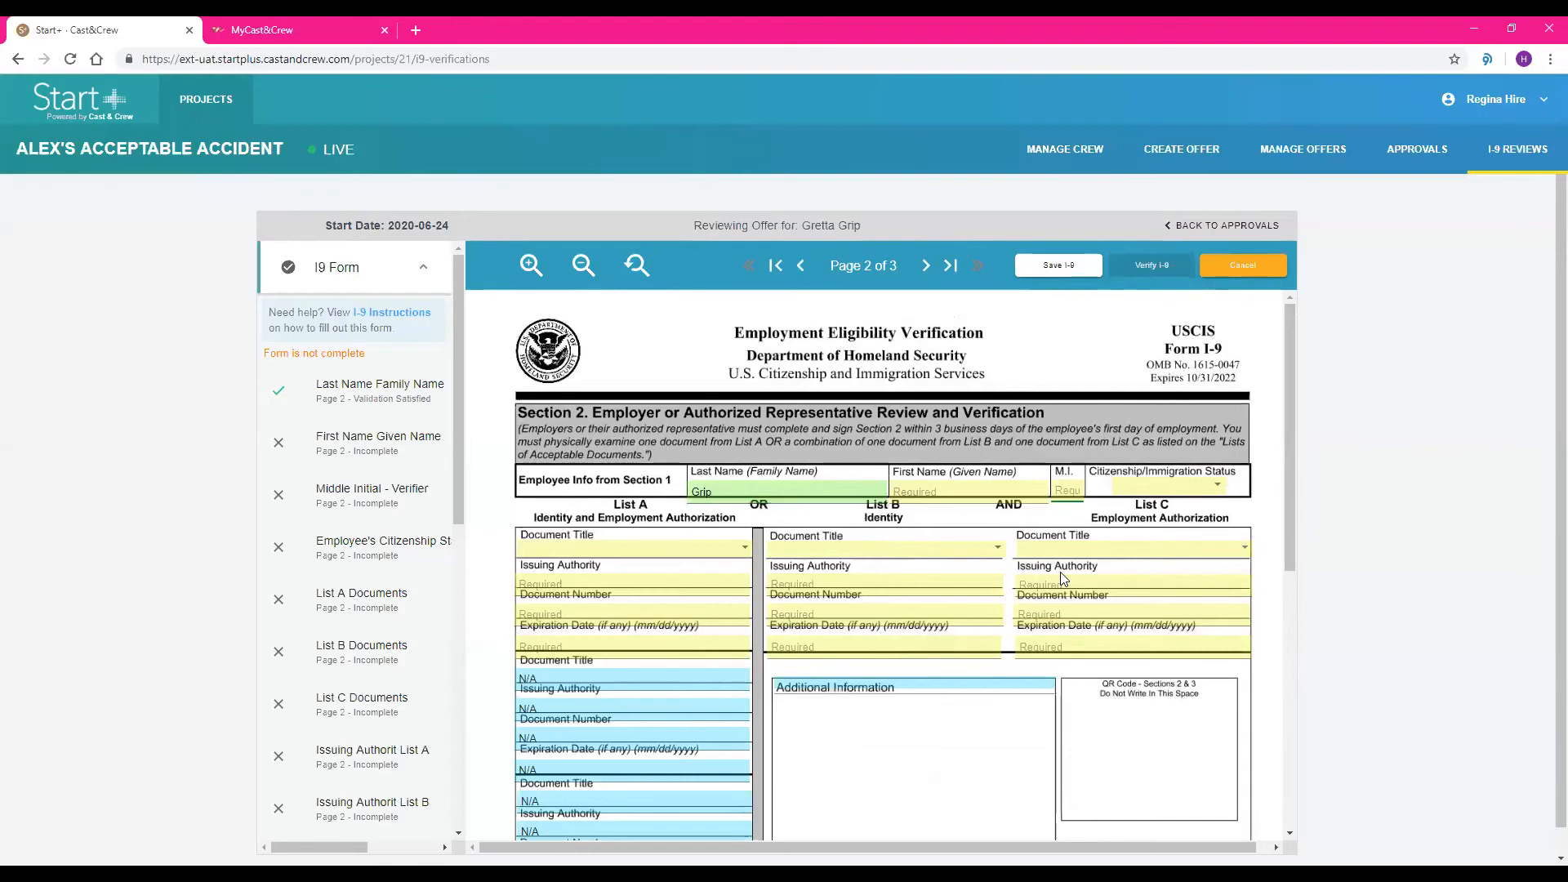
click(992, 493)
text(Gretta)
key(Tab)
text(N/A)
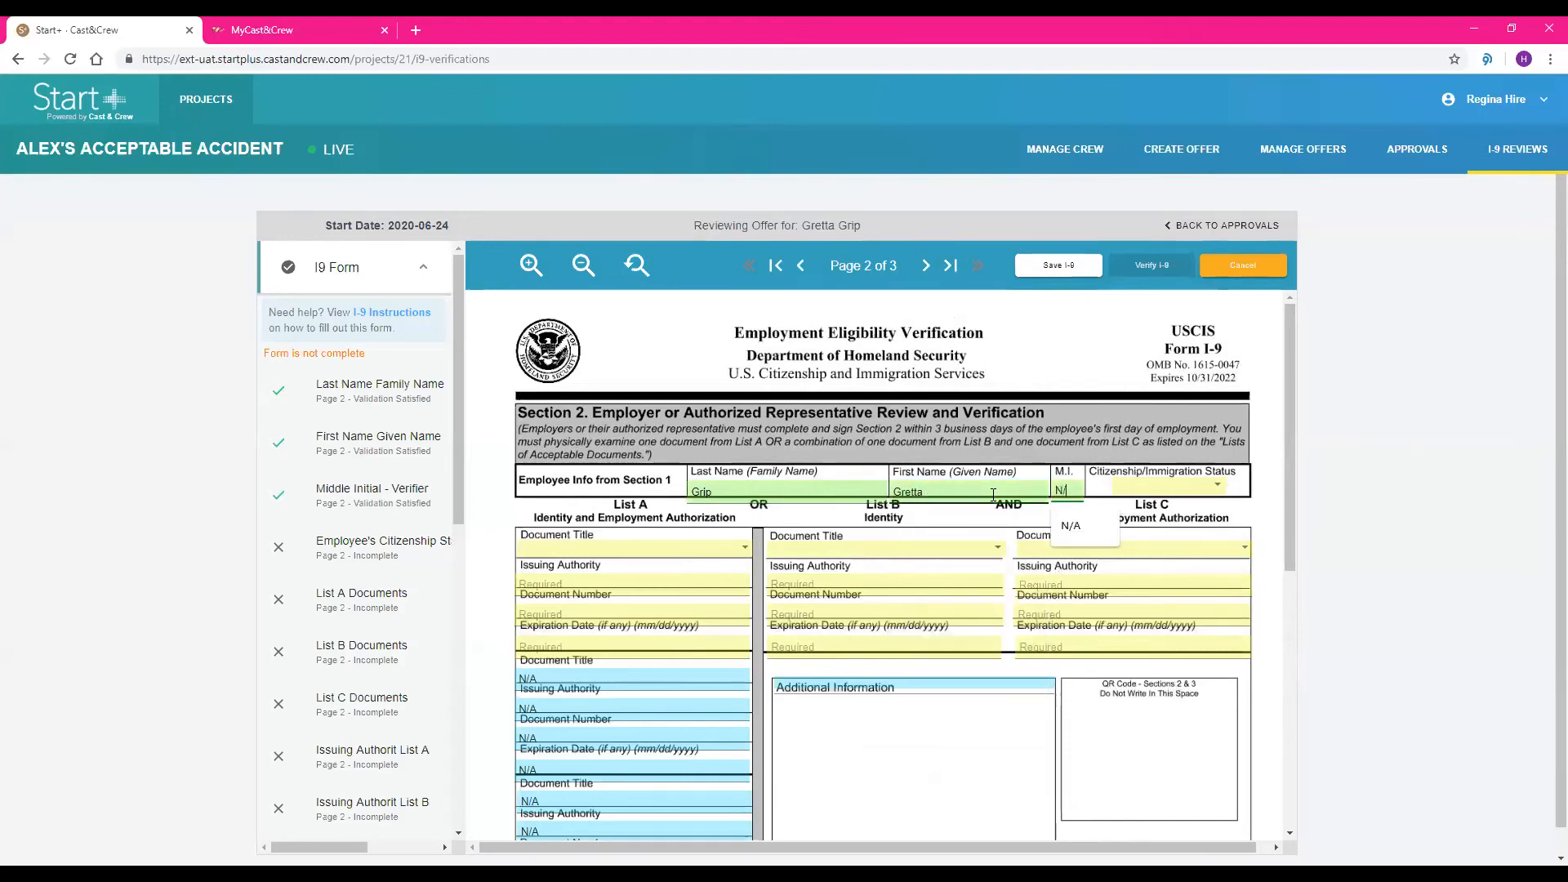
key(Tab)
key(Down)
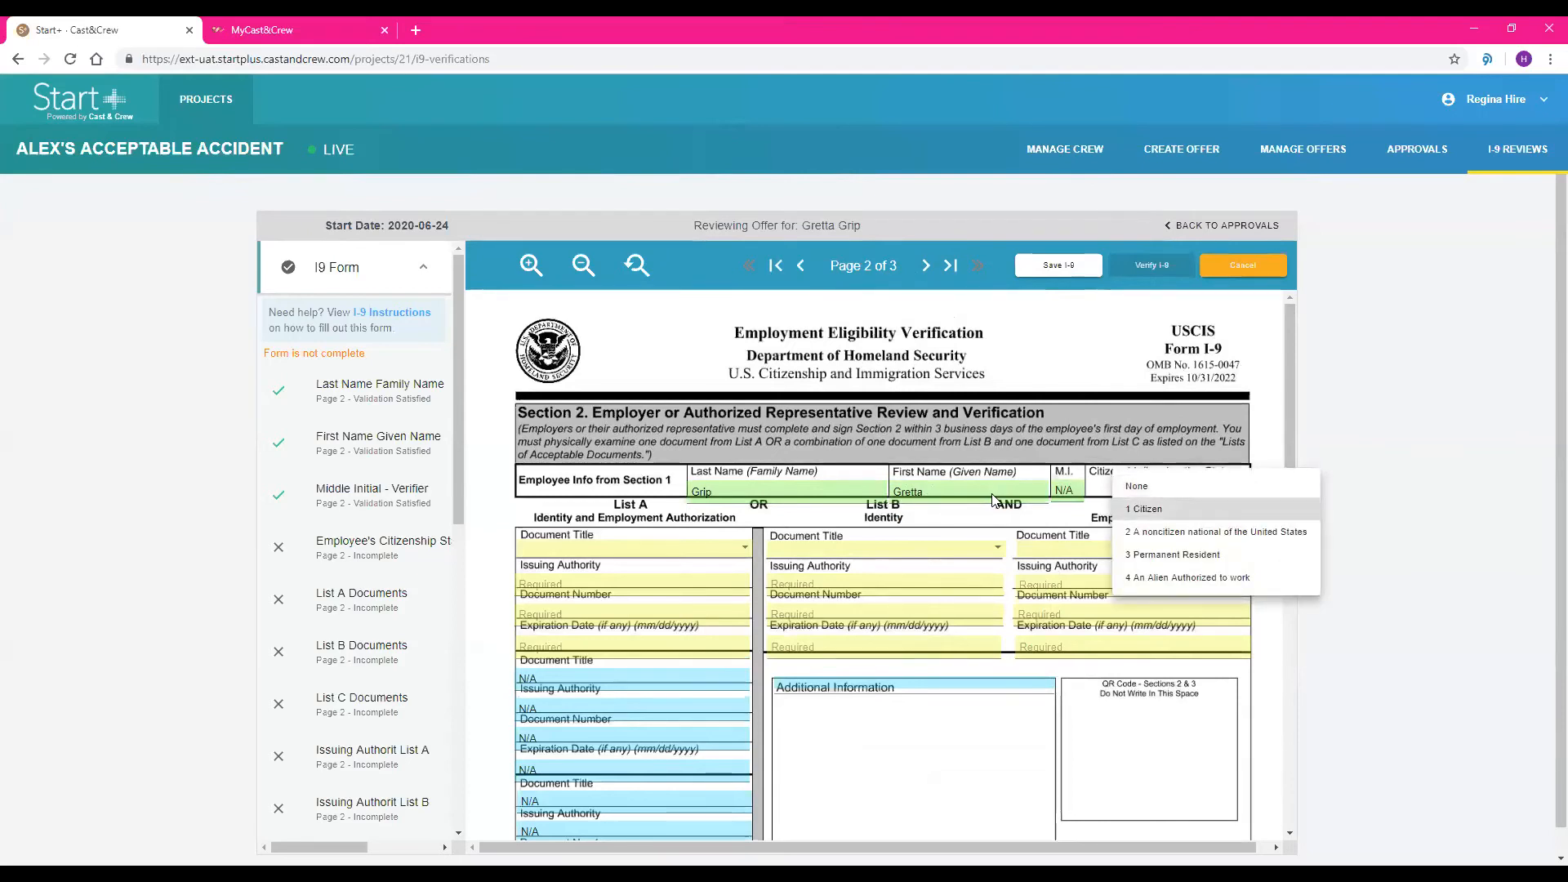
key(Return)
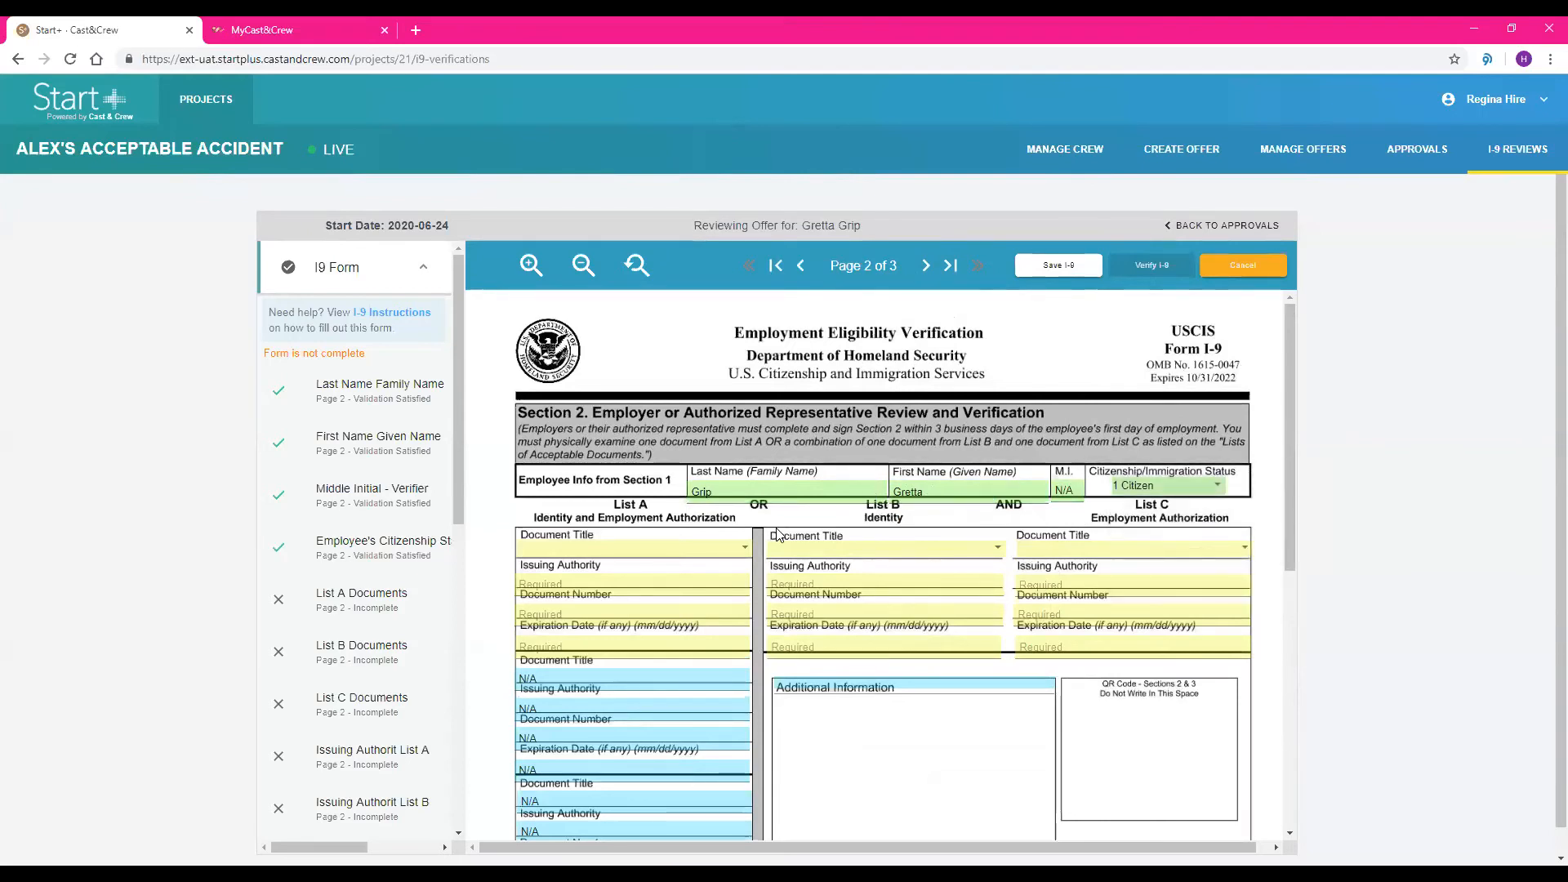
Try A1 US Passport under List A and B4 Voter's registration card under List B, clearing each selection
scroll(776, 533, down, 1)
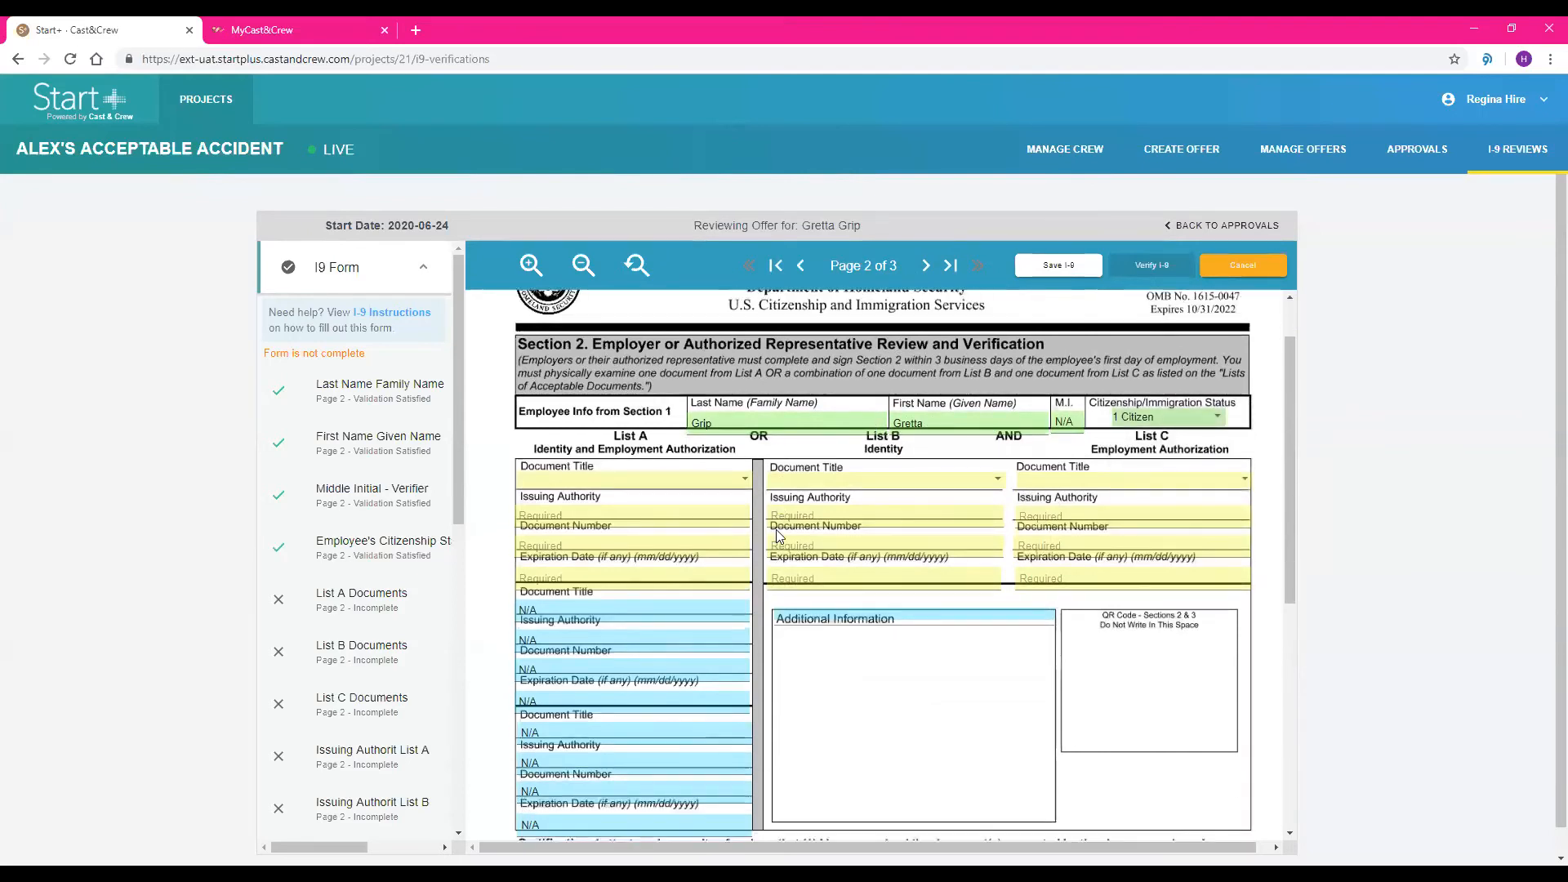
click(729, 488)
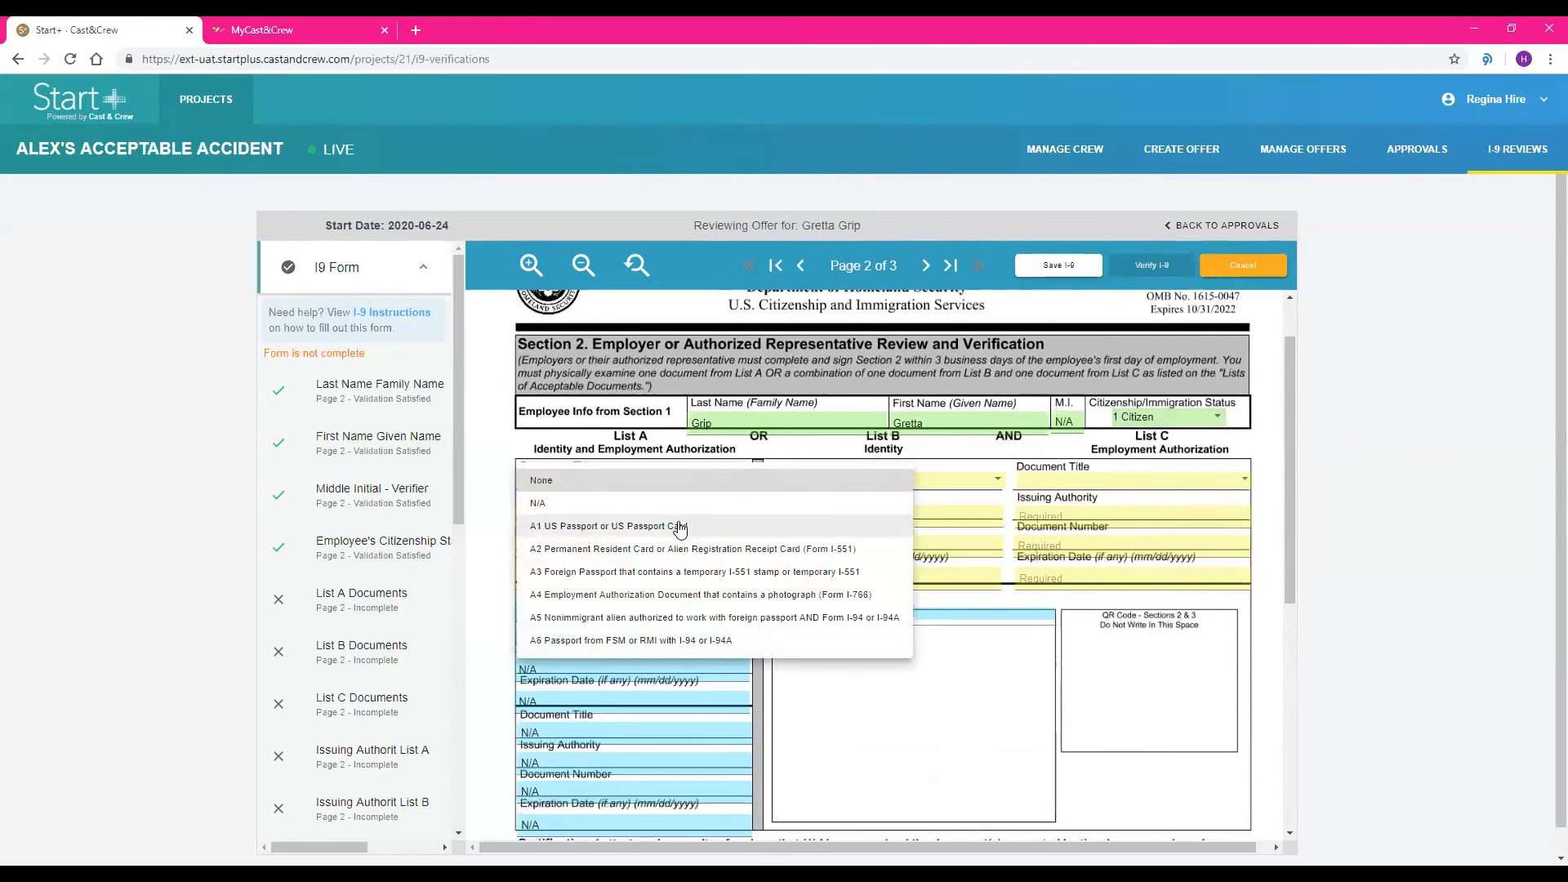
click(683, 526)
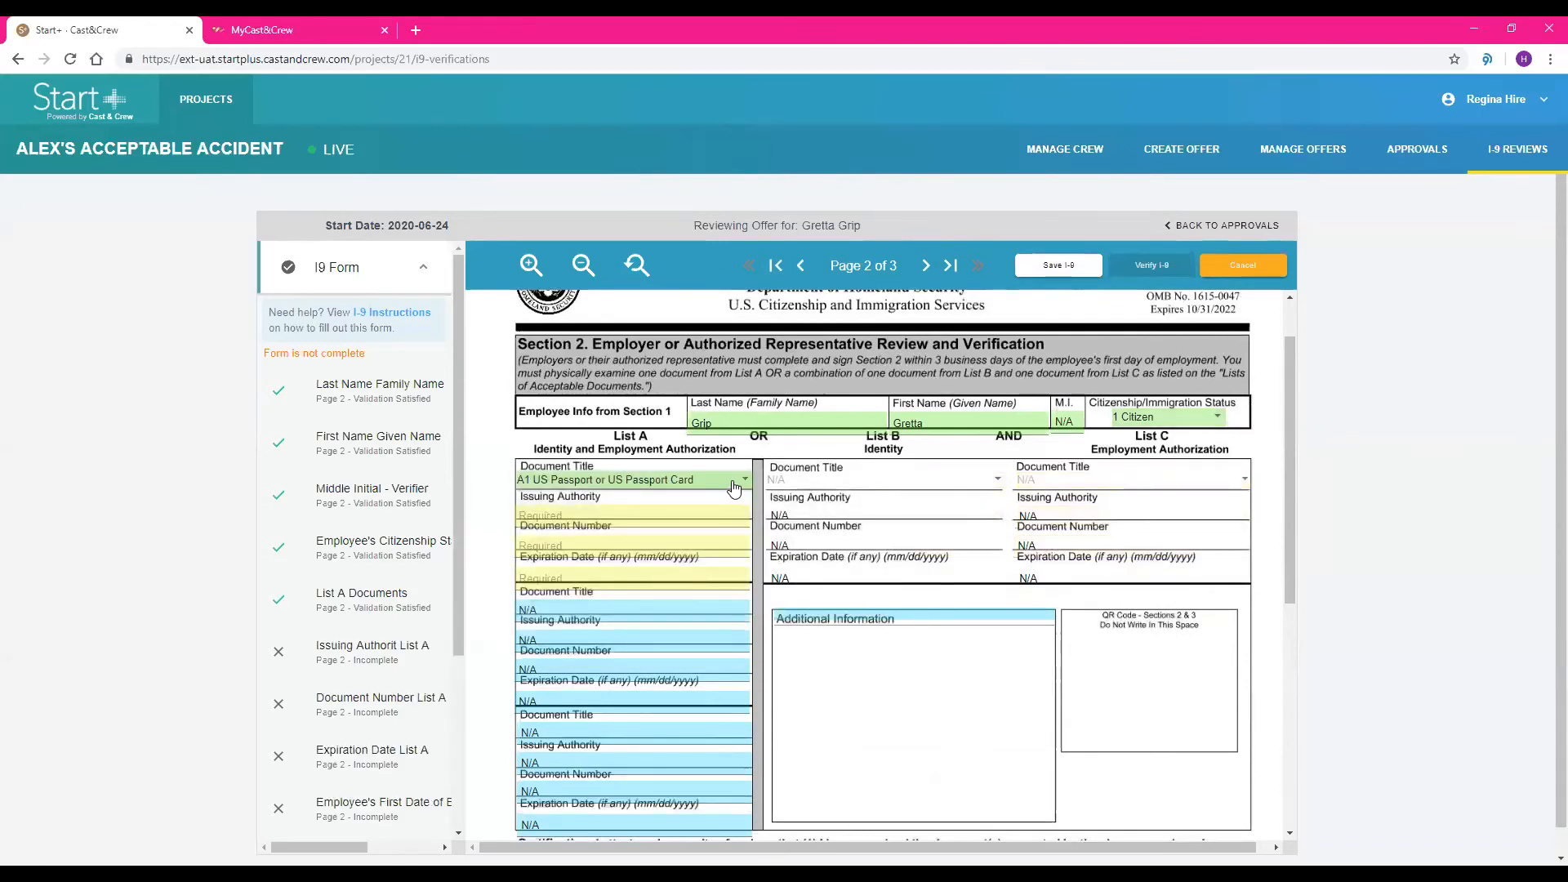
click(733, 488)
click(711, 435)
click(782, 489)
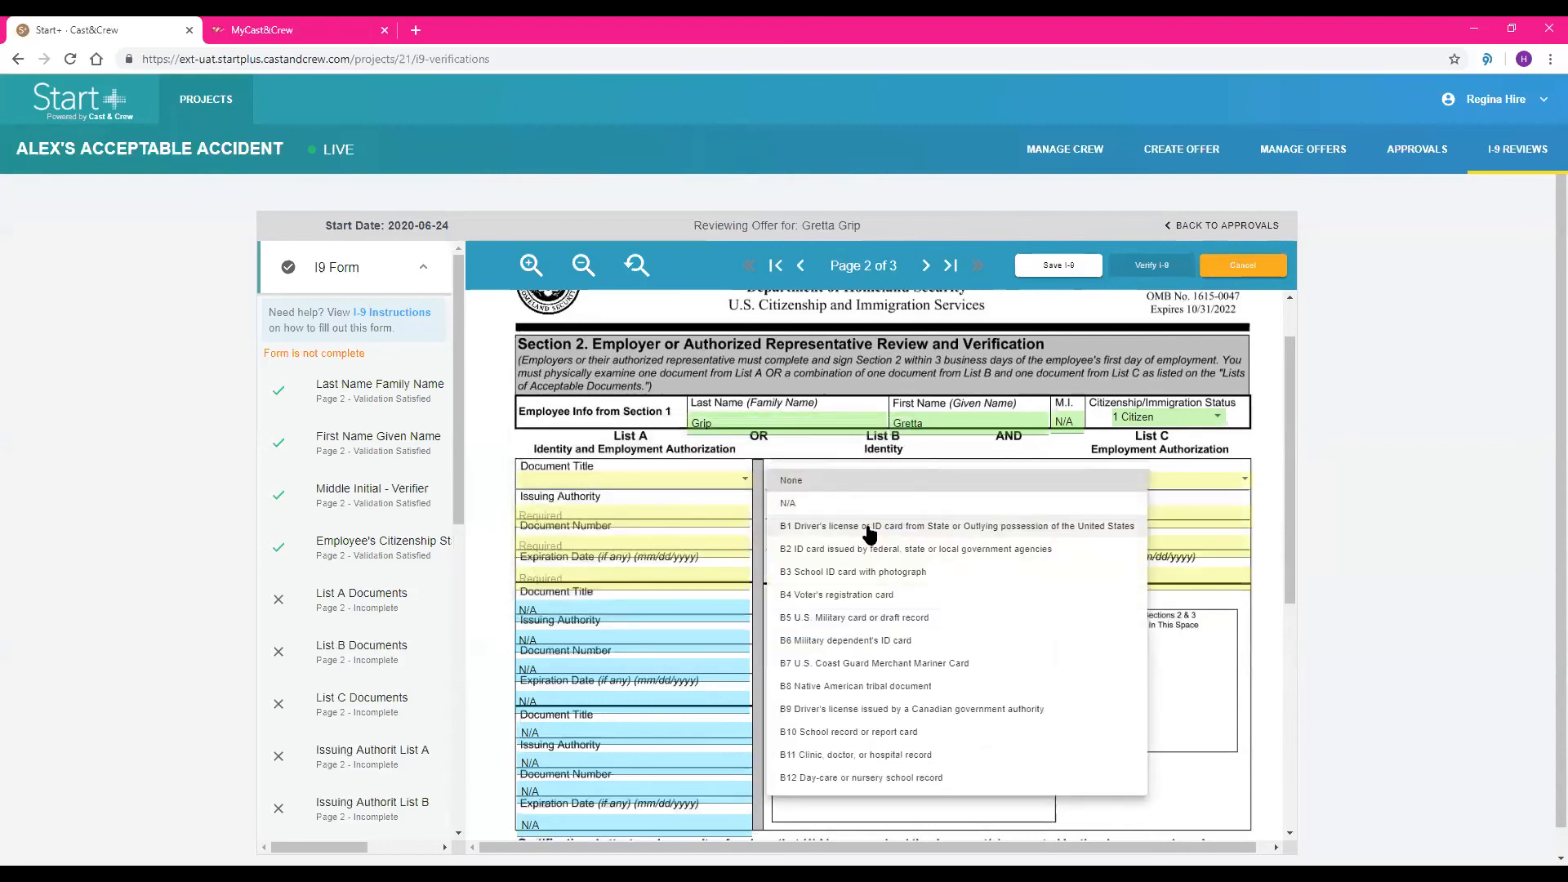
click(858, 594)
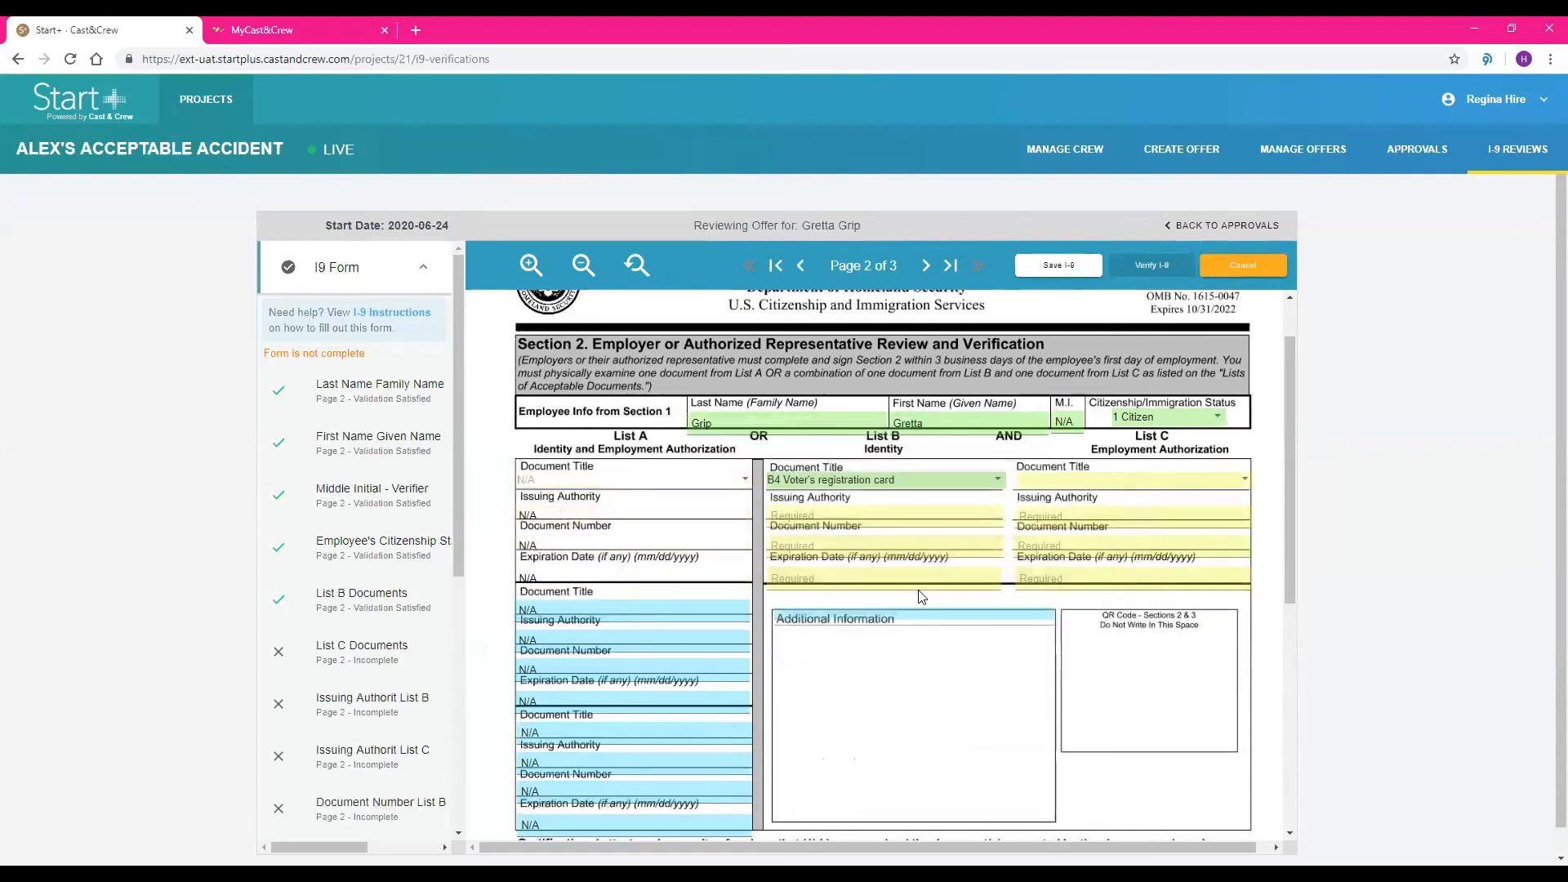
click(891, 479)
click(892, 367)
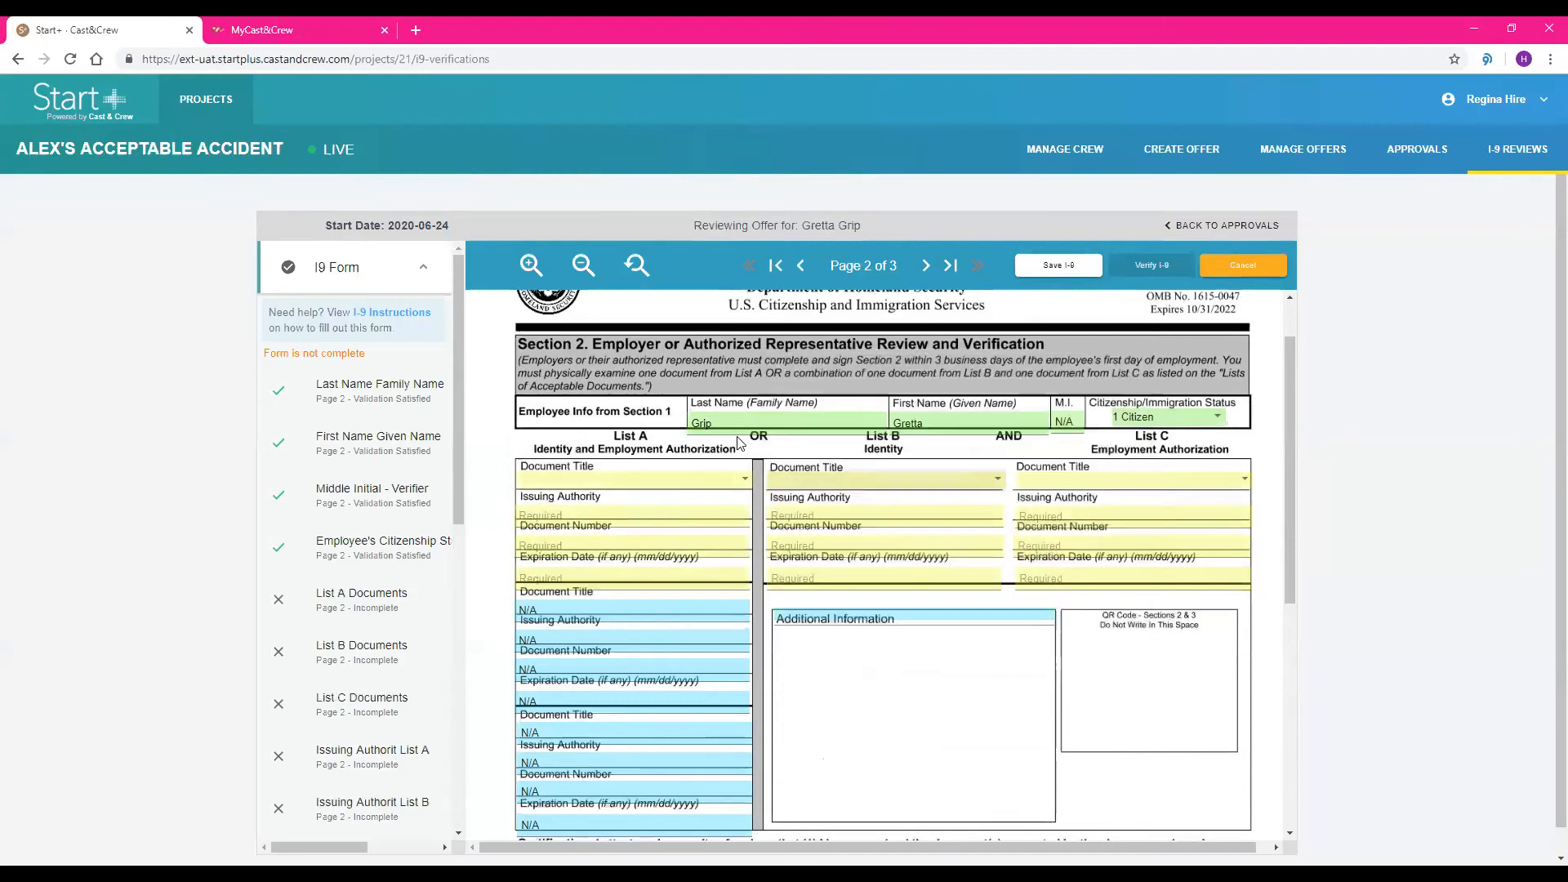
Set the List A document title to A1 US Passport or US Passport Card and enter COVID-19 as additional information
click(713, 484)
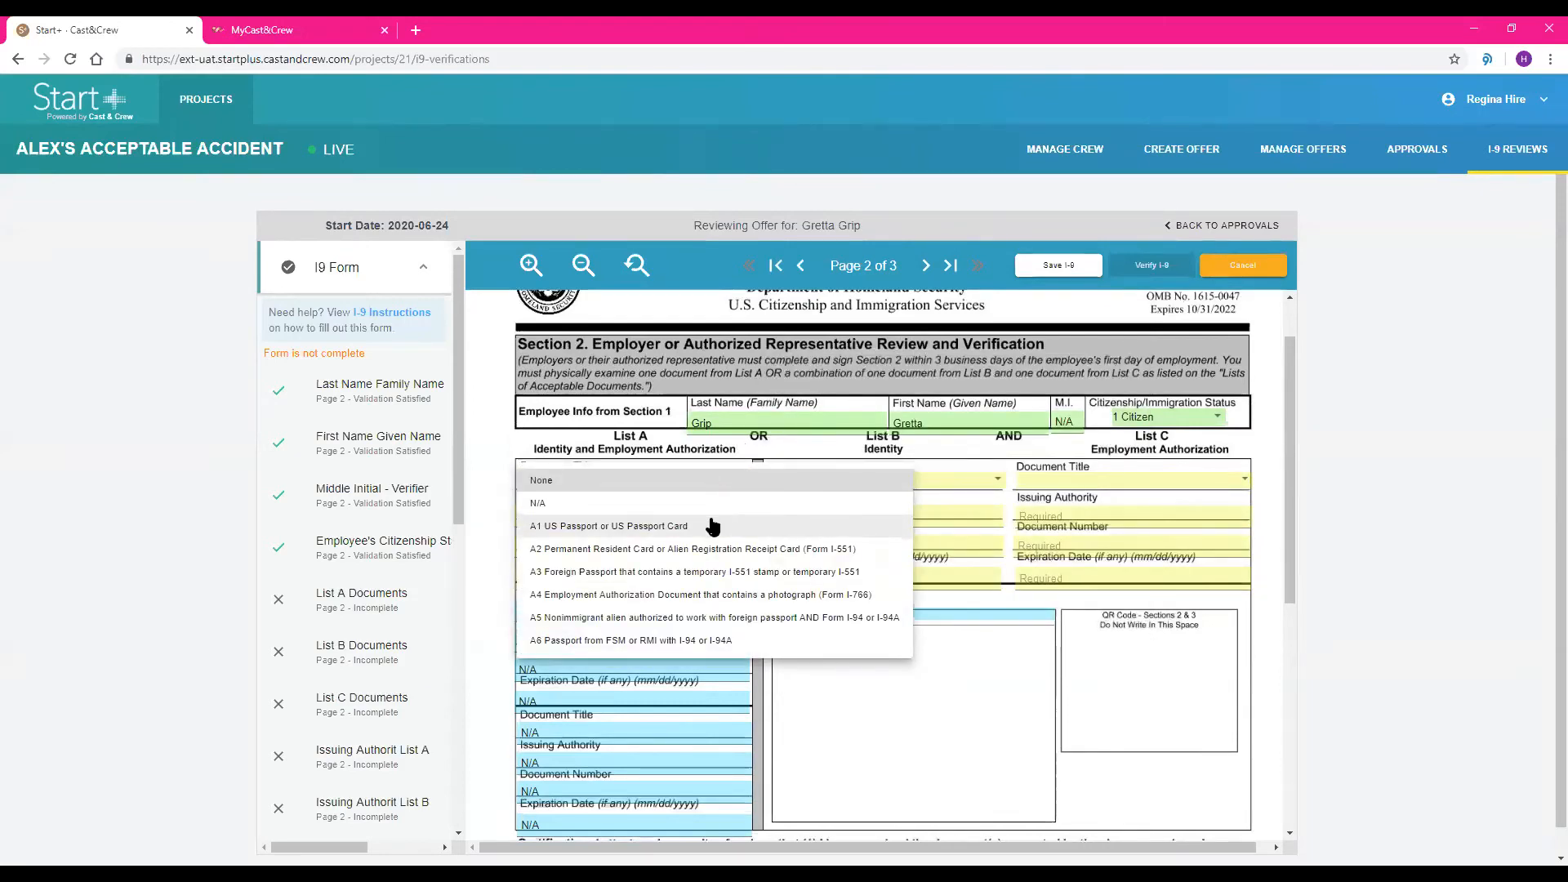
click(719, 526)
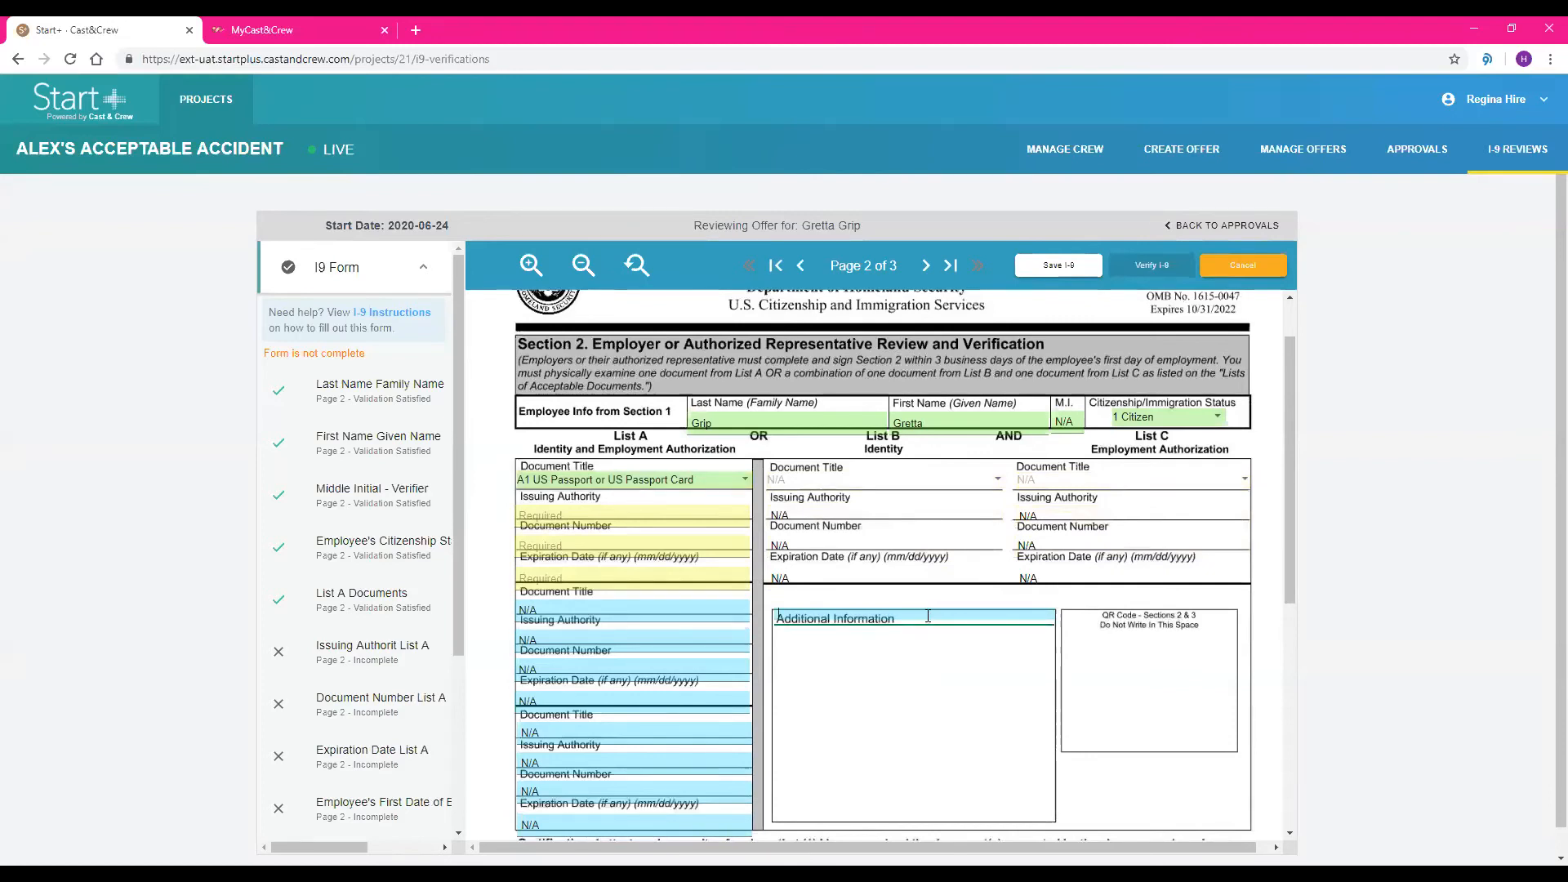
click(912, 614)
text(COVID-19)
key(BackSpace)
key(BackSpace)
key(BackSpace)
Complete the List A document details with issuing authority Dept of State, the document number and the expiration date
click(682, 505)
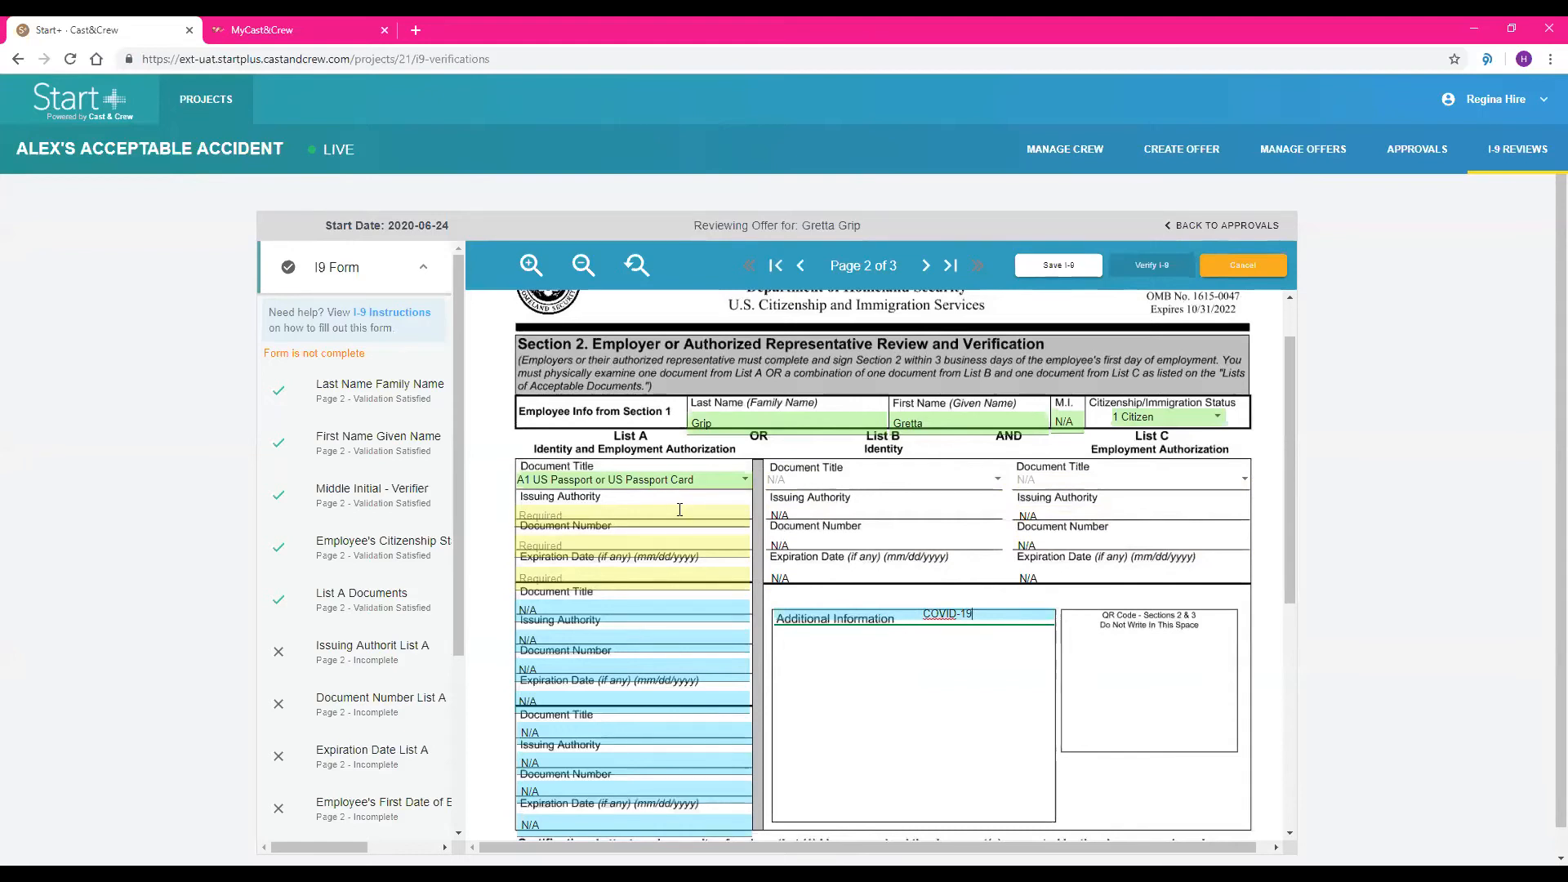
text(Dep)
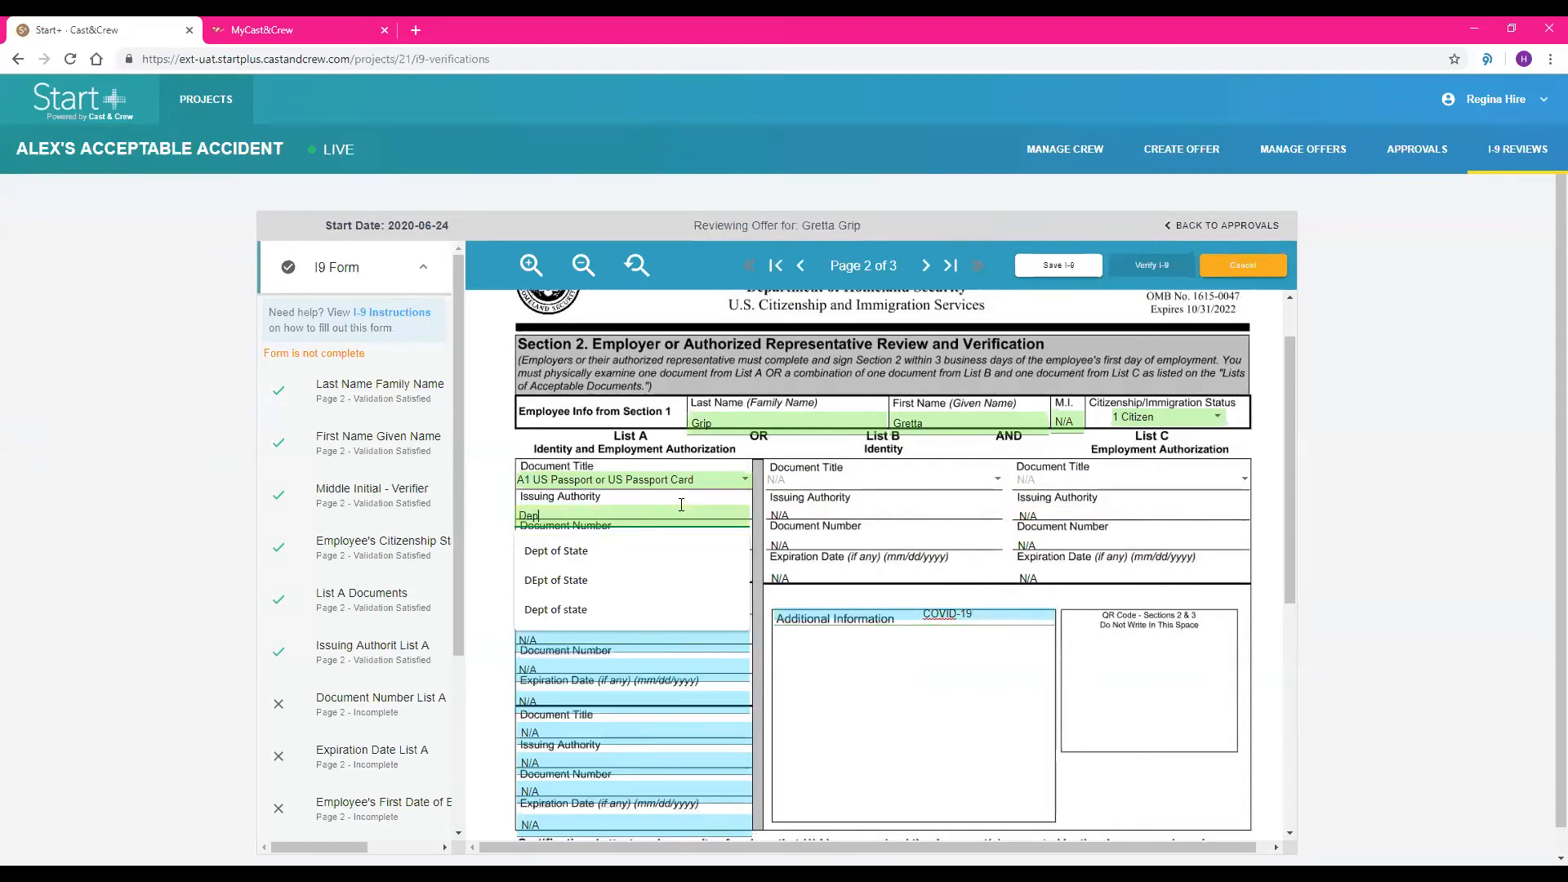
text(t of State)
key(Tab)
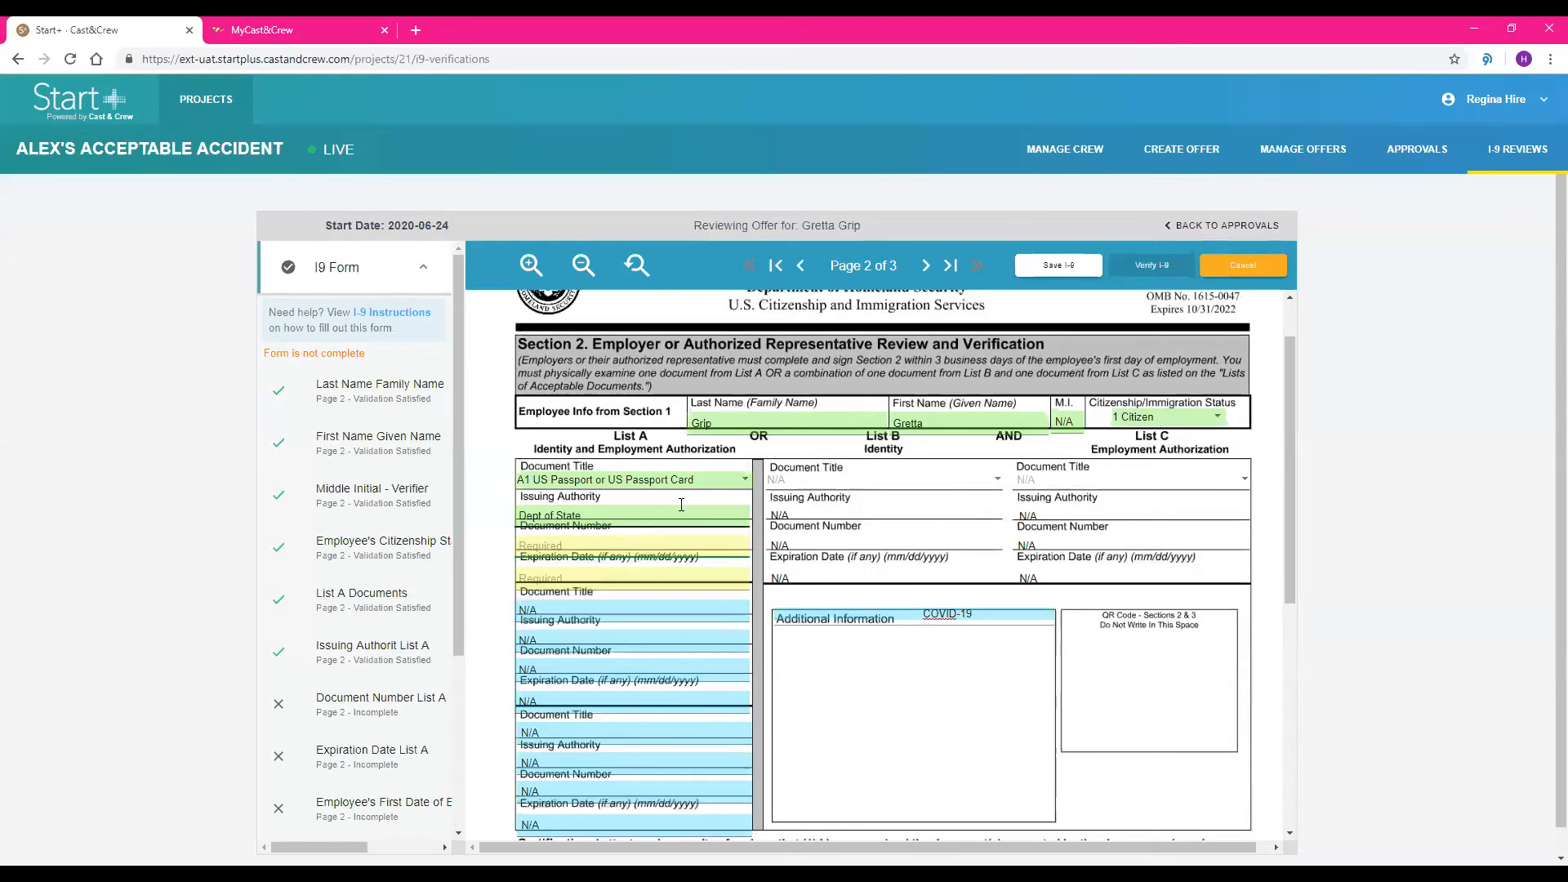
text(2)
key(Down)
key(Return)
key(Tab)
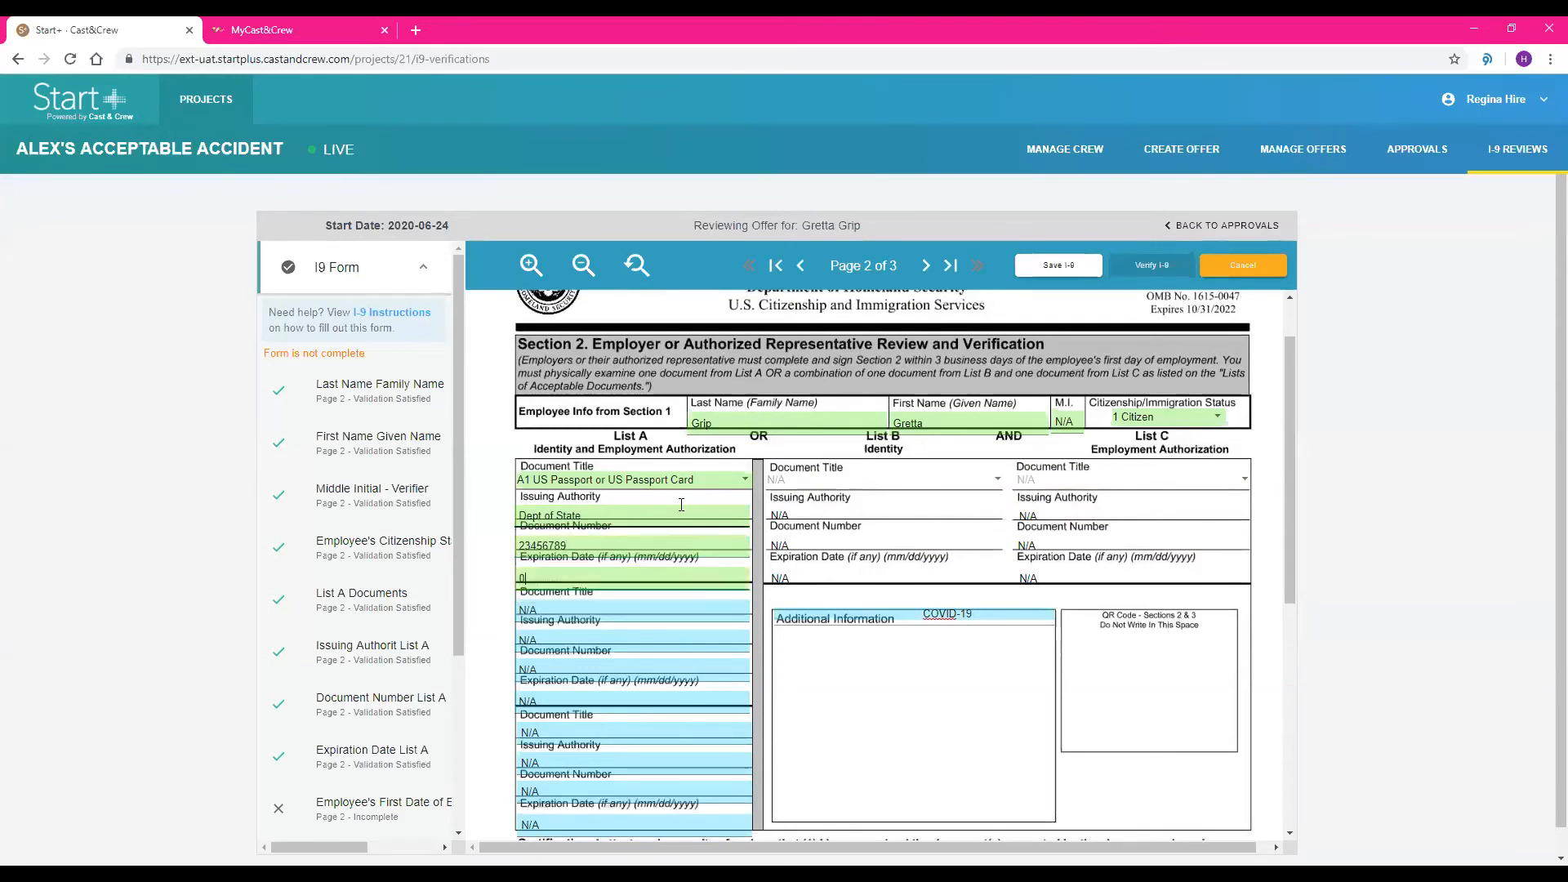
text(09/09)
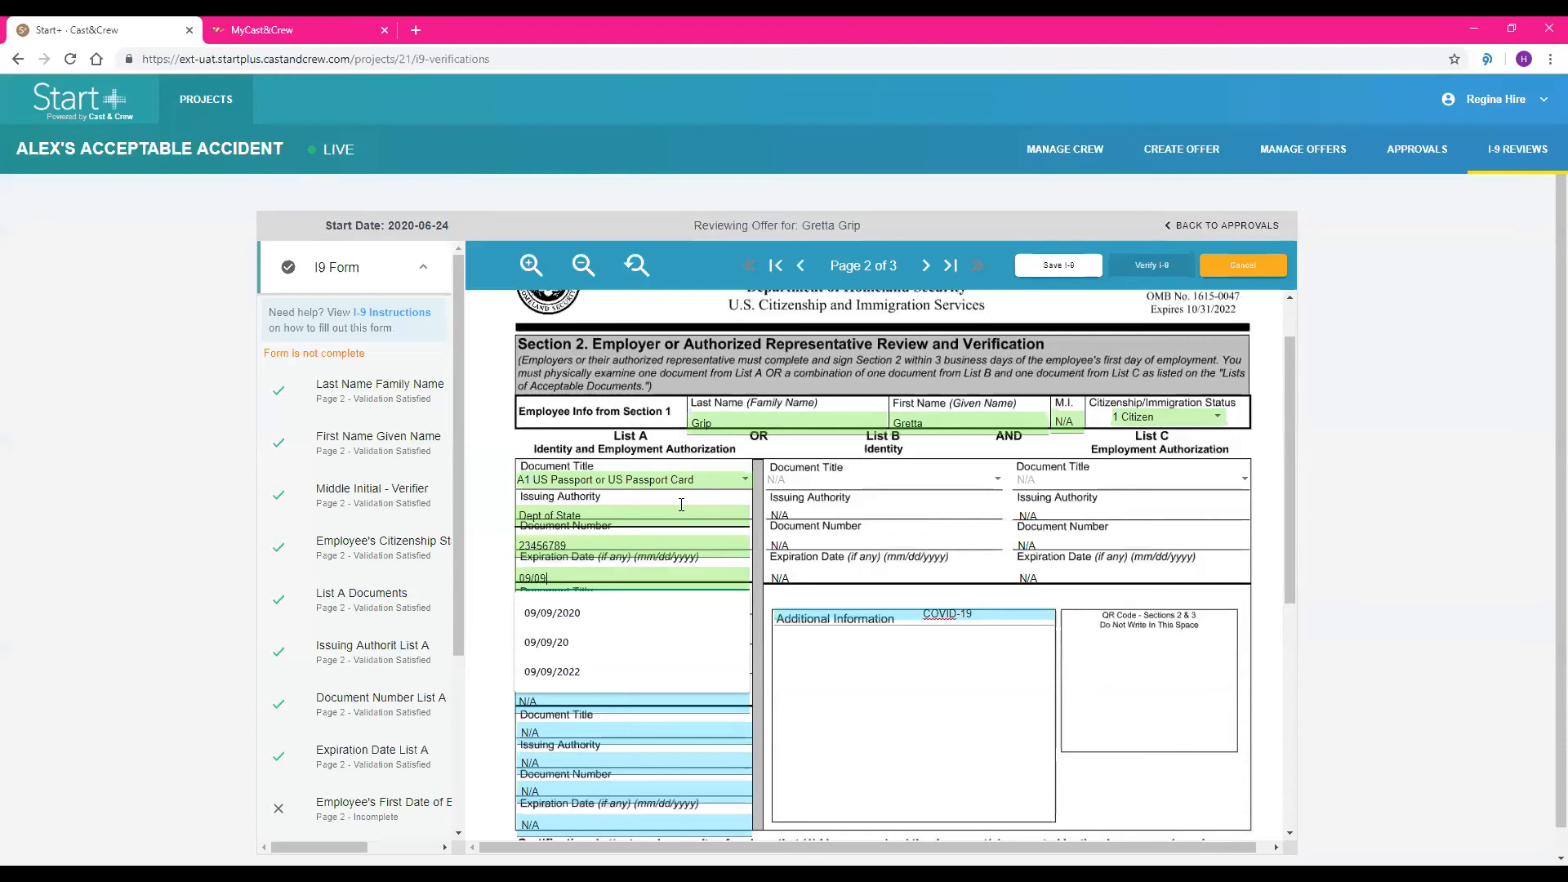
Sign the certification with the employer representative's full legal name and set the employee's first day of employment to 06/24/2020
scroll(768, 596, down, 4)
click(764, 588)
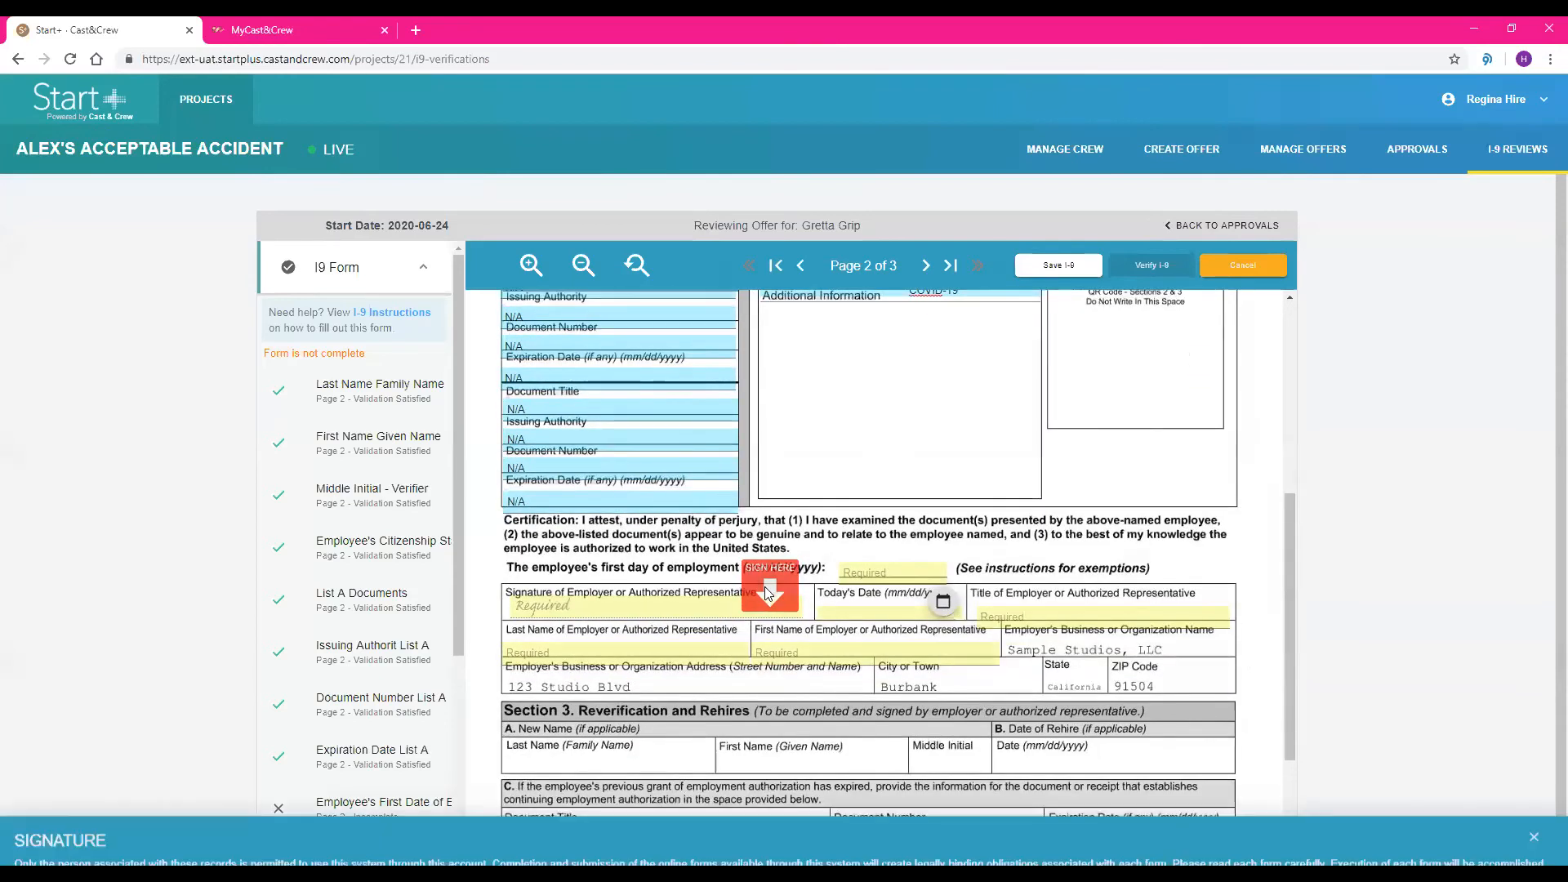
text(Regina)
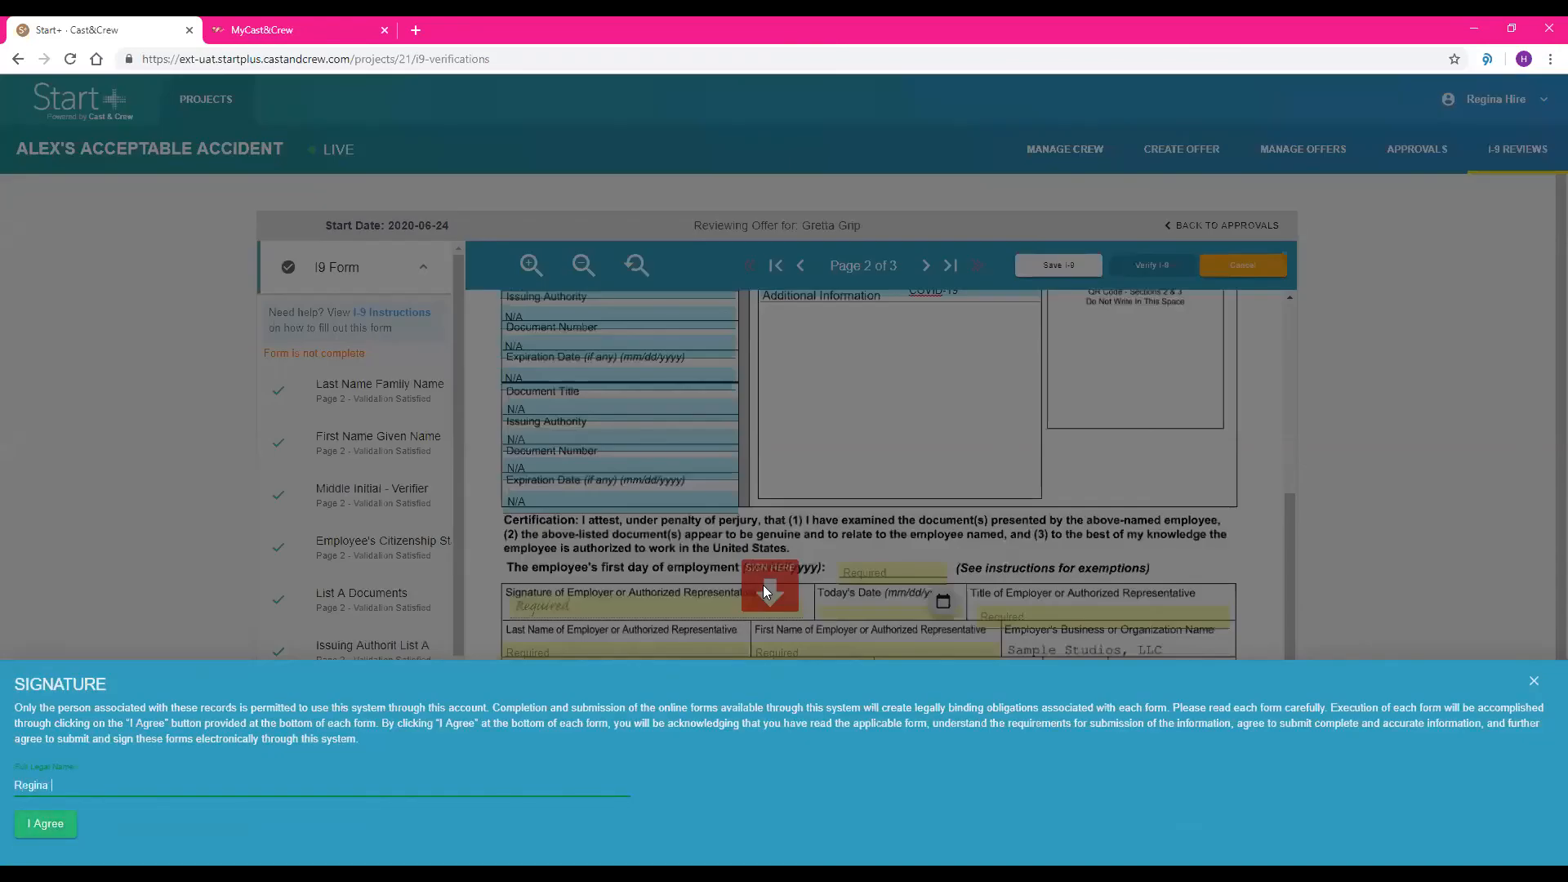
text( Hire)
key(Return)
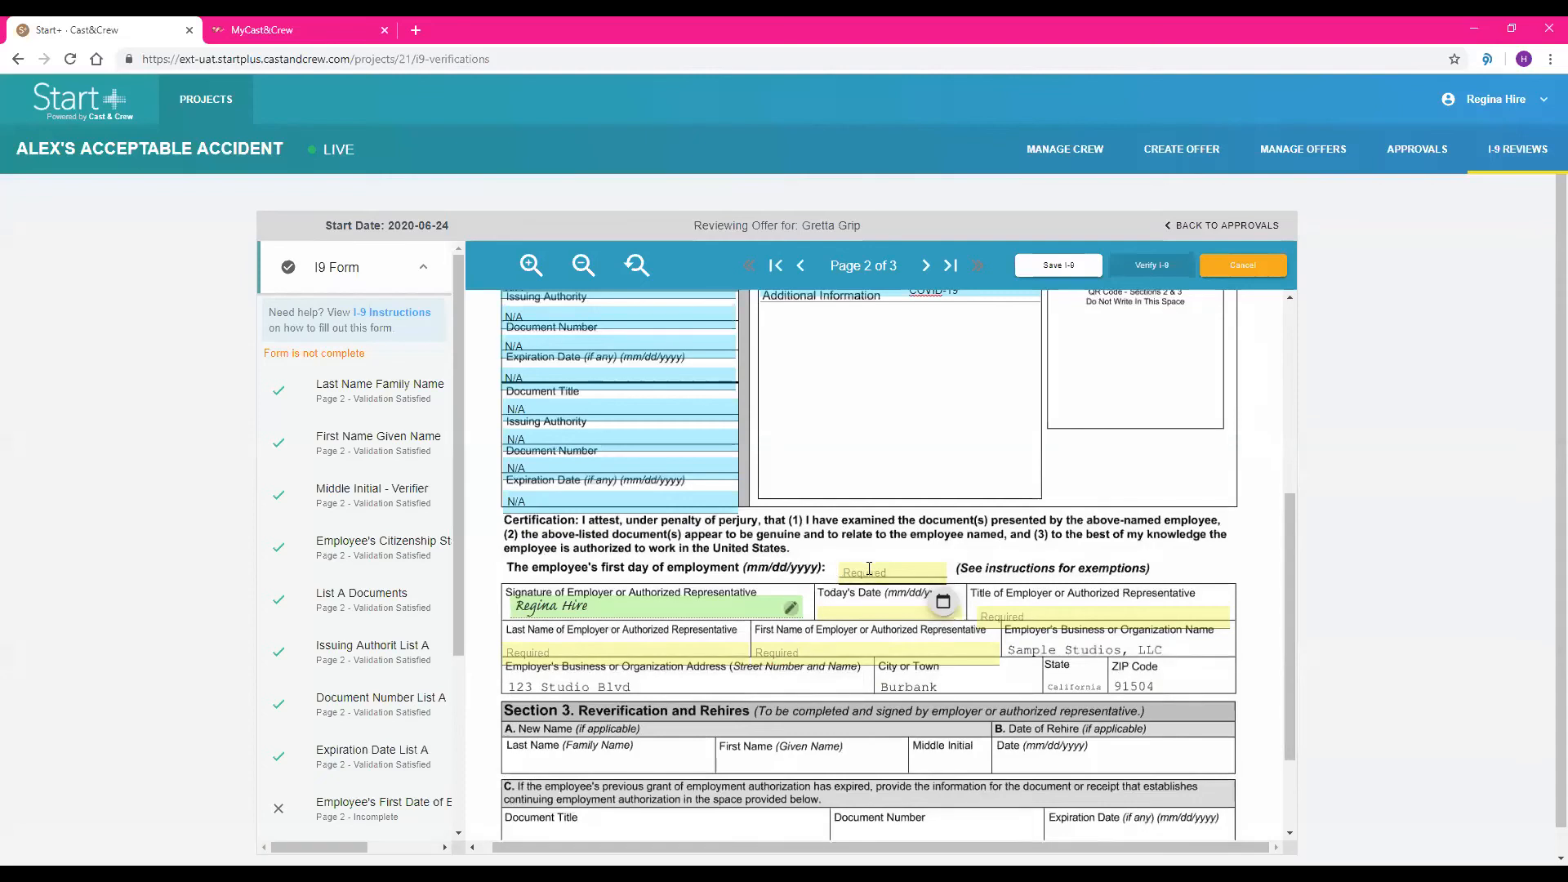
click(872, 575)
click(920, 710)
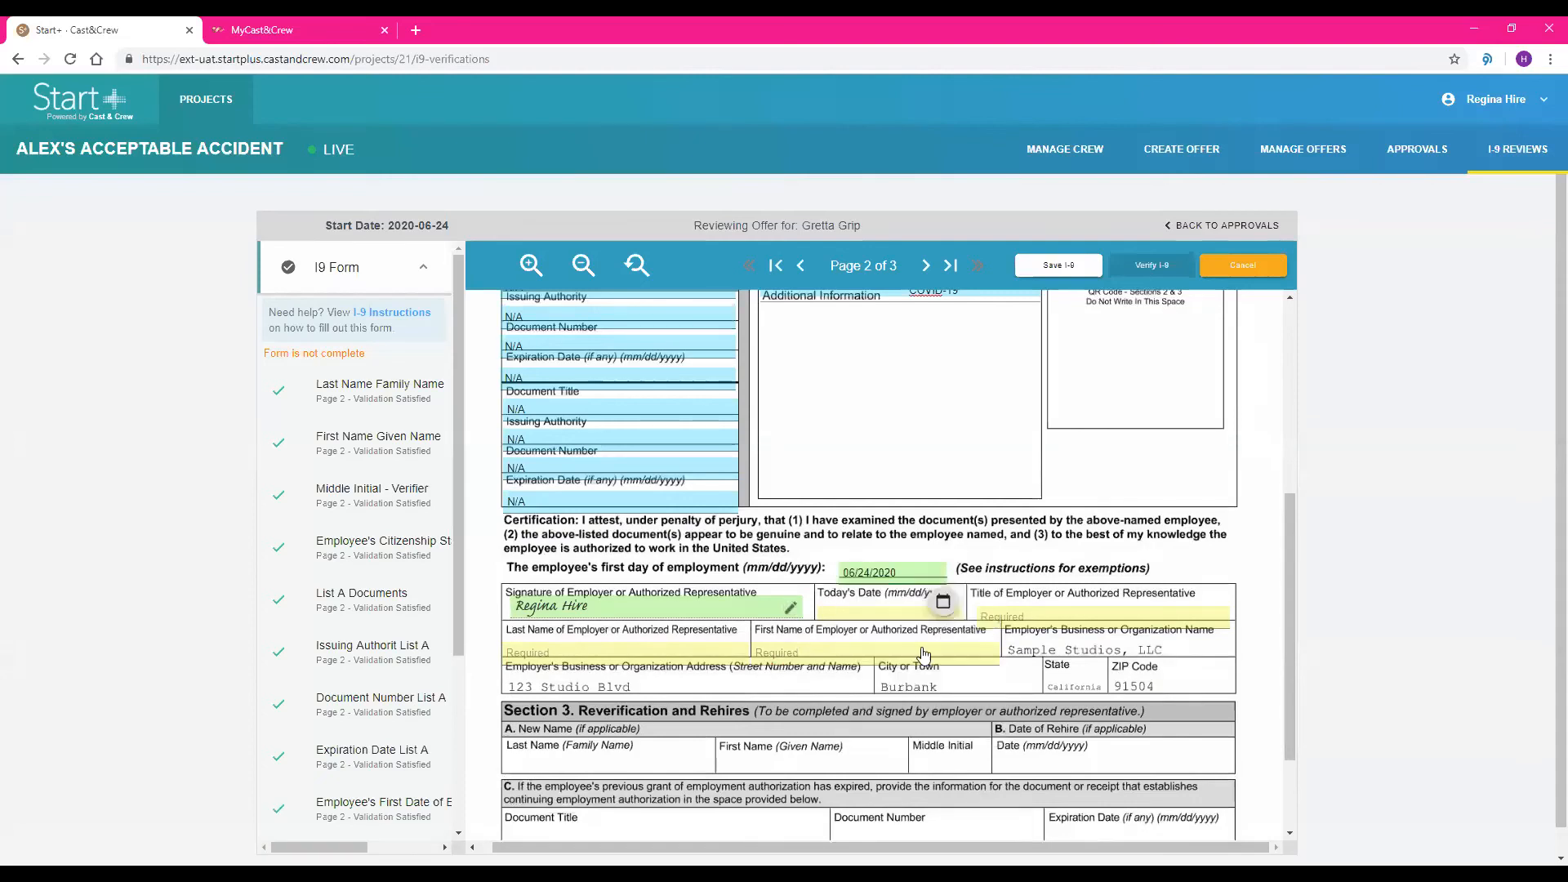
Complete the employer certification with date 06/24/2020, title Production Accountant and the representative's last and first name, then verify the I-9
click(947, 603)
click(988, 617)
text(Production Accountant)
key(Tab)
text(Hire)
key(Tab)
text(Regina)
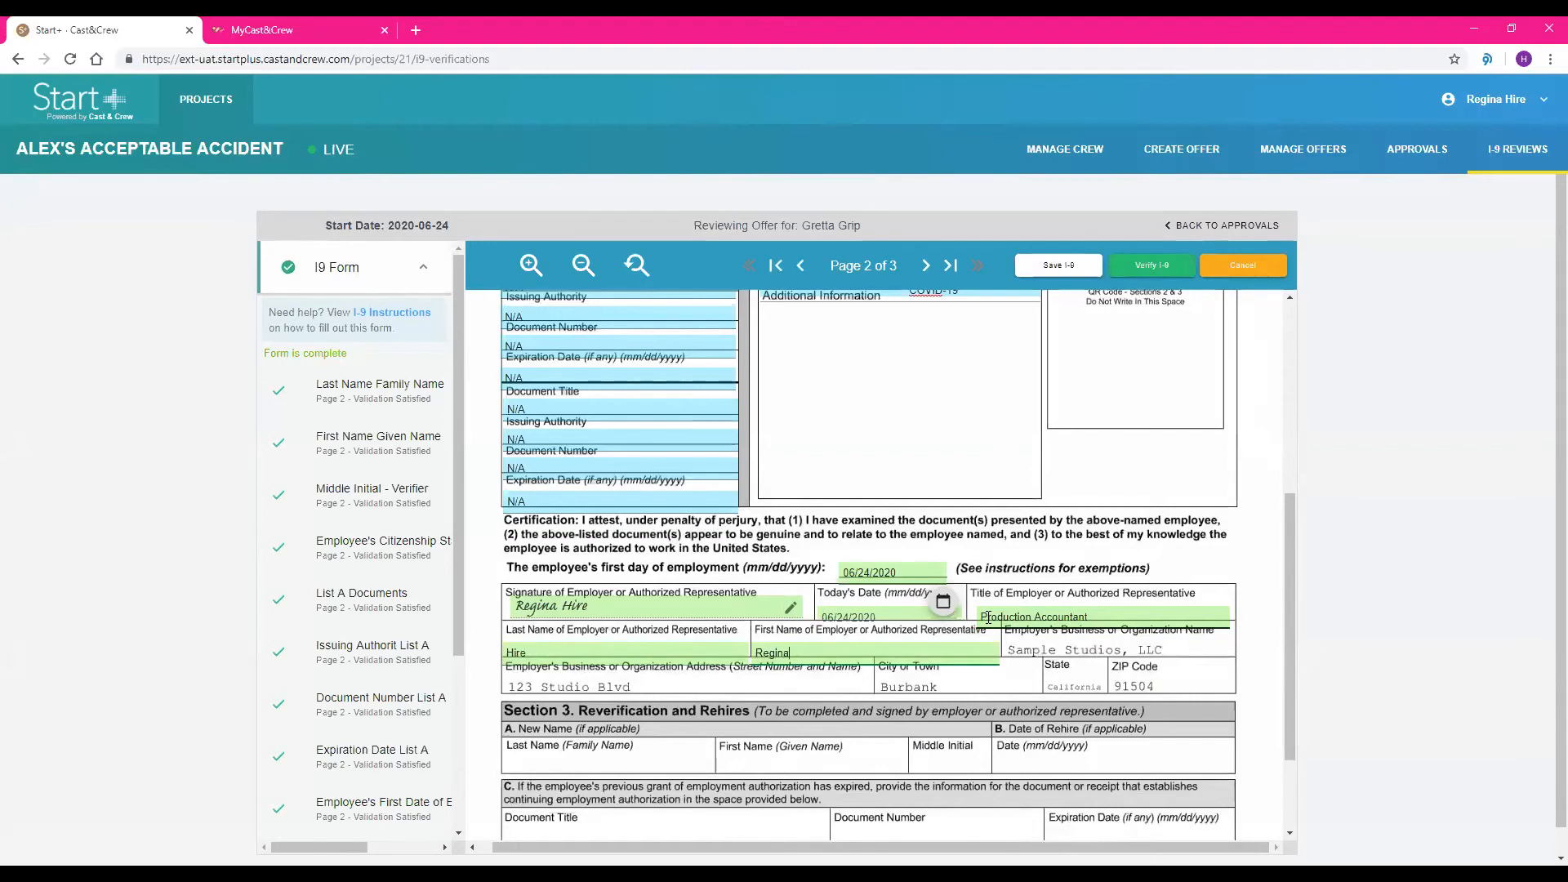
click(1137, 266)
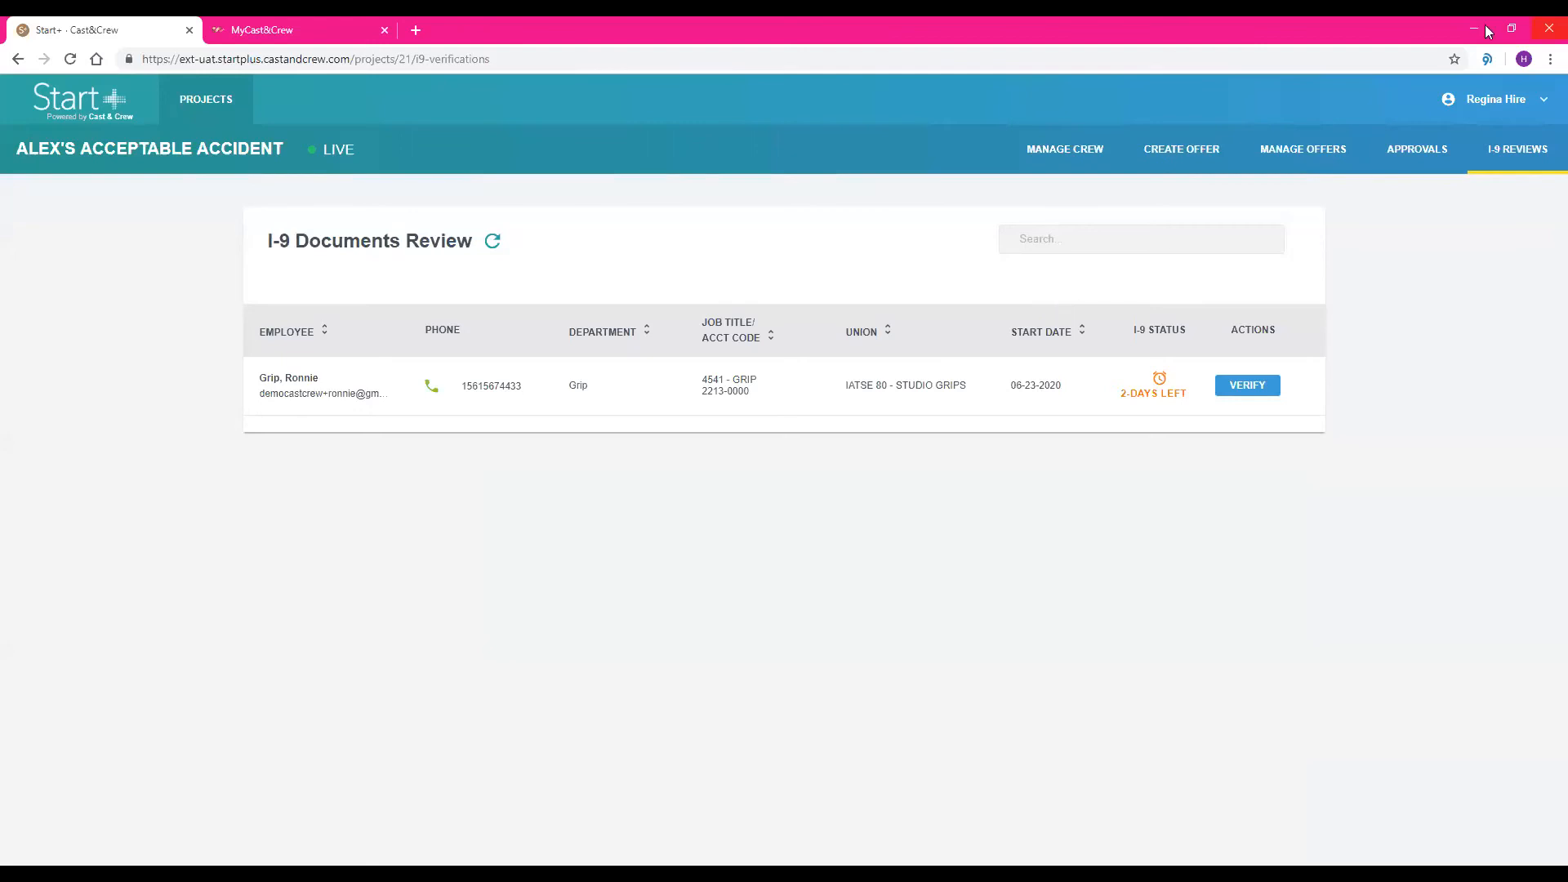
Review the approvals details of the grip offer starting 06-24-2020, including the approvers of the I9 Form and the C&C Start Form
click(1402, 151)
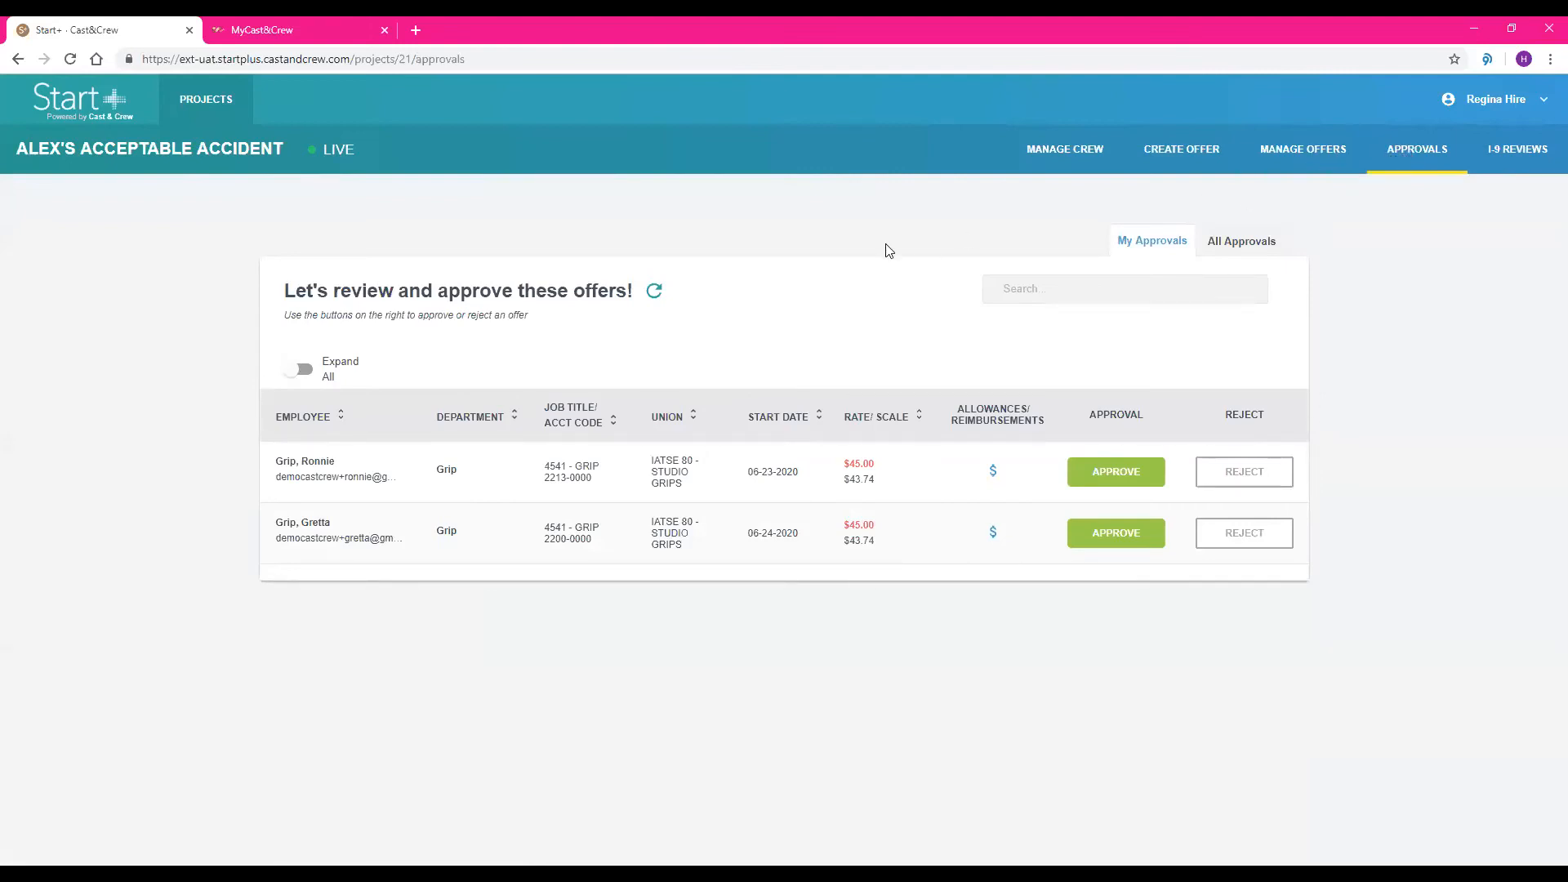
click(483, 537)
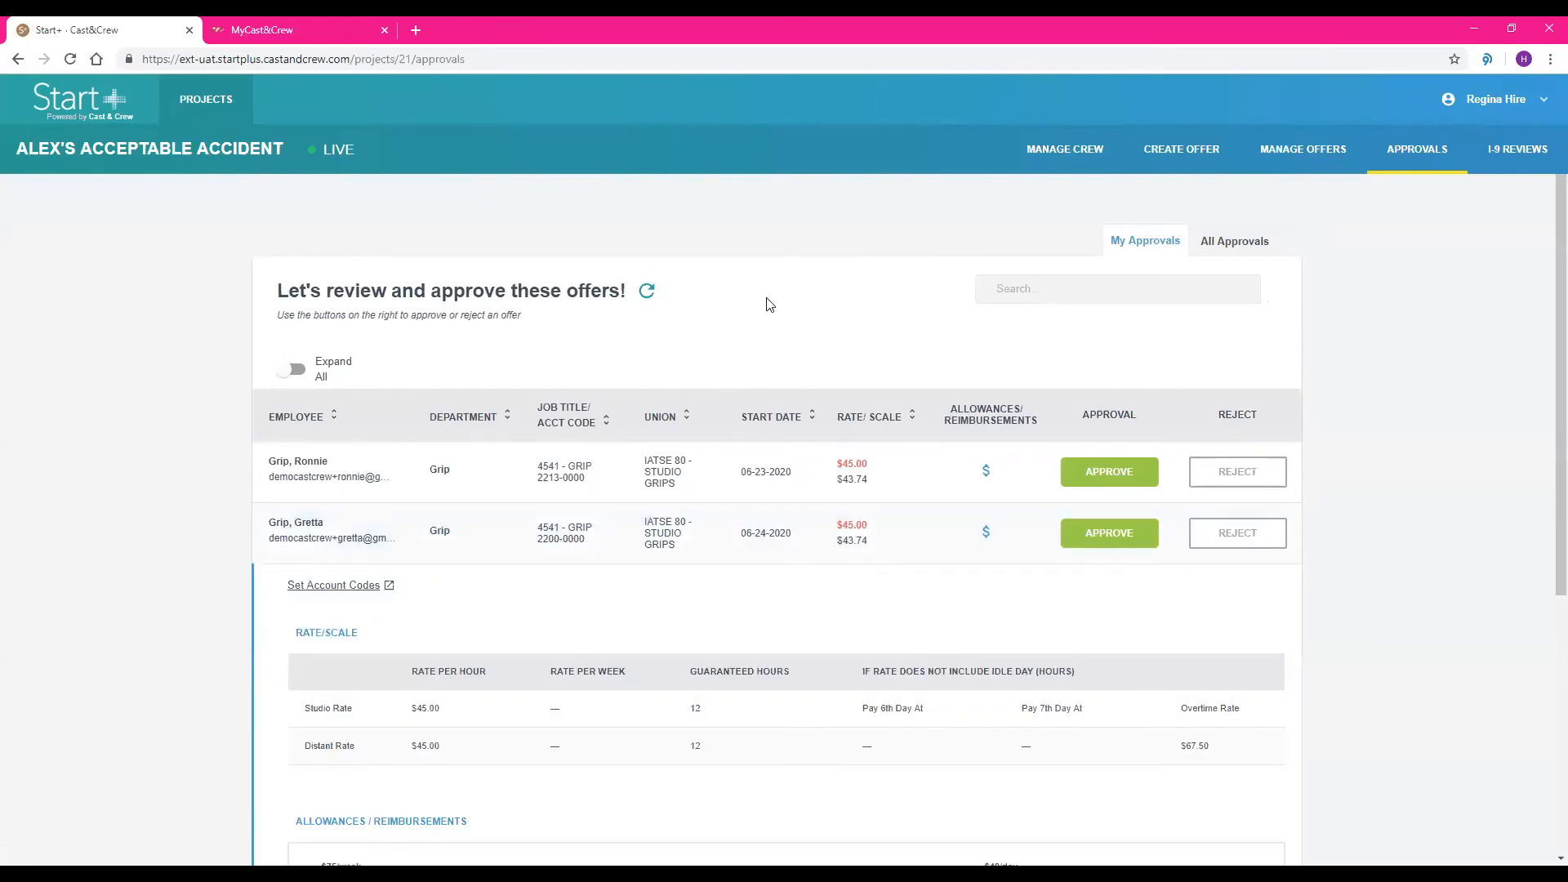
scroll(767, 305, down, 5)
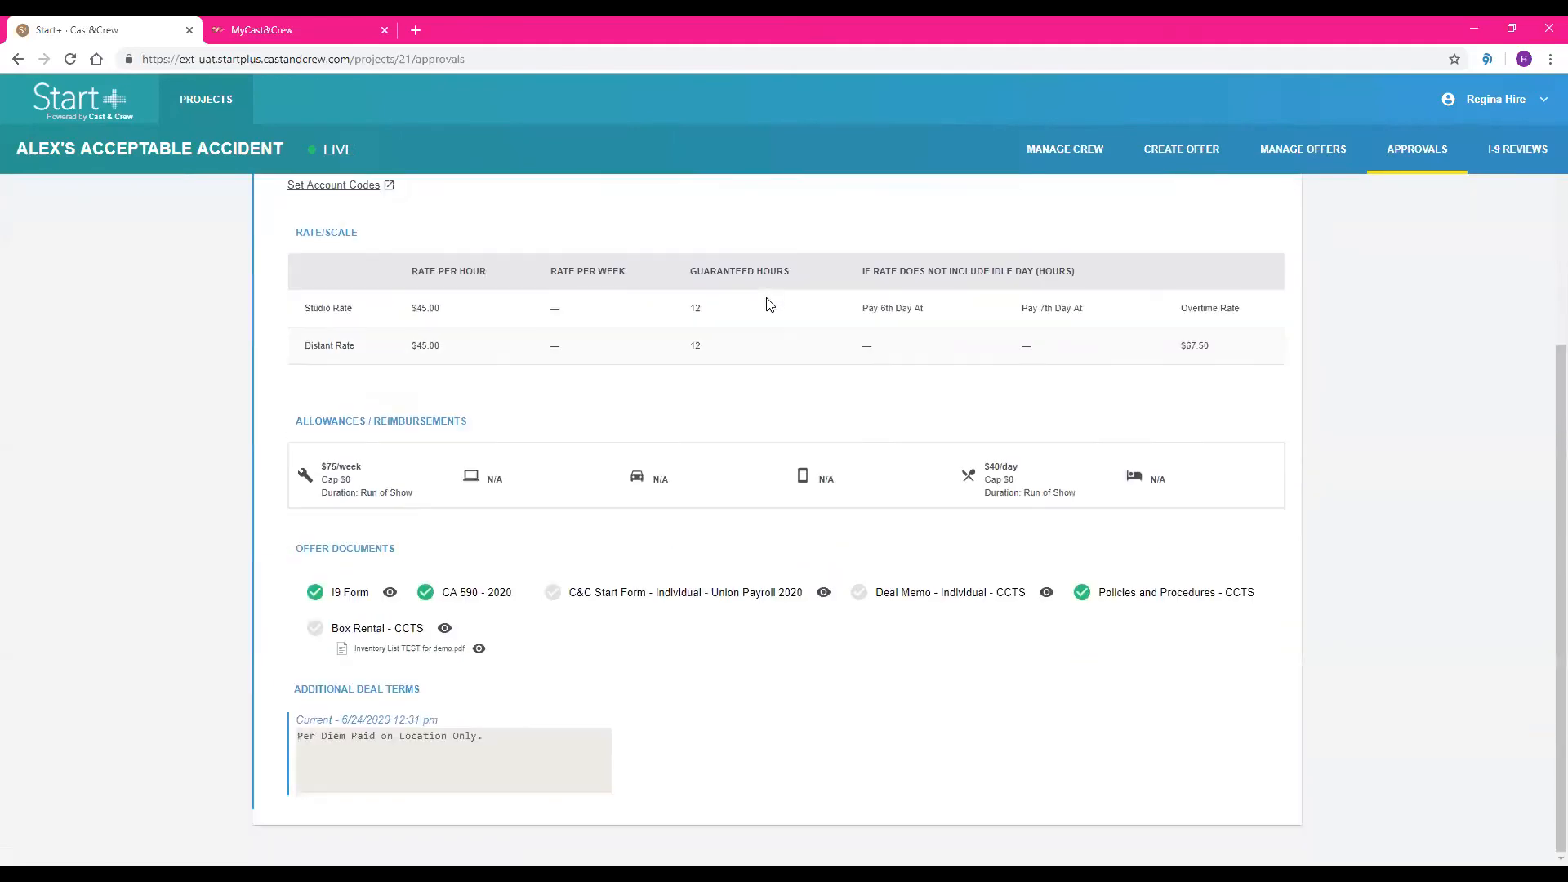
click(344, 601)
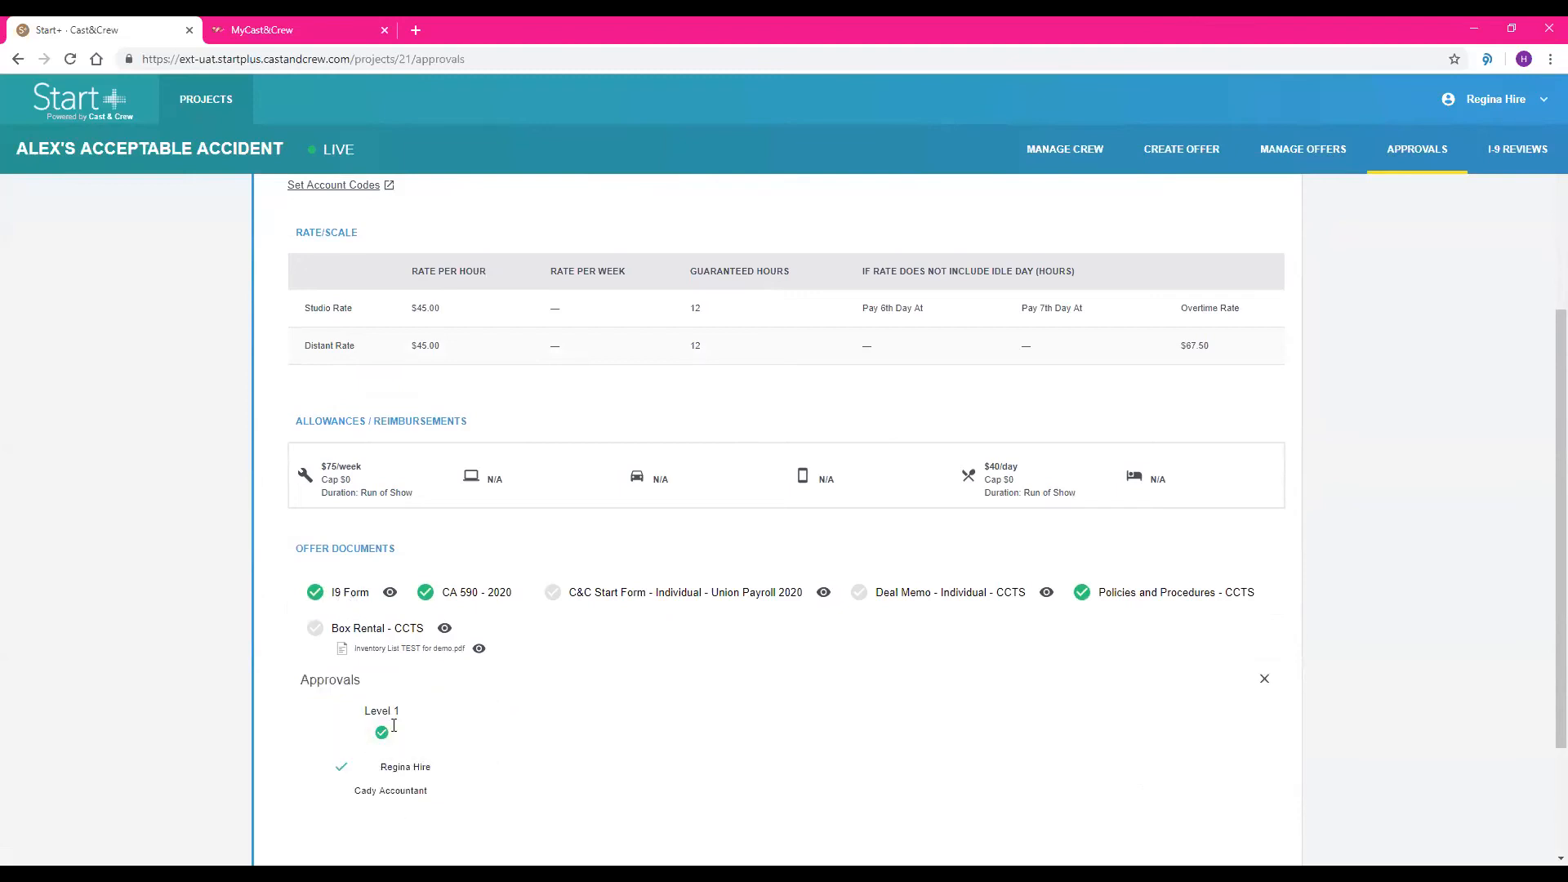
click(594, 592)
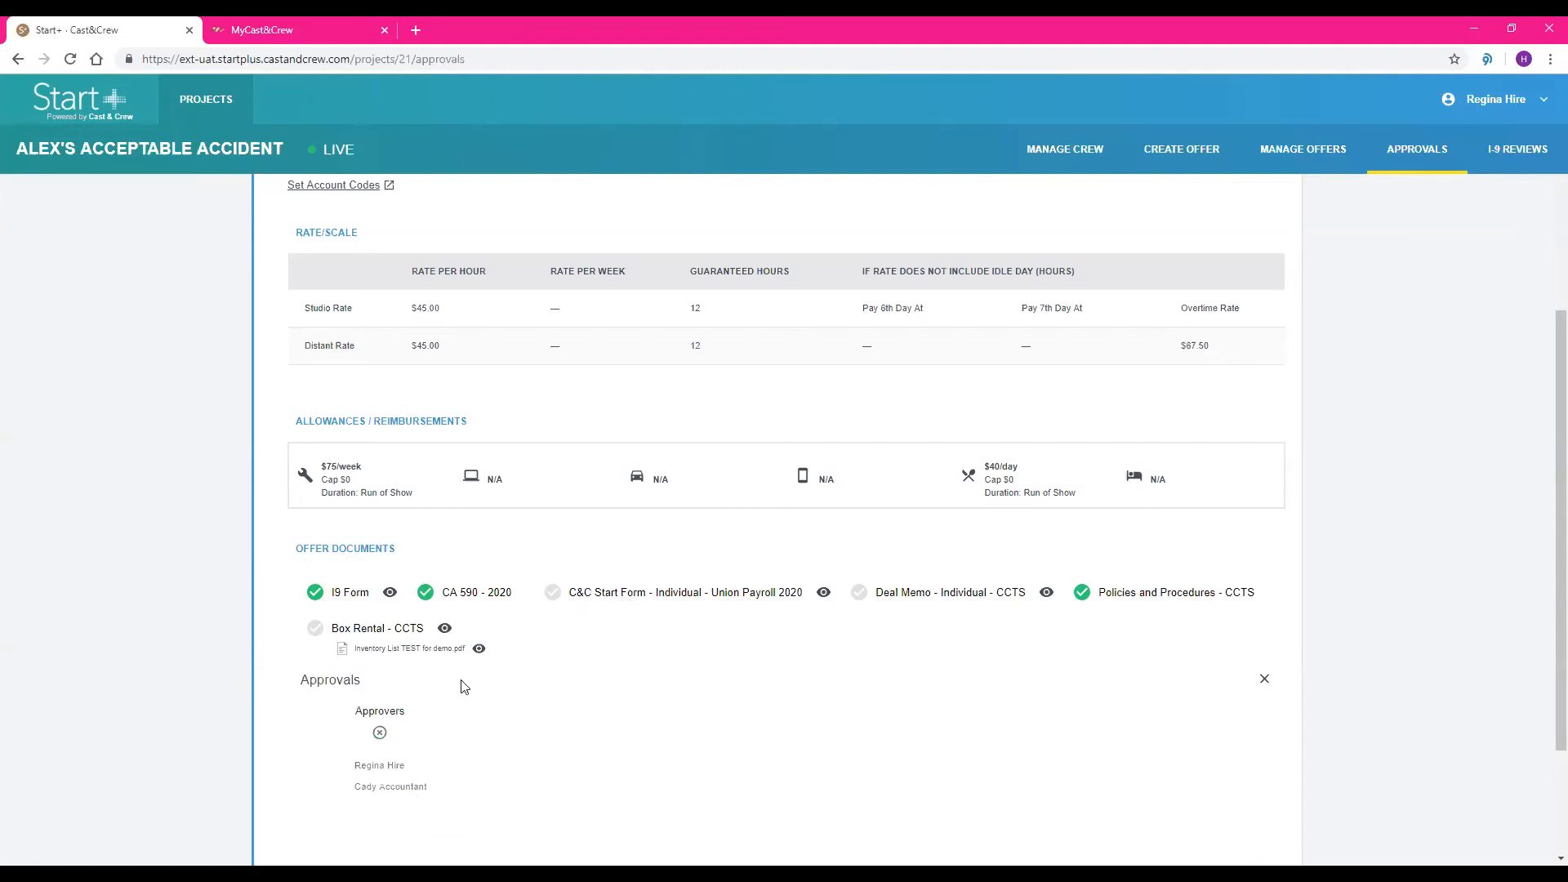
scroll(775, 716, up, 1)
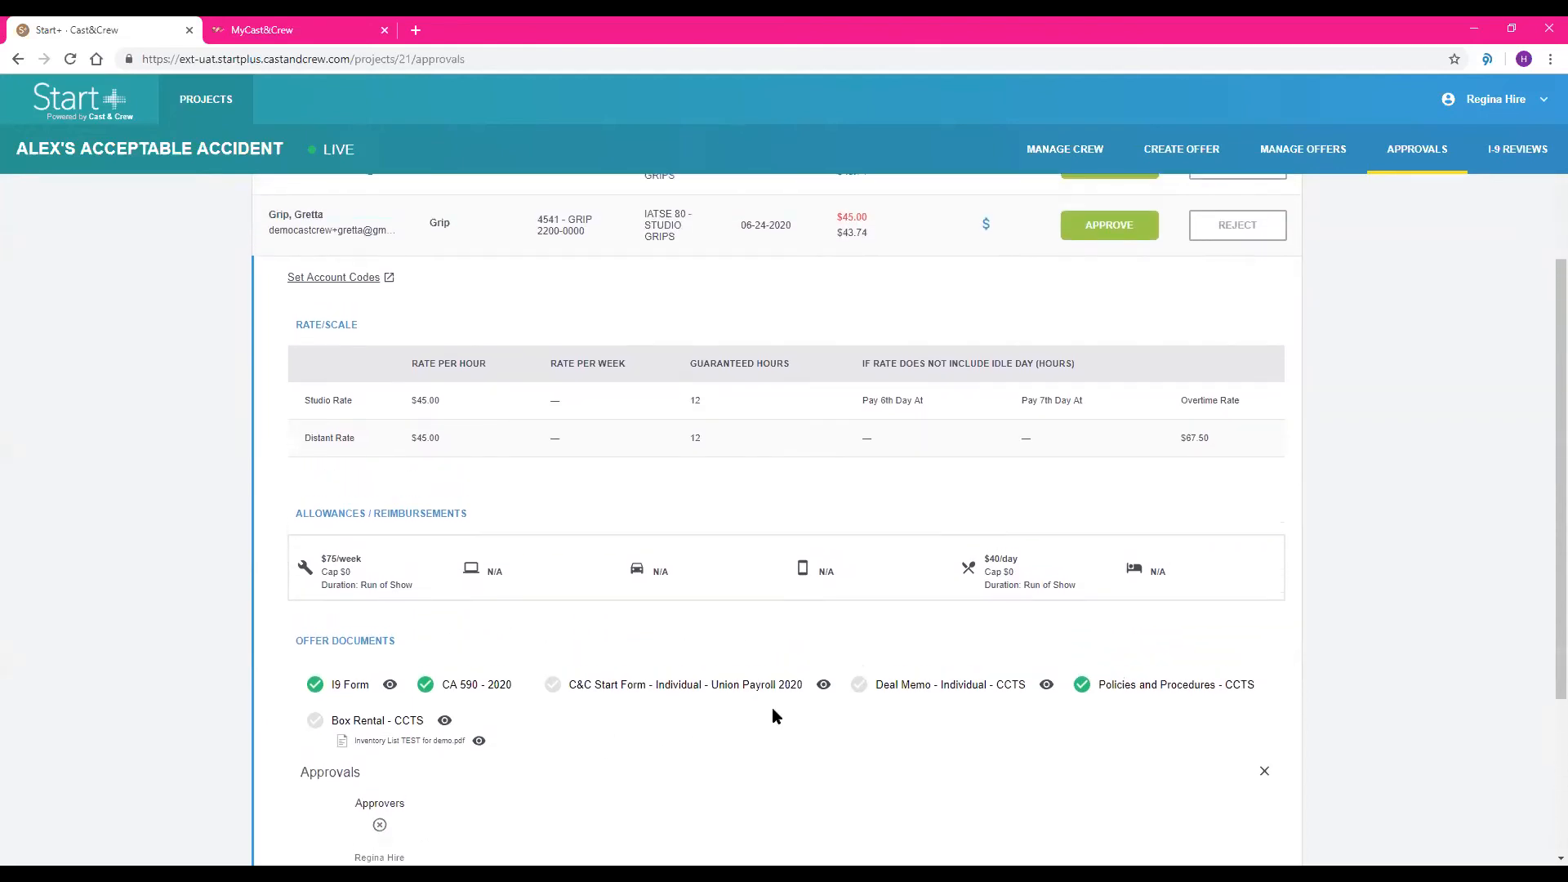
scroll(773, 709, down, 1)
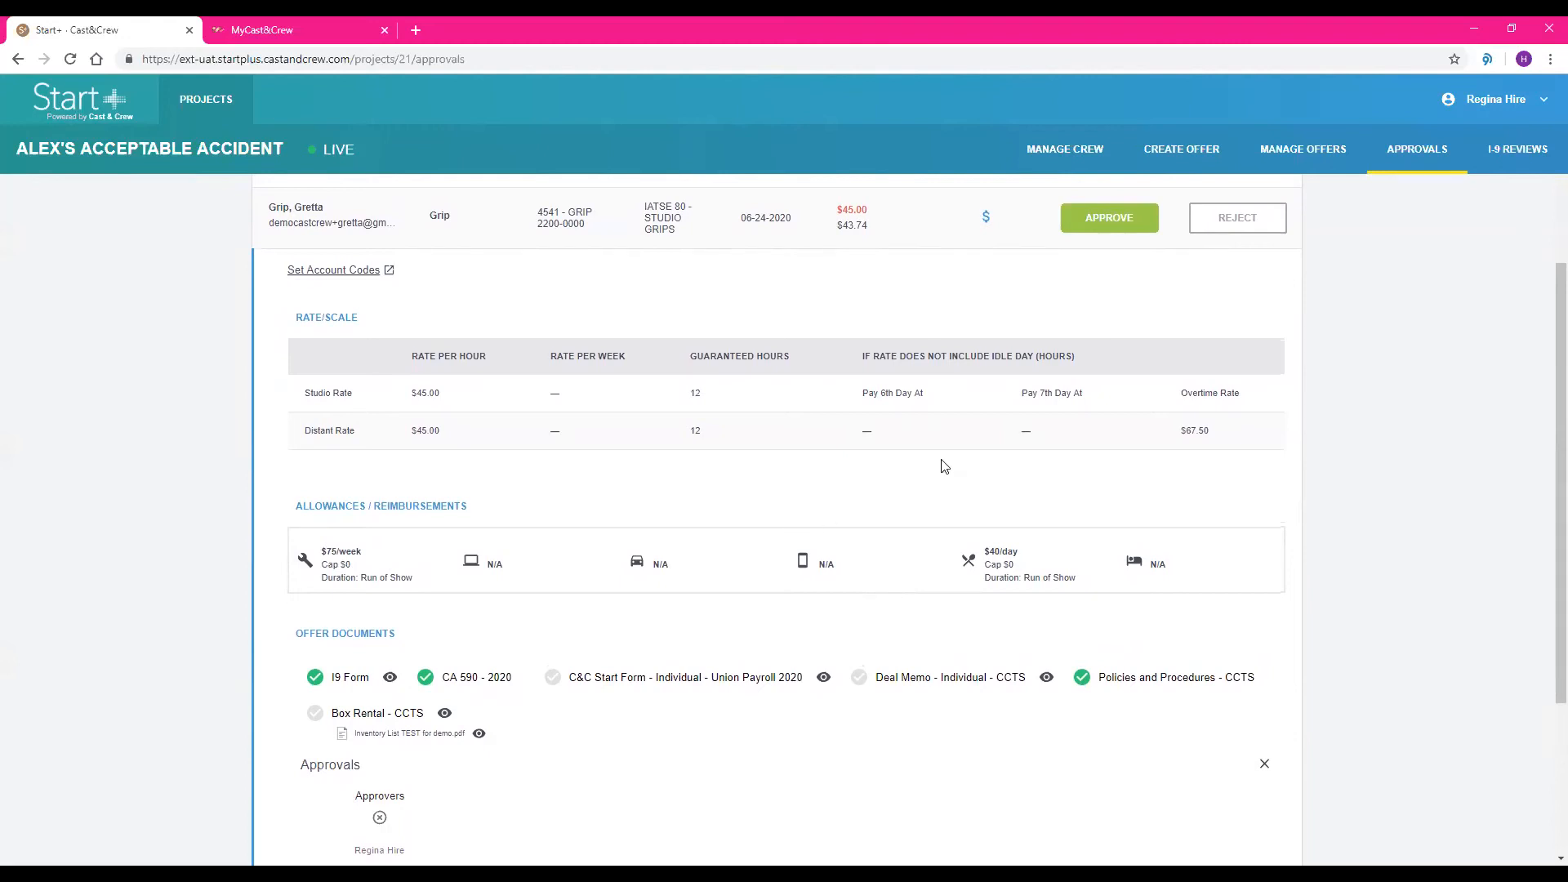
Start approving the grip offer dated 06-24-2020 and view its attached Inventory List TEST for demo.pdf
click(1103, 223)
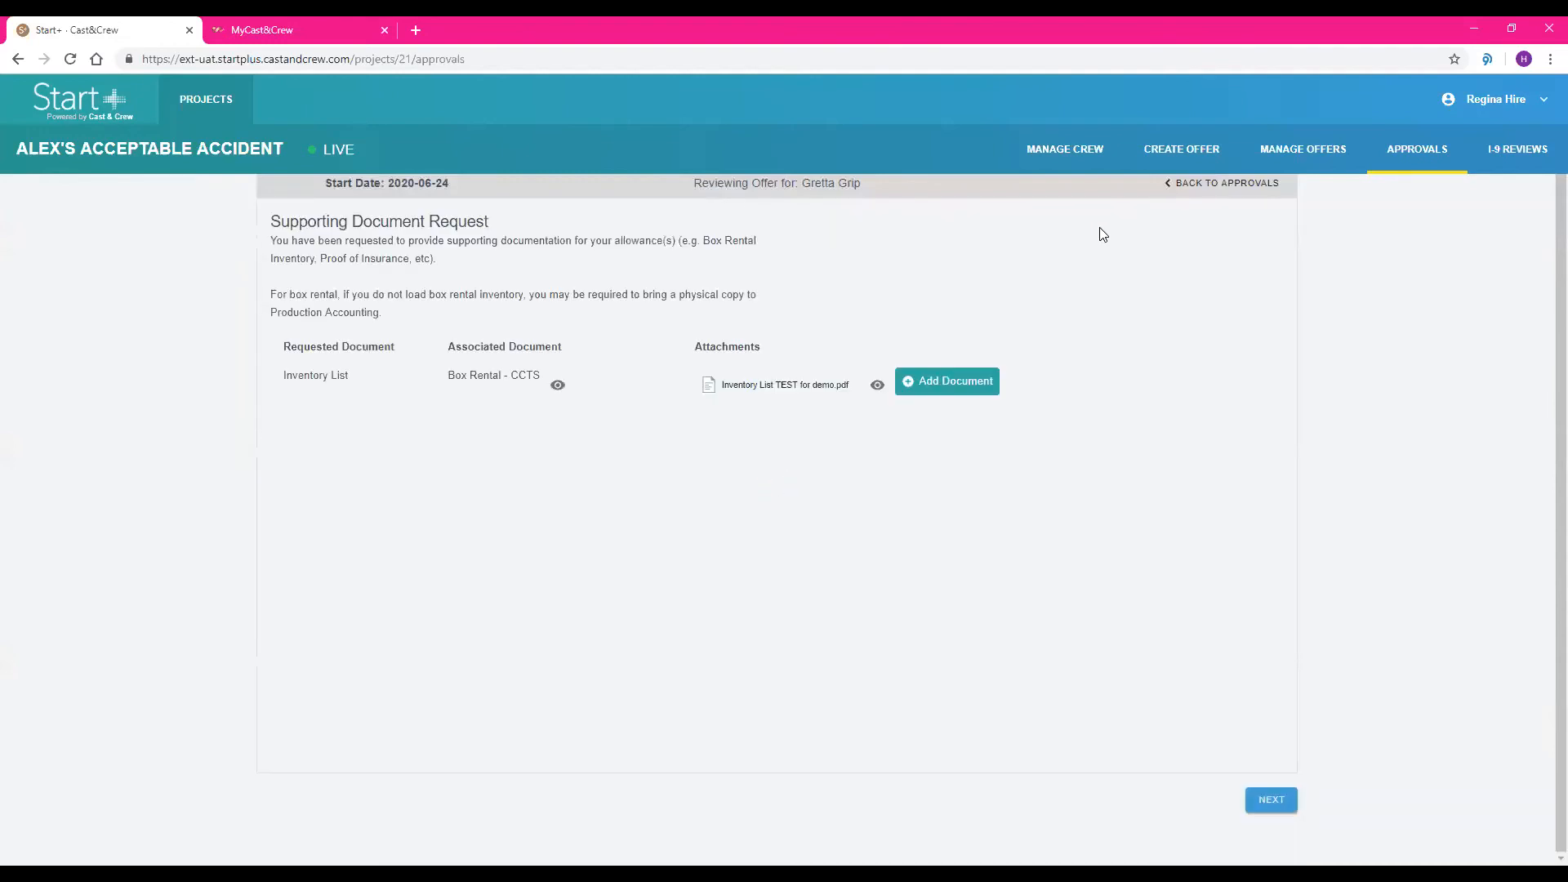
click(878, 384)
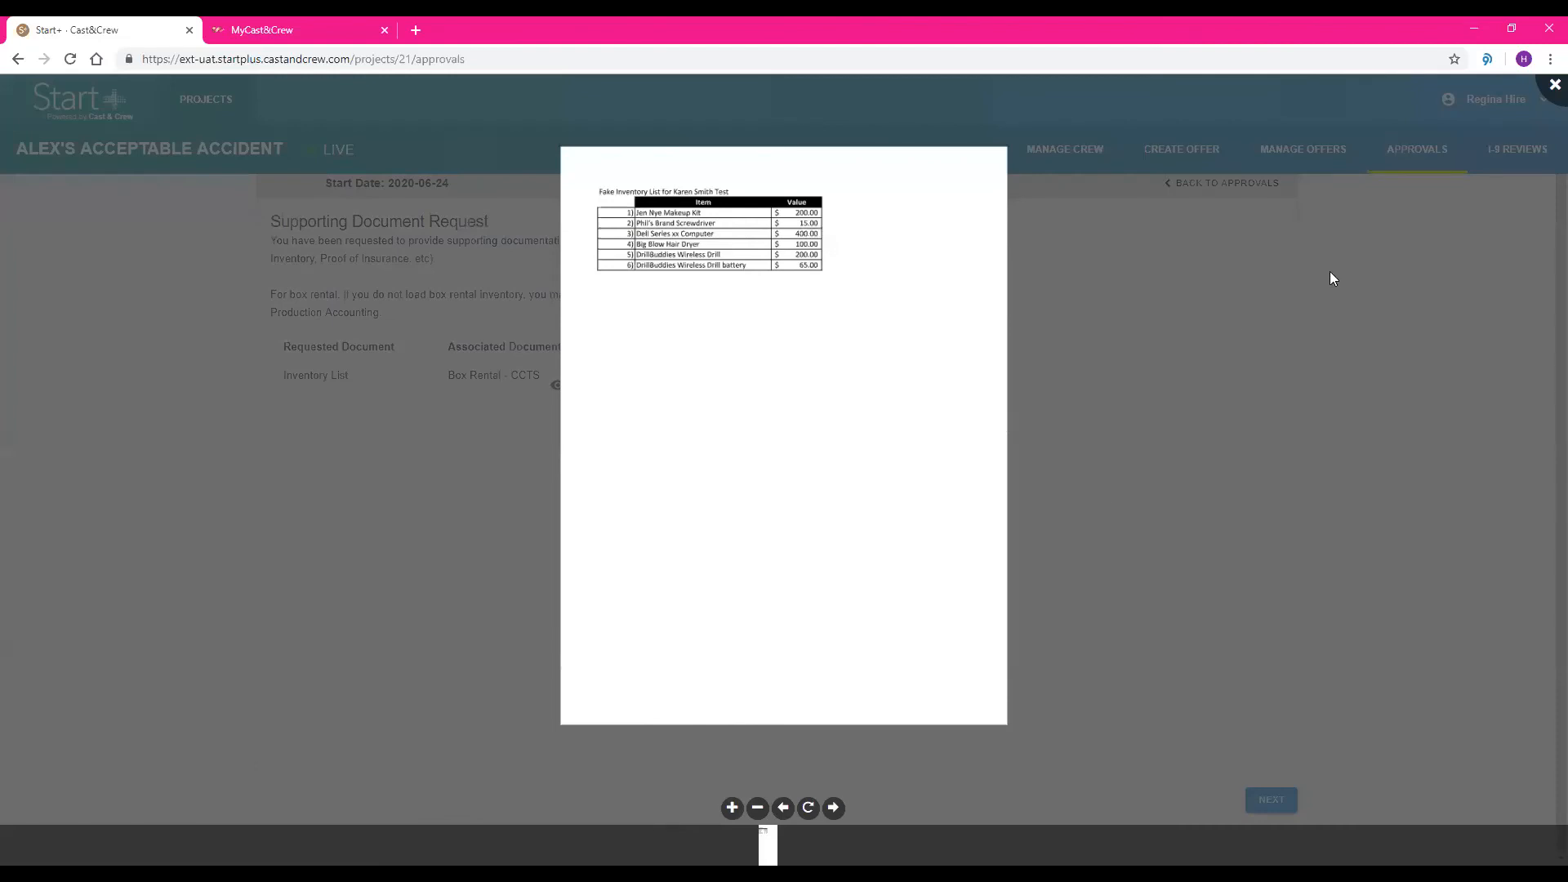
click(1555, 84)
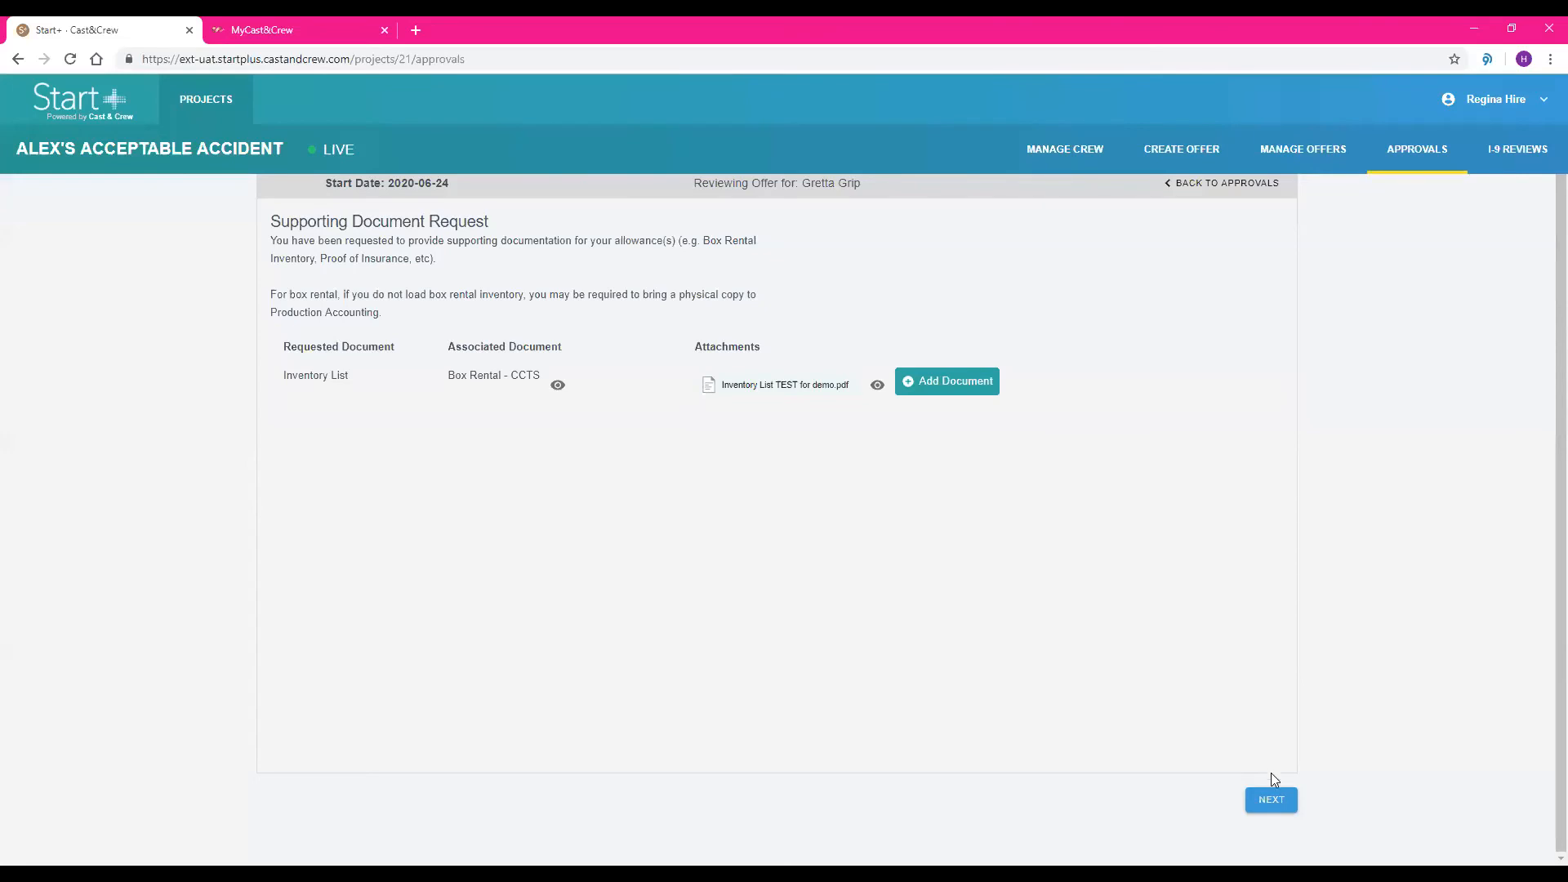
Proceed to the offer documents and save the approver's full legal name and initials as signature for the duration of the session
click(1267, 798)
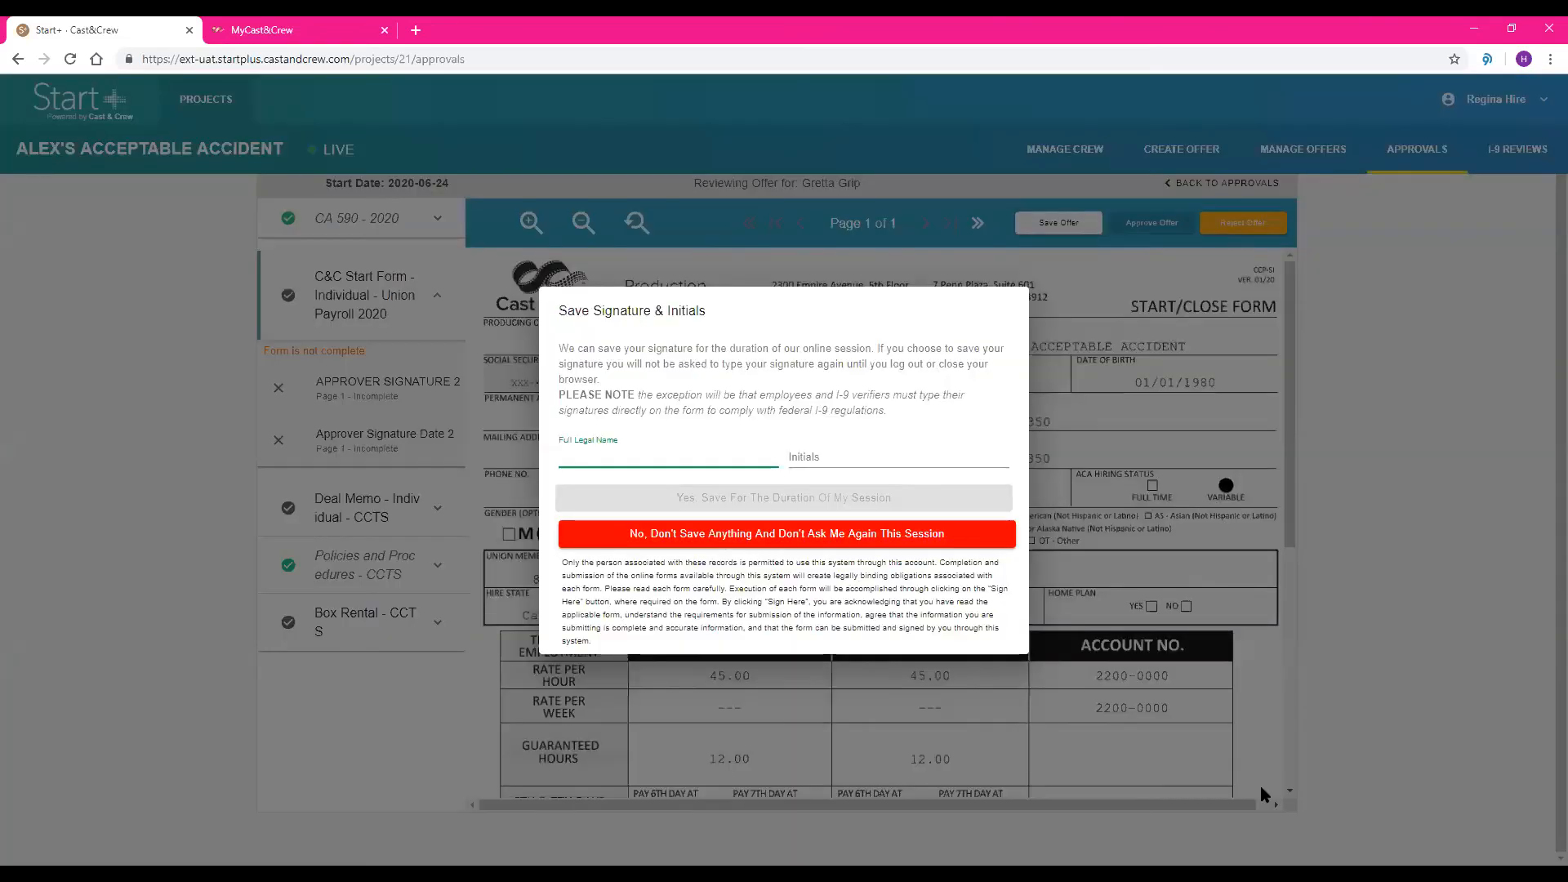
text(Egina)
key(BackSpace)
key(BackSpace)
key(BackSpace)
key(BackSpace)
key(BackSpace)
text(egina Hire)
key(Tab)
text(RH)
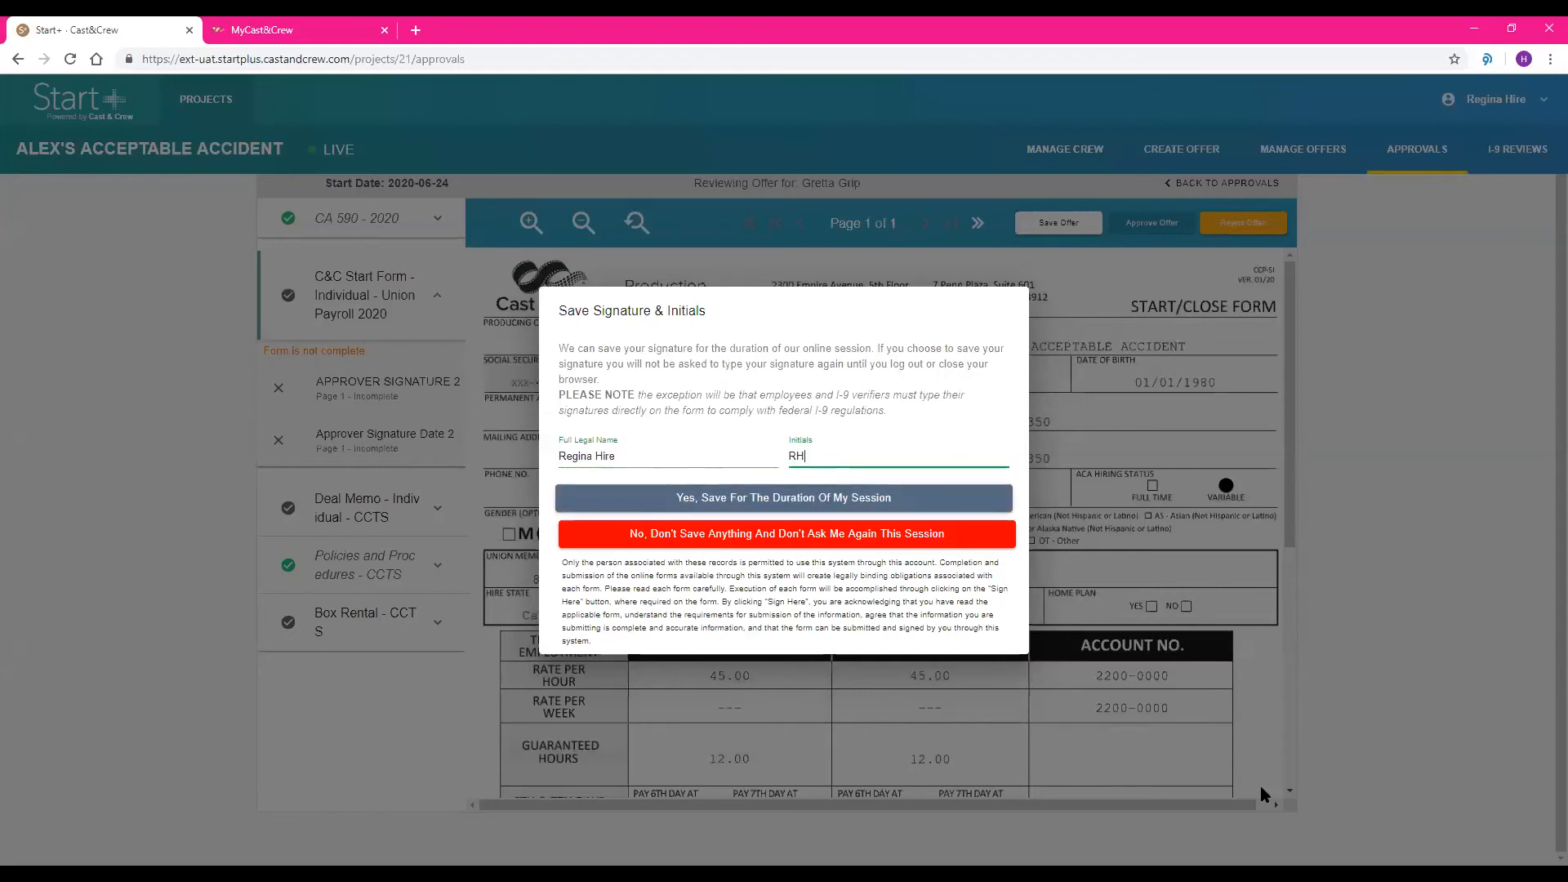
click(645, 498)
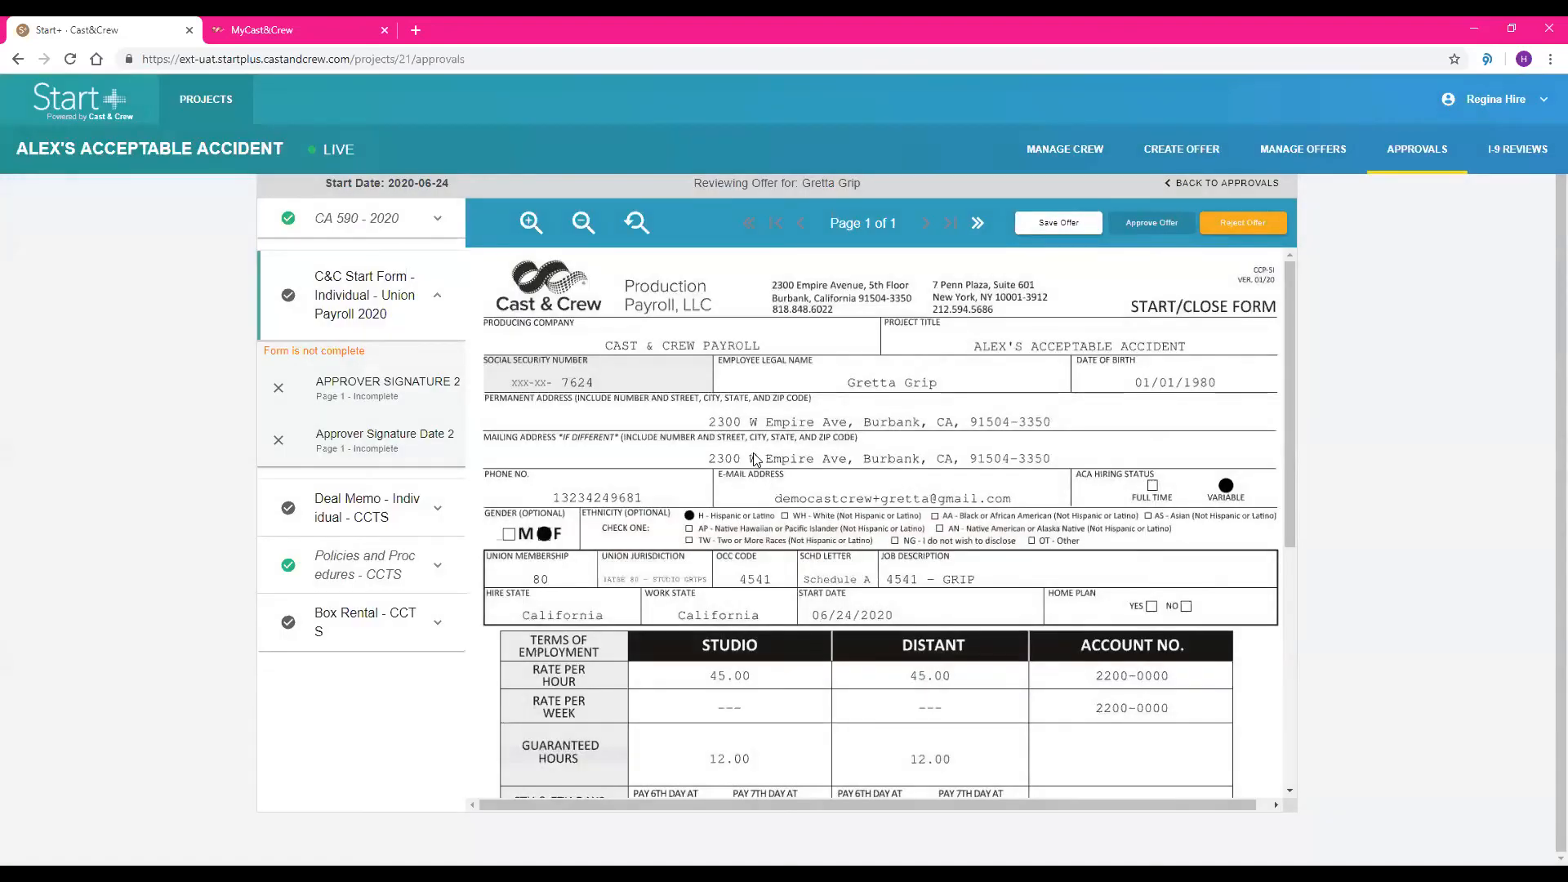
Sign the C&C Start Form's authorized signature, date it 06/24/2020 and continue to the Deal Memo
scroll(768, 413, down, 2)
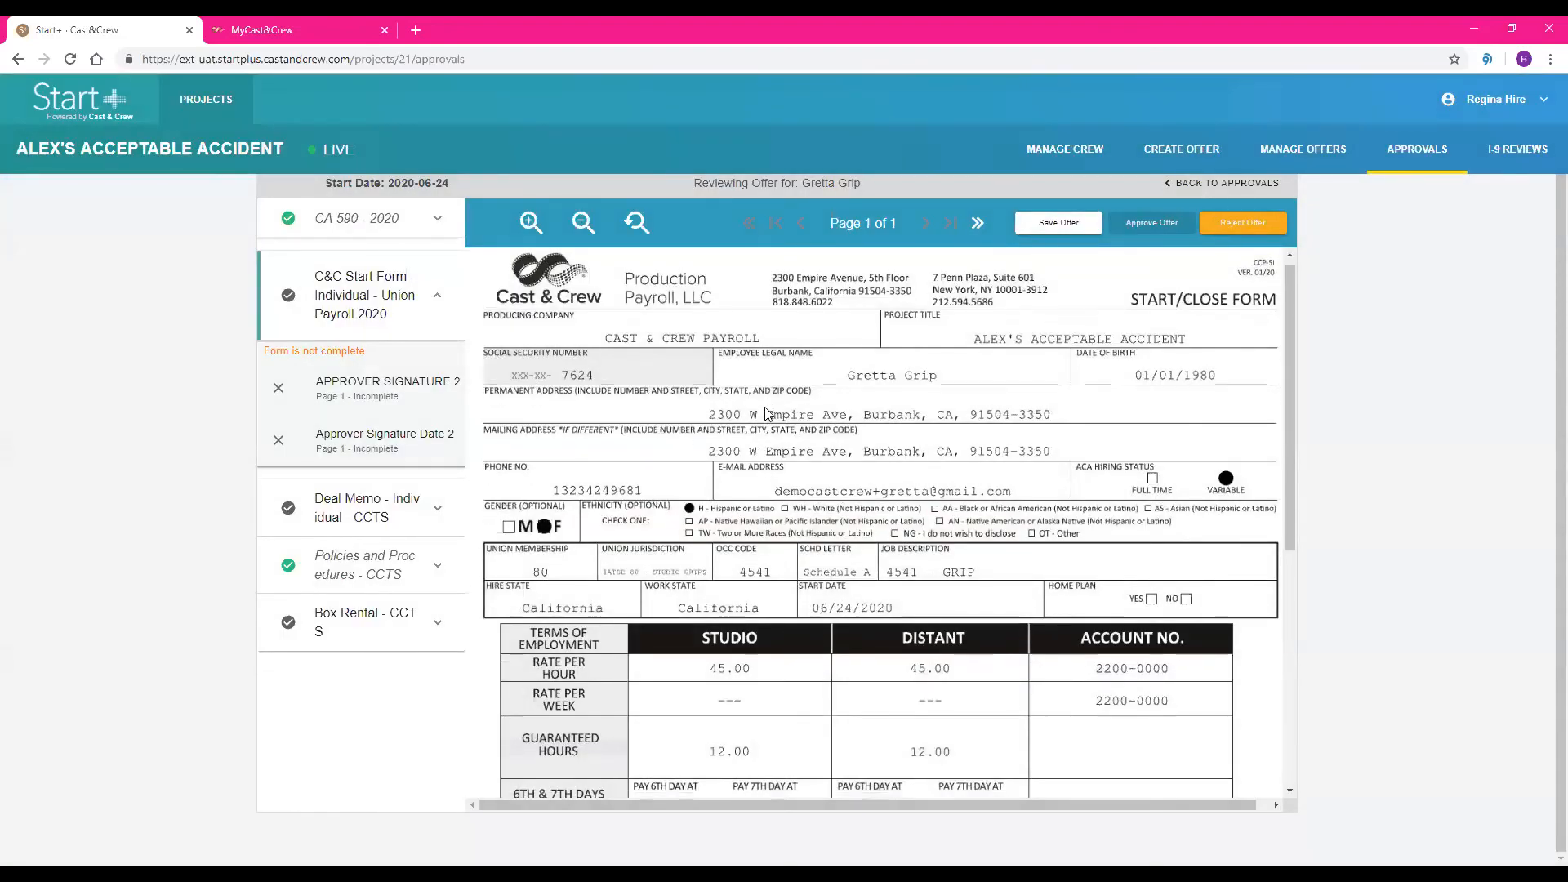
scroll(768, 413, down, 5)
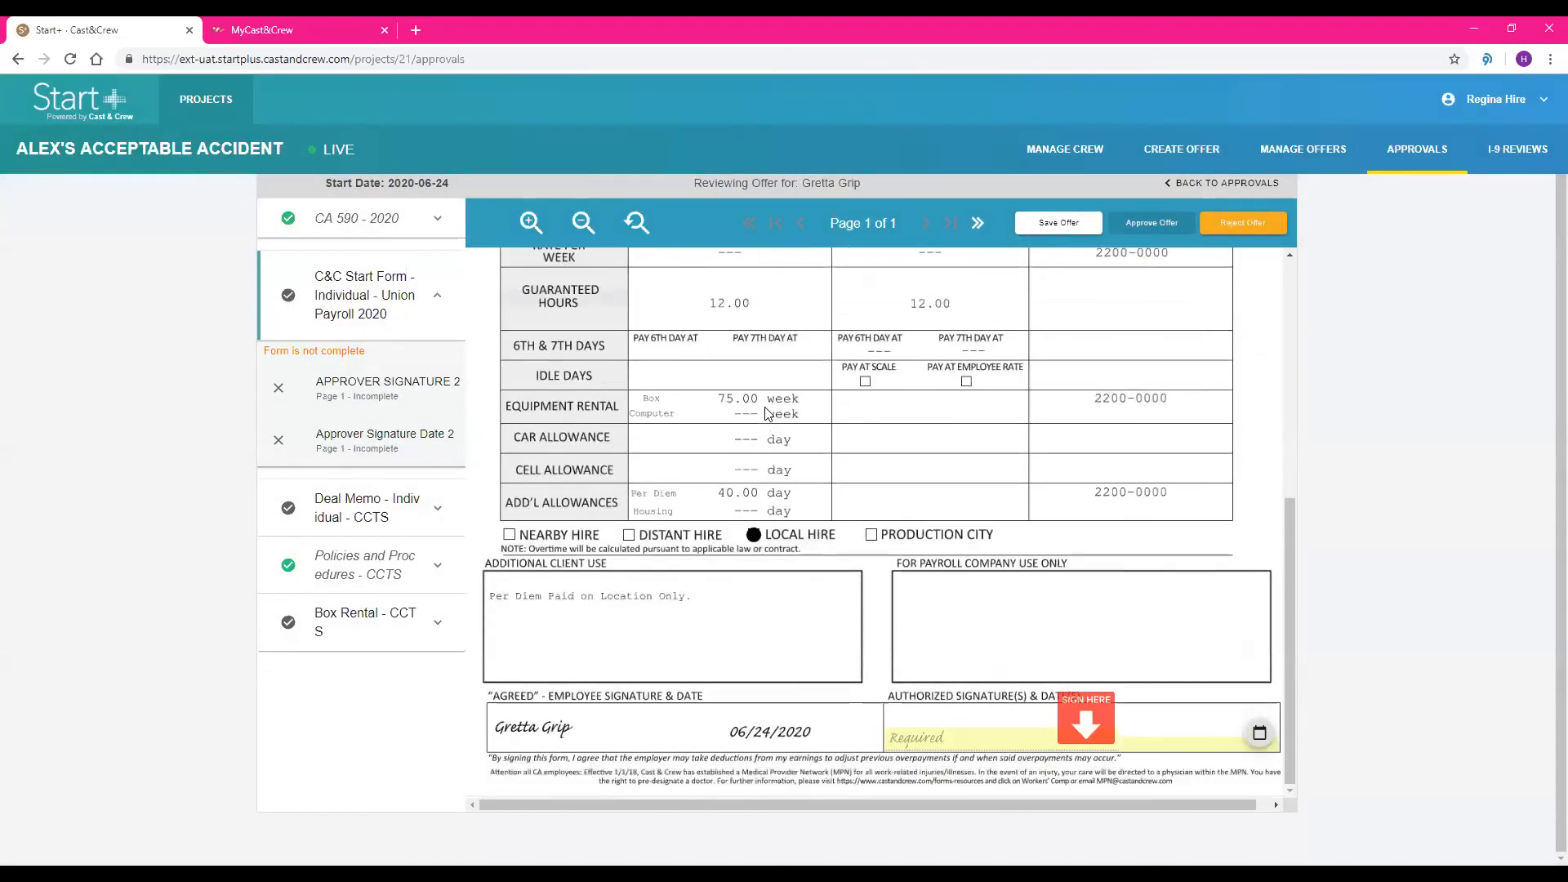
click(1090, 729)
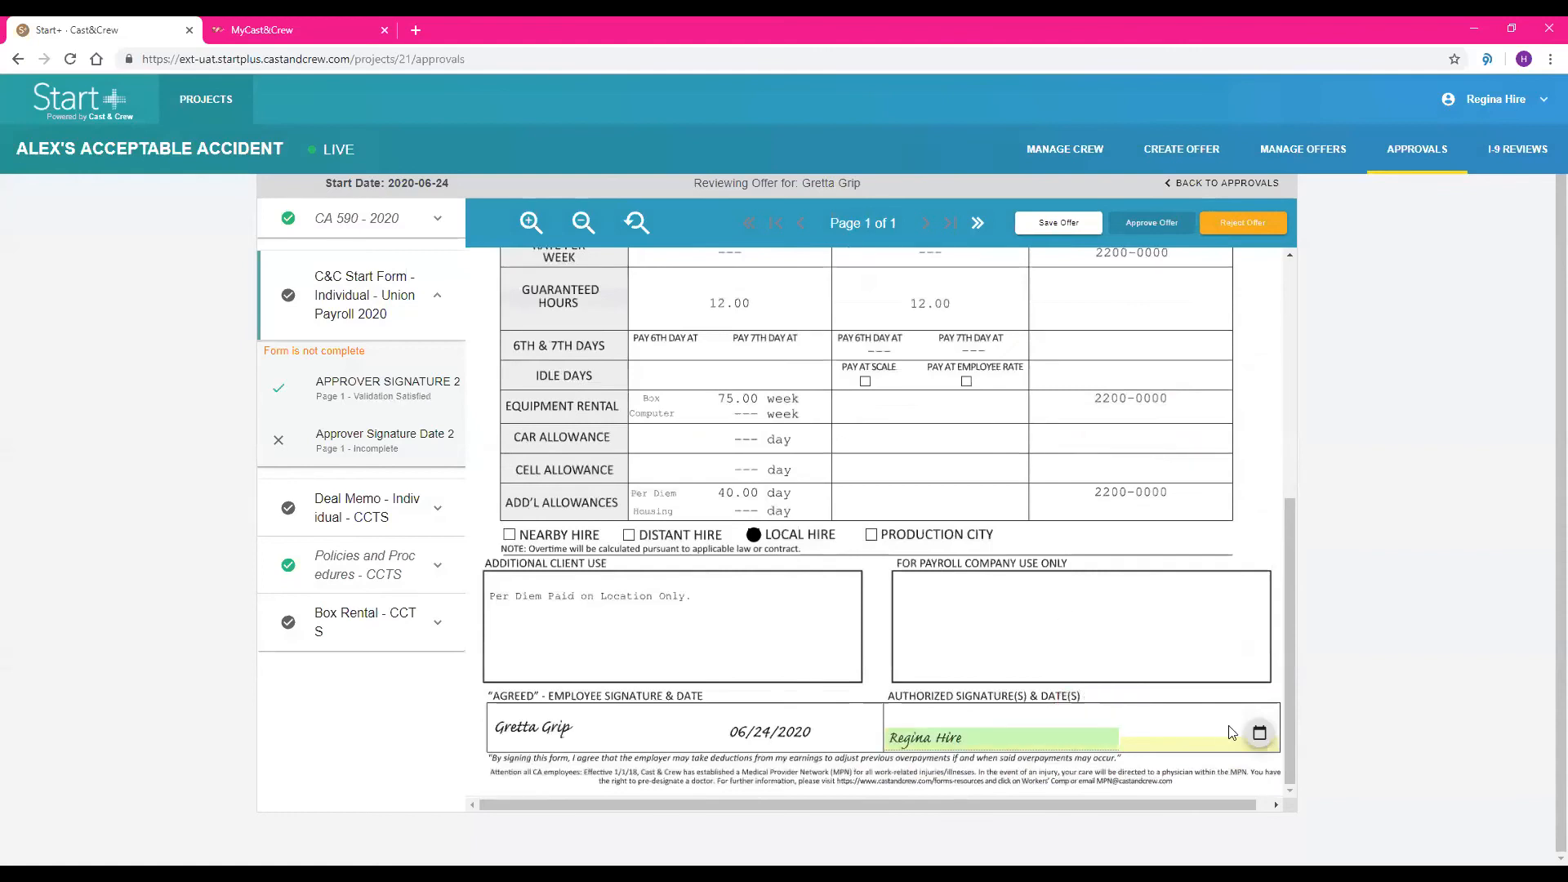
click(1258, 743)
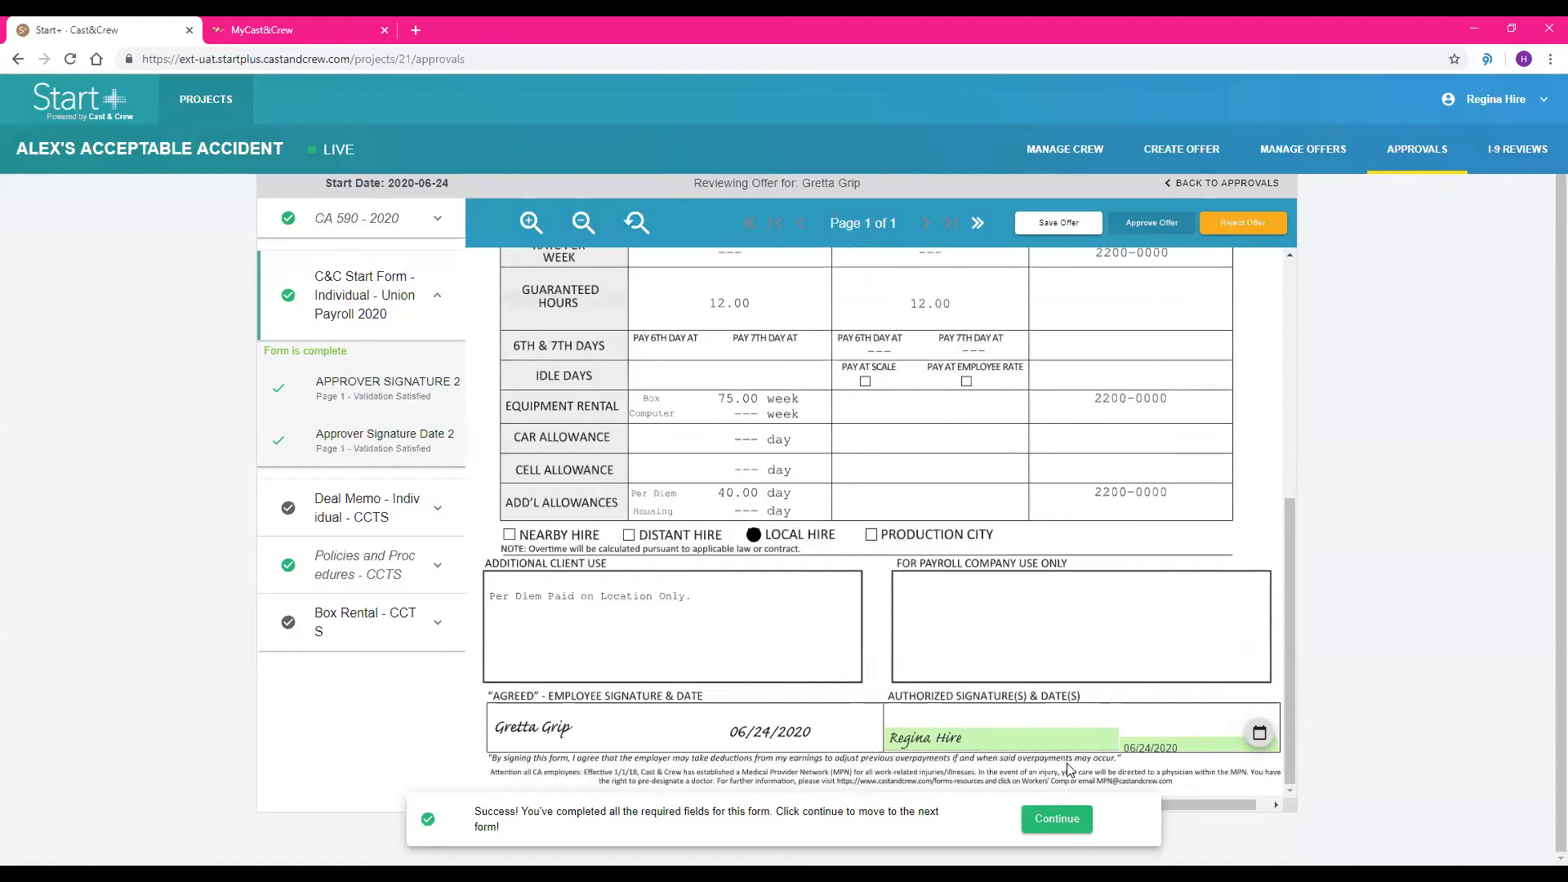
click(1057, 819)
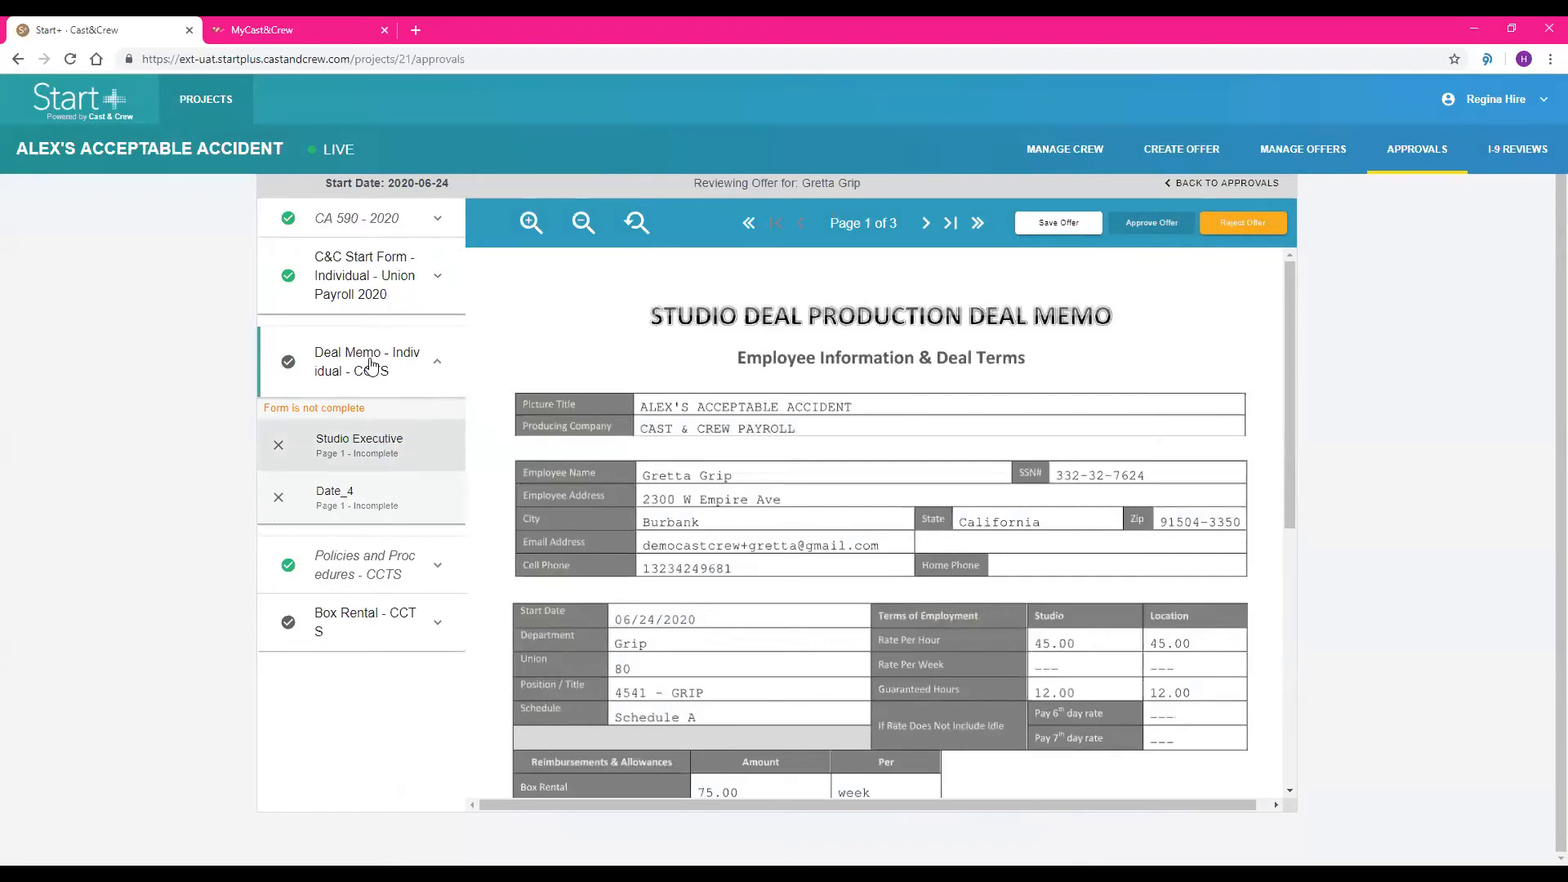
Sign the Deal Memo as Studio Executive, date it 06/24/2020 and continue to the Box Rental form
click(368, 446)
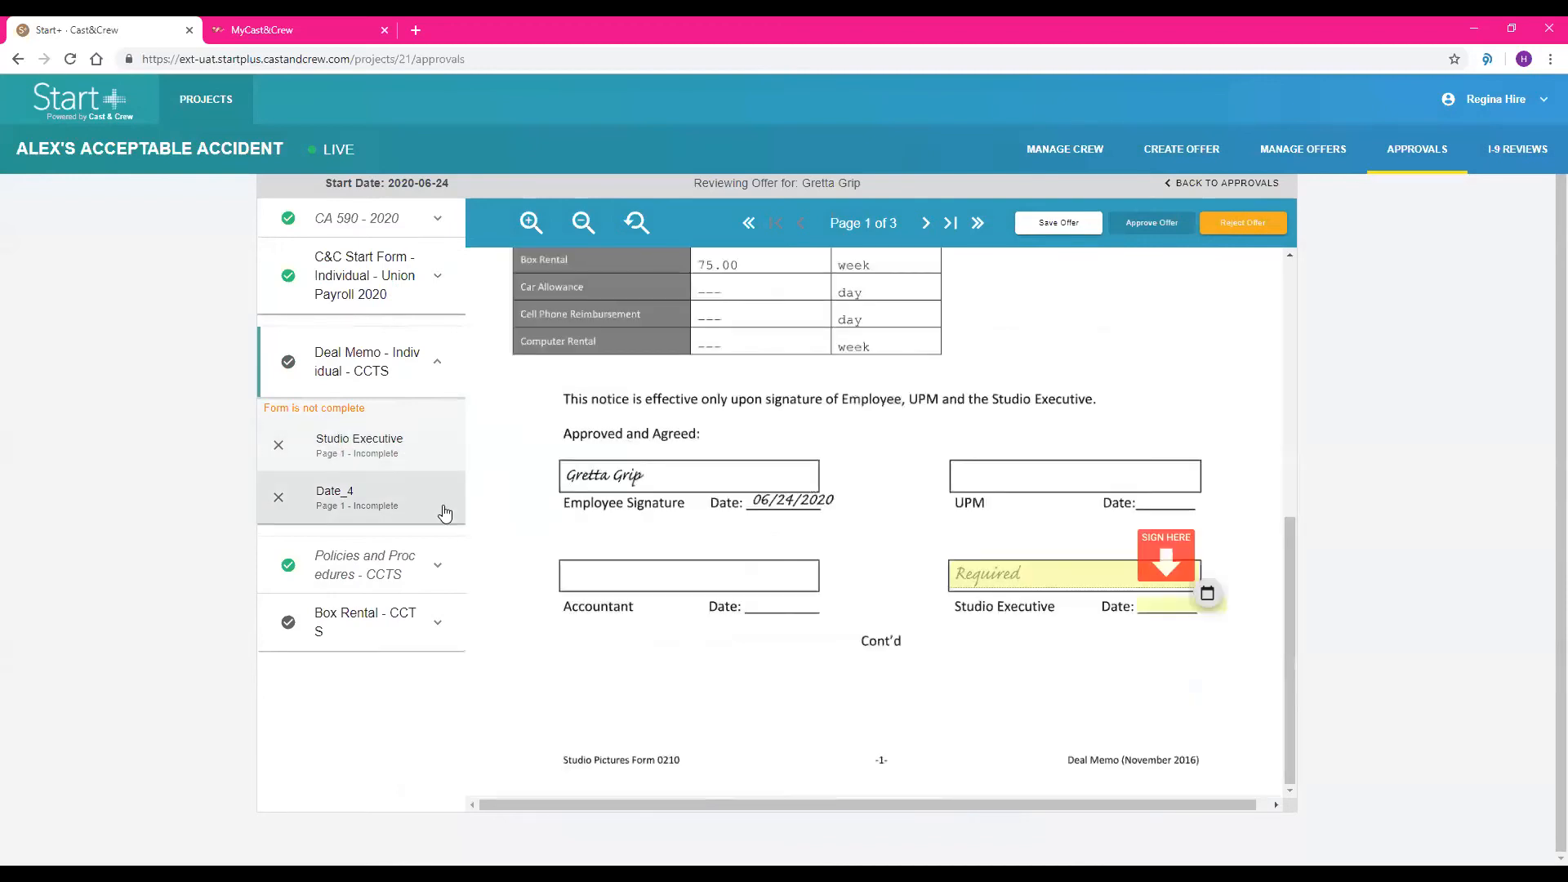
click(1160, 568)
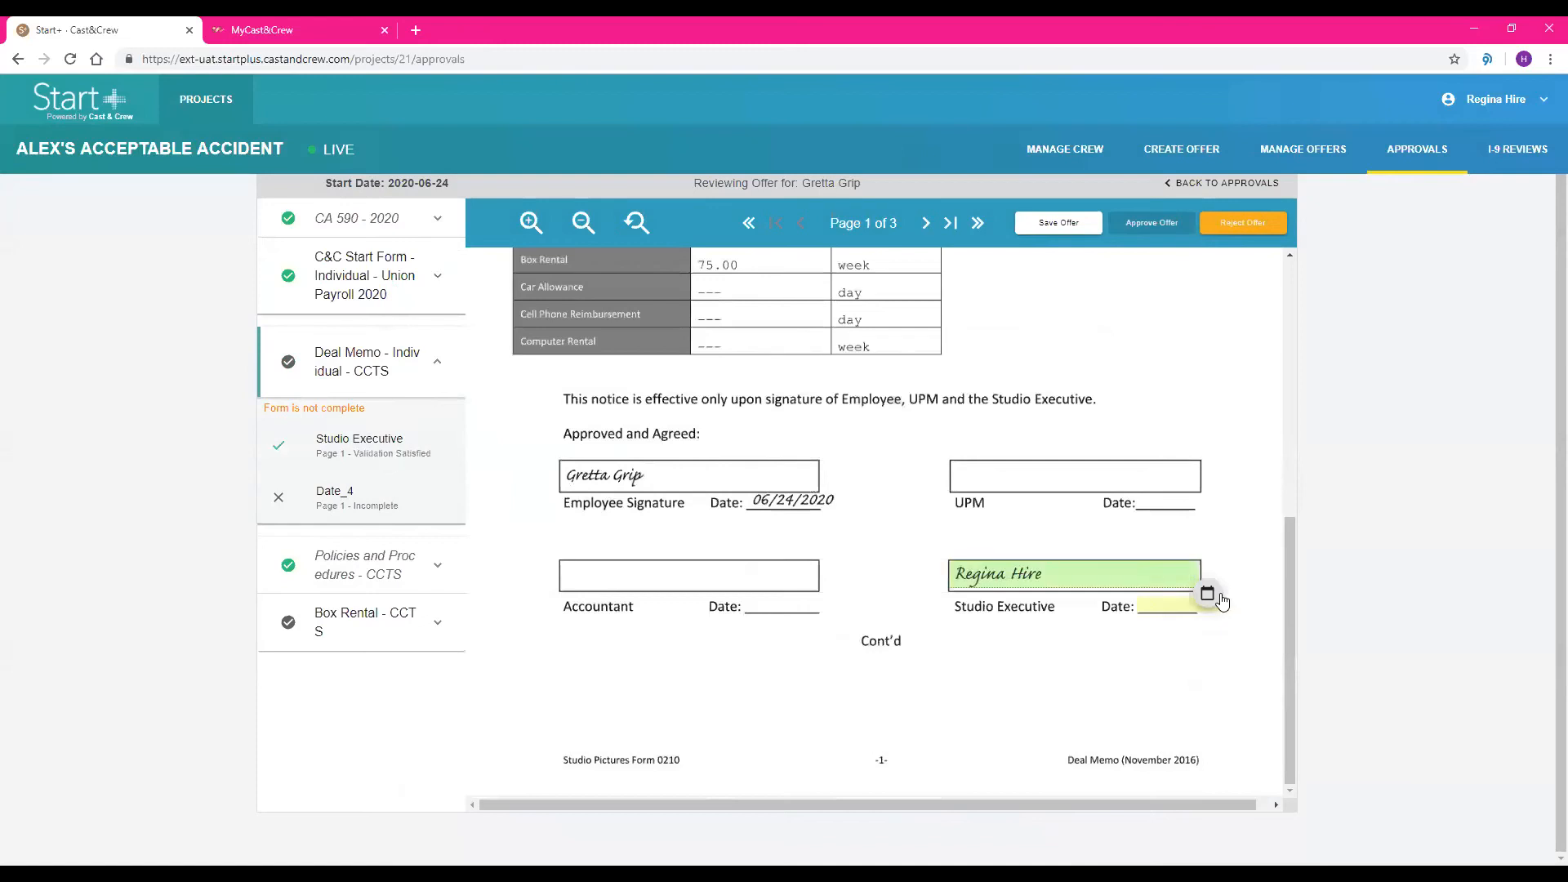
click(1223, 602)
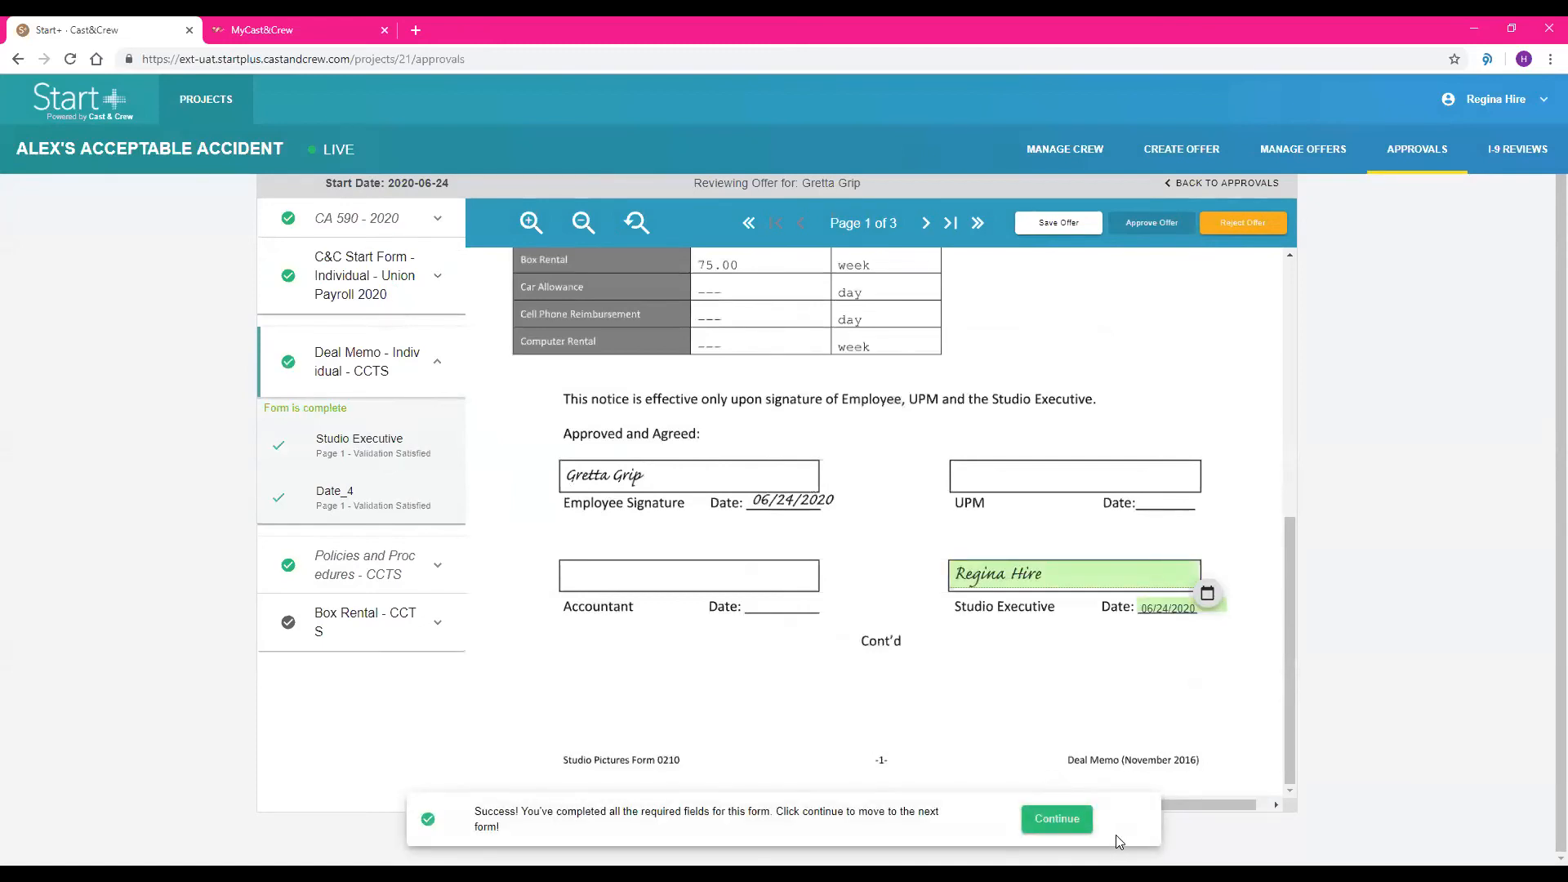
click(1075, 820)
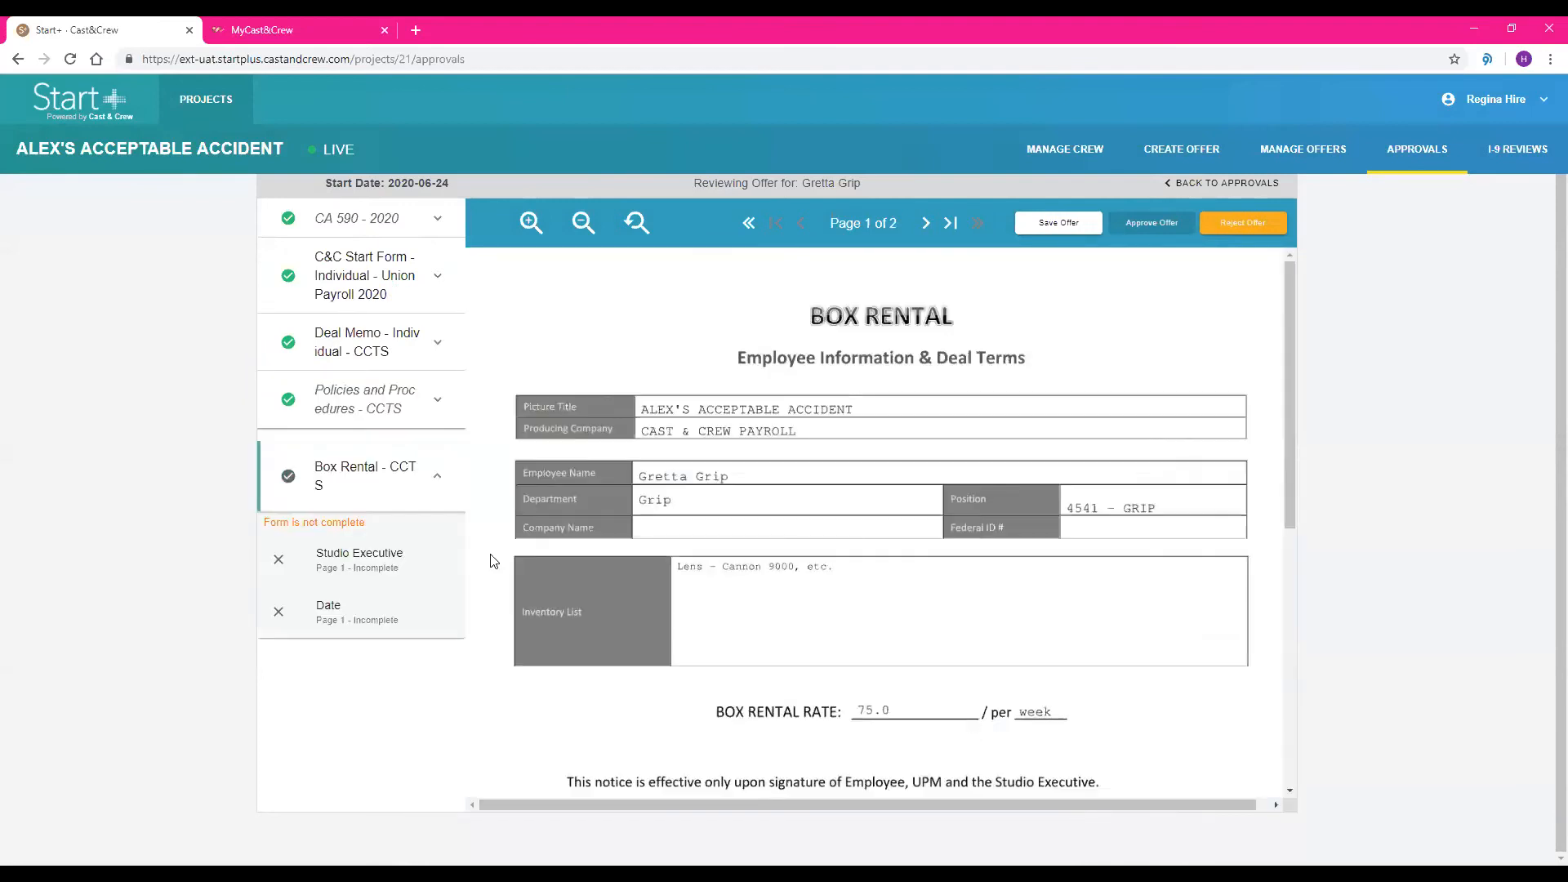
Sign the Box Rental form as Studio Executive, date it 06/24/2020 and approve the offer
click(389, 553)
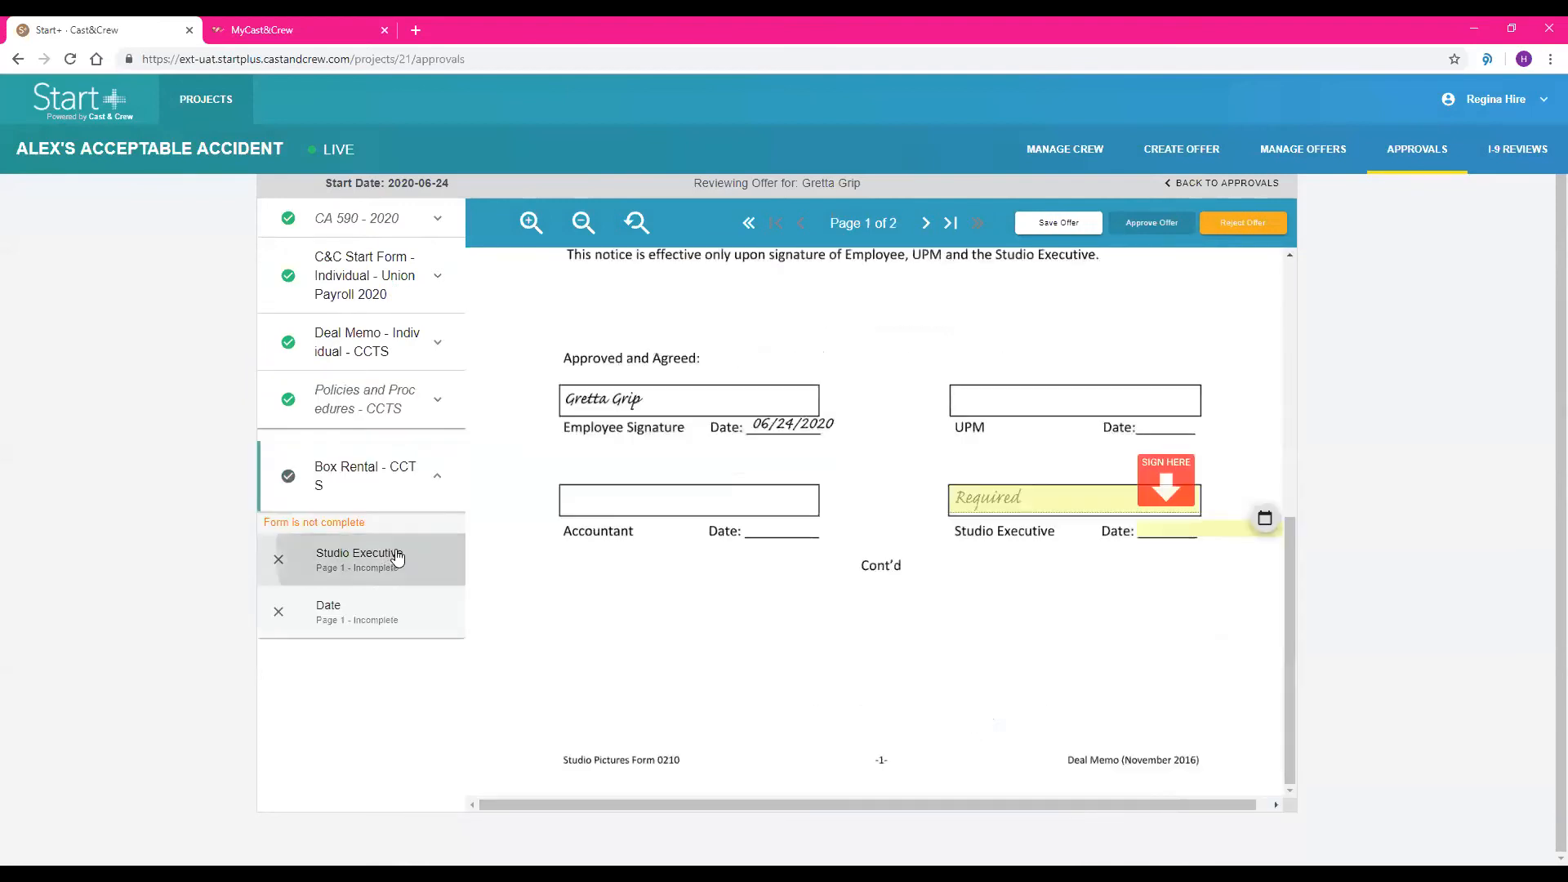
click(1172, 486)
click(1262, 520)
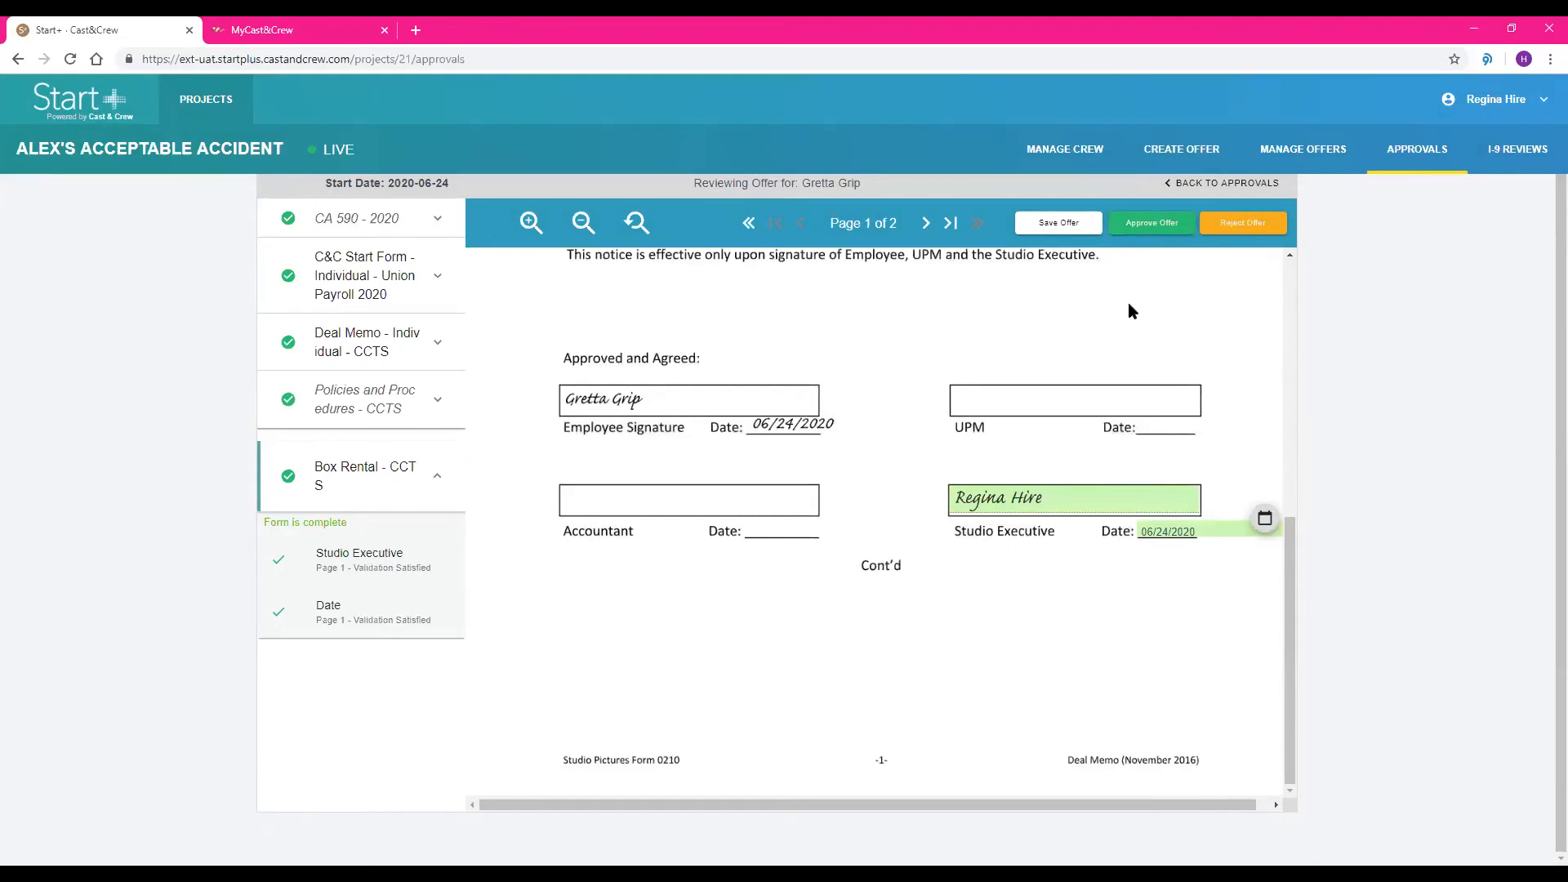
click(1157, 228)
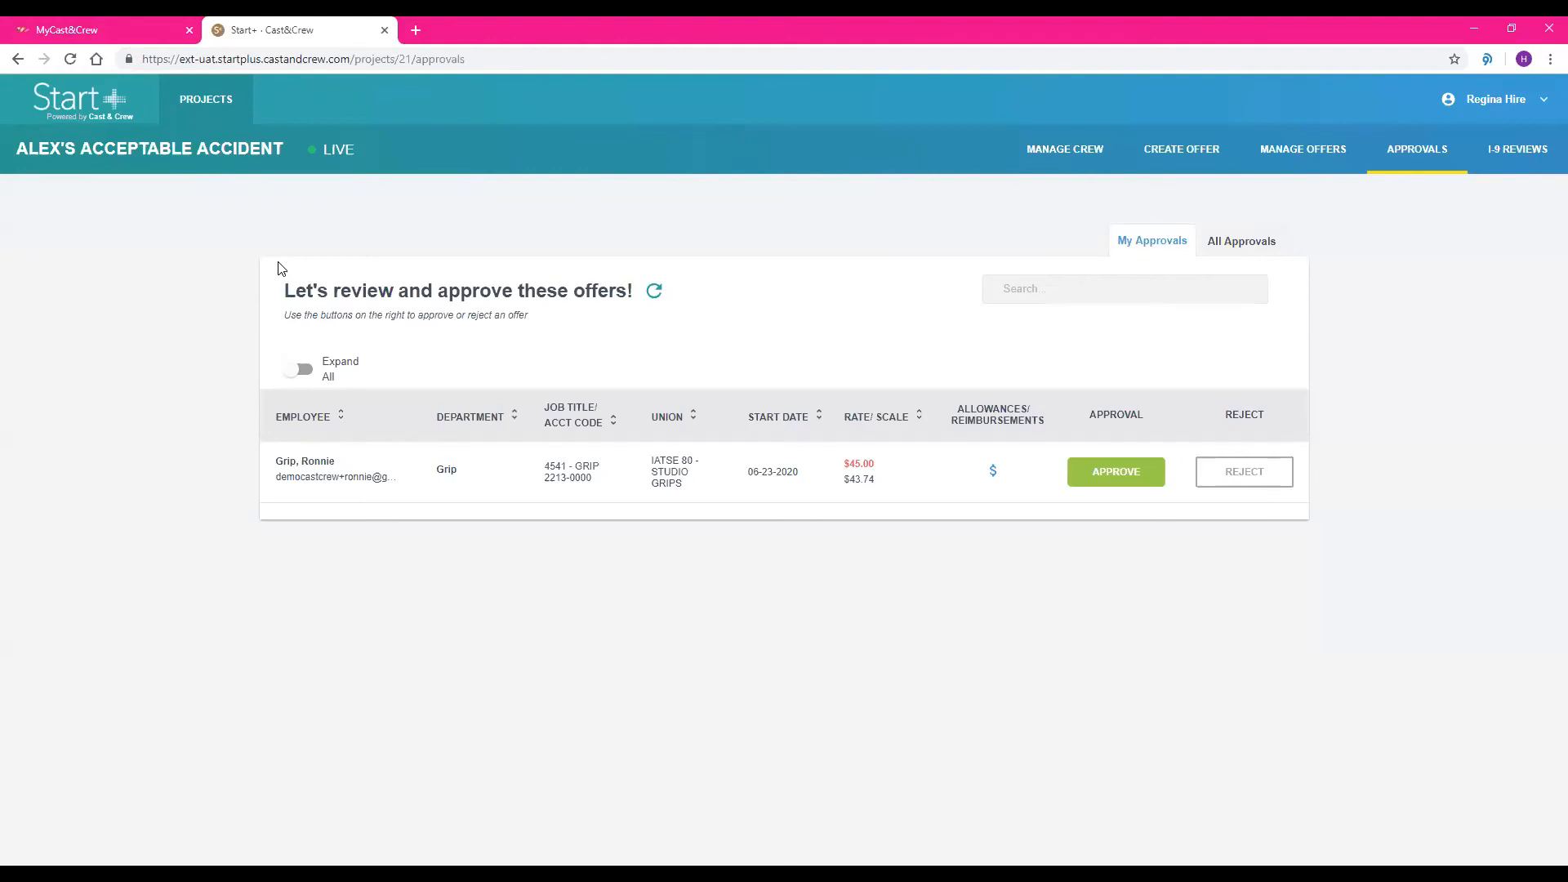
Switch to the MyCast&Crew login for Studio+ and sign in with the hiring manager's username and account password
click(147, 34)
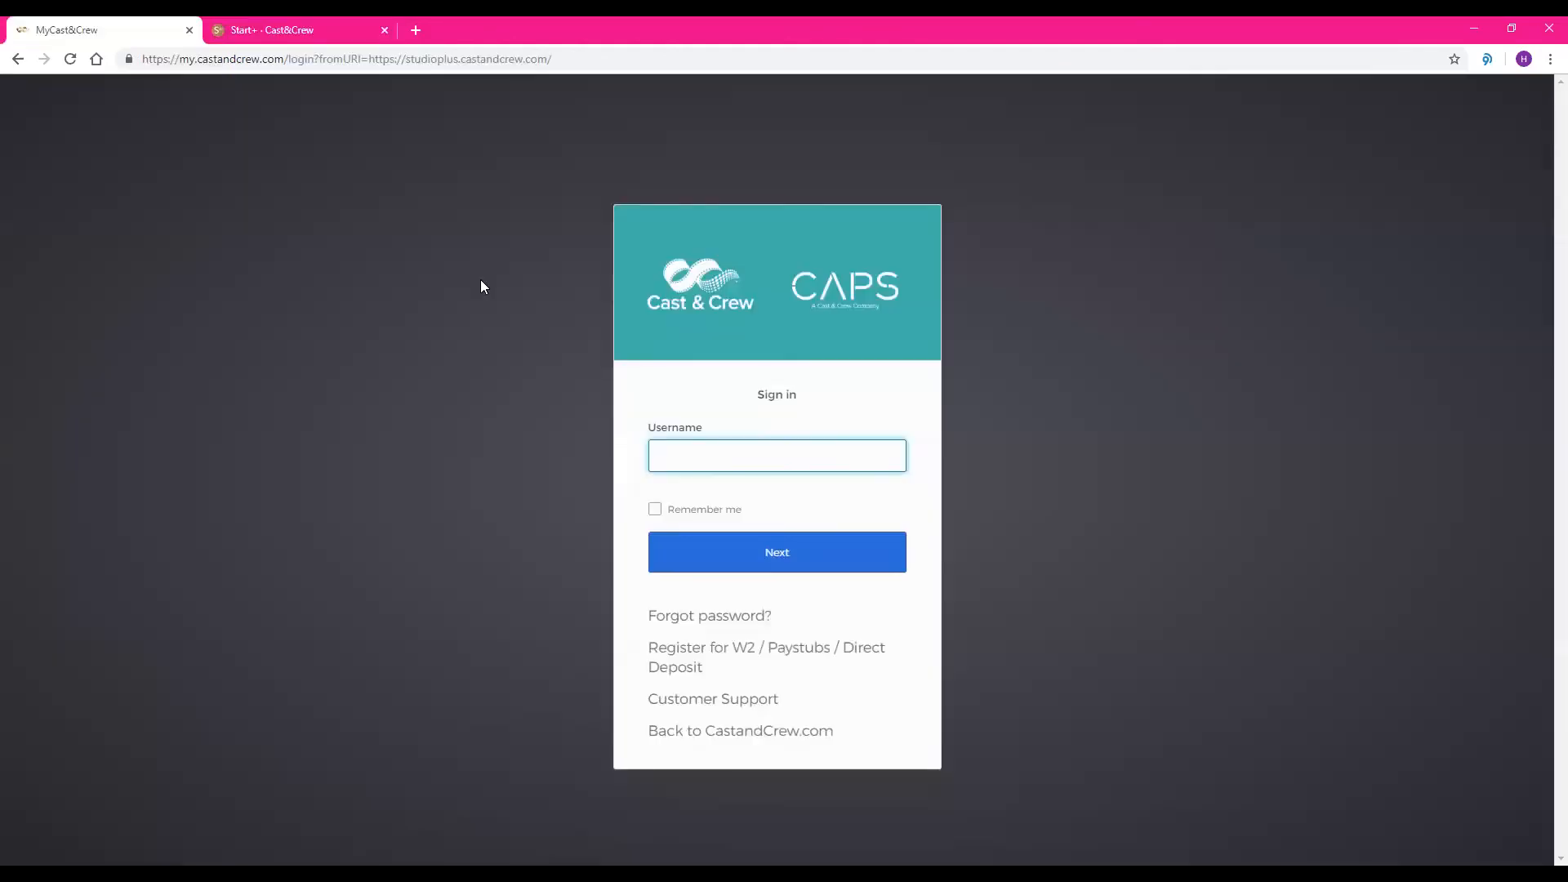
key(Return)
text(•••••••••)
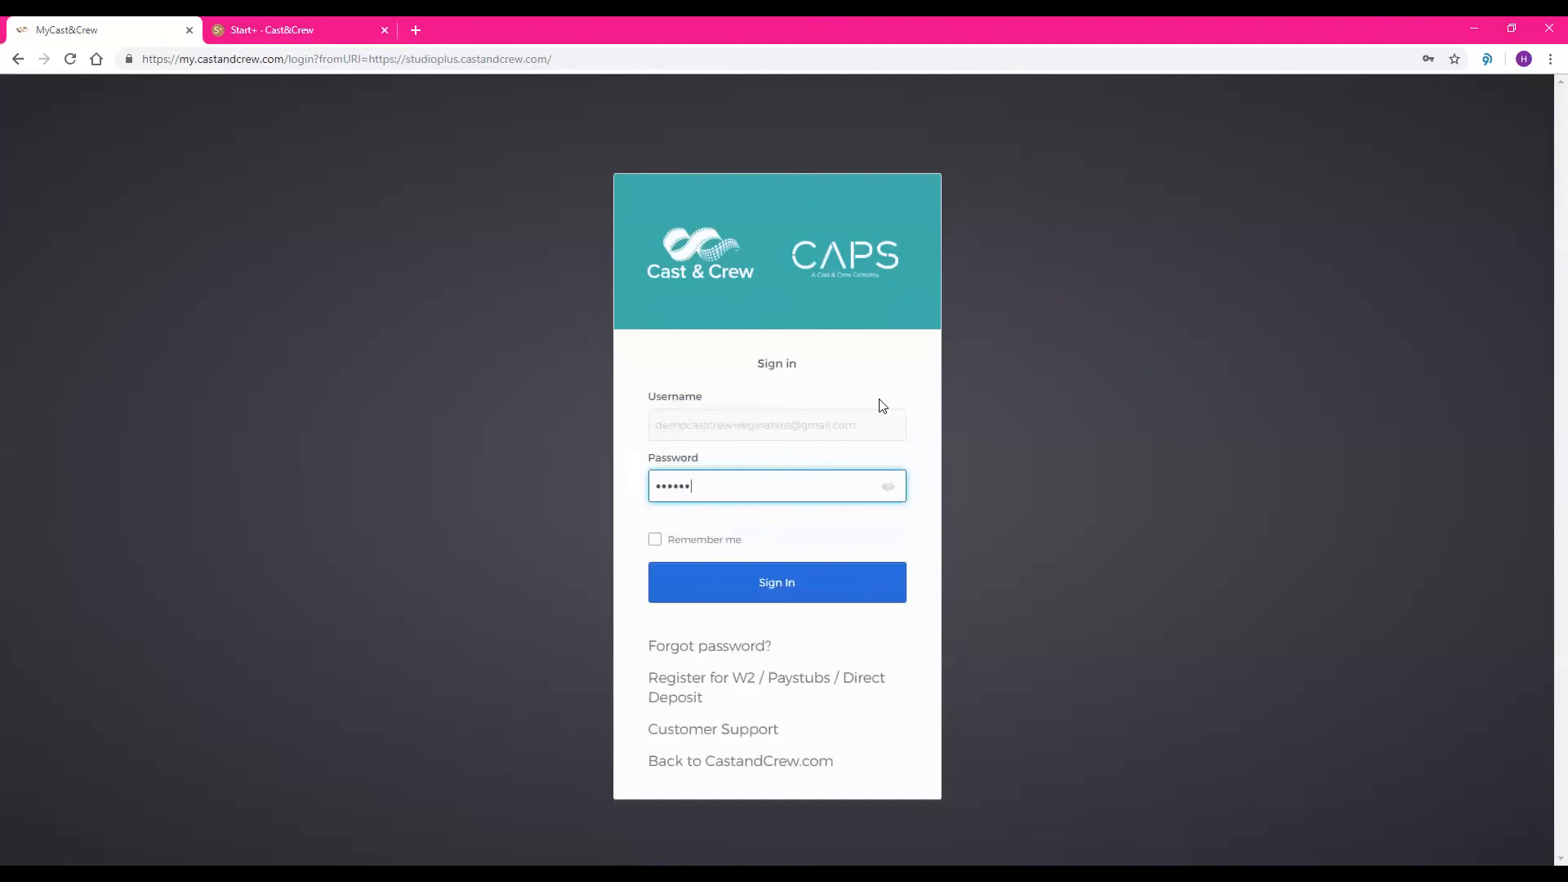
text(••)
key(Return)
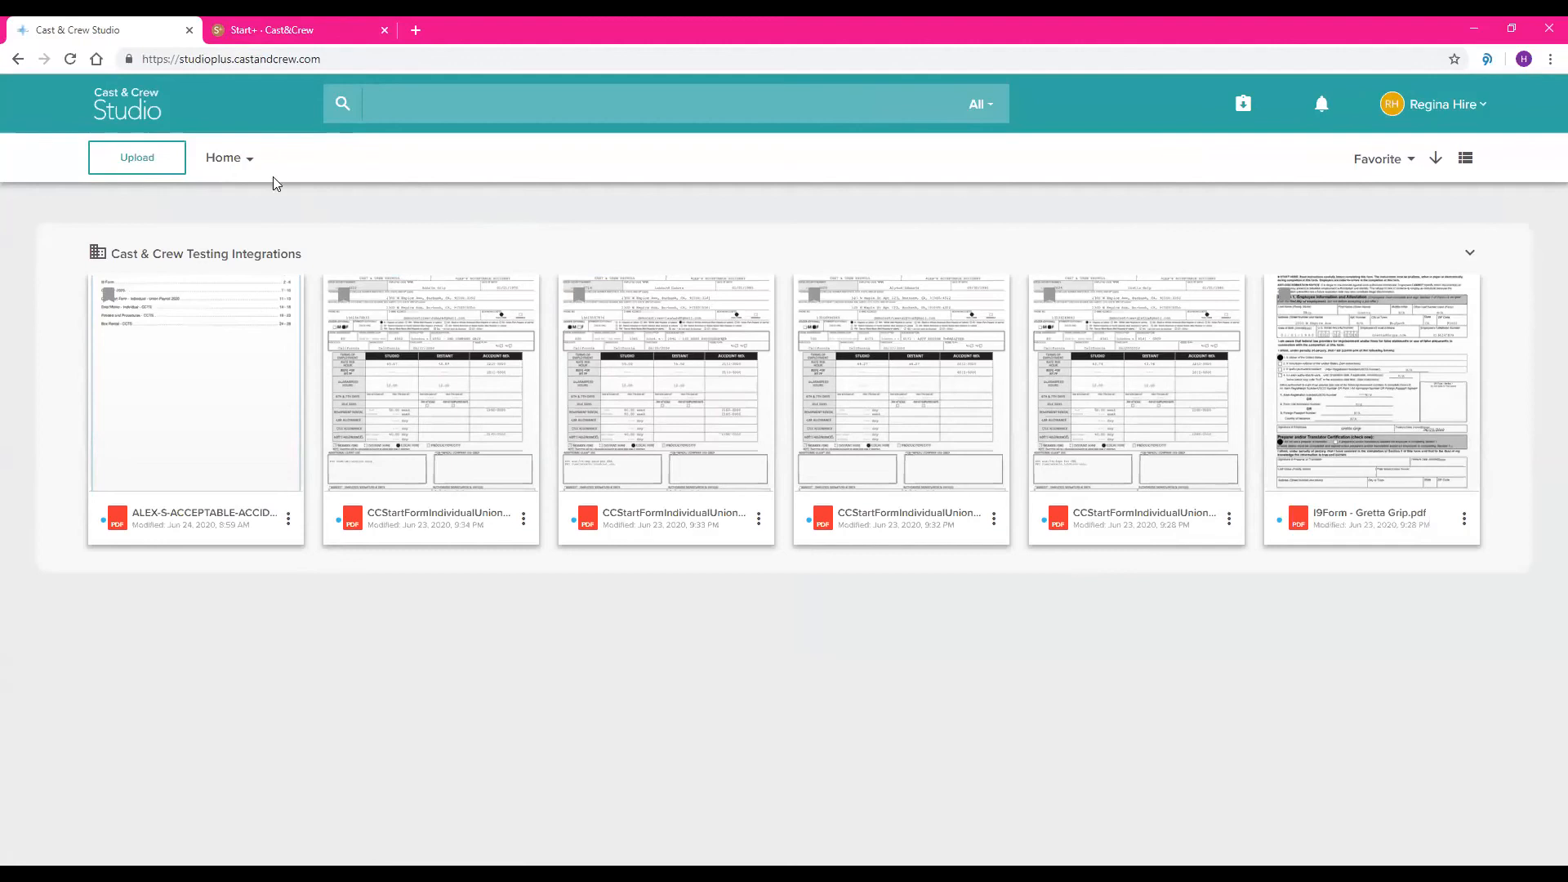
Browse Cast & Crew Testing Integrations to the Alex's Acceptable Accident project, view --MAIN--'s TO Cast & Crew folder and return to --MAIN--
click(227, 160)
click(263, 188)
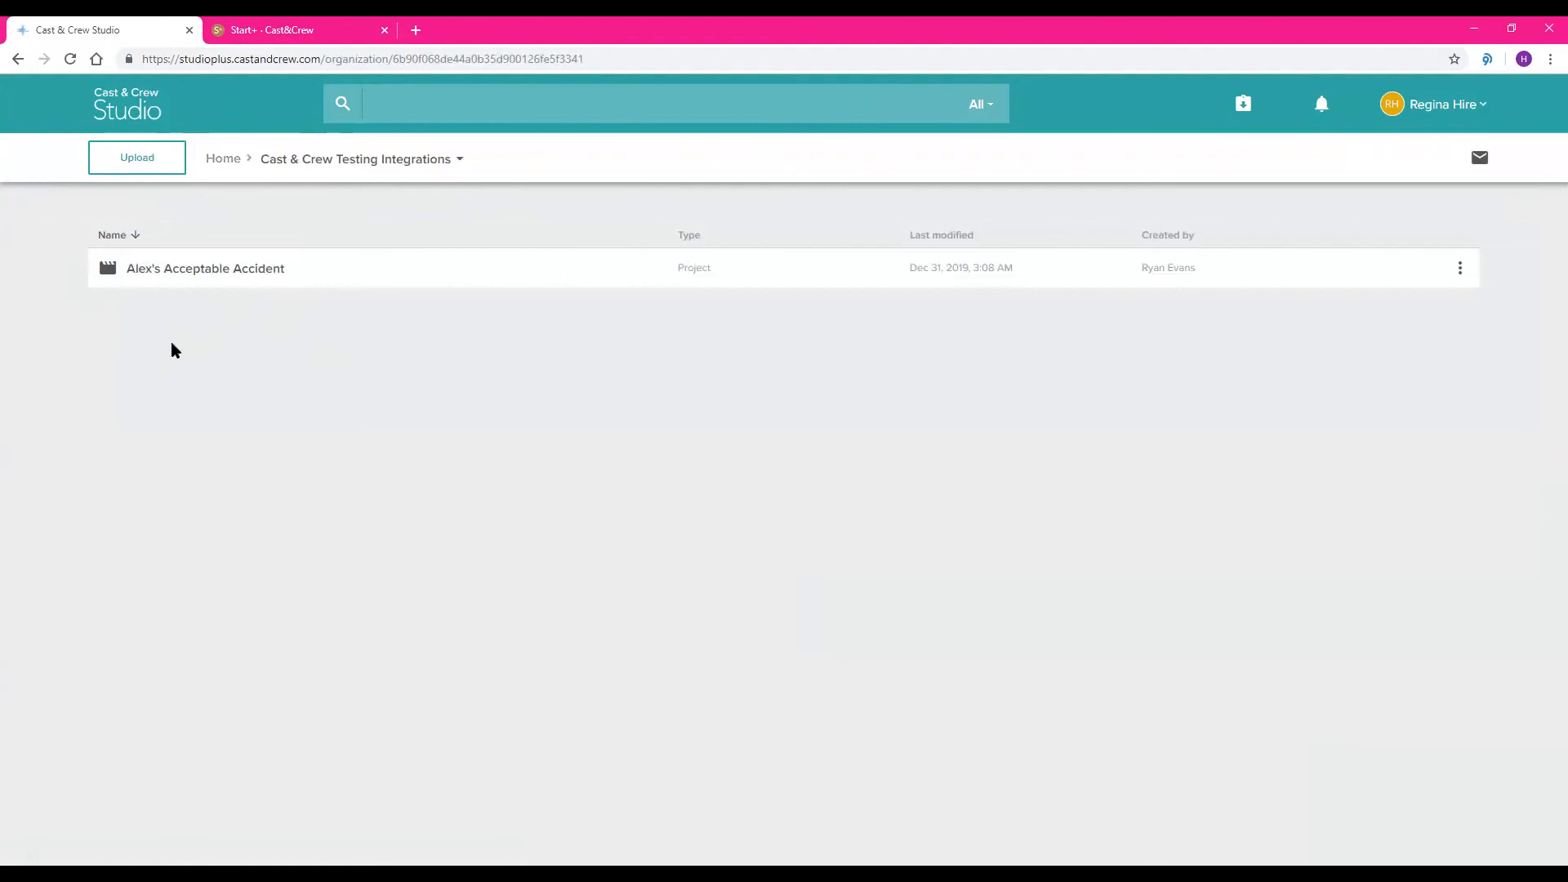
click(200, 268)
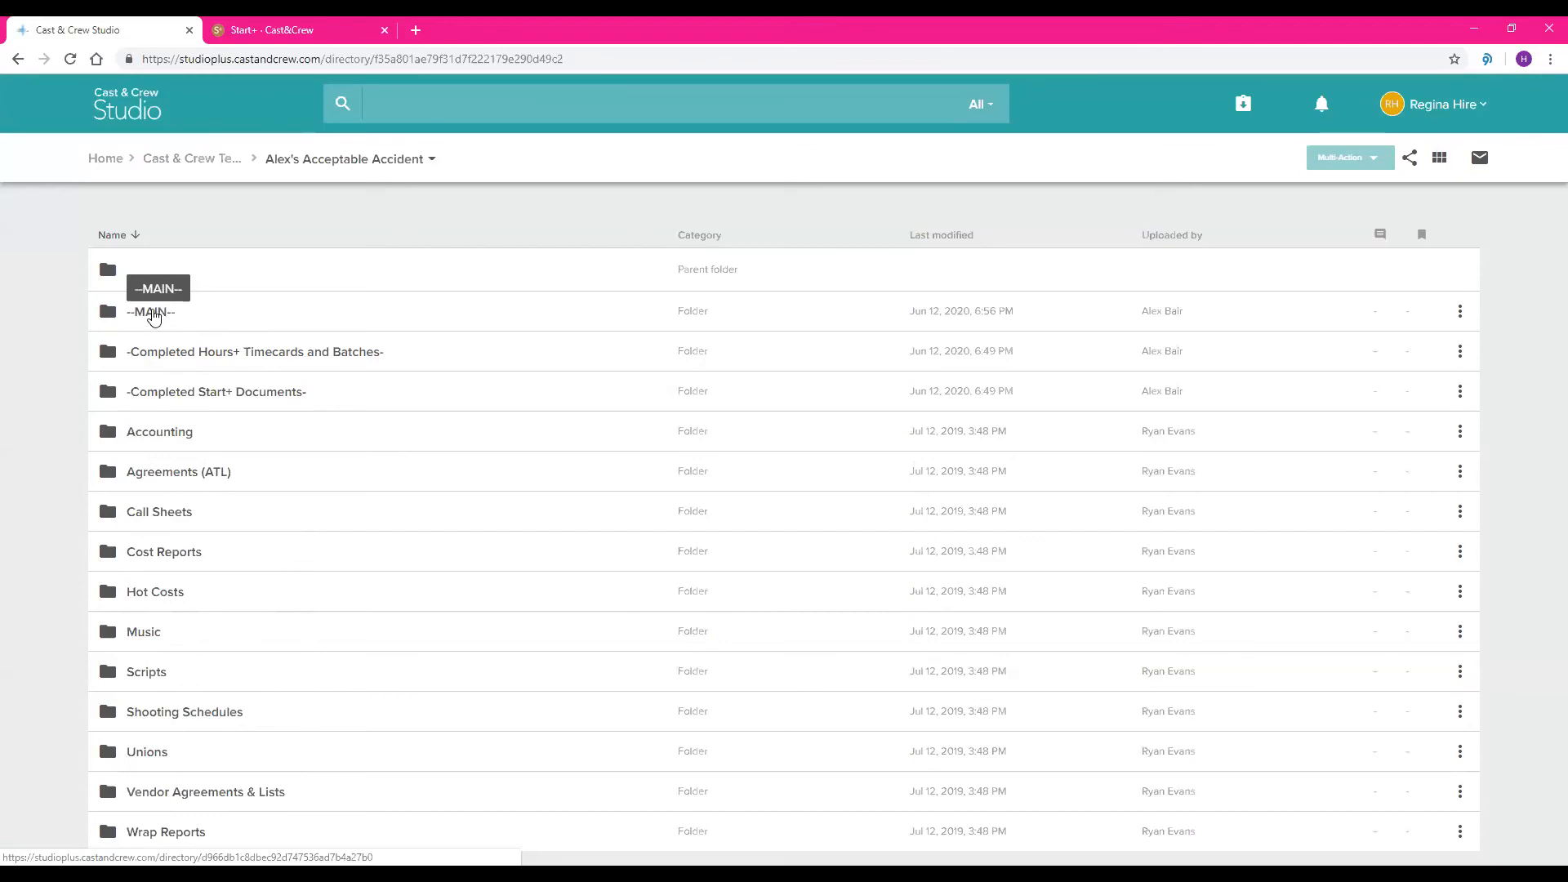
click(153, 315)
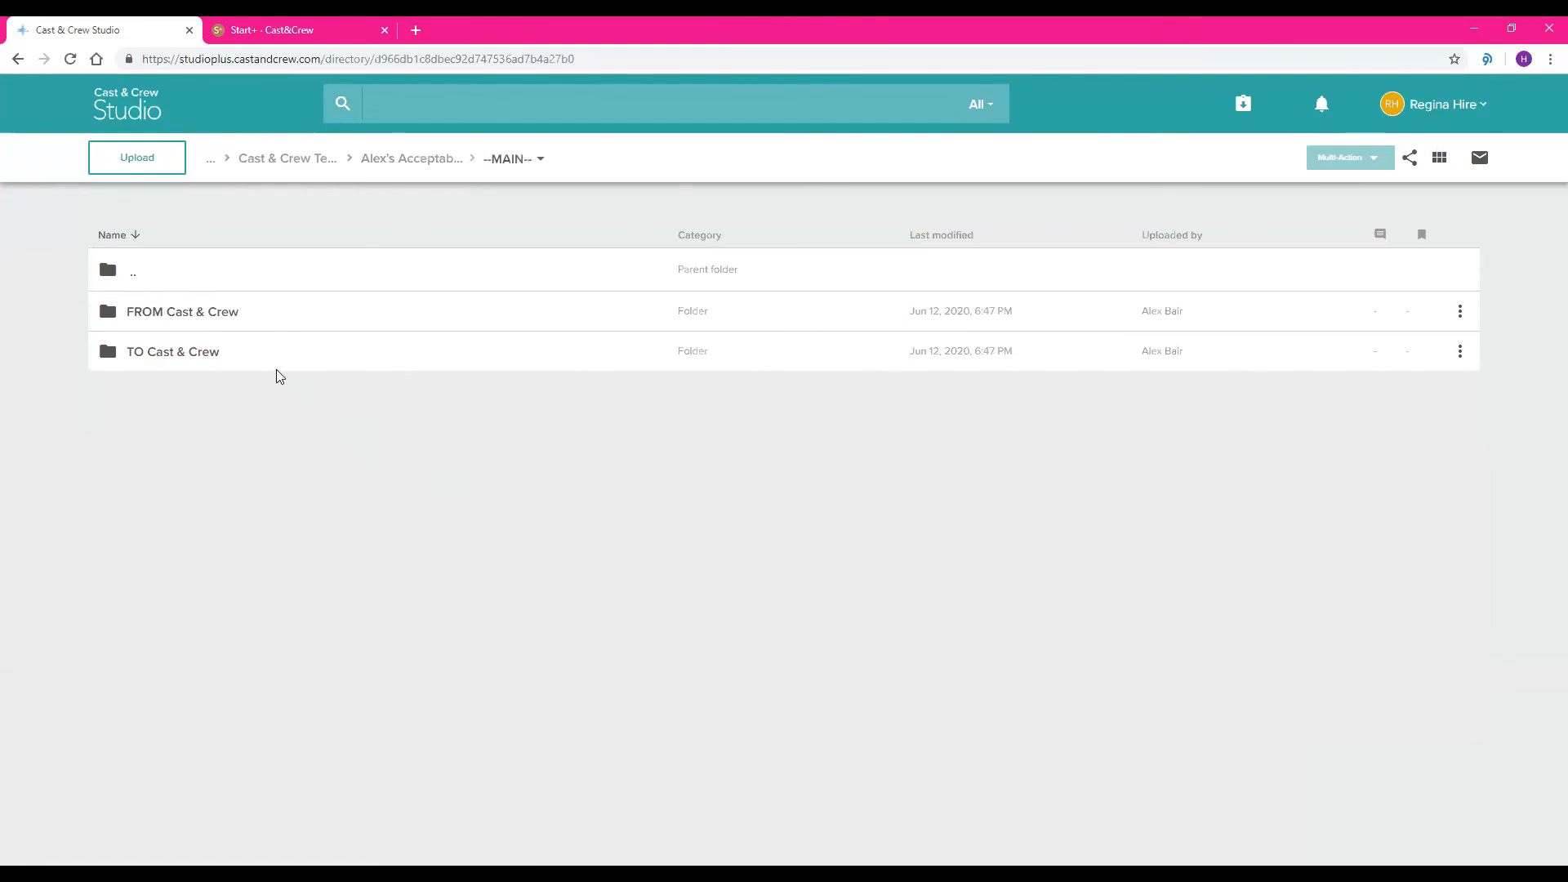
click(154, 359)
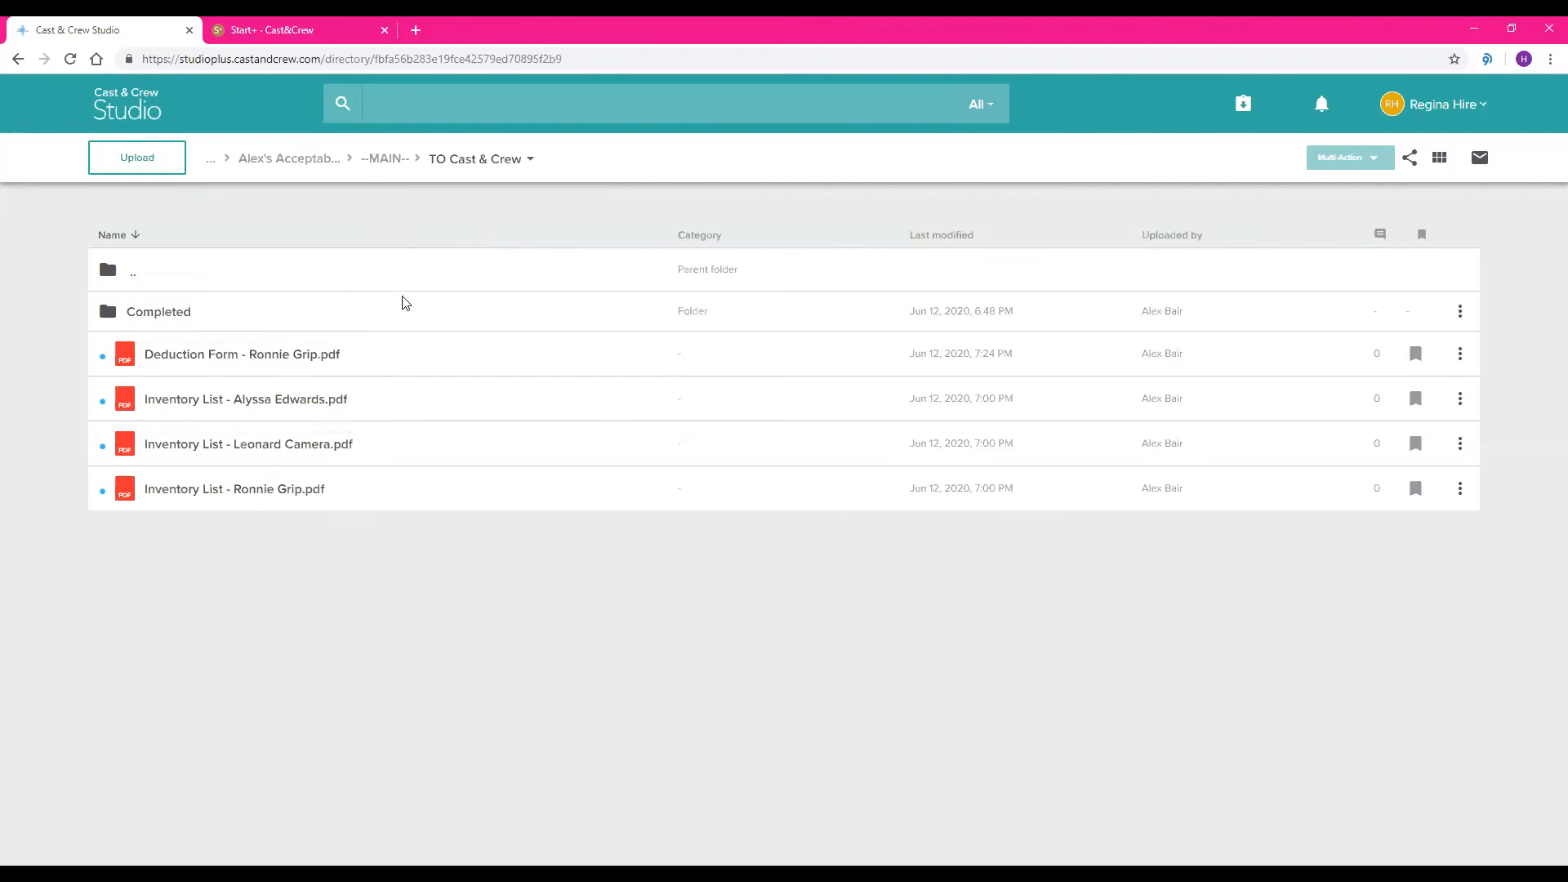
click(404, 168)
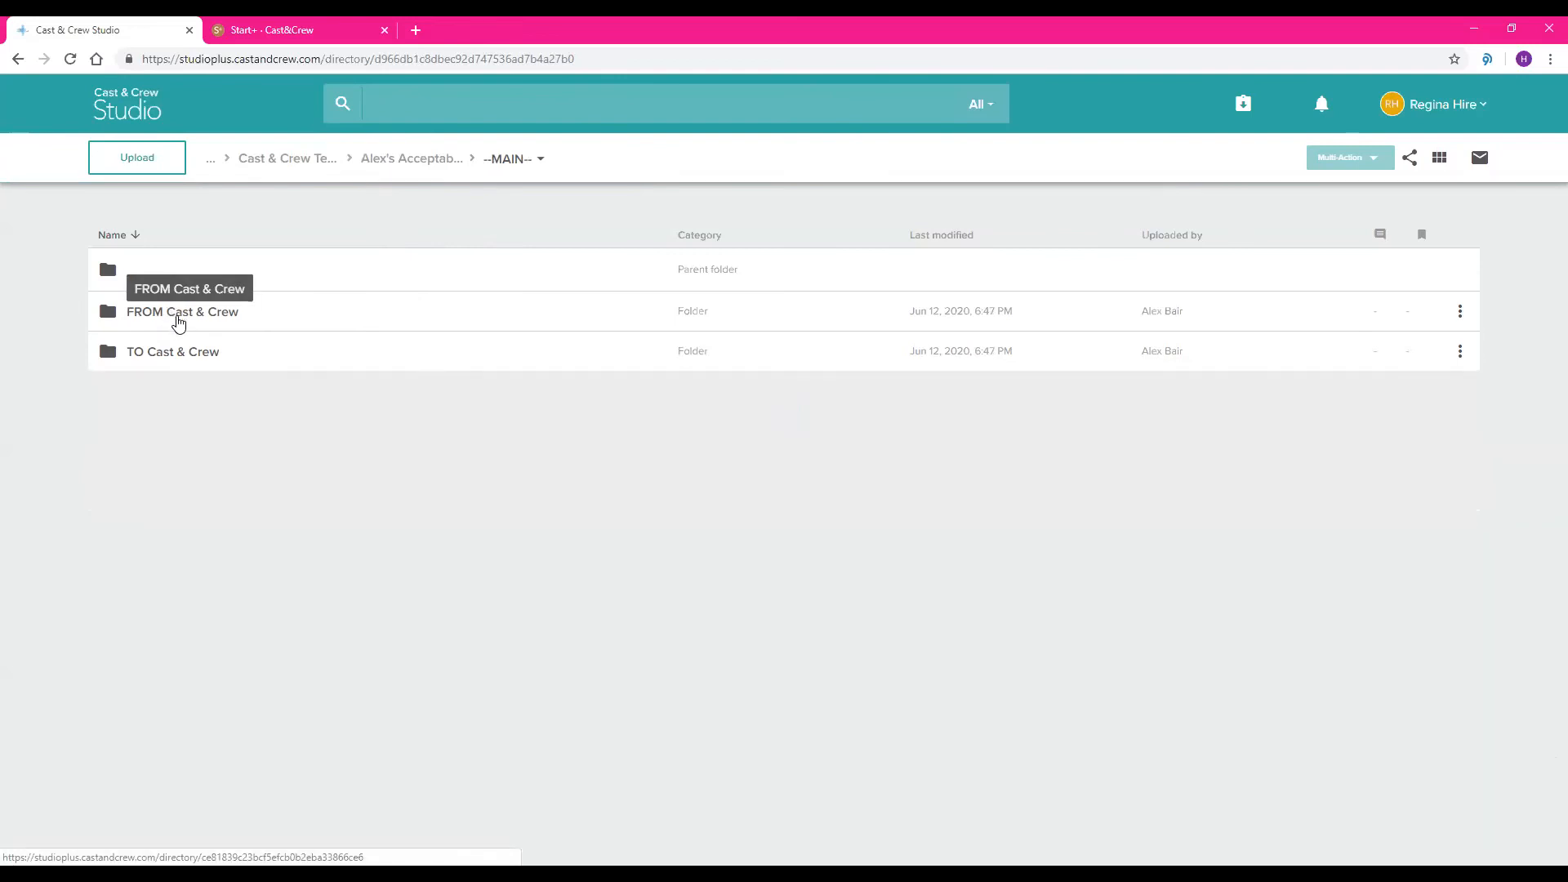
View the FROM Cast & Crew folder in --MAIN-- and return to the Alex's Acceptable Accident project folder
click(178, 318)
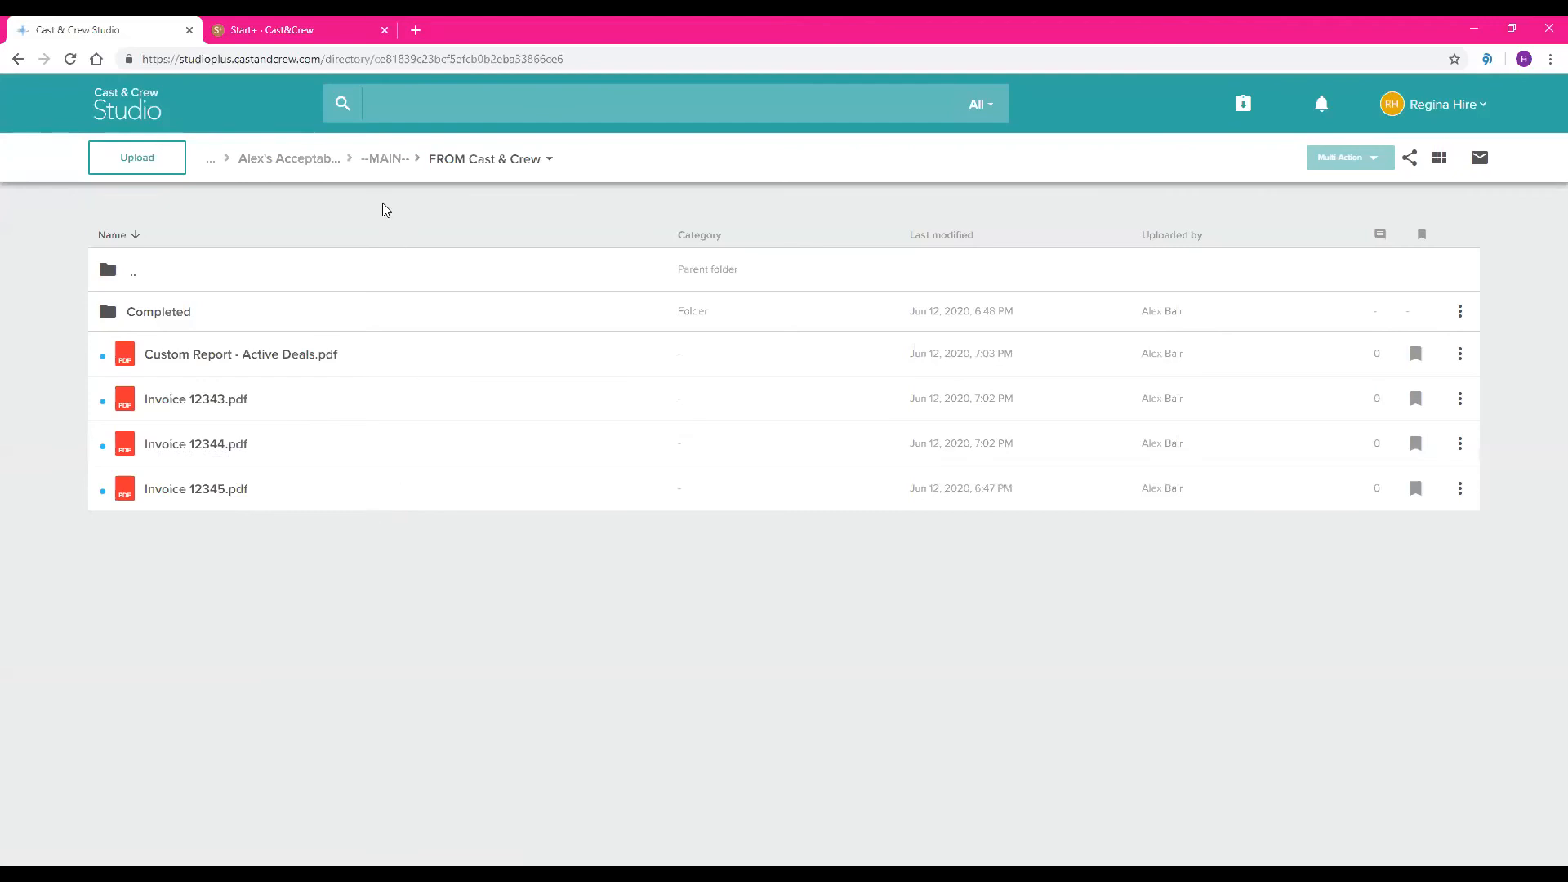
click(381, 160)
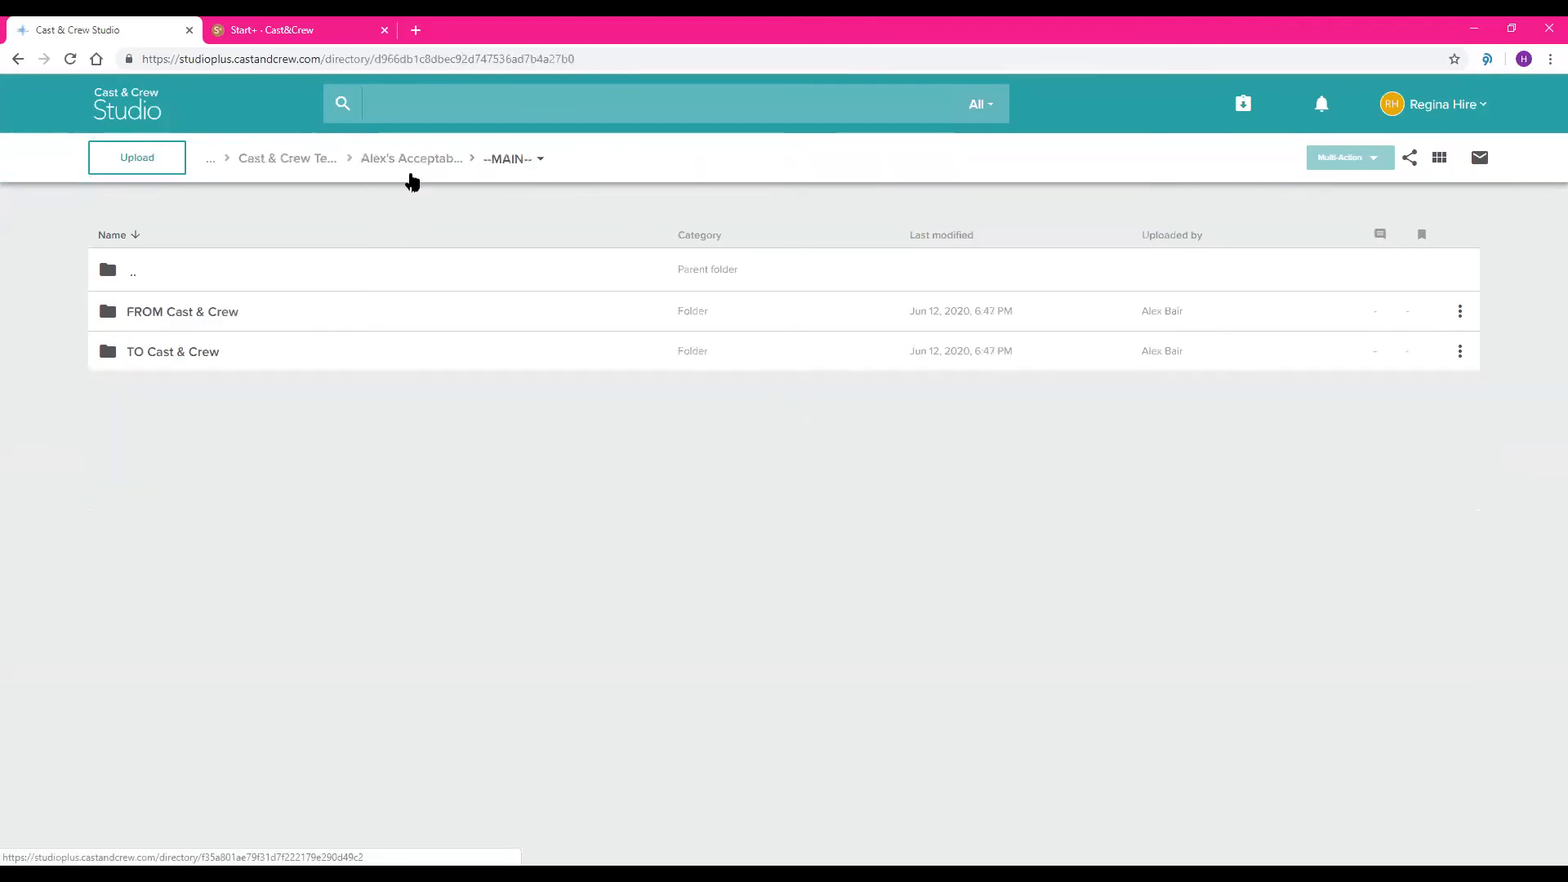
click(419, 159)
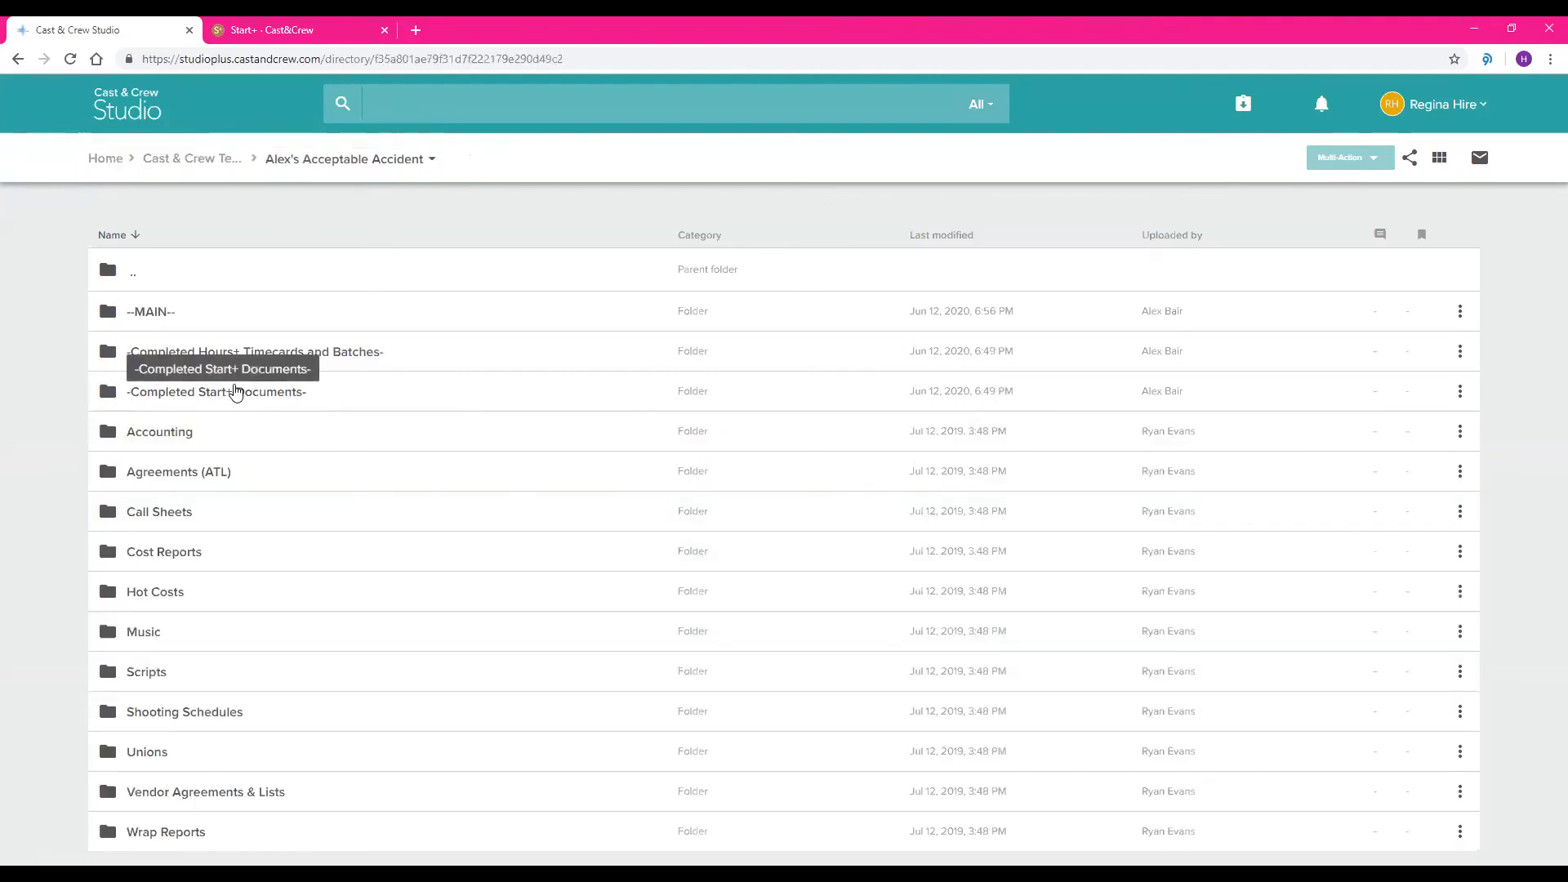
Review the I-9 PDF last modified Jun 23, 2020 in the --I-9s folder of -Completed Start+ Documents-, and exit the document
click(225, 399)
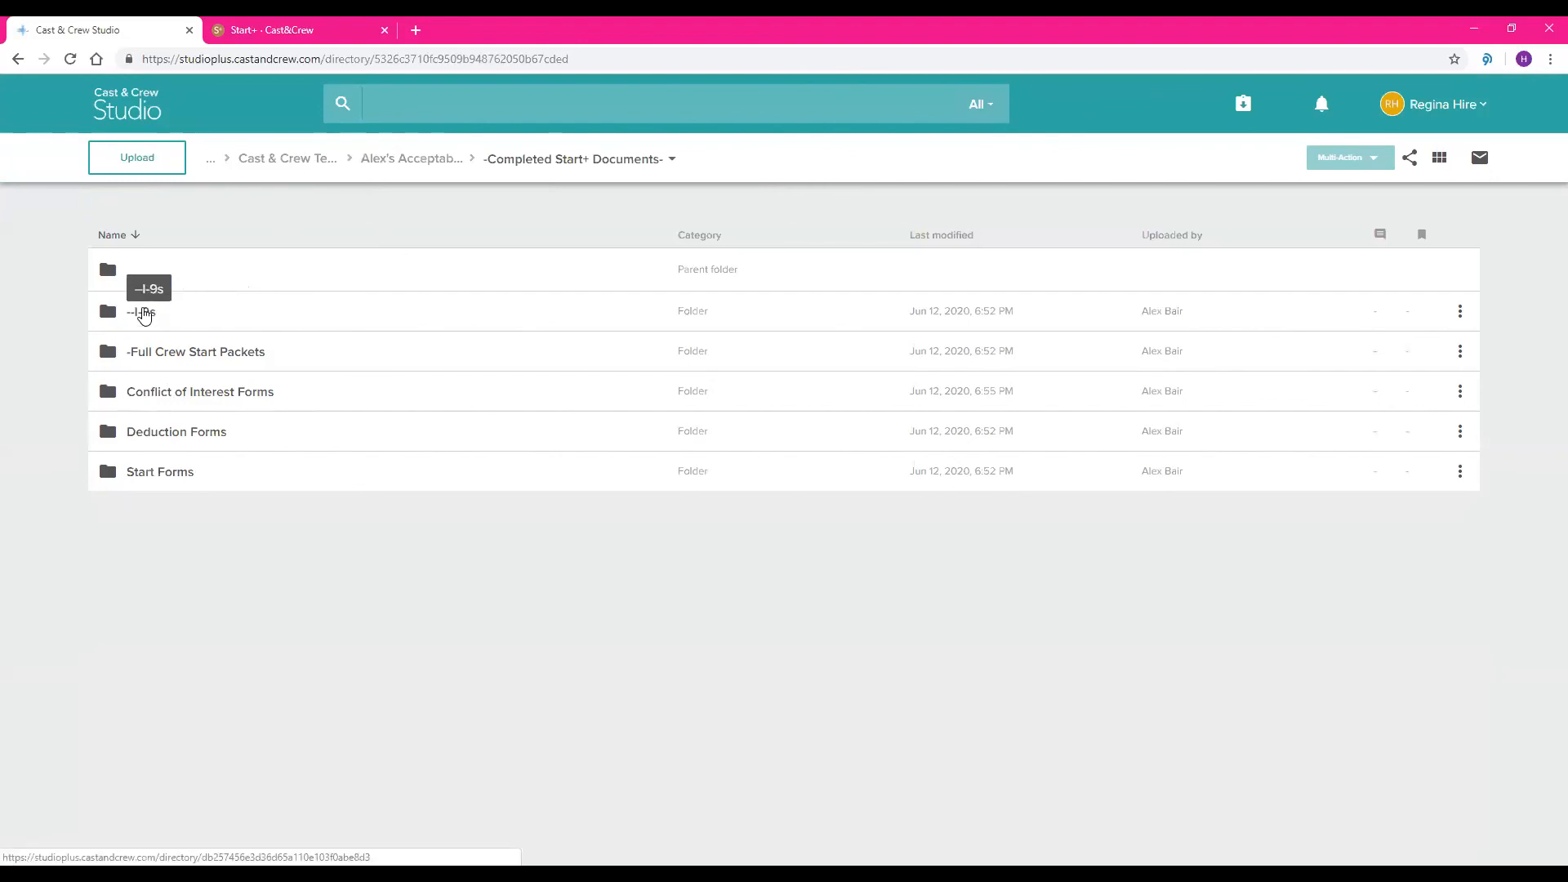
click(143, 315)
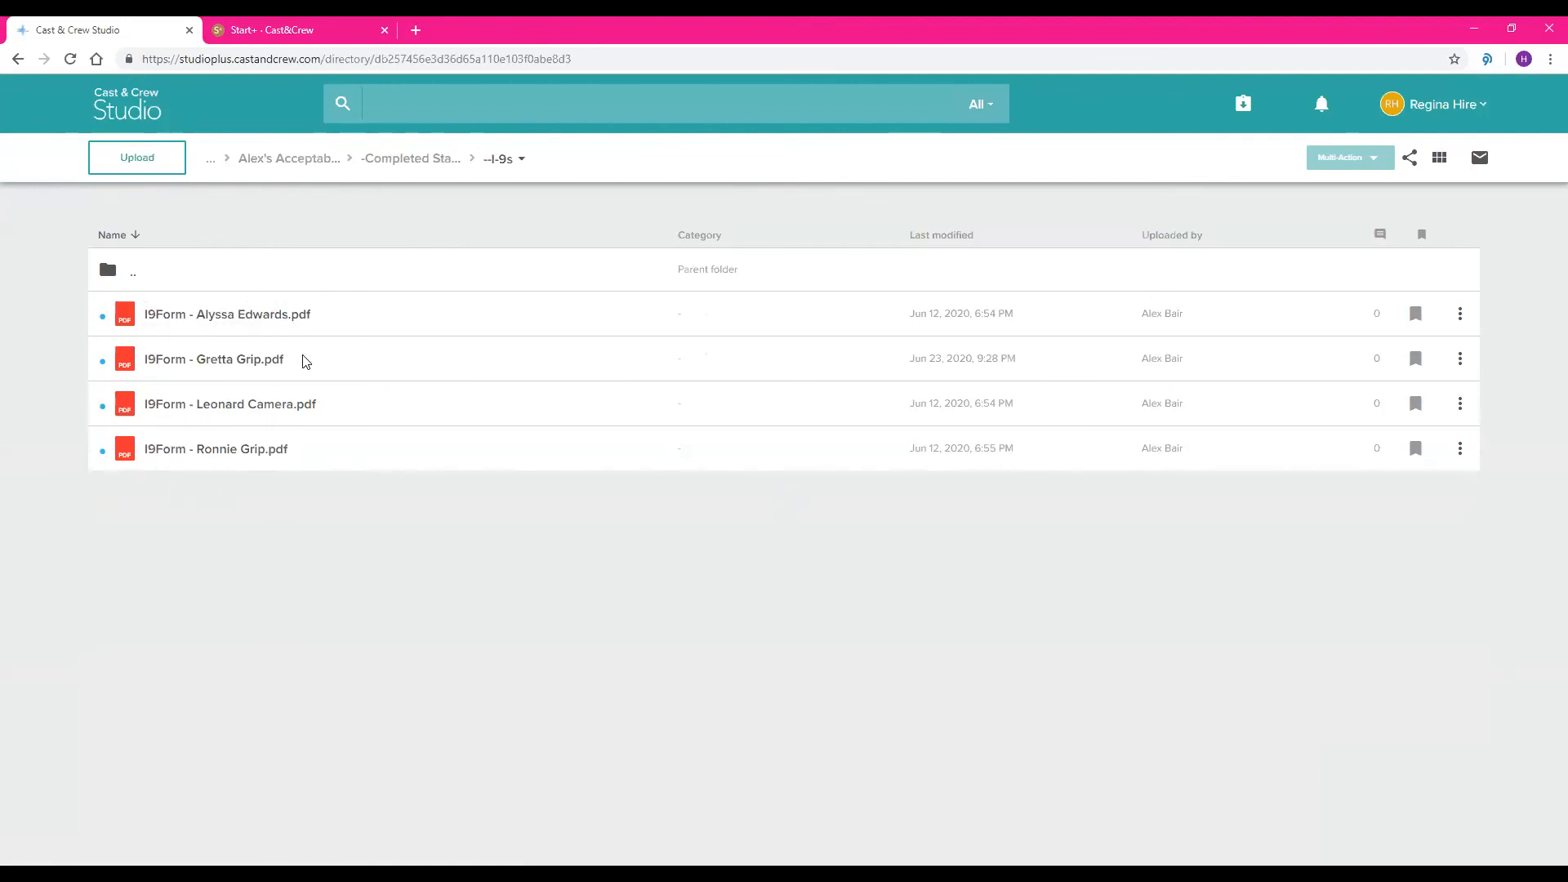
click(197, 364)
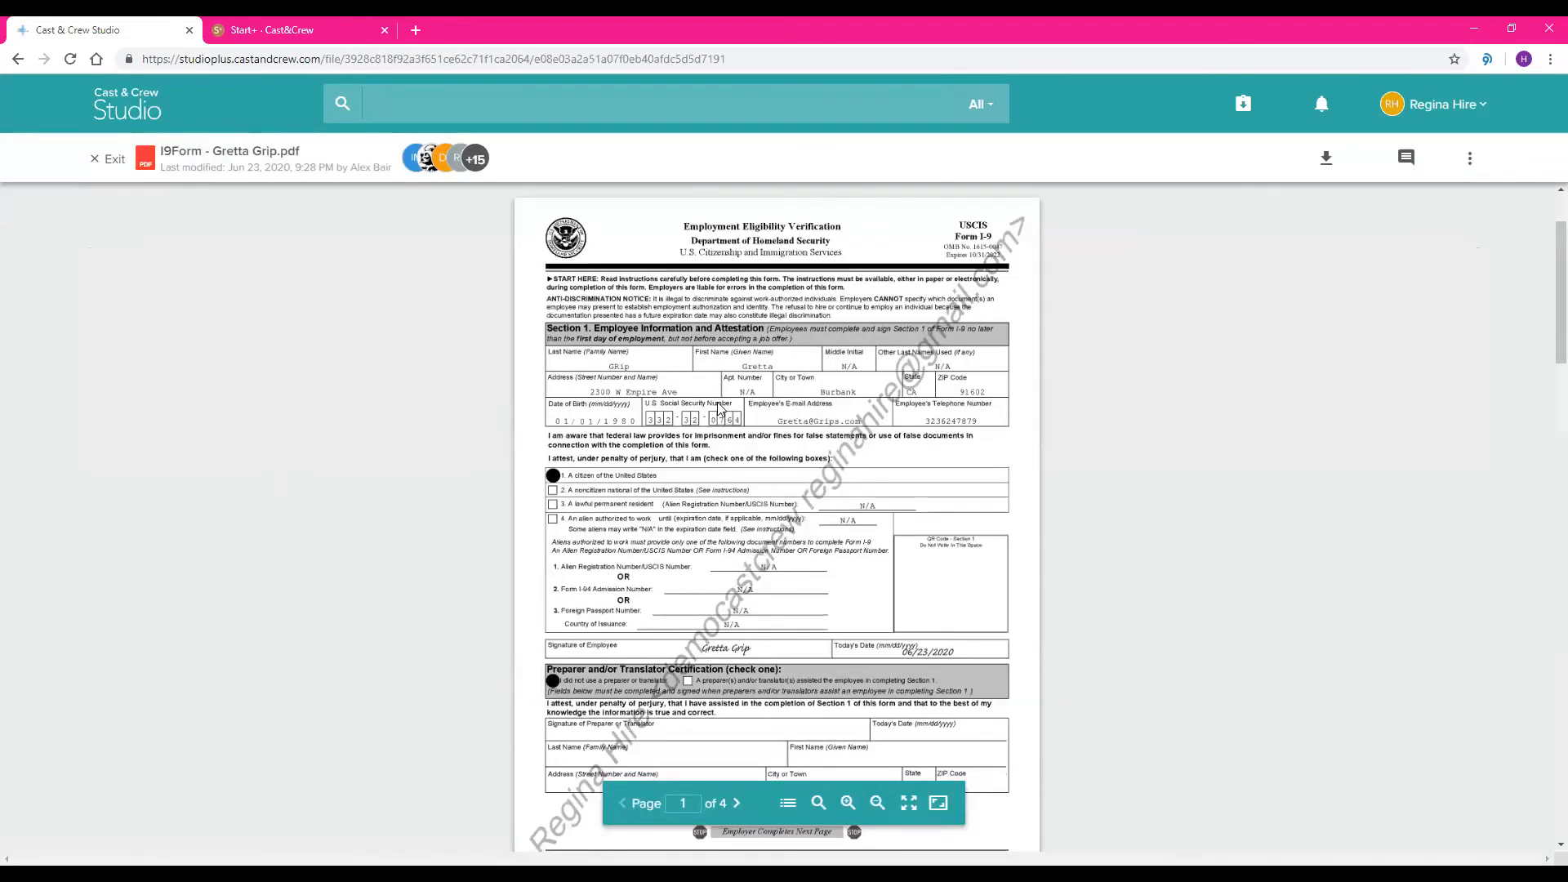
scroll(654, 548, down, 1)
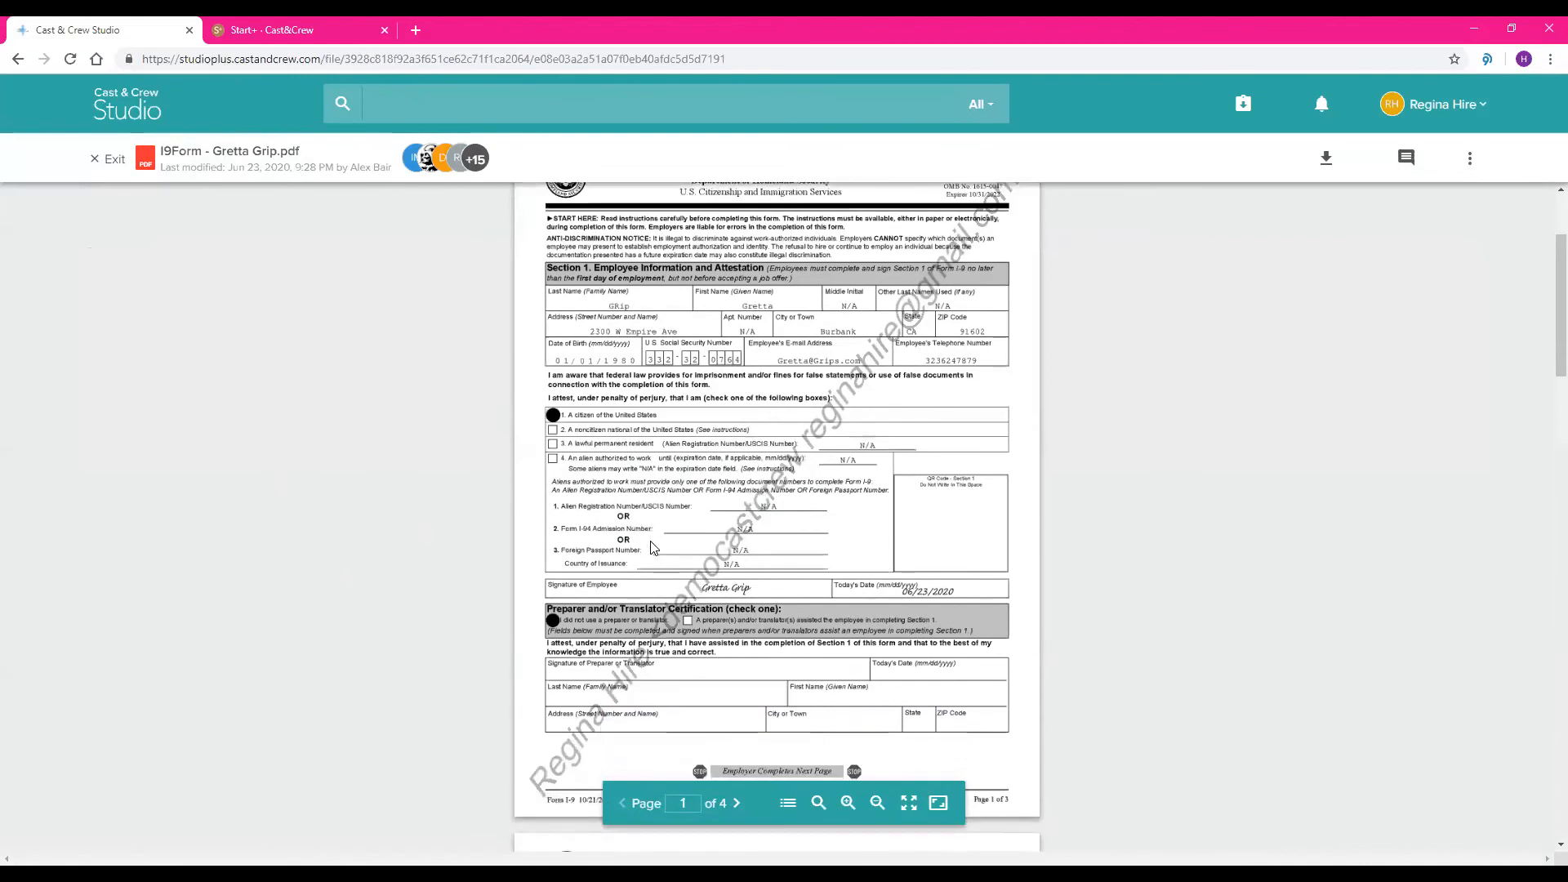
scroll(654, 548, down, 2)
scroll(654, 548, down, 12)
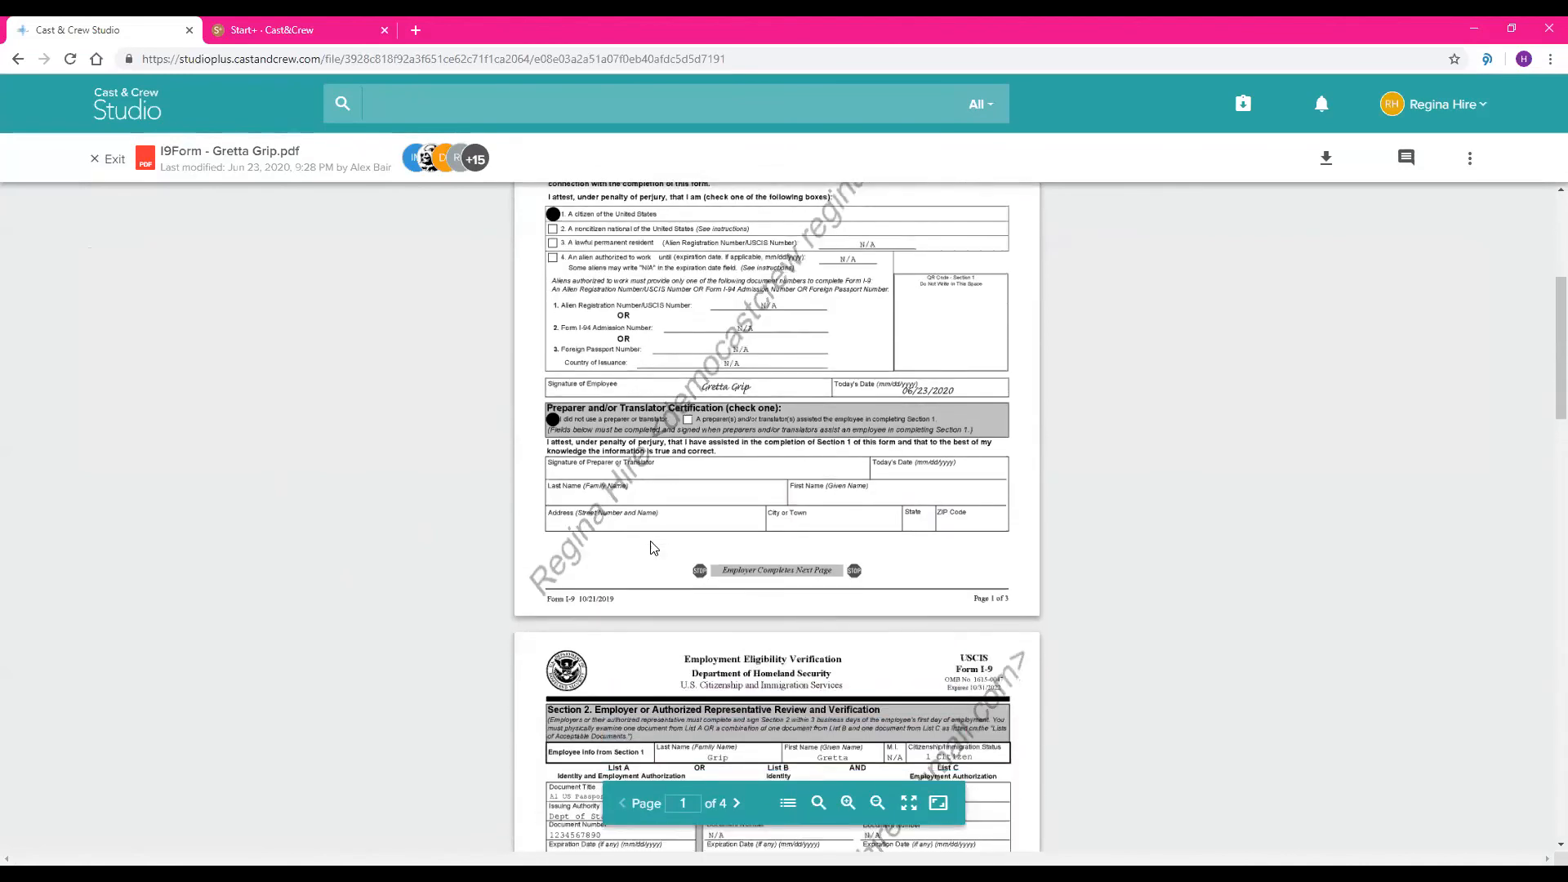
scroll(653, 548, down, 15)
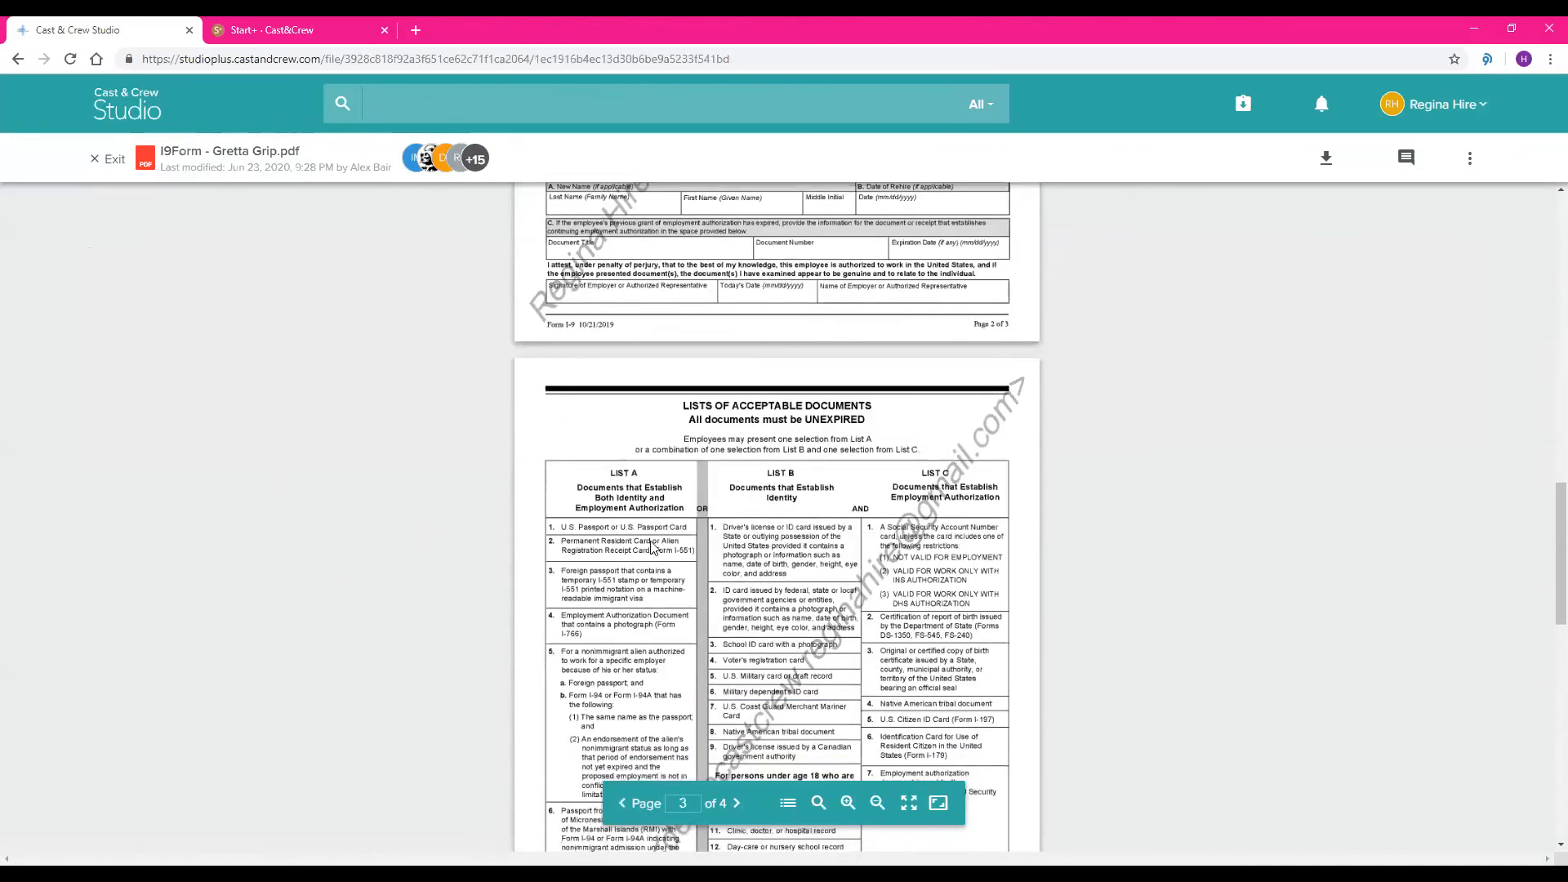
scroll(653, 548, down, 1)
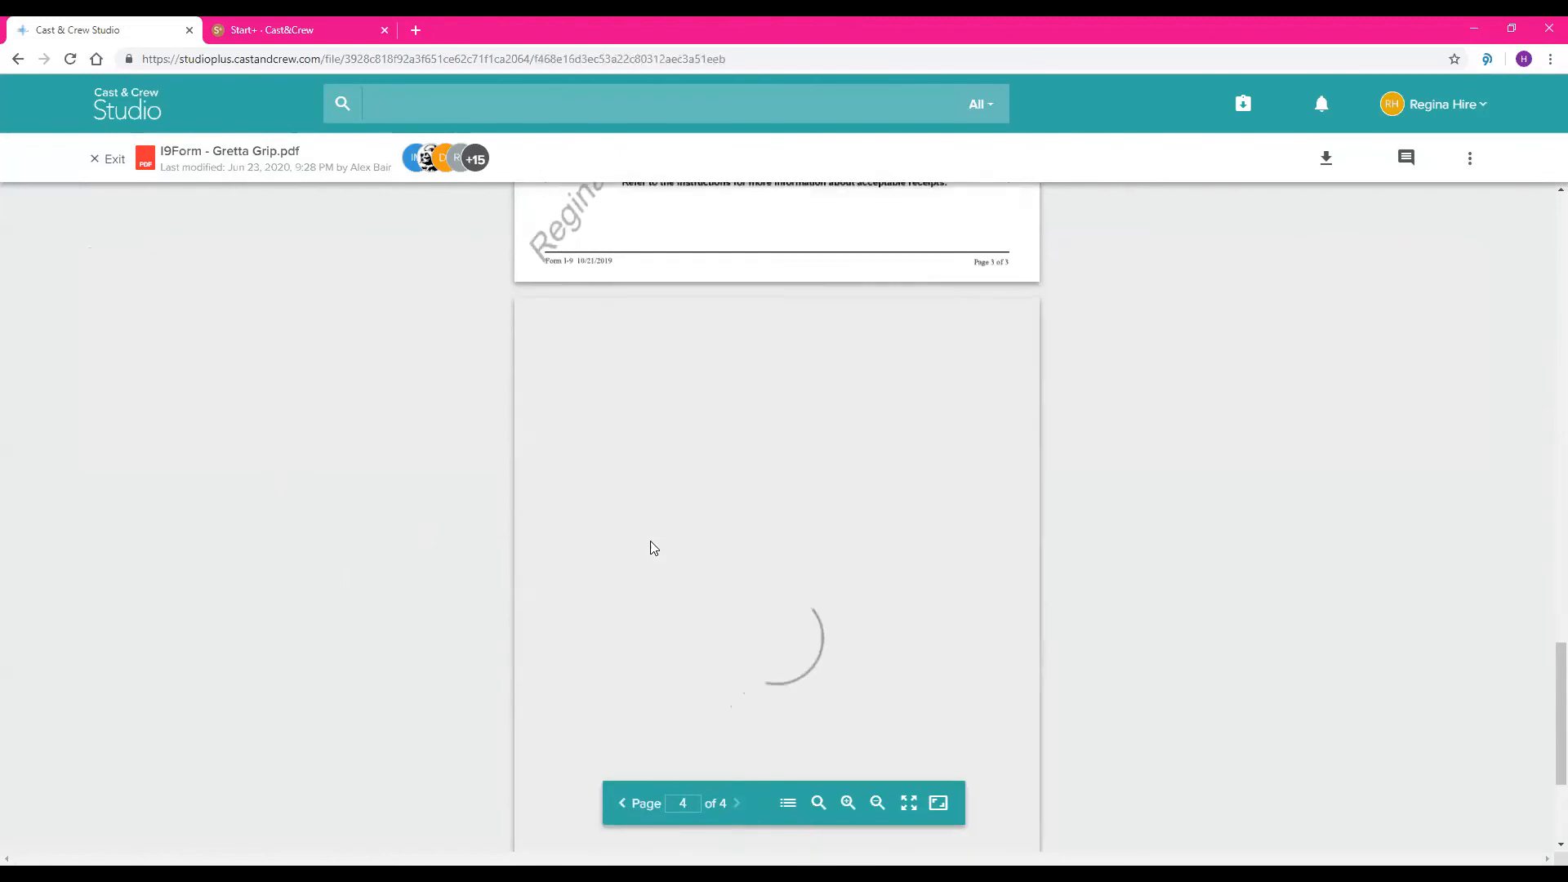
scroll(654, 548, up, 2)
scroll(654, 549, up, 7)
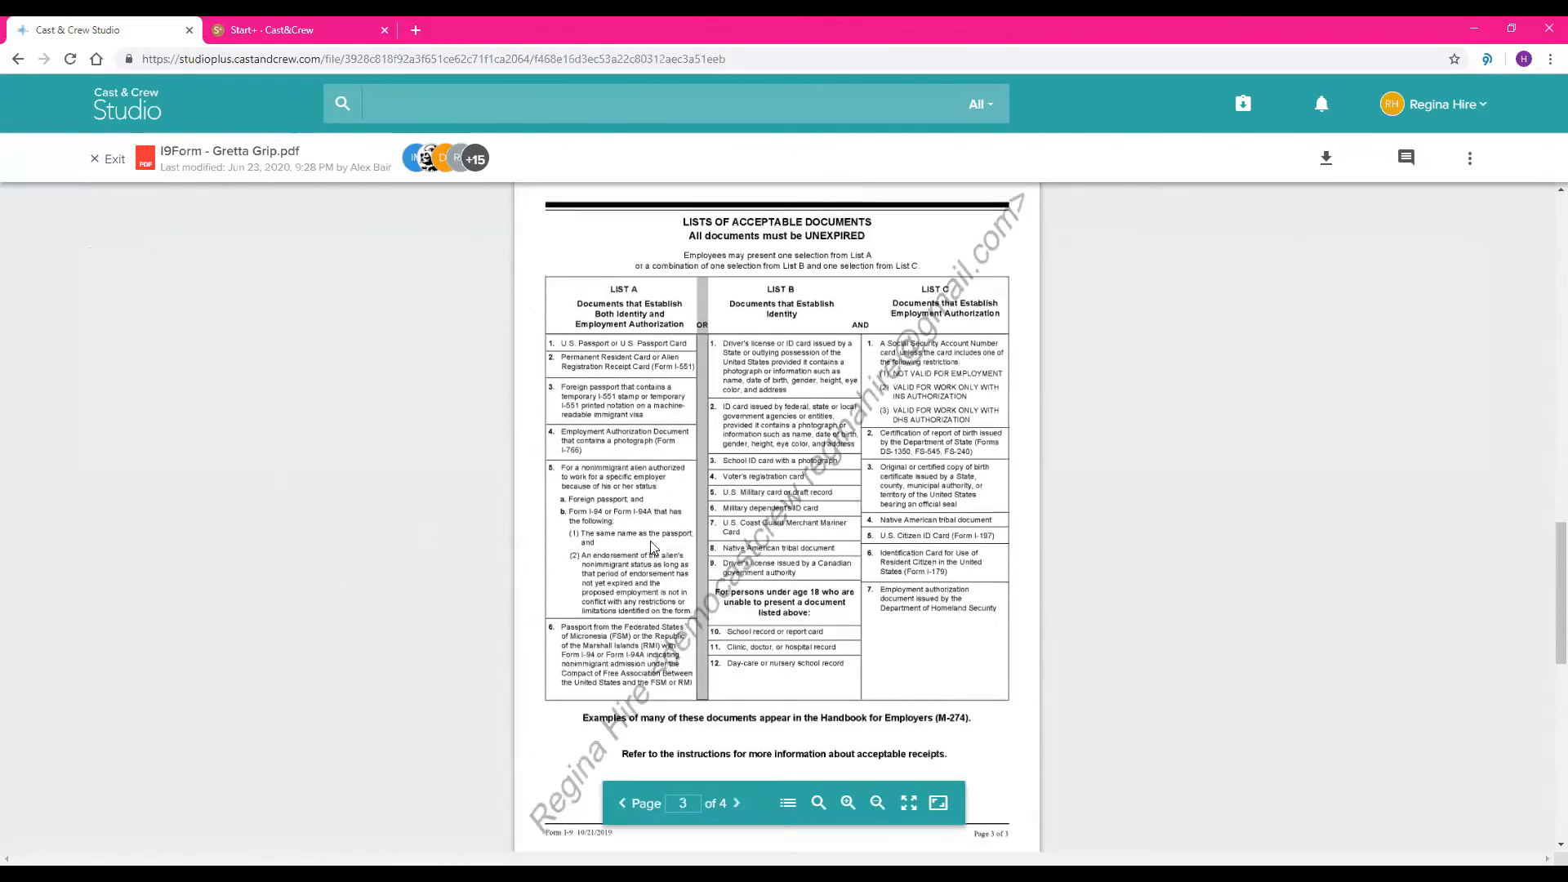
click(92, 166)
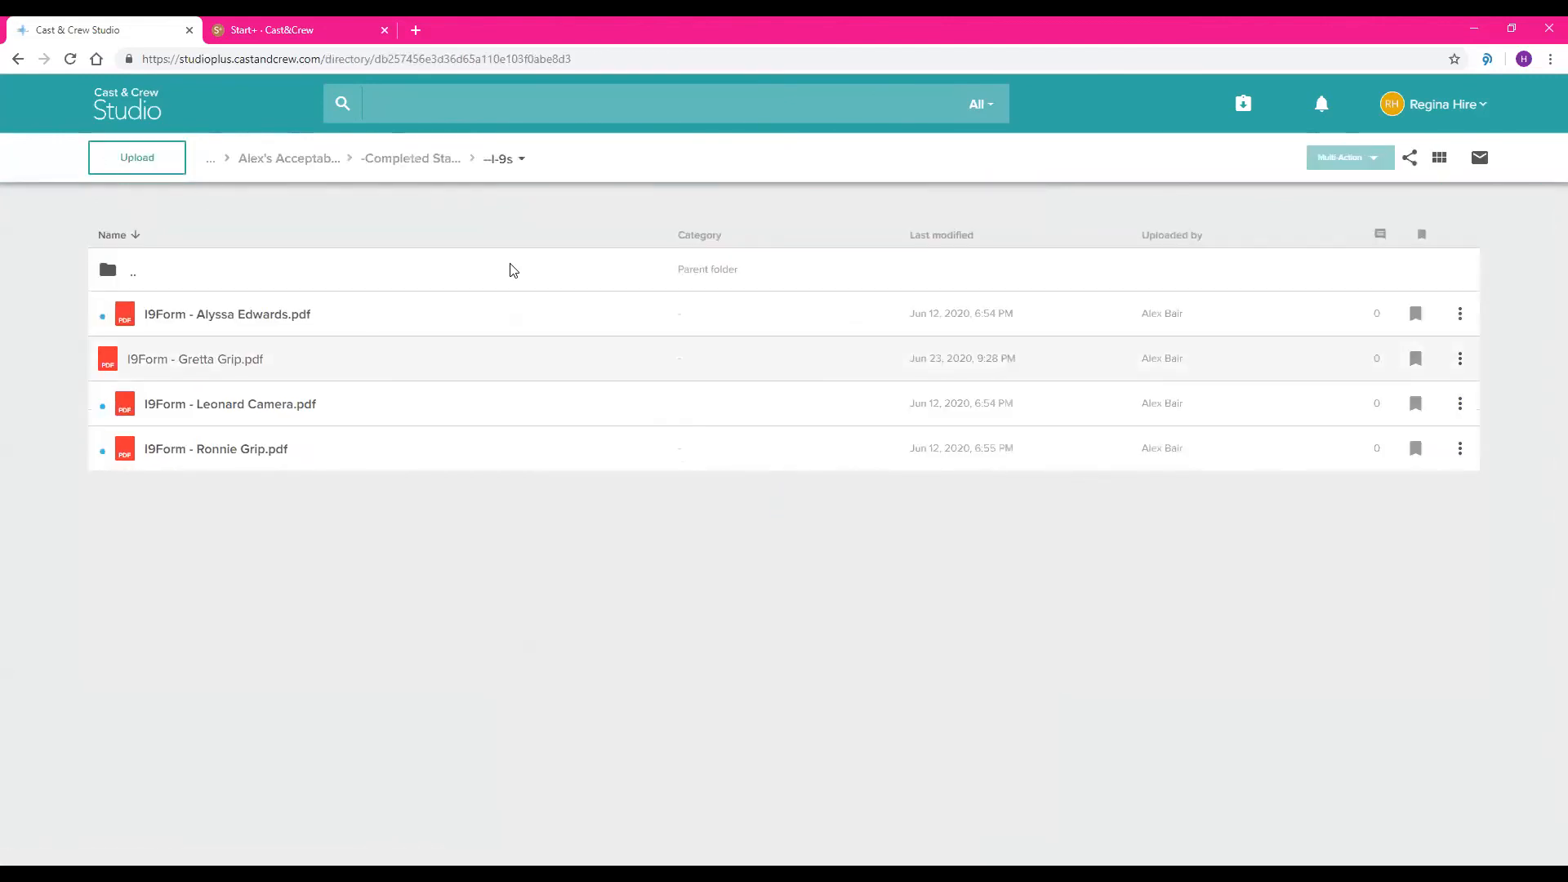
View the -Full Crew Start Packets folder in -Completed Start+ Documents- and return to the Alex's Acceptable Accident folder
click(419, 162)
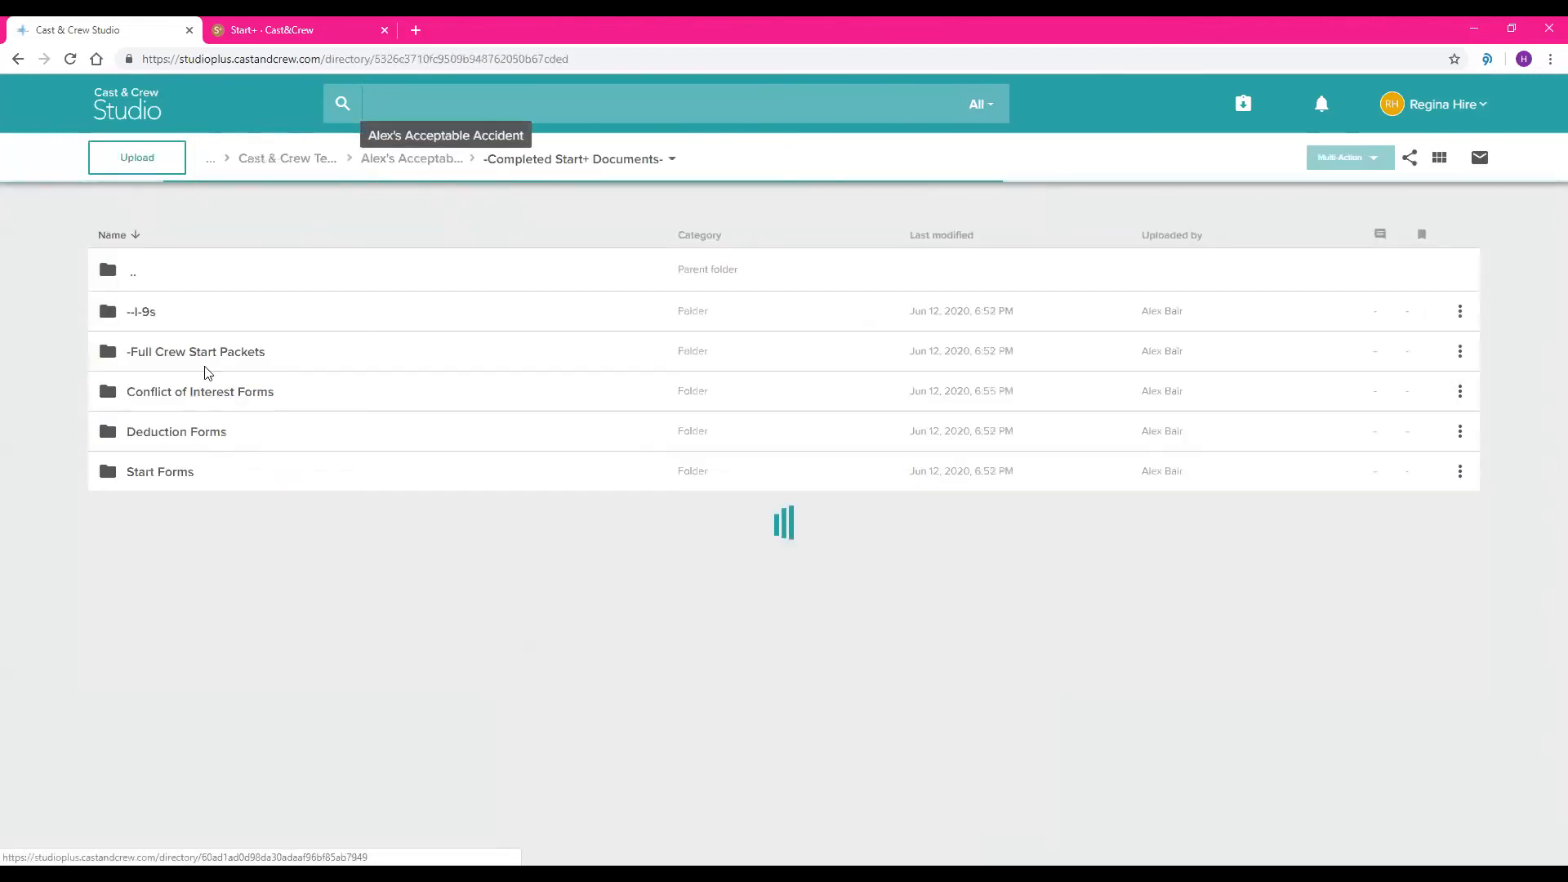
click(183, 353)
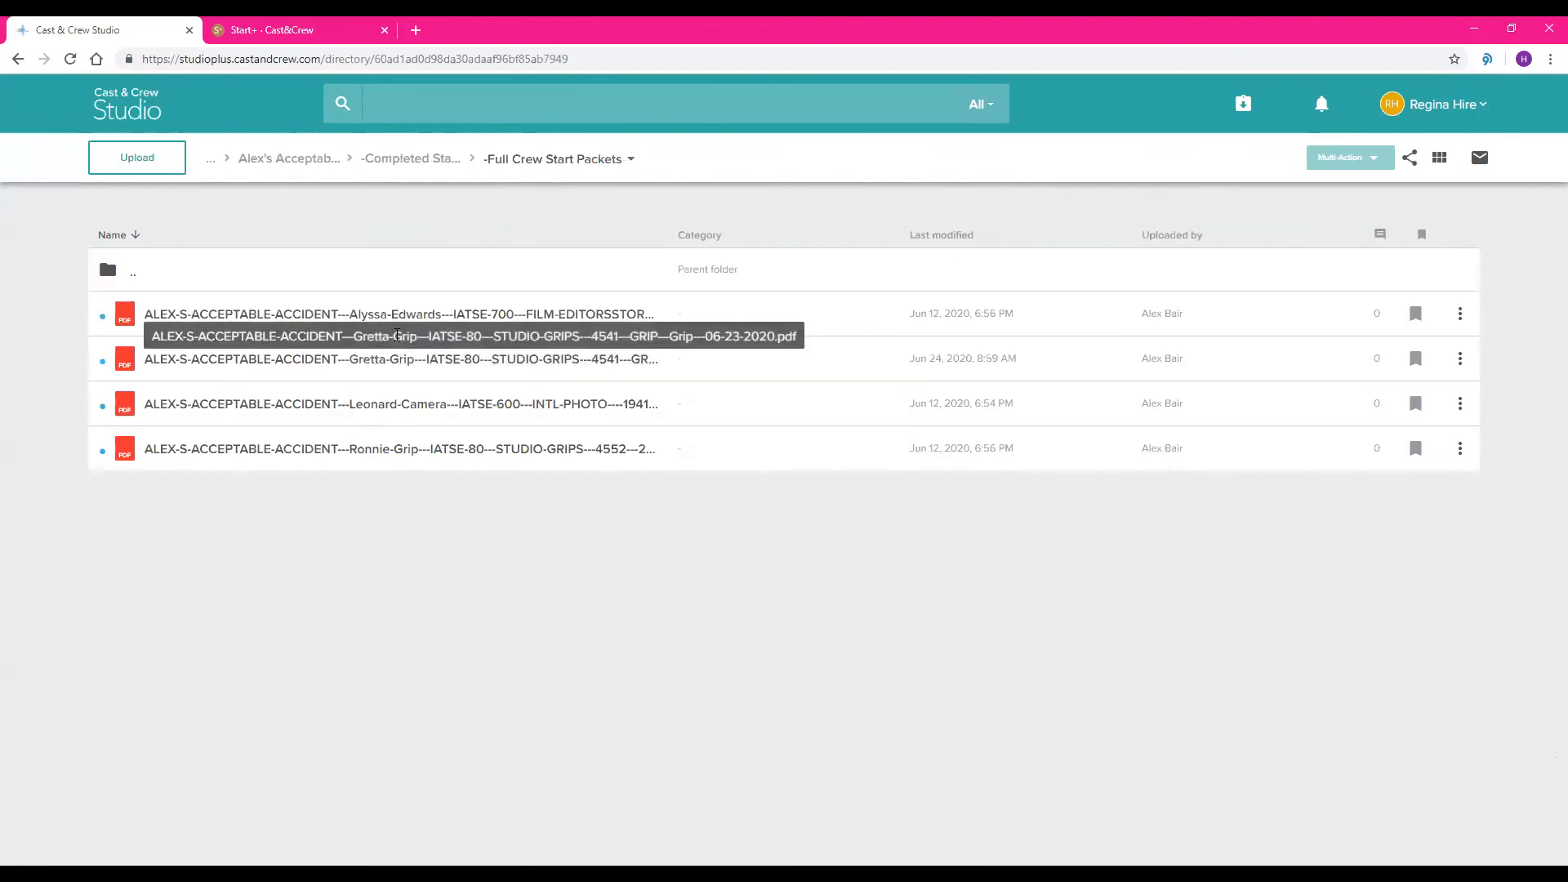
click(320, 166)
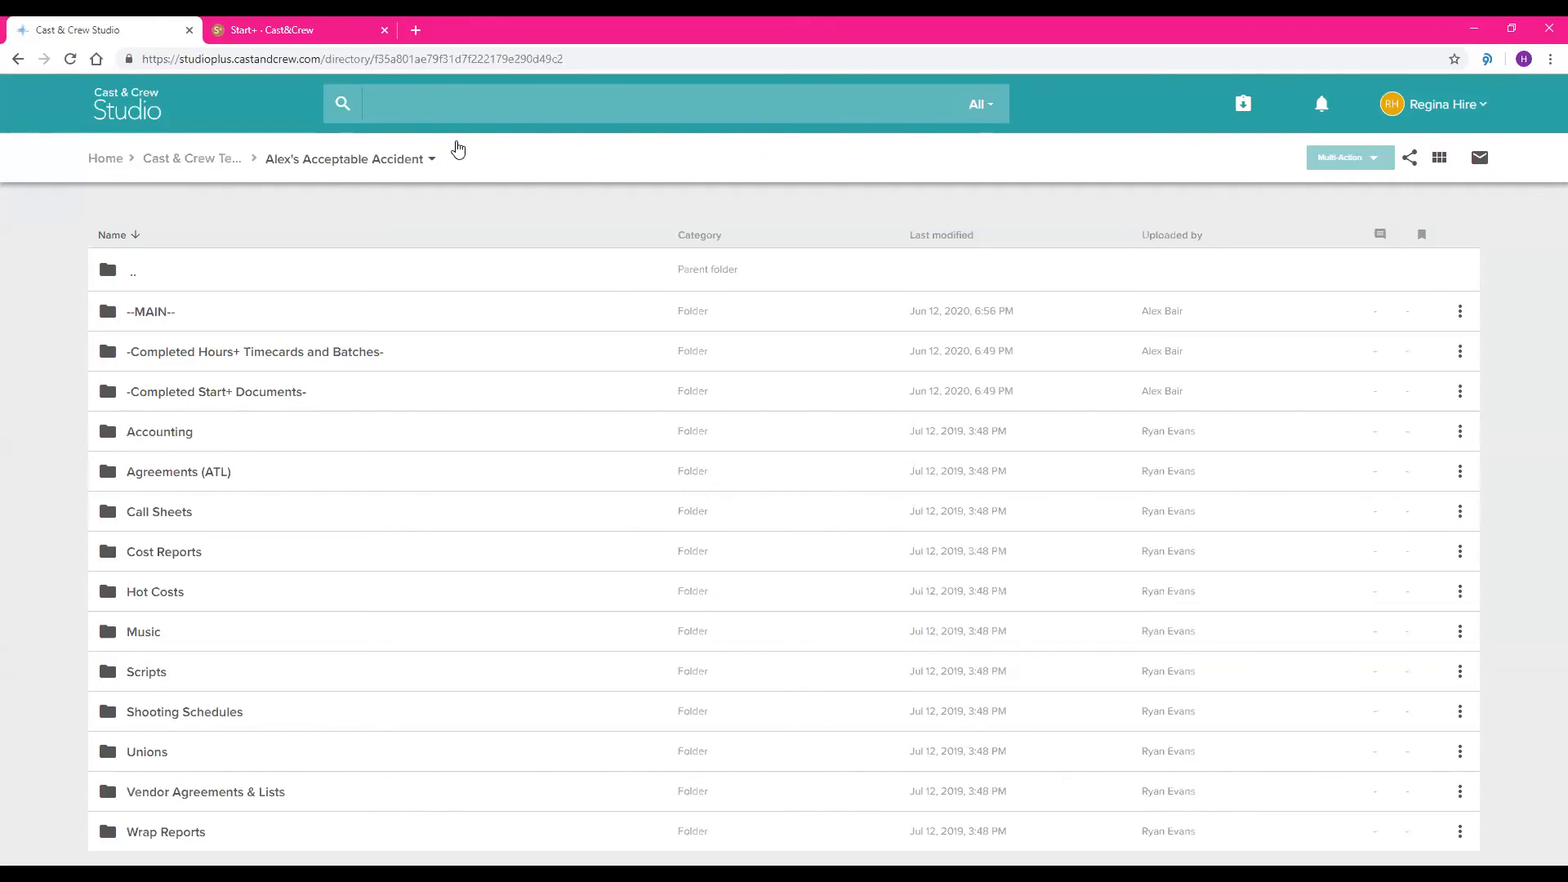
Search all files for the crew member's full name and look through the suggested documents
click(483, 97)
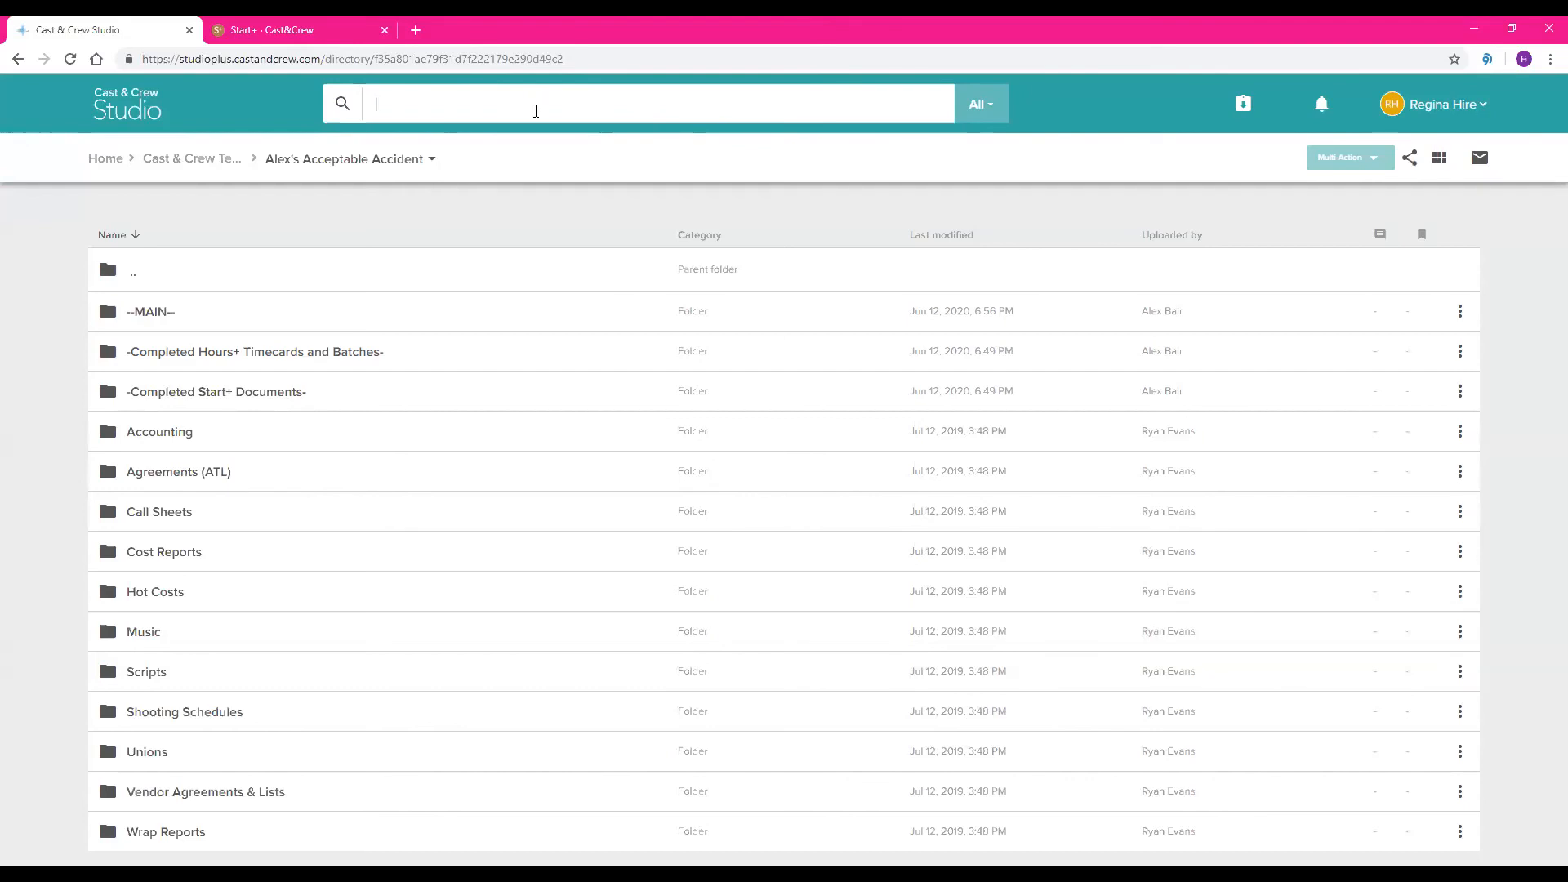
text(Ronnie Grip)
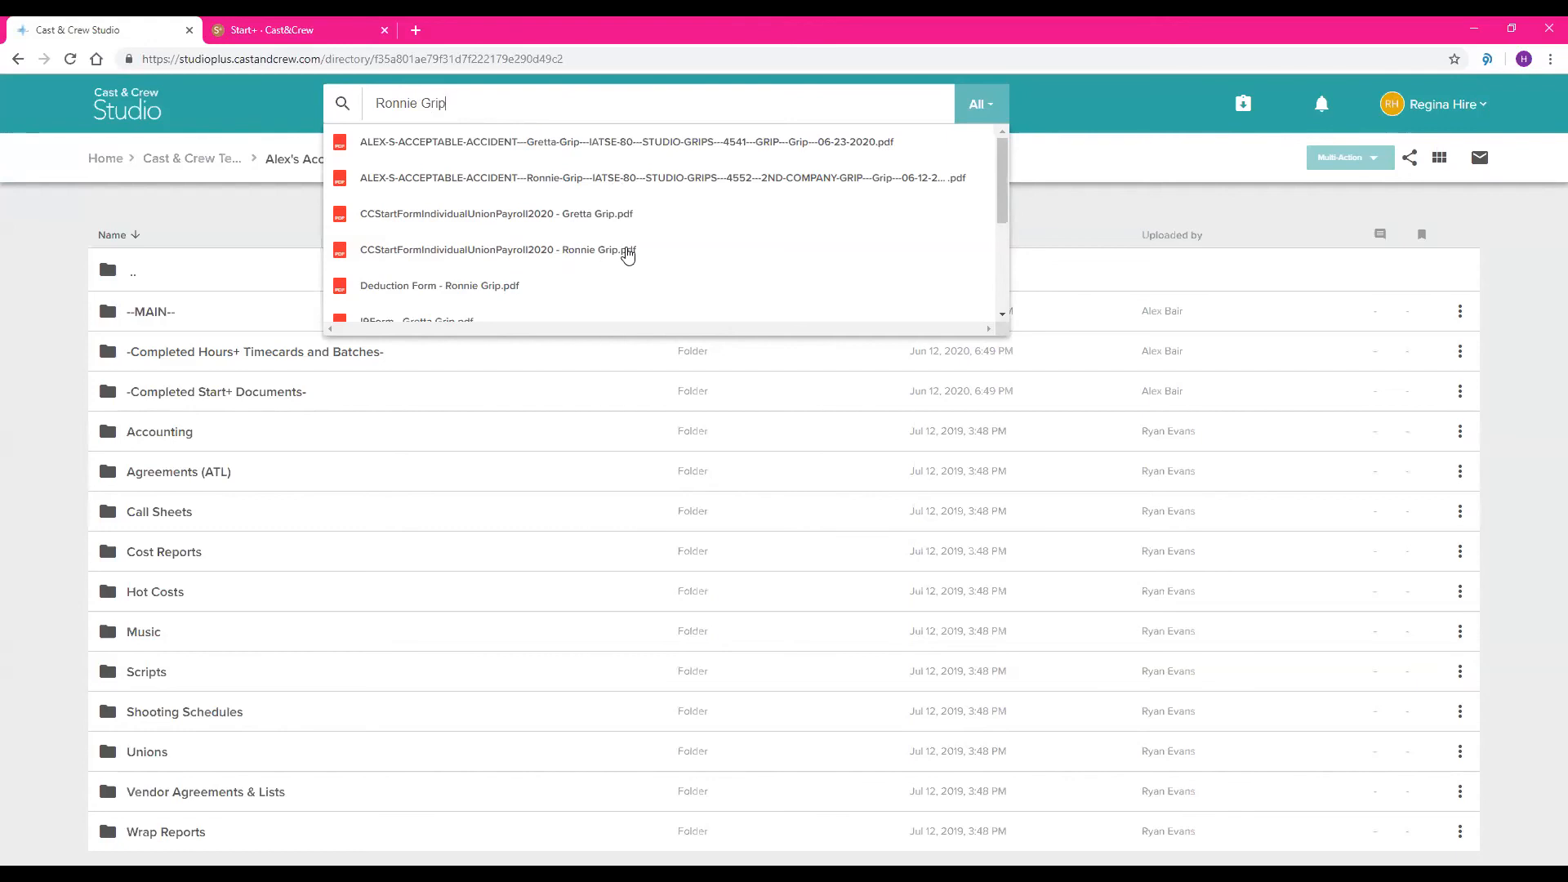
scroll(511, 234, down, 1)
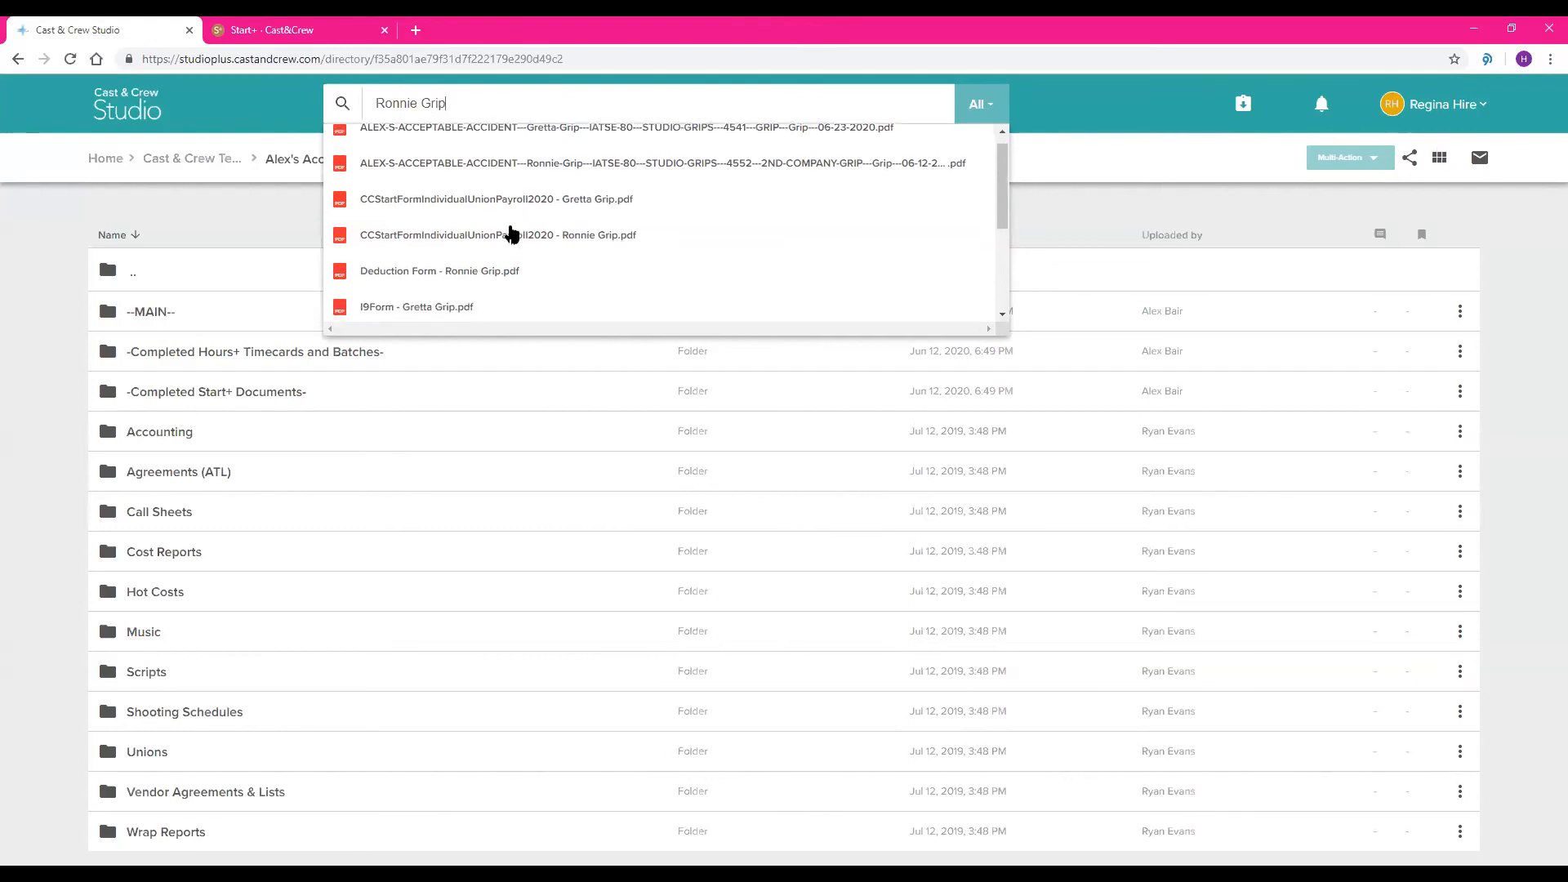
scroll(543, 266, down, 2)
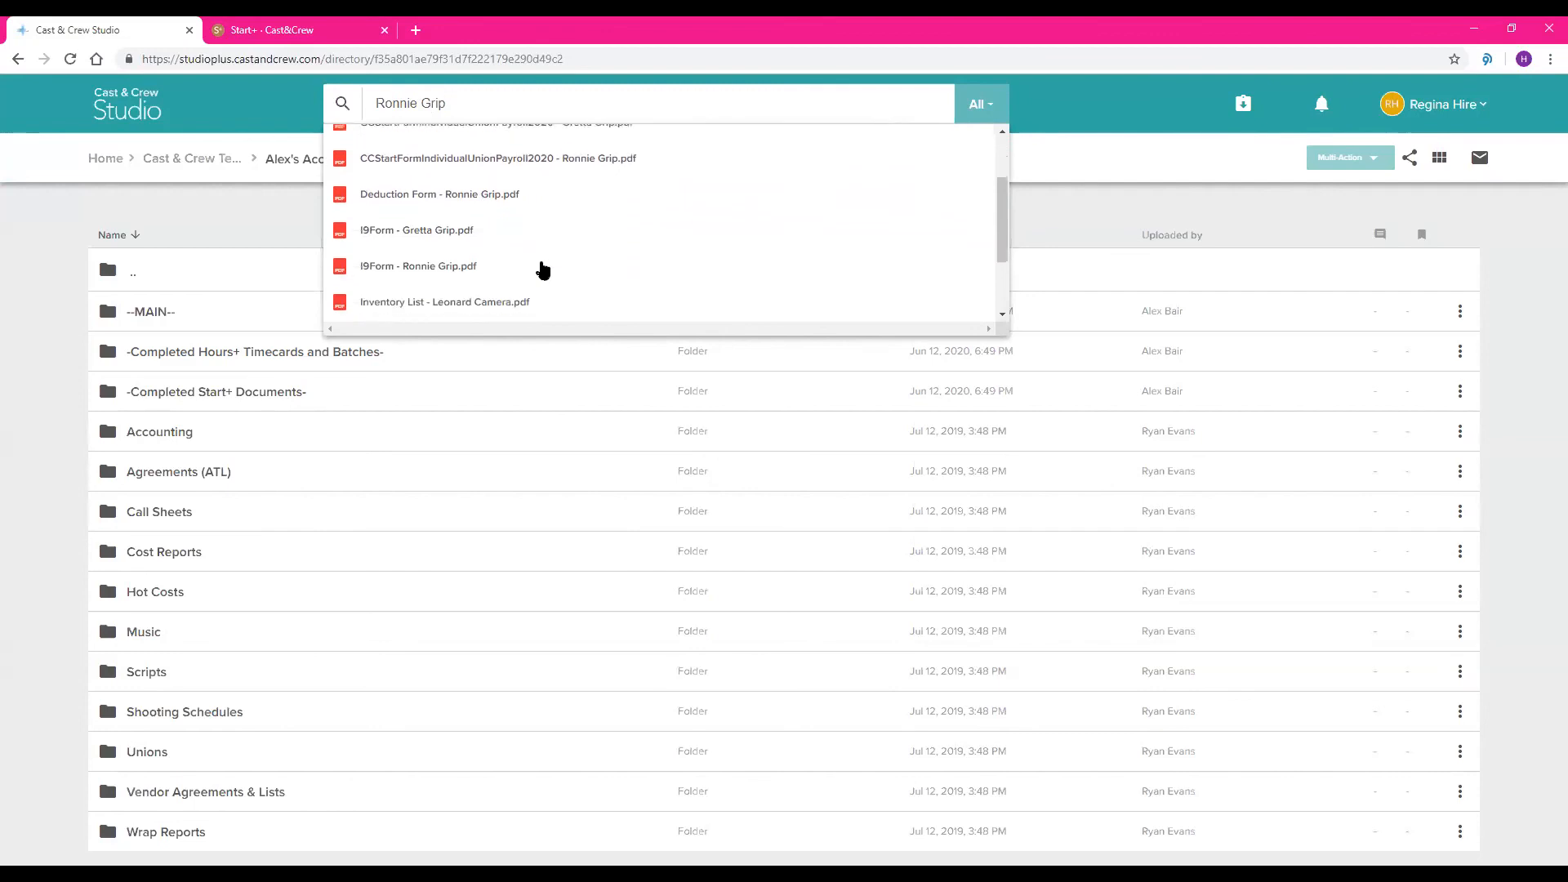
scroll(677, 230, up, 1)
scroll(677, 230, up, 2)
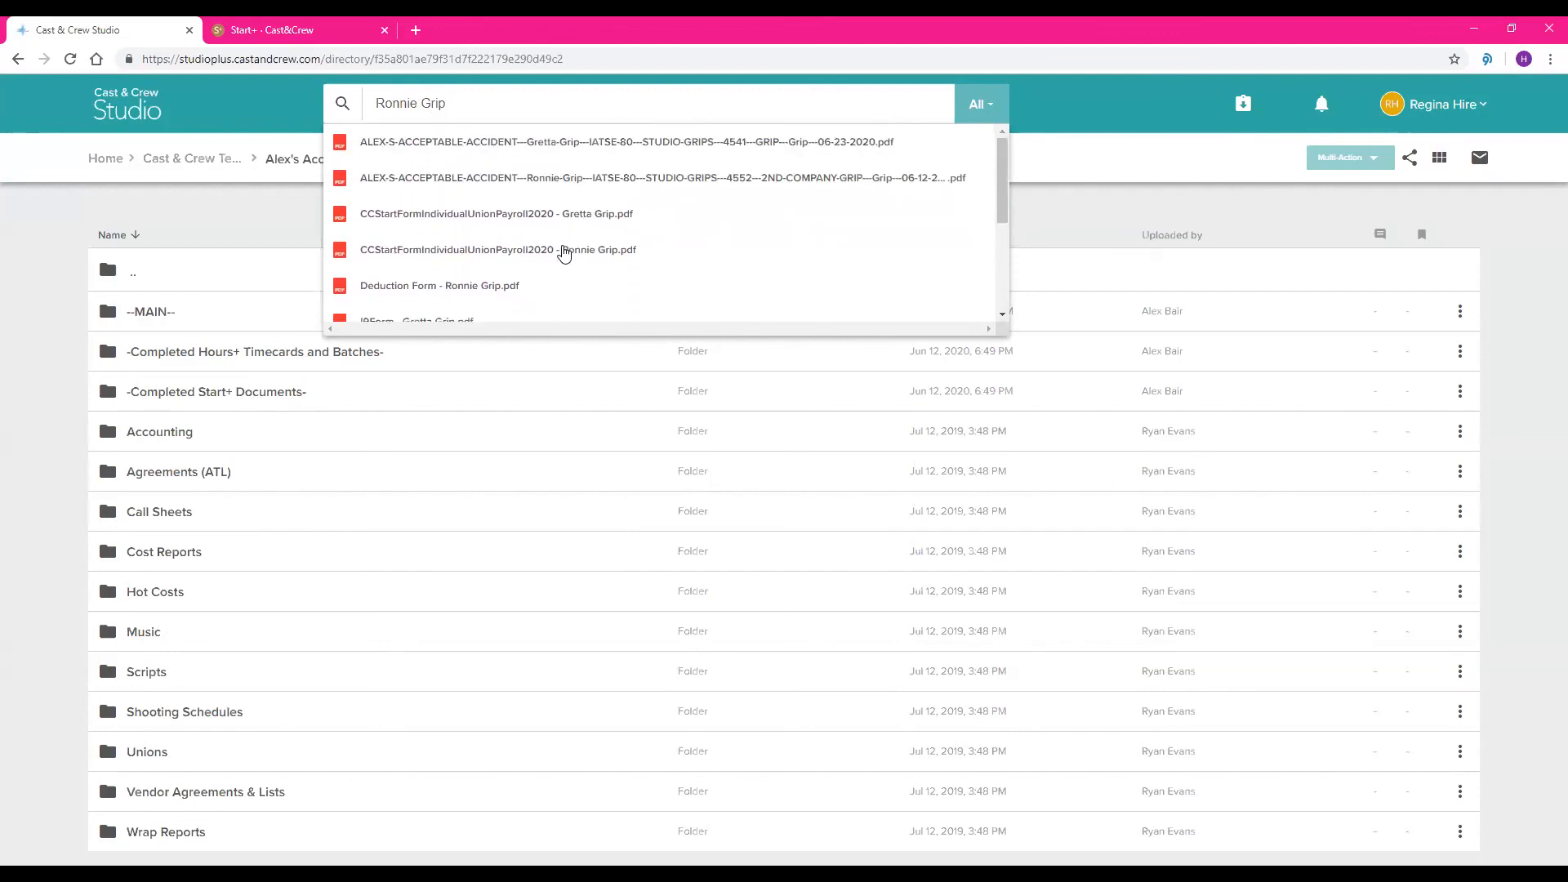
Open the searched crew member's CCStartFormIndividualUnionPayroll2020 PDF, review the form and its Start+ document history, and exit the document
click(561, 246)
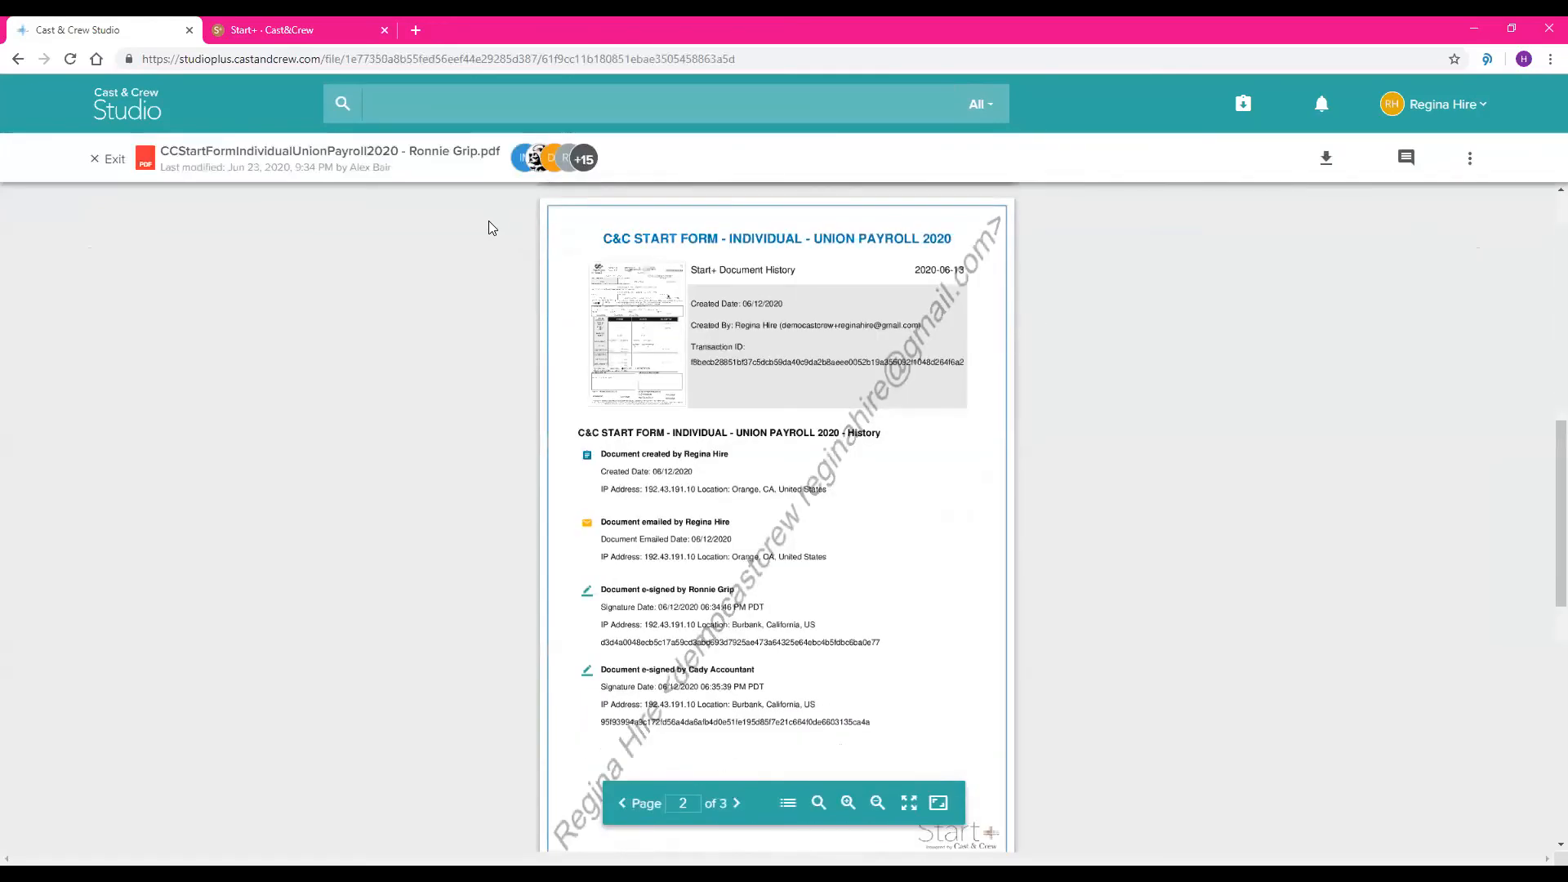
scroll(539, 283, up, 7)
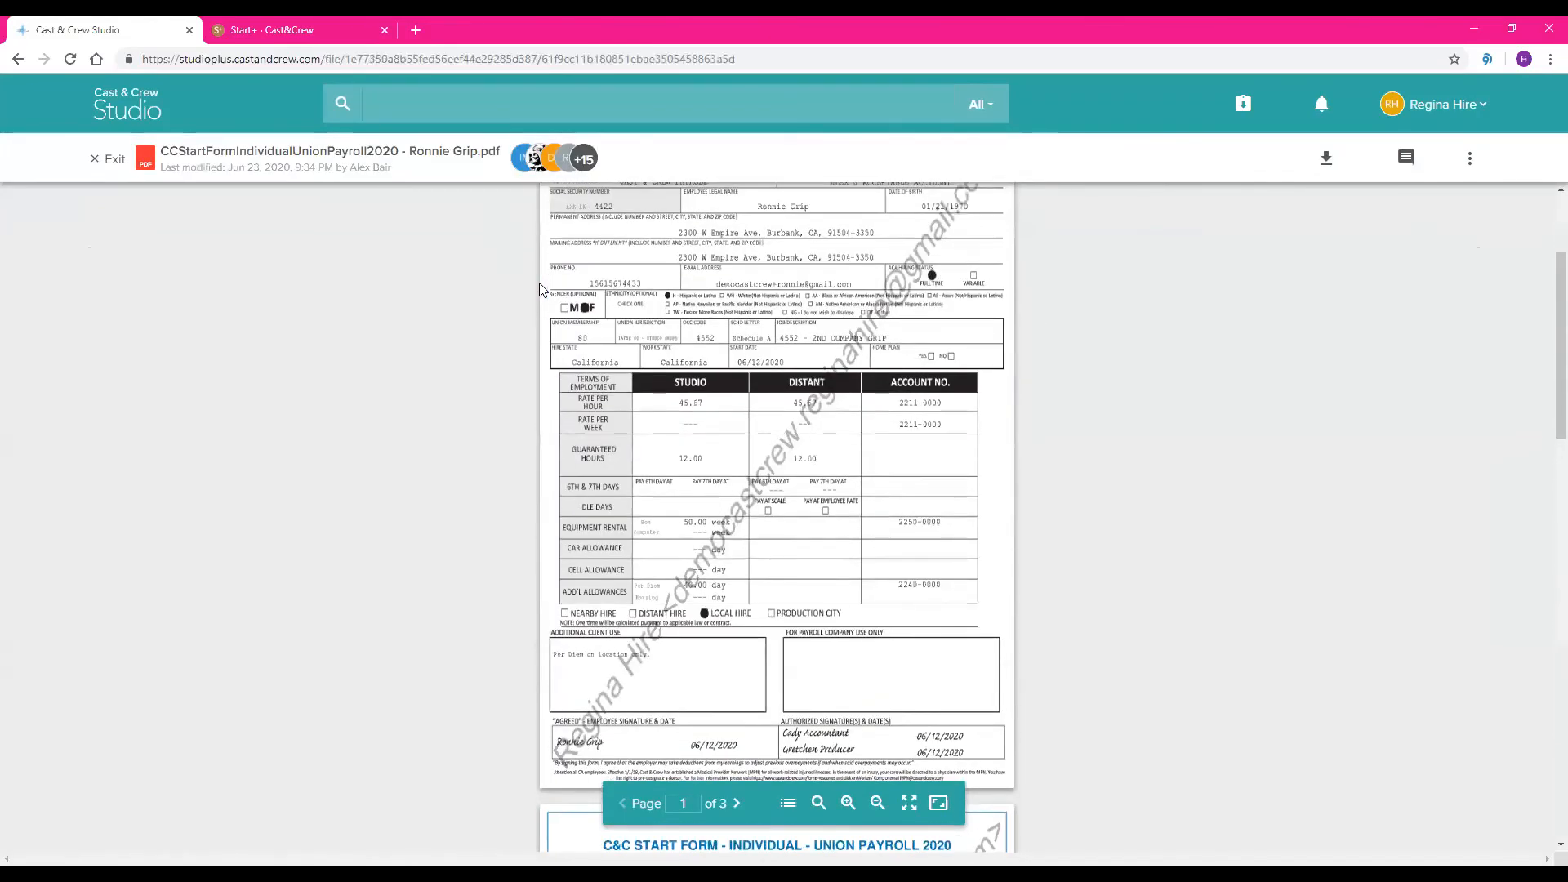
scroll(539, 282, down, 5)
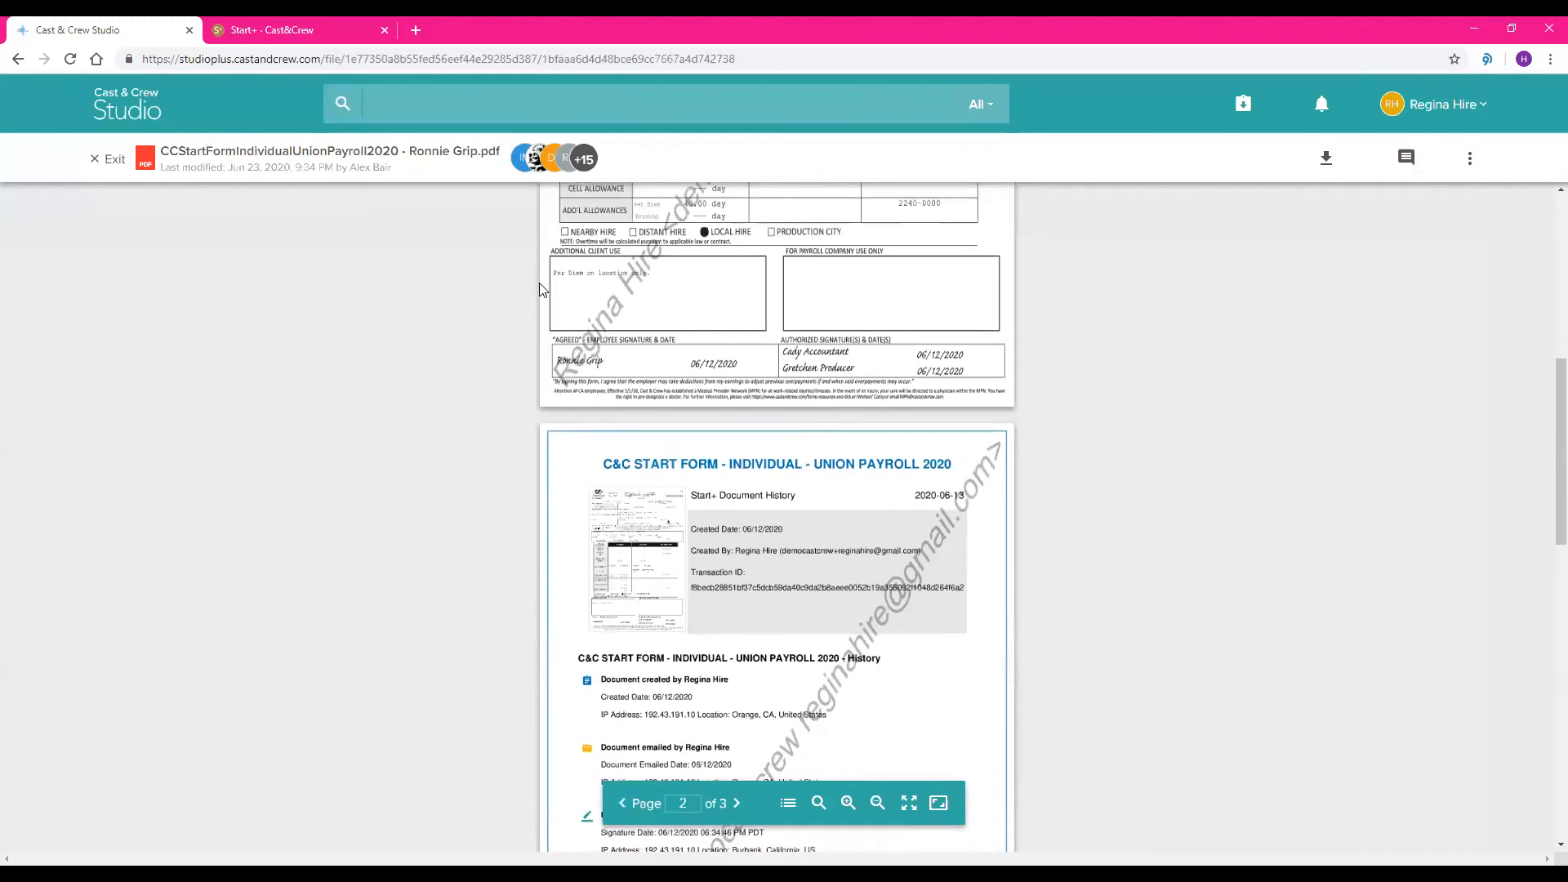
scroll(539, 288, down, 2)
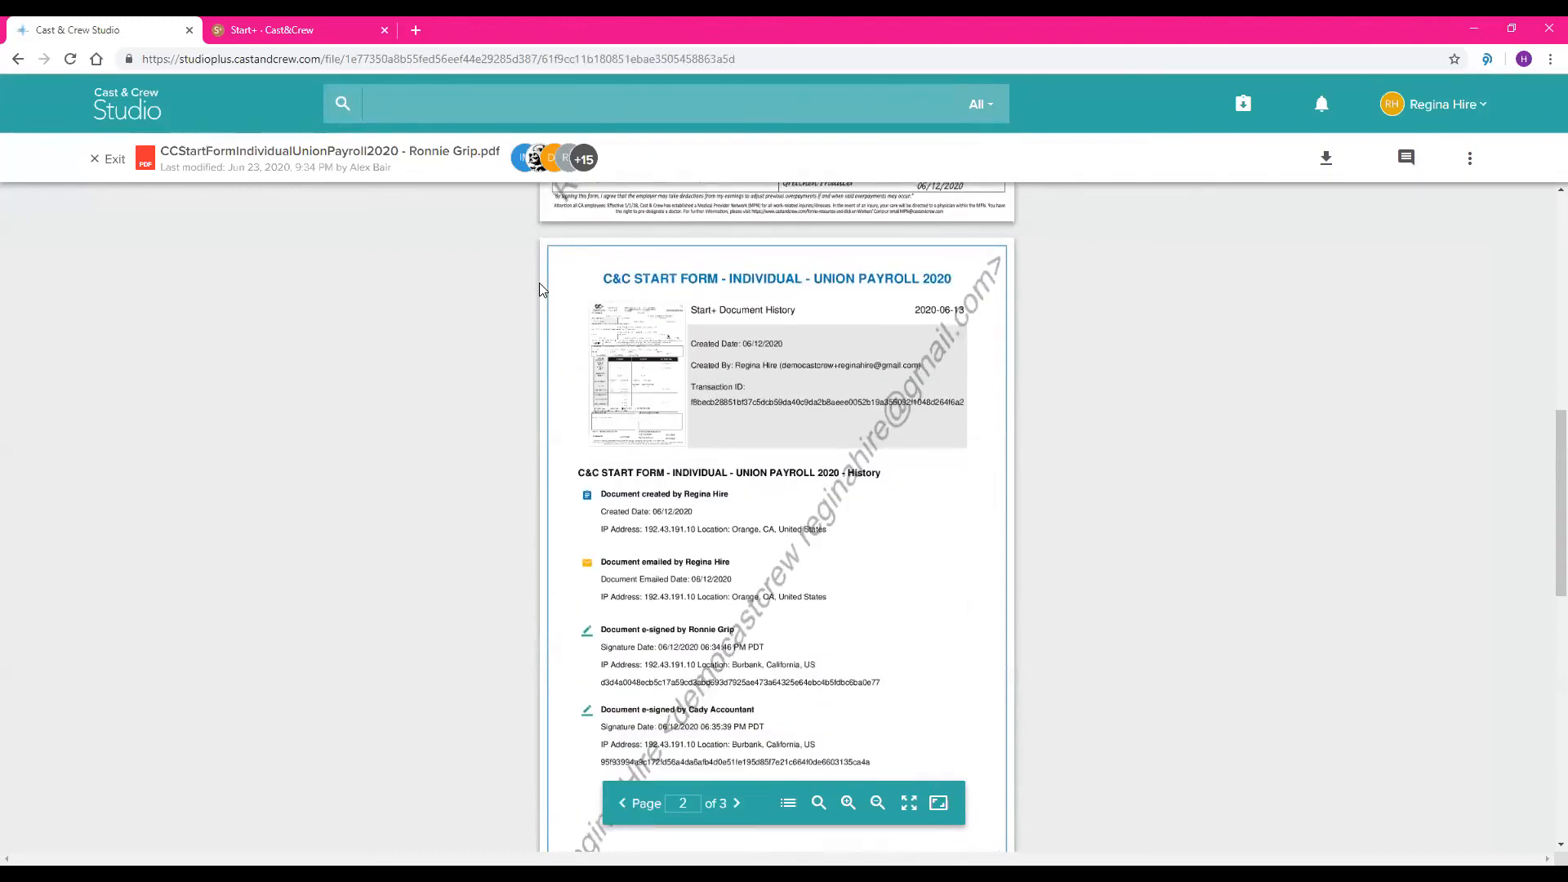
scroll(539, 288, down, 1)
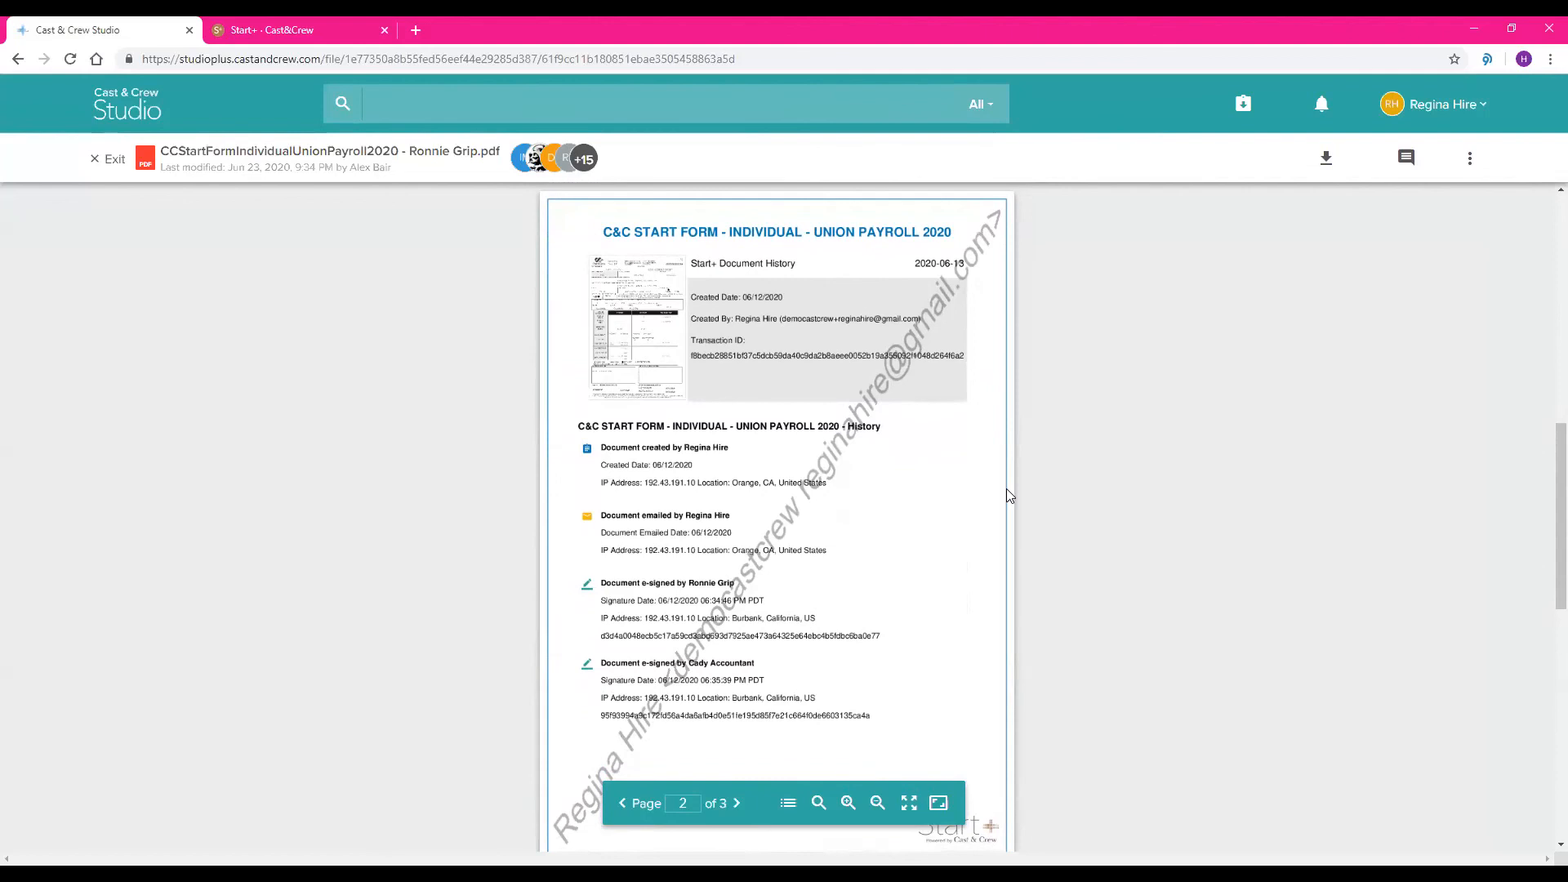
scroll(1007, 490, down, 1)
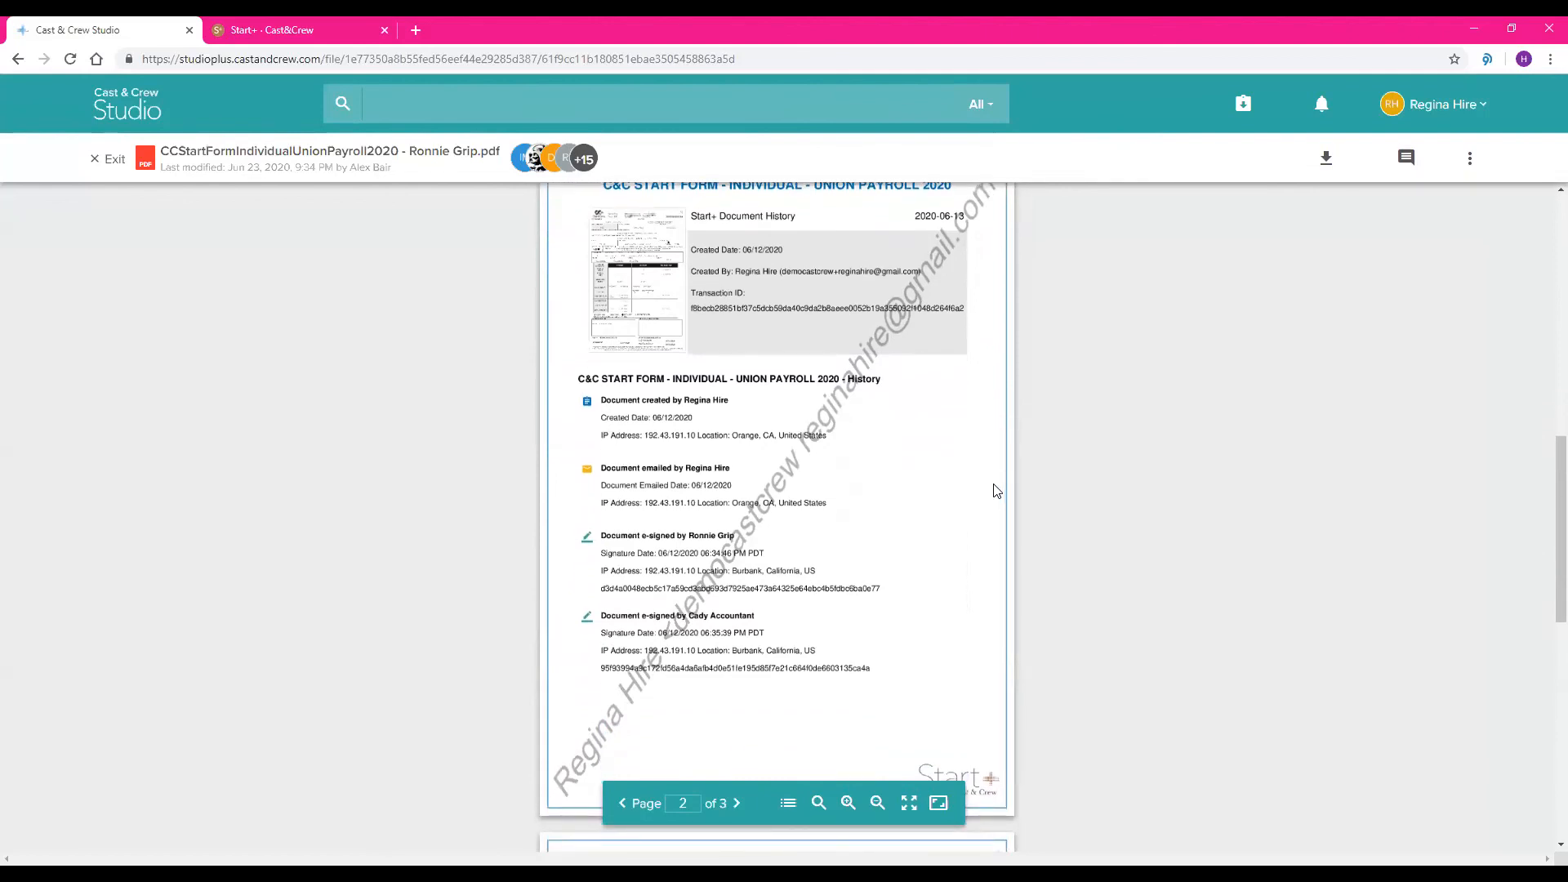
scroll(997, 490, up, 1)
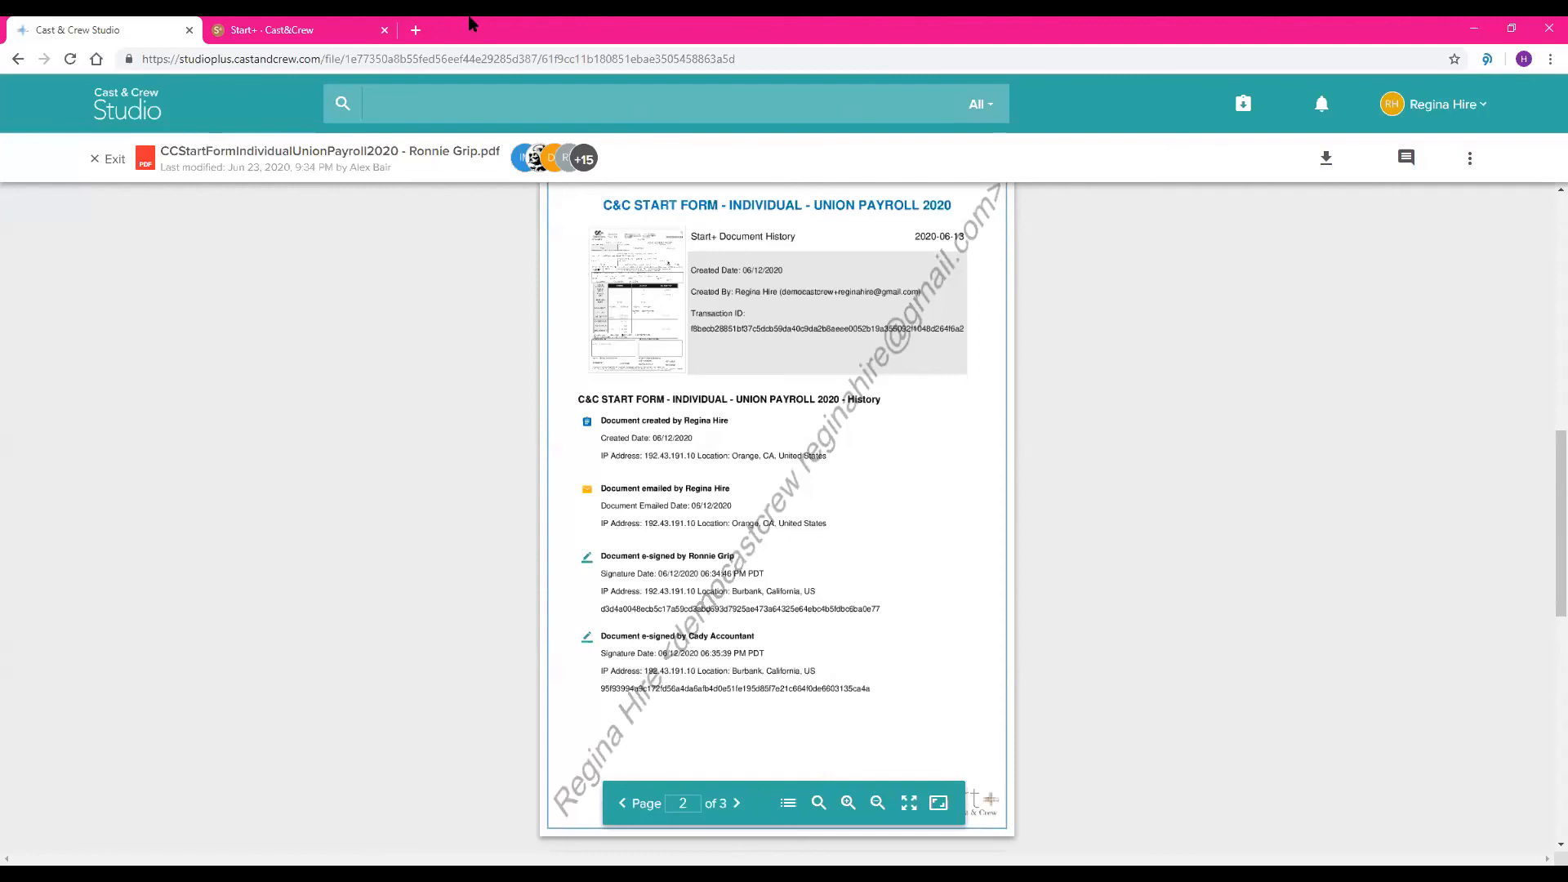
click(98, 158)
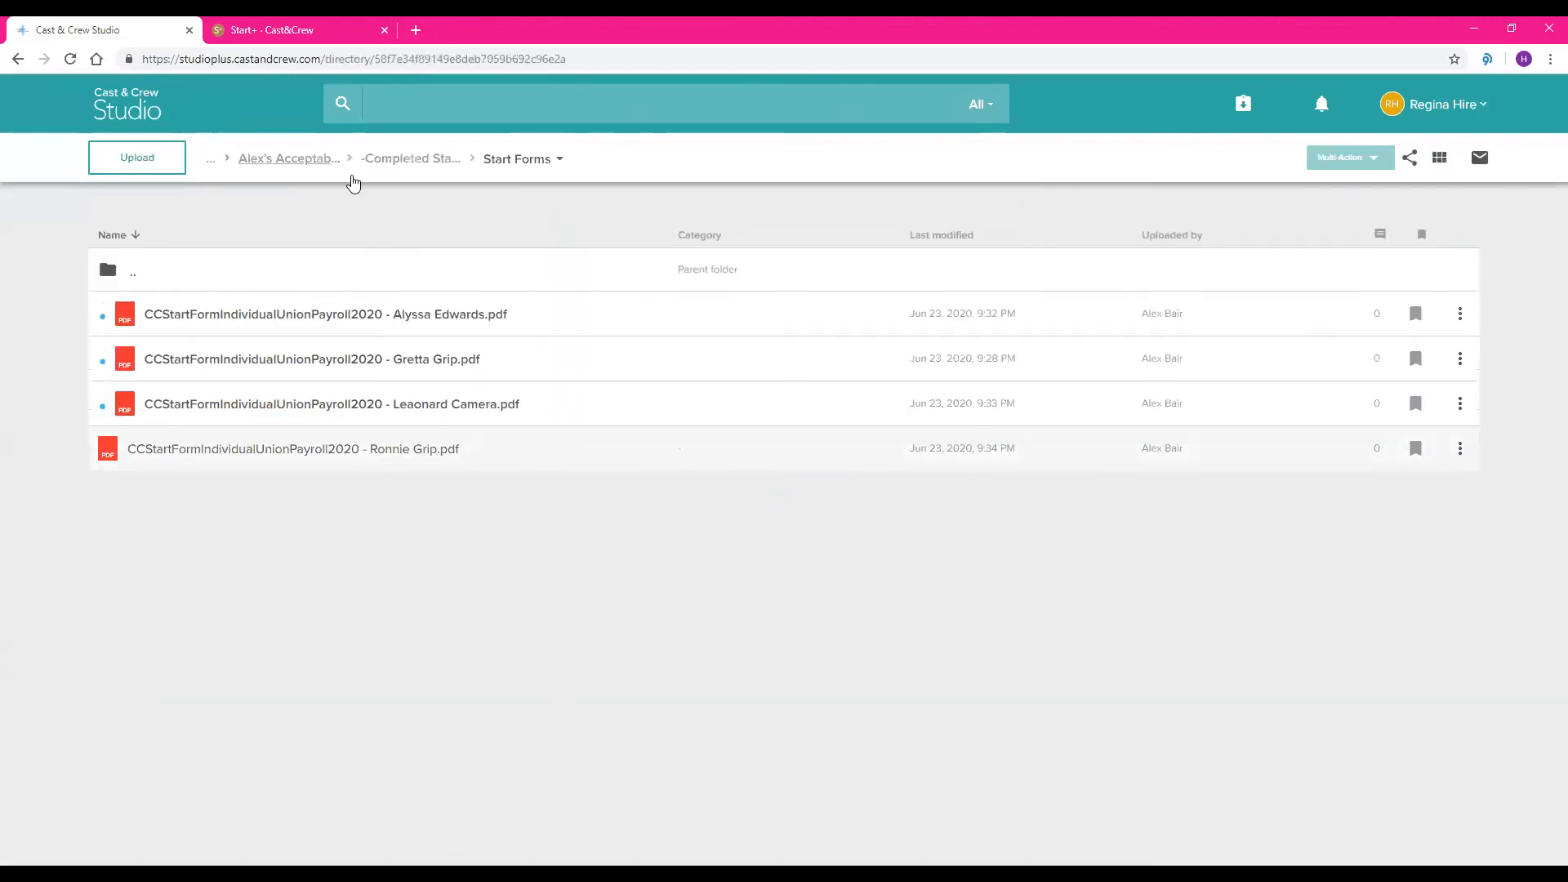
Reopen -Completed Start+ Documents- from the project folder, view its Start Forms folder and go back
click(318, 162)
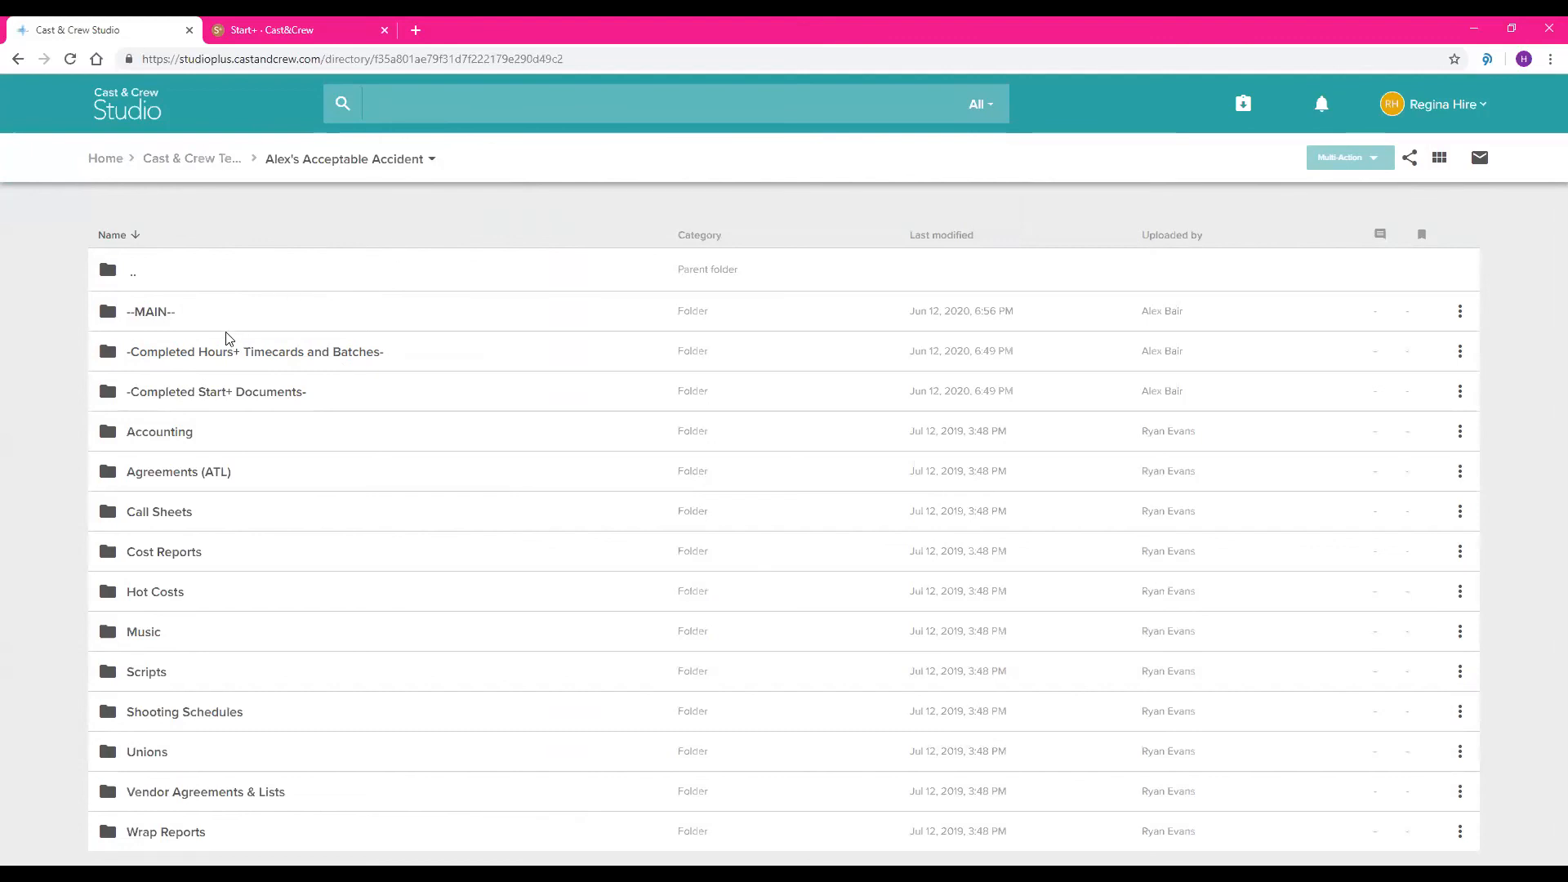
click(349, 382)
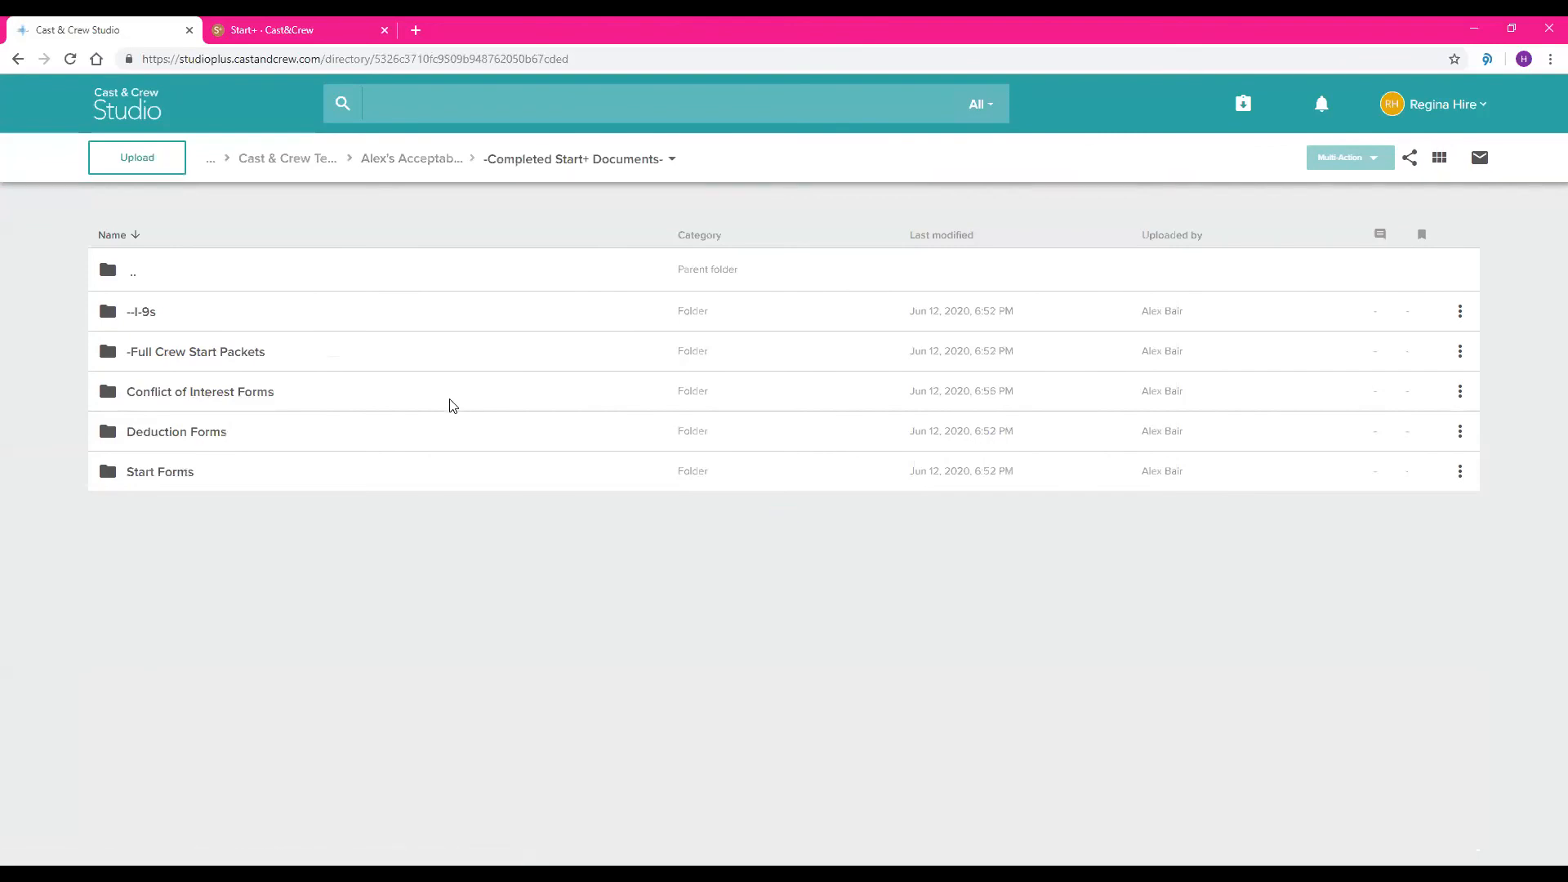
click(214, 476)
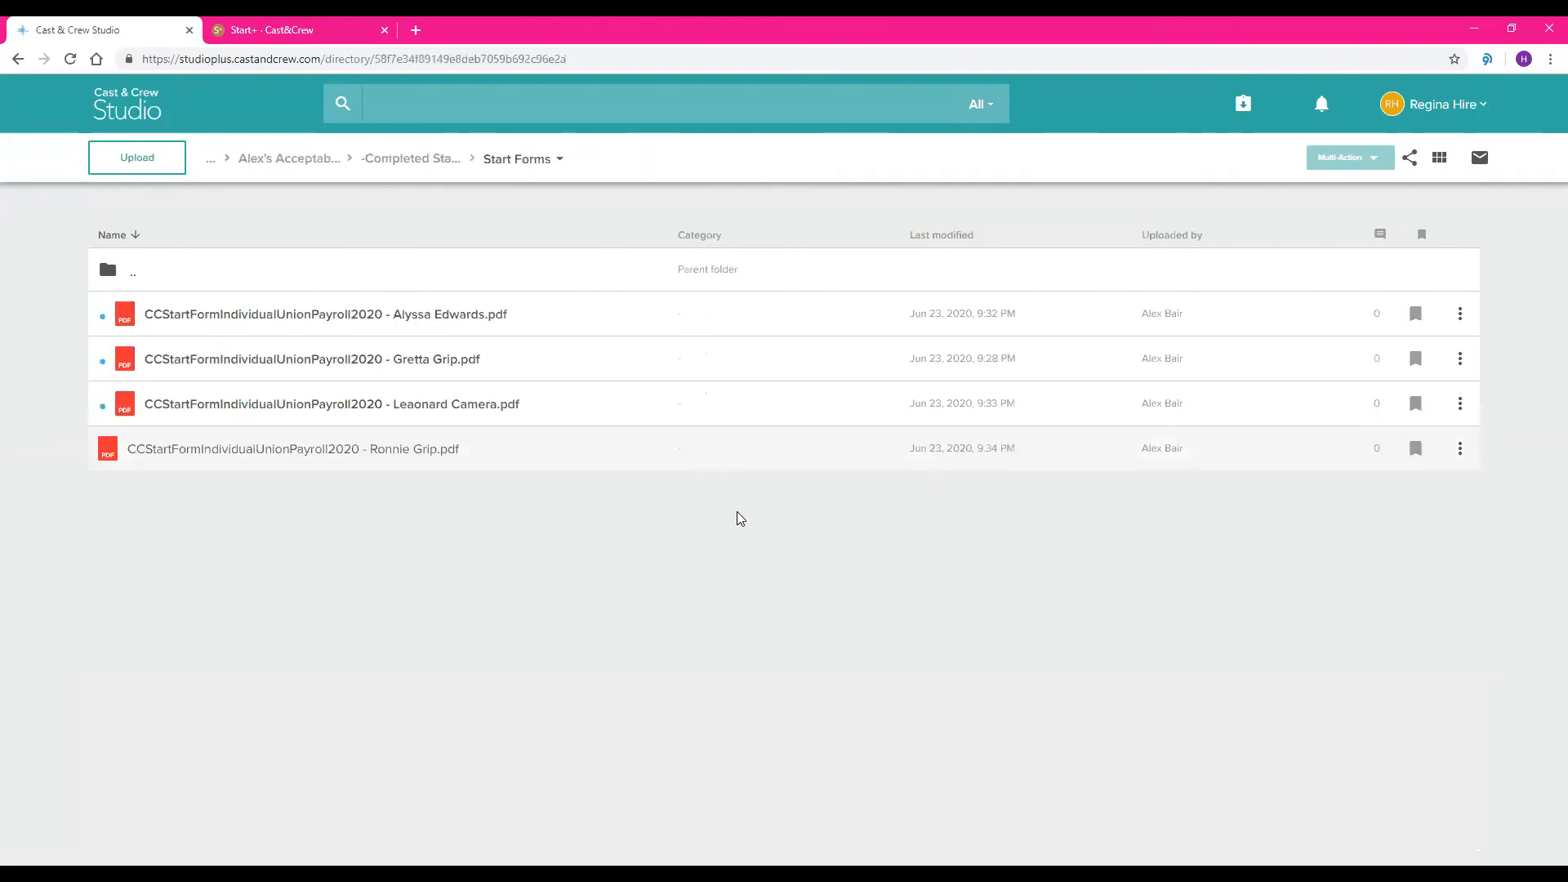
click(17, 59)
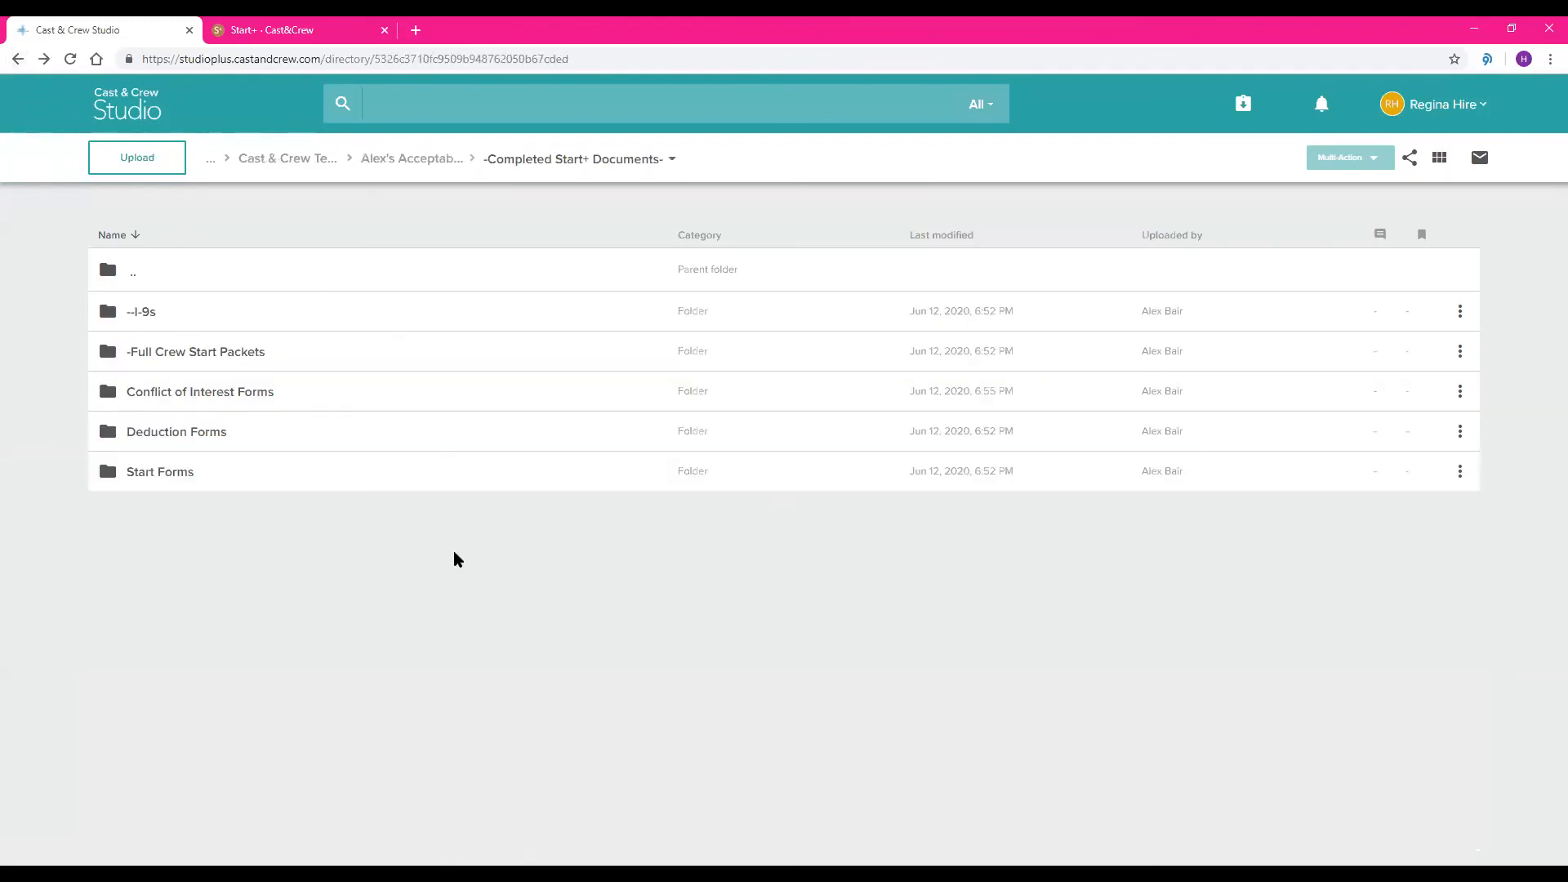
View the -Full Crew Start Packets folder again, go back to -Completed Start+ Documents- and open the --I-9s folder
click(217, 354)
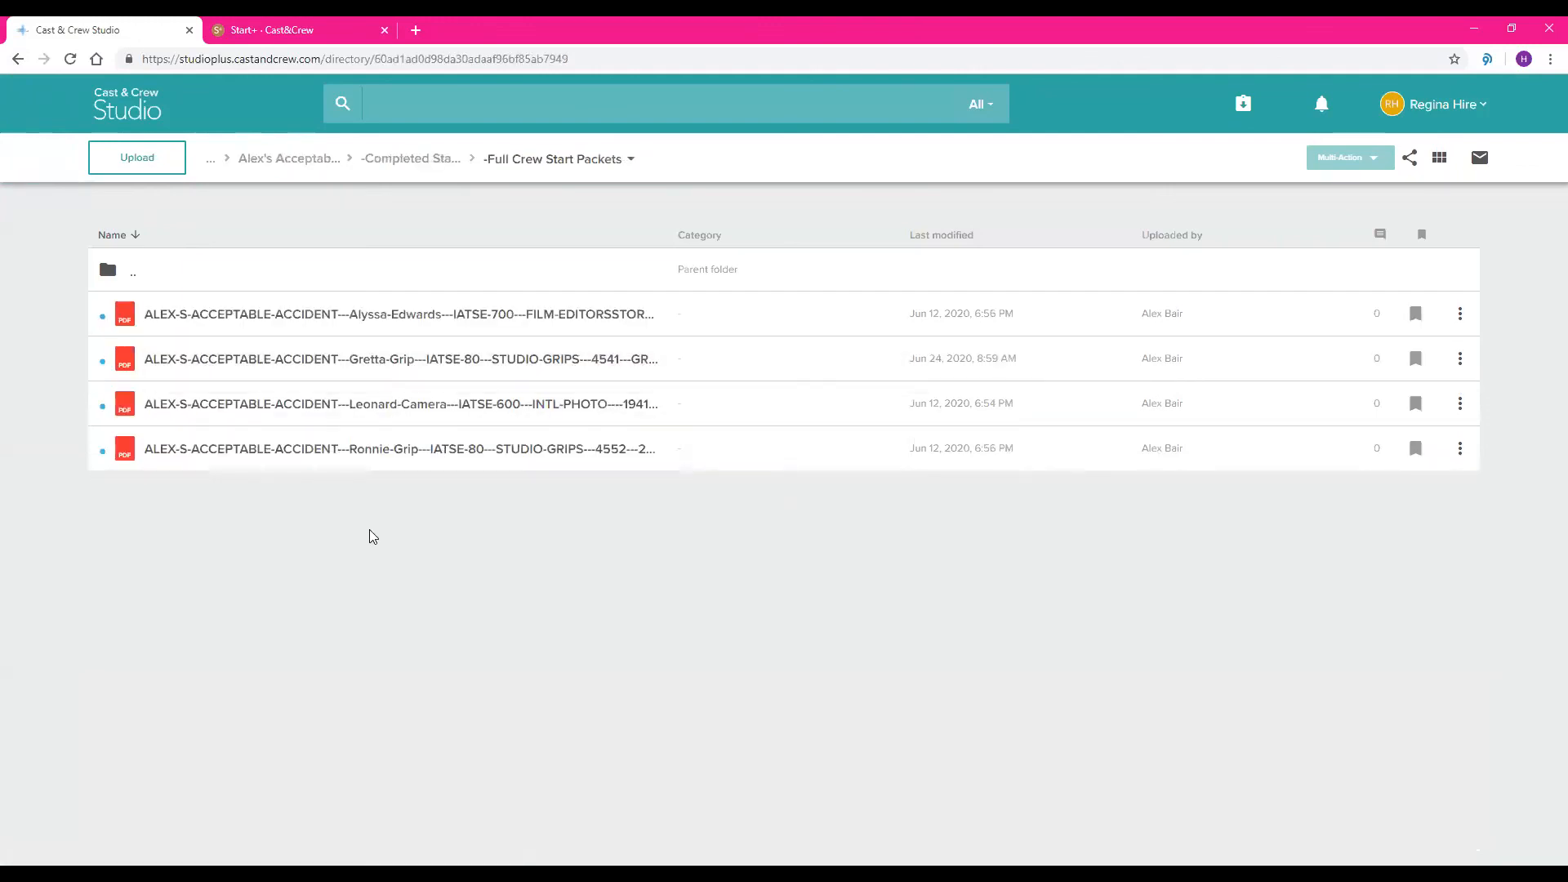
click(18, 60)
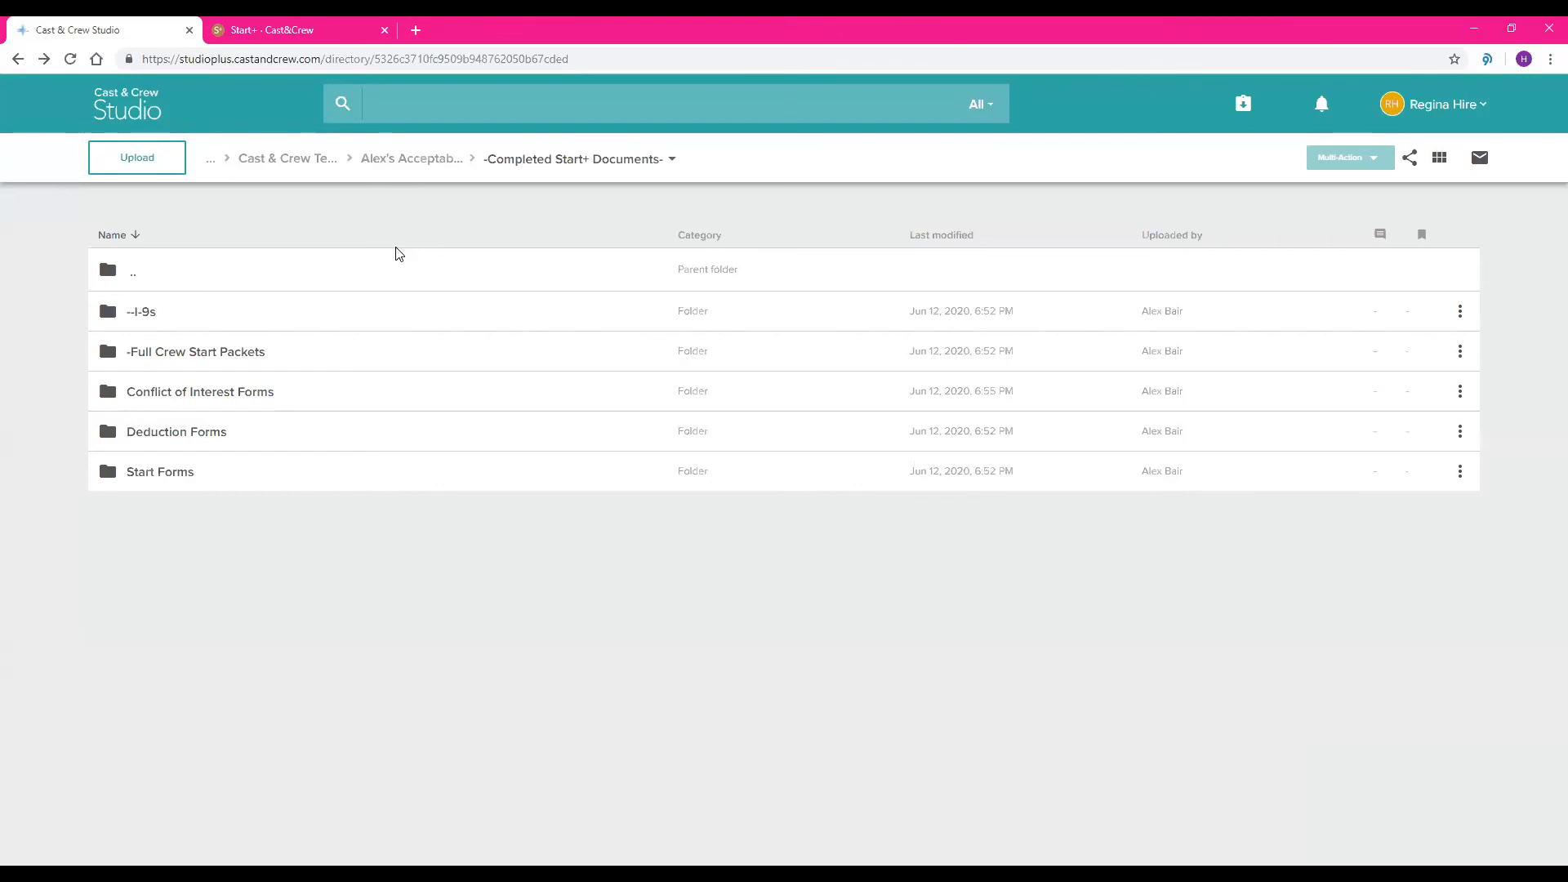
click(141, 315)
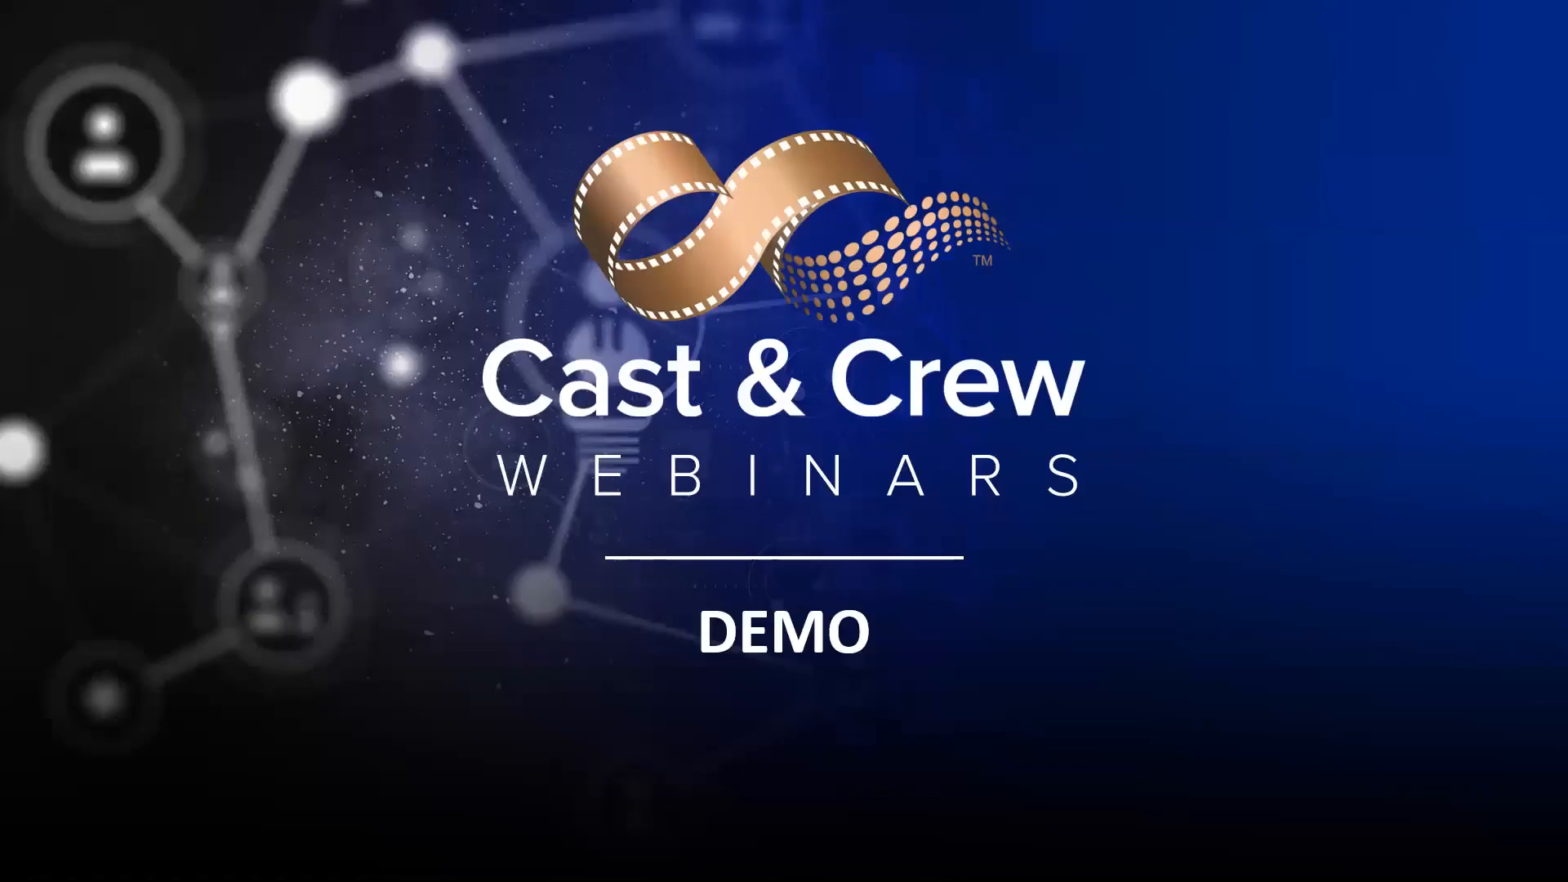
click(1223, 478)
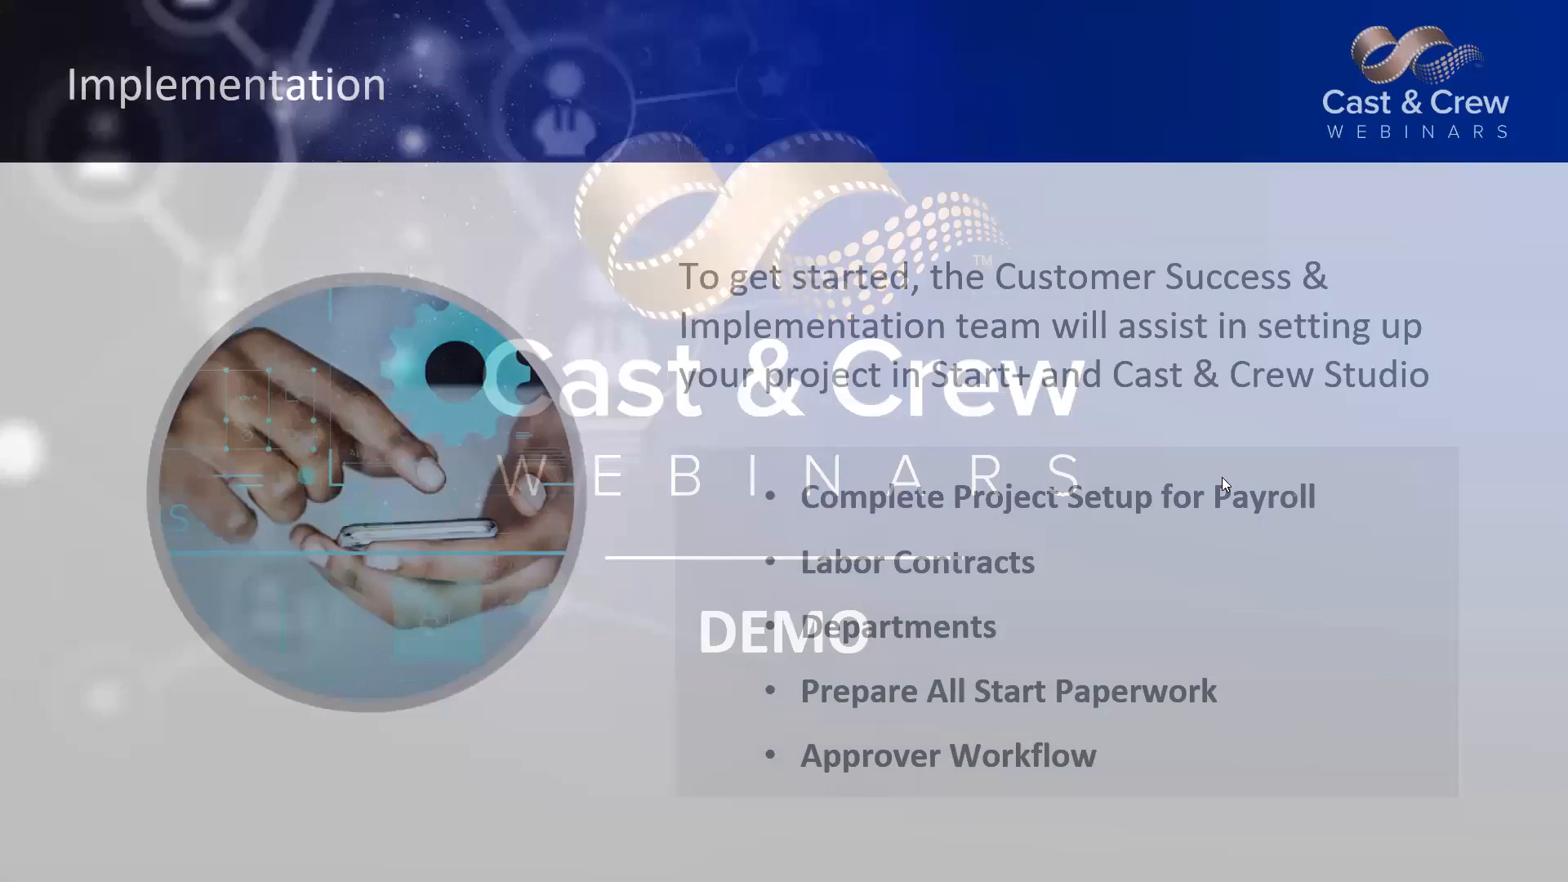